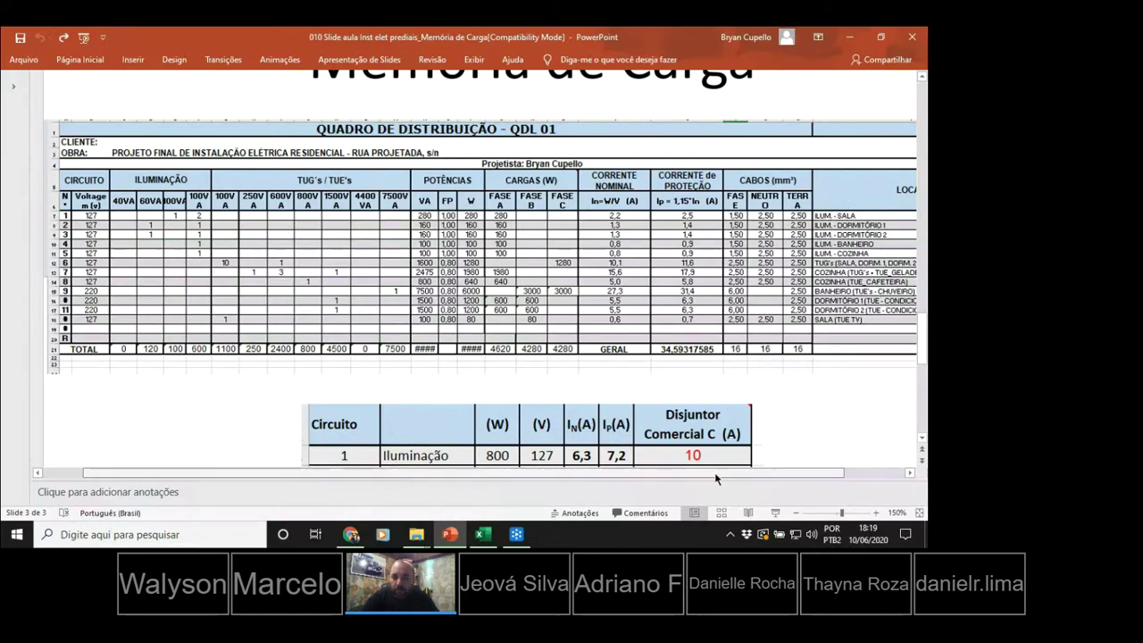
Compare the QDL 01 distribution board table with the commercial breaker table on the Memória de Carga slide.
scroll(848, 268, right, 2)
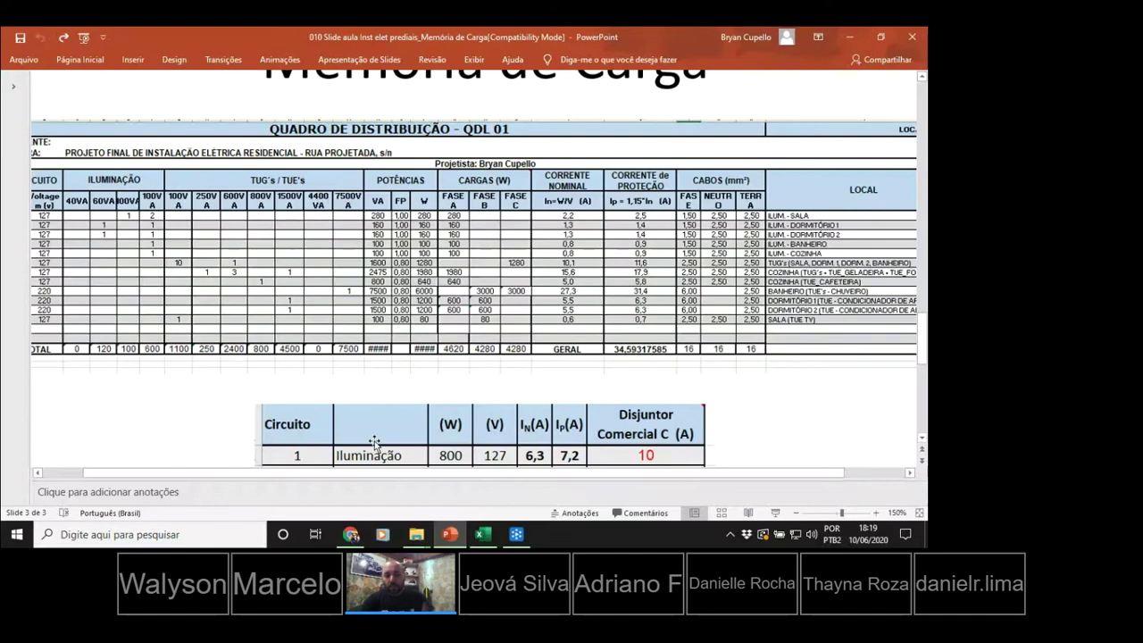
mouse_move(452, 534)
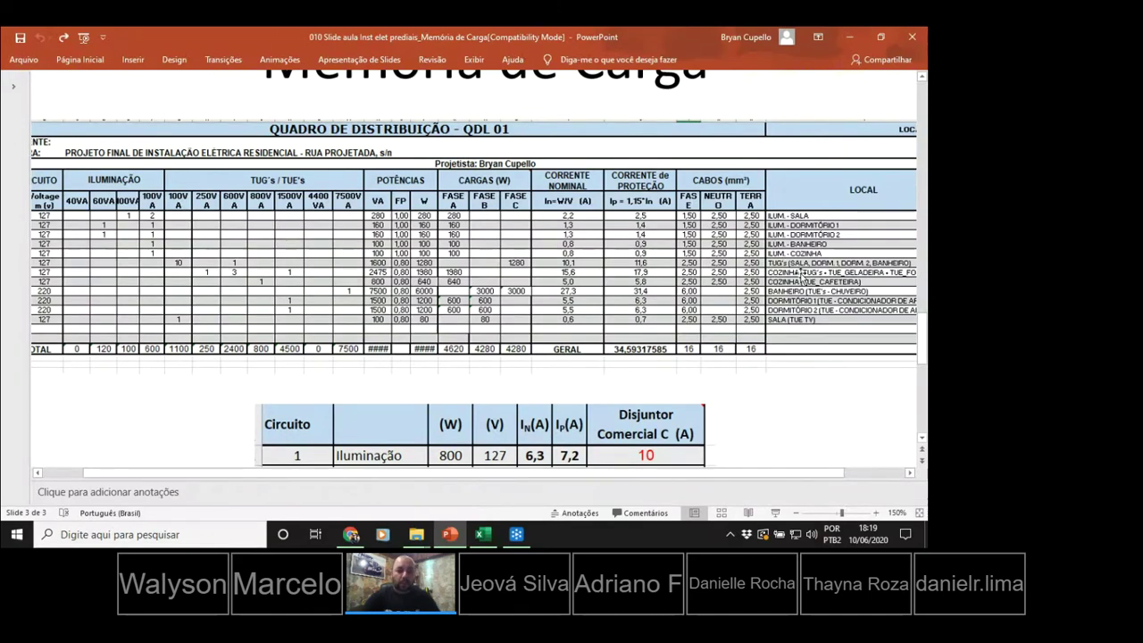
scroll(799, 275, down, 4)
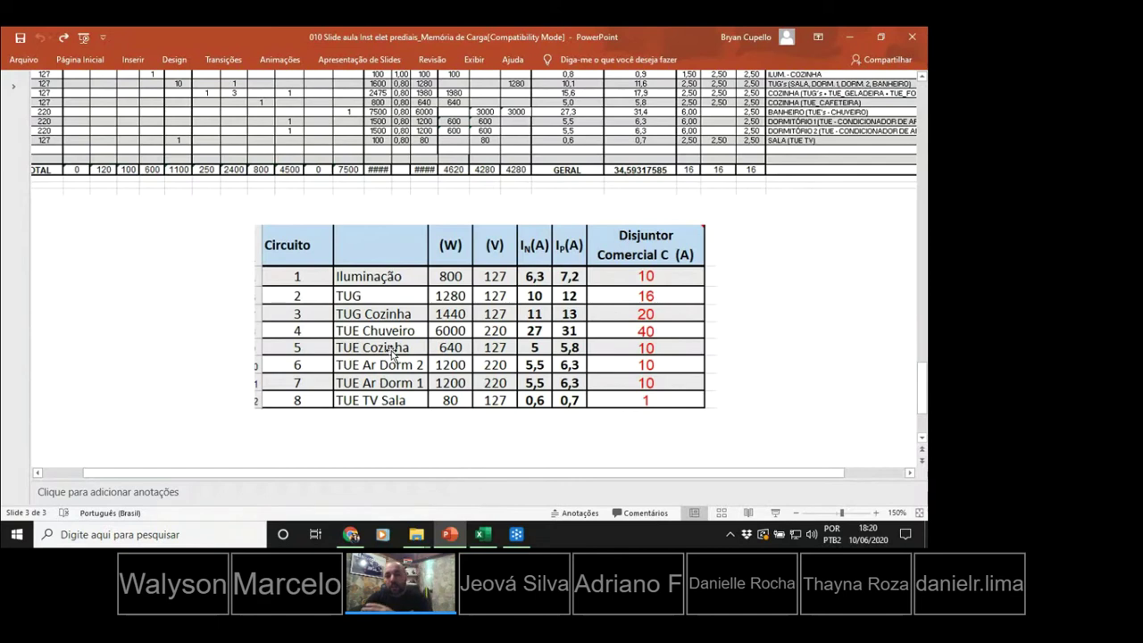
scroll(851, 389, up, 1)
scroll(850, 382, up, 3)
scroll(817, 468, right, 1)
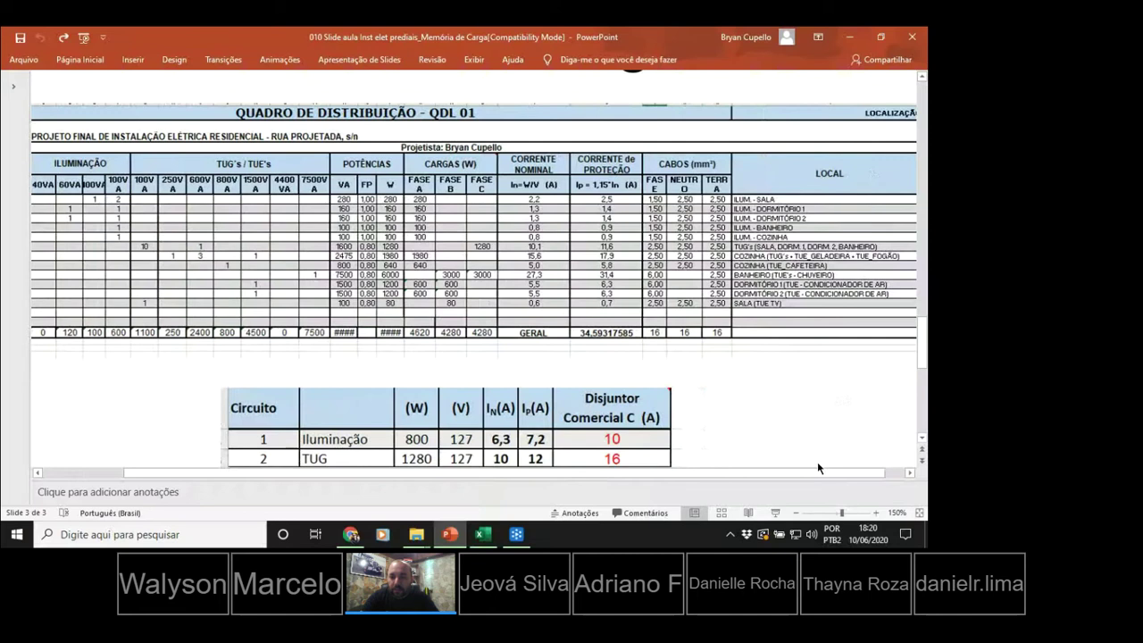
Examine the QDL 01 table's cable section and location columns up close, together with the nominal and protection currents.
scroll(801, 396, up, 5)
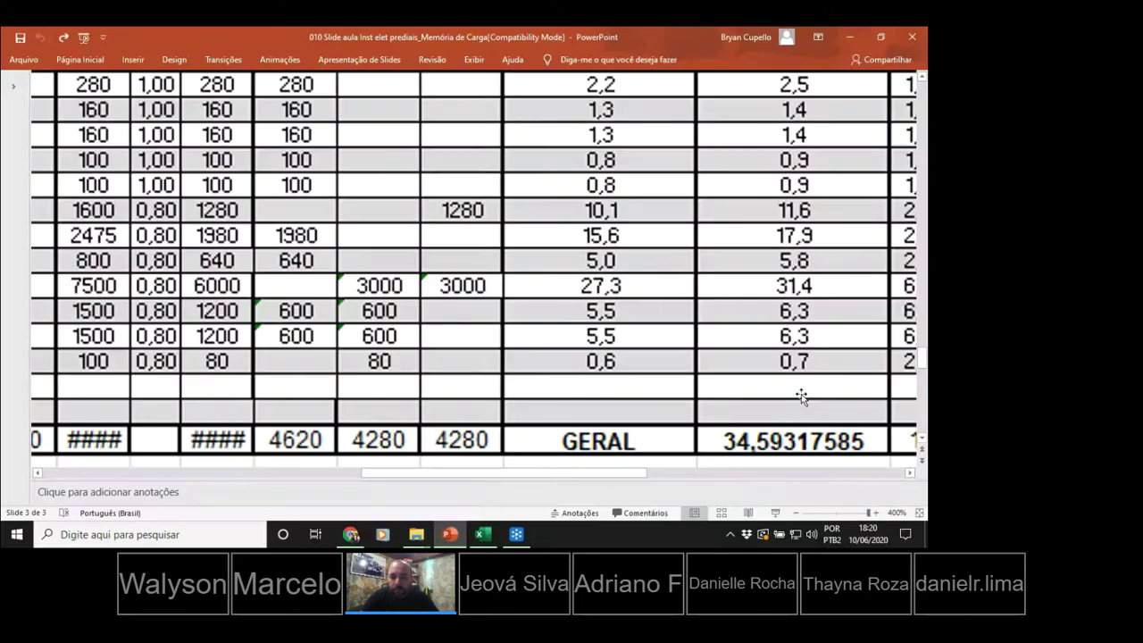
click(768, 473)
scroll(680, 479, right, 6)
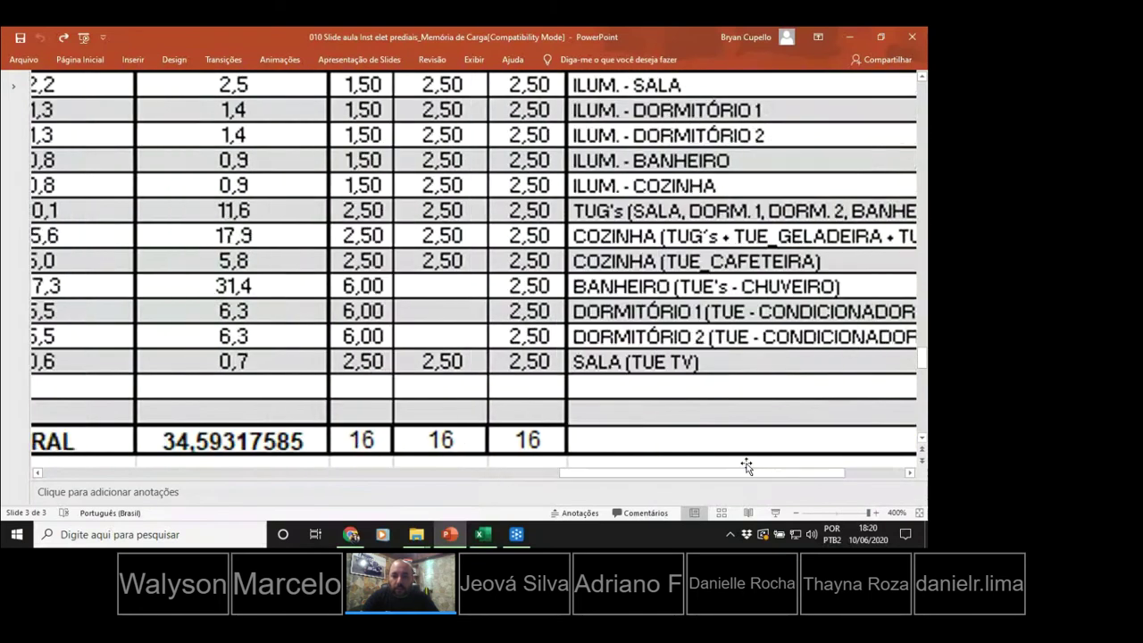
drag(675, 468, 712, 476)
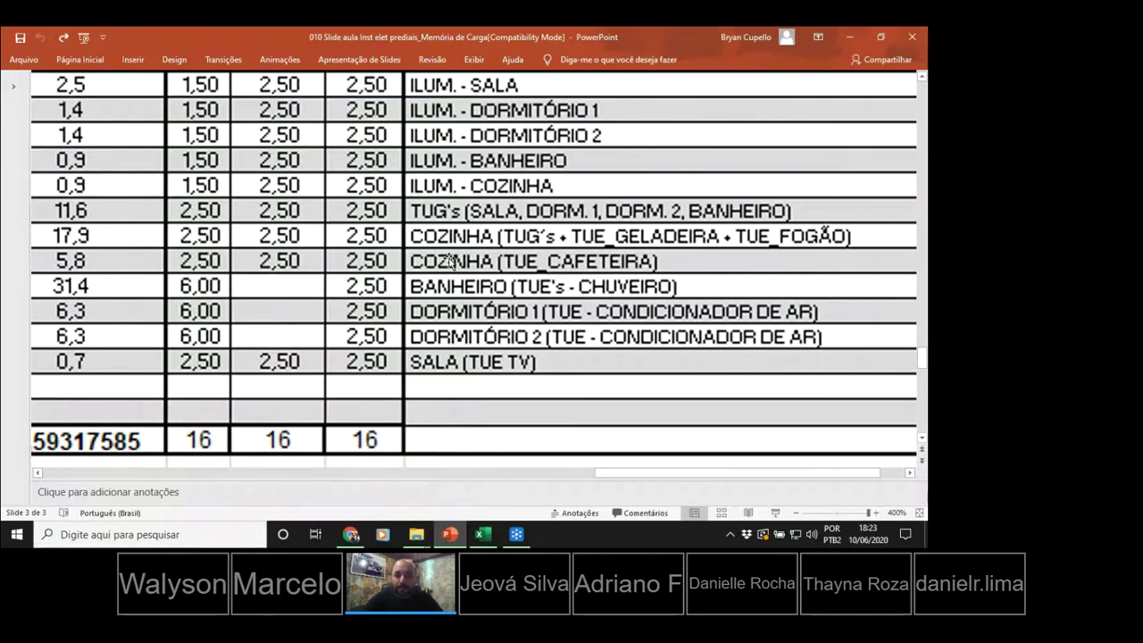
scroll(449, 260, down, 2)
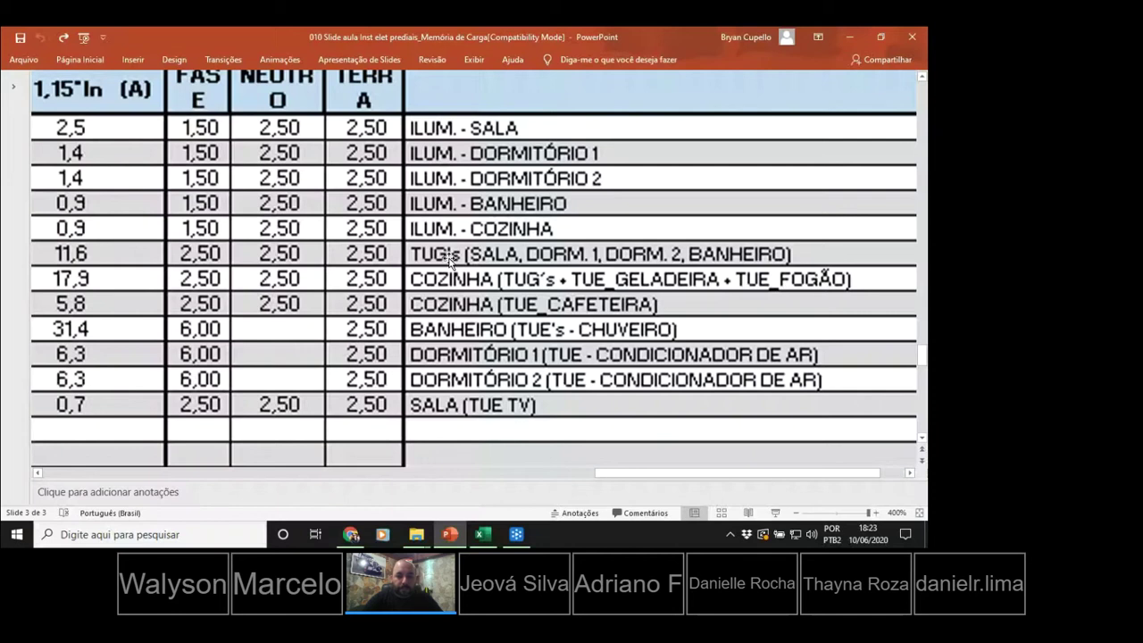
scroll(440, 281, down, 6)
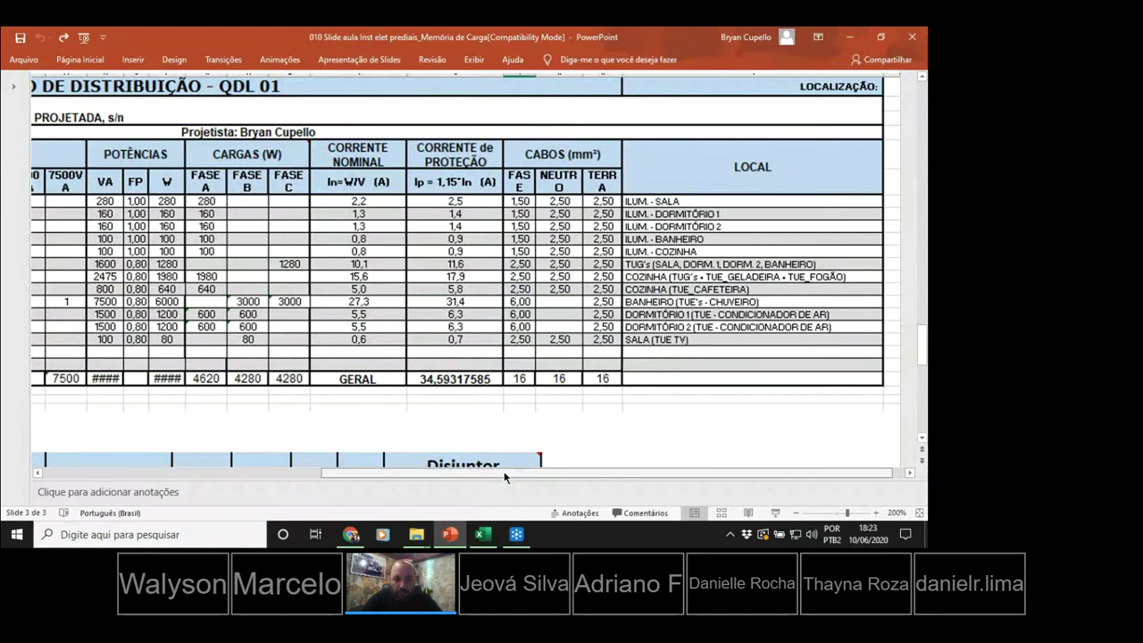
scroll(465, 479, left, 3)
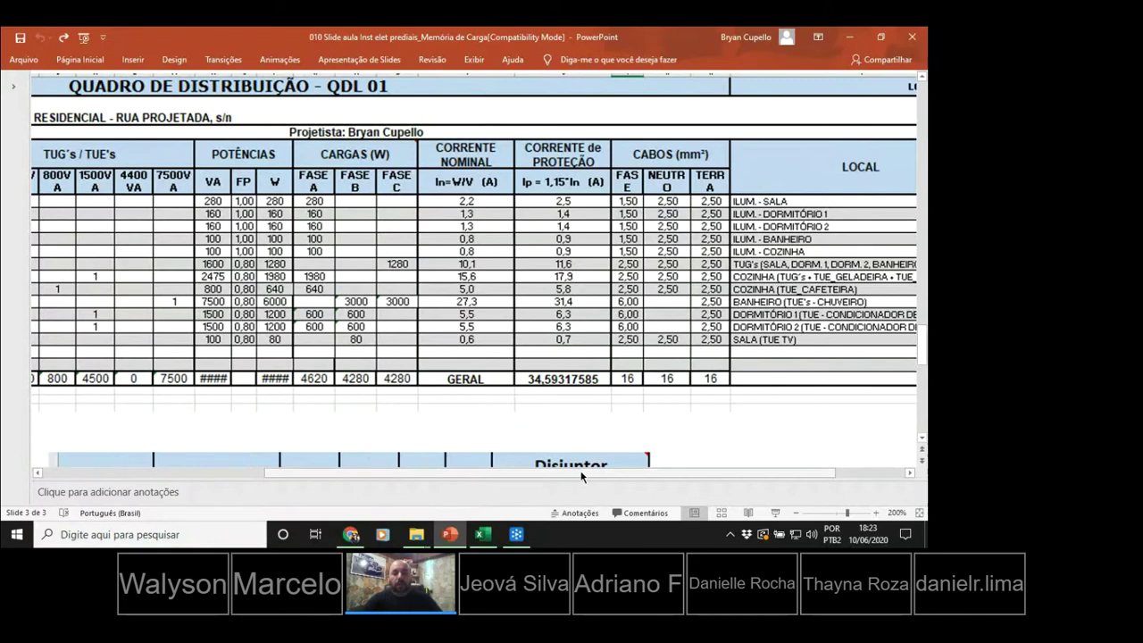
drag(582, 476, 638, 476)
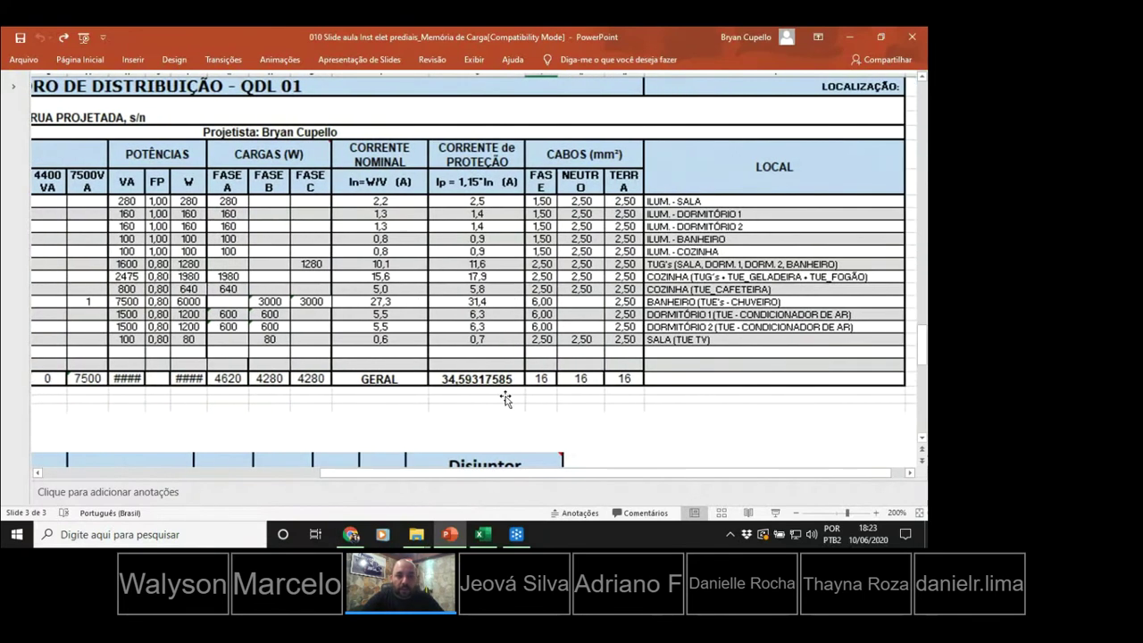
drag(625, 474, 576, 471)
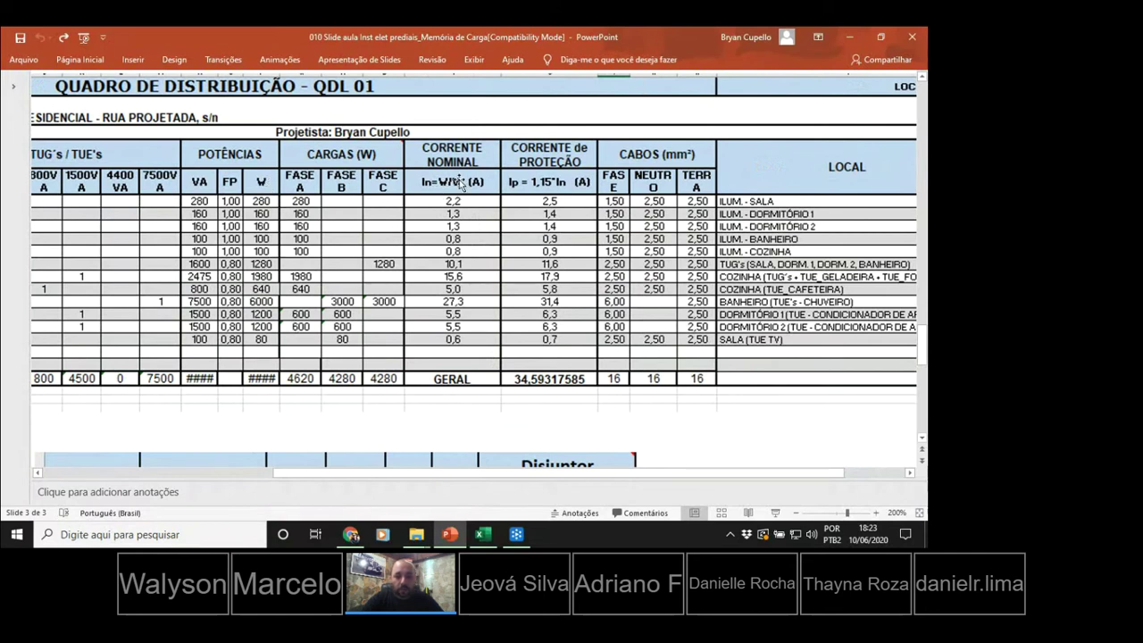
Review the QDL 01 table across its full width, then enlarge the circuit, lighting and TUG/TUE columns.
drag(652, 480, 214, 465)
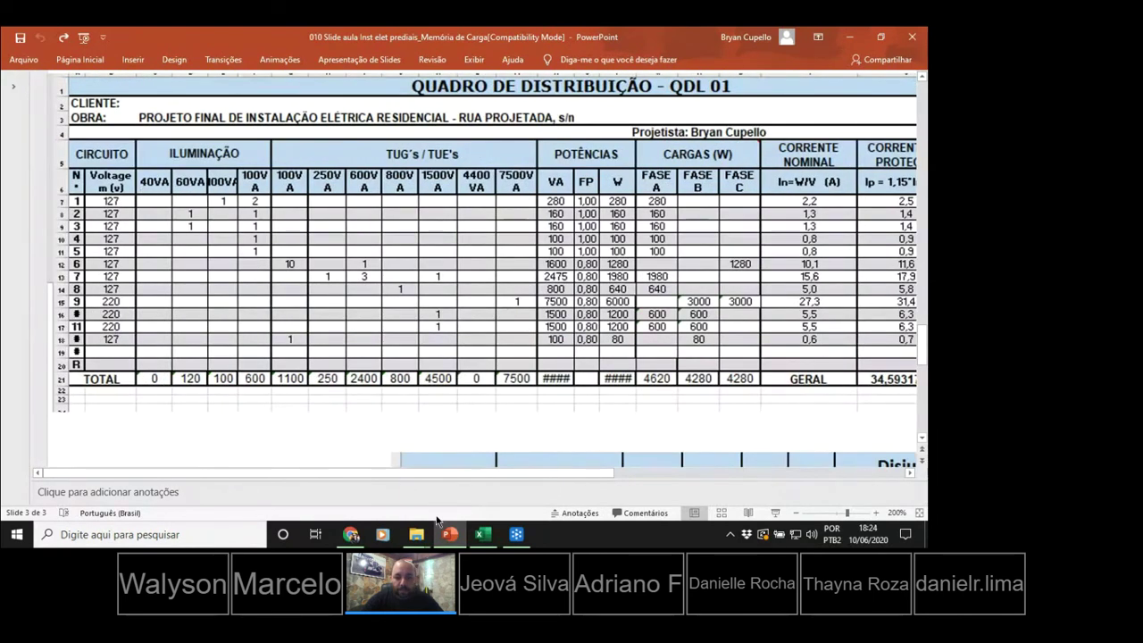
scroll(686, 217, right, 5)
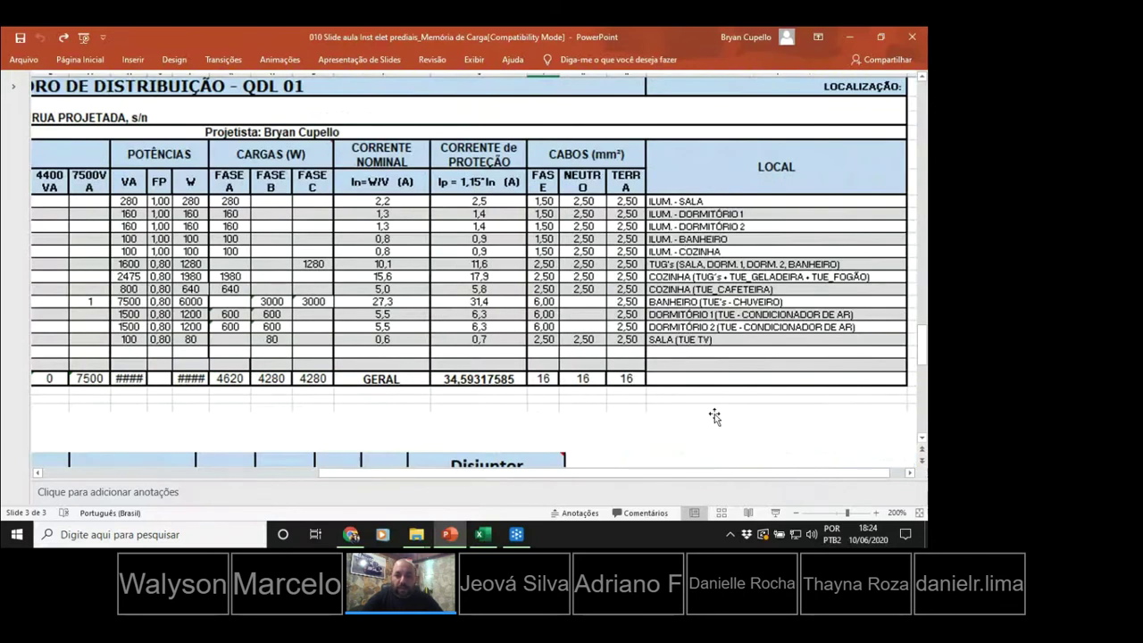
drag(678, 475, 393, 473)
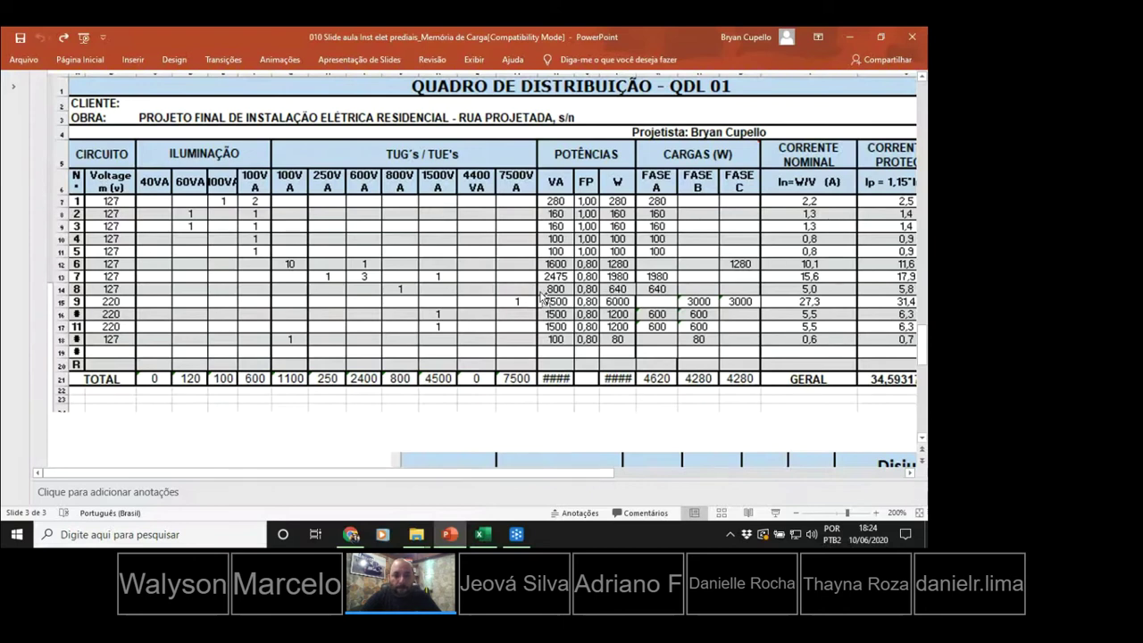
scroll(539, 295, down, 5)
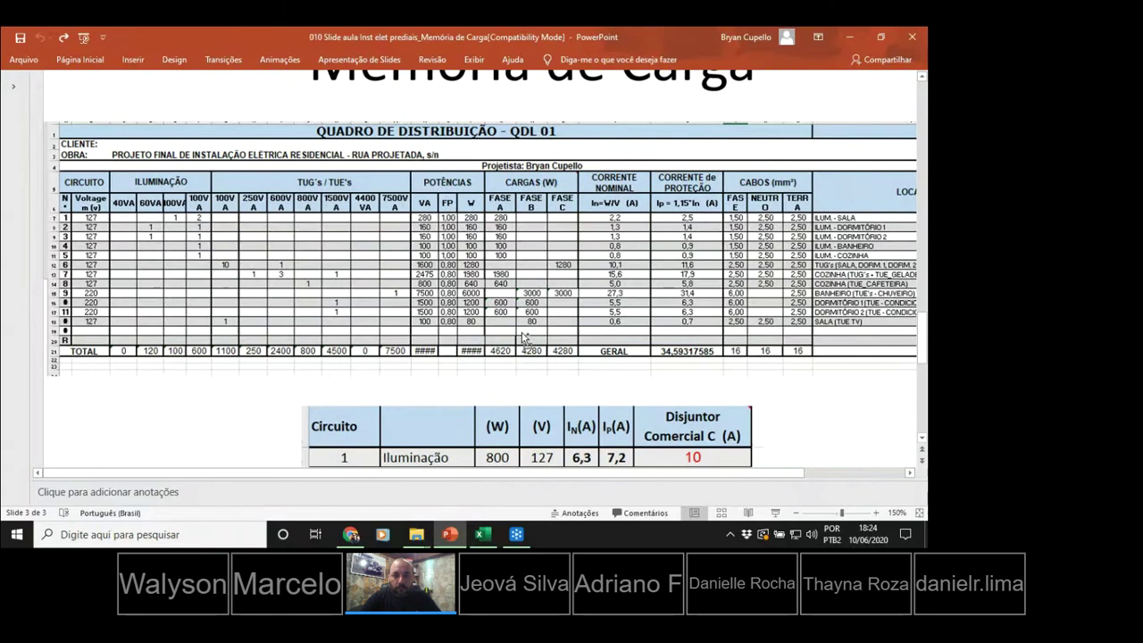
scroll(179, 228, up, 5)
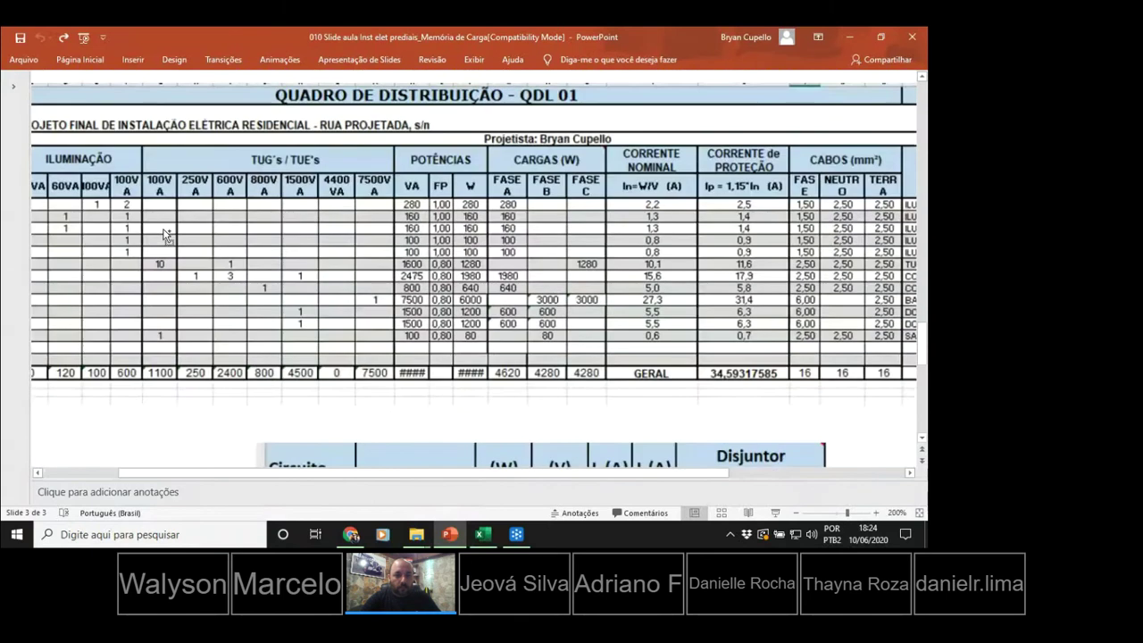
drag(565, 474, 373, 474)
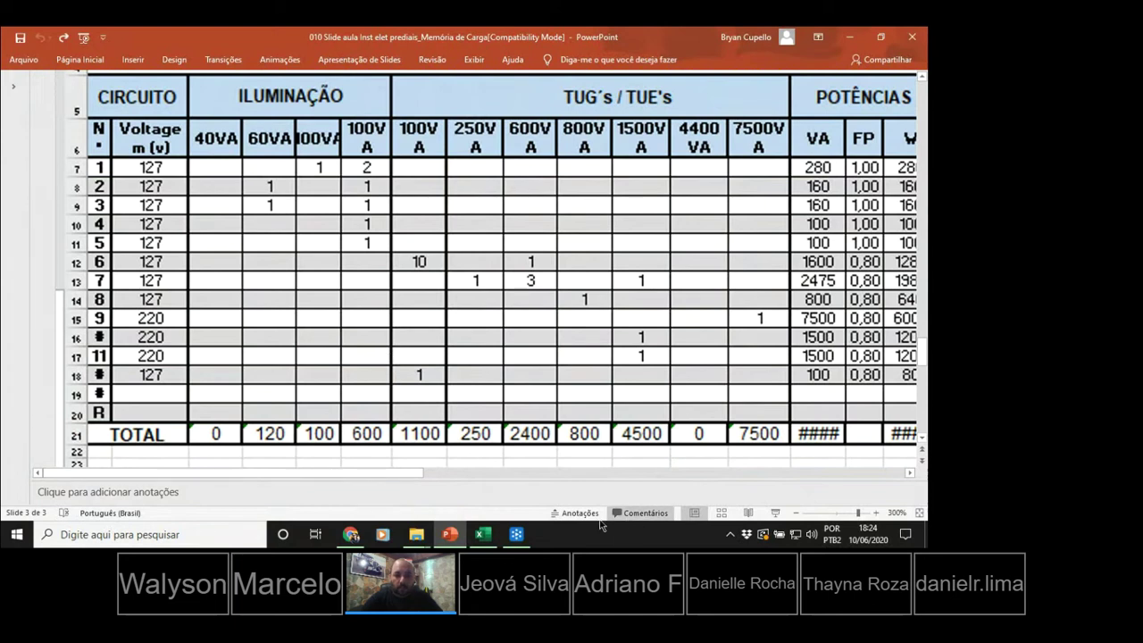
click(523, 536)
mouse_move(642, 378)
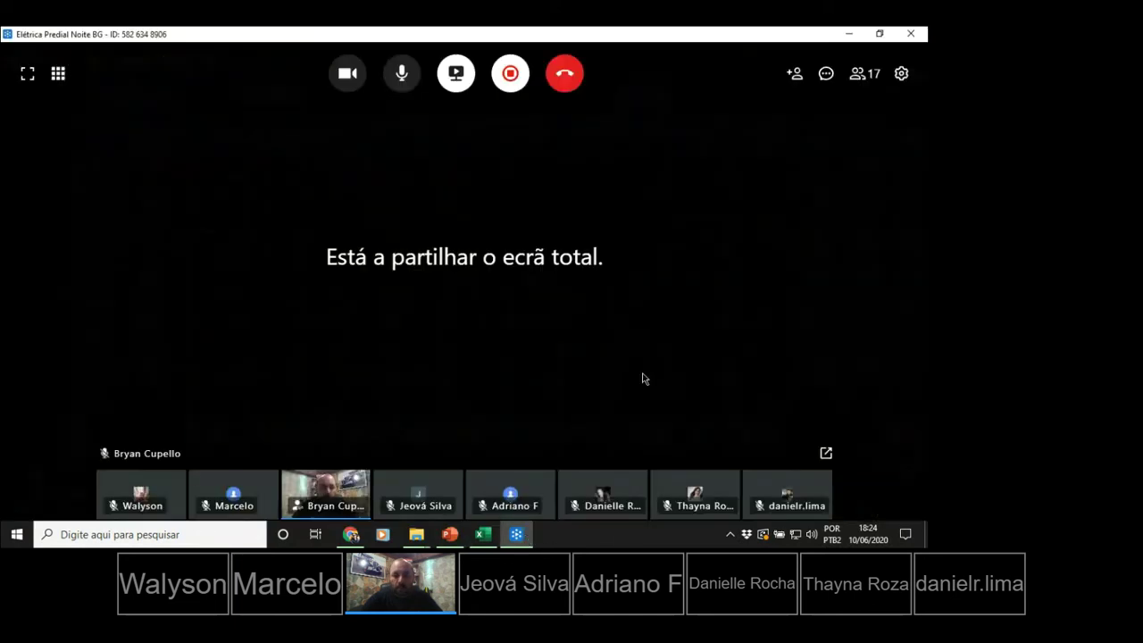
click(449, 534)
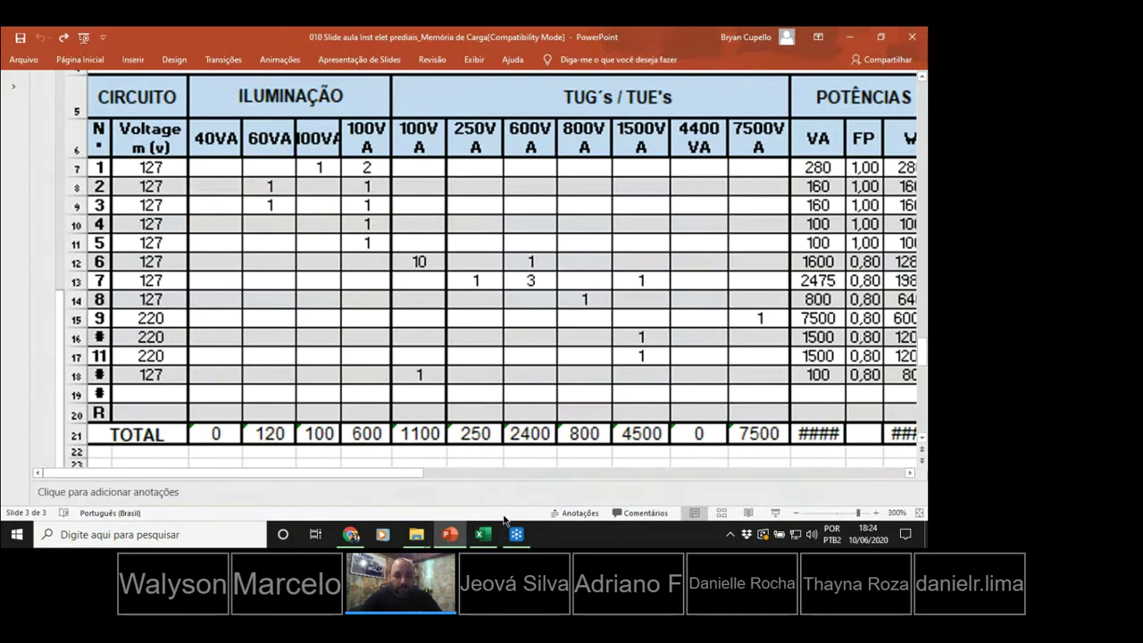
click(482, 534)
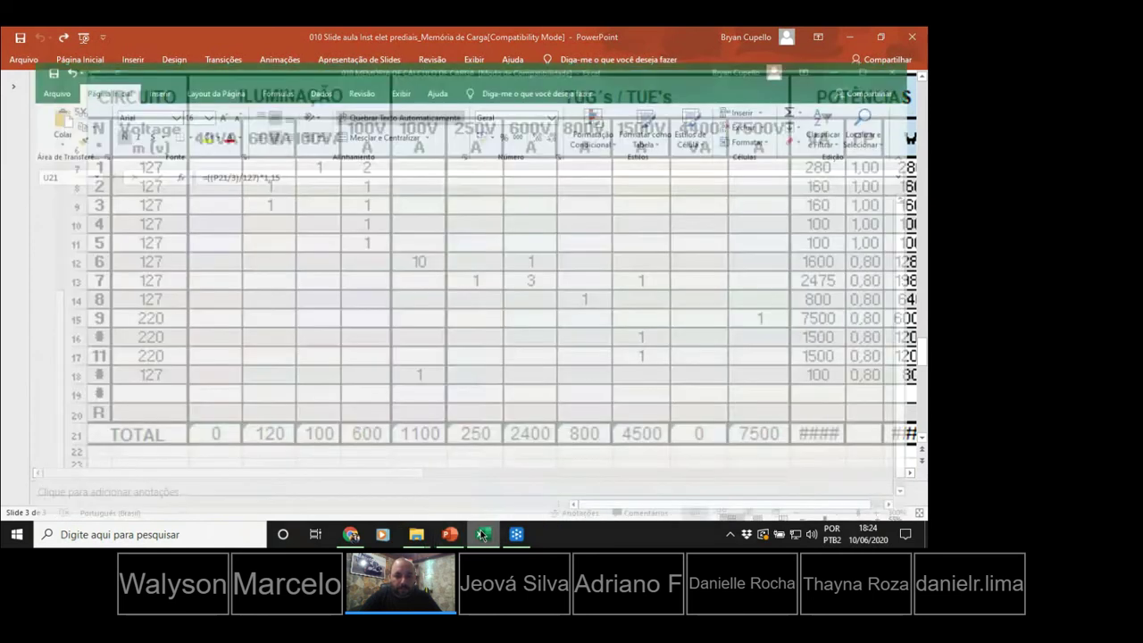
click(449, 534)
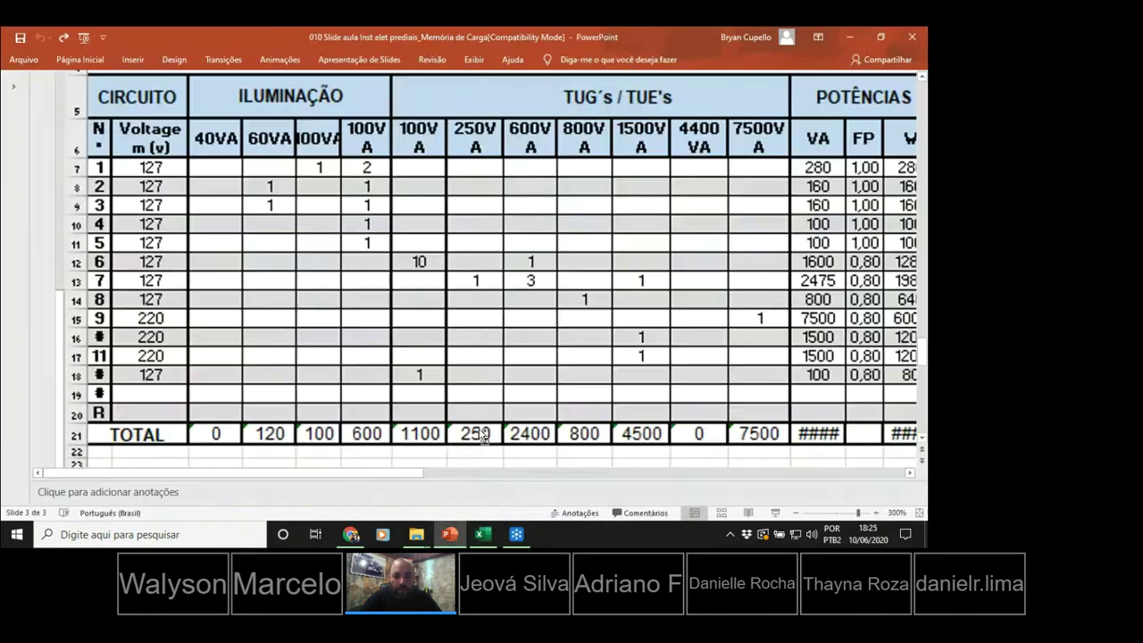
Examine the room-by-room lighting, TUG and TUE loads in the table on the Previsão de Carga slide.
scroll(485, 426, down, 2)
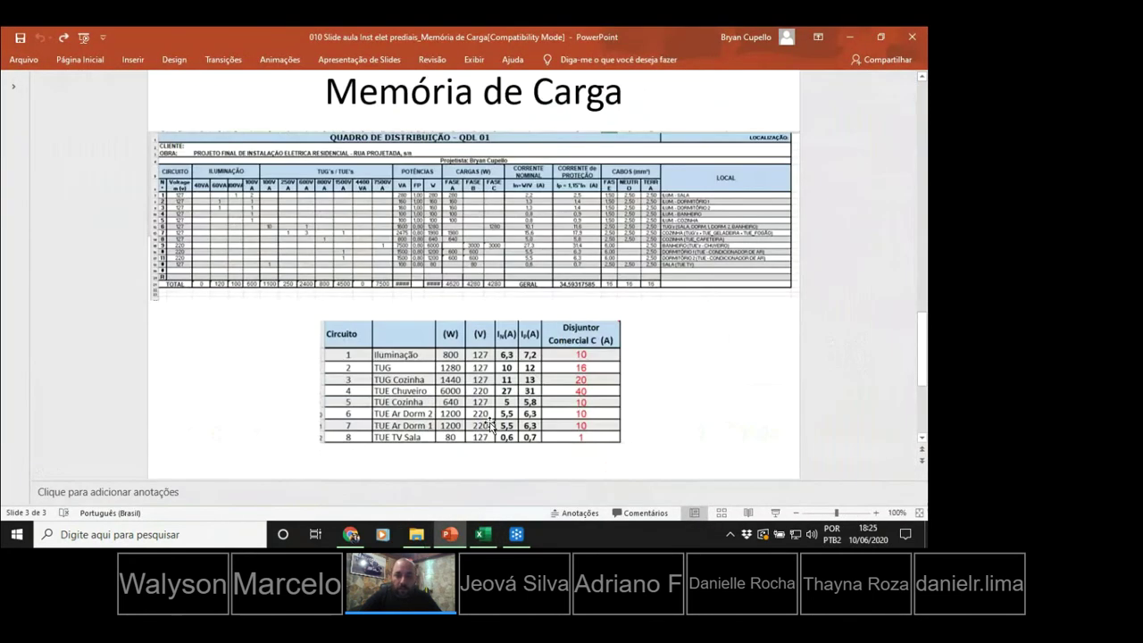
scroll(485, 426, up, 3)
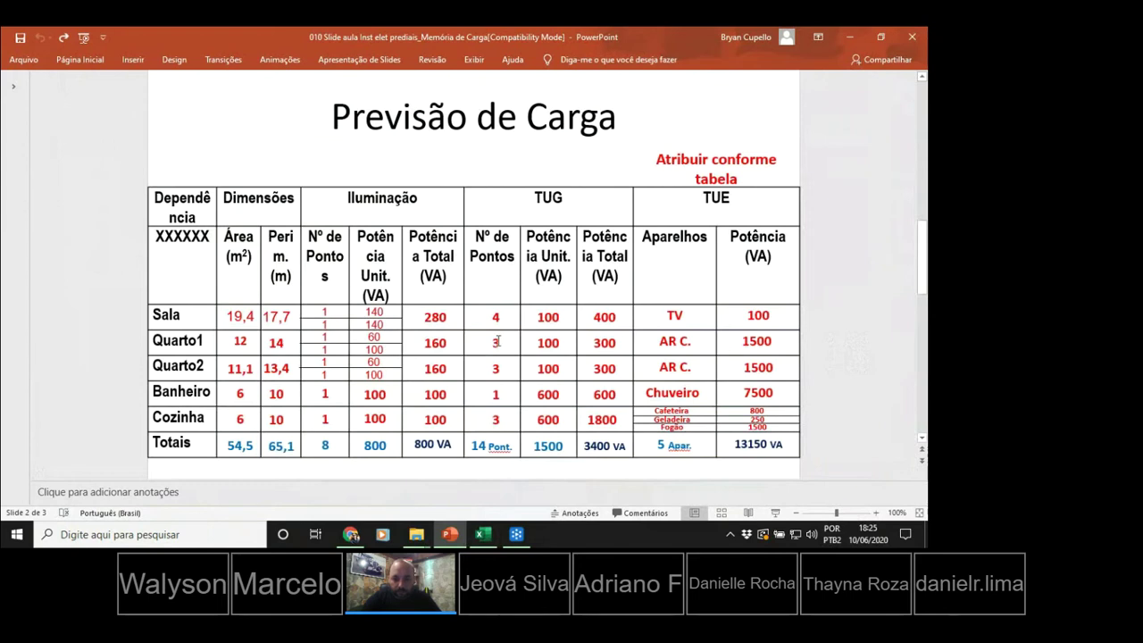
scroll(519, 321, up, 3)
scroll(479, 342, down, 2)
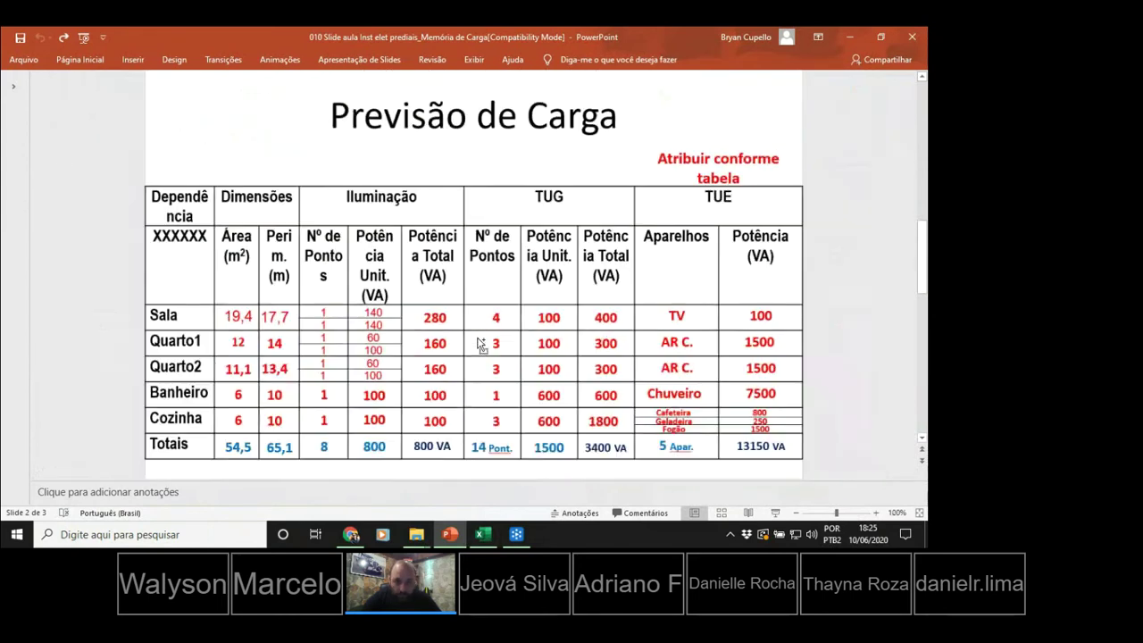
scroll(479, 342, down, 2)
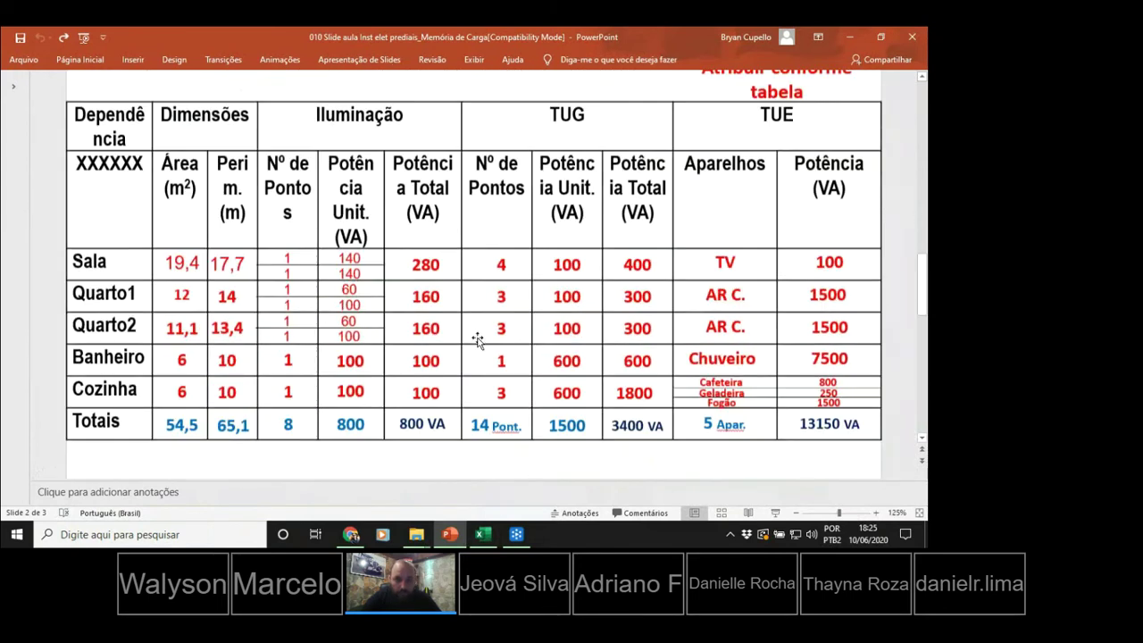
scroll(479, 342, up, 1)
scroll(479, 342, down, 1)
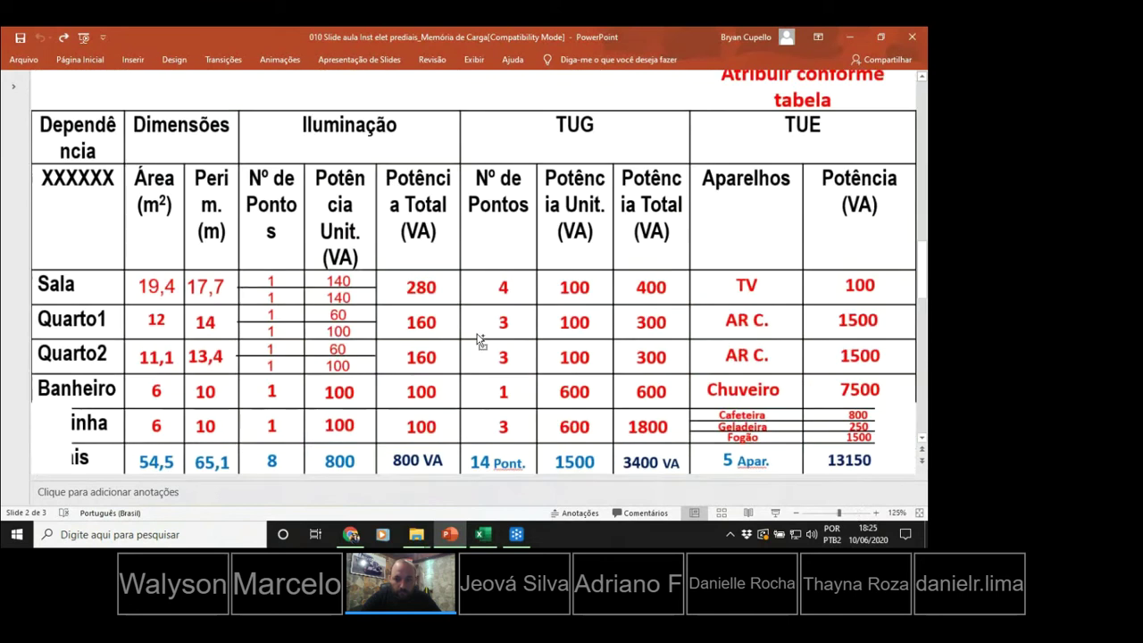
scroll(485, 335, down, 2)
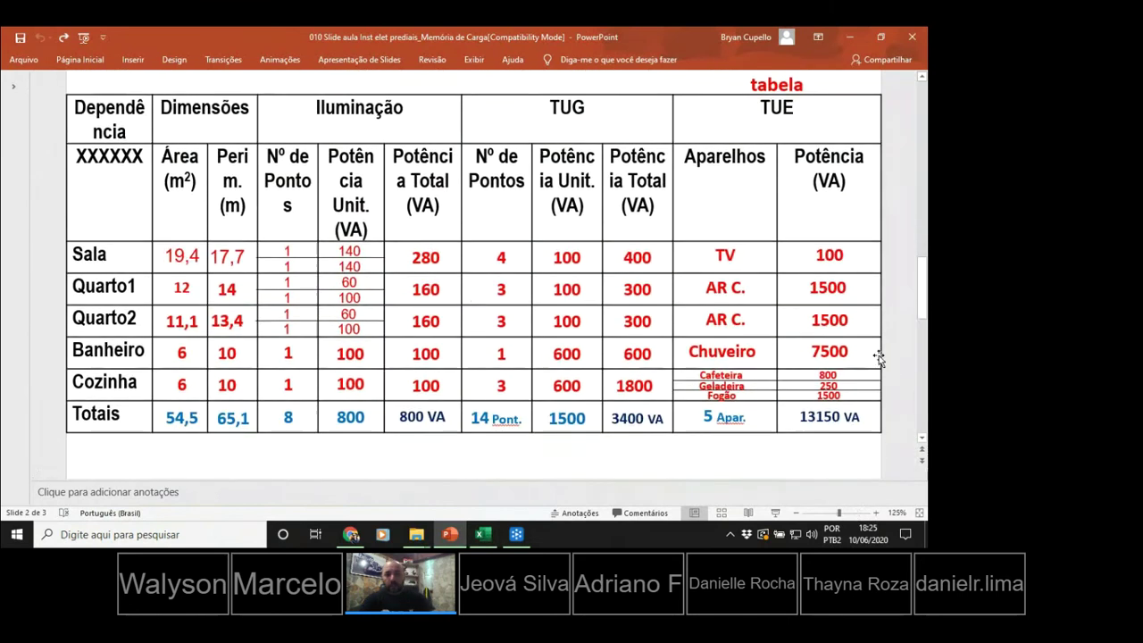
Switch to the Excel load calculation workbook and inspect the formula behind the 7500VA column total in the QDL 01 table.
key(alt+Tab)
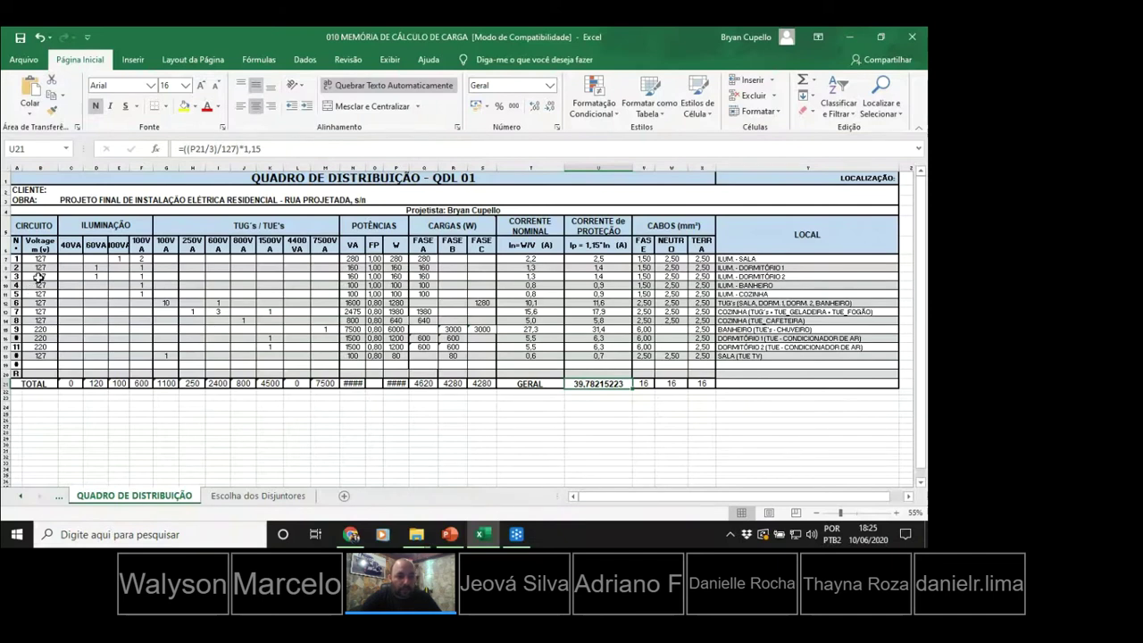
scroll(39, 278, up, 4)
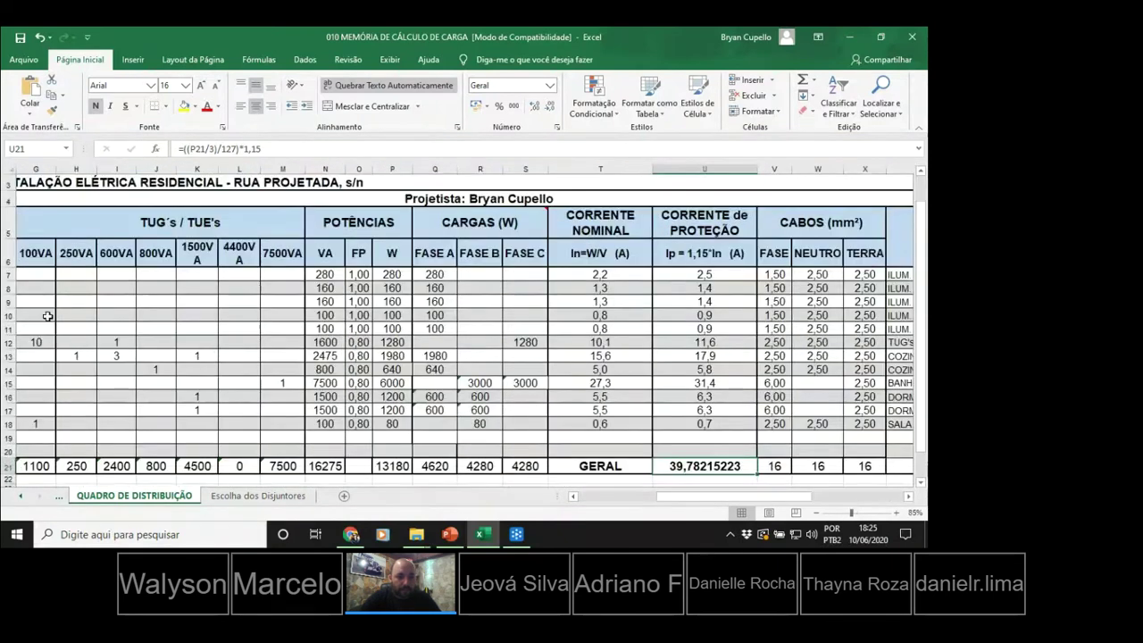
scroll(46, 315, up, 1)
scroll(357, 400, down, 2)
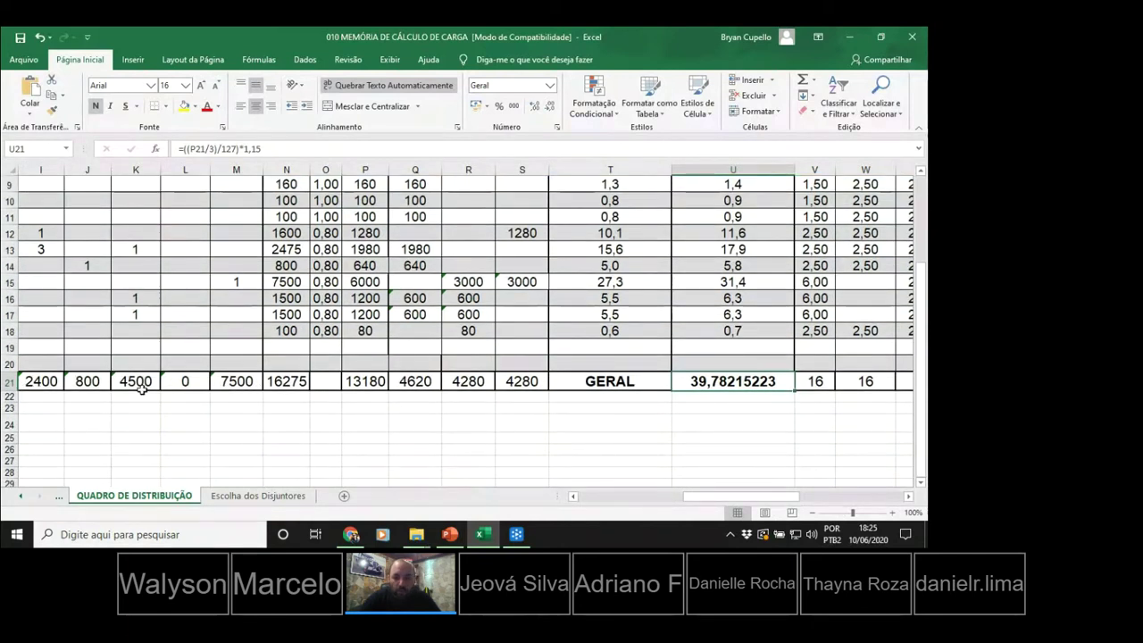
click(576, 497)
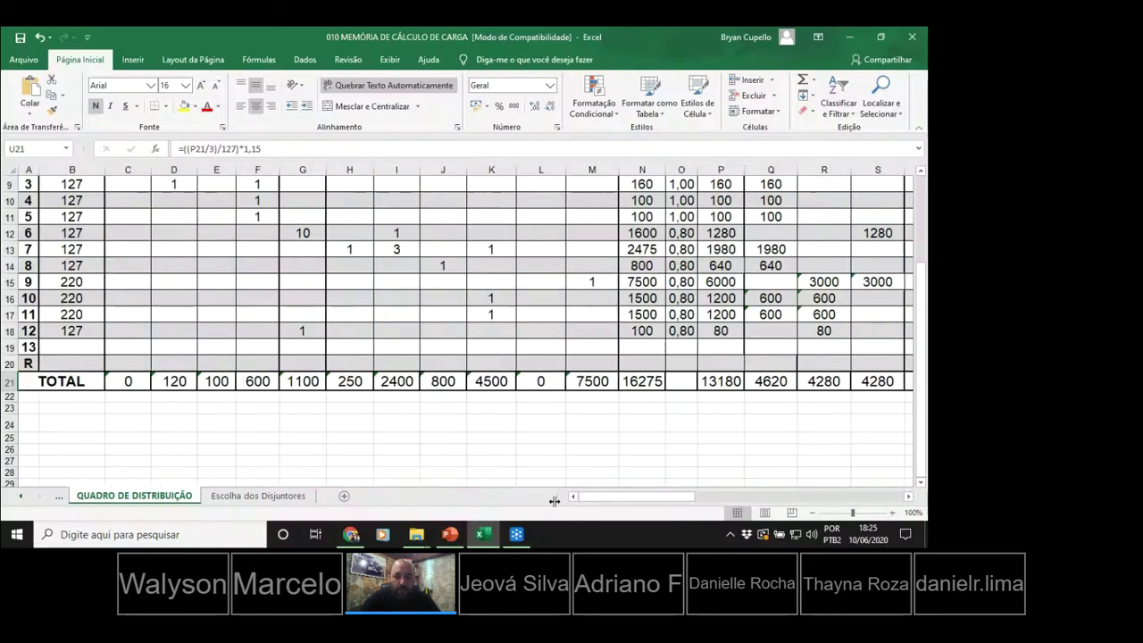
double_click(592, 381)
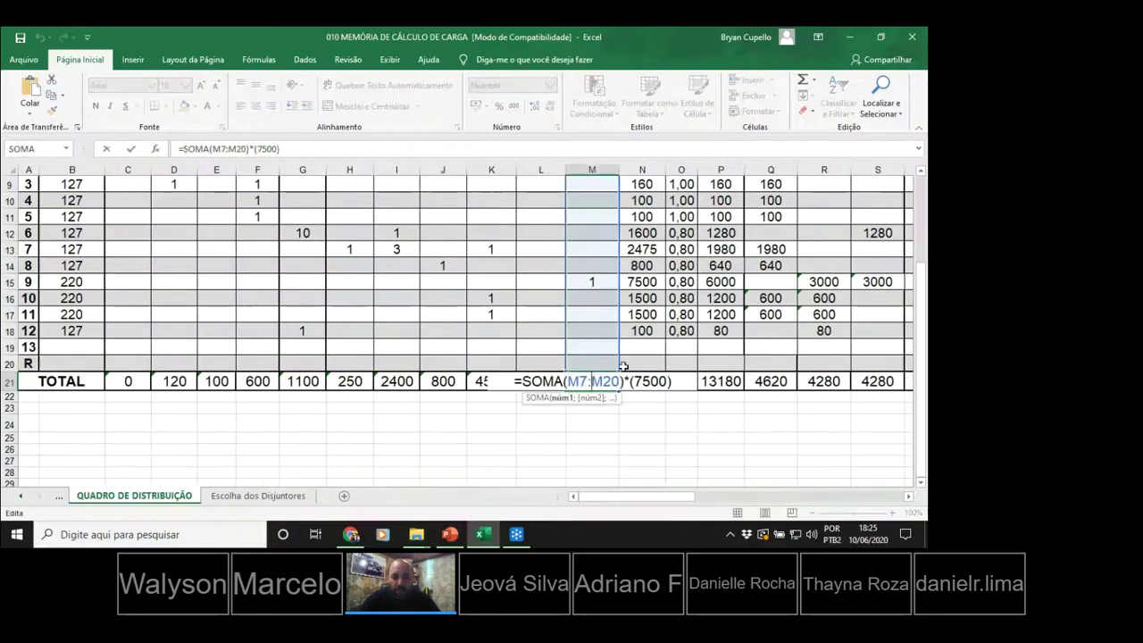
key(Escape)
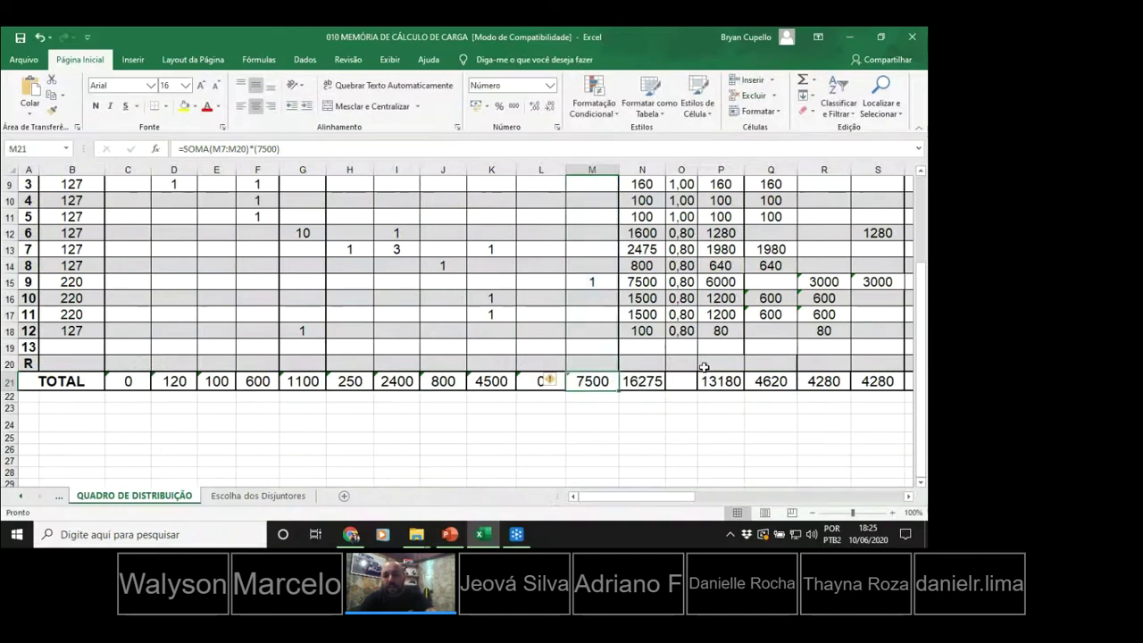
Inspect the sum formula behind the W column total in the POTÊNCIAS section, leaving the formula as it was.
double_click(720, 381)
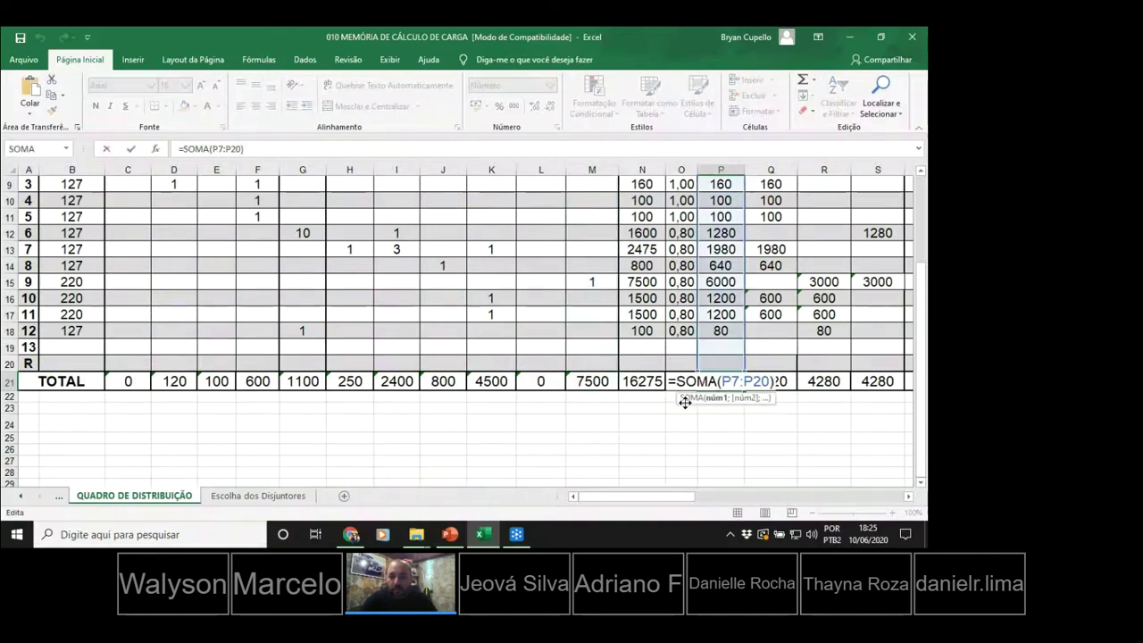
text(')
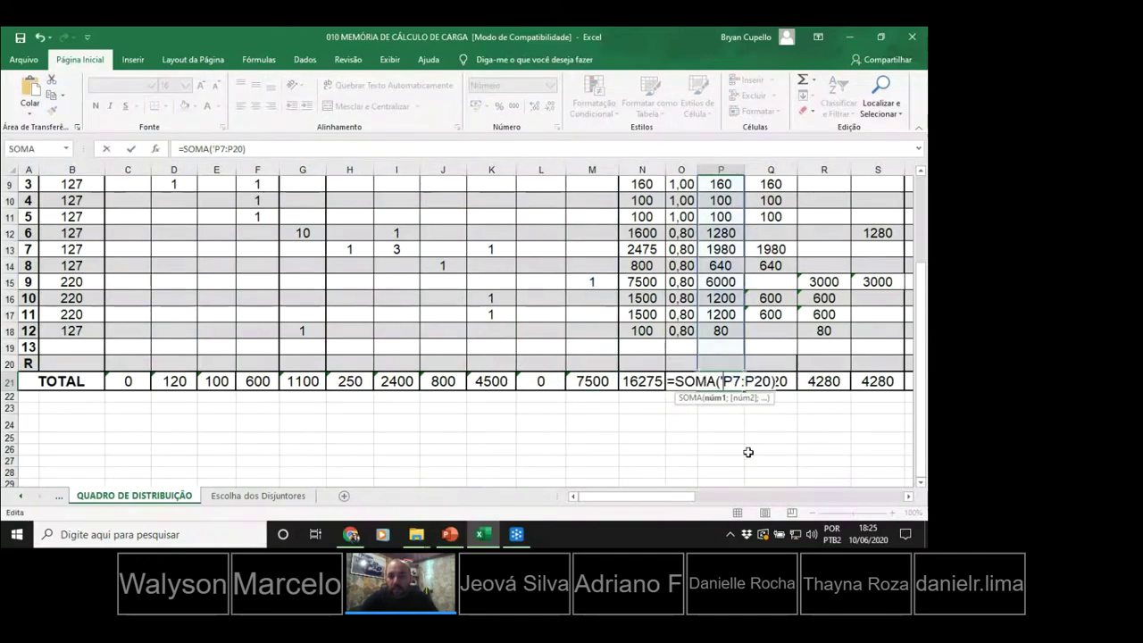
key(Escape)
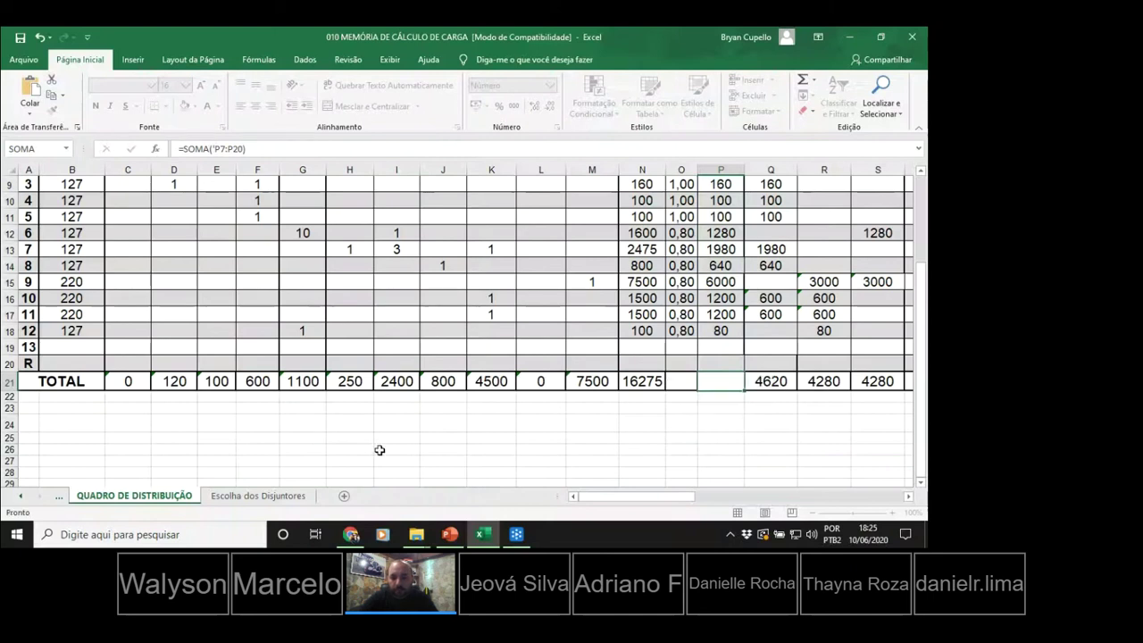
text(')
key(alt+equal)
key(Return)
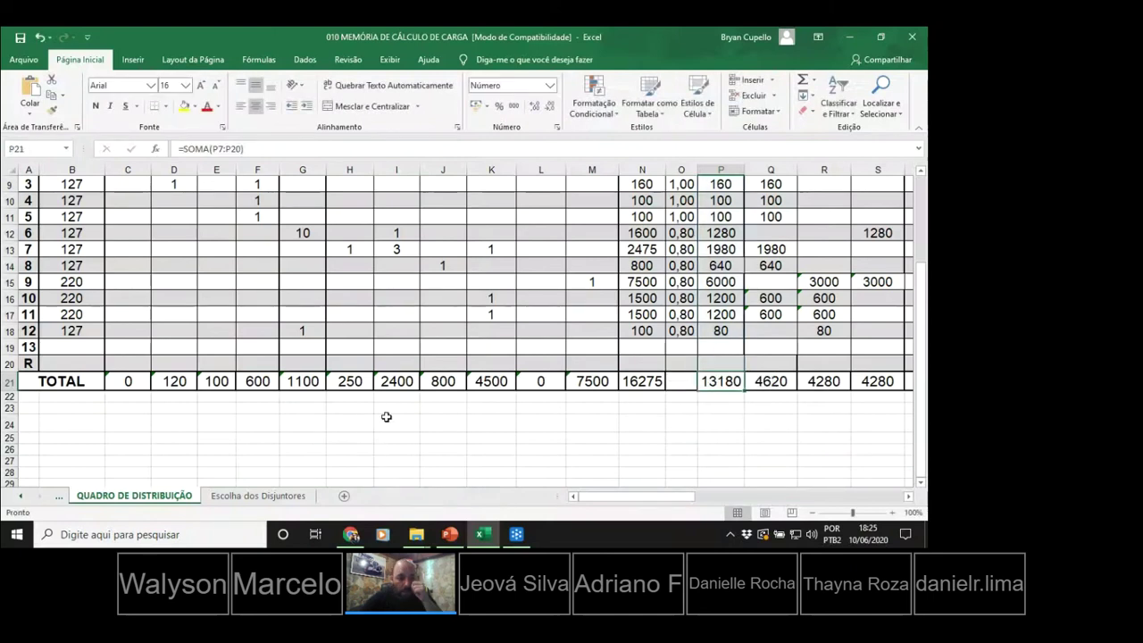
Widen the two 100VA lighting columns, E and F, so their headings fit on one line.
scroll(374, 415, up, 1)
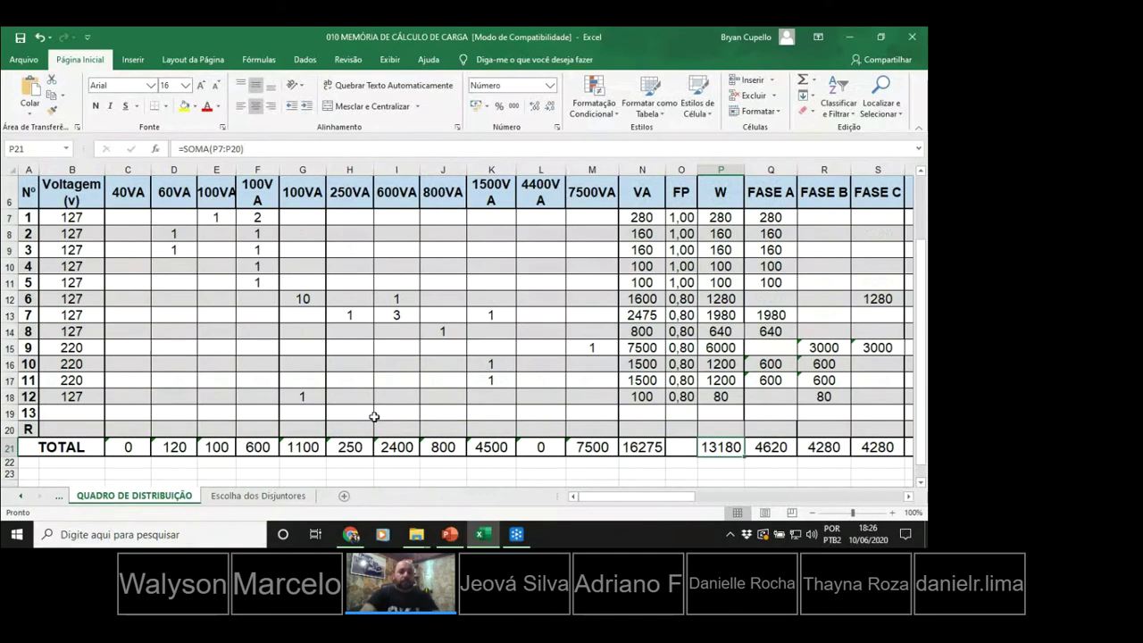
scroll(374, 416, up, 1)
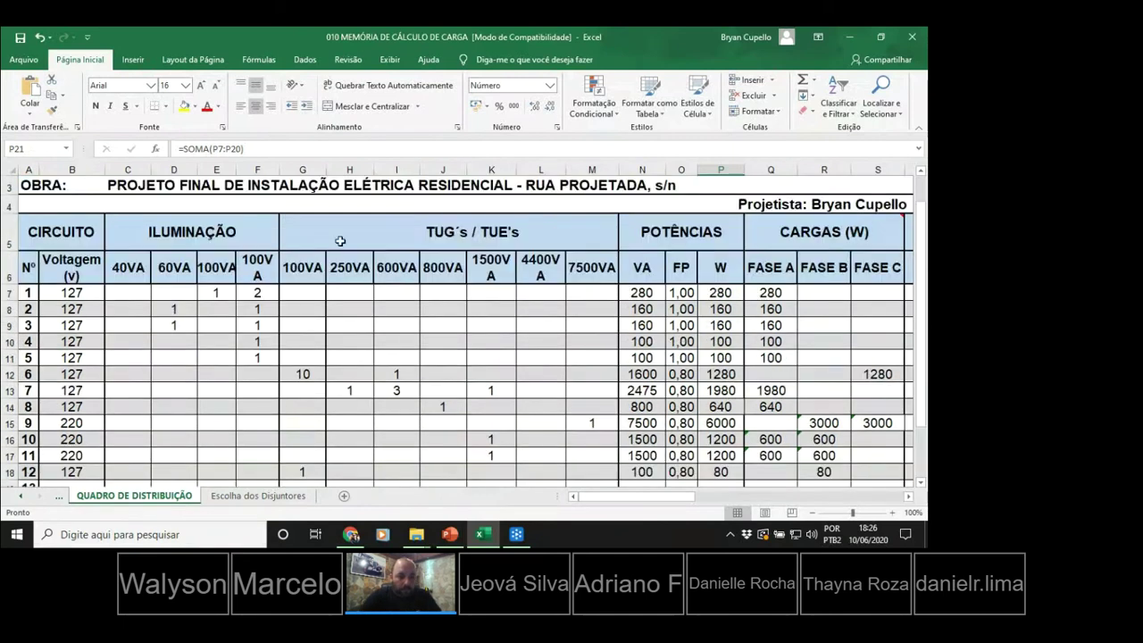
double_click(284, 170)
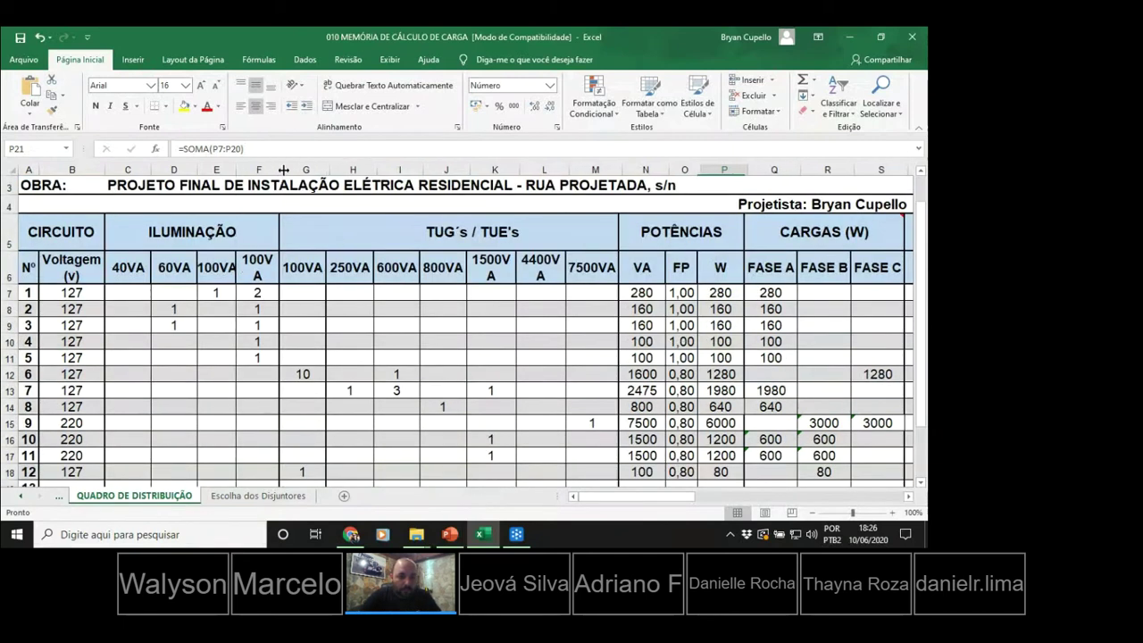
double_click(237, 170)
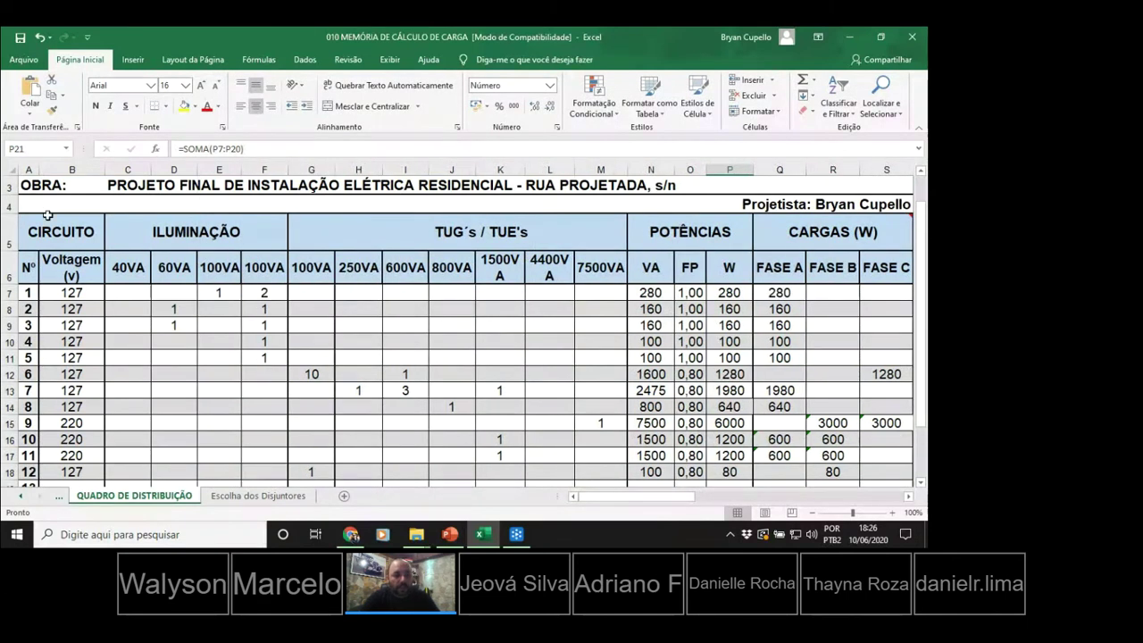
Review the lighting power headings in row 6, going from the 40VA column across to the second 100VA column.
scroll(143, 195, down, 1)
click(143, 195)
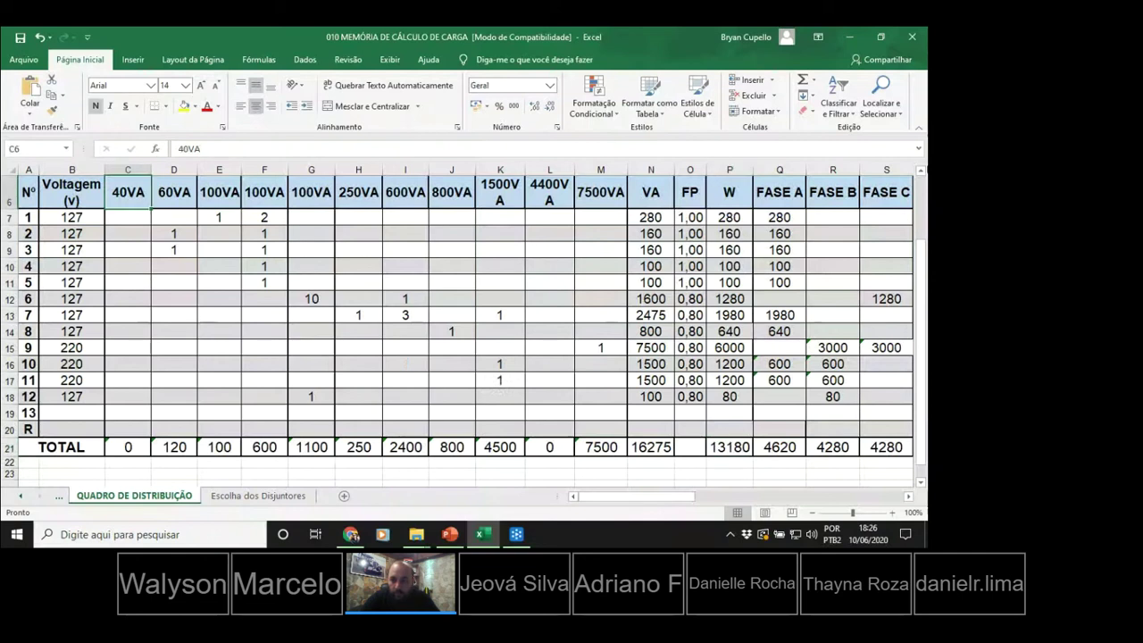
scroll(144, 195, up, 1)
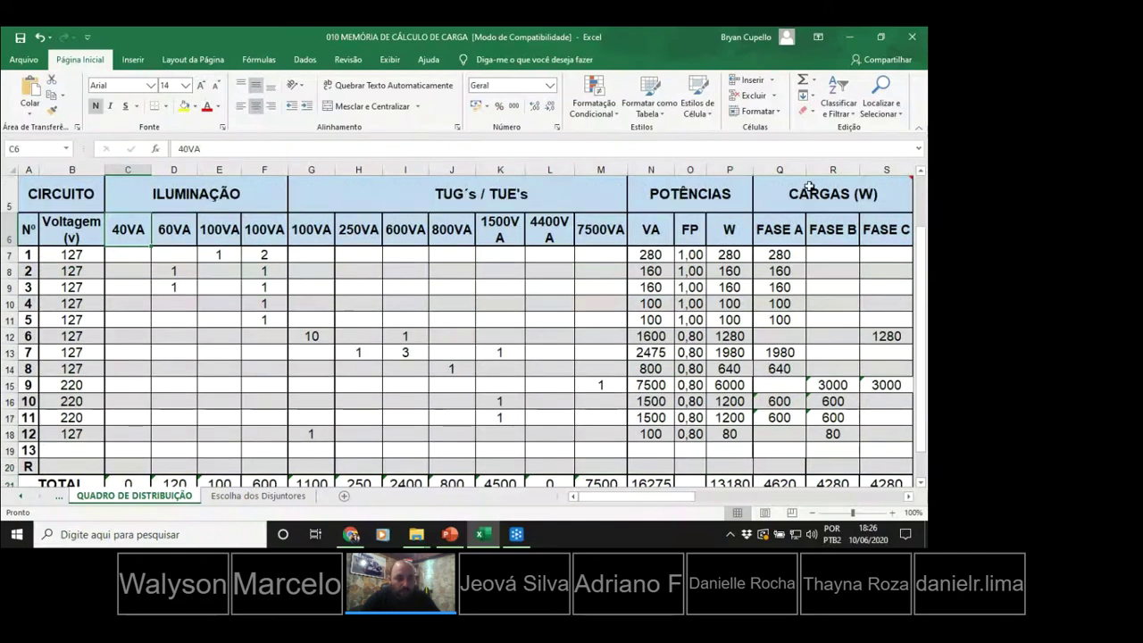
click(183, 230)
key(Right)
key(Right)
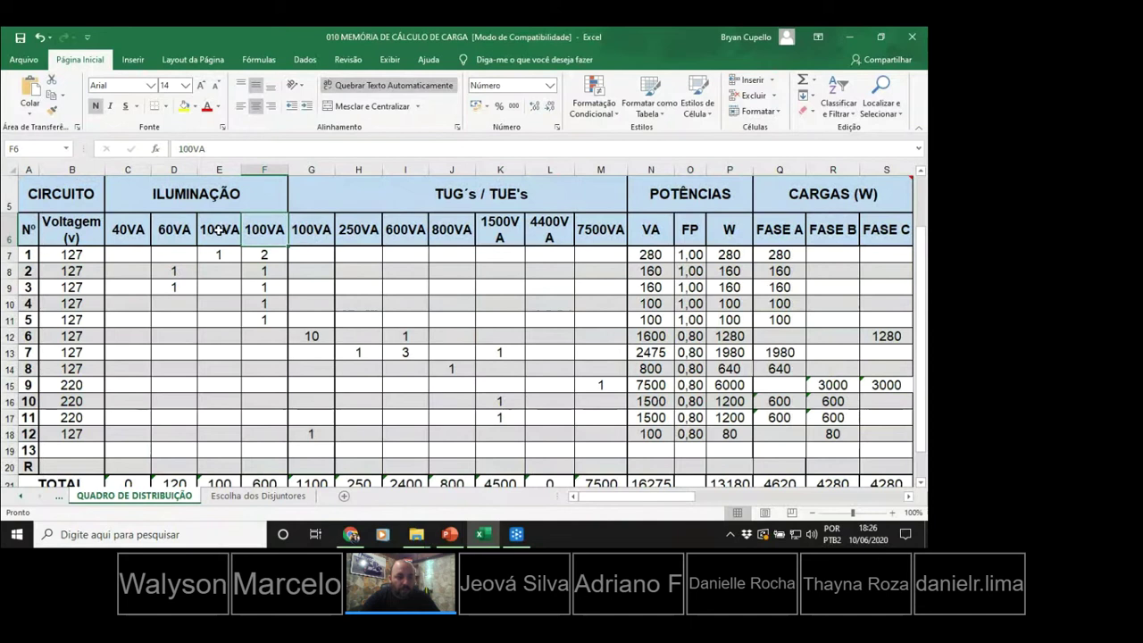
click(119, 230)
key(Right)
key(Right)
key(Right)
click(113, 231)
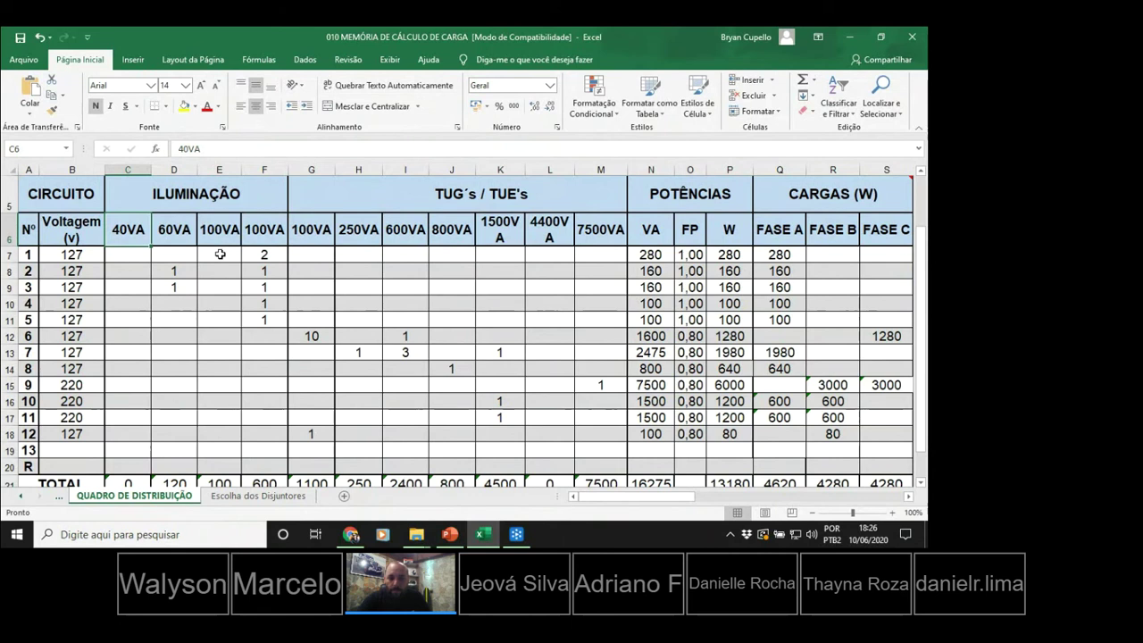
Inspect the total formulas of the two 100VA lighting columns and compare them with the lighting point counts.
scroll(266, 470, down, 1)
double_click(219, 397)
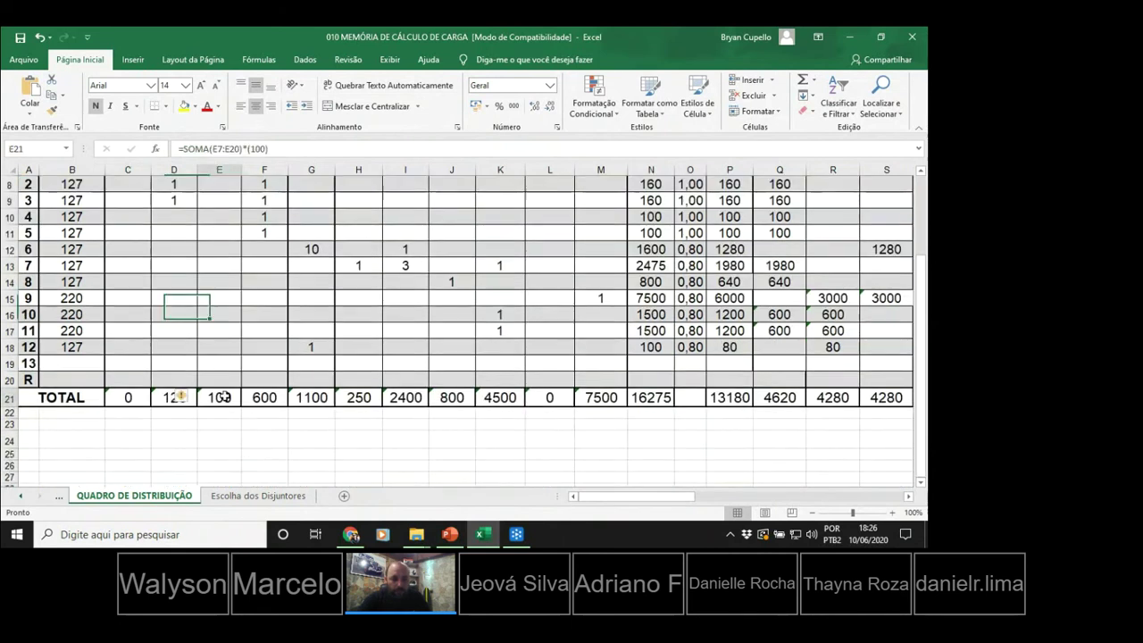
scroll(220, 396, up, 3)
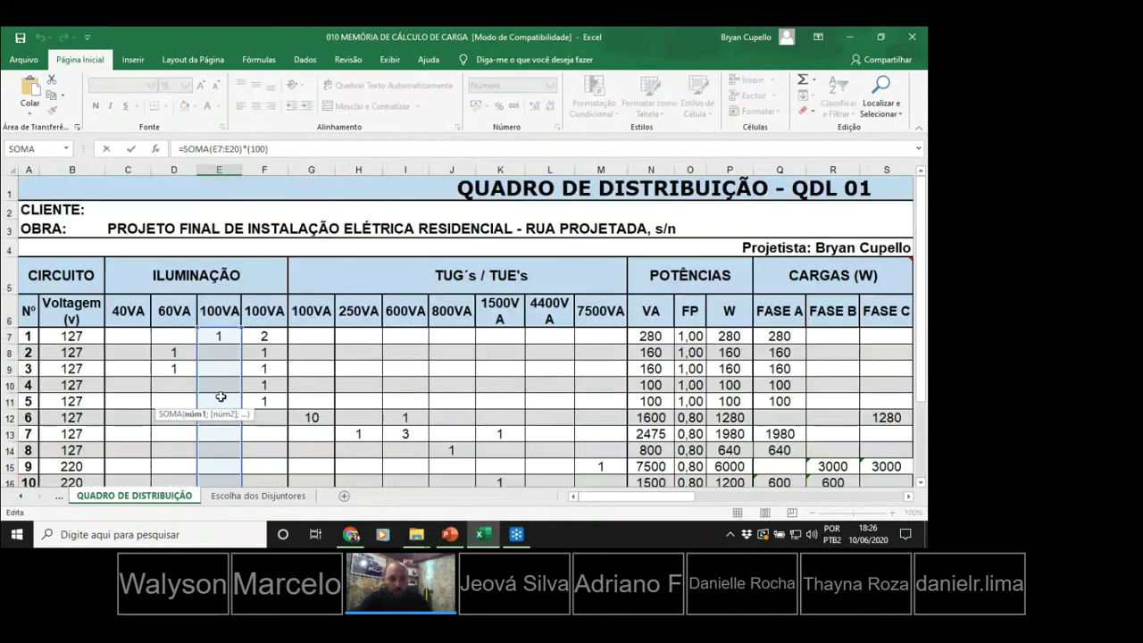
scroll(219, 396, down, 3)
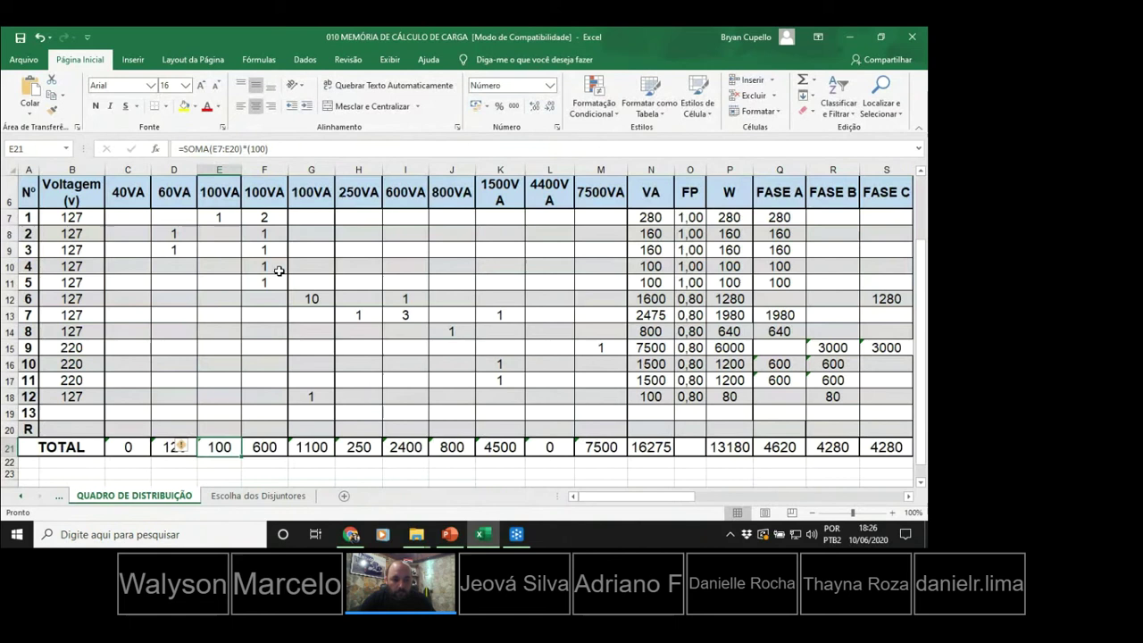
double_click(265, 445)
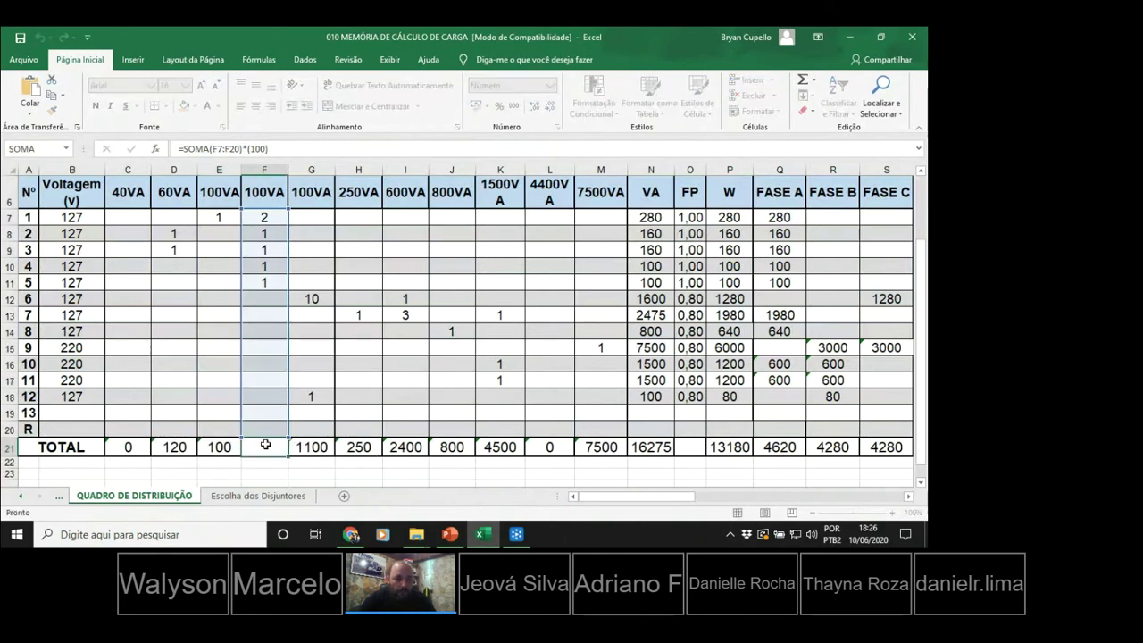
key(Escape)
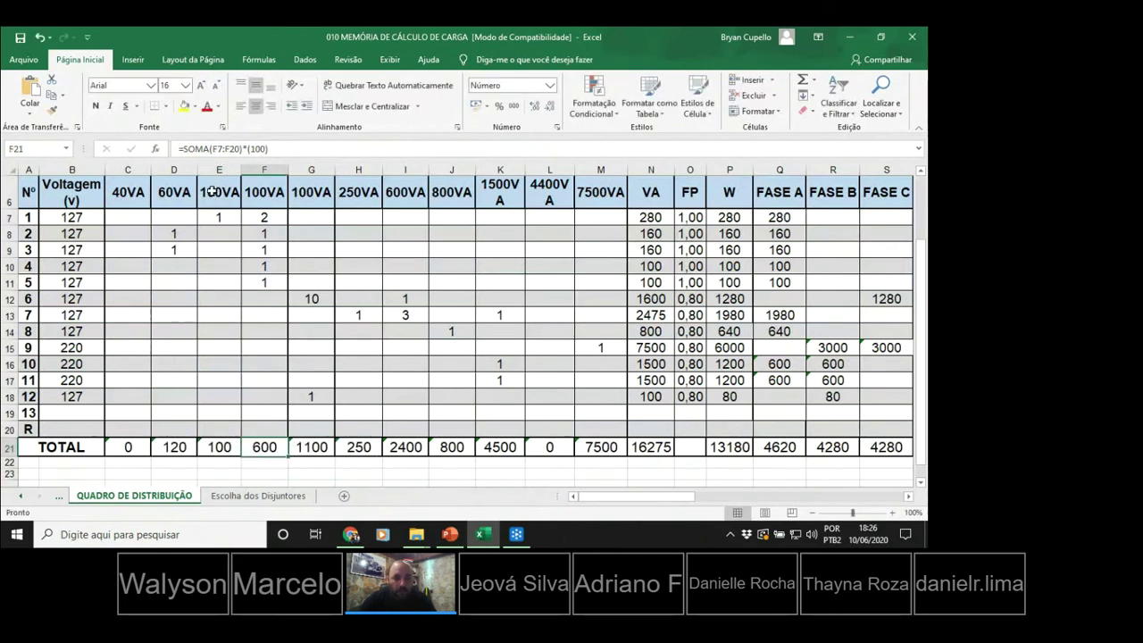
Rename the heading of the first 100VA lighting column, in cell E6, as 80VA.
click(220, 217)
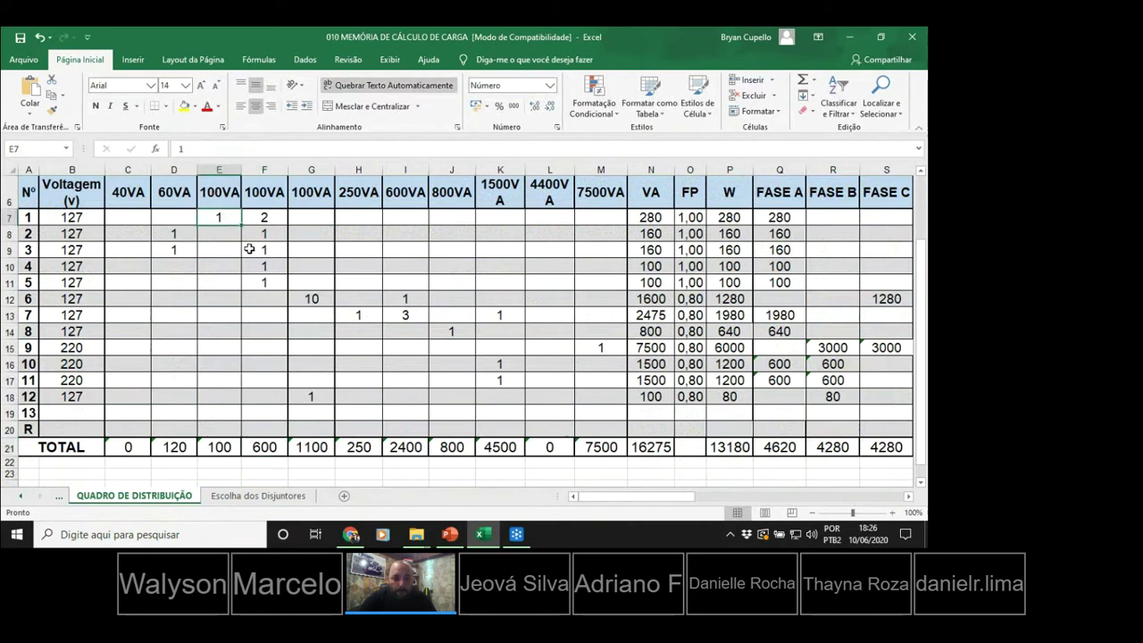
double_click(215, 196)
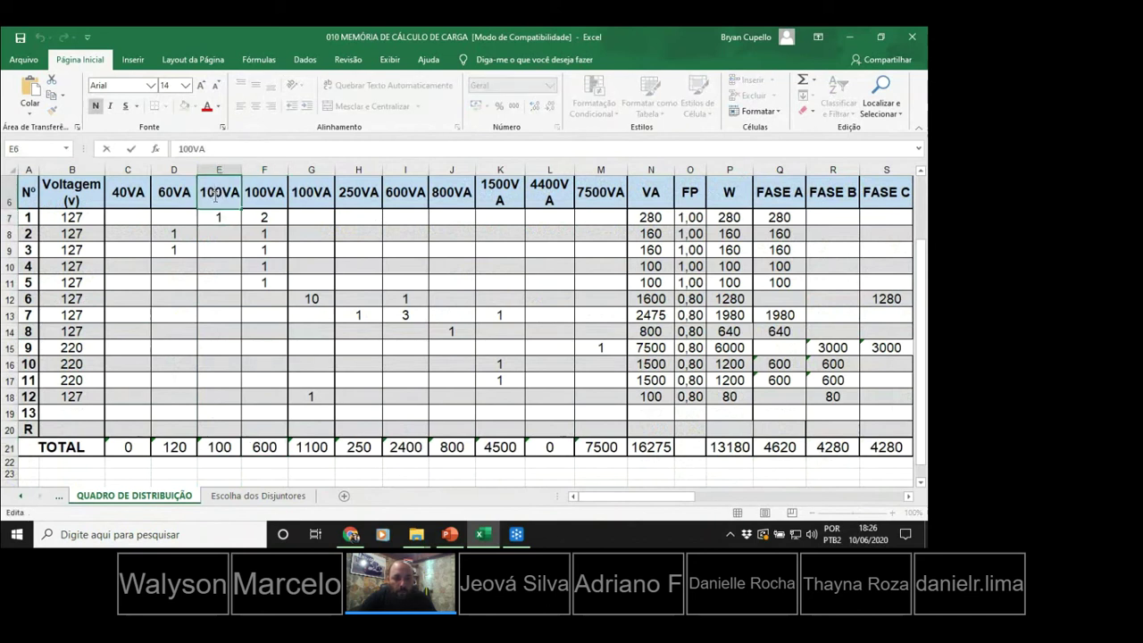
key(BackSpace)
key(BackSpace)
text(8)
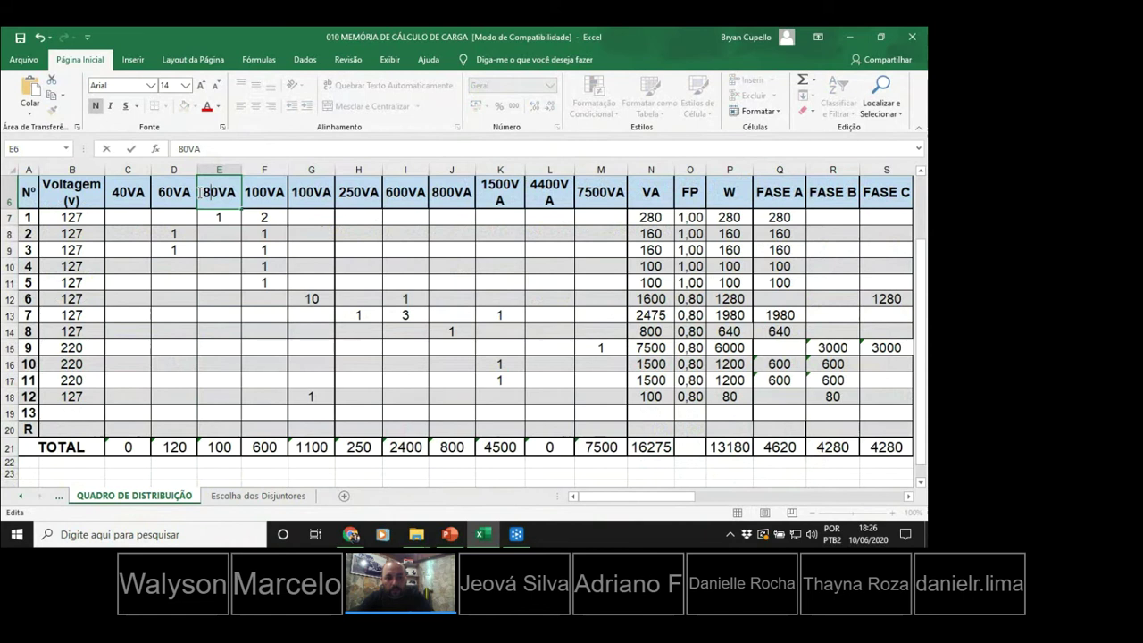
Set the multiplier in the column E total formula to 80, giving =SOMA(E7:E20)*(80).
double_click(218, 449)
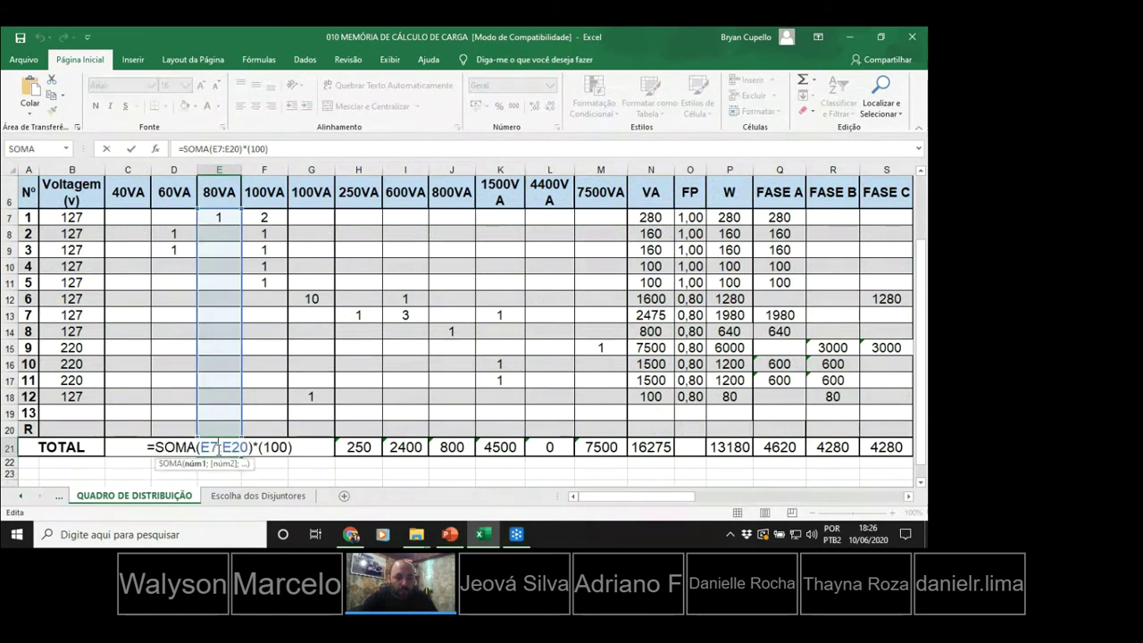
click(268, 446)
double_click(267, 446)
text(80)
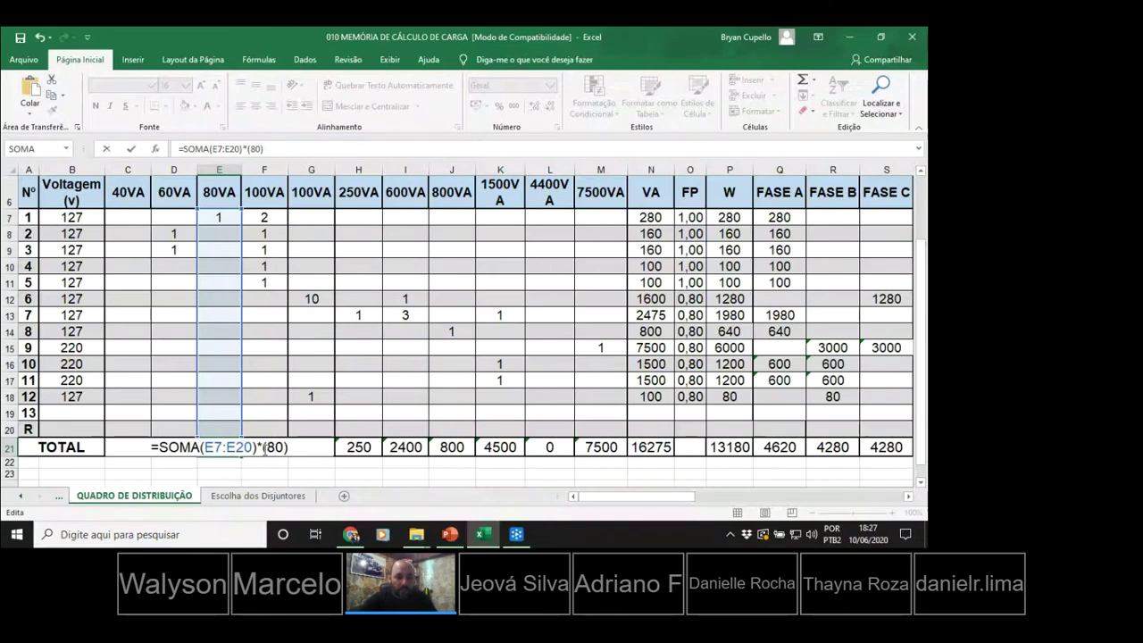
key(Return)
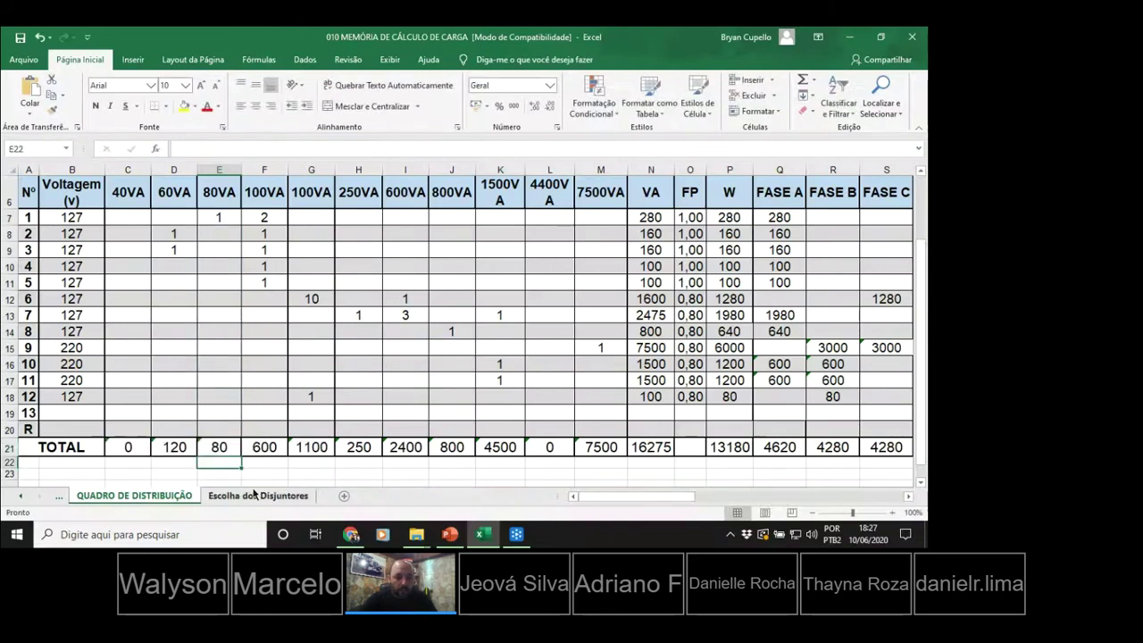
click(266, 473)
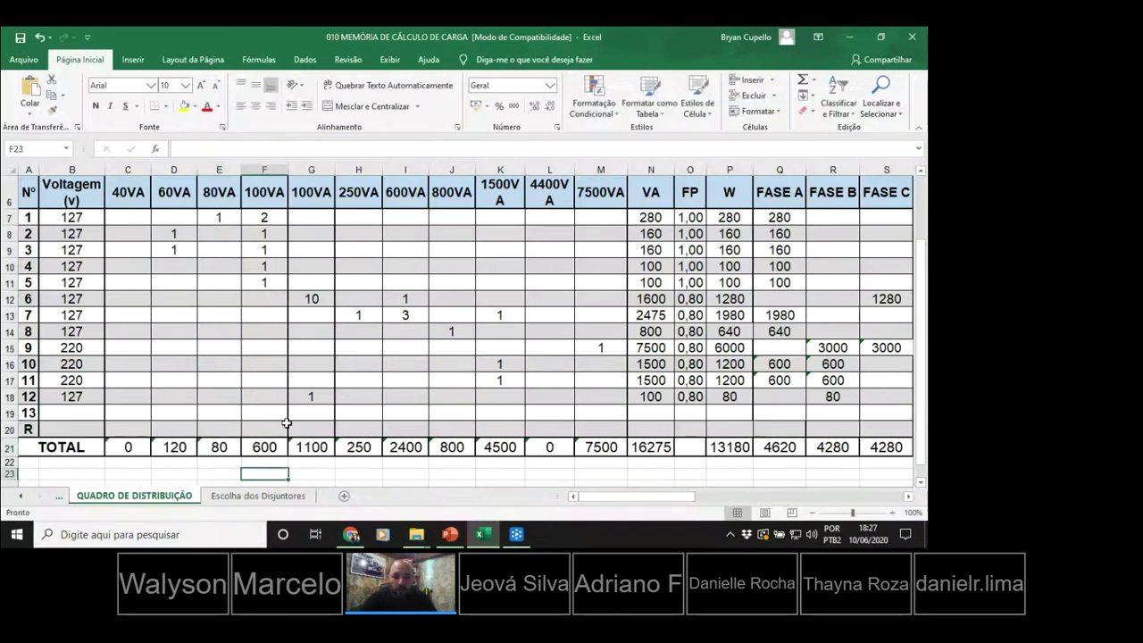
Check circuit 1's VA power in cell N7 against its lighting counts in the 80VA and 100VA columns.
click(667, 217)
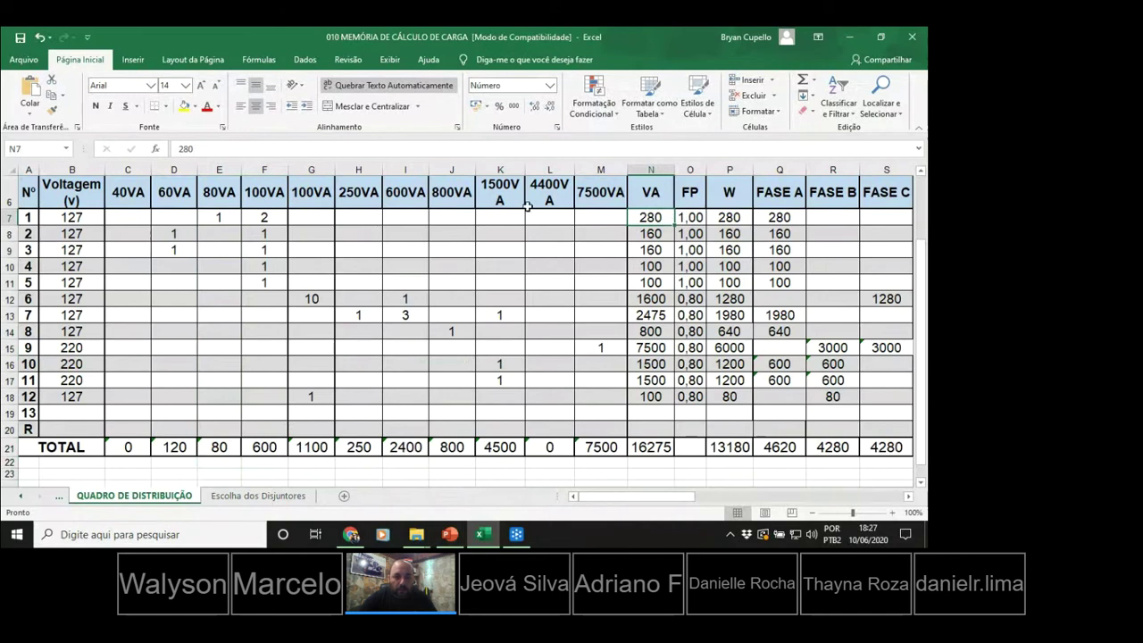
click(277, 218)
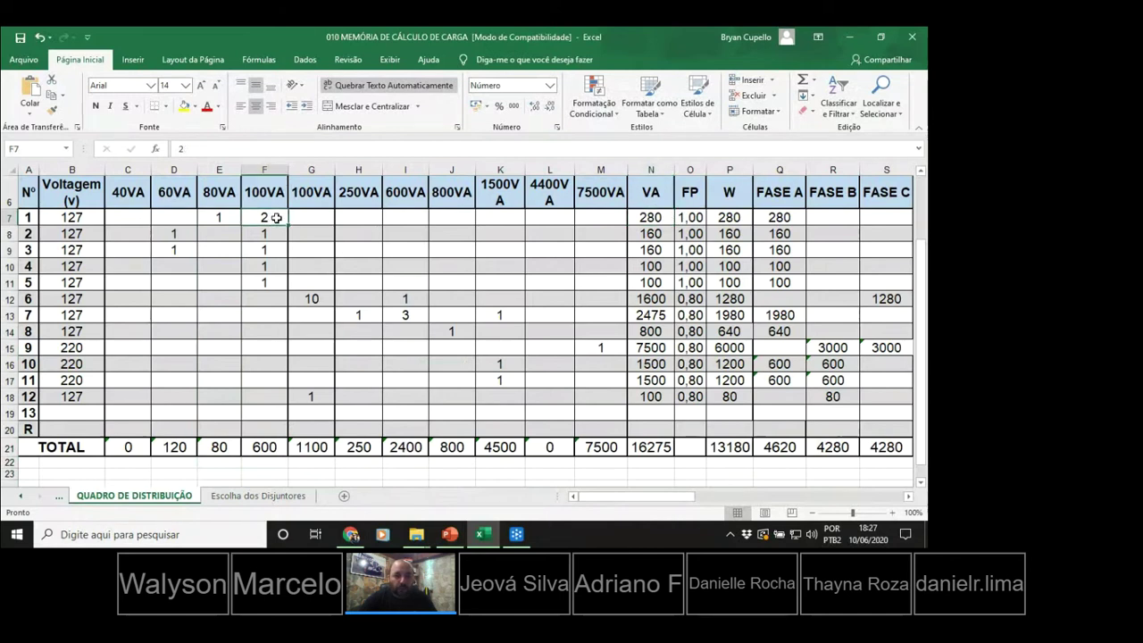
click(230, 220)
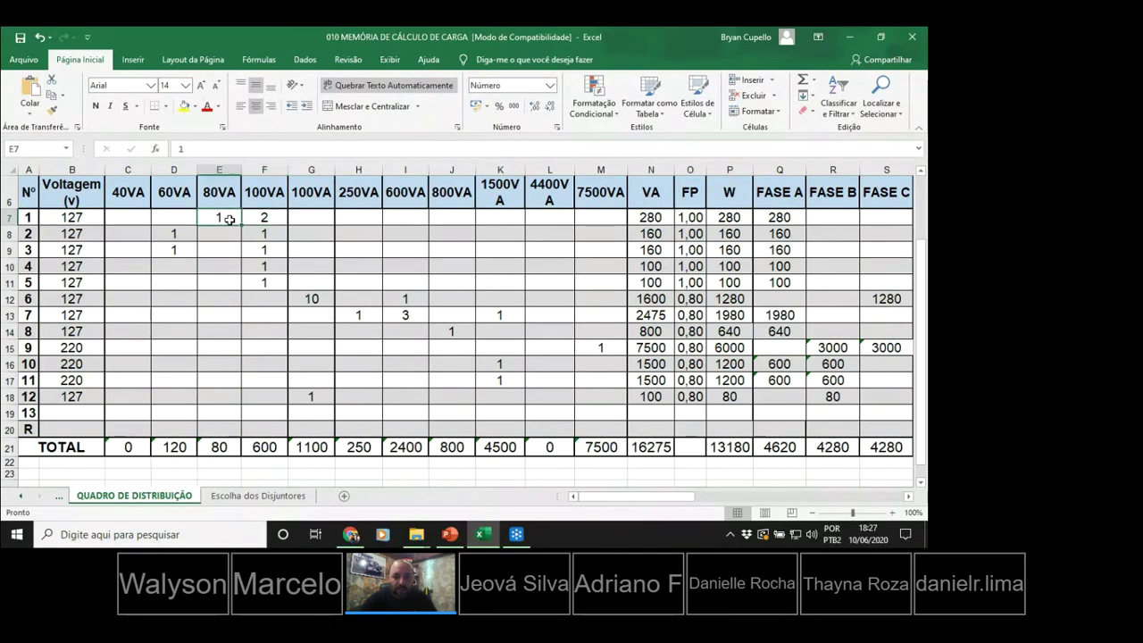
double_click(661, 219)
double_click(649, 217)
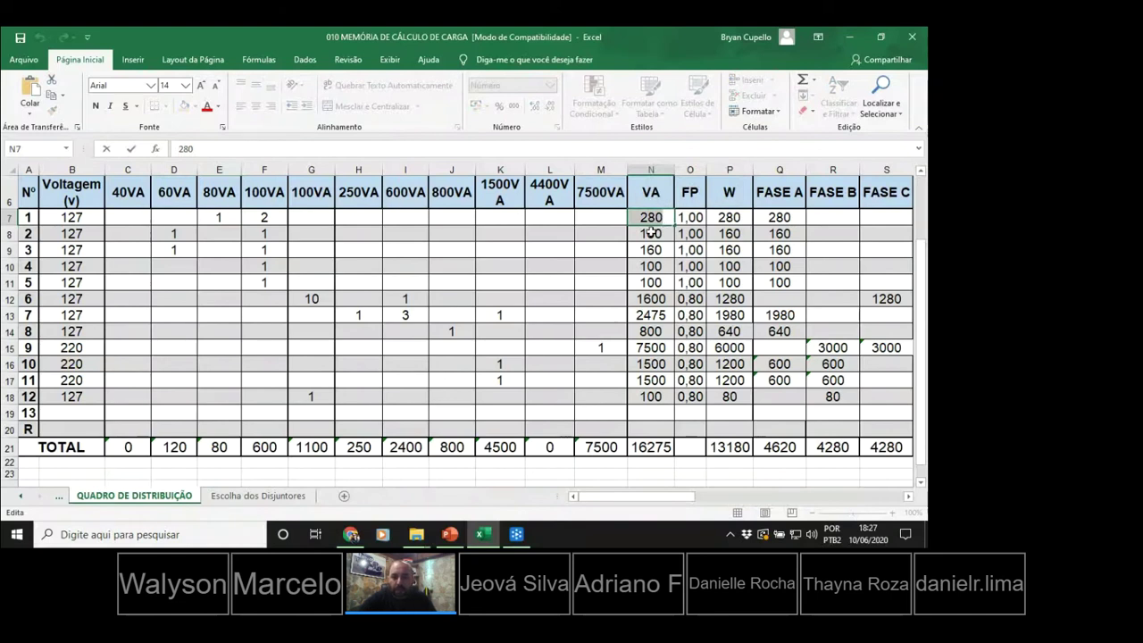
key(Escape)
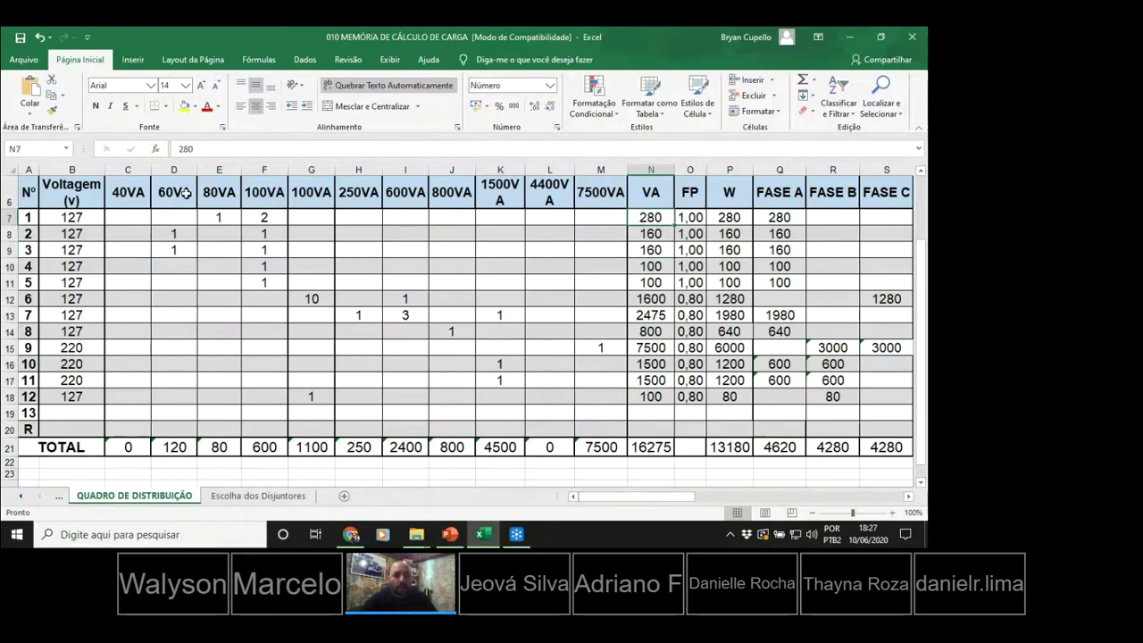
Clear circuit 1's point count in the 80VA lighting column, cell E7.
drag(126, 216, 129, 427)
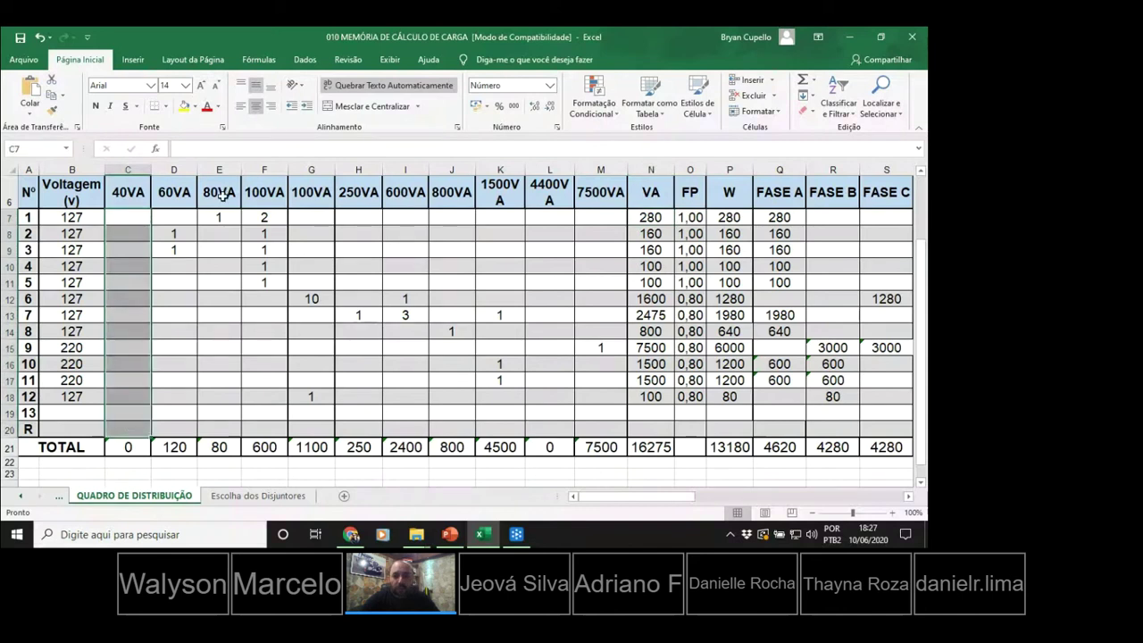
click(221, 195)
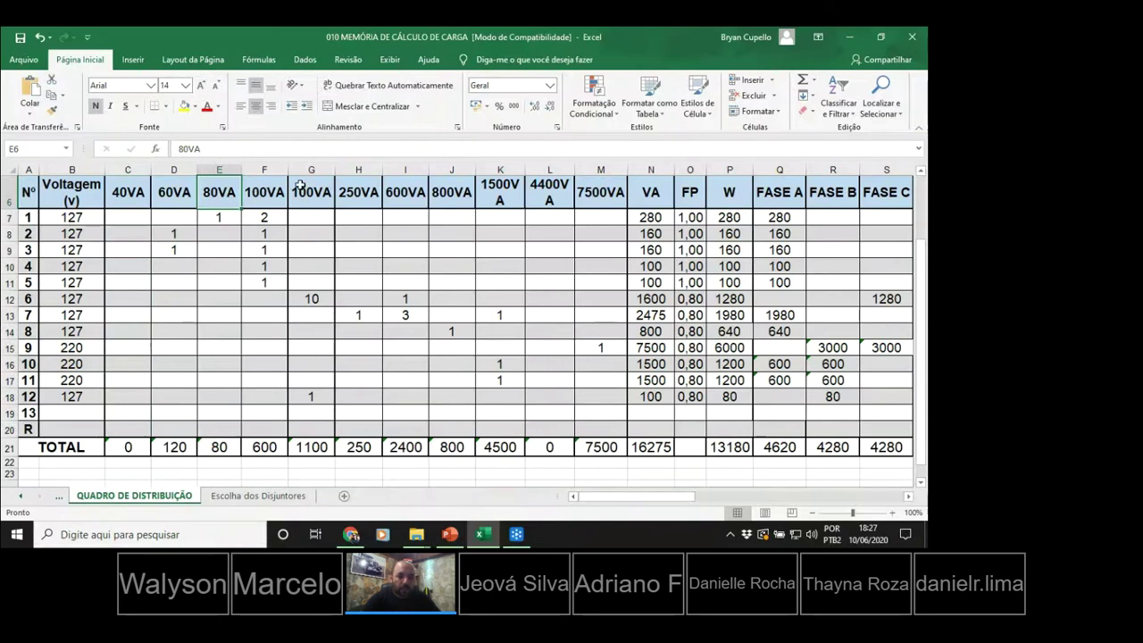
click(225, 216)
key(Delete)
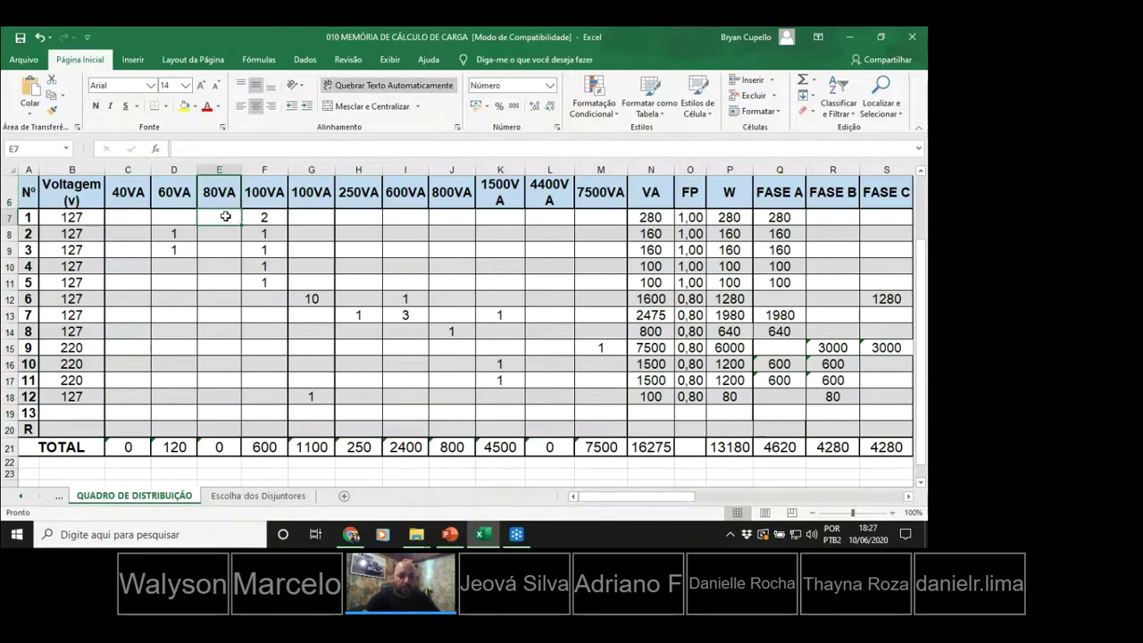
Enter 2 as circuit 1's point count in the 40VA lighting column, cell C7.
click(140, 216)
text(2)
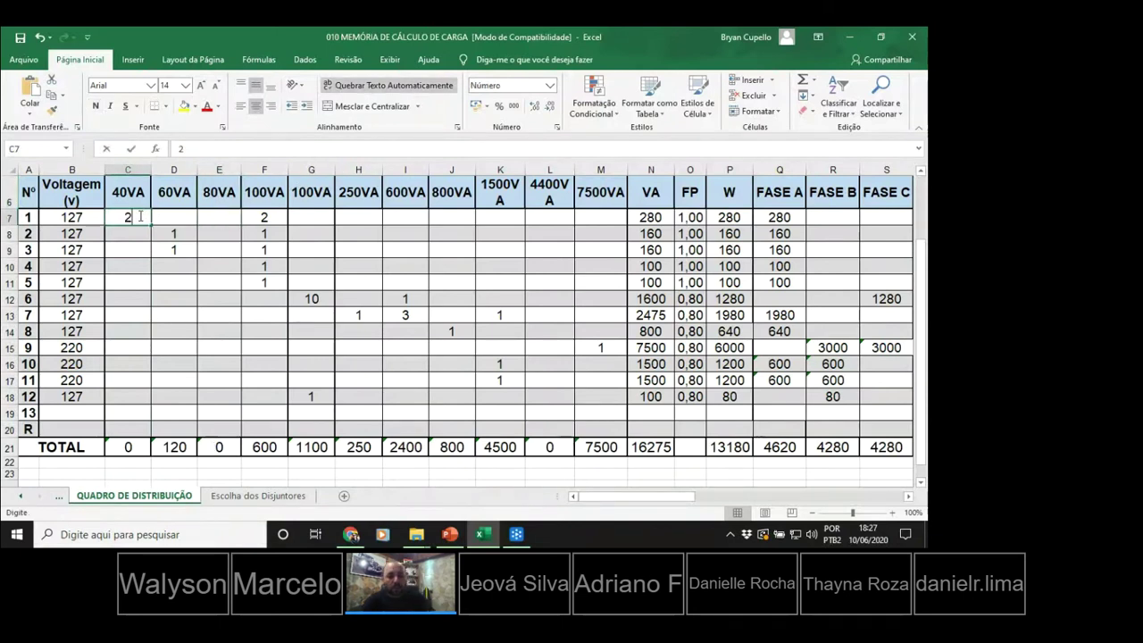
click(243, 275)
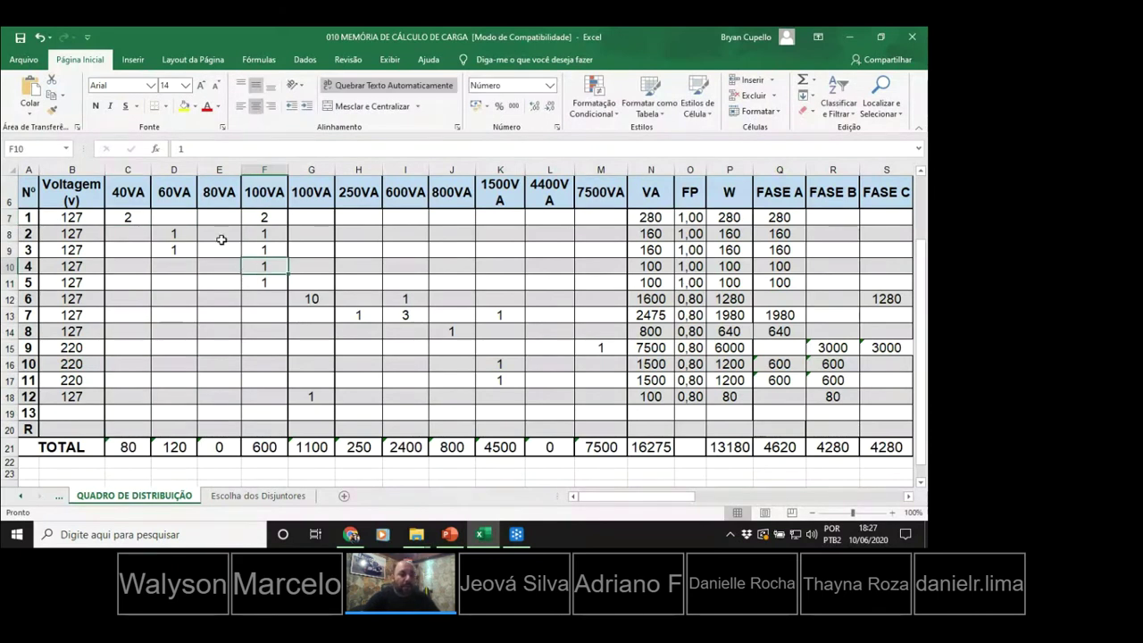
click(132, 221)
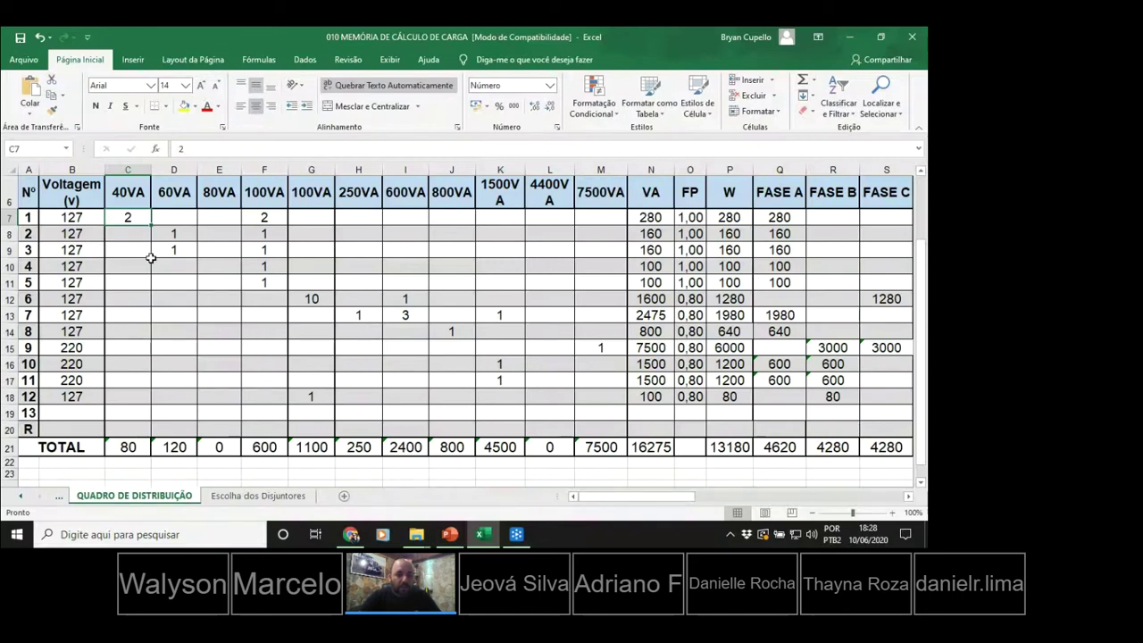
scroll(147, 257, up, 1)
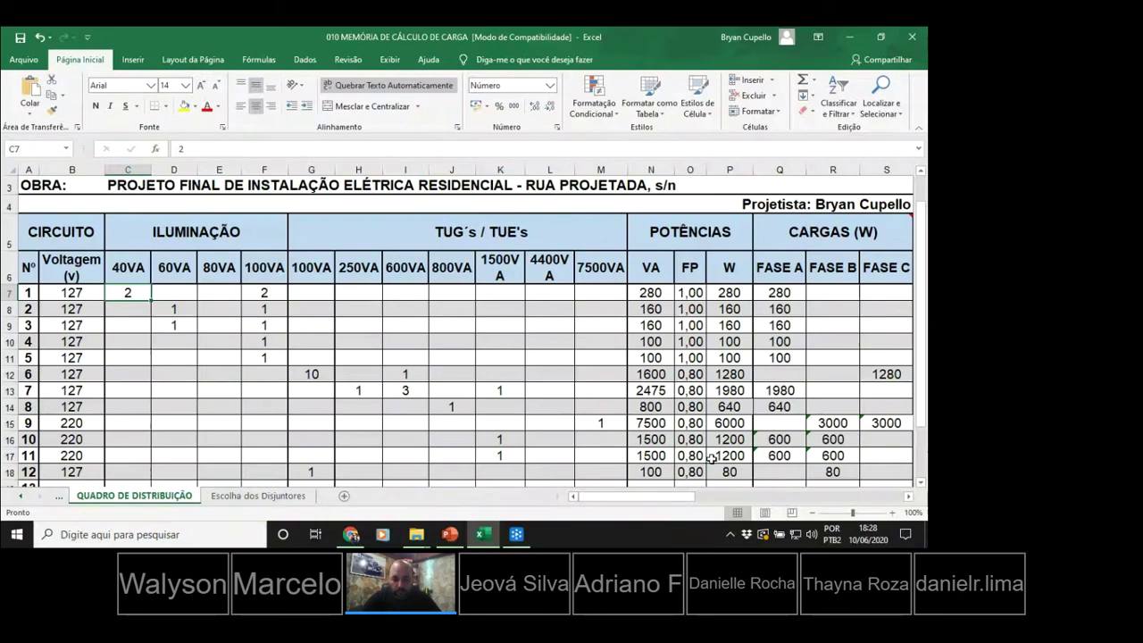
Switch to the video meeting window and read the participants' chat messages.
click(518, 534)
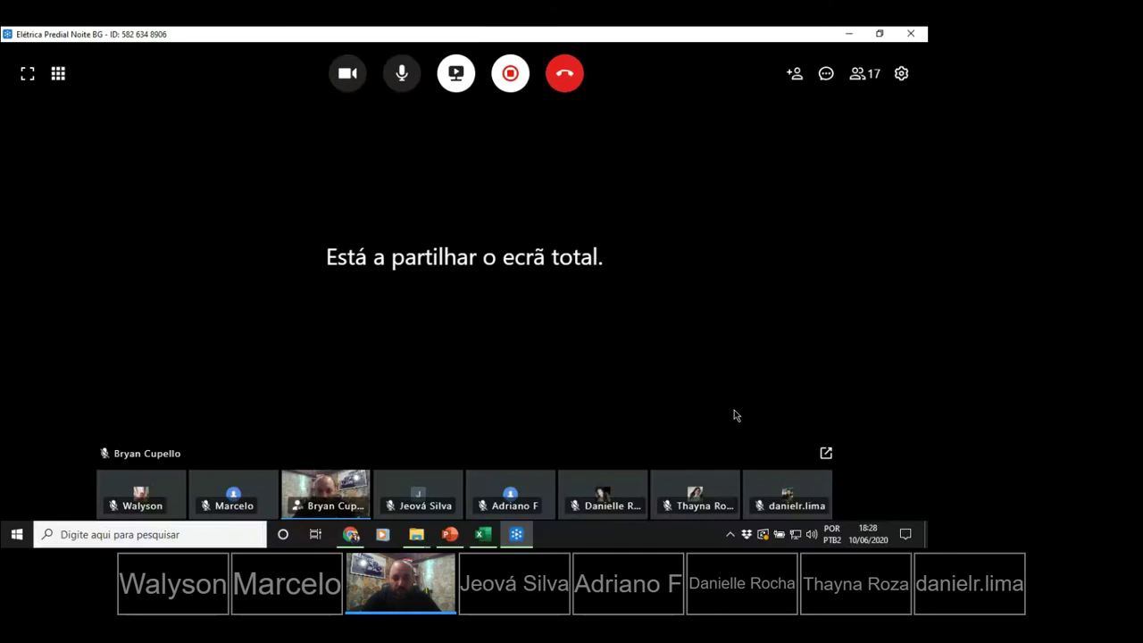
click(517, 533)
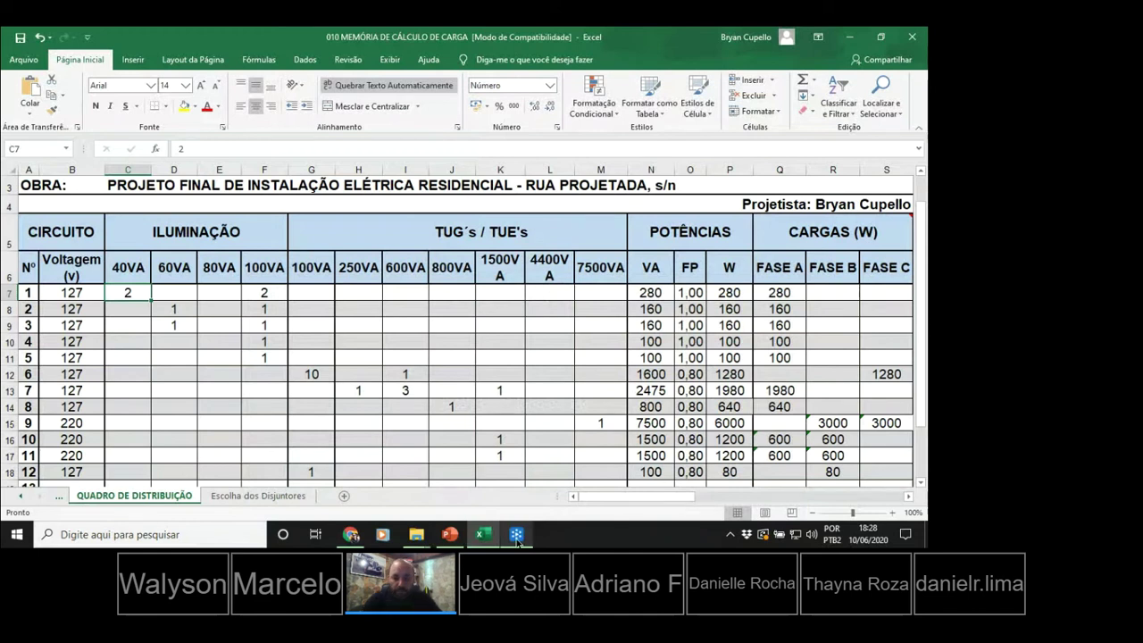
click(517, 536)
mouse_move(699, 441)
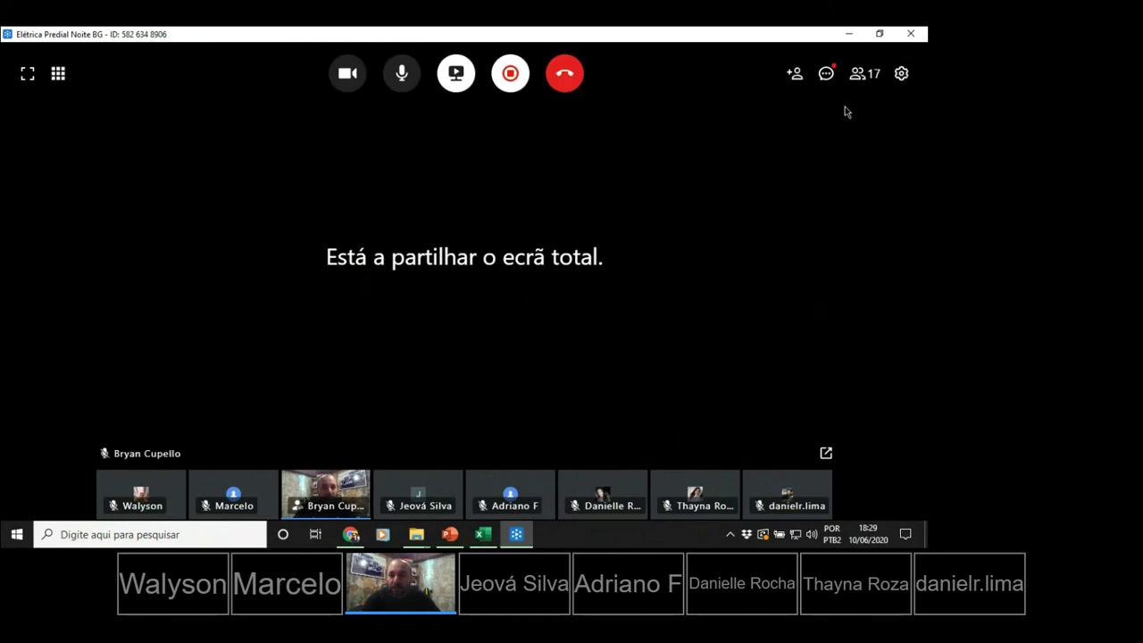
click(827, 71)
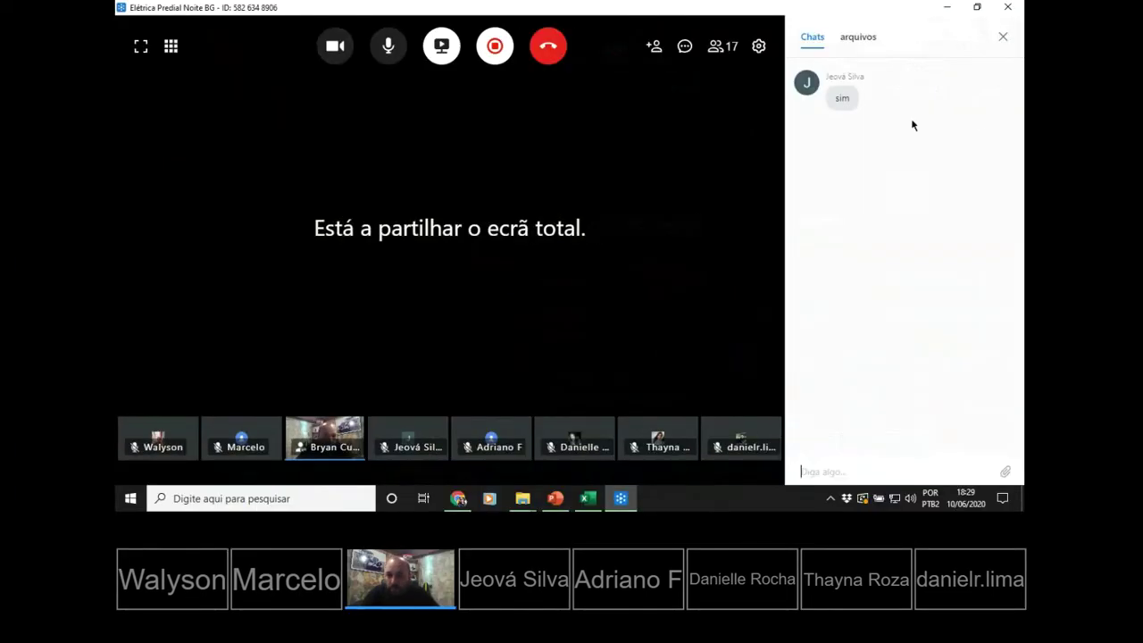
click(1002, 37)
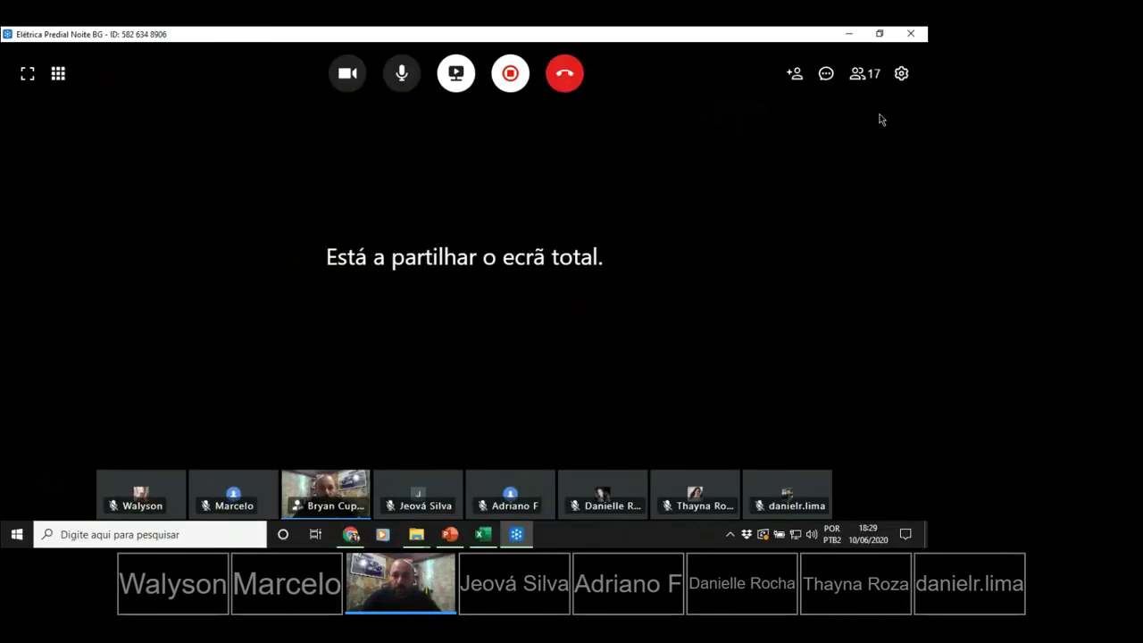
click(826, 73)
click(904, 66)
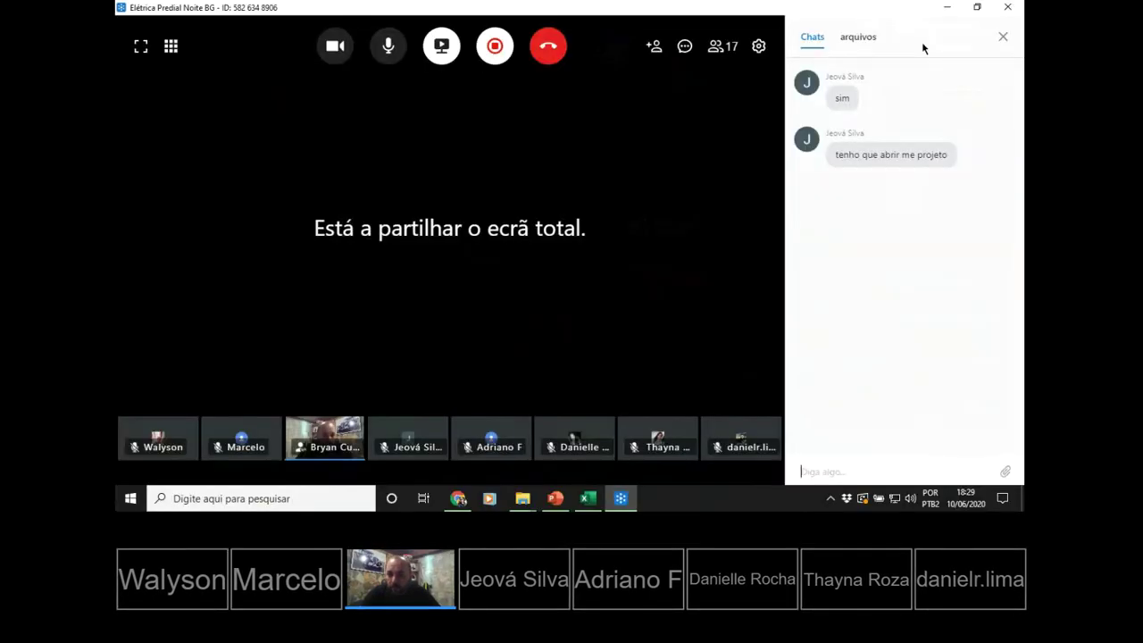
click(1002, 38)
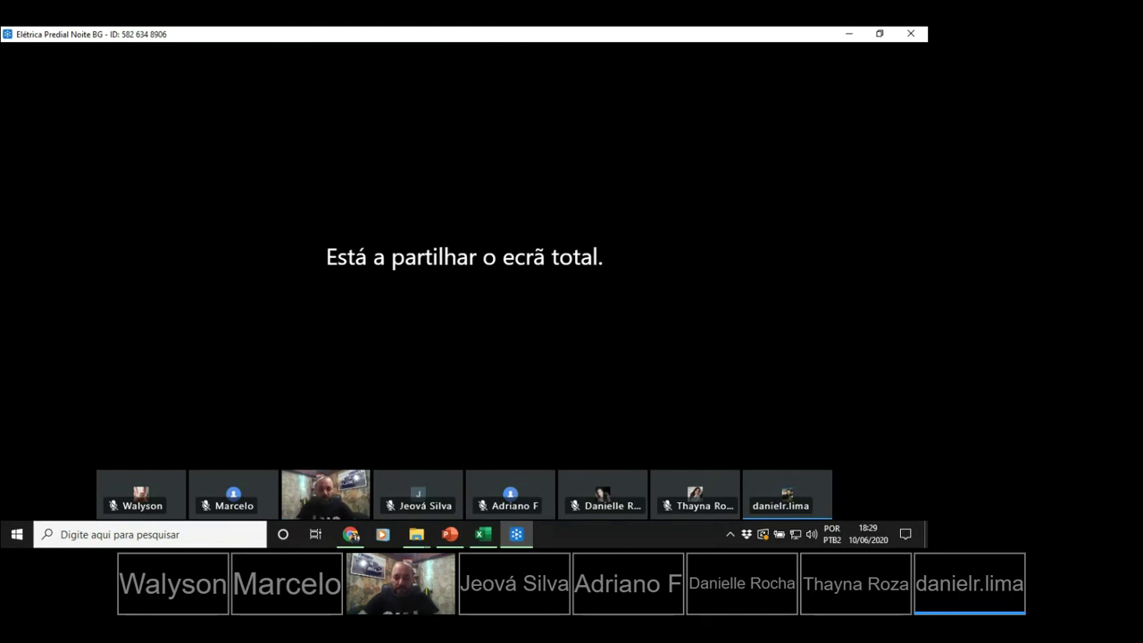
mouse_move(298, 283)
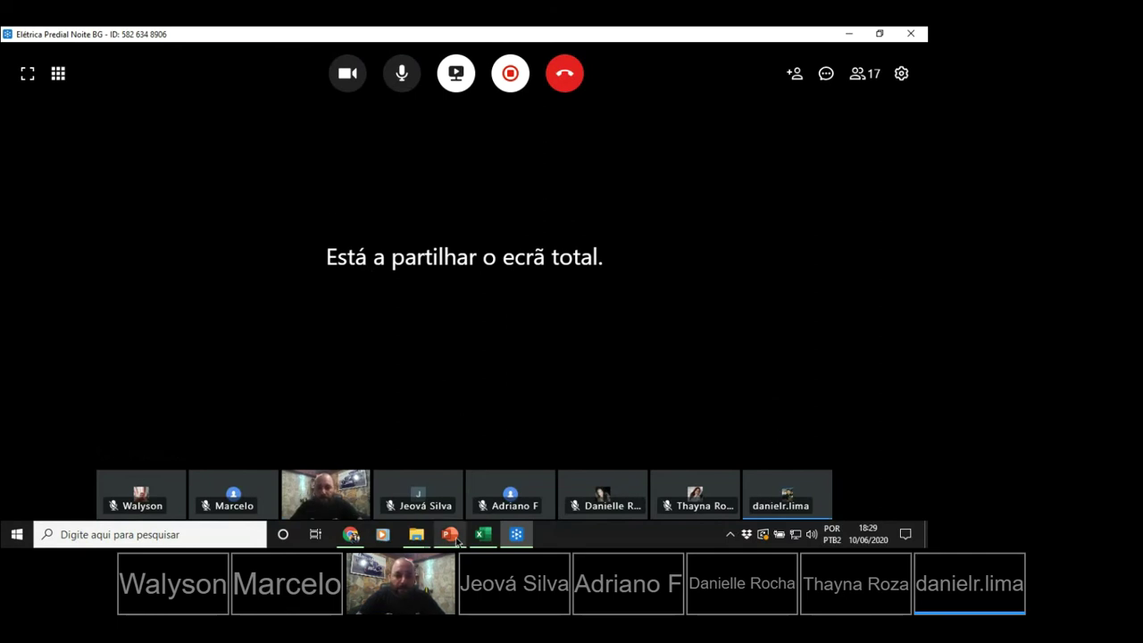
mouse_move(457, 541)
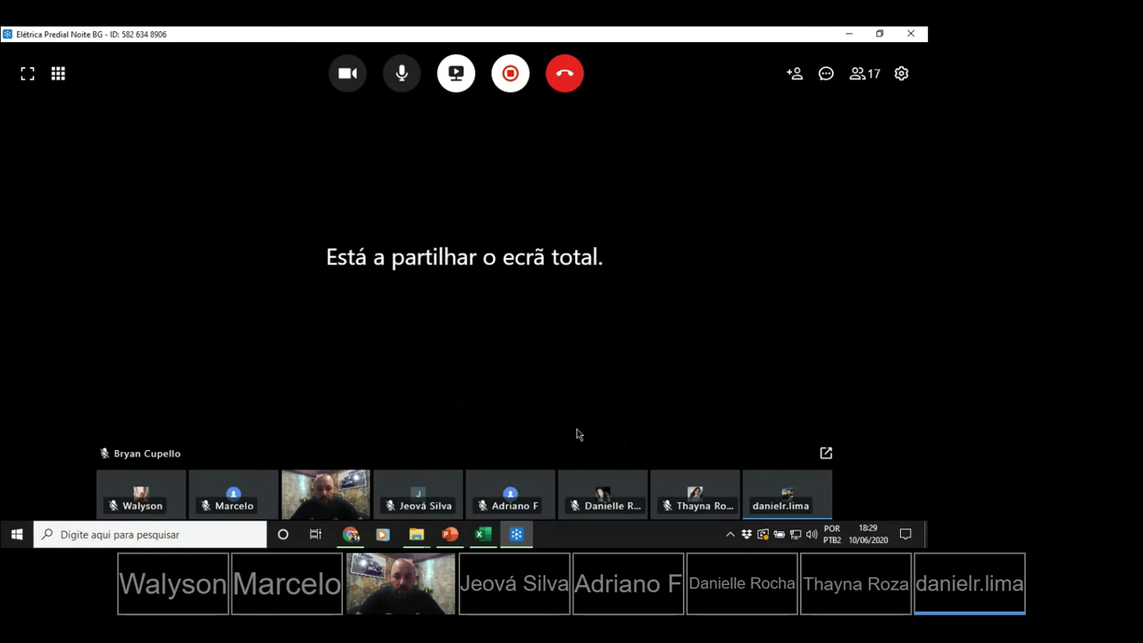
Return to the Excel workbook and set circuit 1's VA power in cell N7 to 220.
click(484, 536)
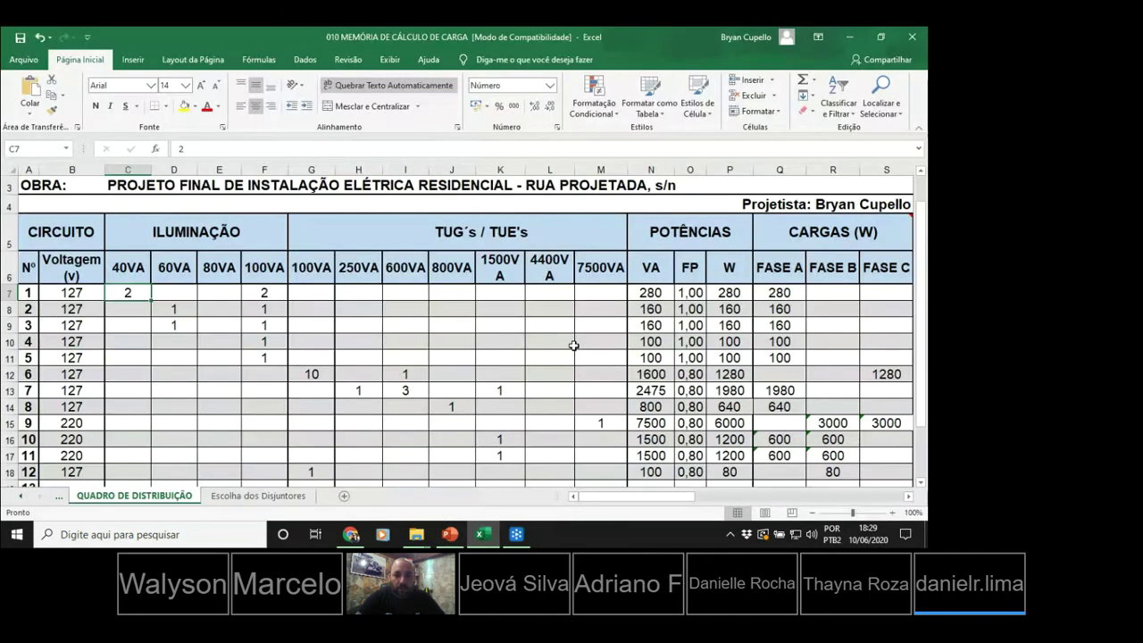
double_click(657, 292)
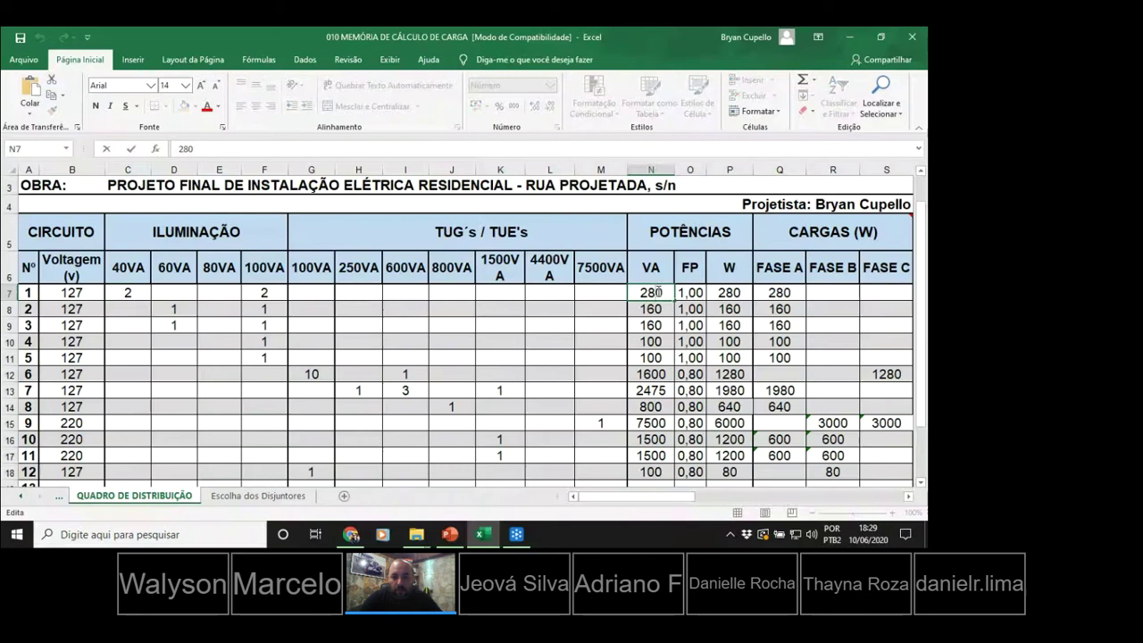
key(BackSpace)
key(BackSpace)
text(20)
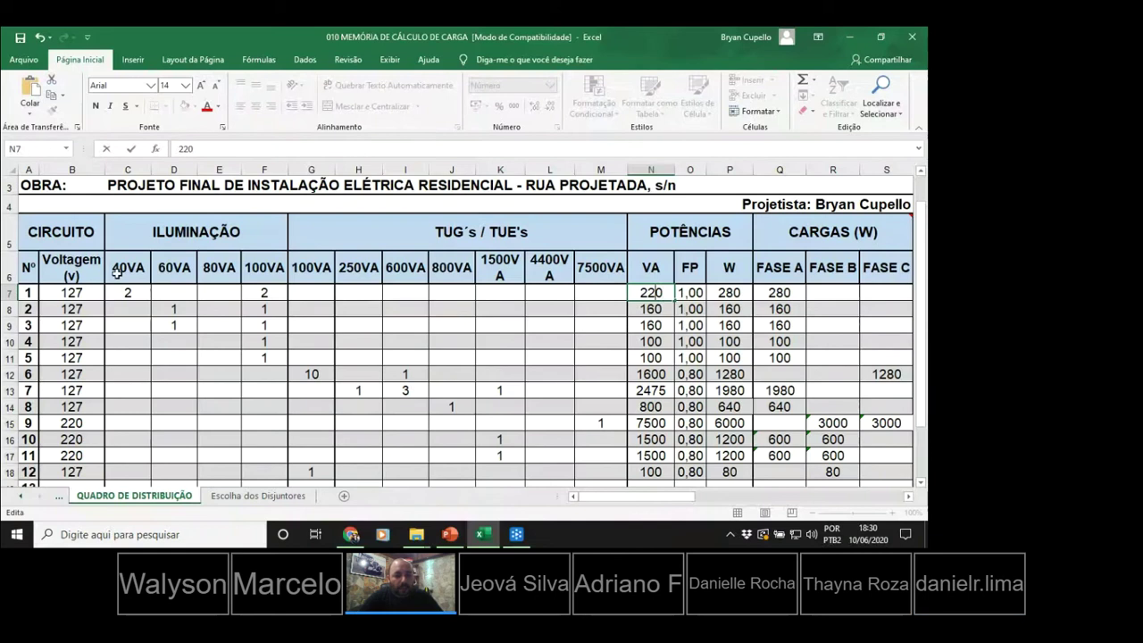
click(124, 290)
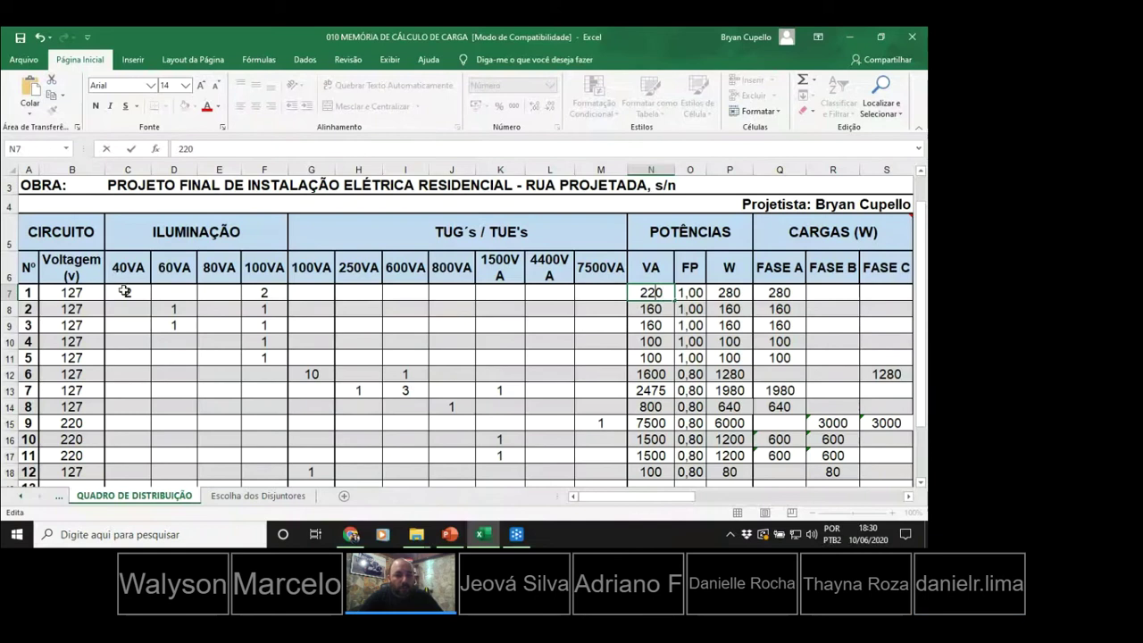
click(255, 290)
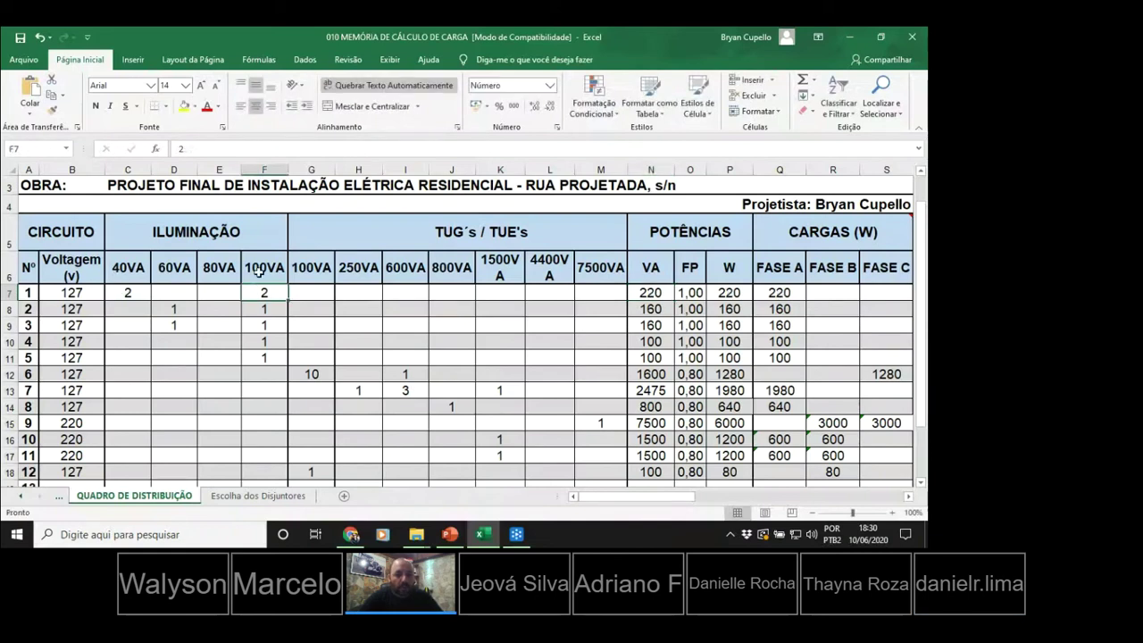
Review the headings of the four lighting columns, 40VA to 100VA, against circuit 1's point counts.
click(261, 270)
click(215, 275)
click(168, 277)
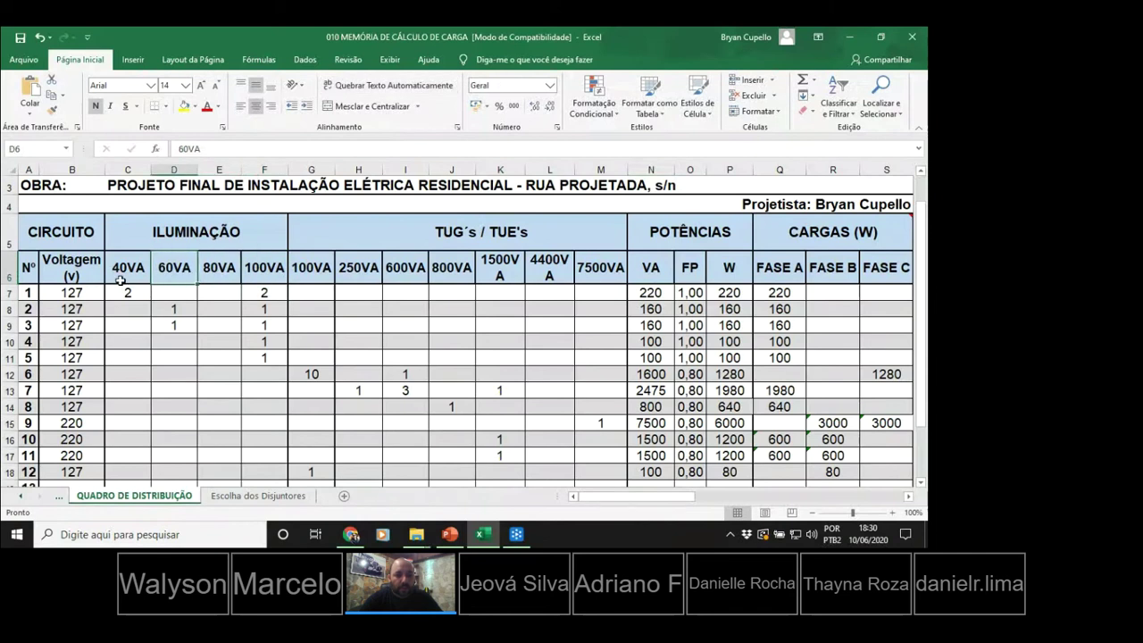
click(121, 281)
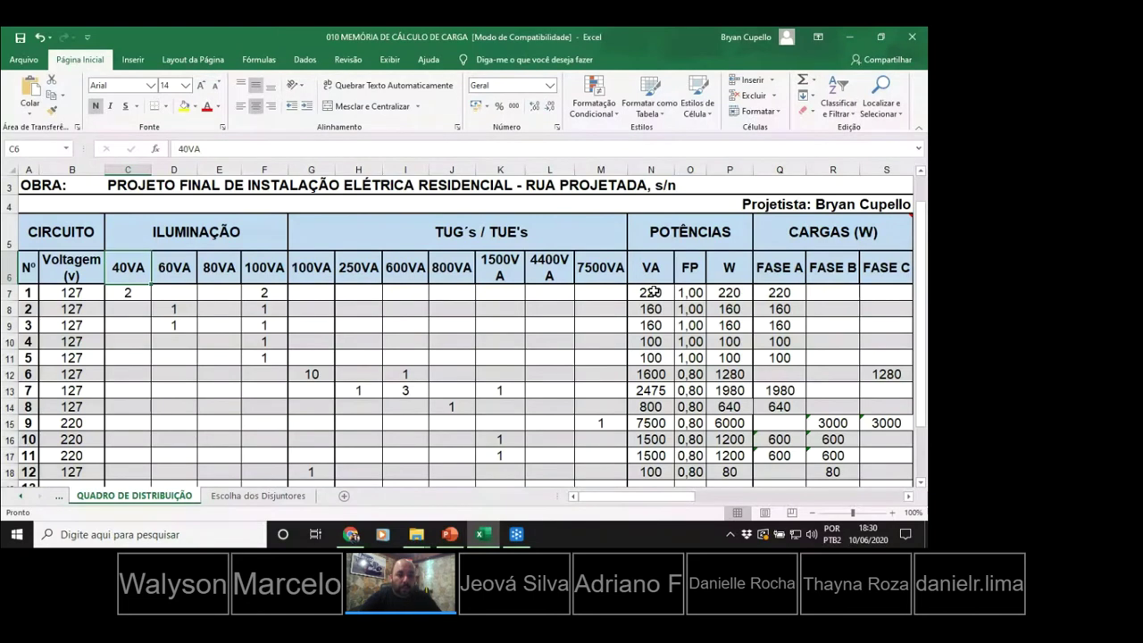
click(164, 268)
click(208, 267)
click(132, 271)
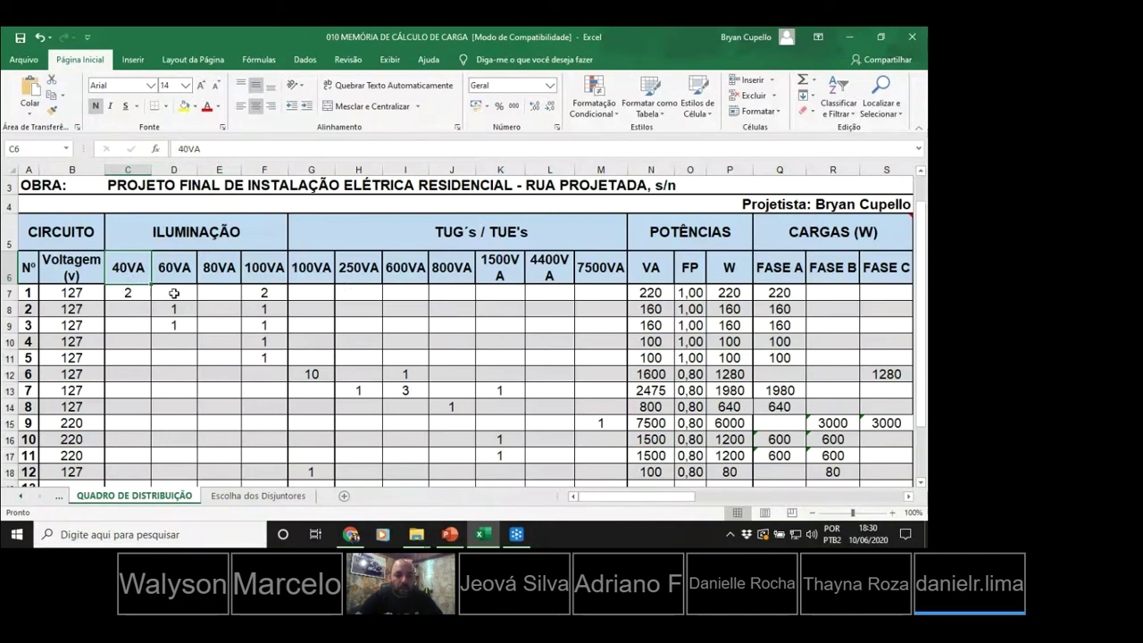
double_click(257, 266)
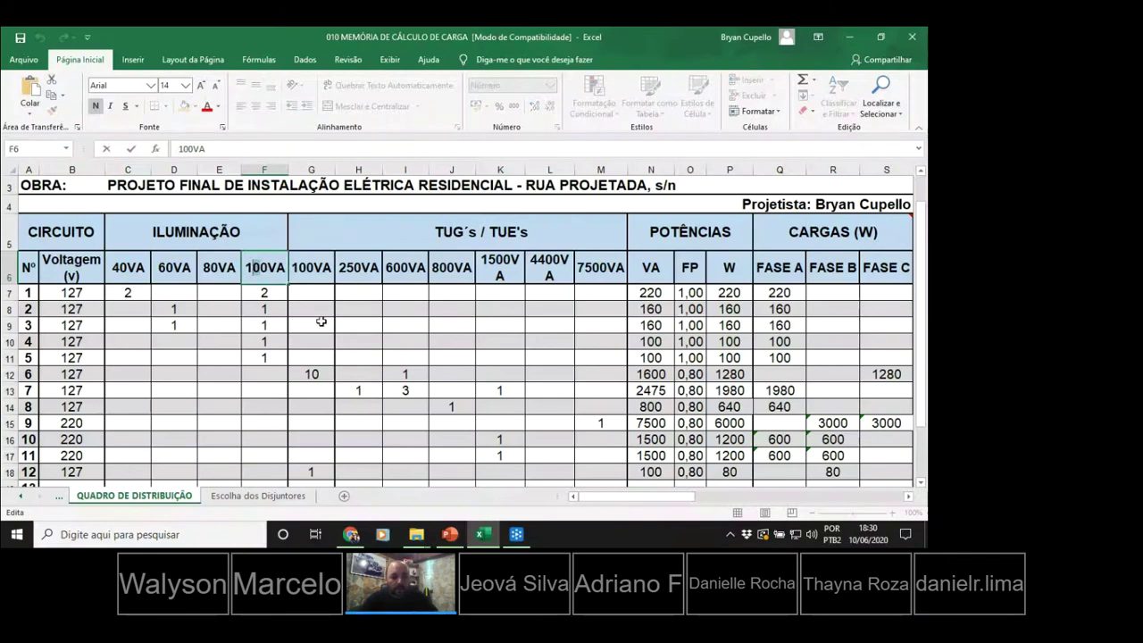
Clear circuit 1's point count in the 40VA lighting column, cell C7.
click(132, 295)
key(Delete)
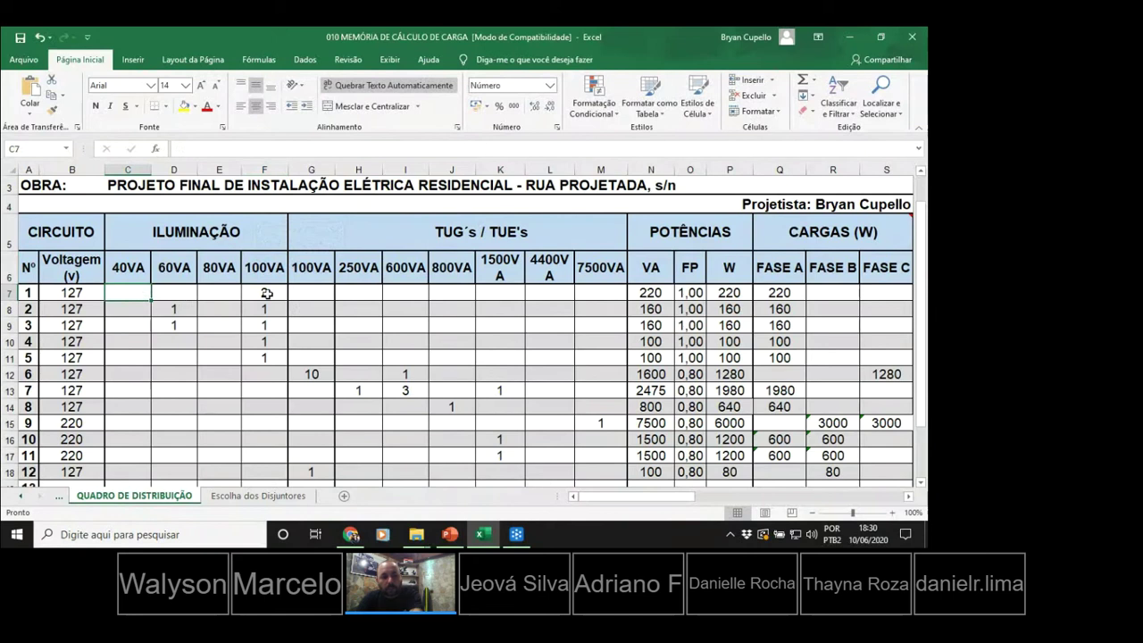
double_click(265, 293)
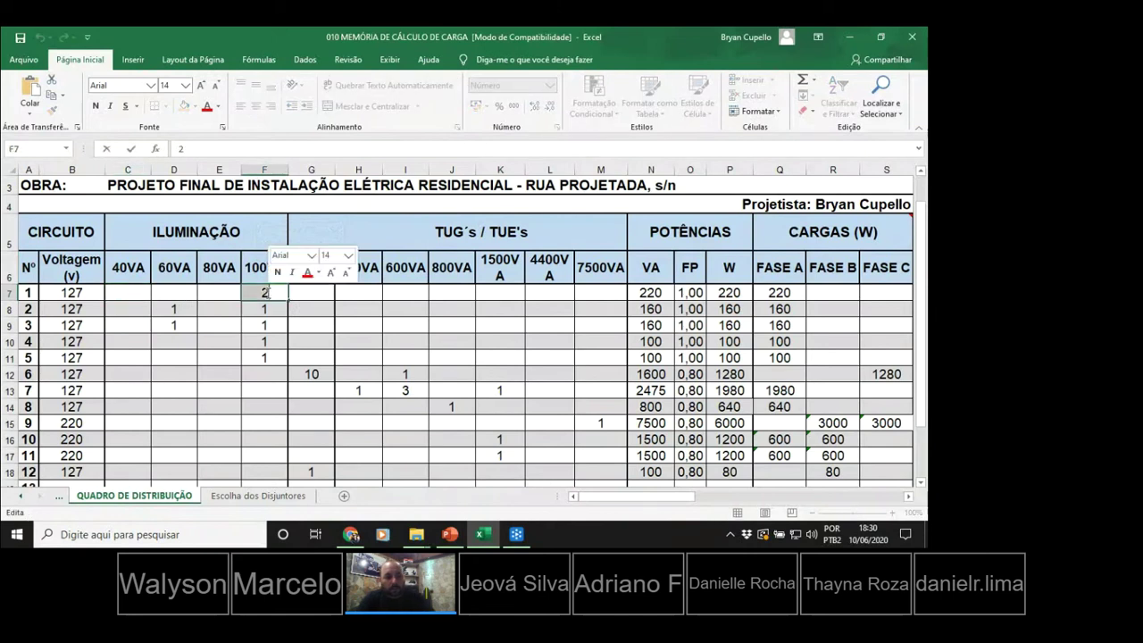
Rename the heading of the 100VA lighting column, in cell F6, as 110VA.
click(257, 266)
double_click(259, 275)
key(BackSpace)
text(110VA)
Set the multiplier in the column F total formula to 110, giving =SOMA(F7:F20)*(110).
scroll(258, 277, down, 3)
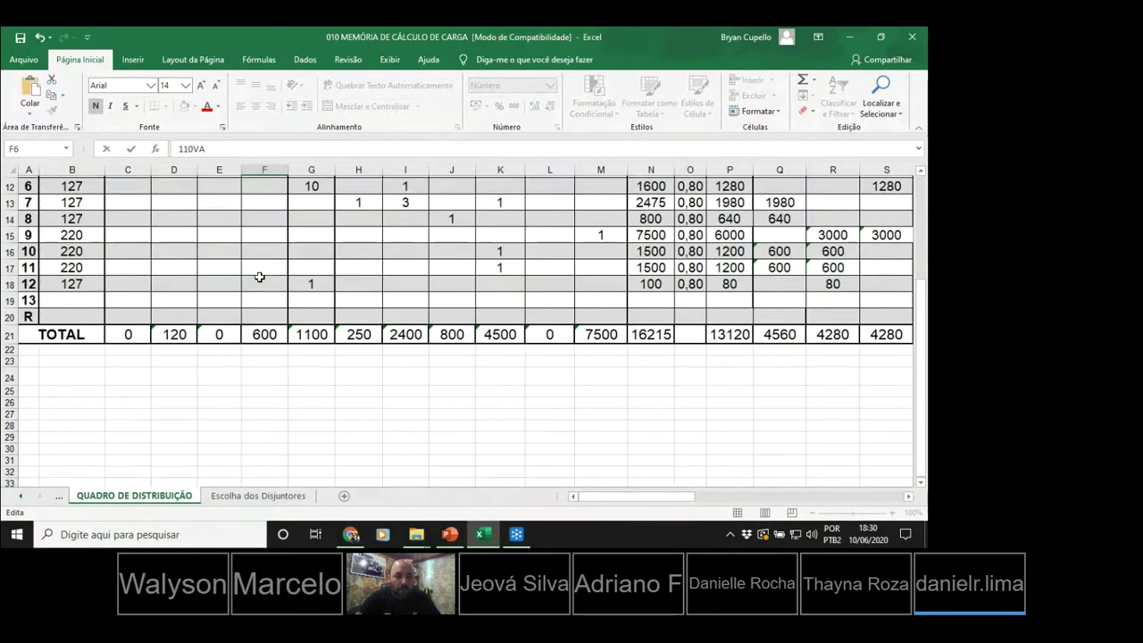
scroll(268, 230, up, 2)
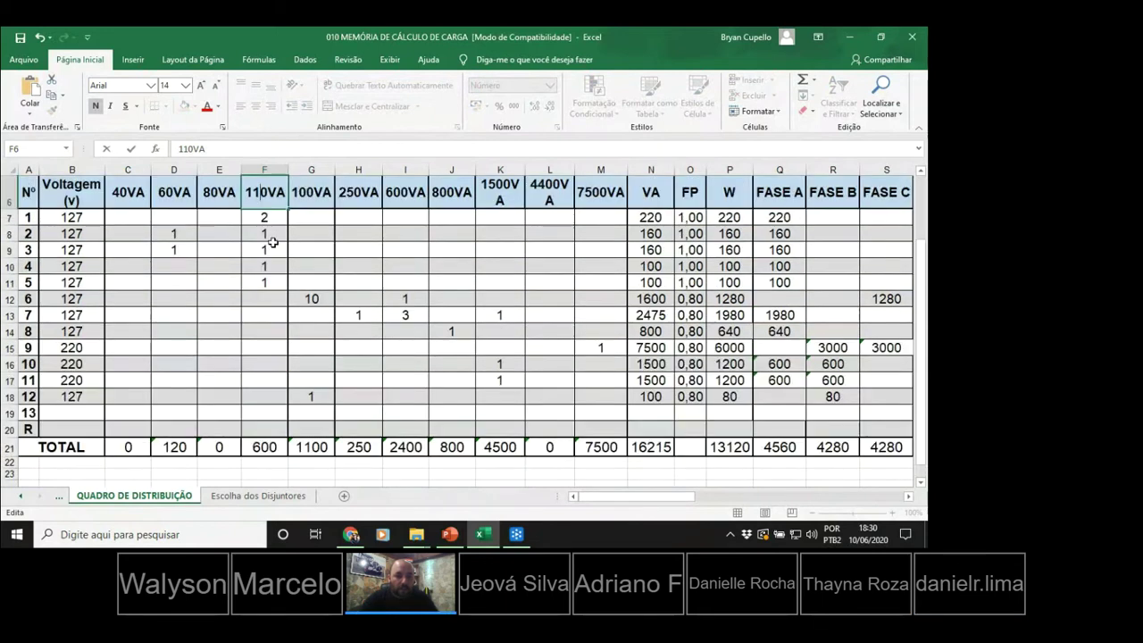
double_click(255, 449)
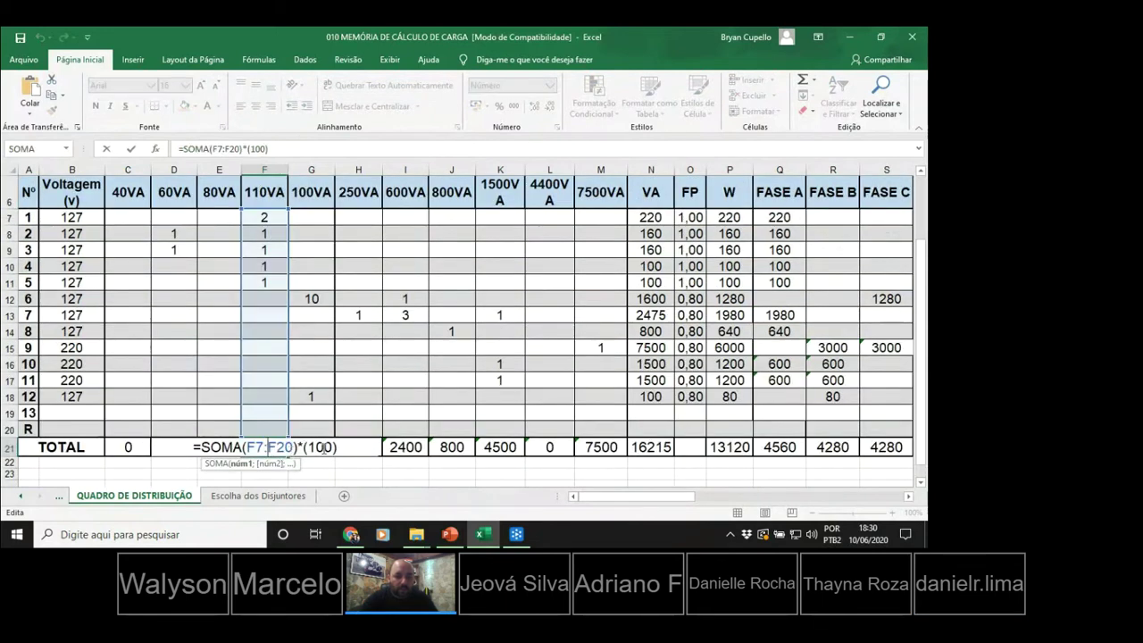
click(316, 446)
key(Delete)
text(1)
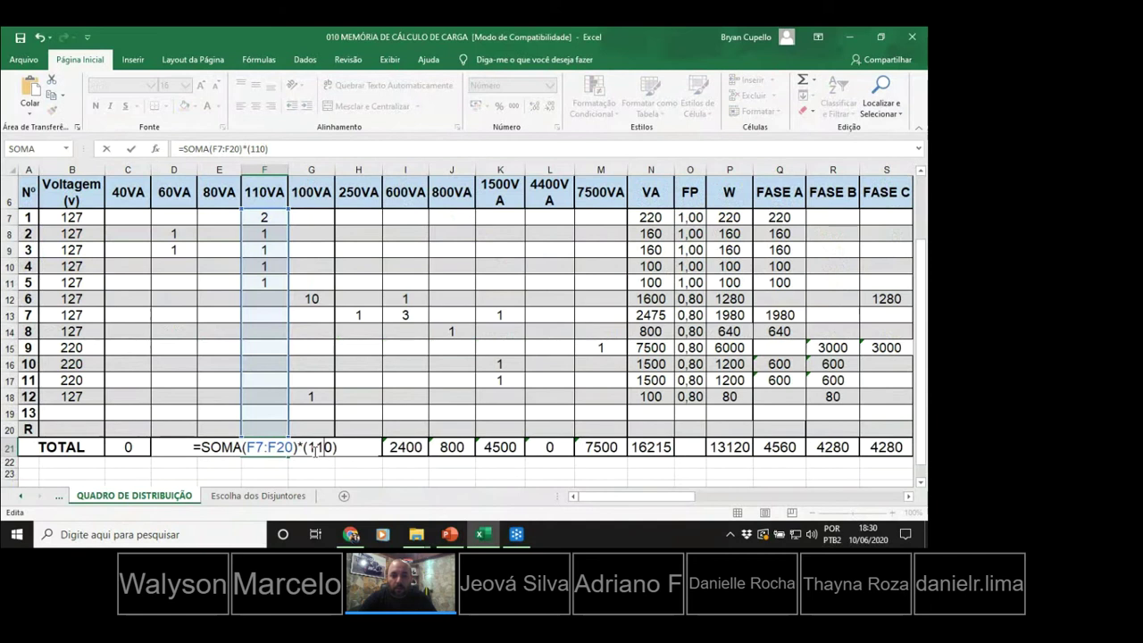
key(Return)
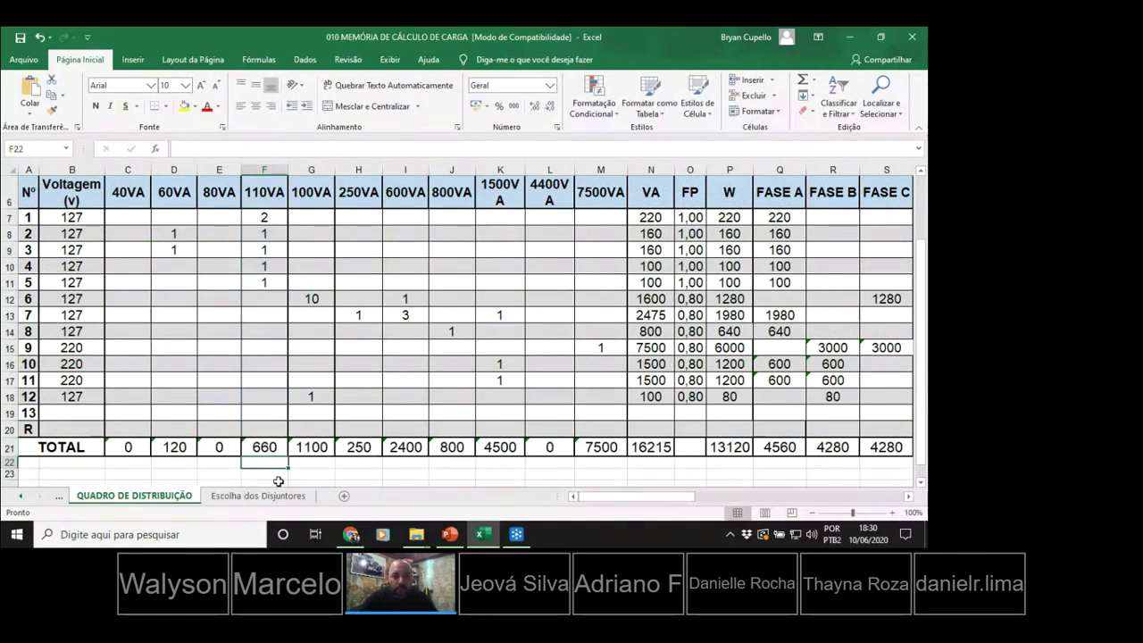
Change the lighting column heading in cell F6 back to 100VA.
double_click(262, 192)
key(BackSpace)
text(0)
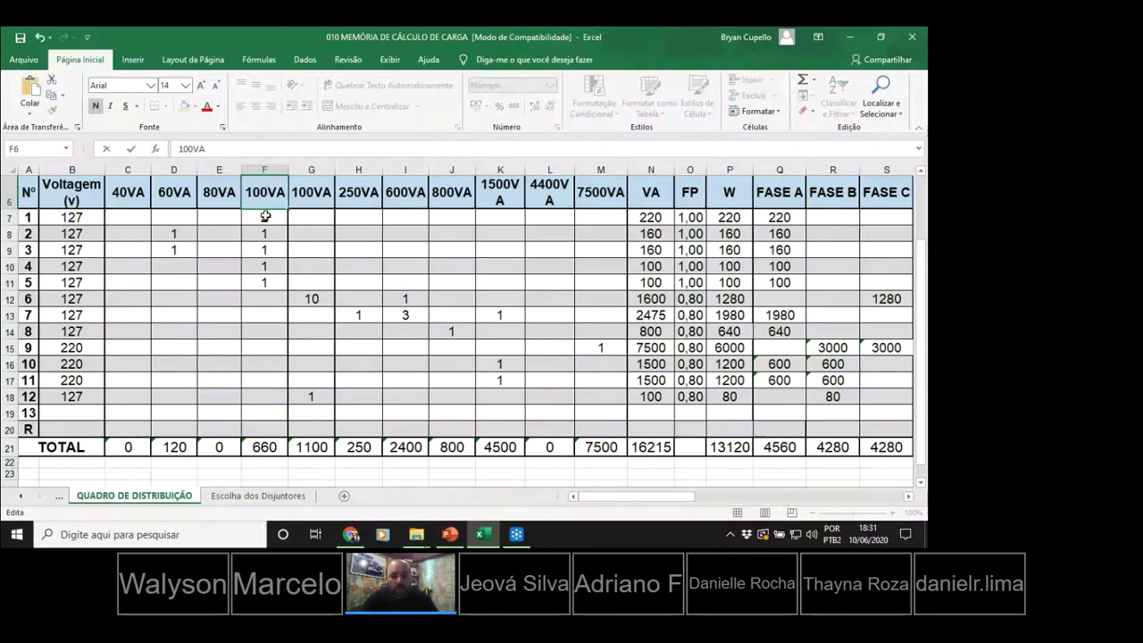
click(265, 217)
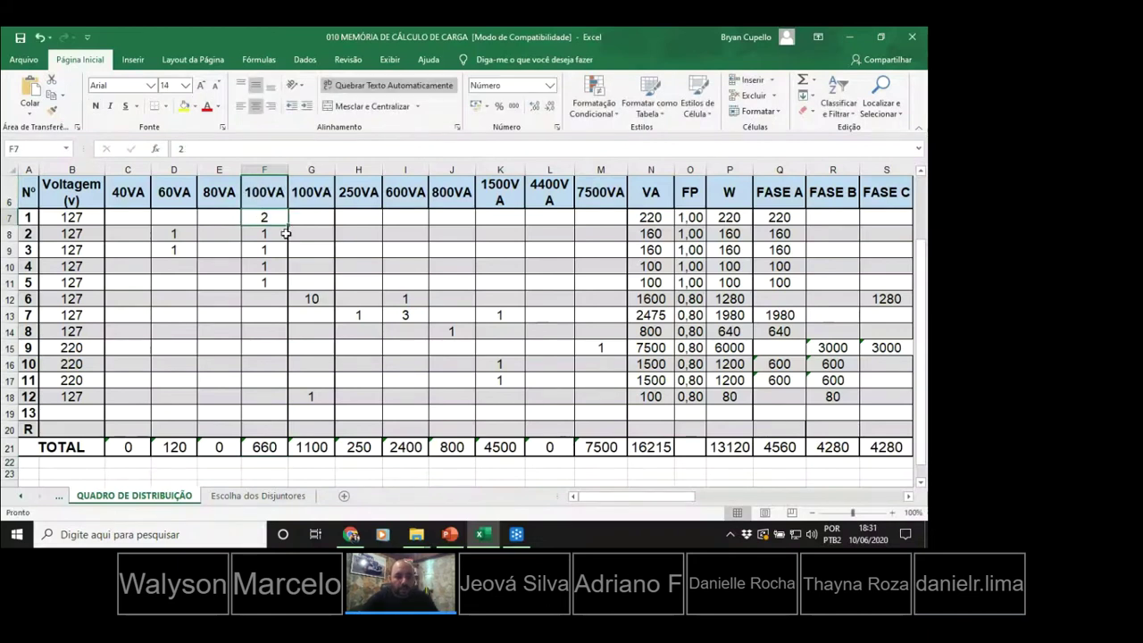
Set circuit 1's VA power in N7 to 280 and its 40VA point count in C7 to 2.
click(651, 217)
double_click(653, 217)
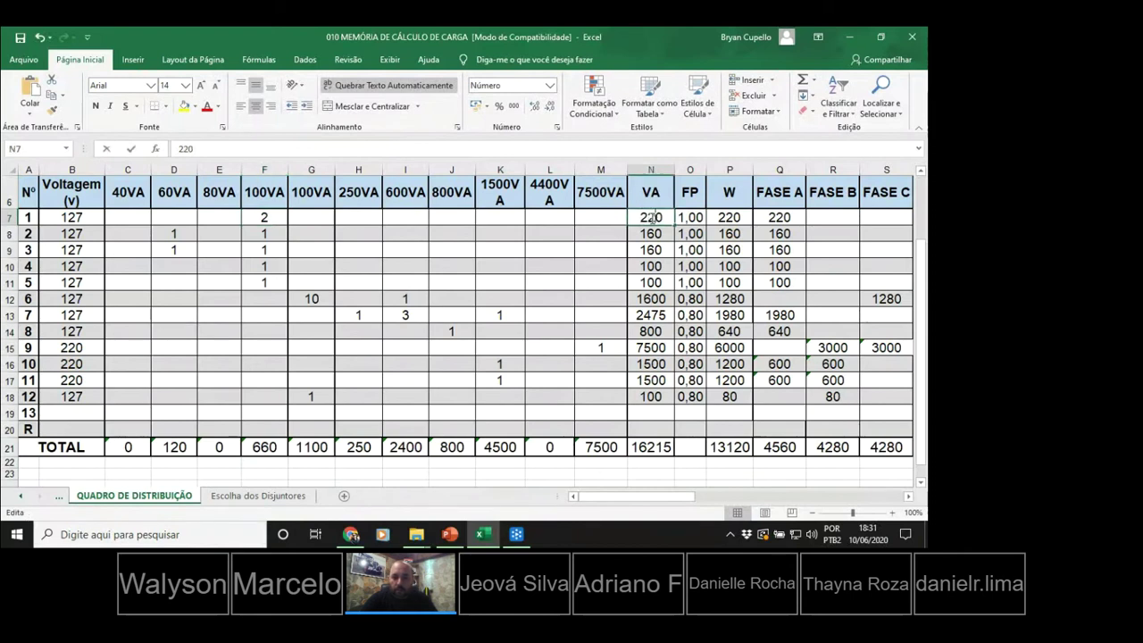
key(BackSpace)
text(8)
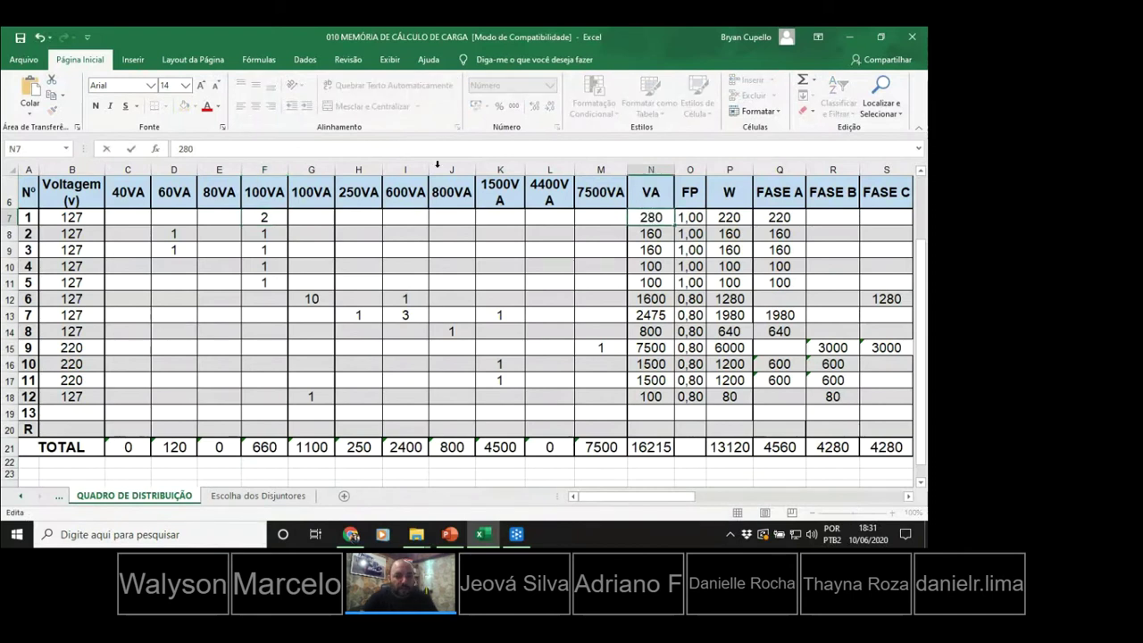
click(132, 217)
text(2)
click(484, 284)
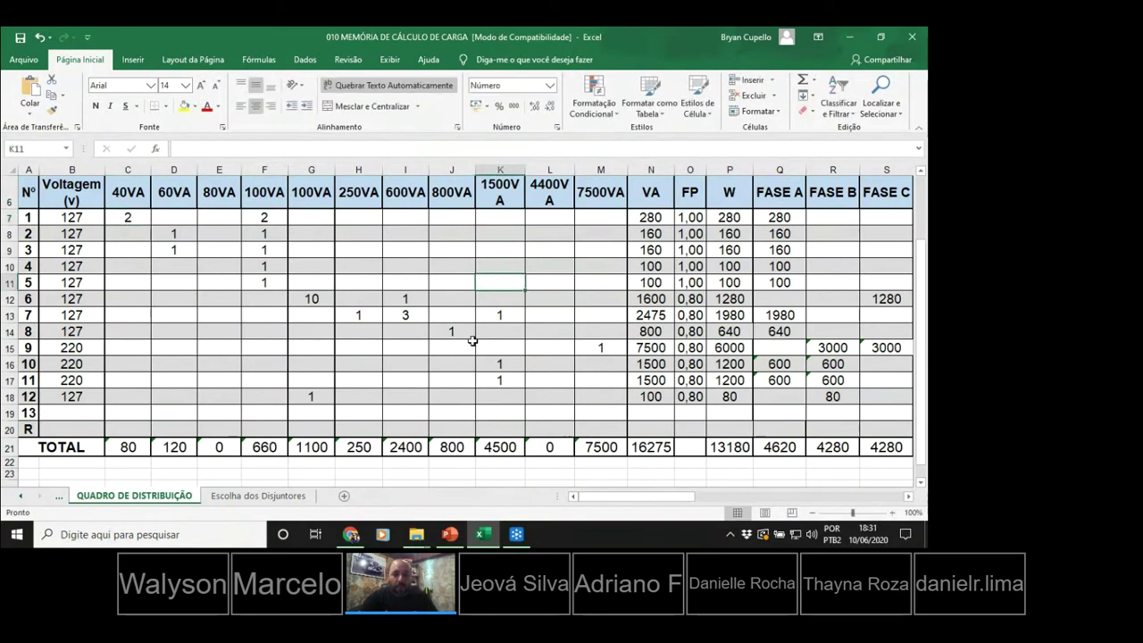
Widen columns K and L so the headings 1500VA and 4400VA each fit on one line.
scroll(523, 221, up, 1)
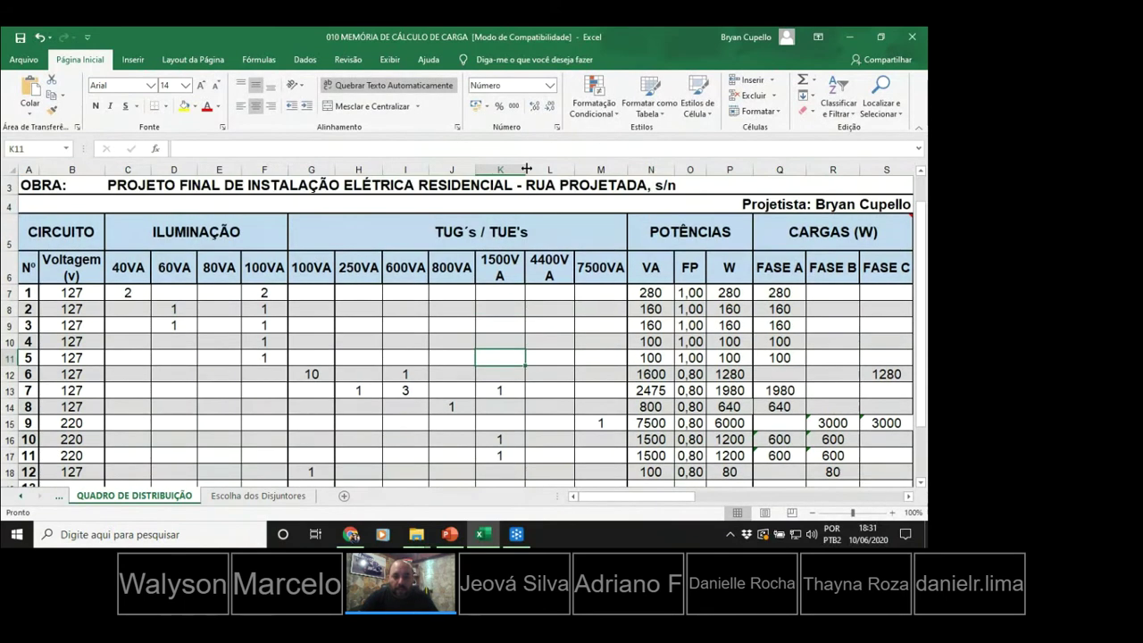
drag(526, 168, 586, 169)
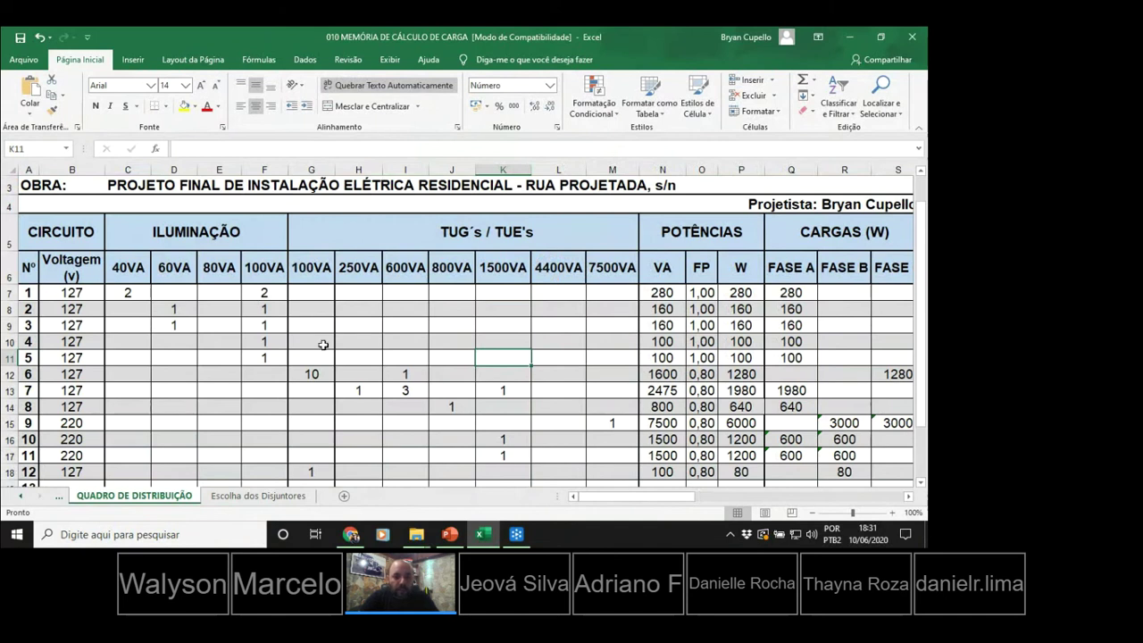
Check the lighting total formulas in row 21, from the 40VA column through the 100VA column.
scroll(270, 382, down, 1)
scroll(271, 381, down, 1)
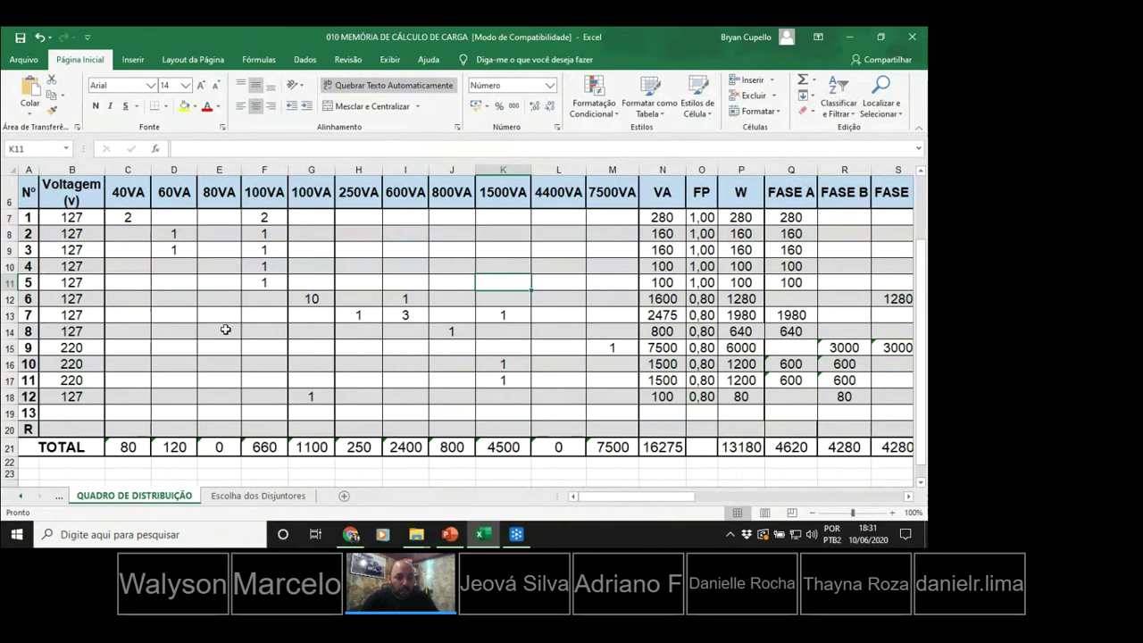
click(121, 446)
click(174, 447)
click(219, 446)
click(264, 446)
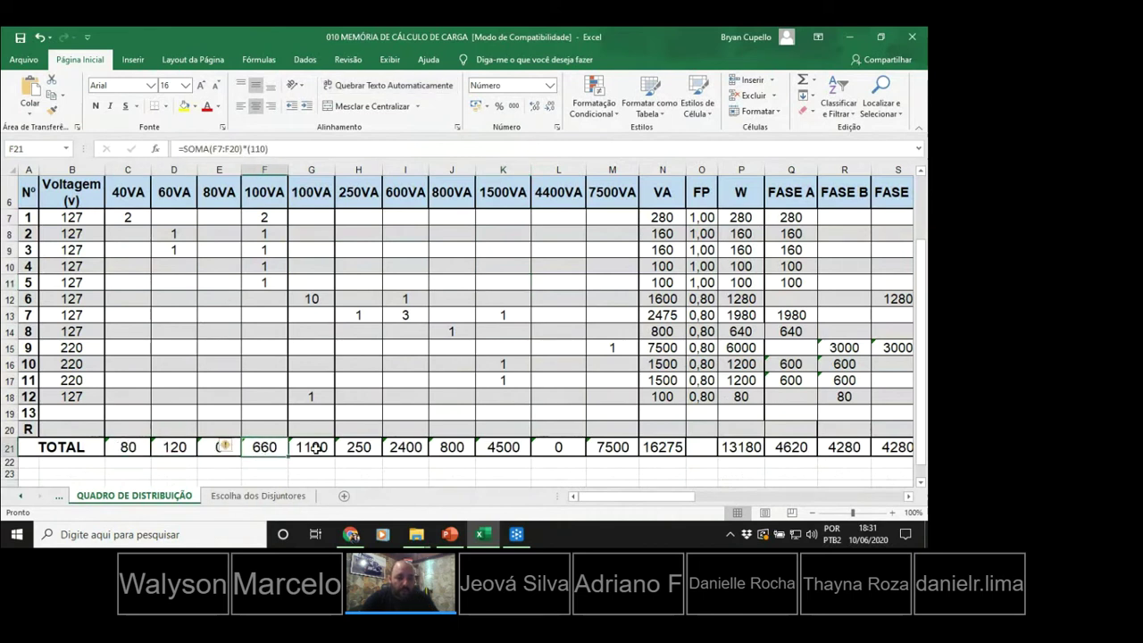
scroll(308, 446, up, 2)
scroll(286, 446, down, 2)
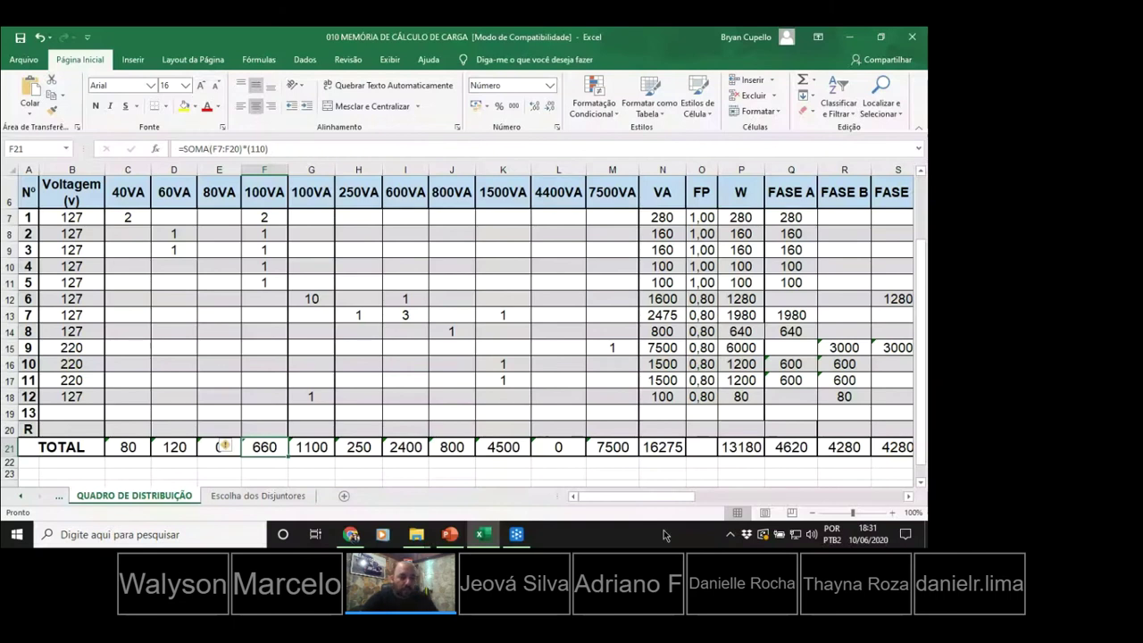
Review the breaker sizing table on the Escolha dos Disjuntores sheet and return to the QUADRO DE DISTRIBUIÇÃO sheet.
click(258, 496)
mouse_move(516, 534)
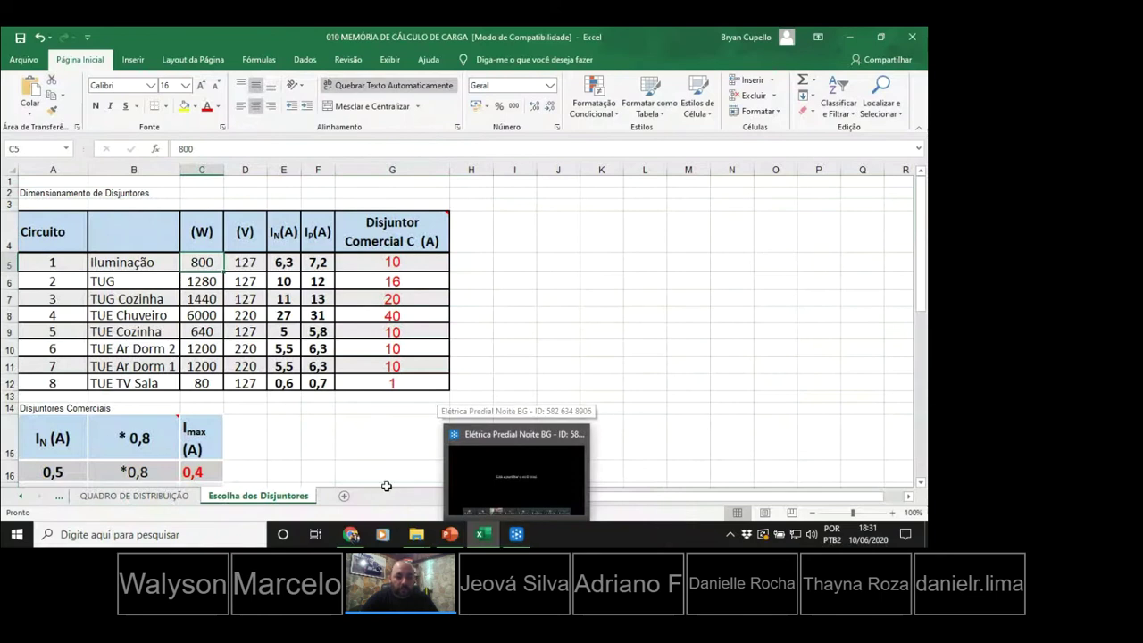
click(458, 516)
click(483, 534)
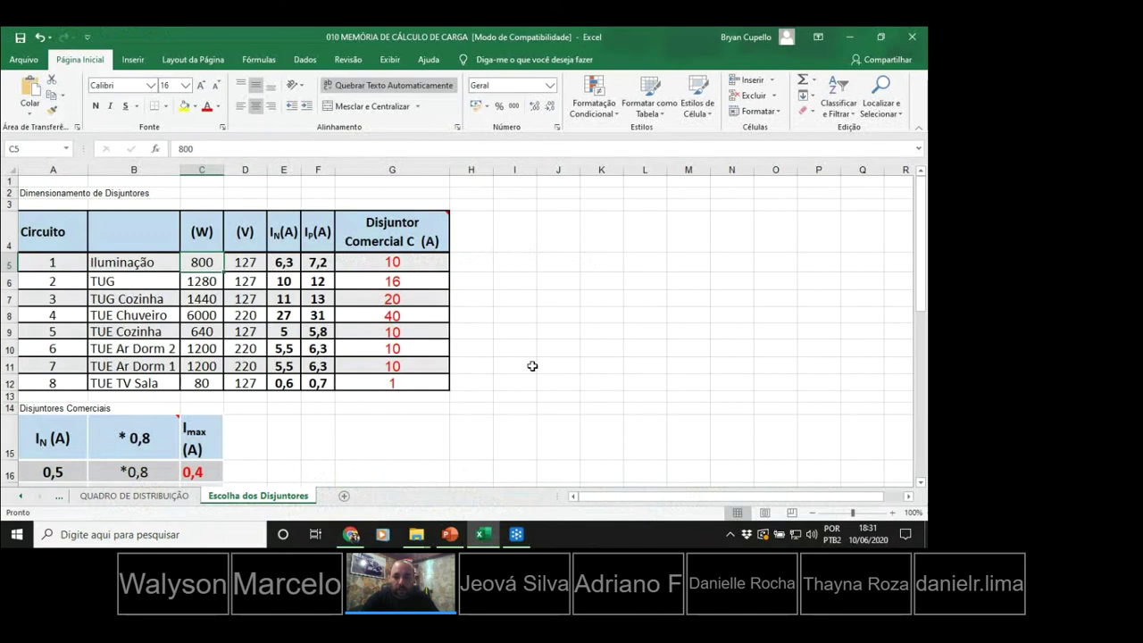
scroll(533, 368, down, 4)
scroll(531, 377, up, 4)
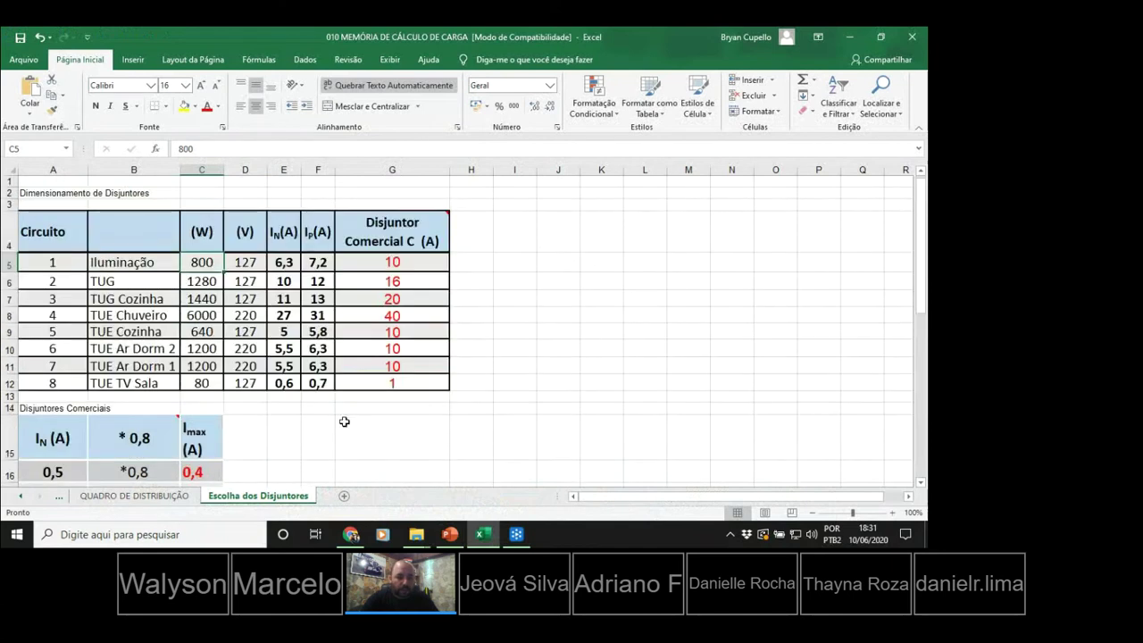
click(188, 495)
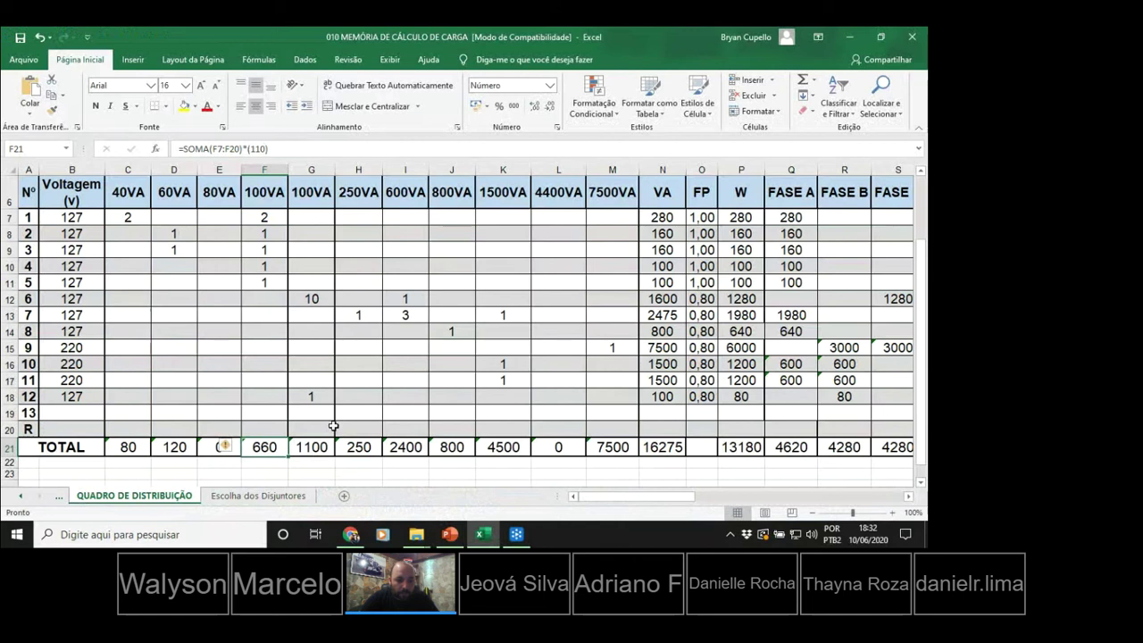
Set the multiplier in the 100VA lighting total, cell F21, to 100, giving =SOMA(F7:F20)*(100).
click(229, 388)
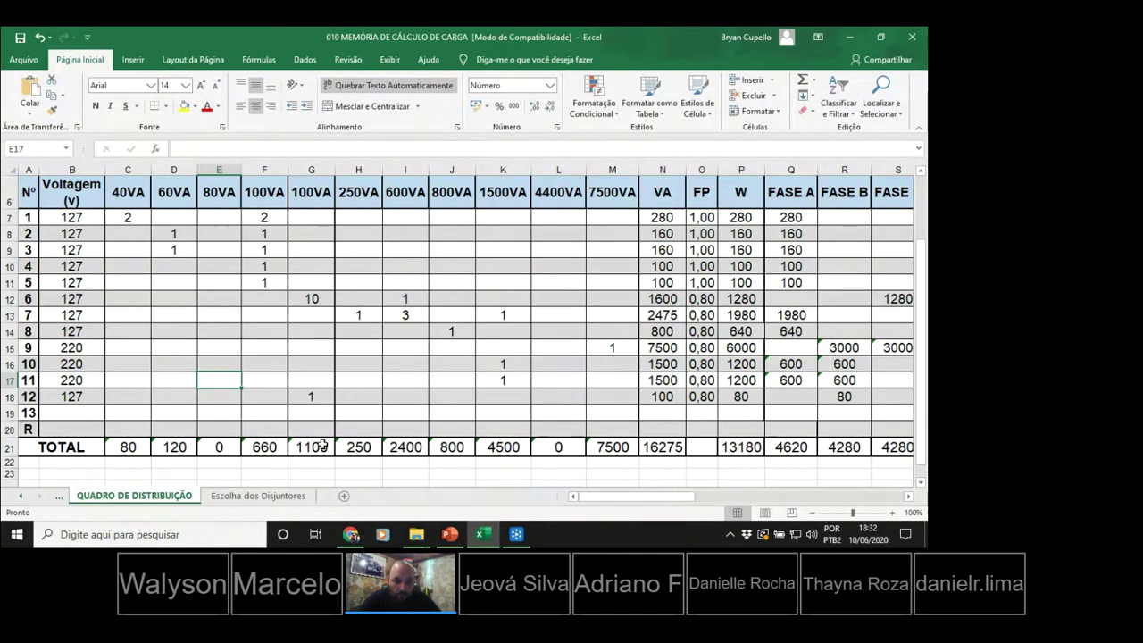
click(264, 447)
double_click(264, 446)
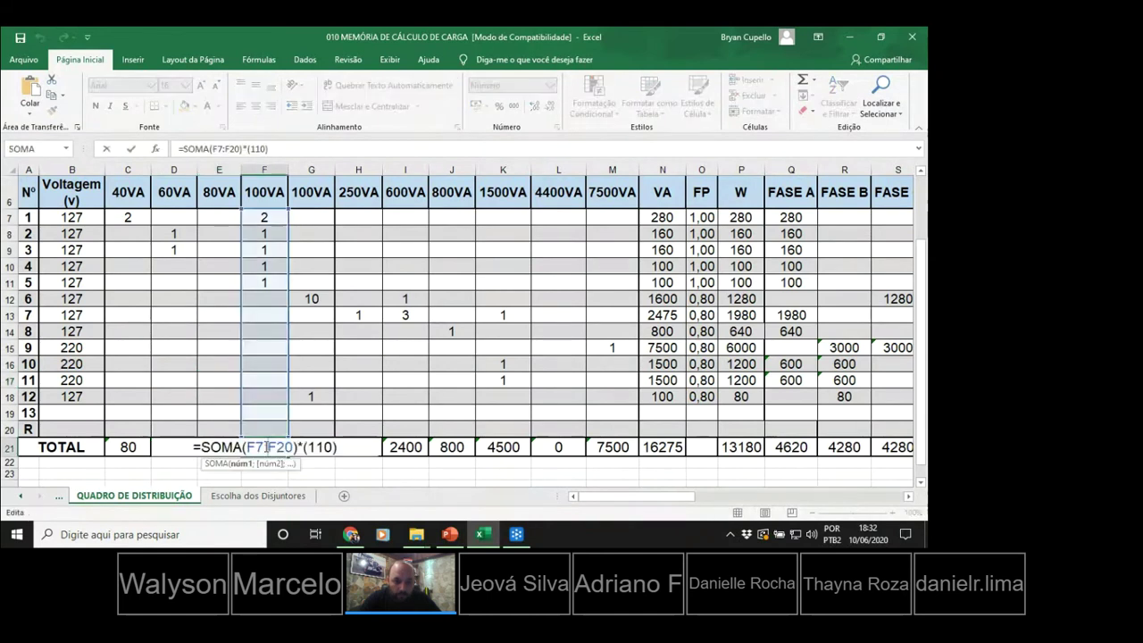
click(321, 446)
key(BackSpace)
text(0)
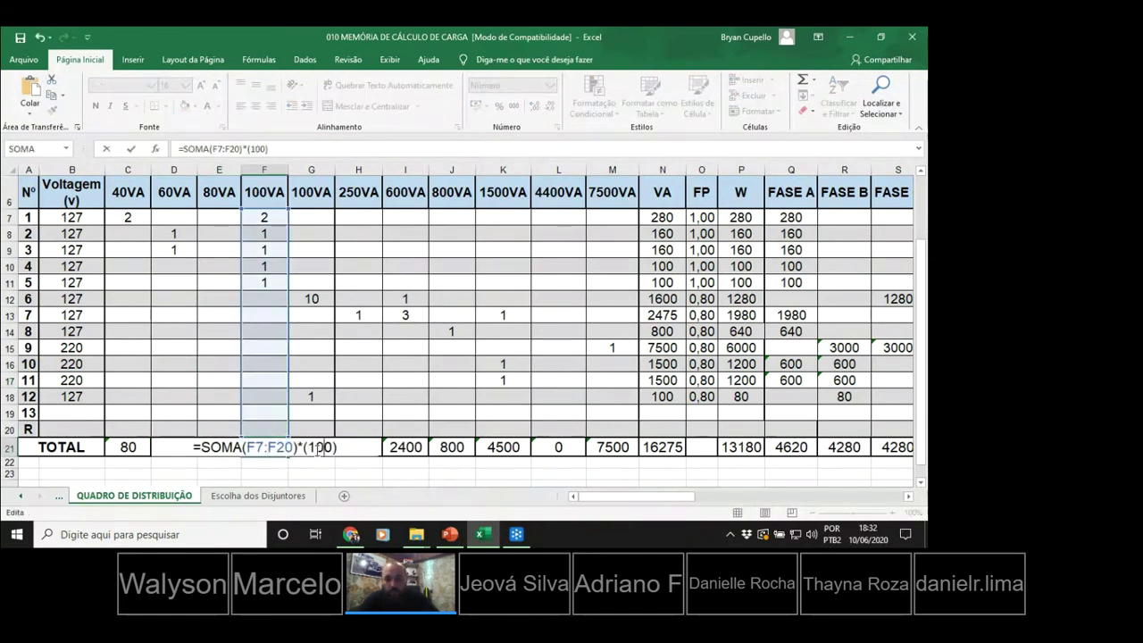
key(Return)
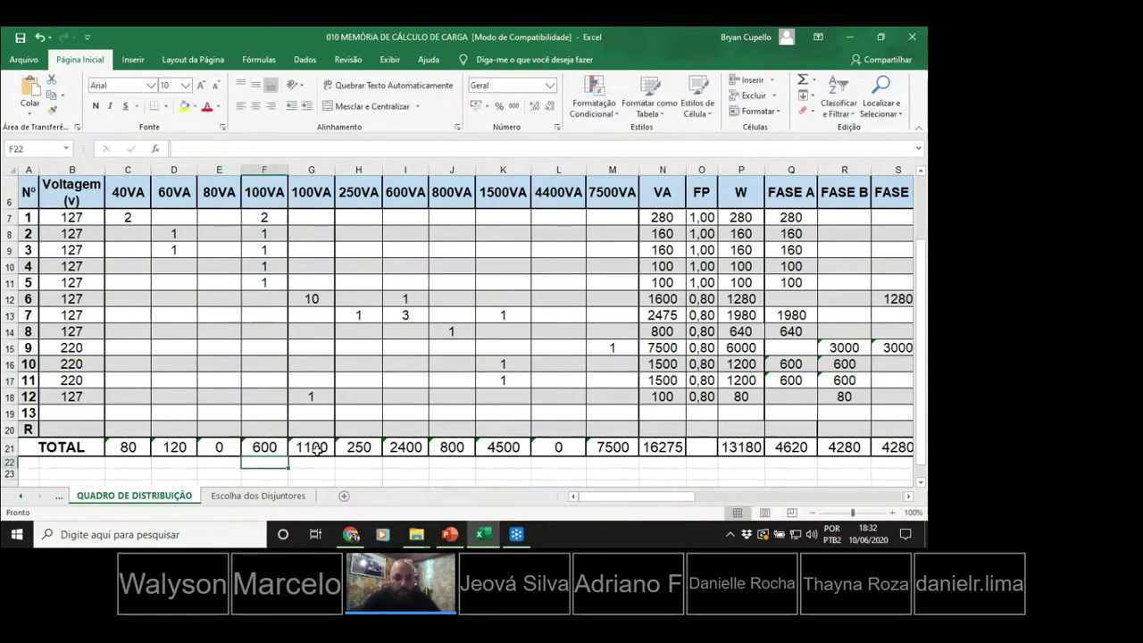
On the Escolha dos Disjuntores sheet, link the Iluminação power in C5 to the 40VA lighting total, ='QUADRO DE DISTRIBUIÇÃO'!C21.
click(251, 497)
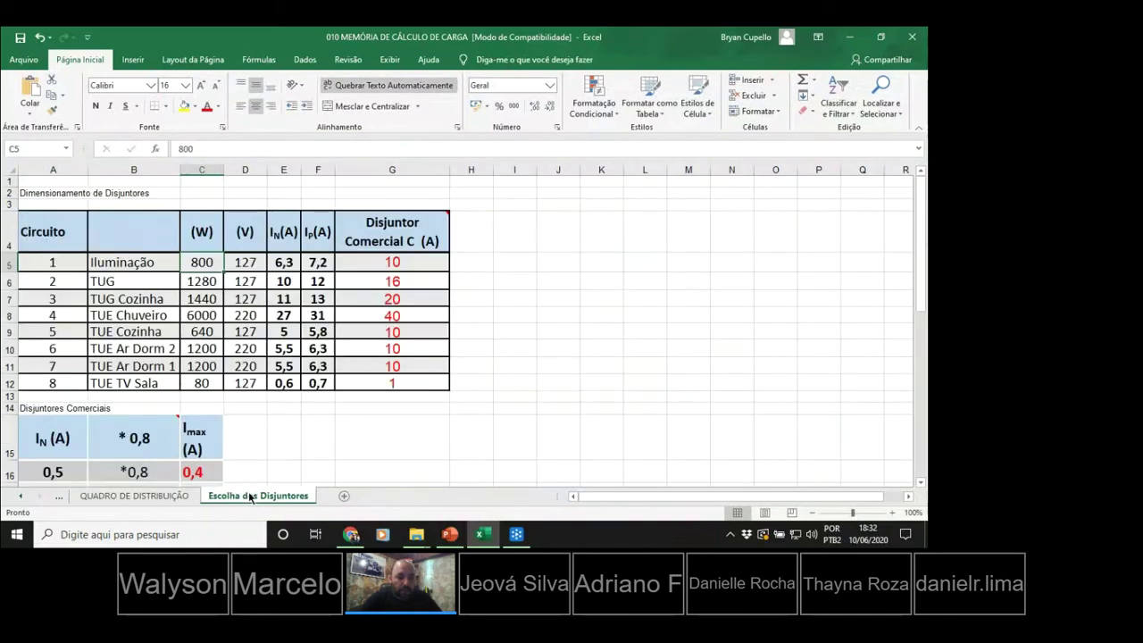
double_click(200, 261)
double_click(200, 262)
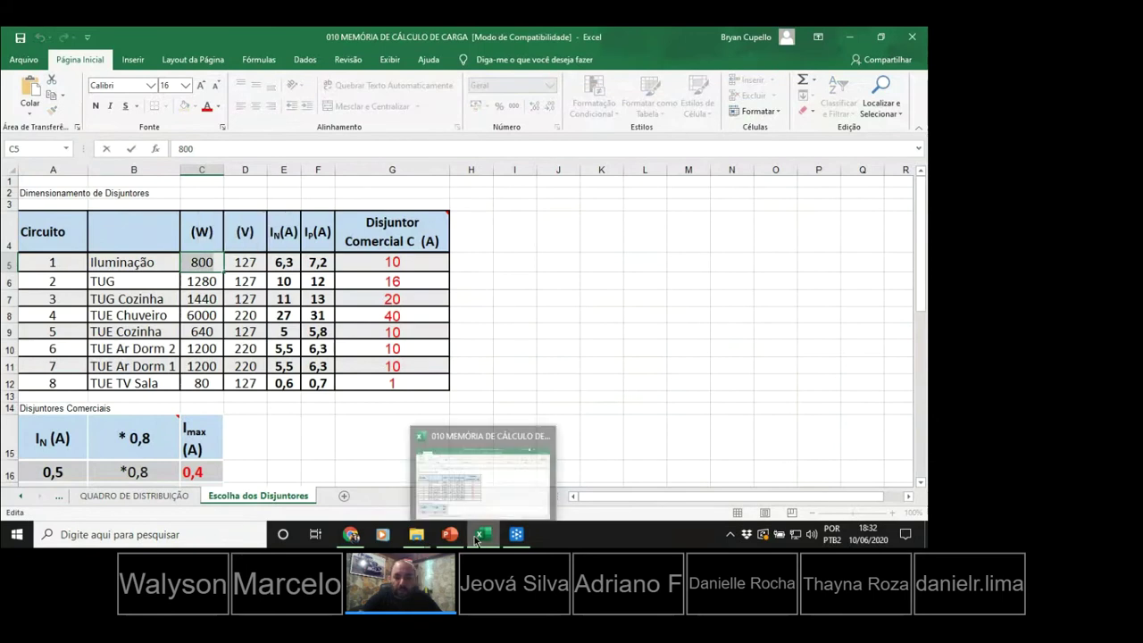
text(=)
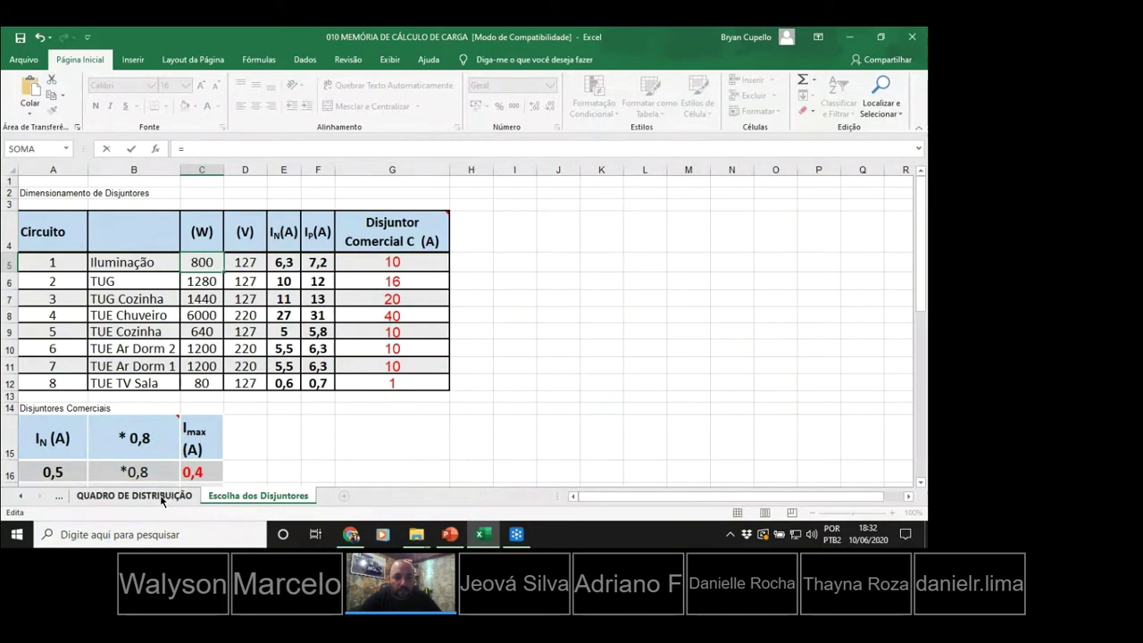
click(134, 496)
click(125, 447)
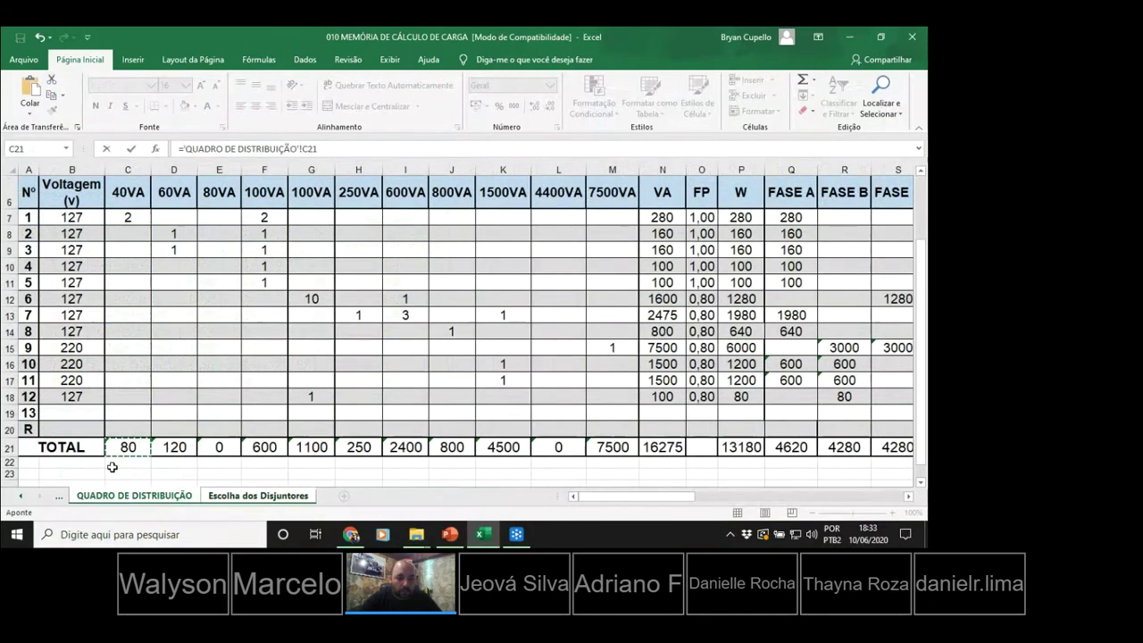
key(Return)
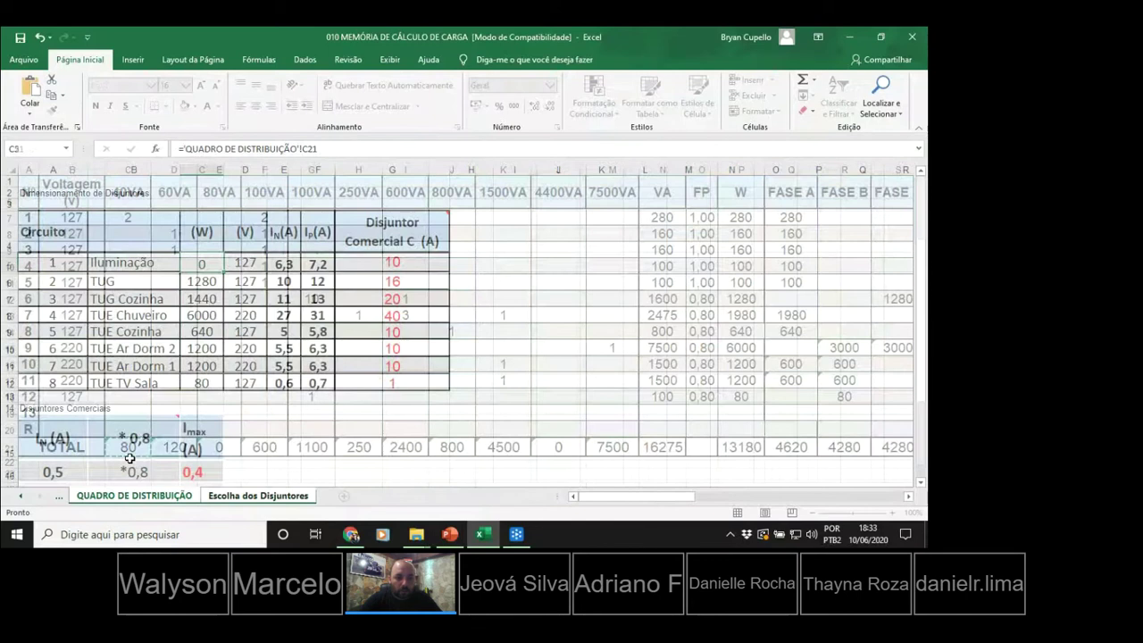
double_click(205, 263)
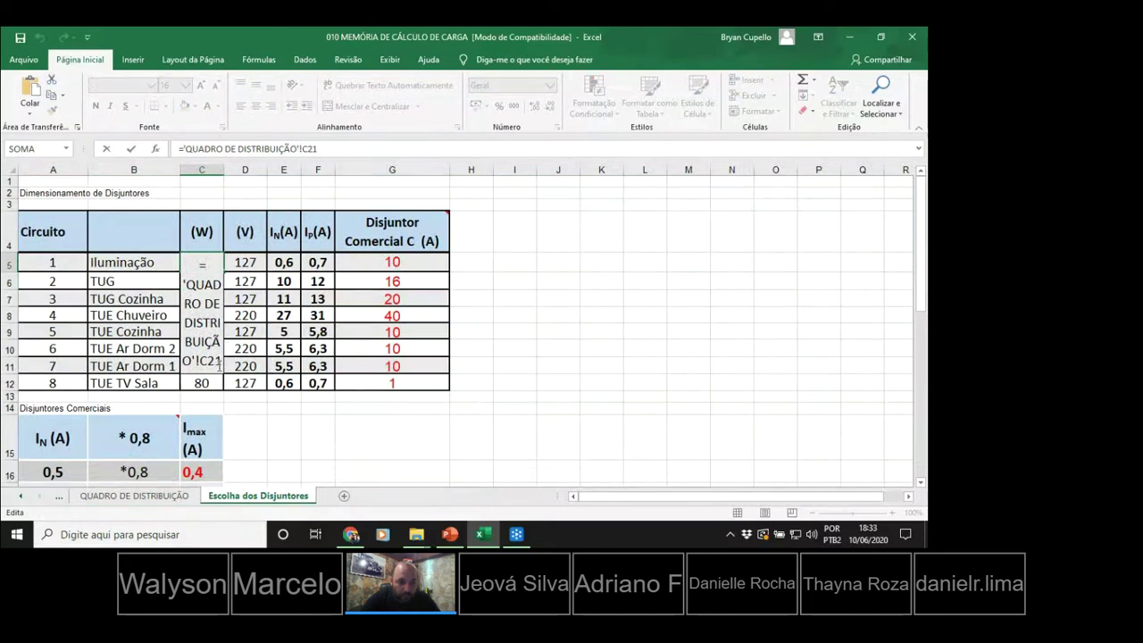
key(Escape)
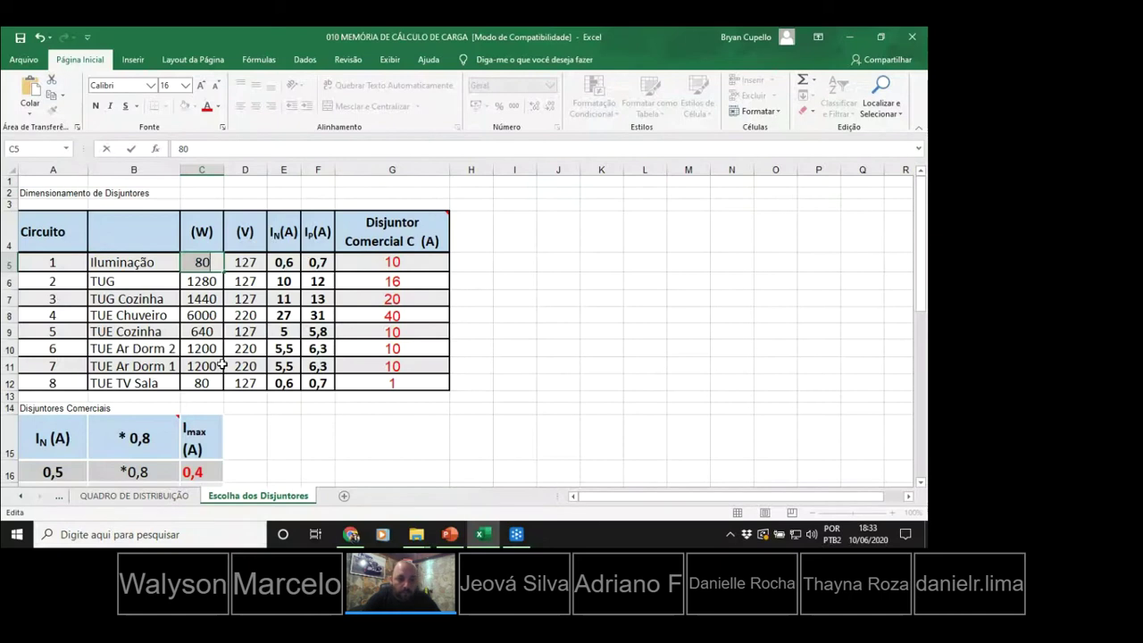
text(+)
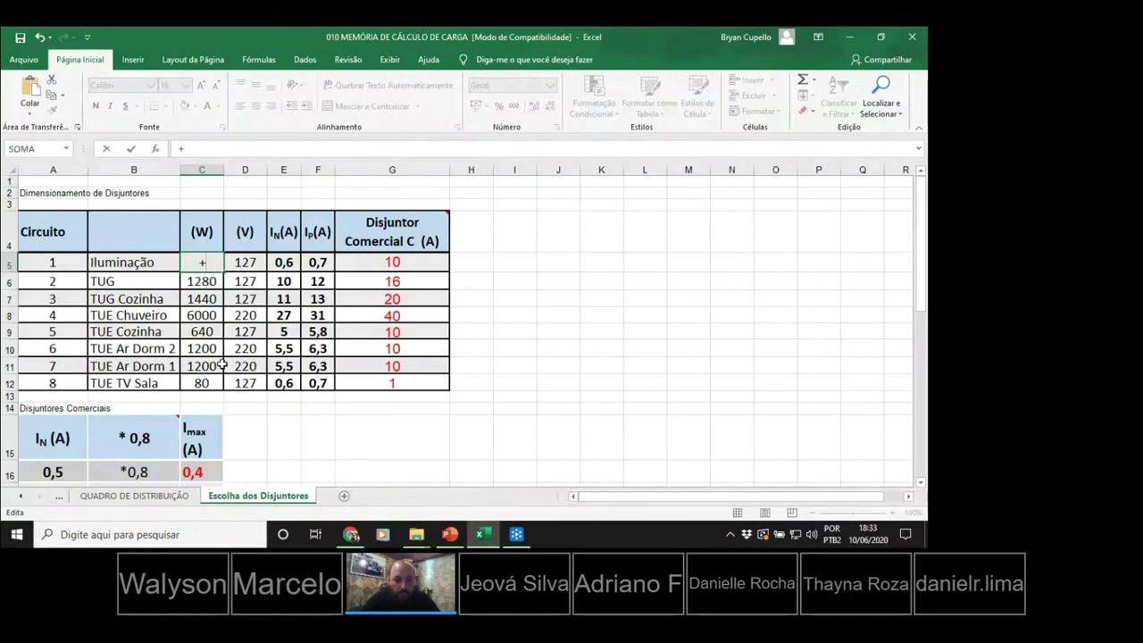
click(221, 365)
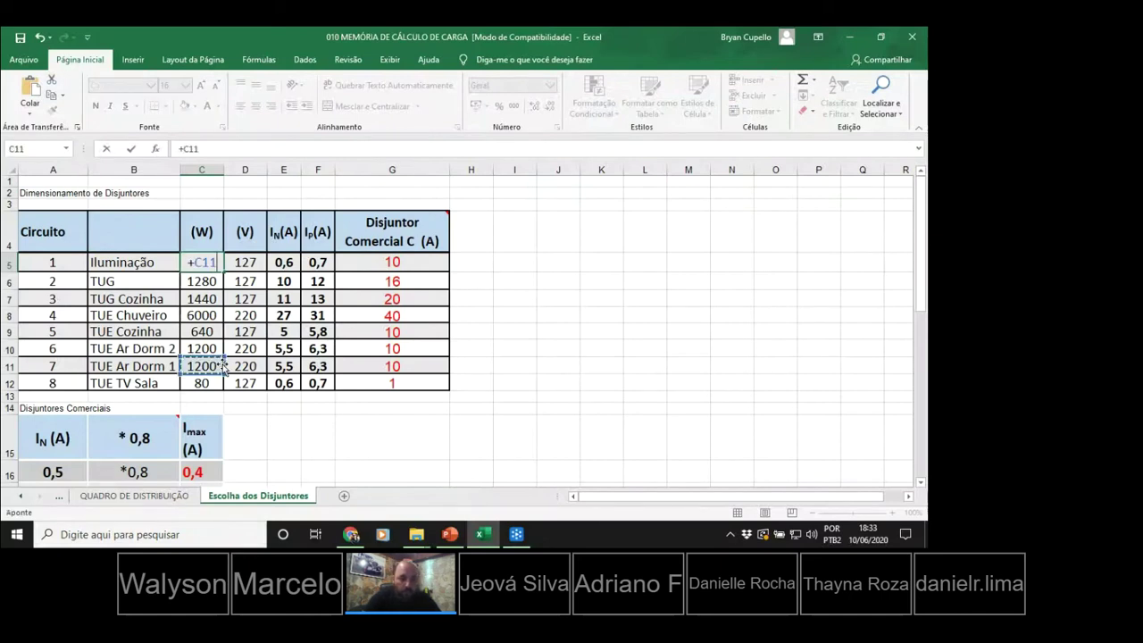
double_click(193, 260)
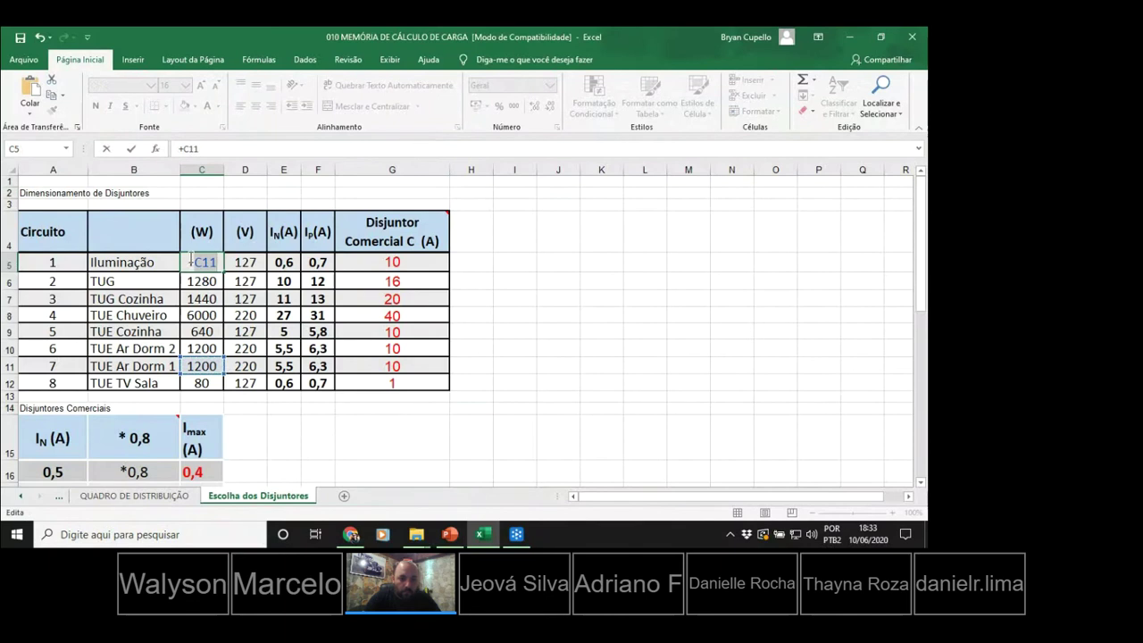
drag(187, 259, 219, 262)
key(Delete)
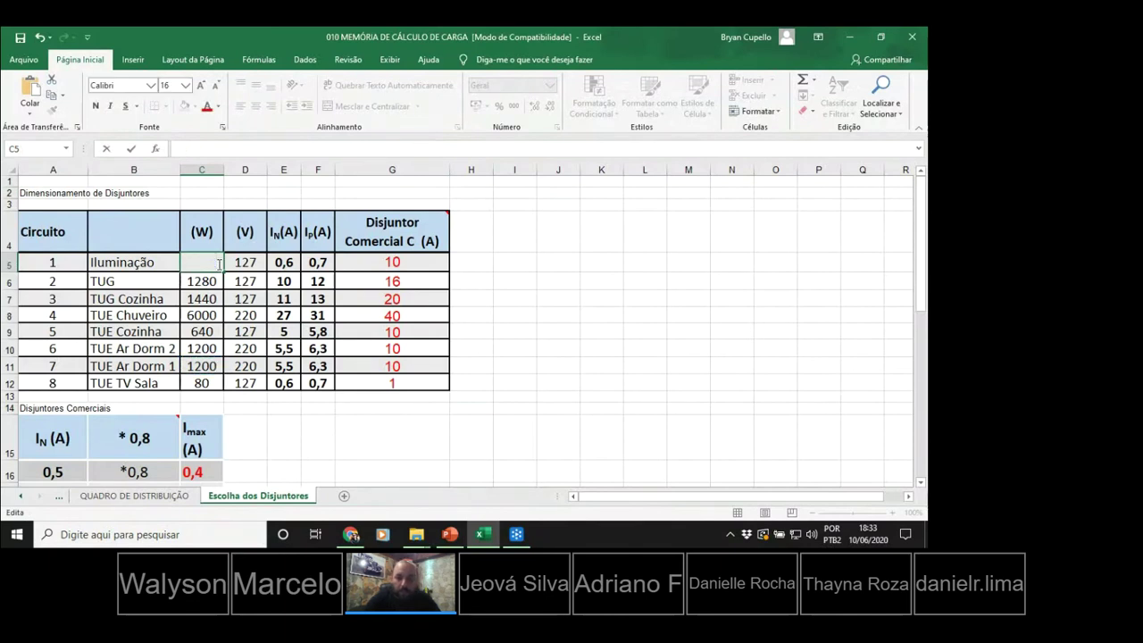
Re-enter the Iluminação power formula in C5, accepting the suggested correction to ='QUADRO DE DISTRIBUIÇÃO'!C21.
text(=)
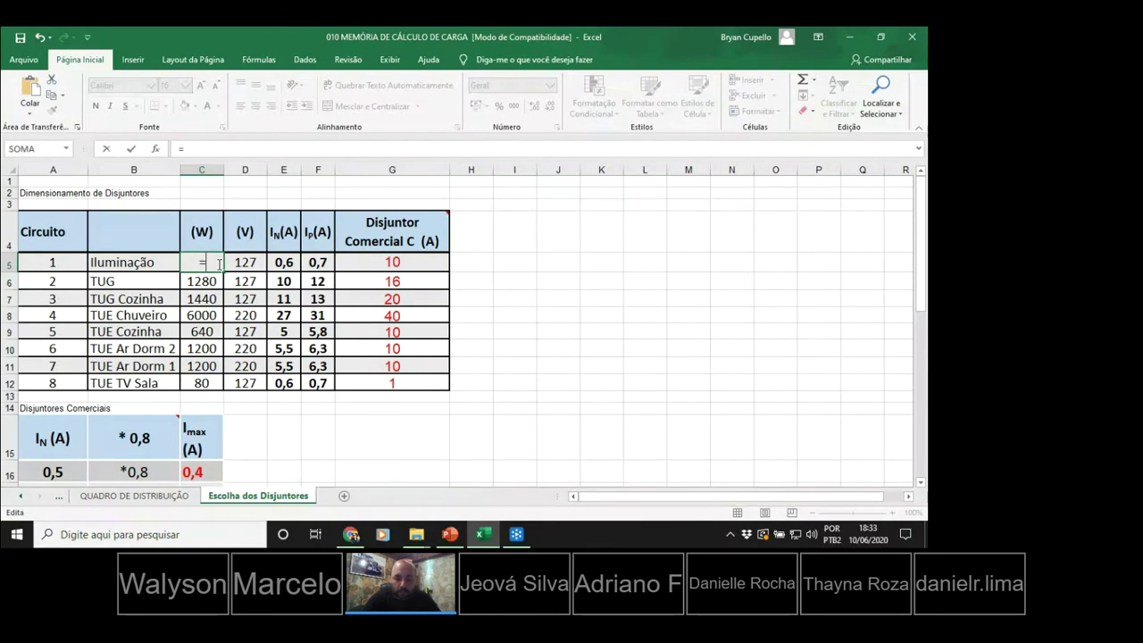
text(+)
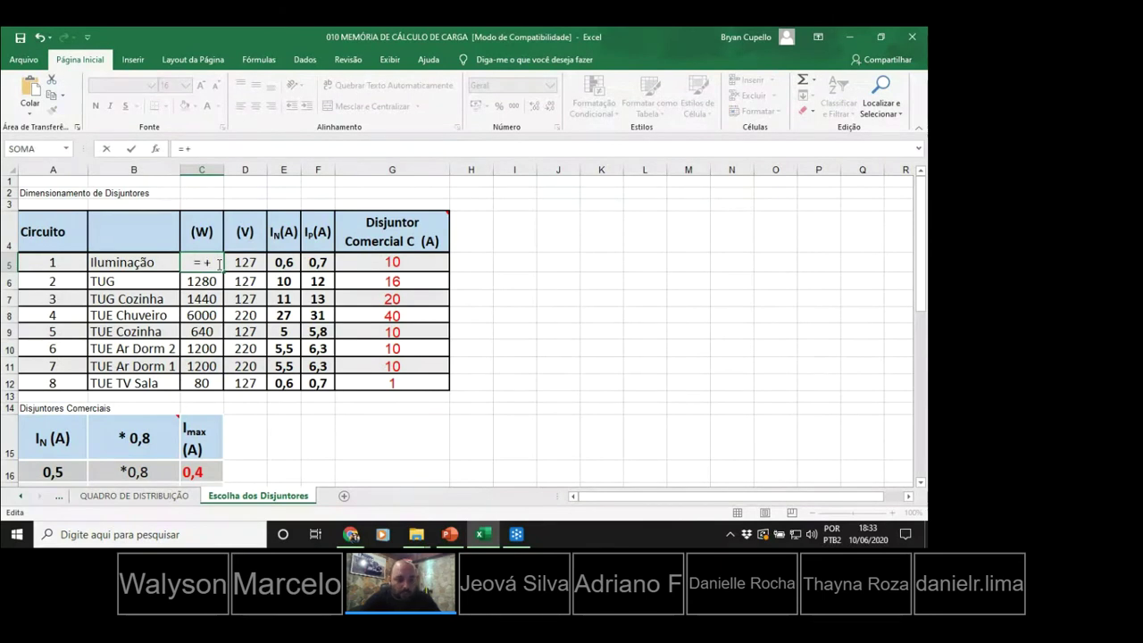
mouse_move(144, 442)
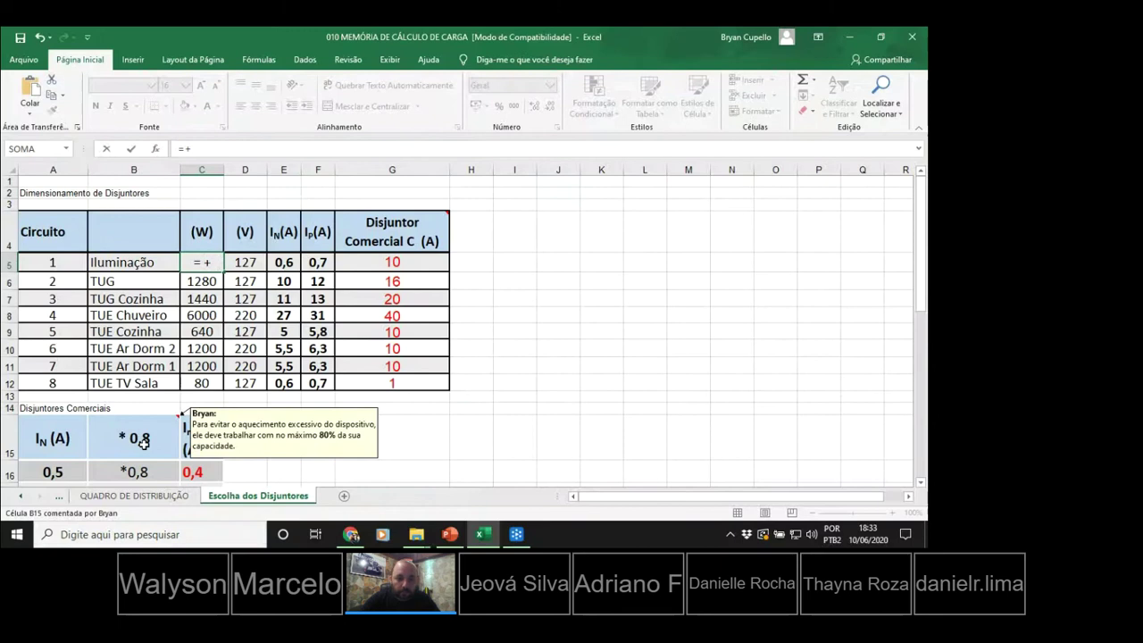
click(112, 498)
click(127, 446)
key(Return)
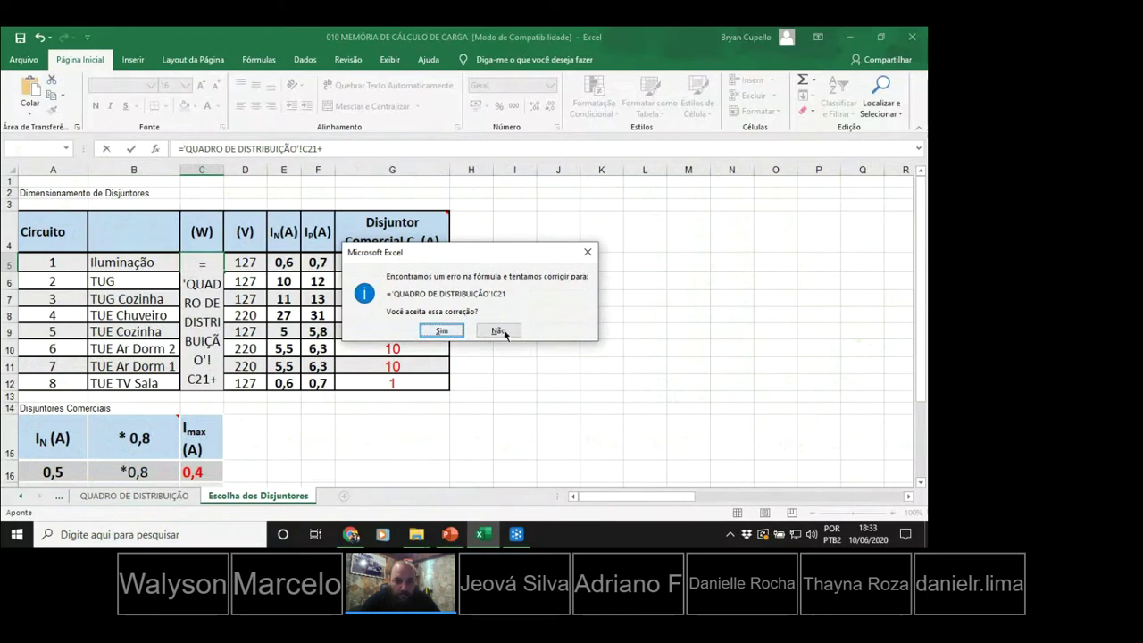
click(452, 333)
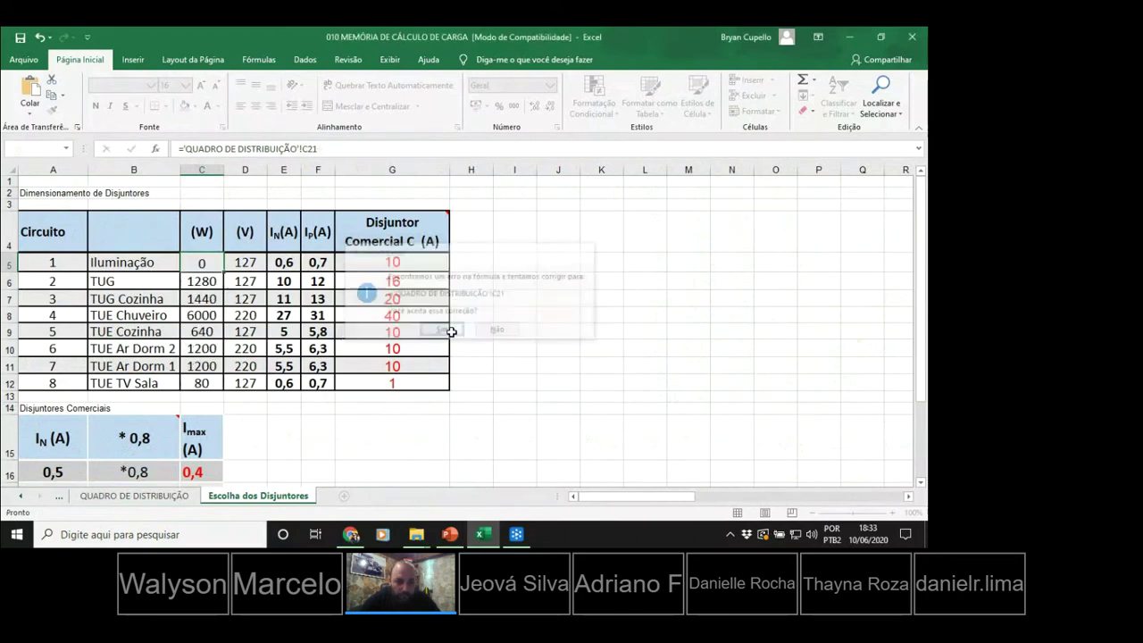
Add the 60VA lighting total to the Iluminação power in C5, giving ='QUADRO DE DISTRIBUIÇÃO'!C21+'QUADRO DE DISTRIBUIÇÃO'!D21.
double_click(212, 260)
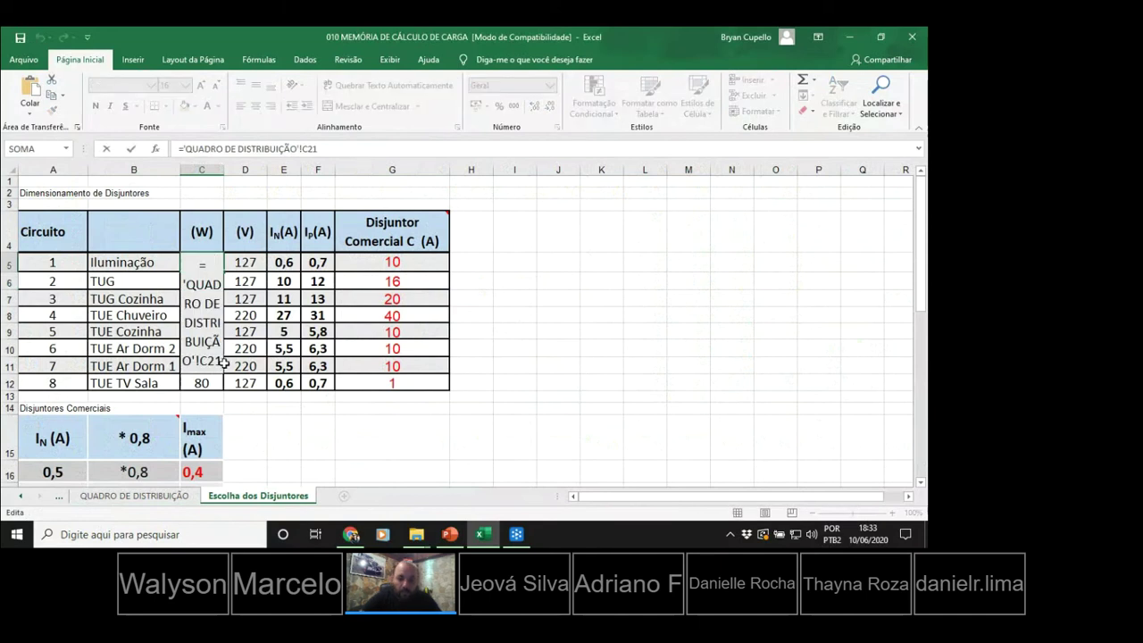
text(+)
click(100, 496)
click(174, 447)
key(Return)
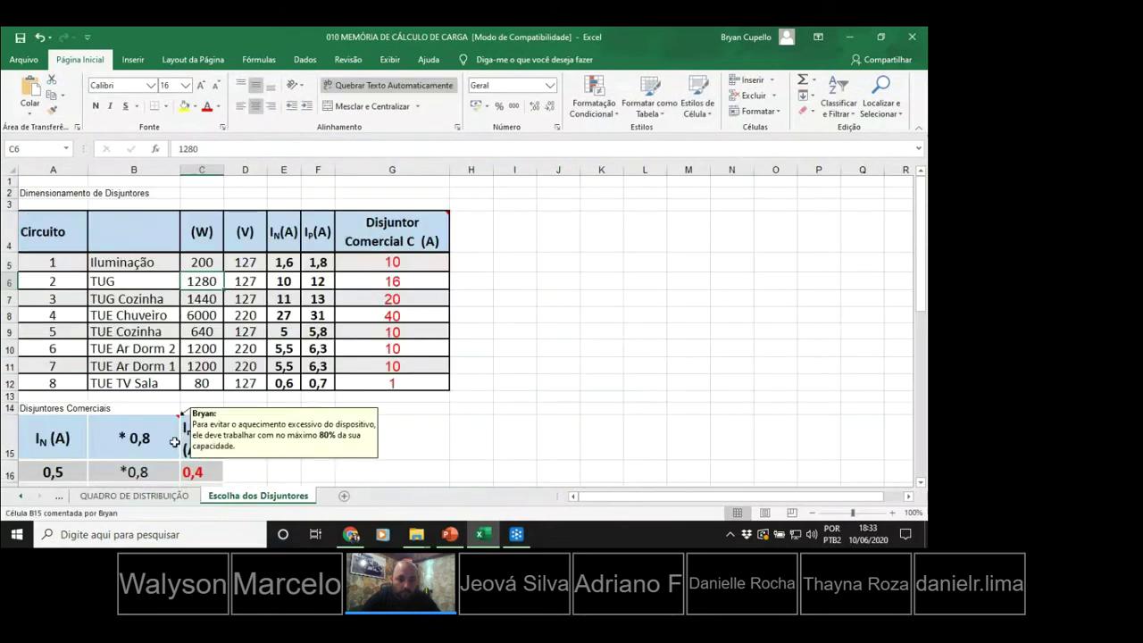
Add the 80VA lighting total, E21 of the QUADRO DE DISTRIBUIÇÃO sheet, to the Iluminação power formula in C5.
click(211, 265)
double_click(211, 265)
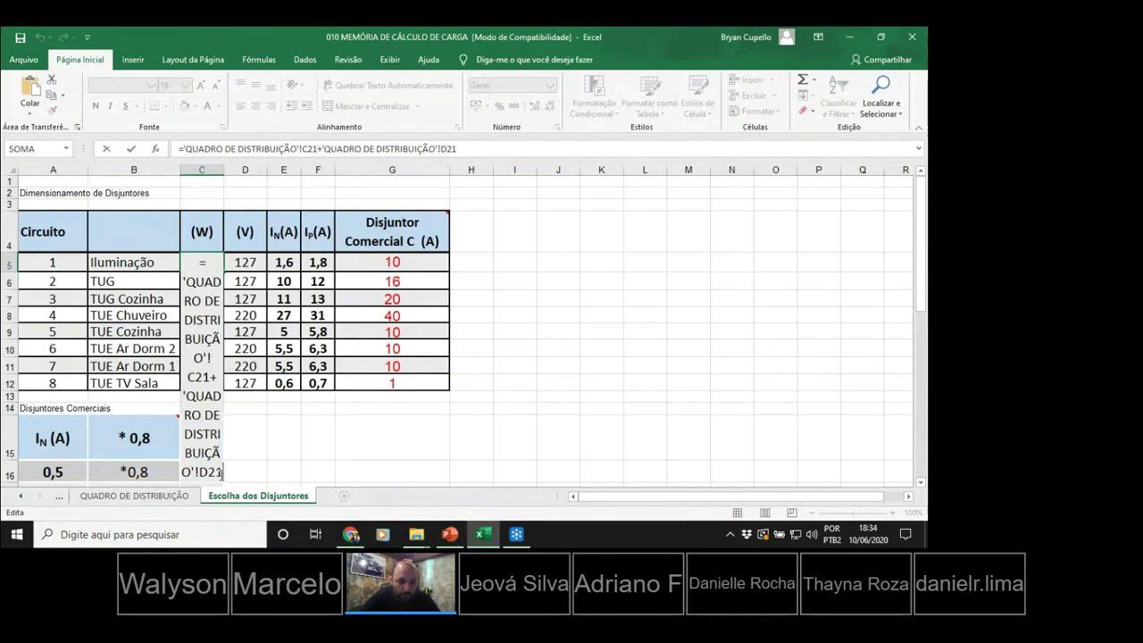
text(+)
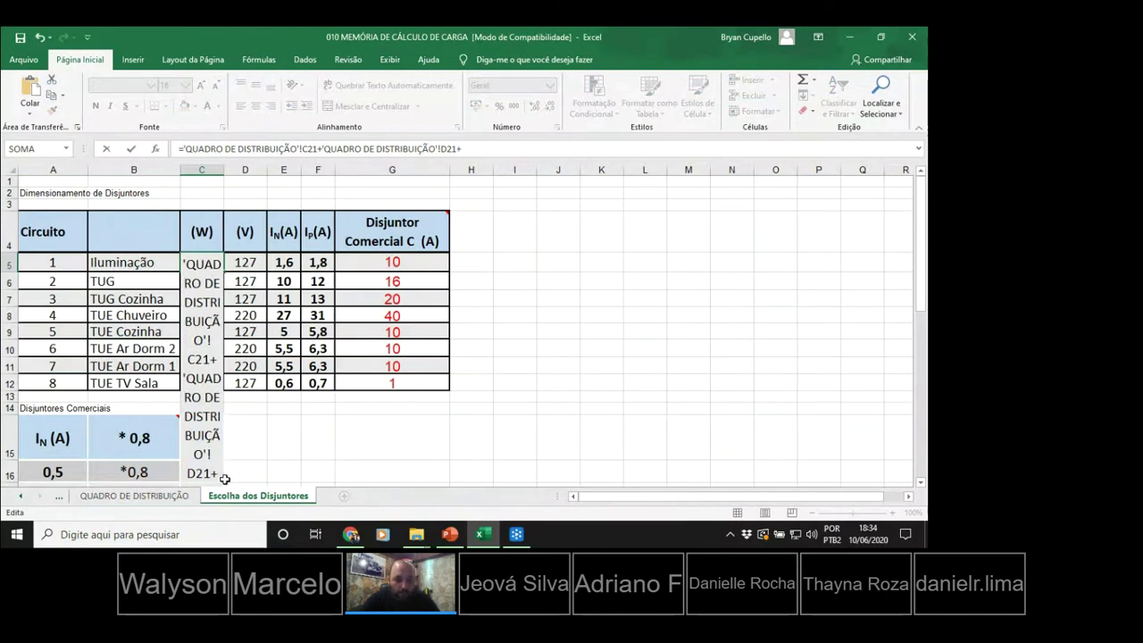
click(188, 496)
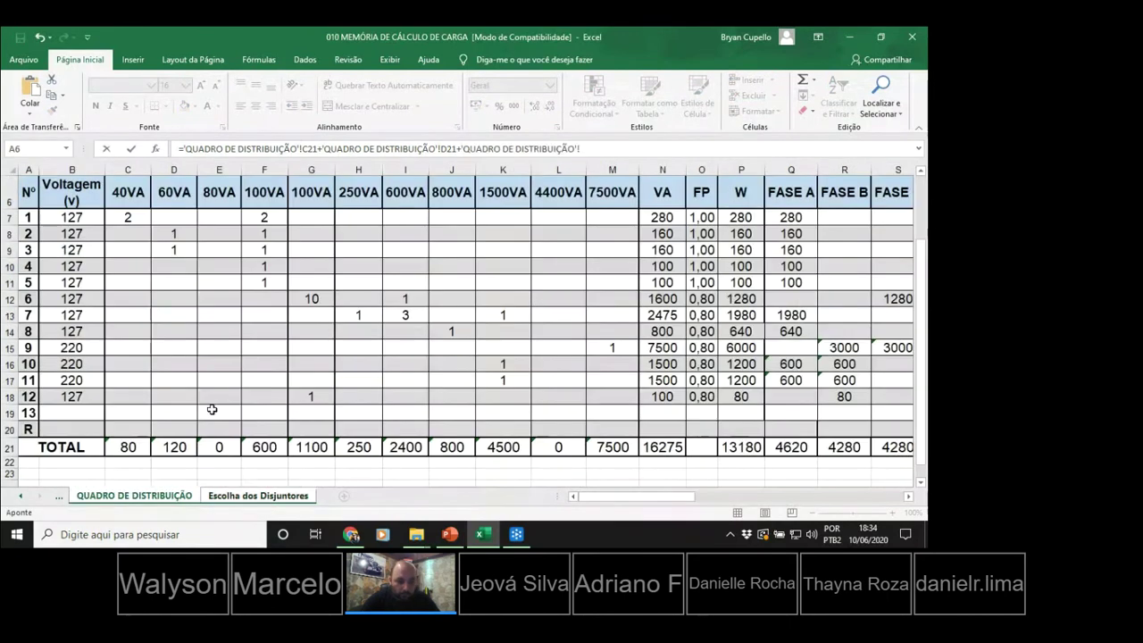
click(227, 446)
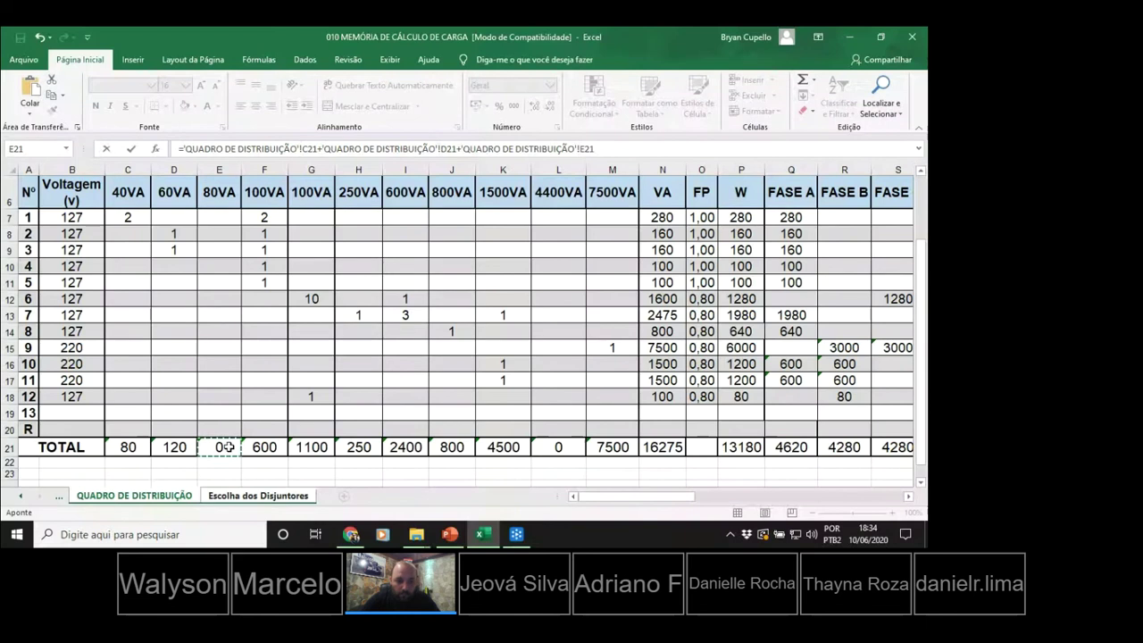
key(Return)
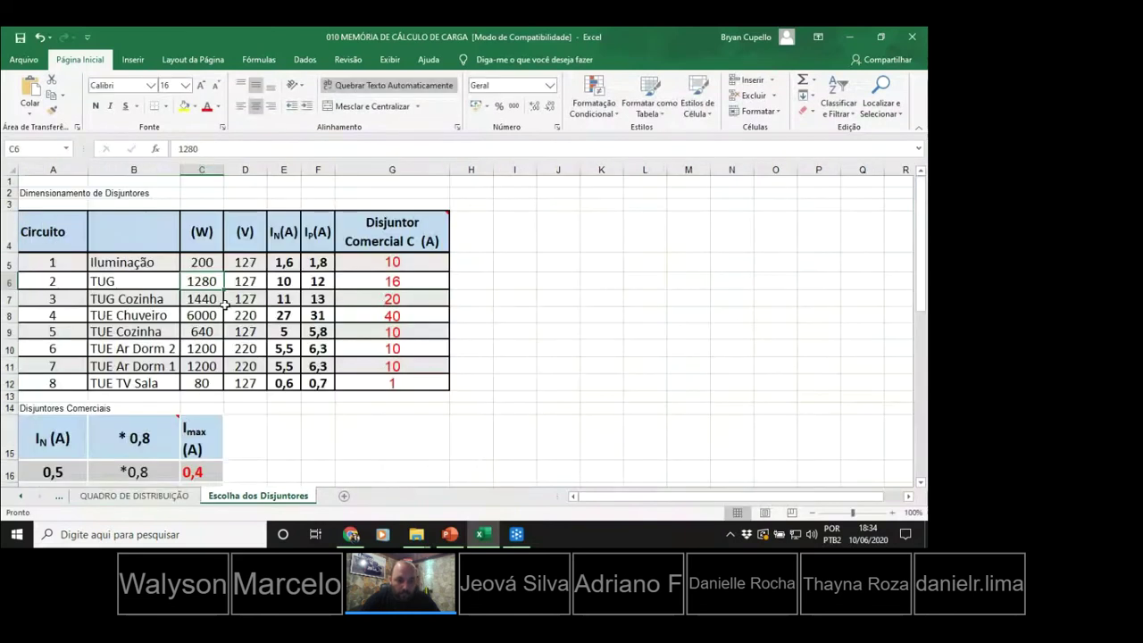
Try to extend the Iluminação power formula in C5 with another addend after the 80VA total, rejecting the suggested correction.
key(Up)
key(F2)
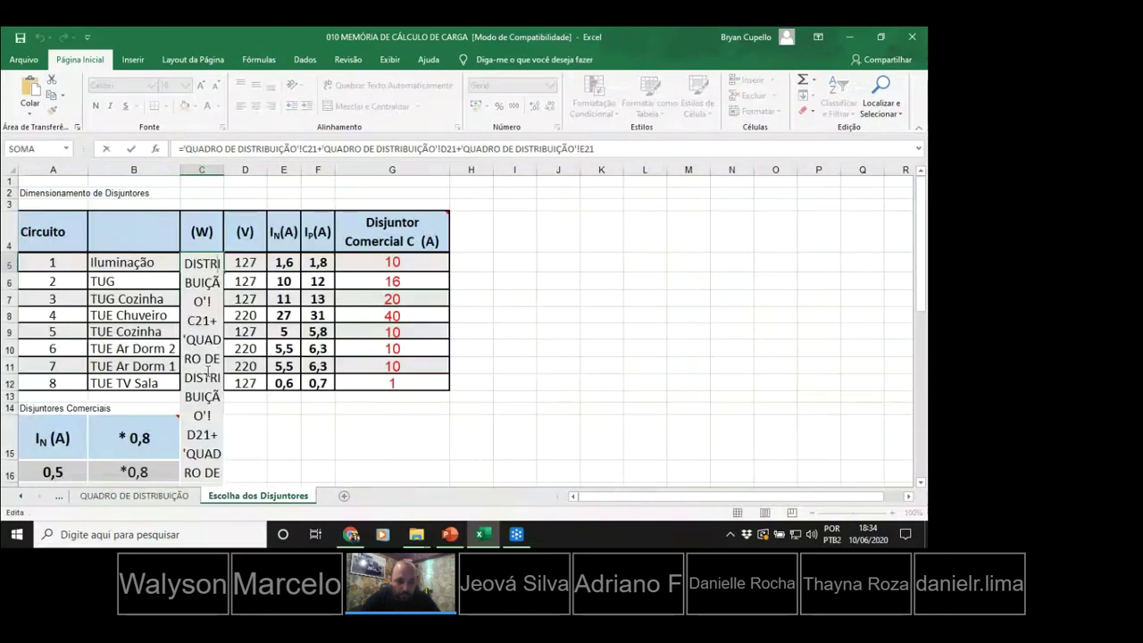
scroll(207, 371, down, 2)
scroll(205, 375, up, 1)
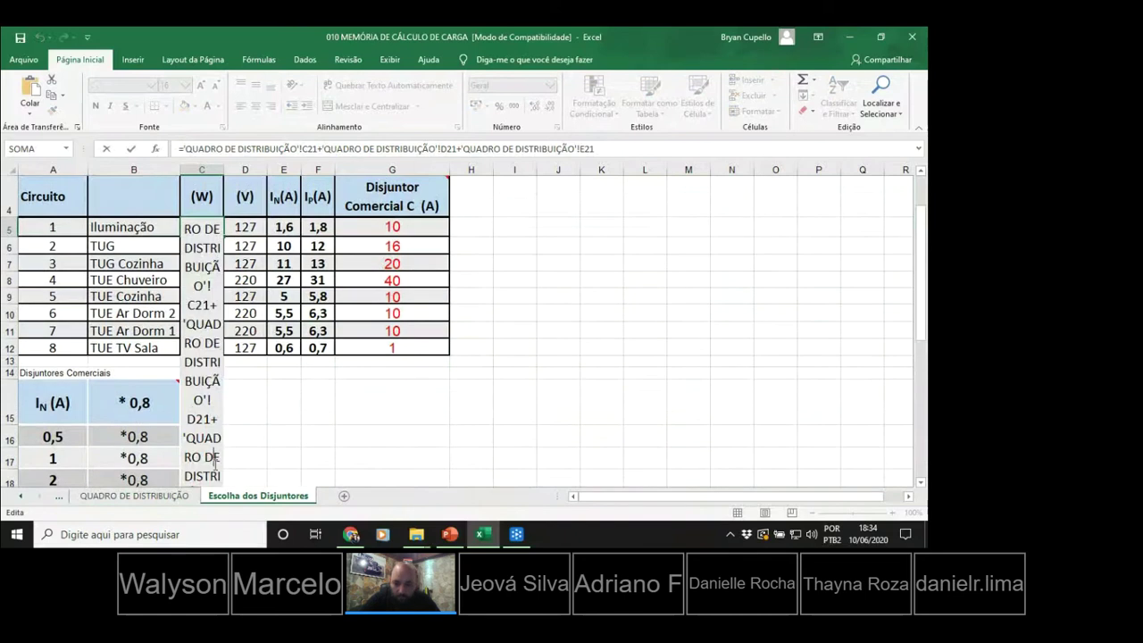
scroll(214, 462, down, 1)
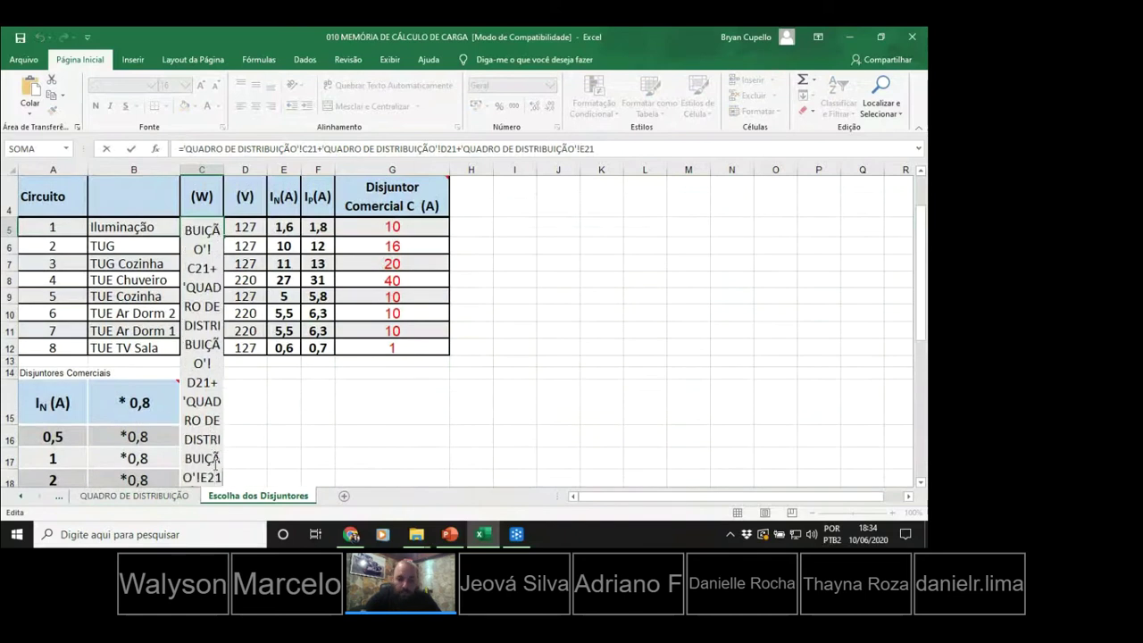
text(+)
key(Return)
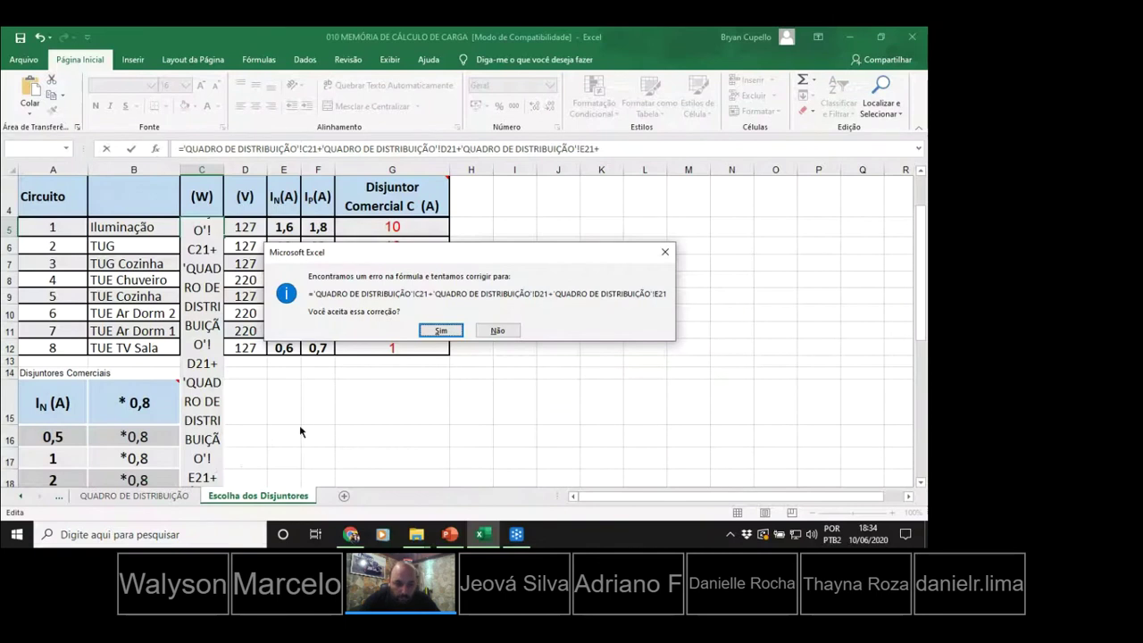
click(497, 331)
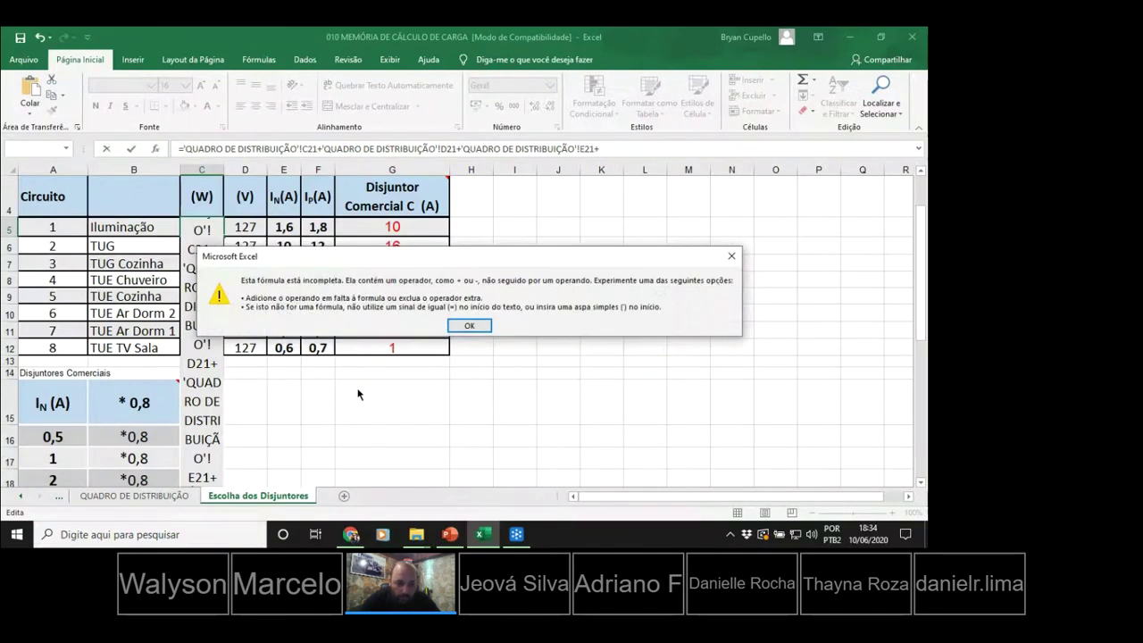
click(463, 326)
Remove the 80VA reference from the C5 formula, accepting the correction to ='QUADRO DE DISTRIBUIÇÃO'!C21+'QUADRO DE DISTRIBUIÇÃO'!D21.
scroll(460, 320, down, 1)
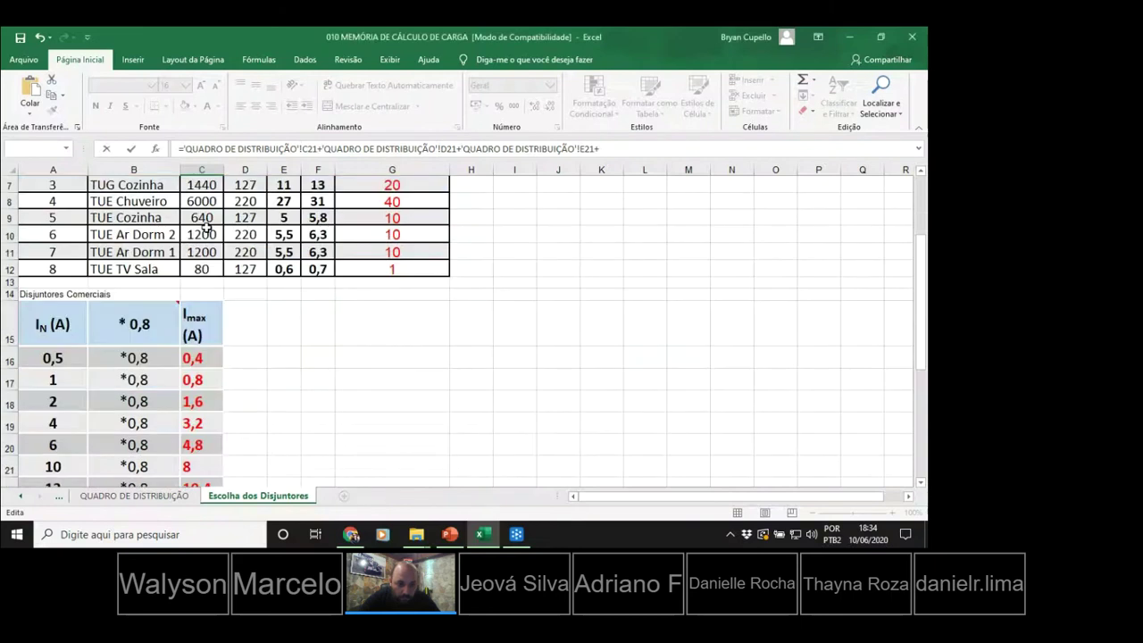
scroll(201, 231, up, 1)
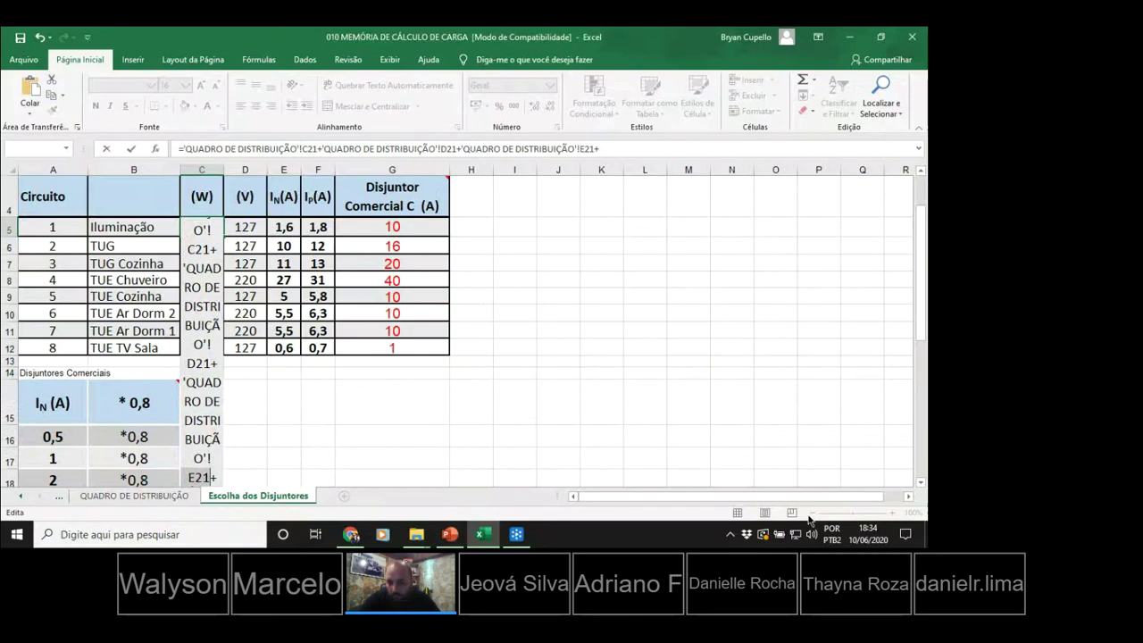
click(686, 453)
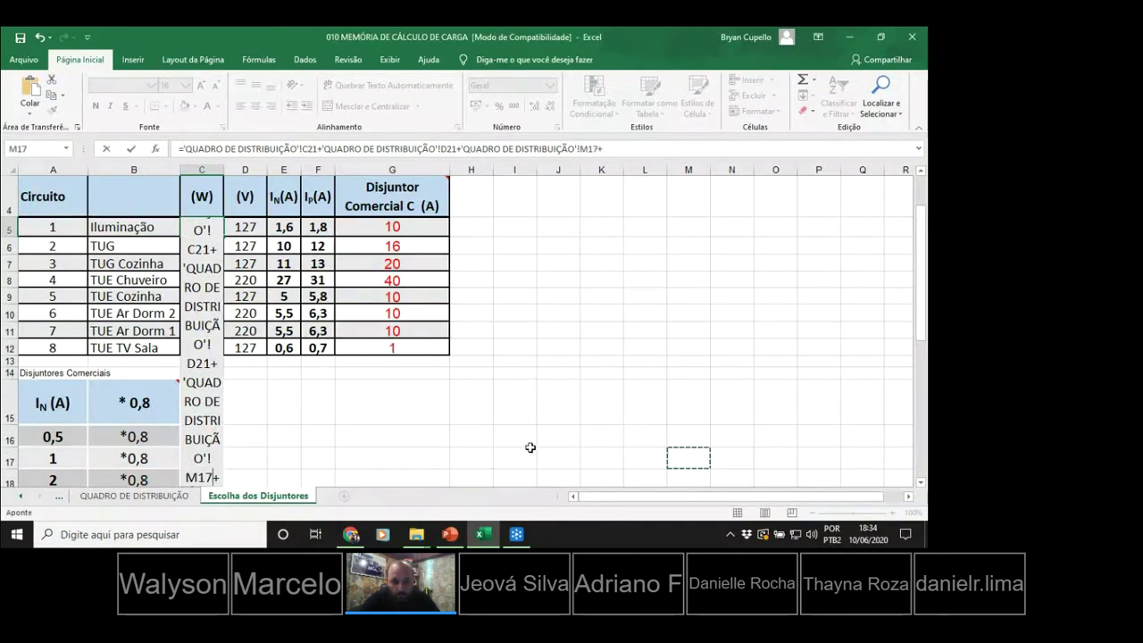
key(BackSpace)
key(BackSpace)
key(BackSpace)
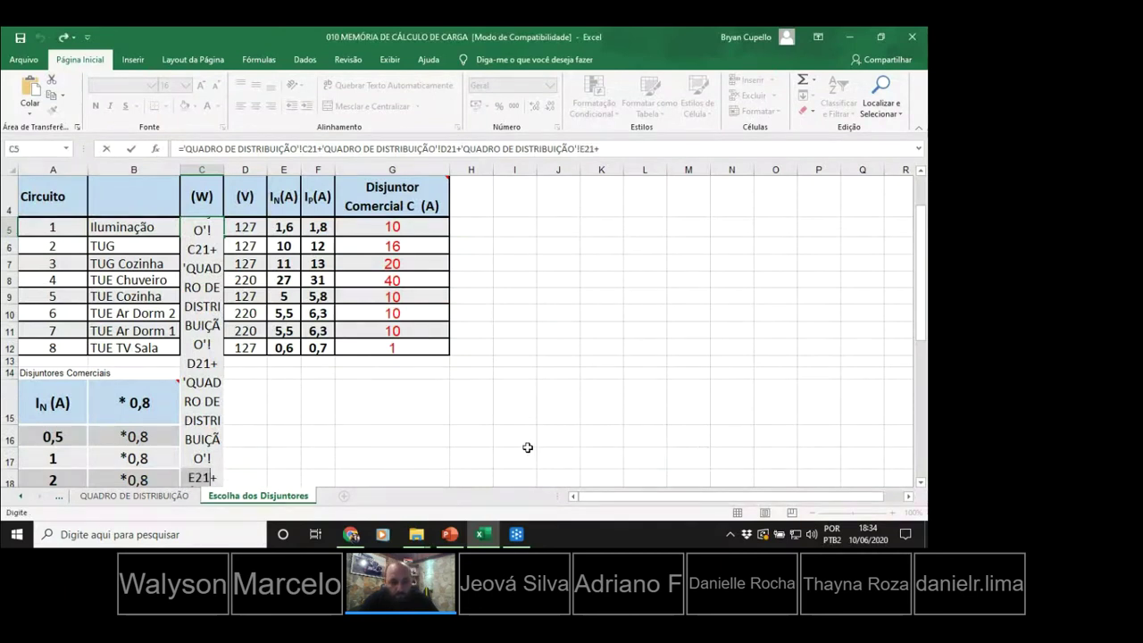
key(Return)
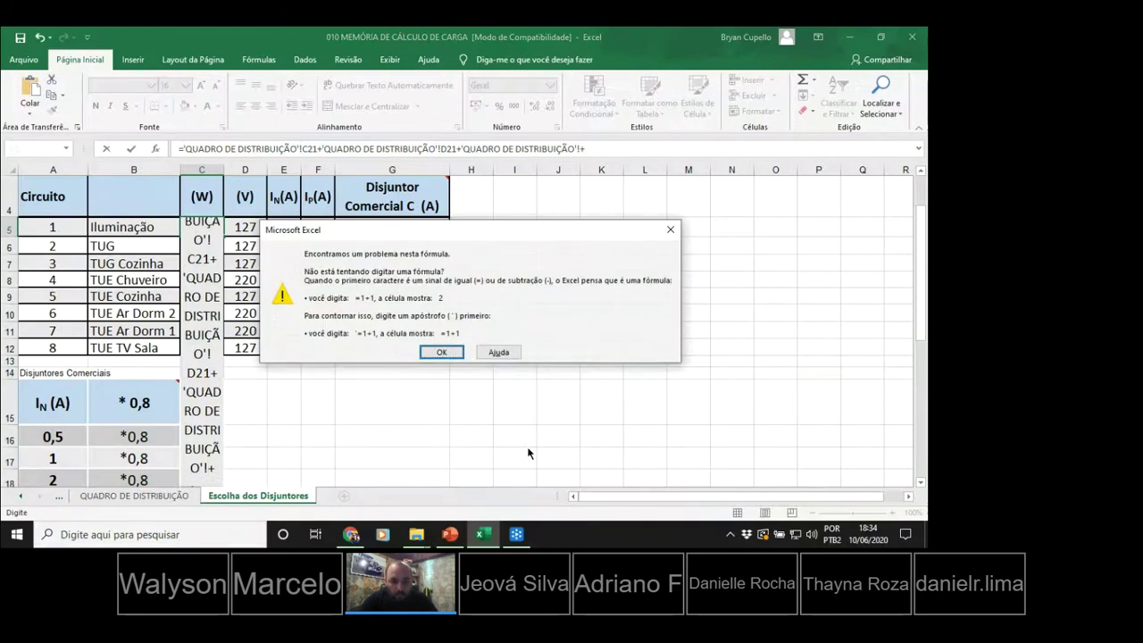
key(Return)
key(BackSpace)
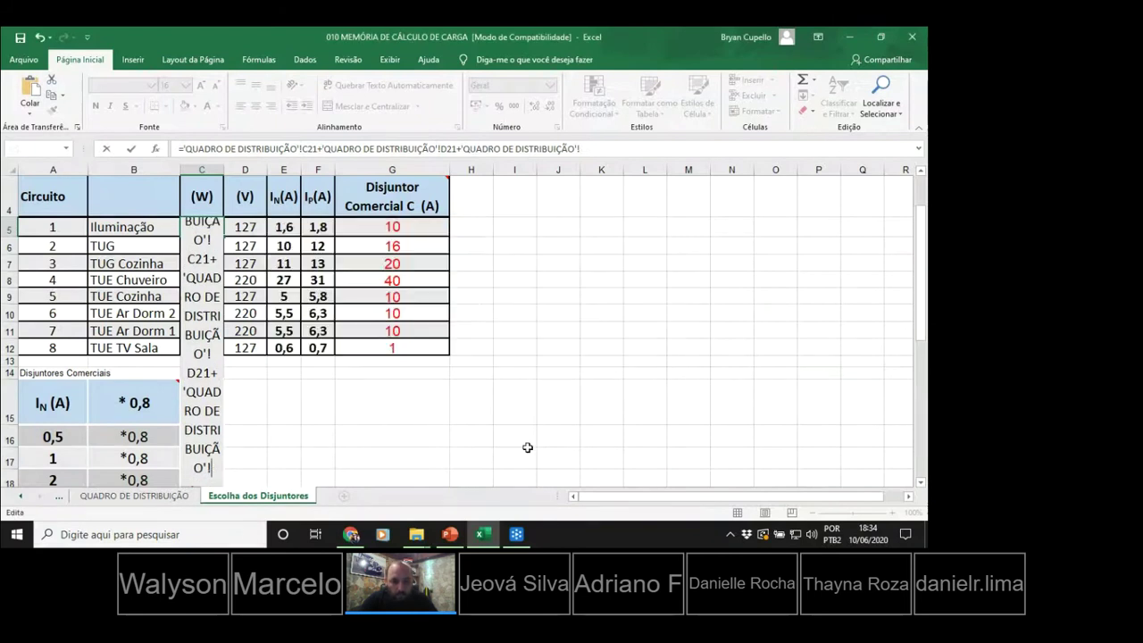
key(BackSpace)
key(BackSpace)
key(BackSpace)
key(BackSpace)
key(BackSpace)
key(BackSpace)
key(BackSpace)
key(BackSpace)
key(BackSpace)
key(BackSpace)
key(BackSpace)
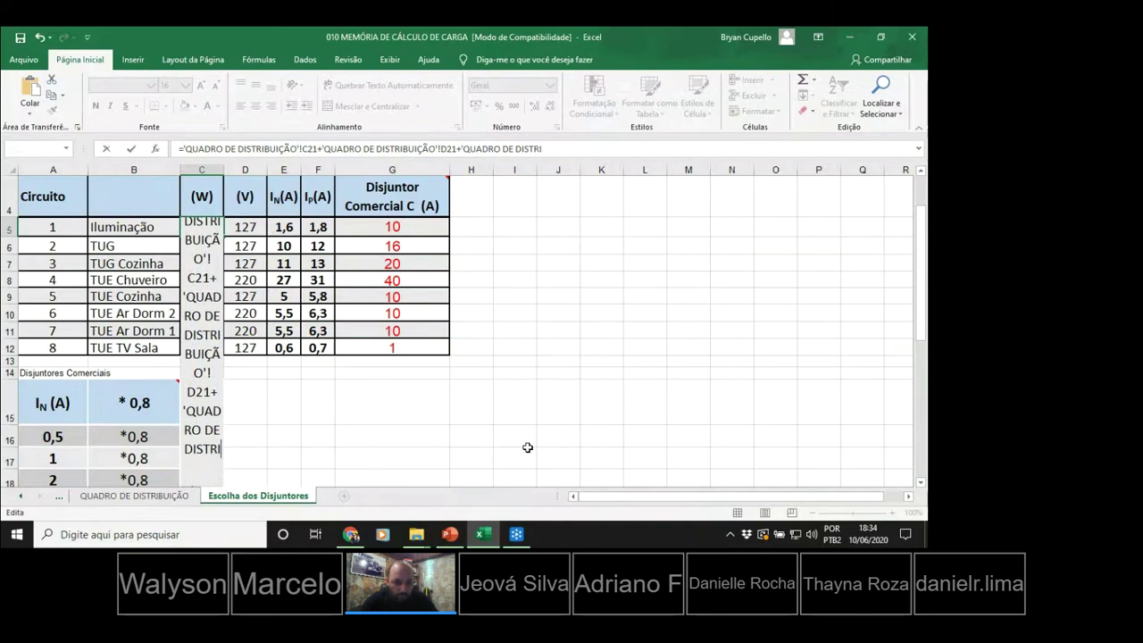
key(BackSpace)
key(BackSpace)
key(BackSpace)
key(BackSpace)
key(BackSpace)
key(BackSpace)
key(BackSpace)
key(BackSpace)
key(BackSpace)
key(BackSpace)
key(BackSpace)
key(BackSpace)
key(BackSpace)
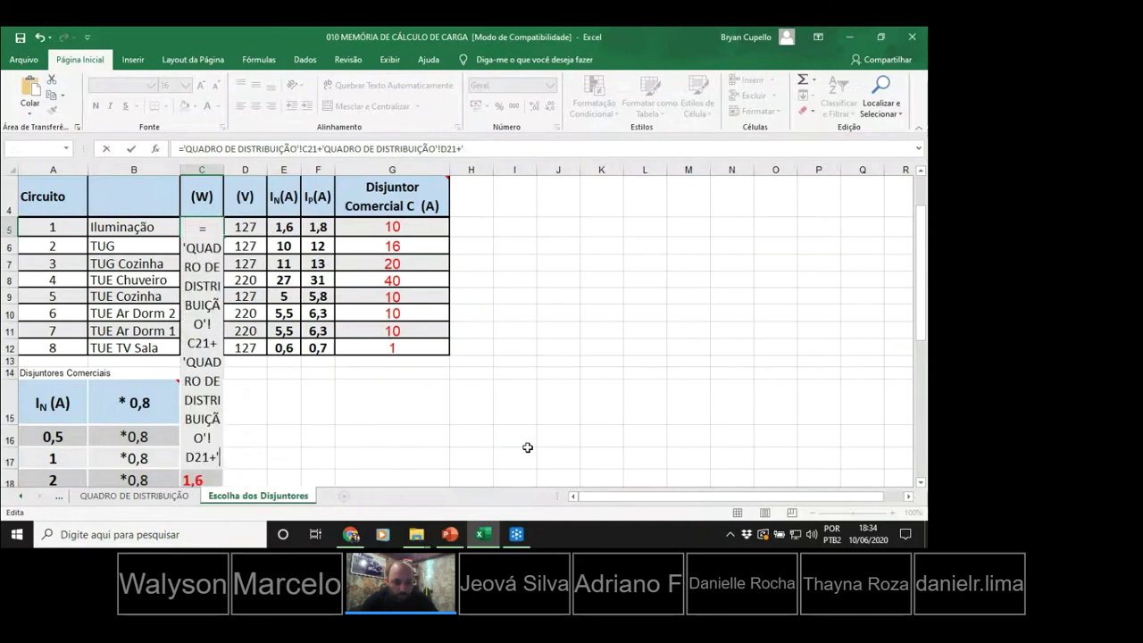
key(Return)
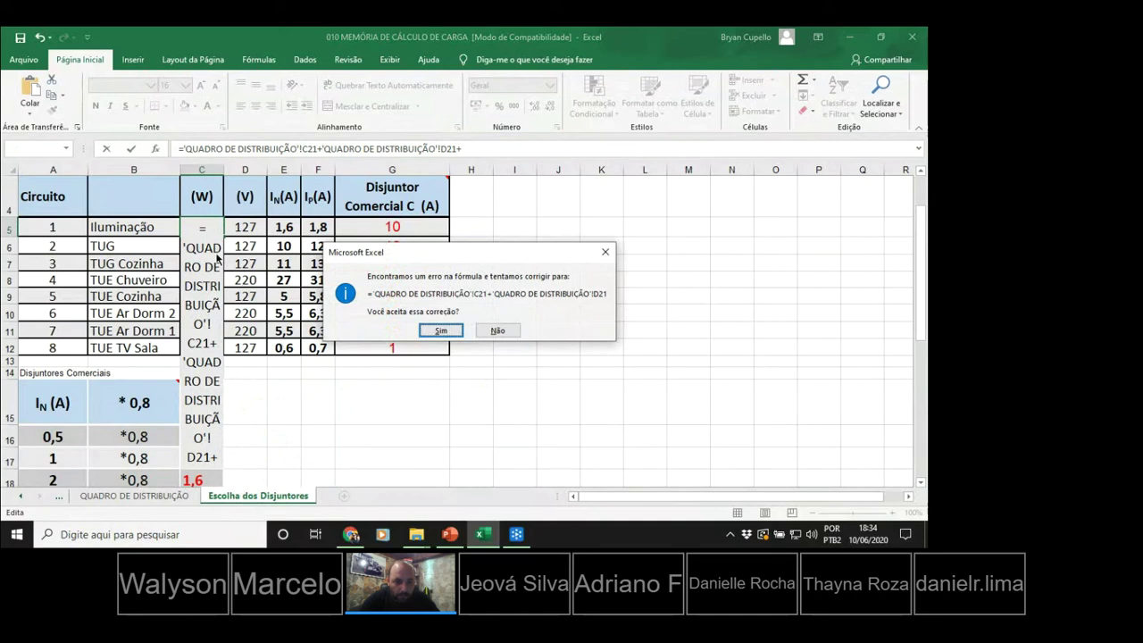
click(439, 329)
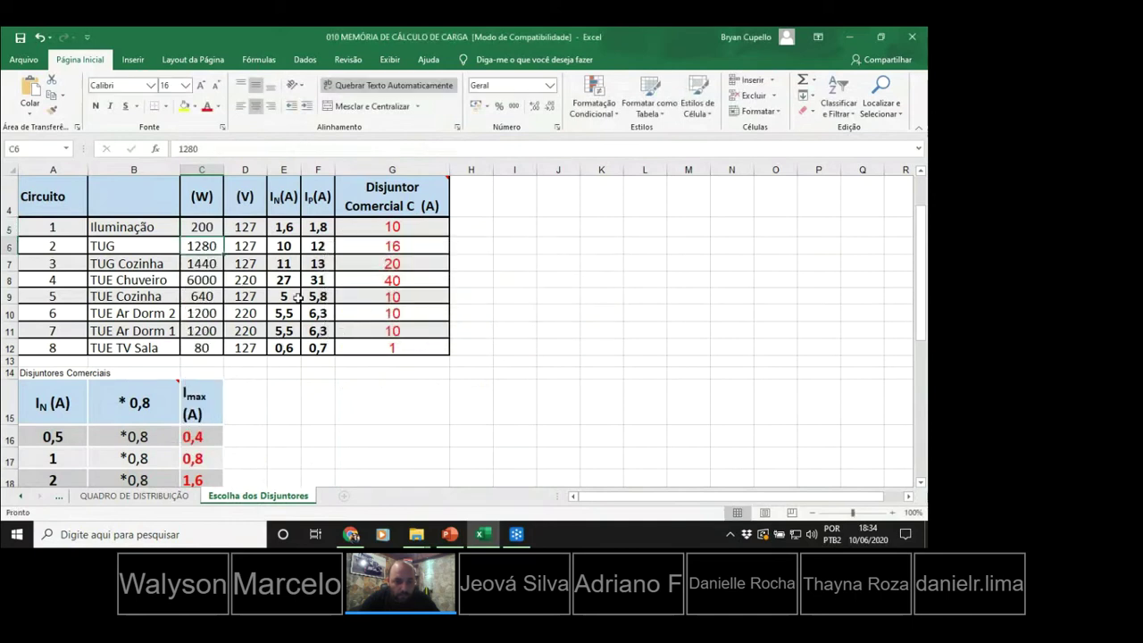
double_click(206, 228)
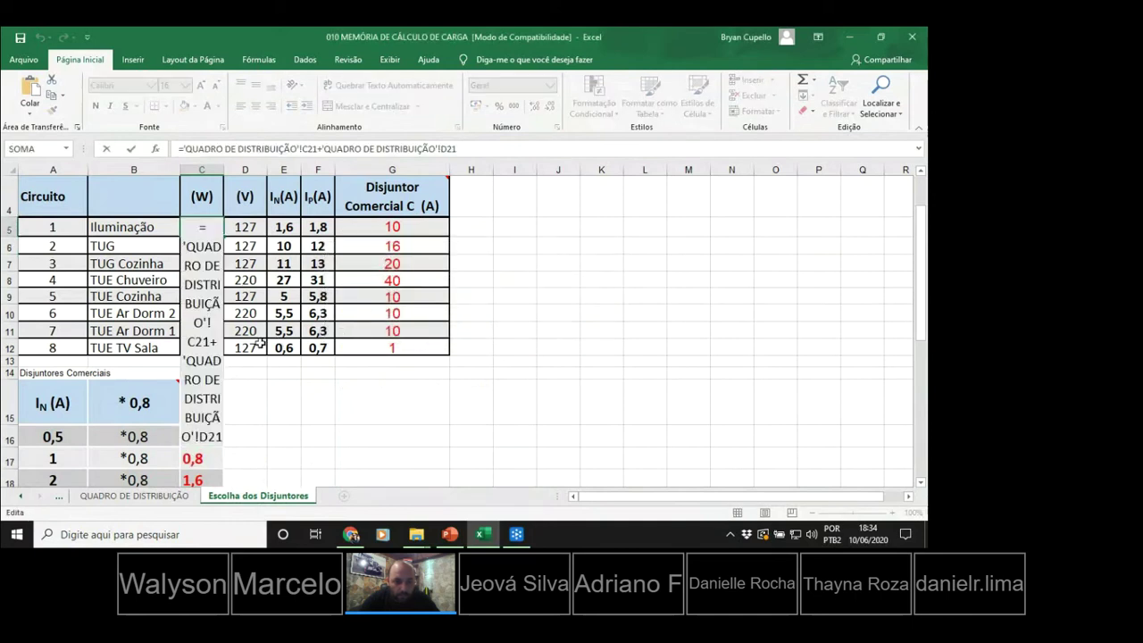
click(380, 473)
key(Escape)
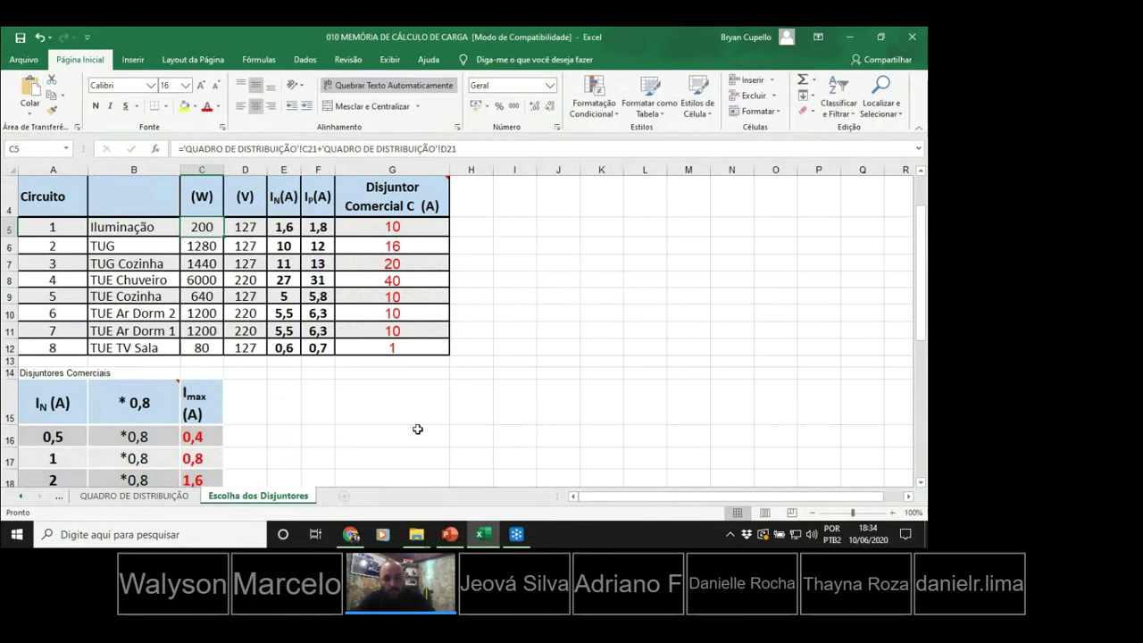
Add the 100VA lighting total to the Iluminação power in C5, giving ='QUADRO DE DISTRIBUIÇÃO'!C21+'QUADRO DE DISTRIBUIÇÃO'!D21+'QUADRO DE DISTRIBUIÇÃO'!F21.
click(515, 411)
ctrl+scroll(515, 414, down, 1)
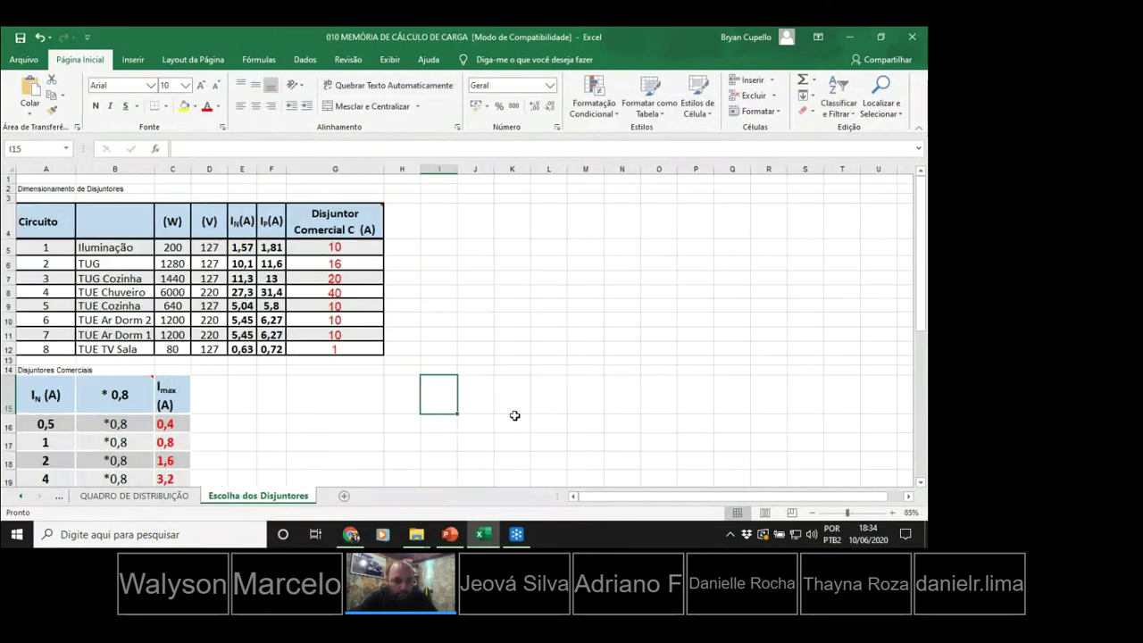
scroll(515, 414, down, 2)
ctrl+scroll(471, 417, down, 1)
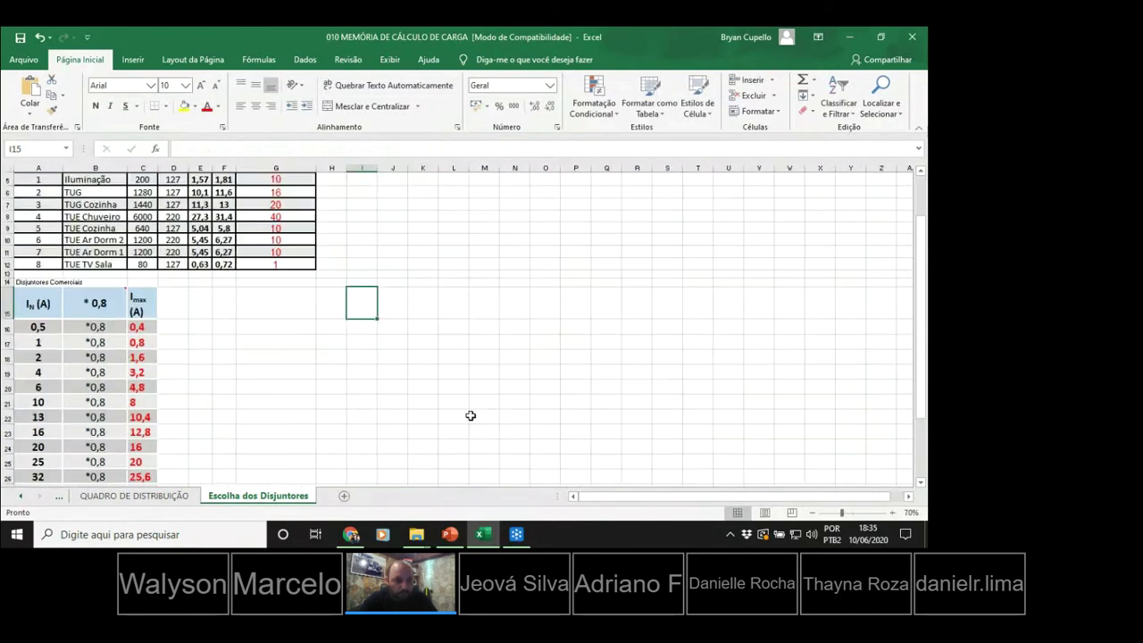
double_click(146, 183)
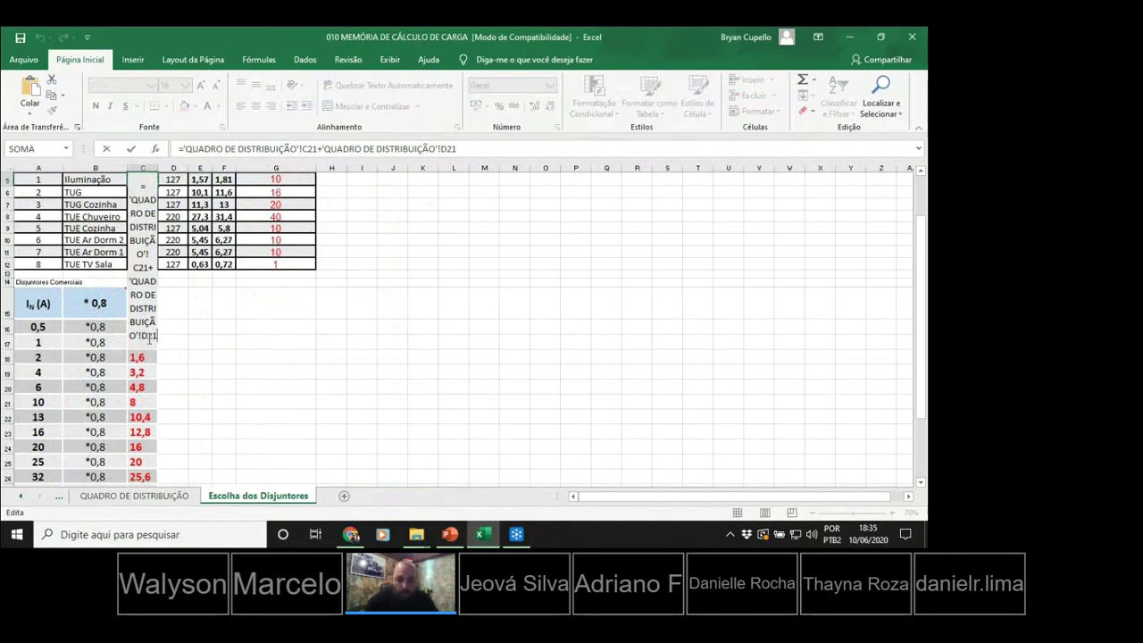
text(+)
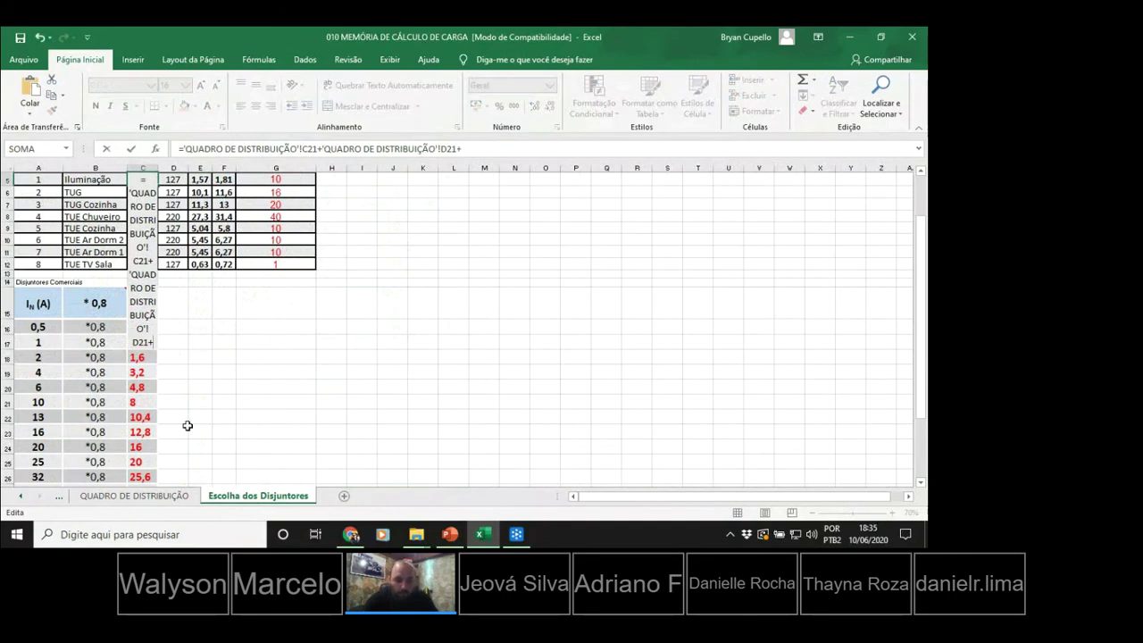
click(143, 499)
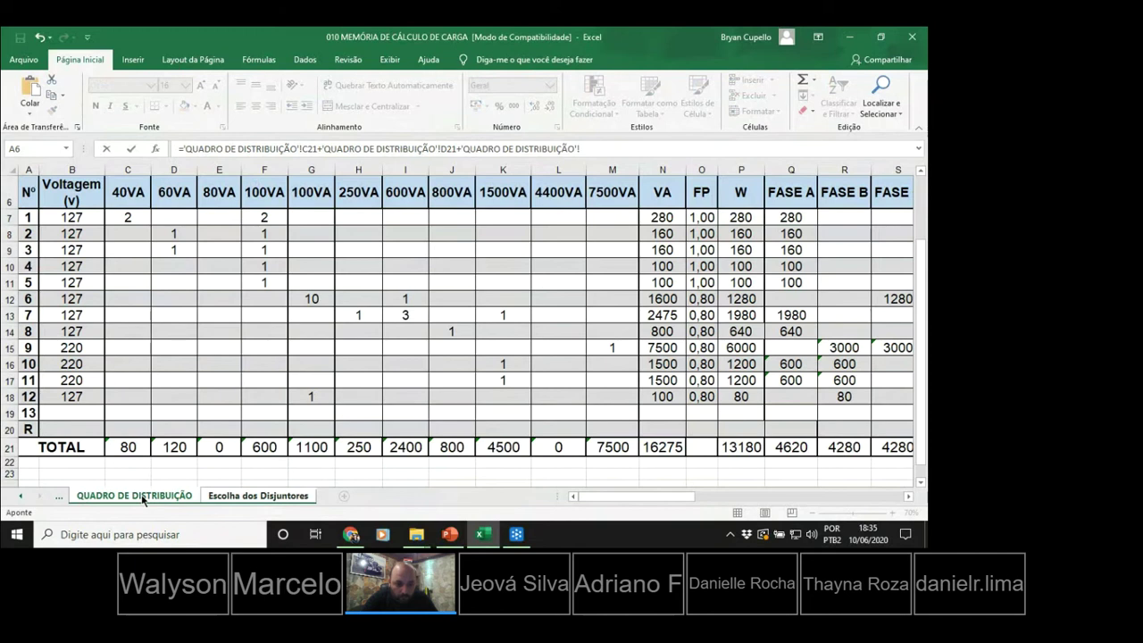
click(266, 448)
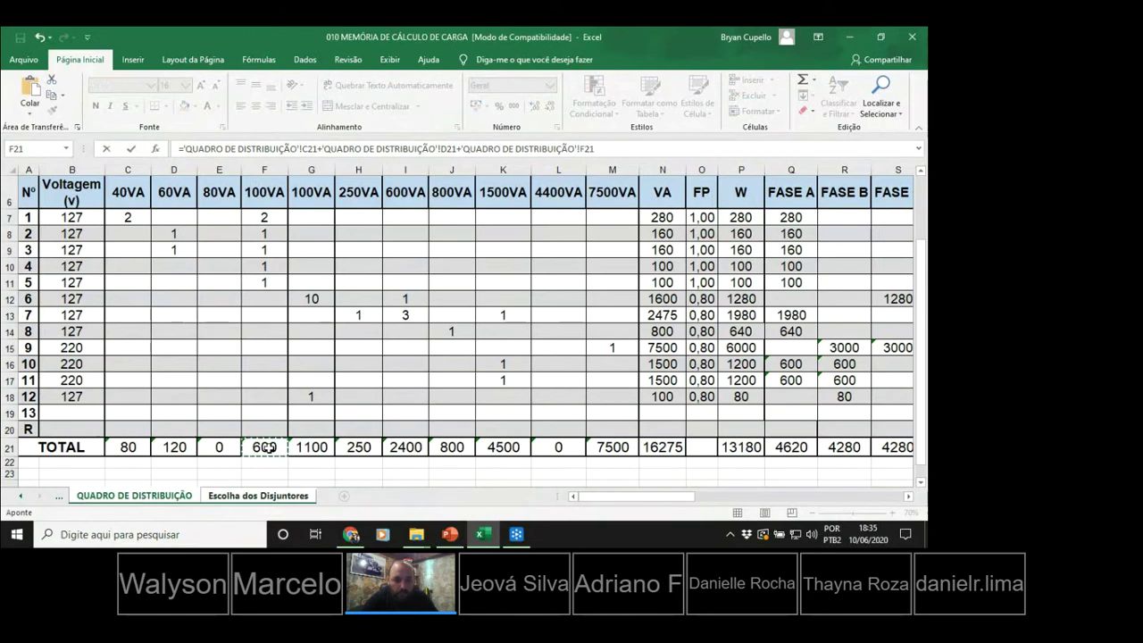
key(Return)
scroll(242, 429, up, 2)
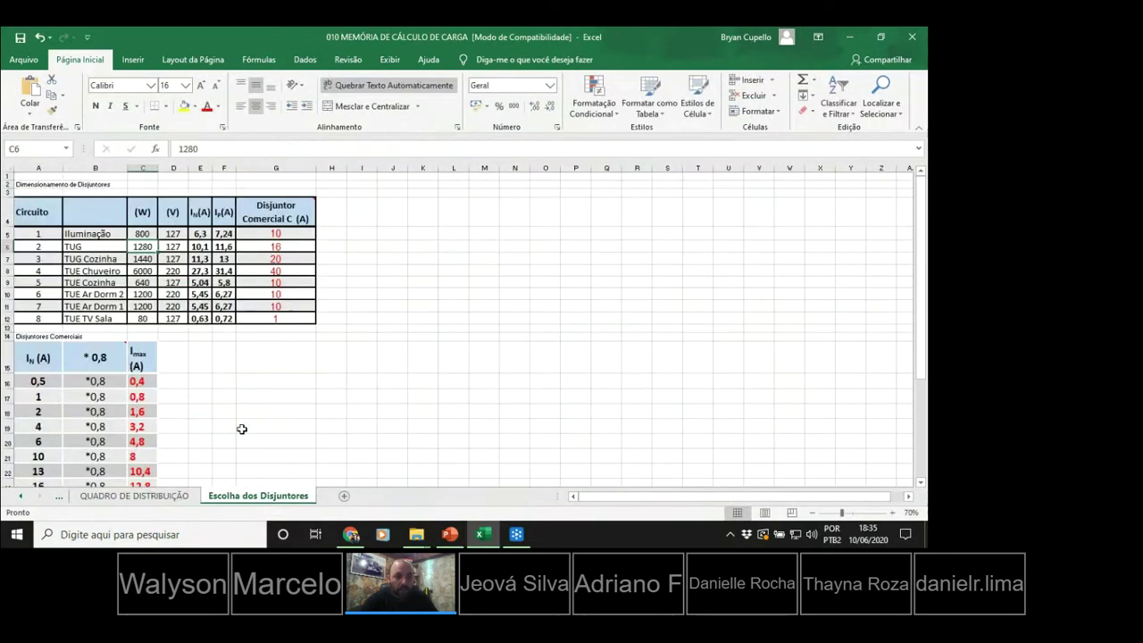
key(Up)
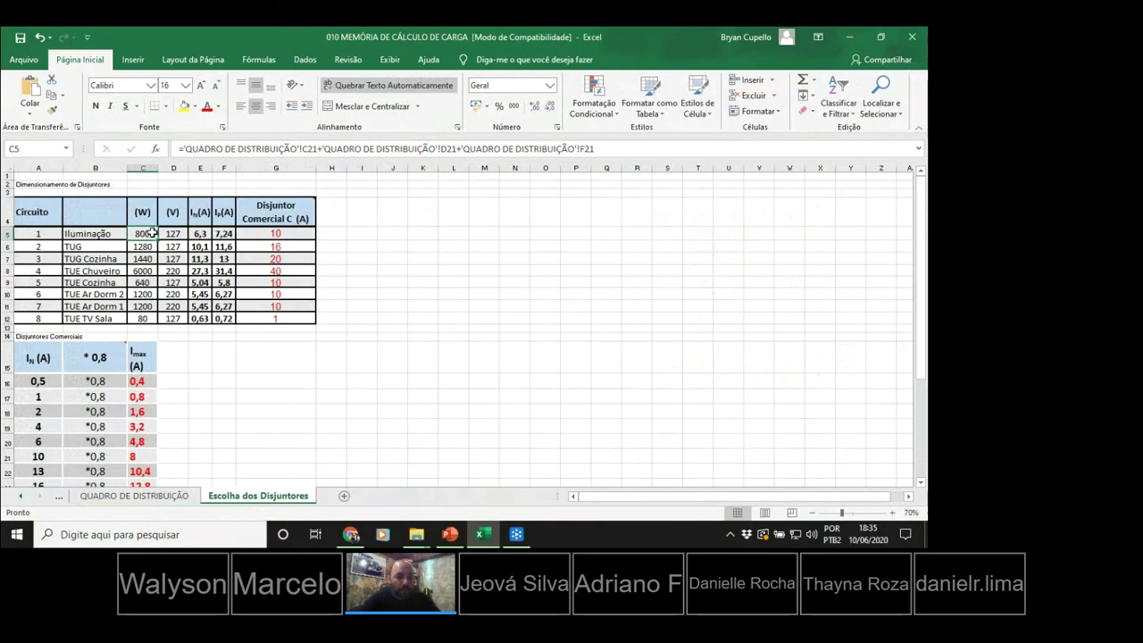
On the QUADRO DE DISTRIBUIÇÃO sheet, enter 1 in circuit 6's 80VA cell, E12, and return to the Escolha dos Disjuntores sheet.
click(152, 496)
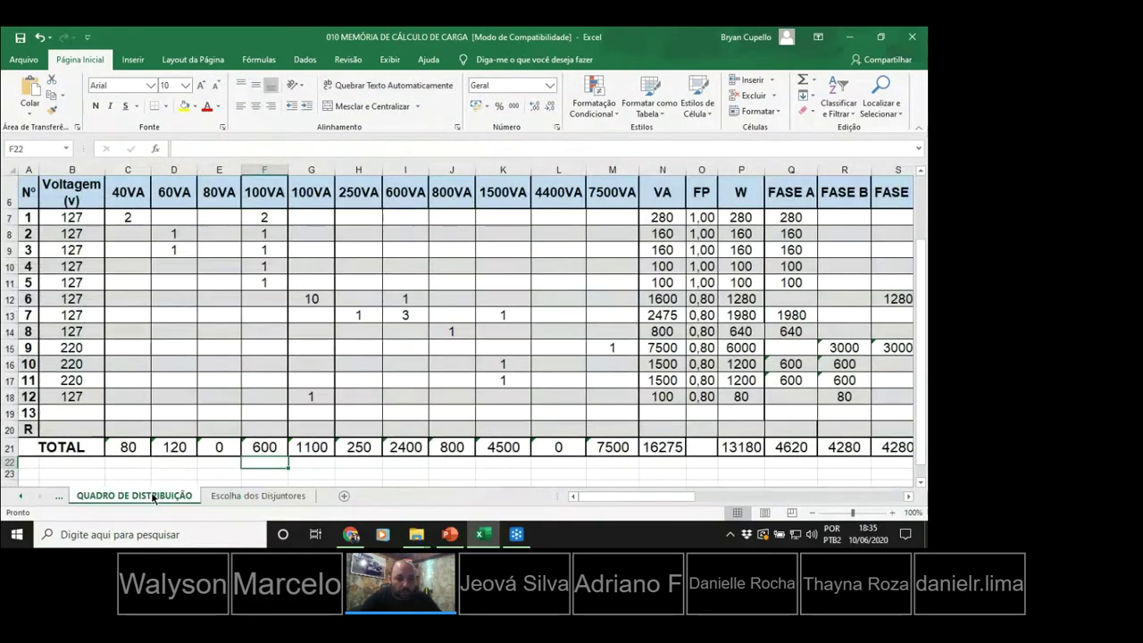
click(269, 300)
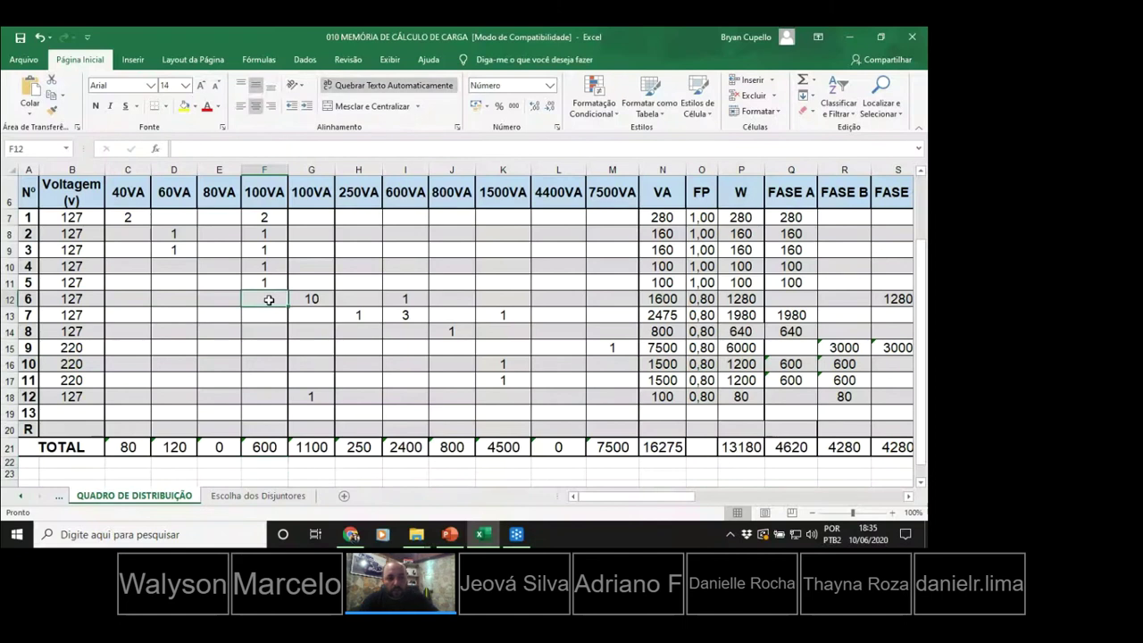
click(224, 298)
text(1)
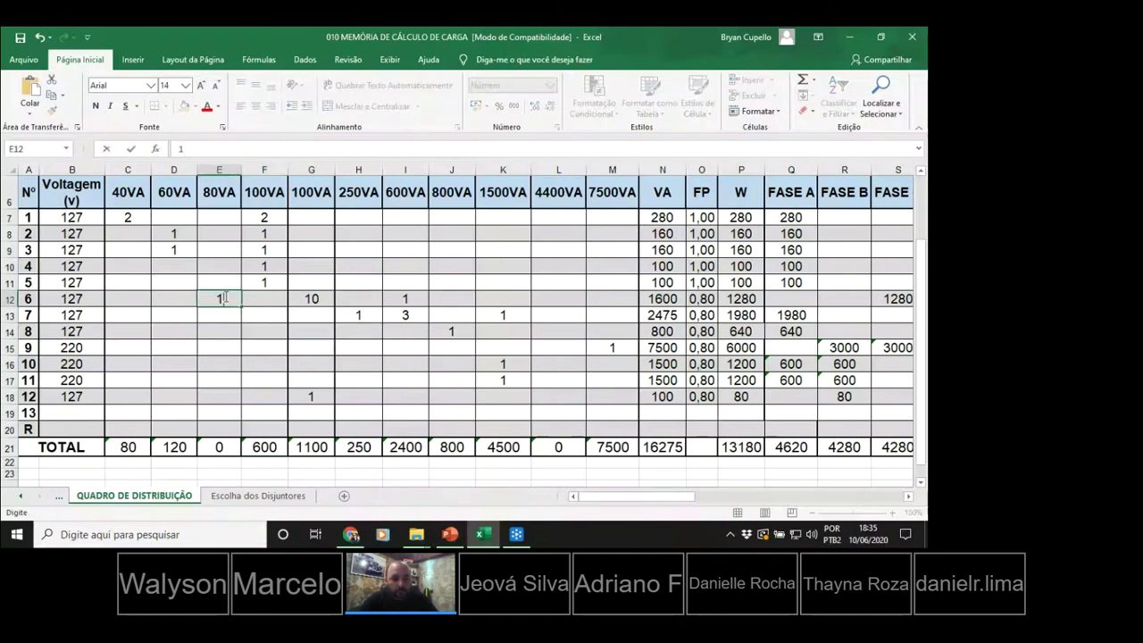
click(282, 346)
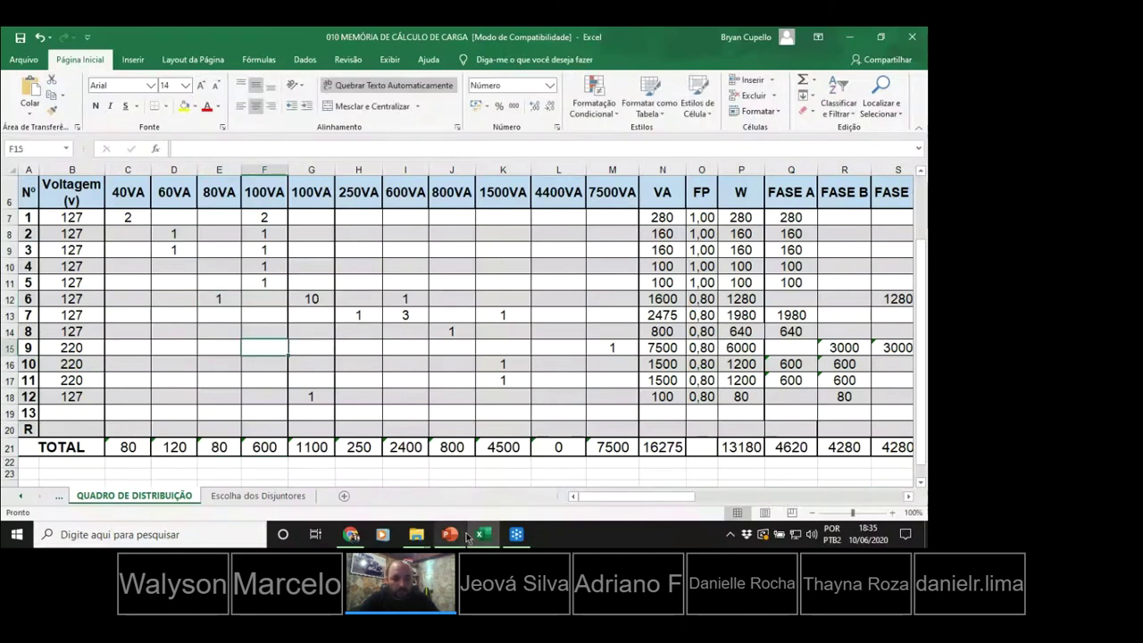
click(258, 495)
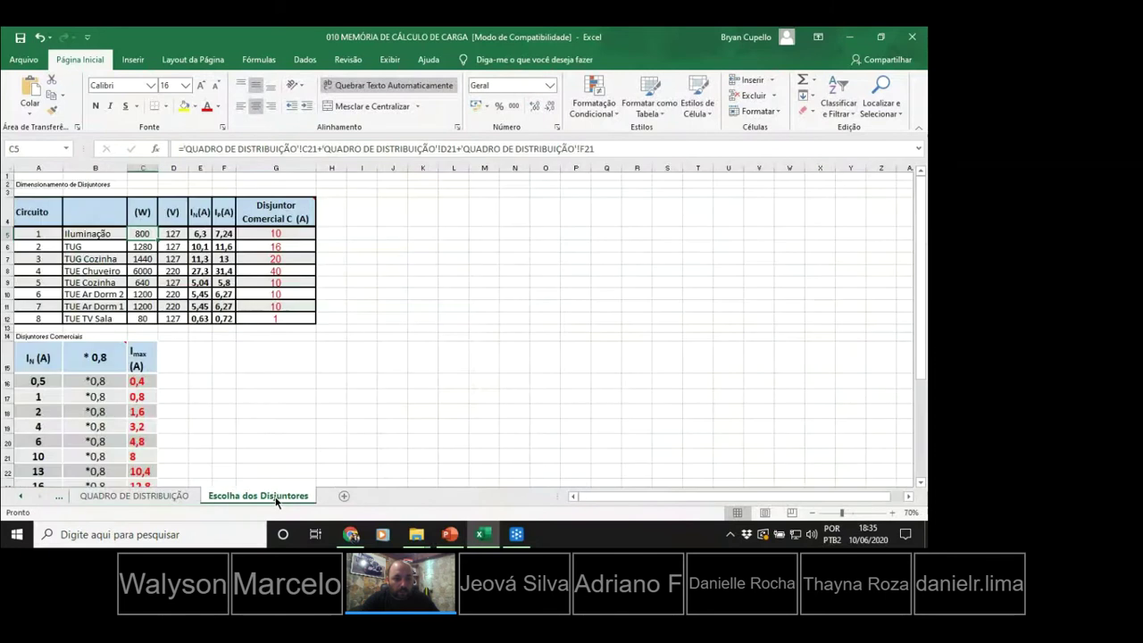
Add the 80VA lighting total, 'QUADRO DE DISTRIBUIÇÃO'!E21, as a further addend to the Iluminação power formula in C5.
double_click(144, 234)
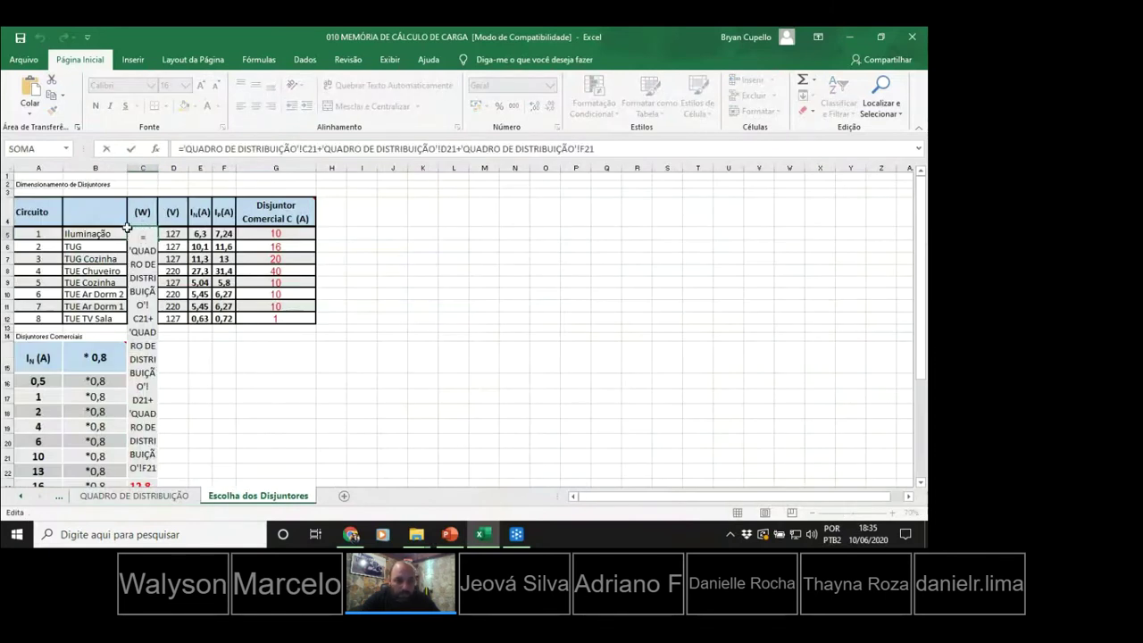
key(Return)
click(145, 233)
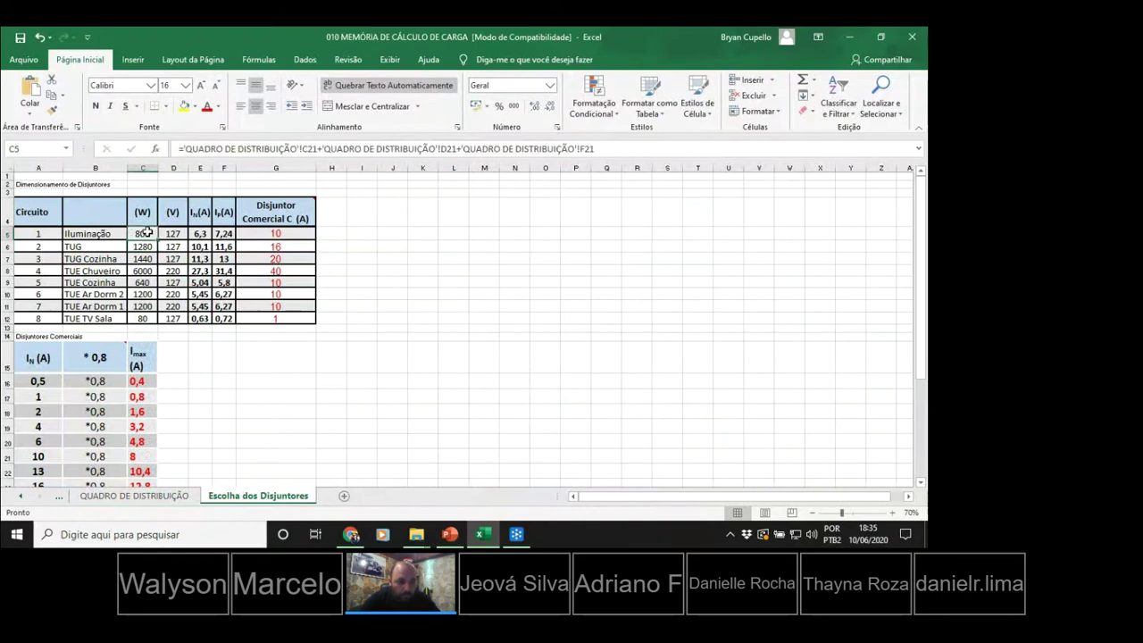
double_click(144, 233)
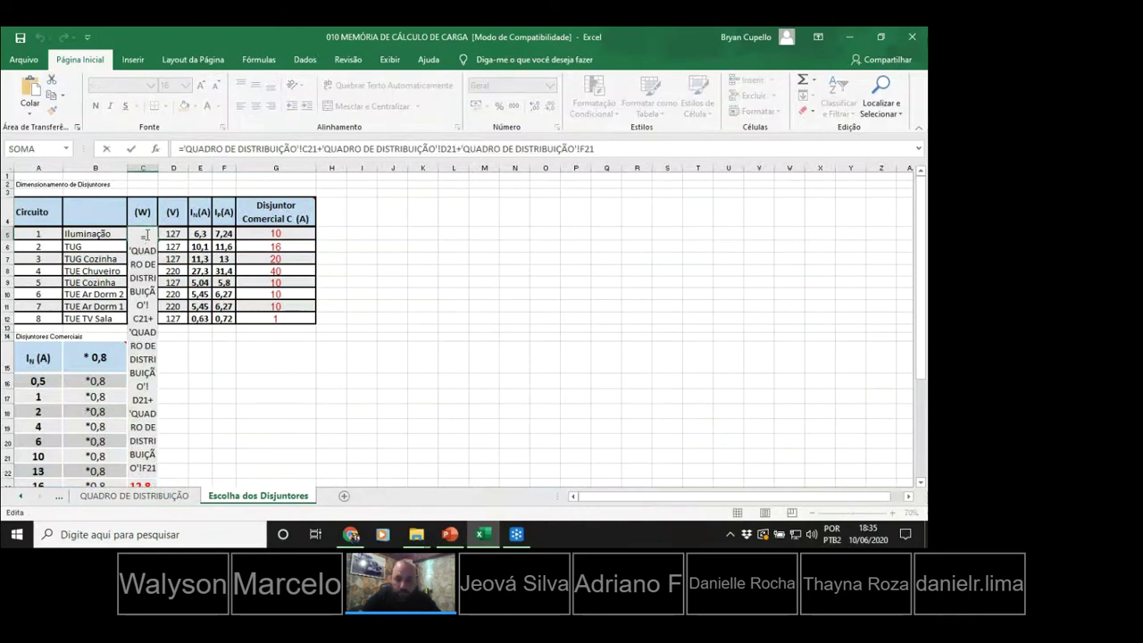
text(+)
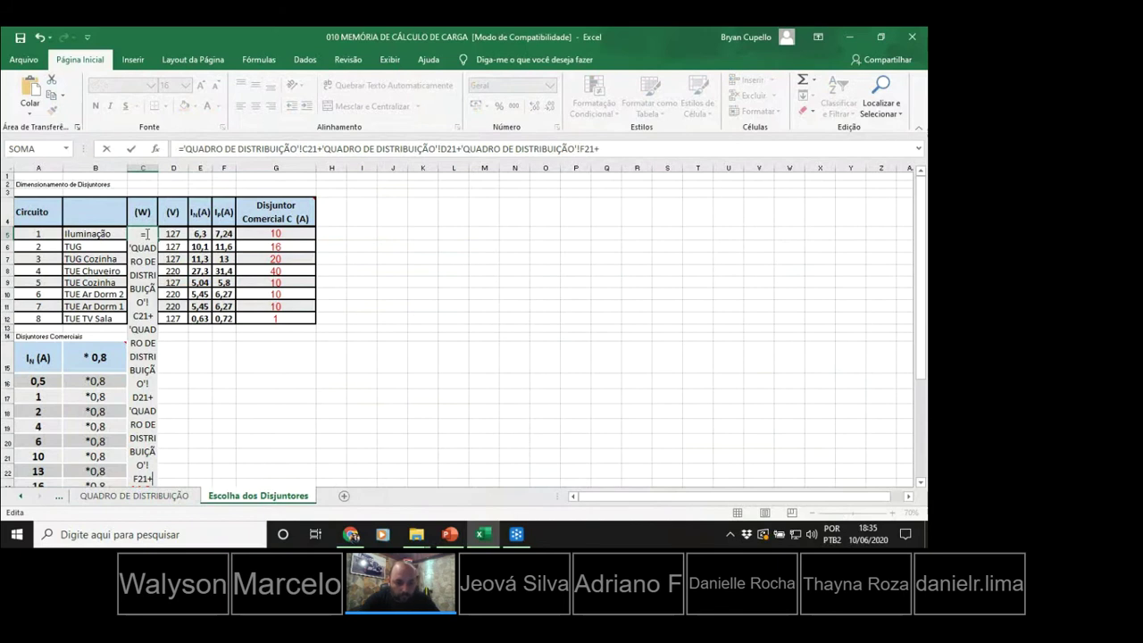
click(154, 499)
click(220, 447)
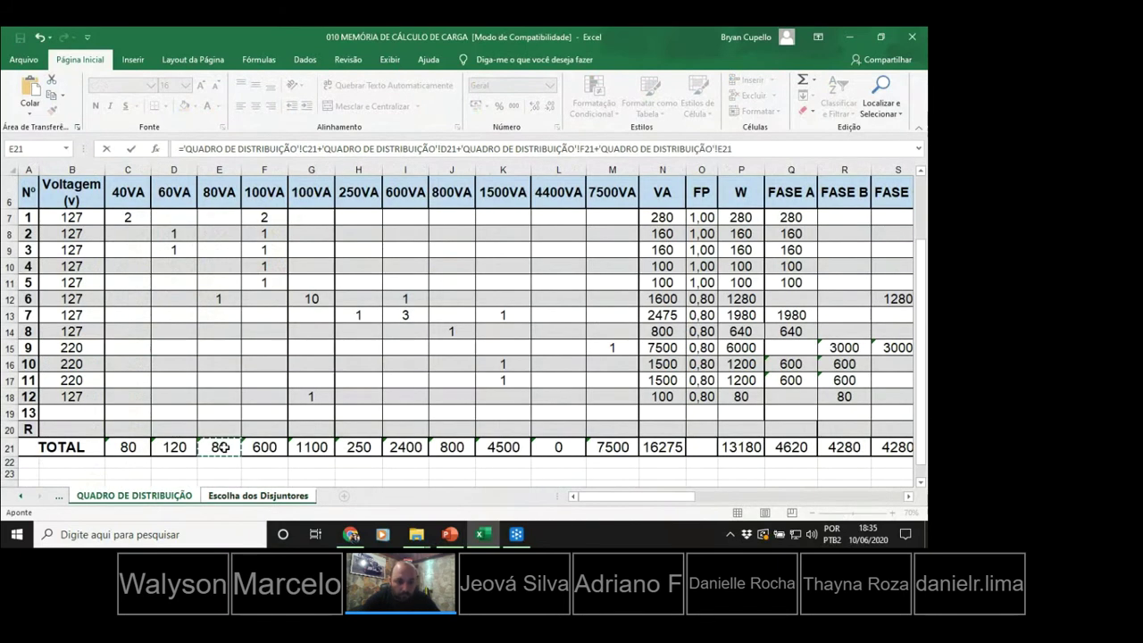
key(Return)
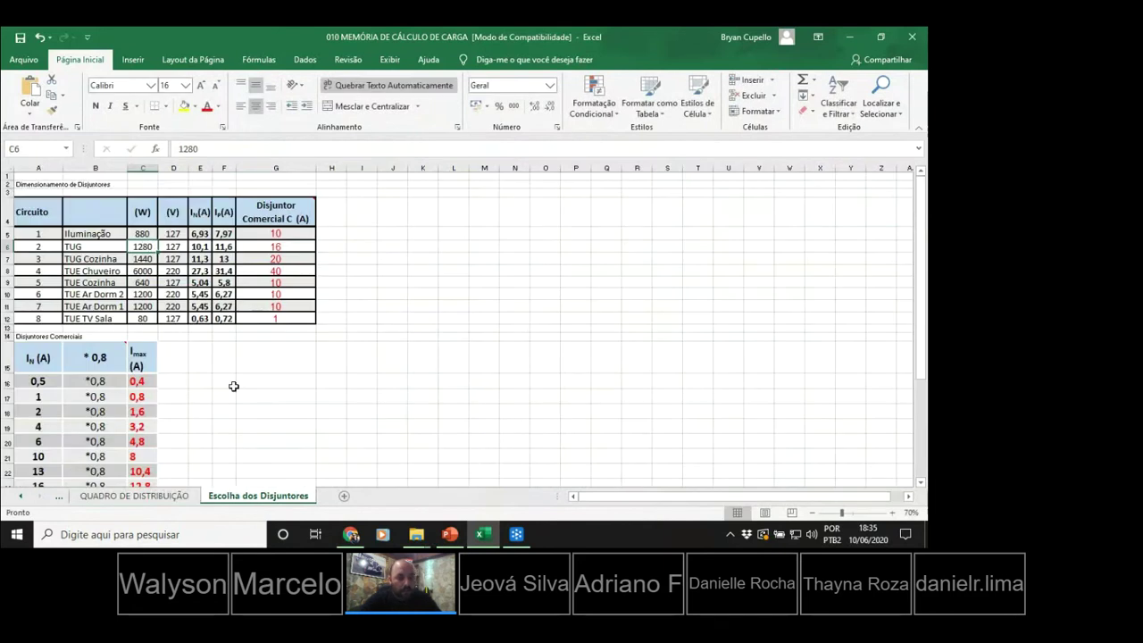
On the QUADRO DE DISTRIBUIÇÃO sheet, enter 1 in circuit 7's 80VA cell, E13, and return to the Escolha dos Disjuntores sheet.
click(160, 502)
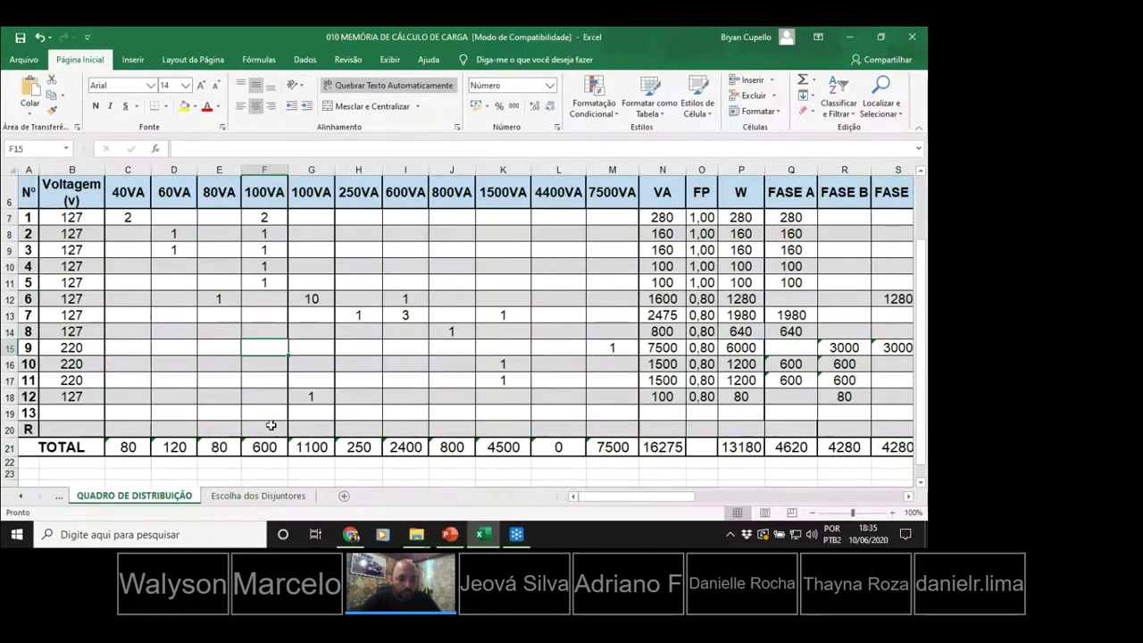
click(219, 315)
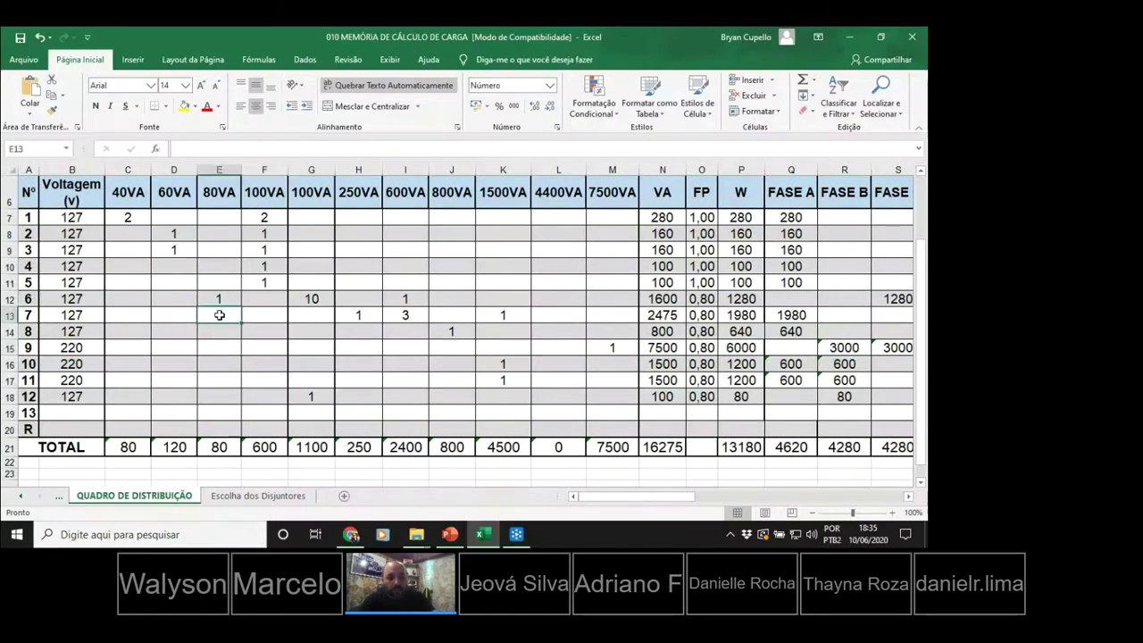
text(1)
key(Return)
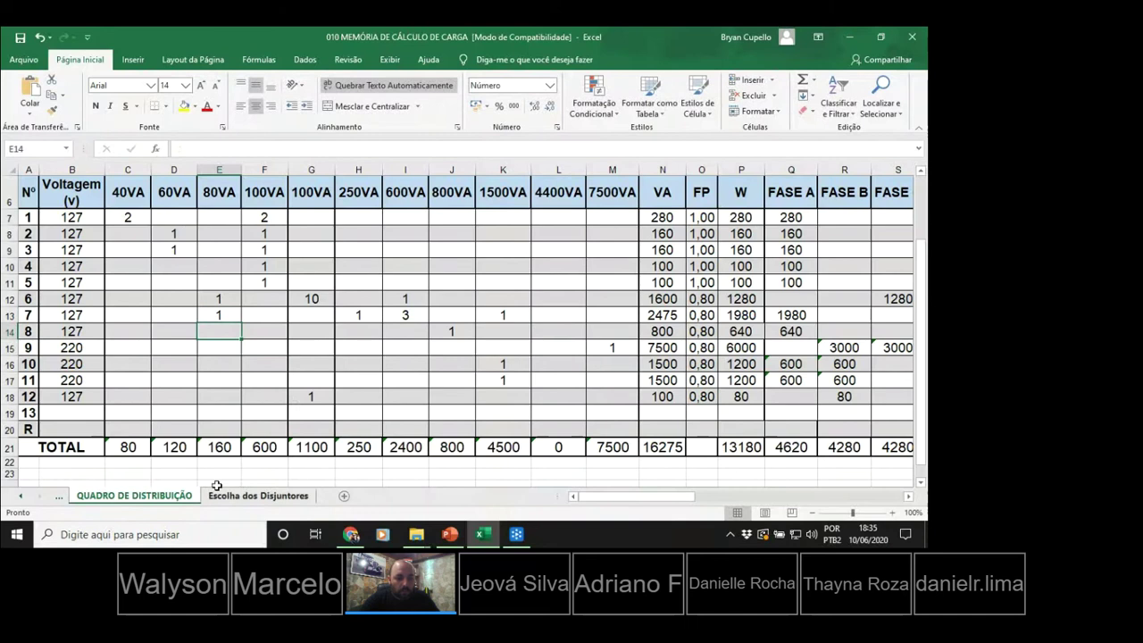
click(216, 485)
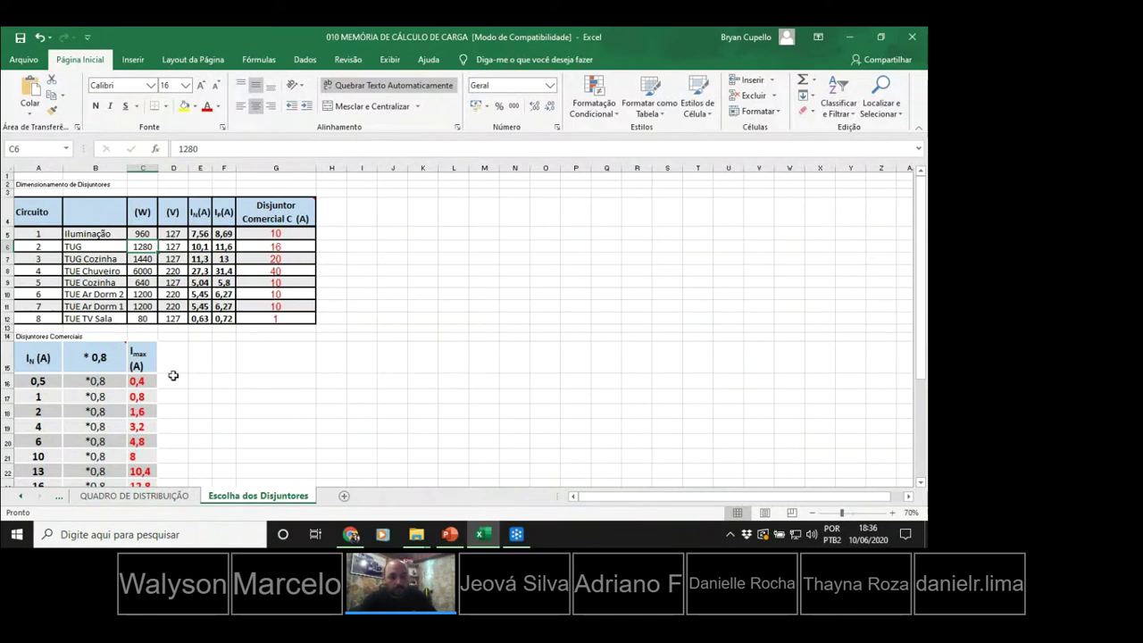
key(alt+Tab)
key(alt+Tab)
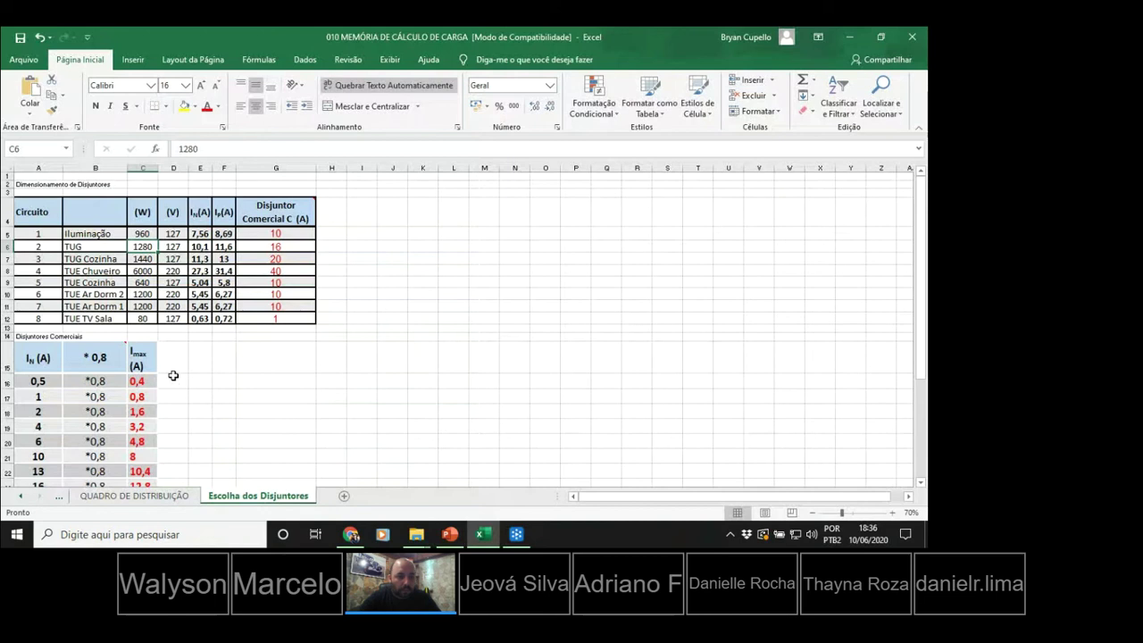
Clear the 80VA test entries of circuits 7 and 6 in E13 and E12, and return to the Escolha dos Disjuntores sheet.
click(148, 498)
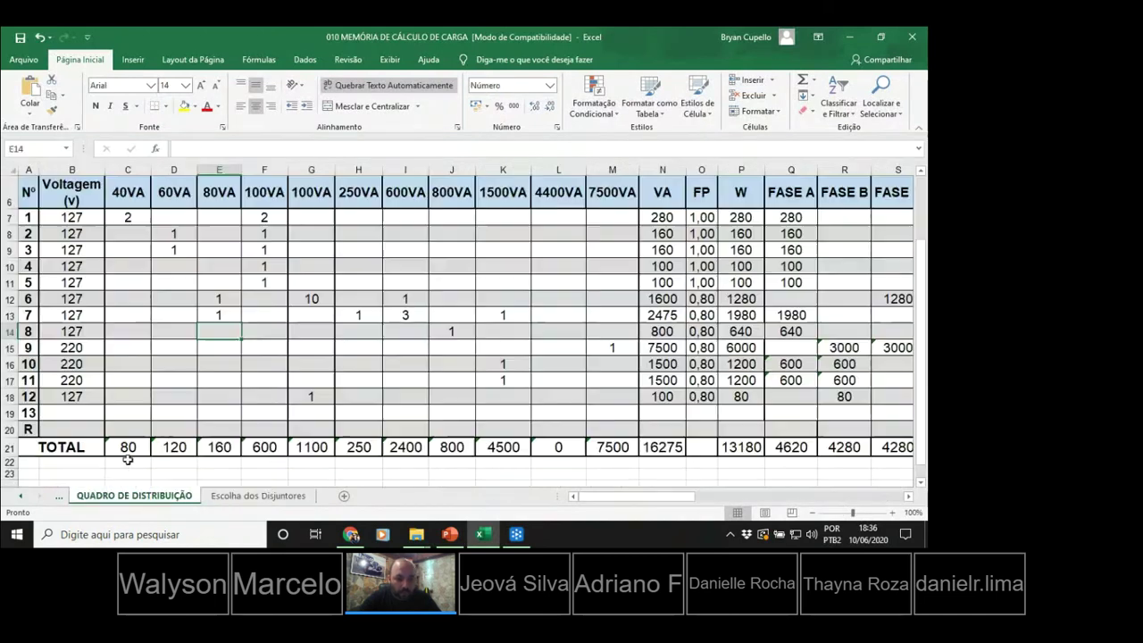
click(219, 314)
key(Delete)
click(219, 300)
key(Delete)
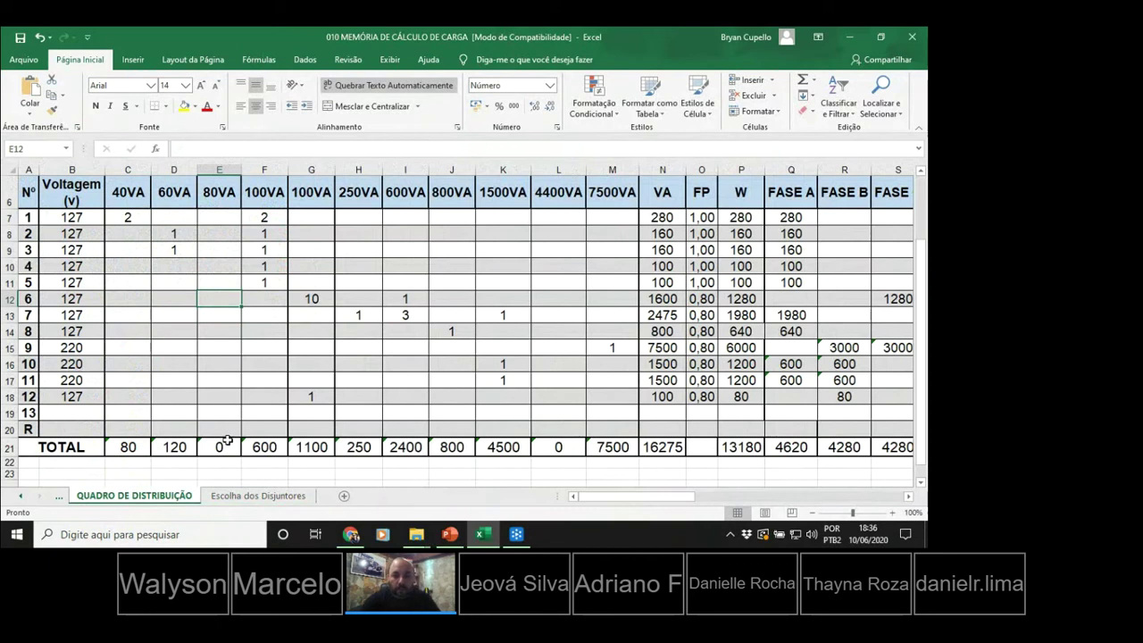
click(241, 498)
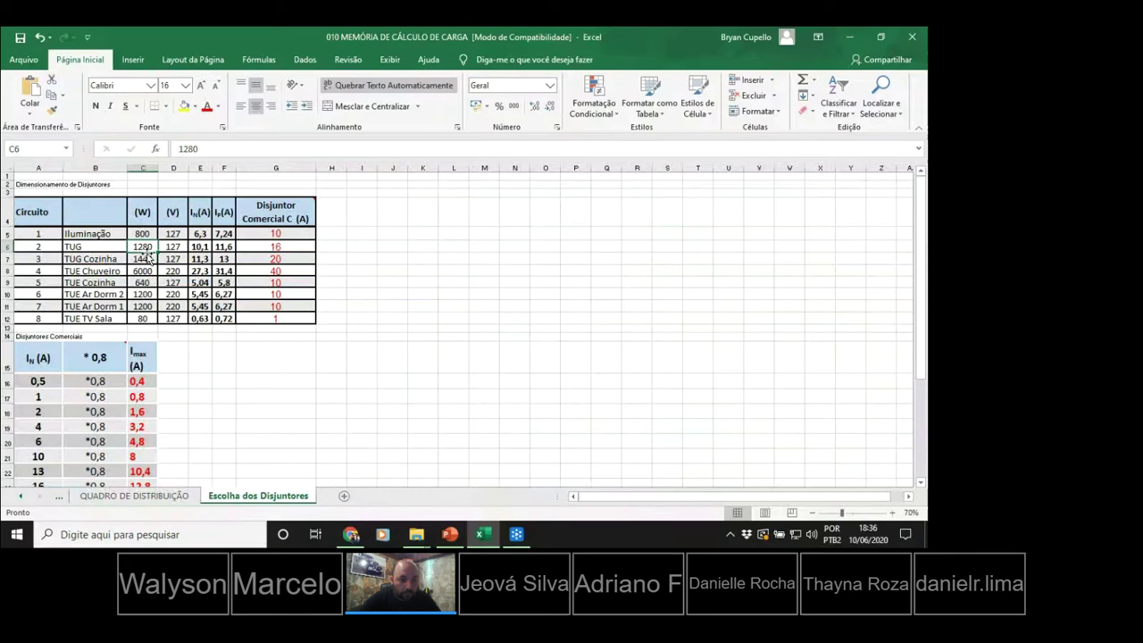
Clear the power values in C6:C12 and all commercial breaker ratings in G5:G12.
drag(145, 247, 150, 314)
key(Delete)
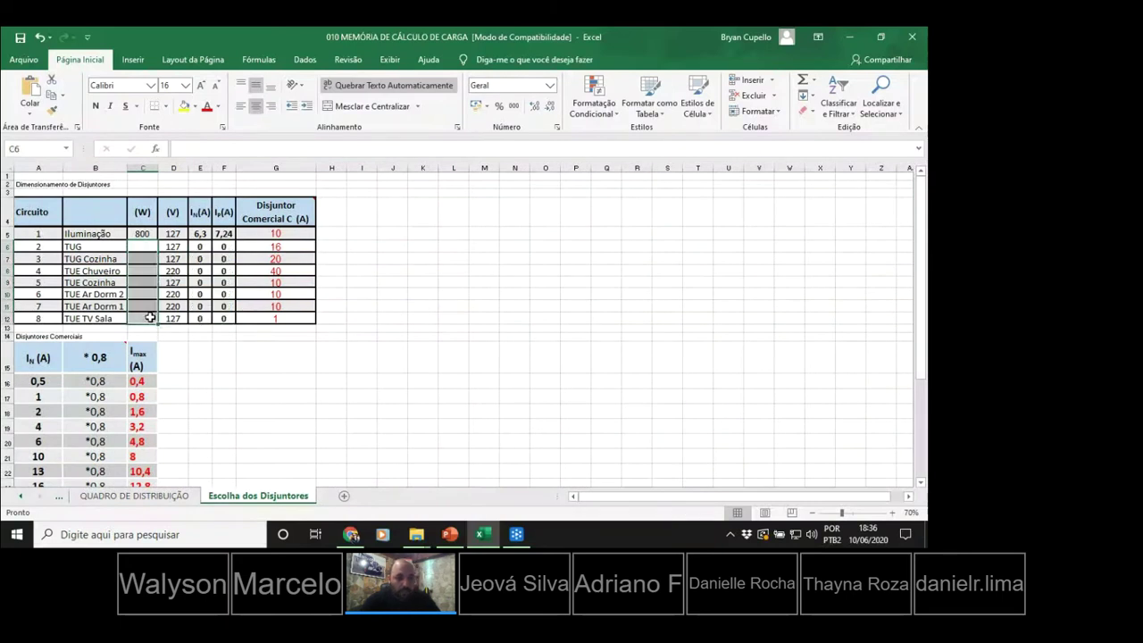
click(274, 384)
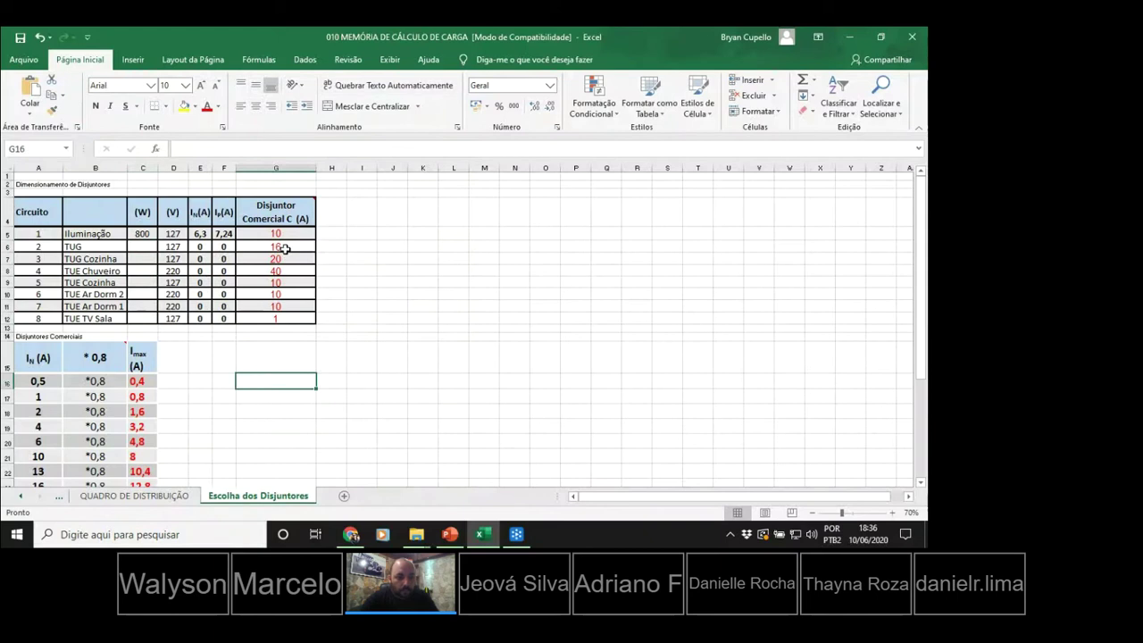
drag(284, 234, 301, 319)
key(Delete)
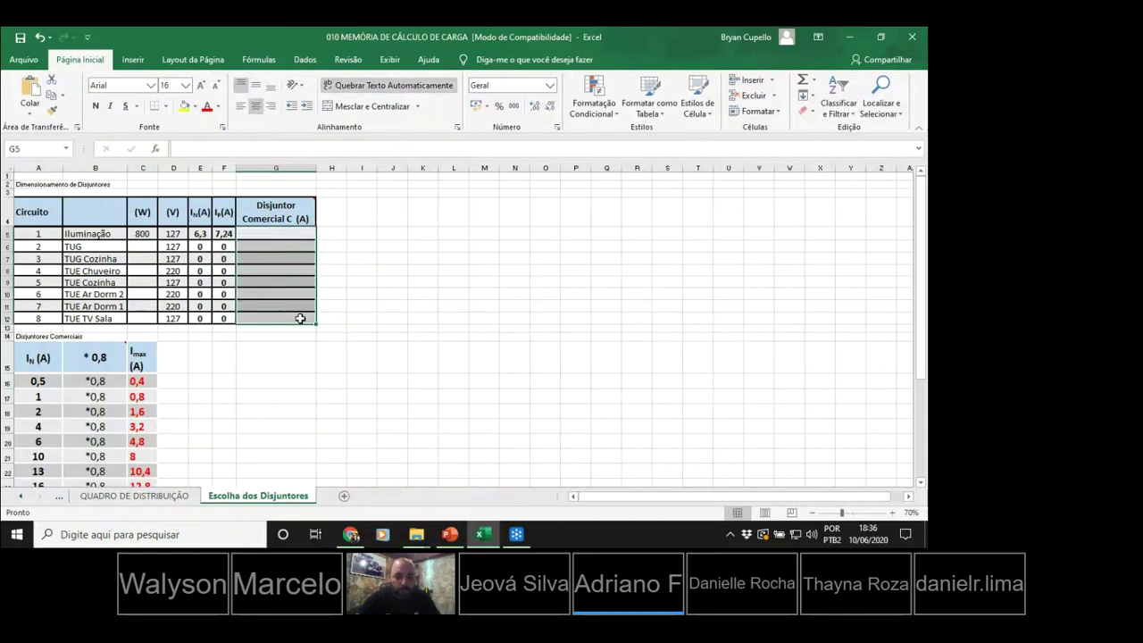
click(286, 413)
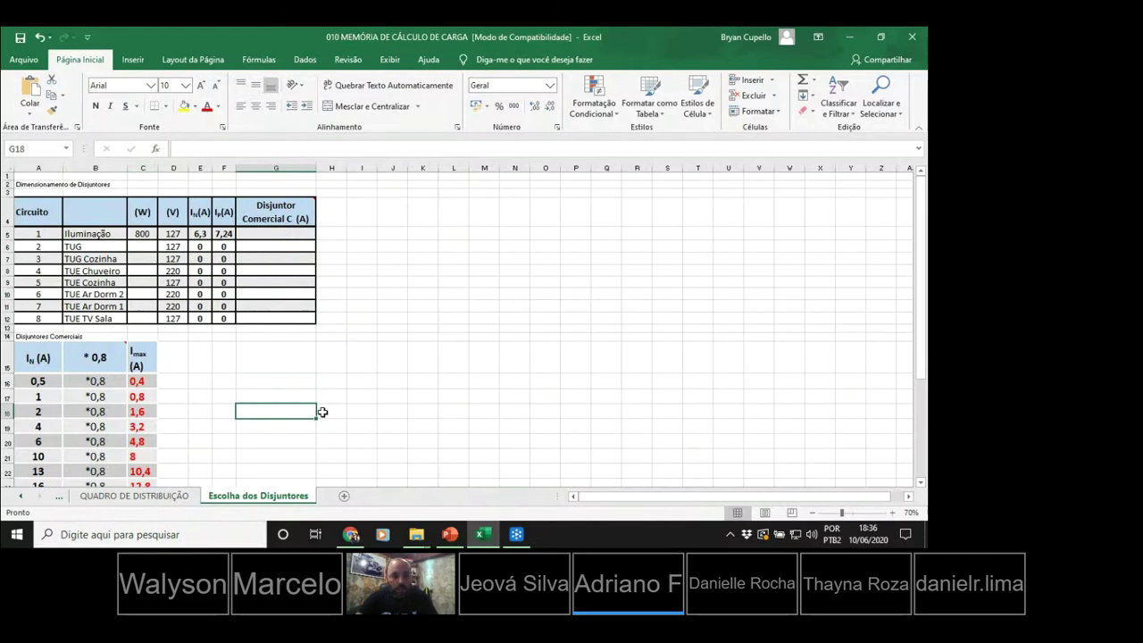
On the QUADRO DE DISTRIBUIÇÃO sheet, try 70 as the multiplier in the 80VA total formula in E21 and restore it to 80.
click(154, 493)
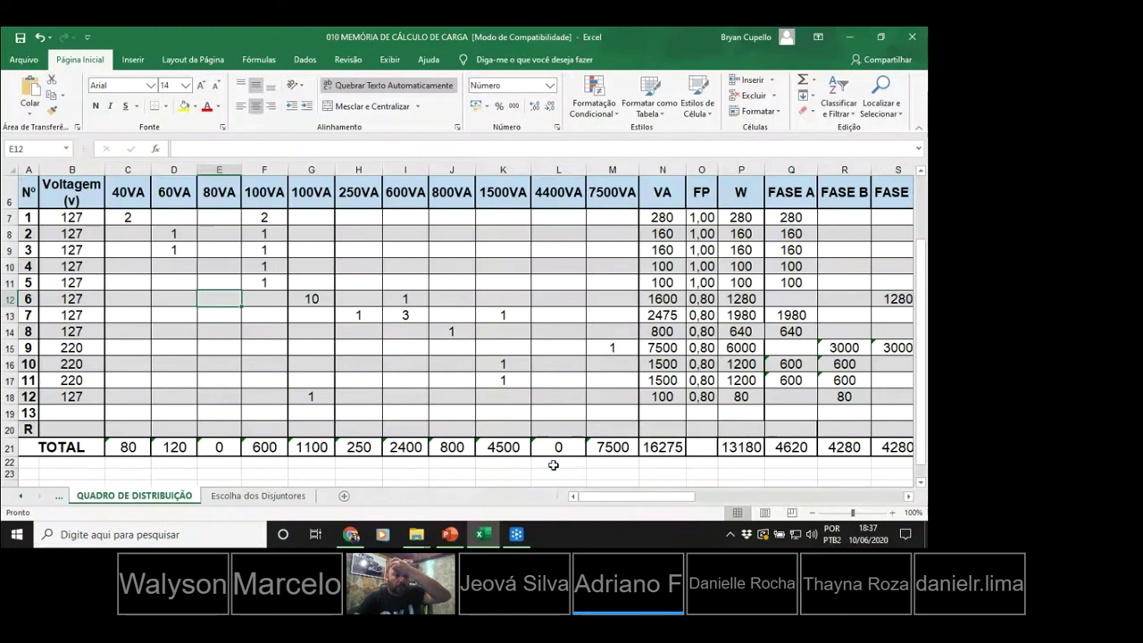
click(219, 191)
double_click(216, 447)
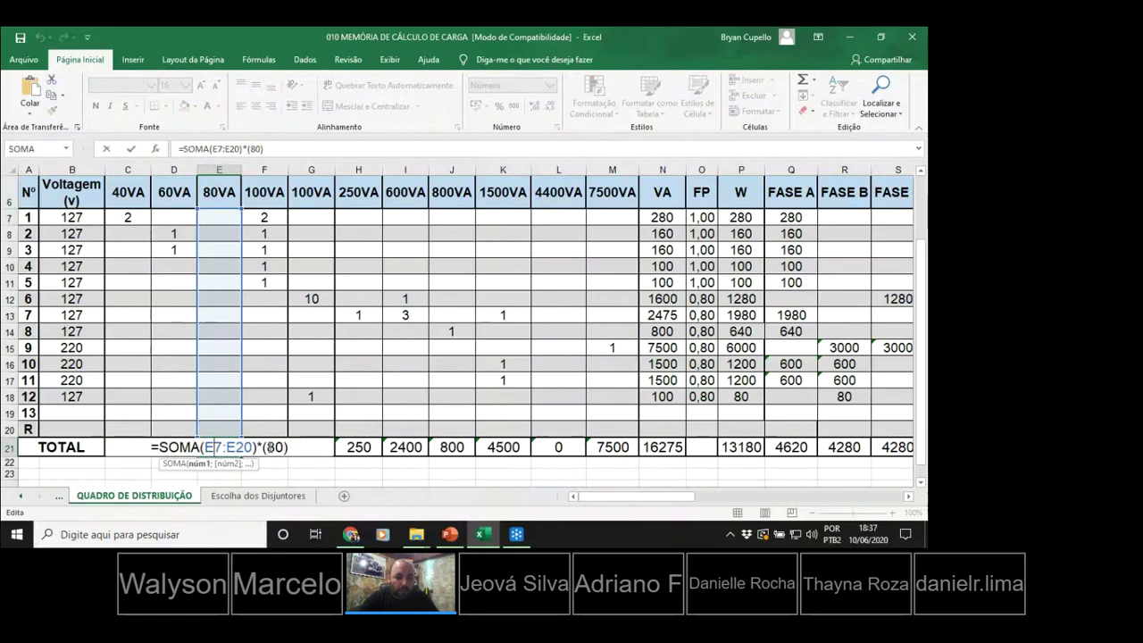
drag(270, 446, 285, 447)
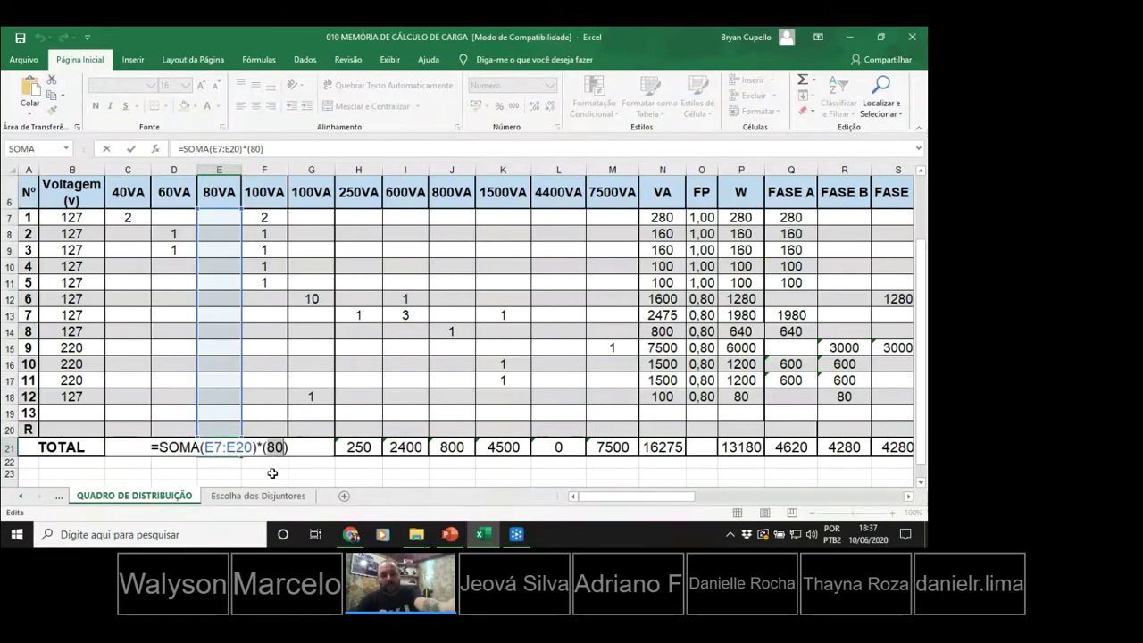
text(70)
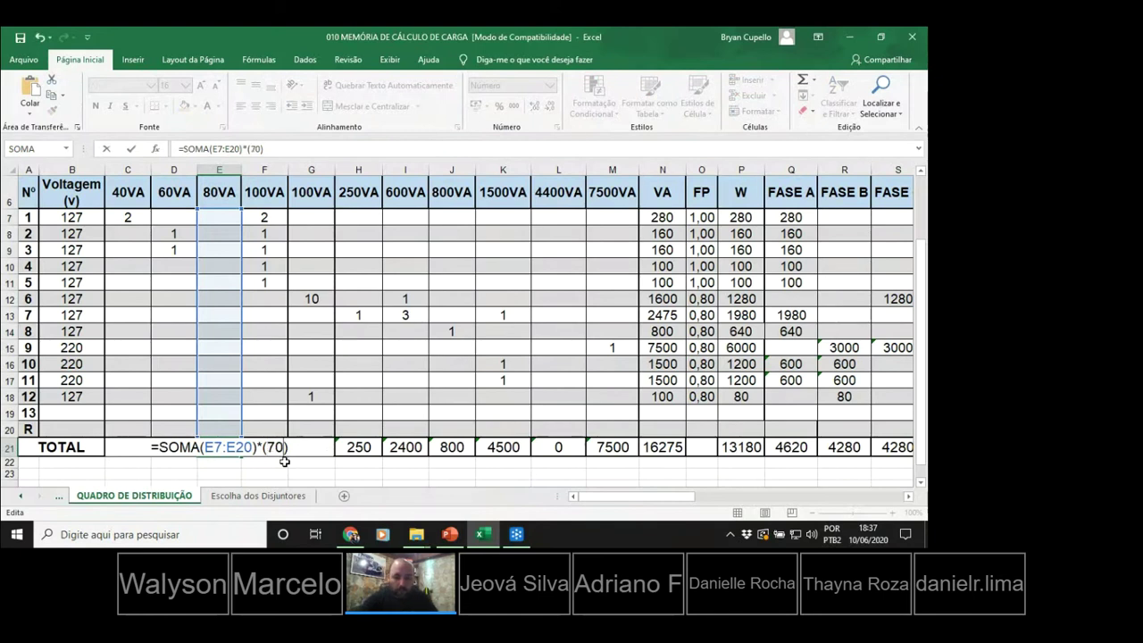
key(Left)
key(BackSpace)
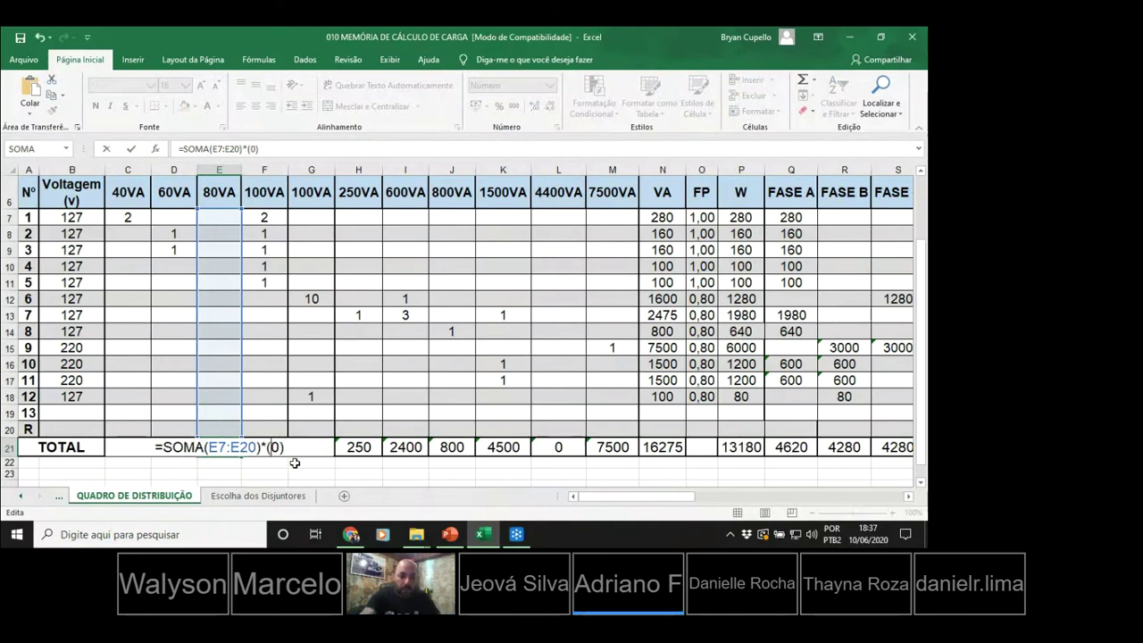
text(8)
key(ctrl+Return)
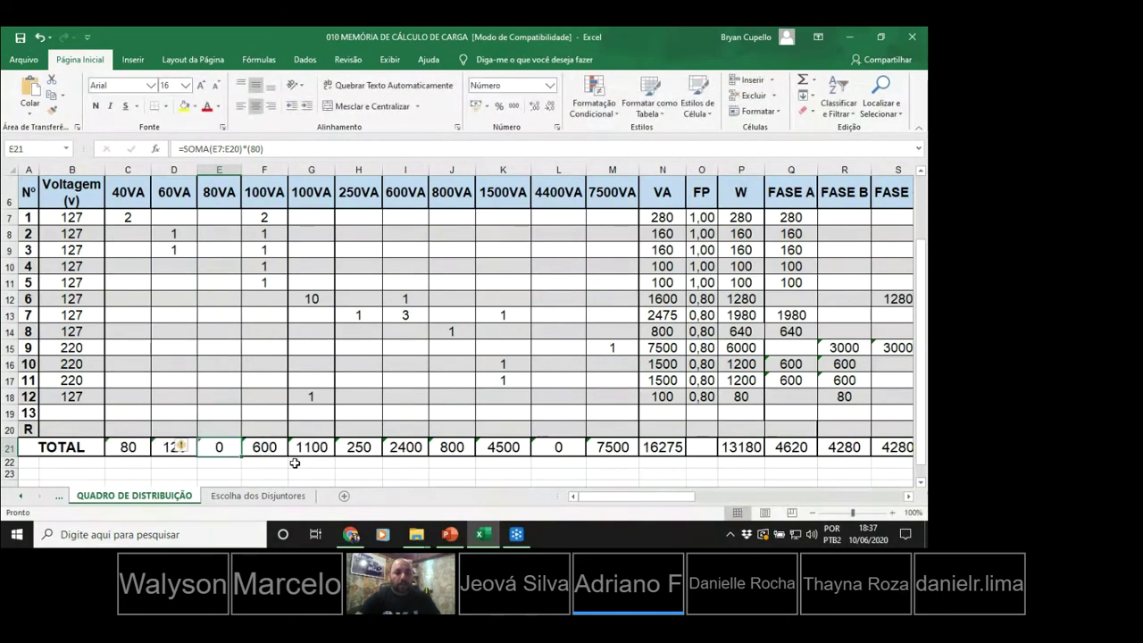
click(283, 472)
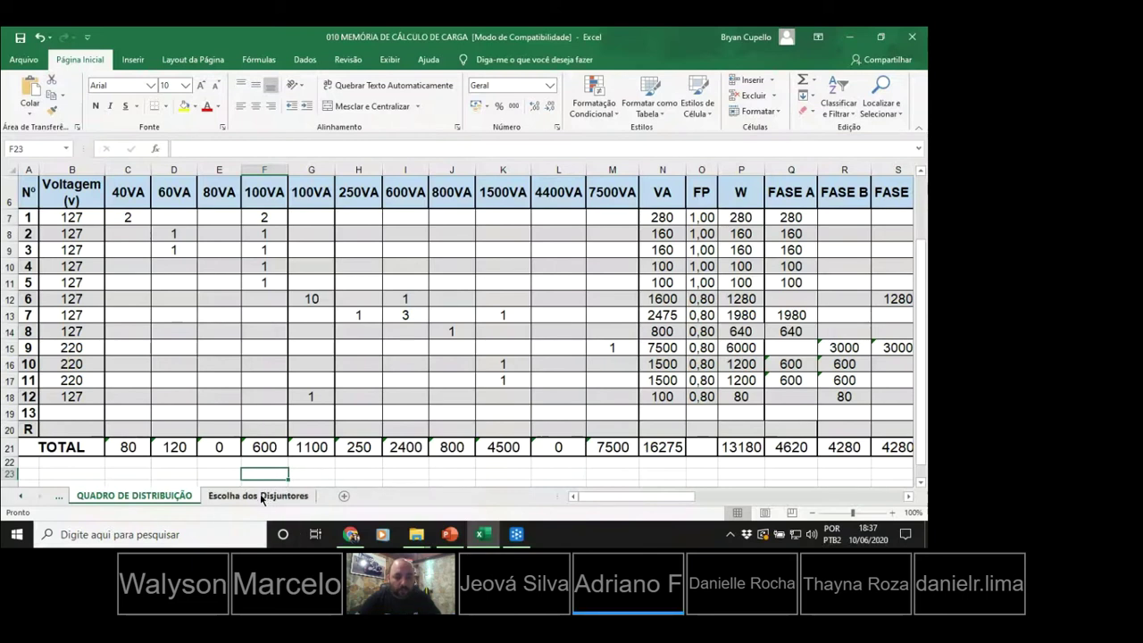
Return to the Escolha dos Disjuntores sheet and examine the Iluminação power formula in C5.
click(262, 497)
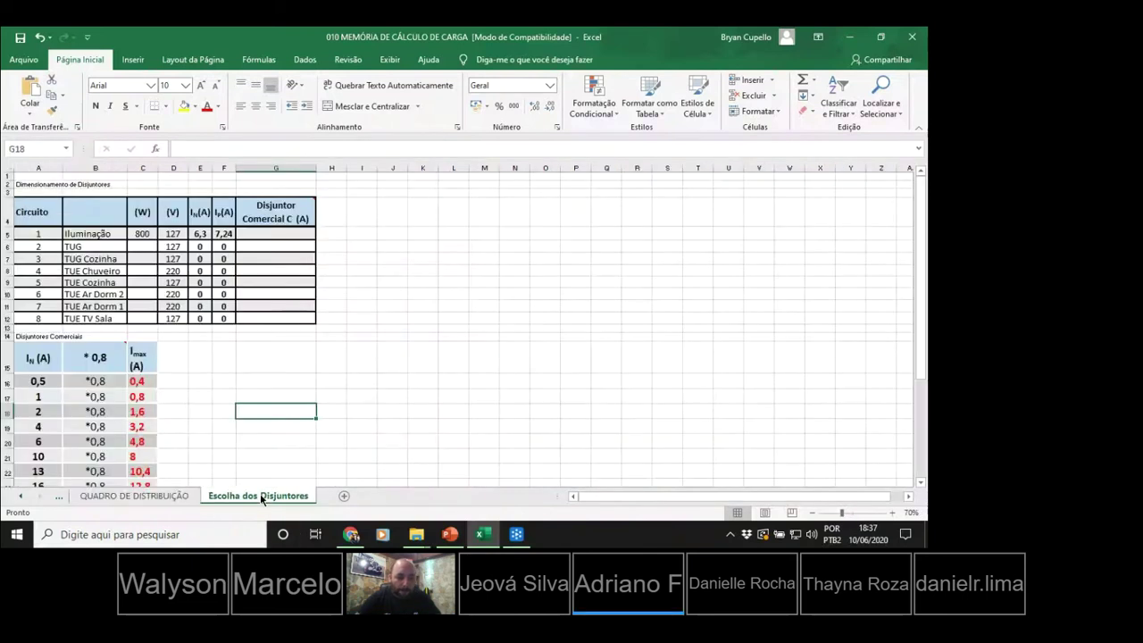
click(150, 234)
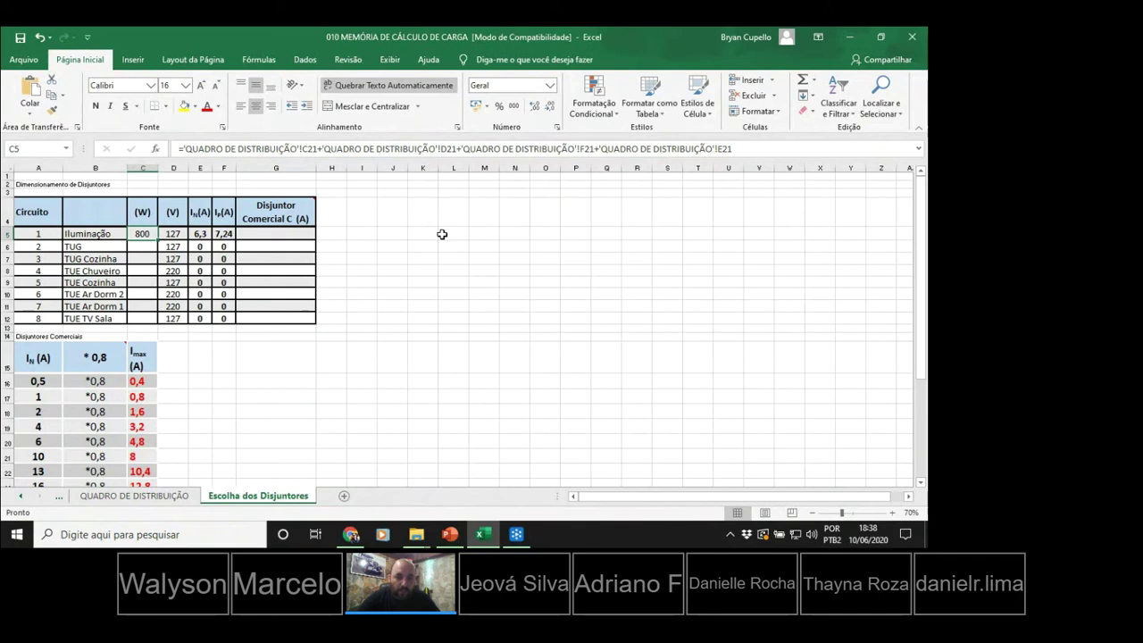
click(449, 236)
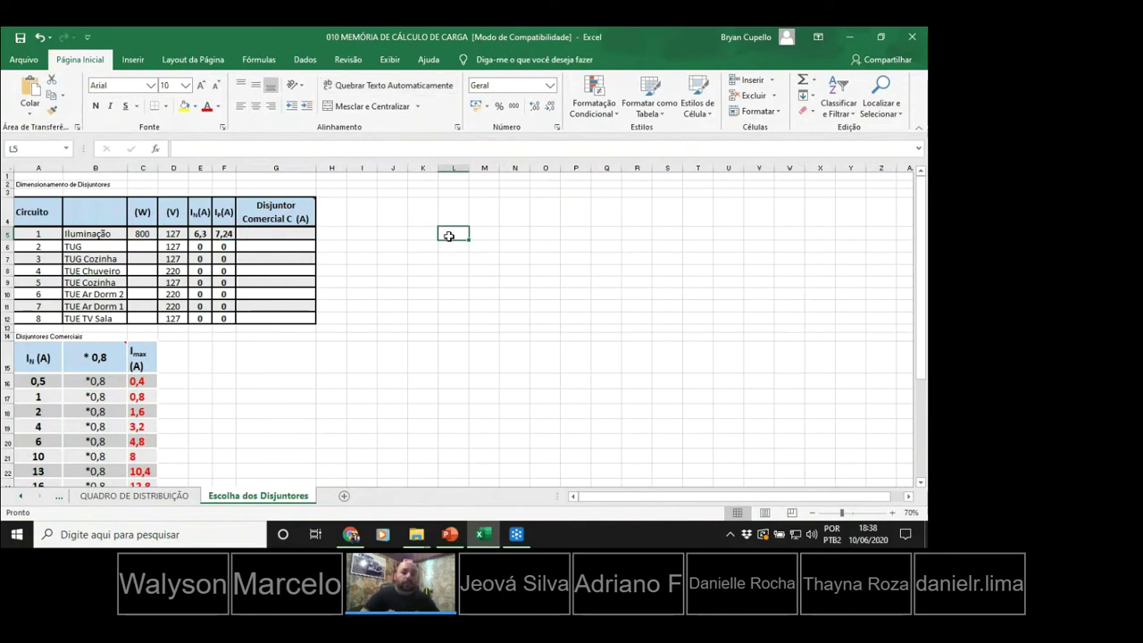
click(143, 235)
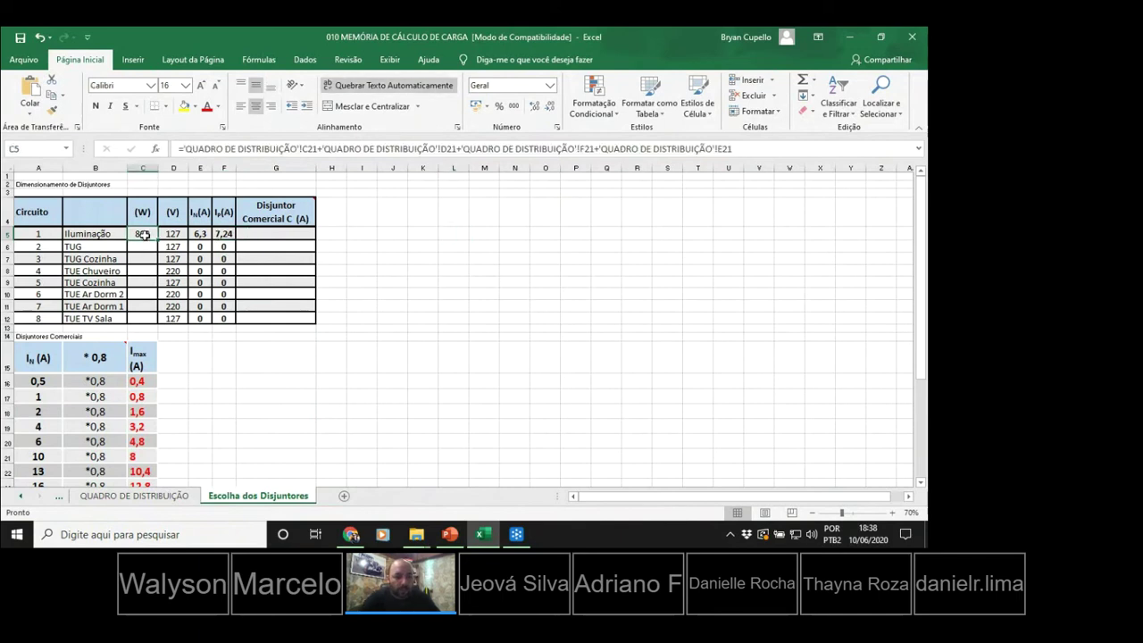
Demonstrate a cell link in the empty area by setting K5 to =L10 and entering 1 in L10.
click(422, 231)
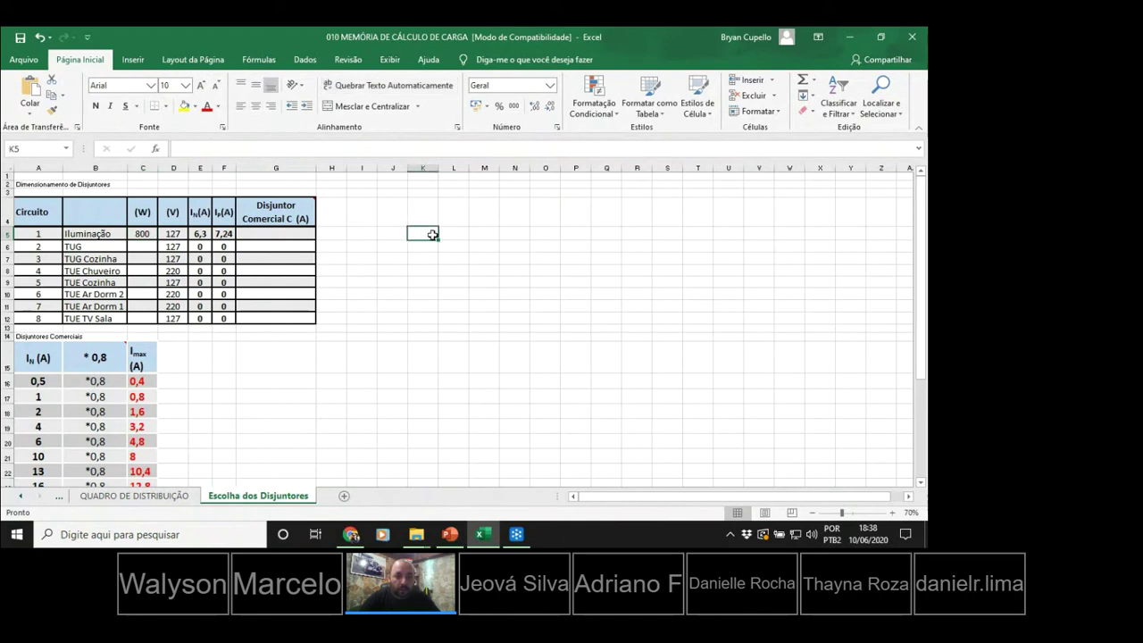
text(=)
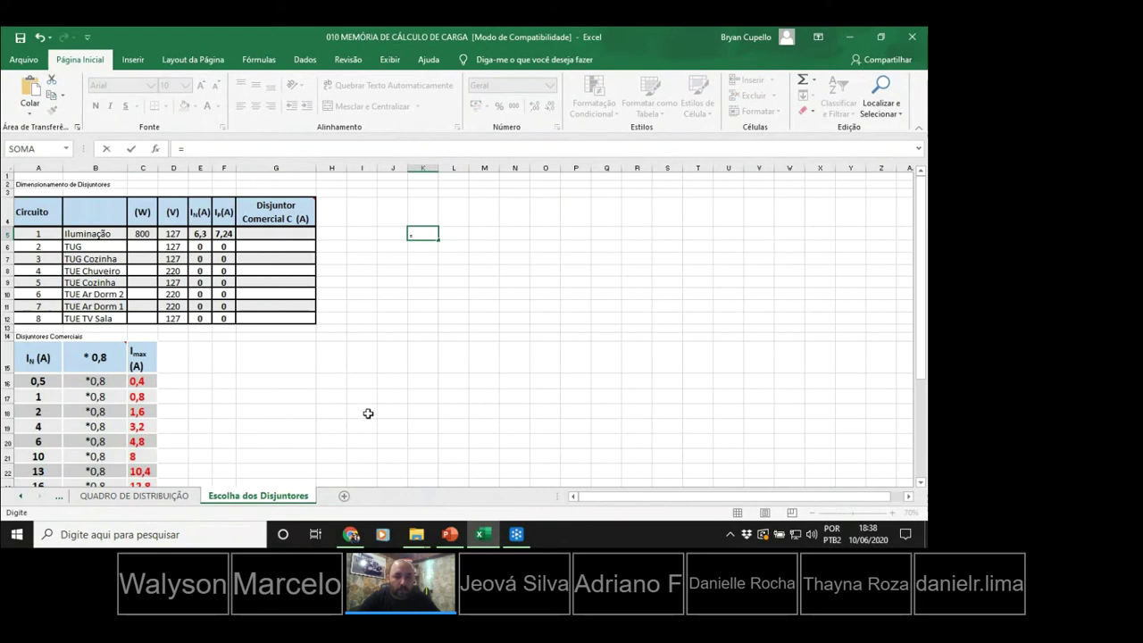
click(452, 294)
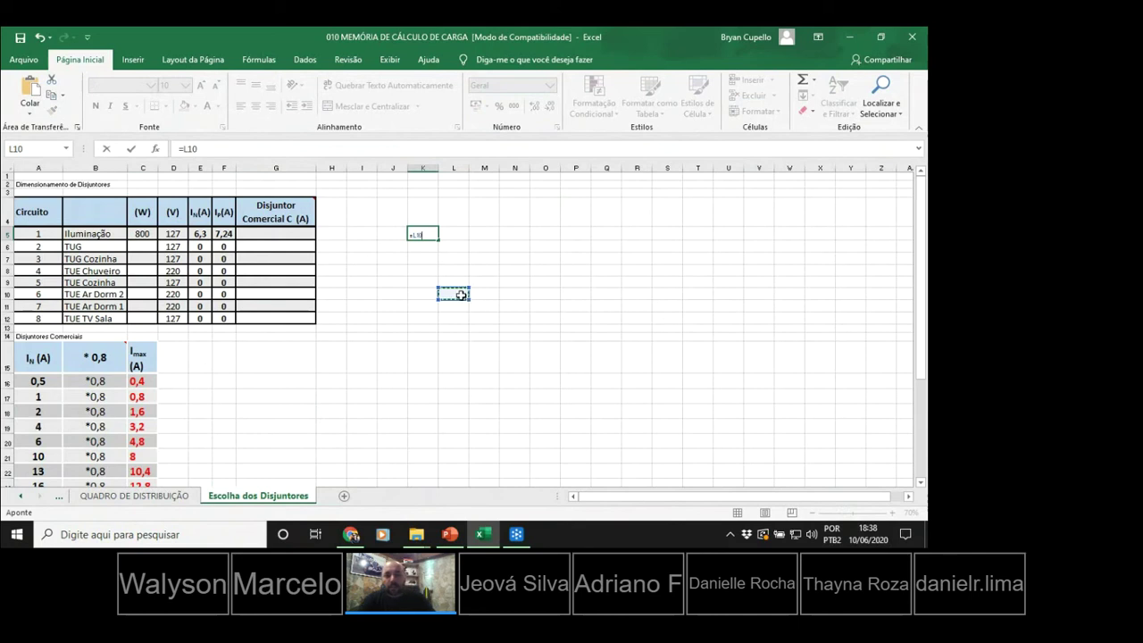
key(Return)
click(460, 294)
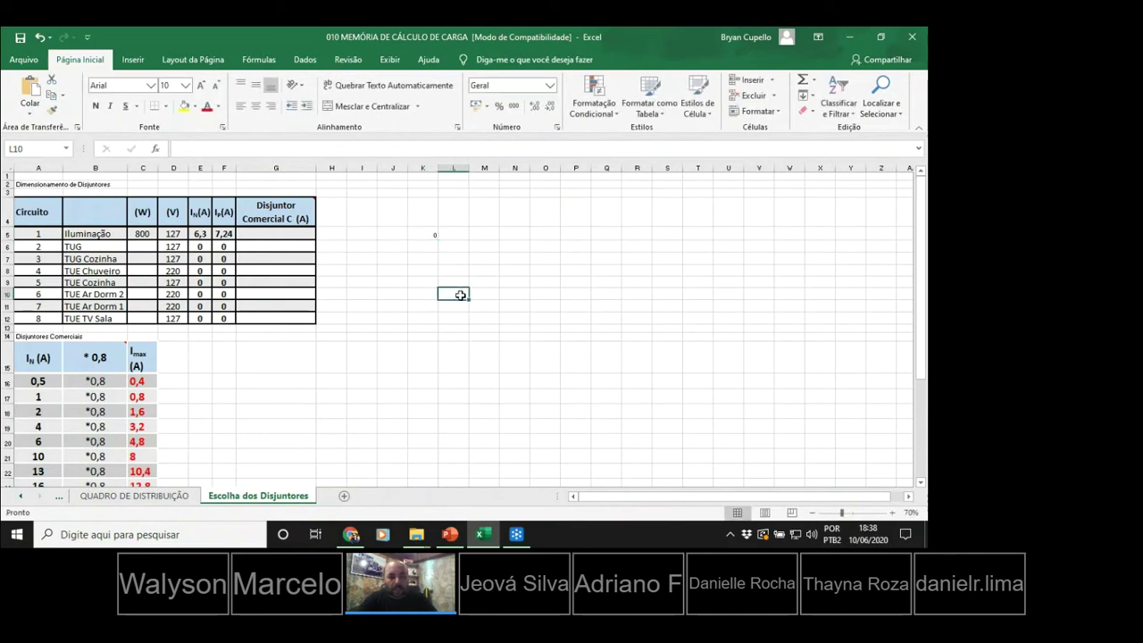
text(1)
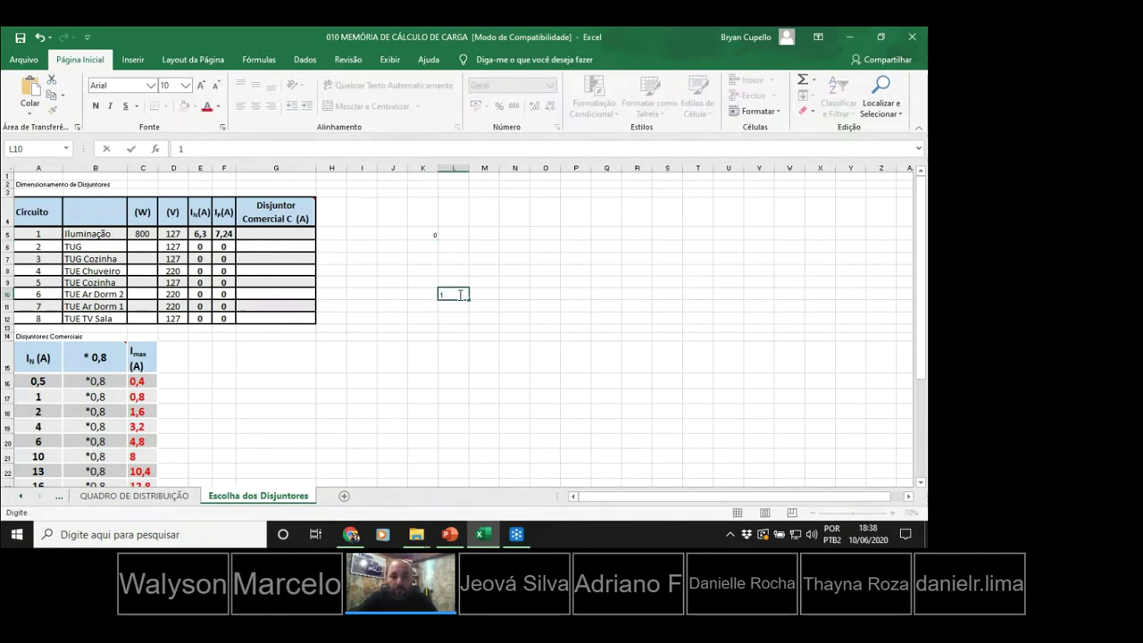
key(Return)
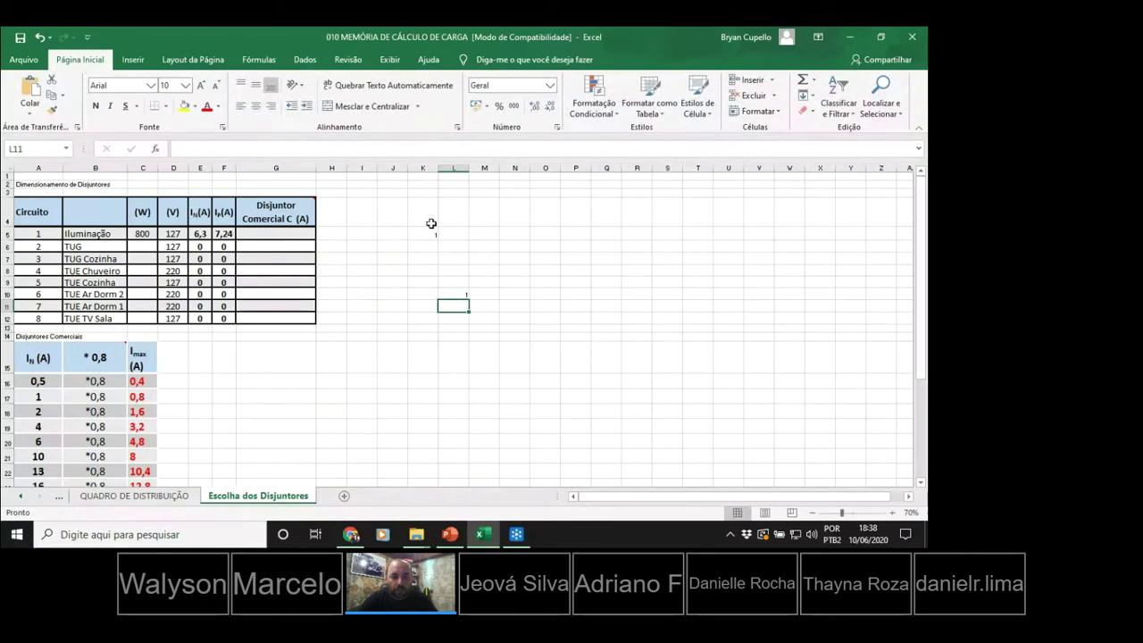
Clear the 1 from L10 and relink K5 to the 40VA total in C21 of the QUADRO DE DISTRIBUIÇÃO sheet.
key(ctrl+z)
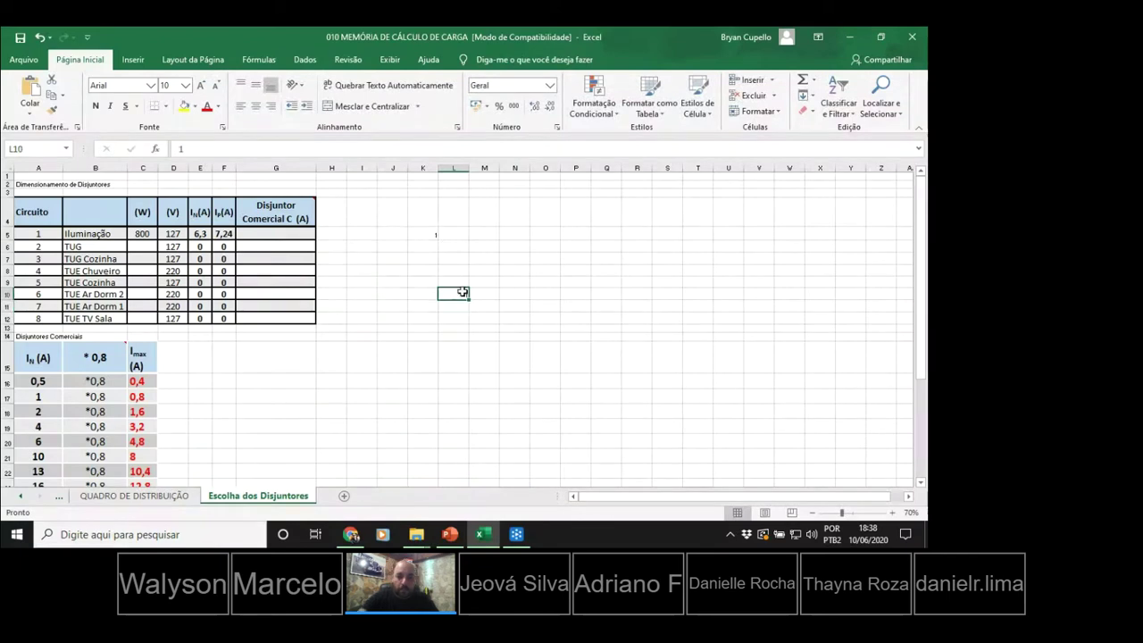
click(431, 232)
double_click(430, 232)
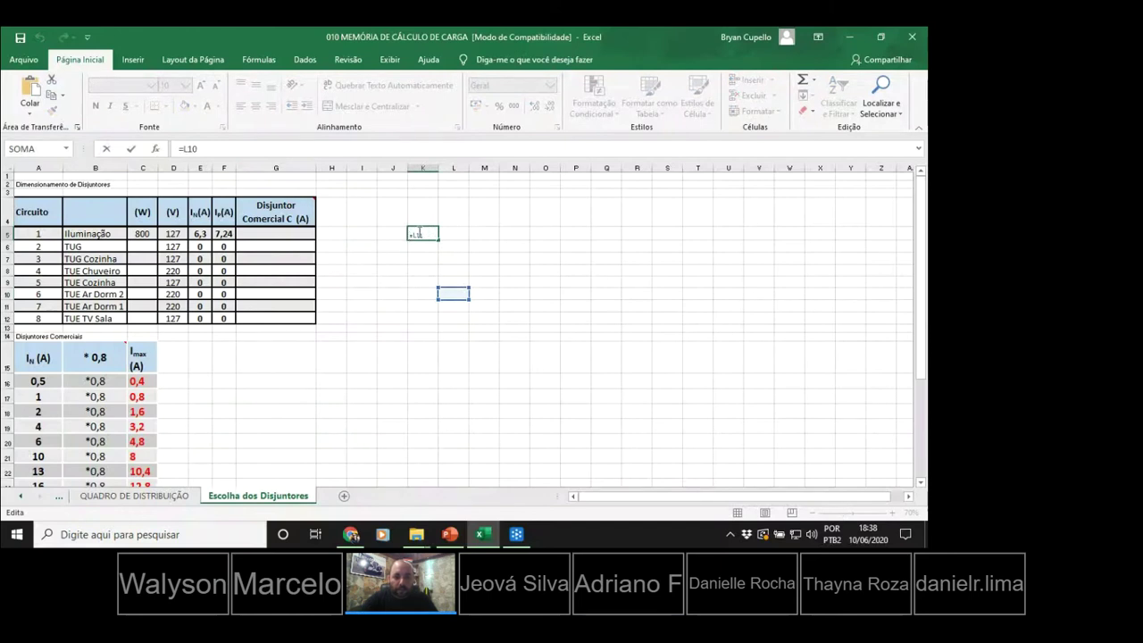
key(BackSpace)
key(BackSpace)
key(BackSpace)
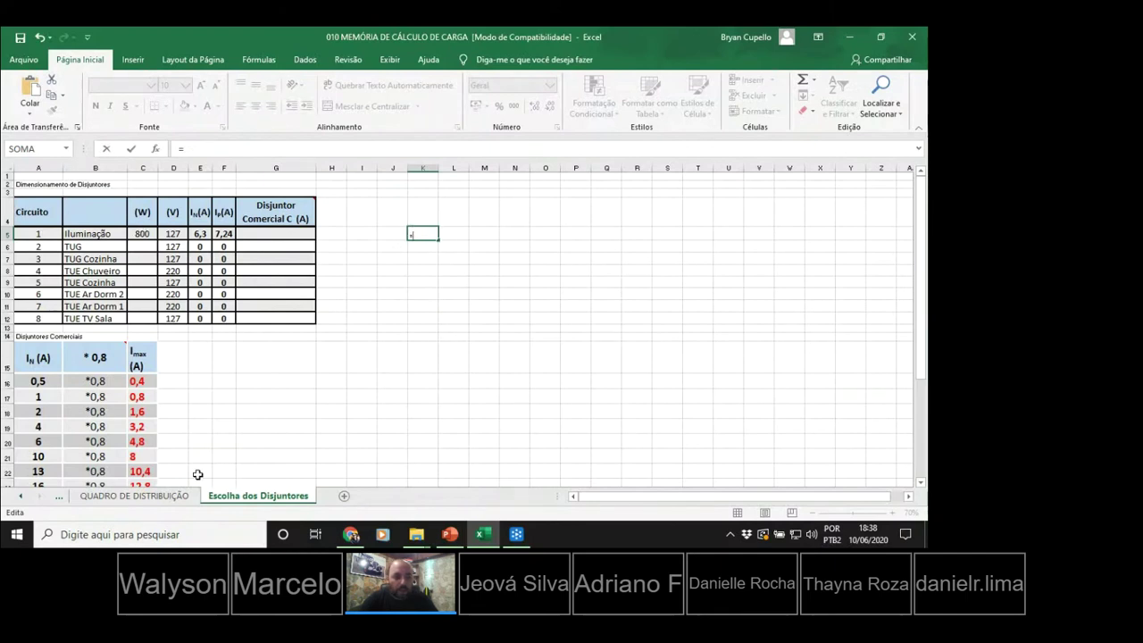
click(135, 498)
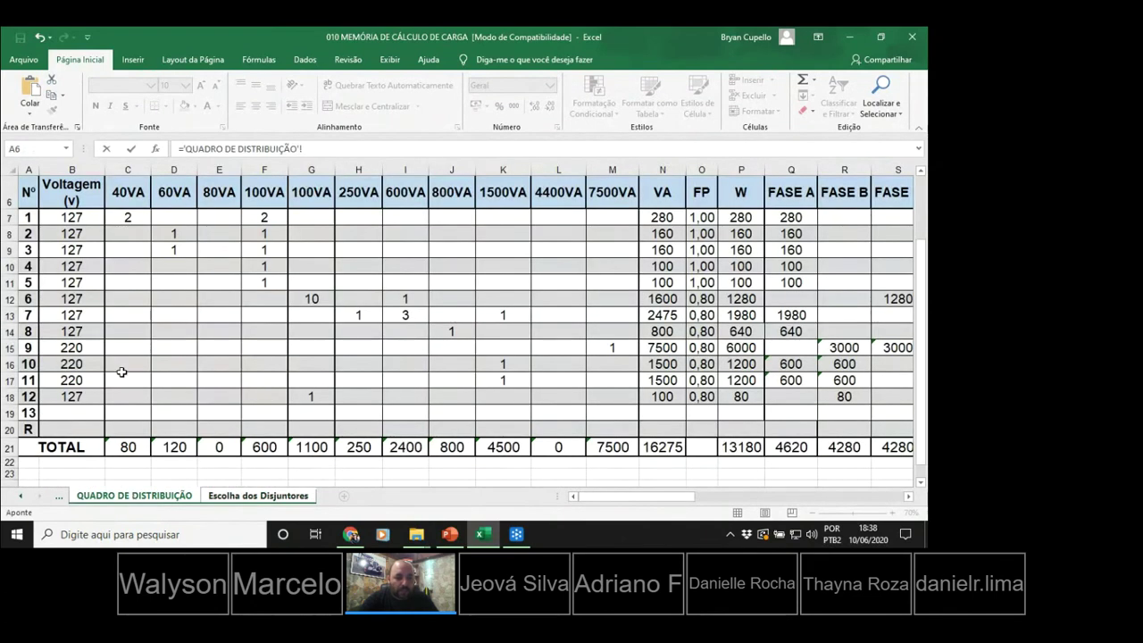
scroll(265, 447, up, 1)
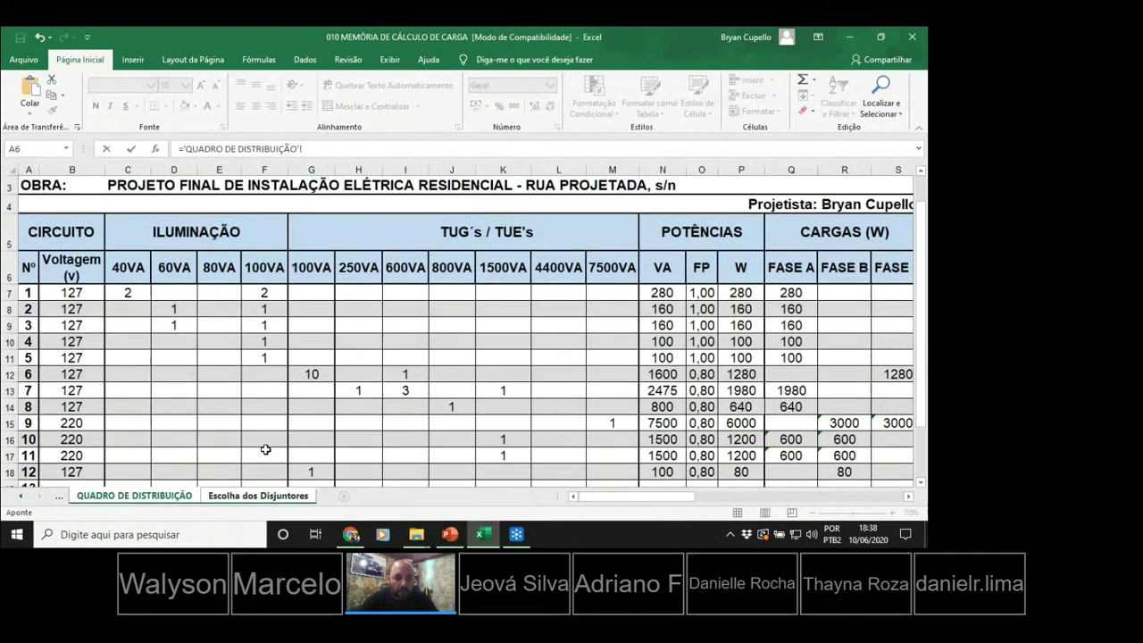
scroll(124, 446, down, 1)
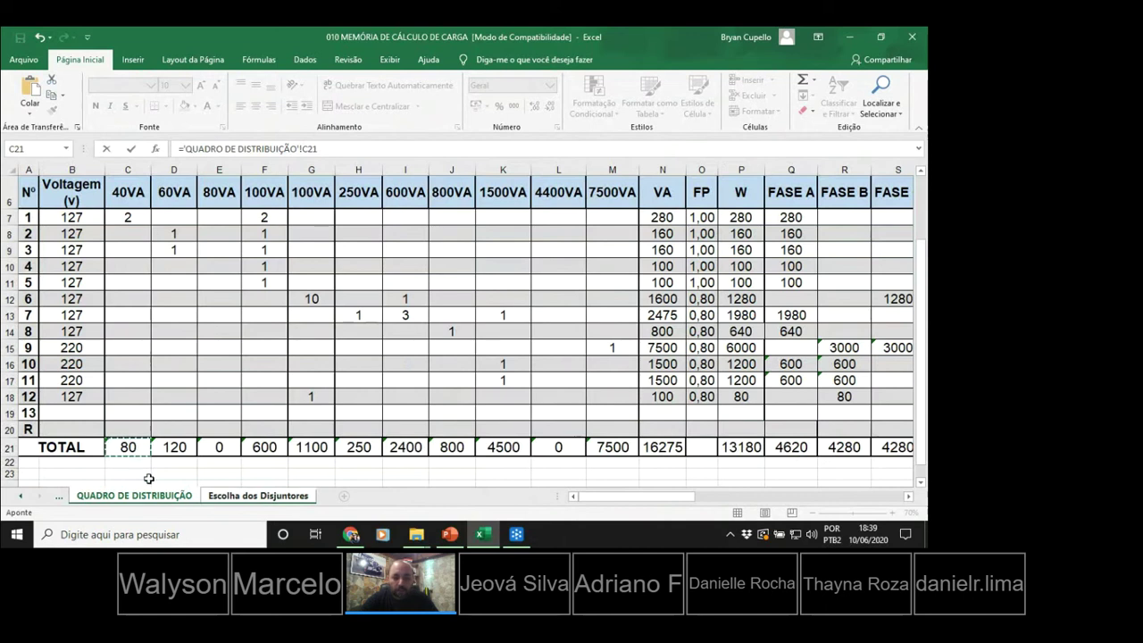
key(Return)
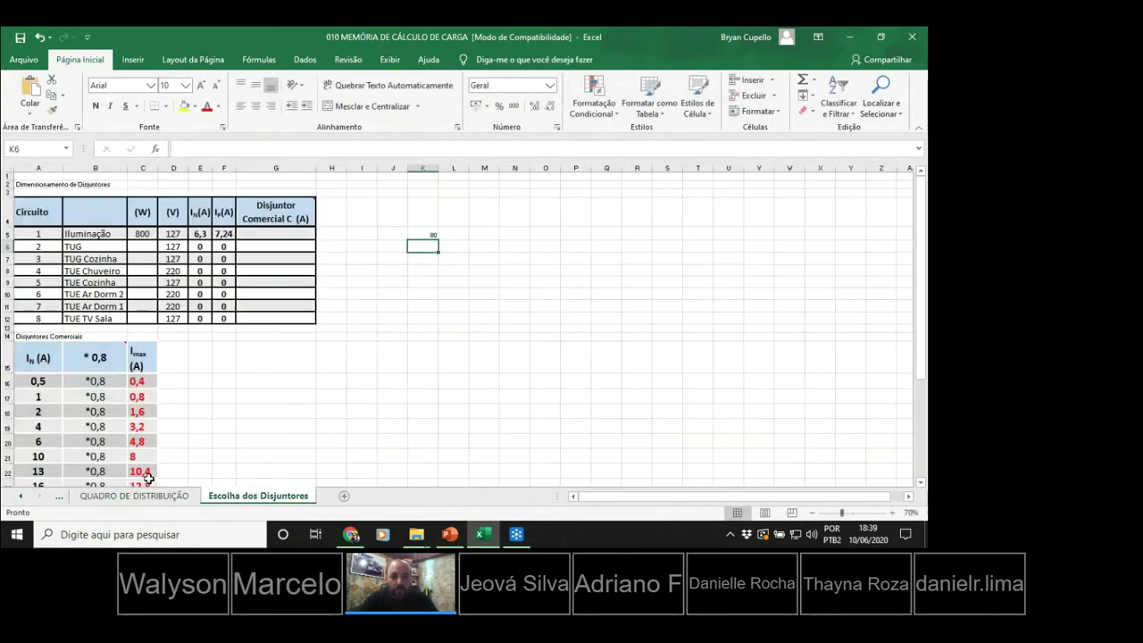
Extend the K5 formula by adding the 60VA total in D21 of the QUADRO DE DISTRIBUIÇÃO sheet.
double_click(435, 236)
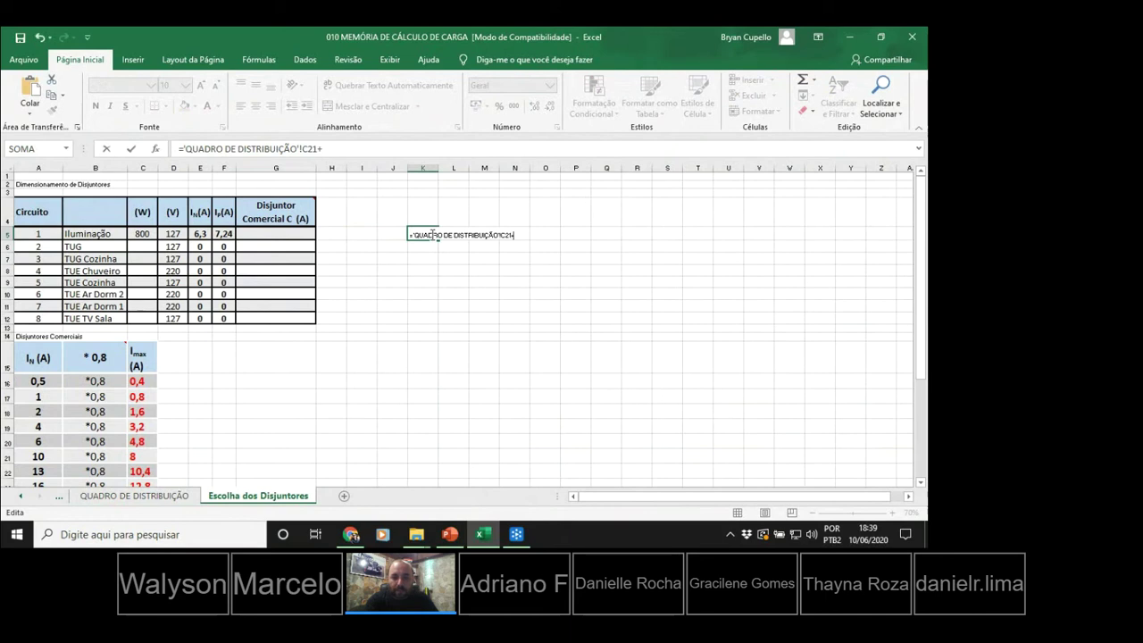
click(144, 503)
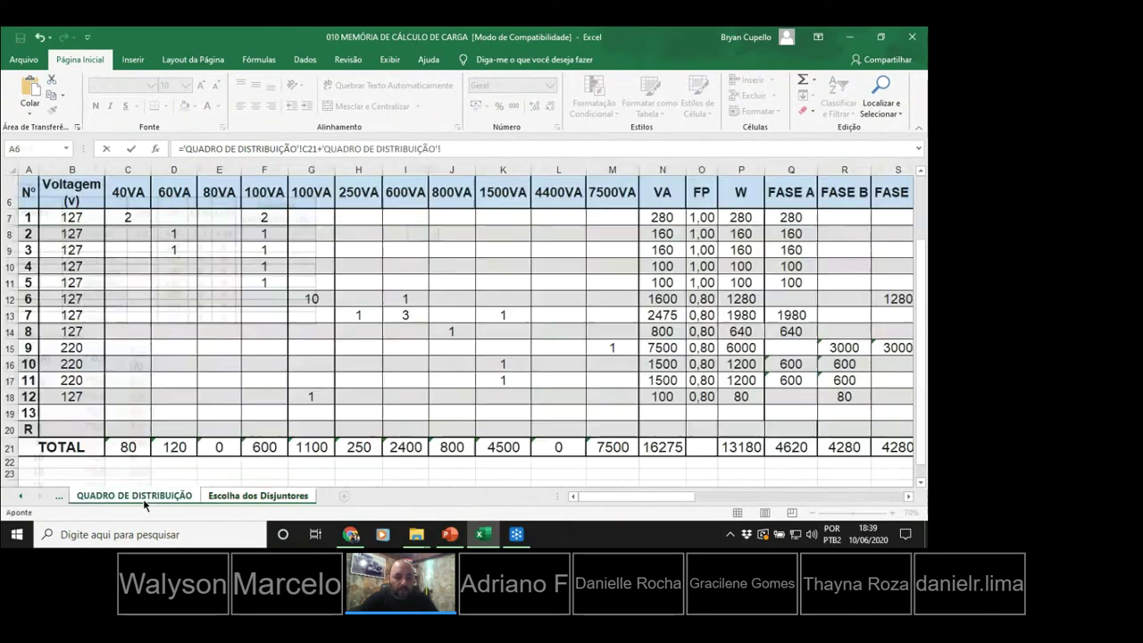
click(176, 449)
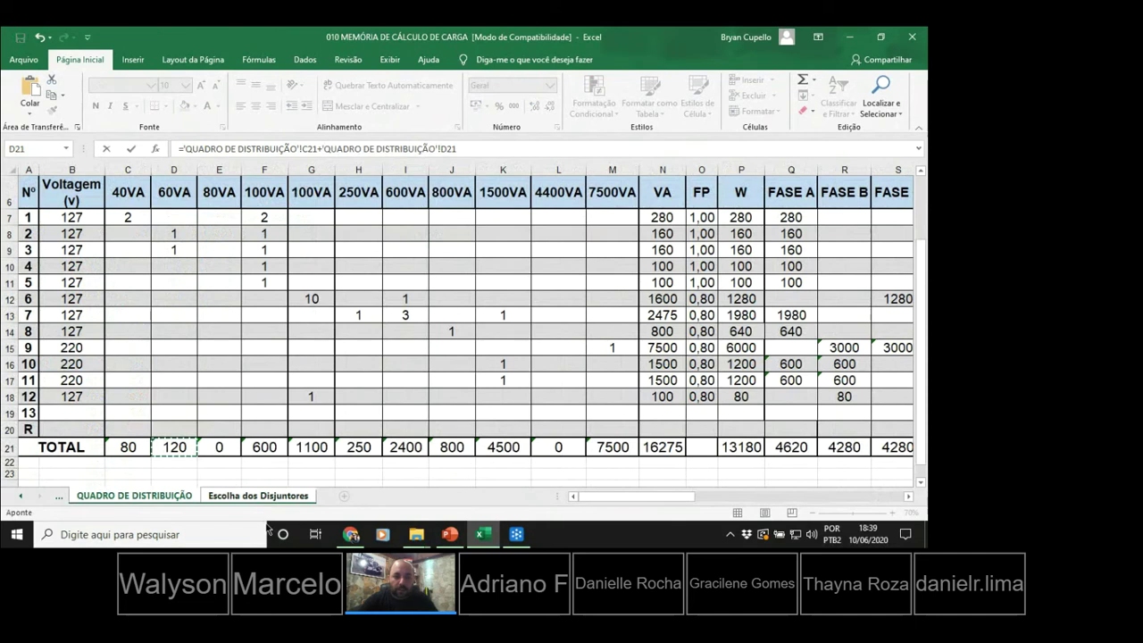
key(Return)
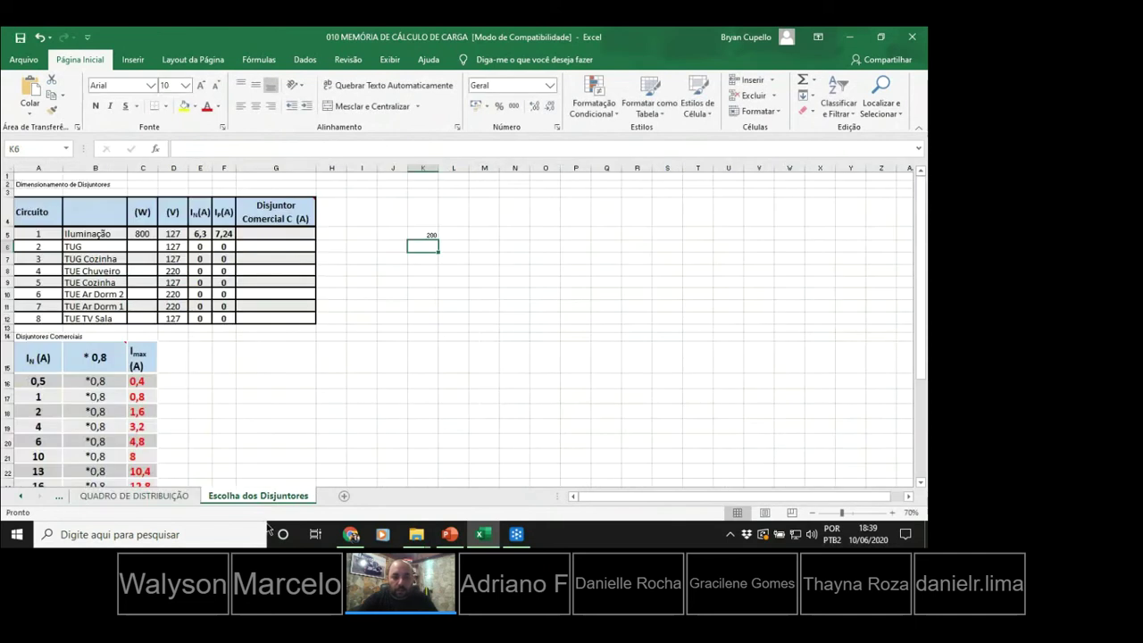
Add the 80VA total in E21 of the QUADRO DE DISTRIBUIÇÃO sheet to the K5 sum.
double_click(430, 235)
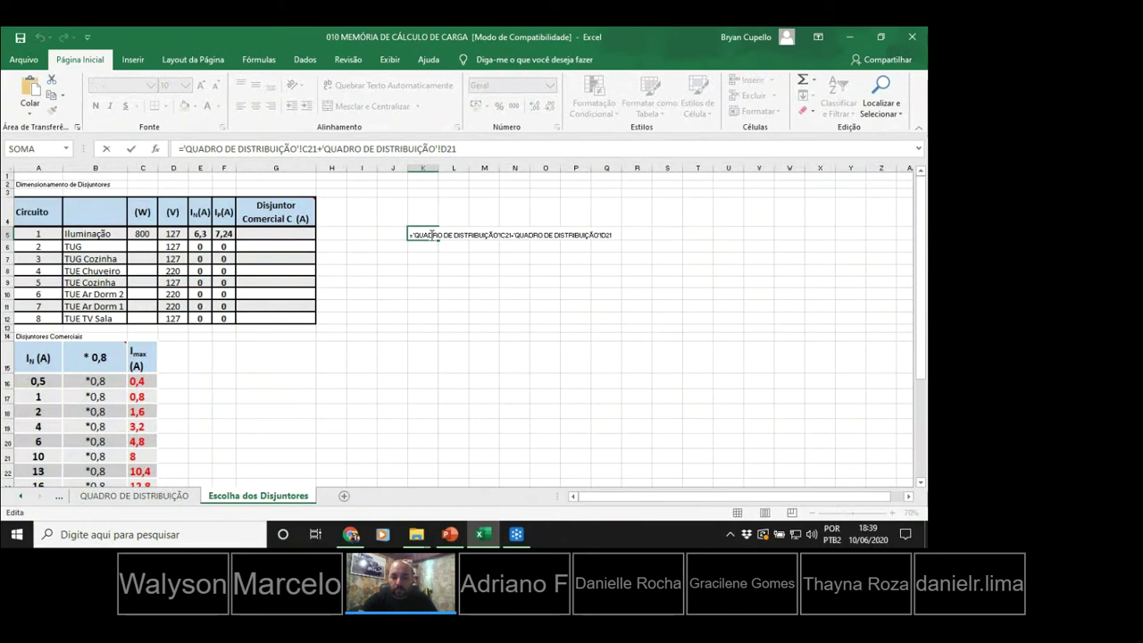
text(+)
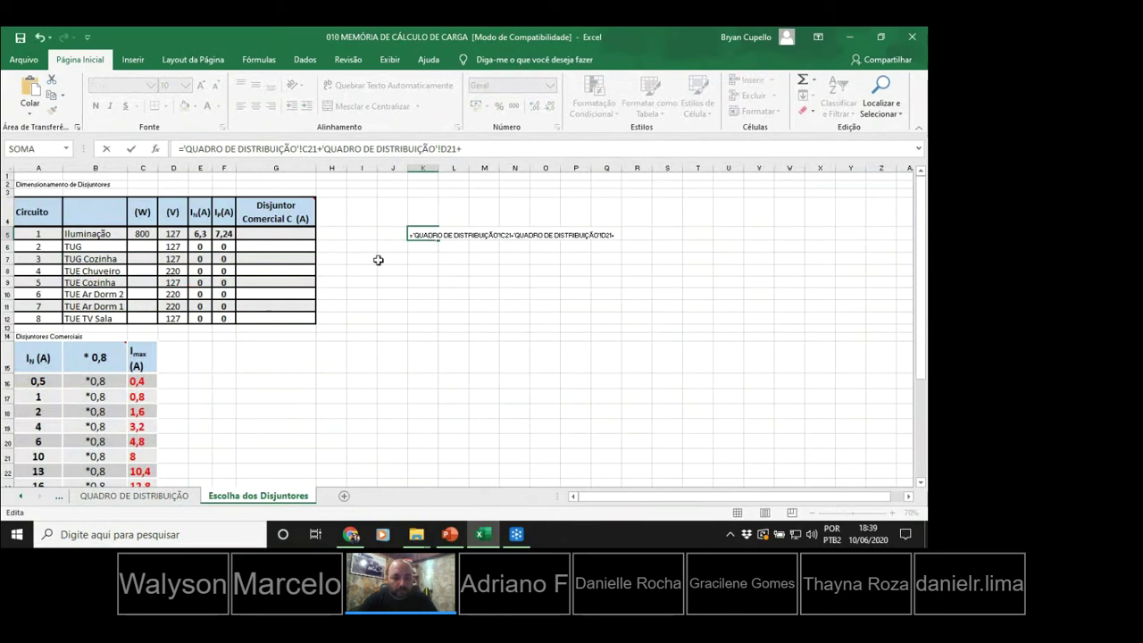
click(139, 496)
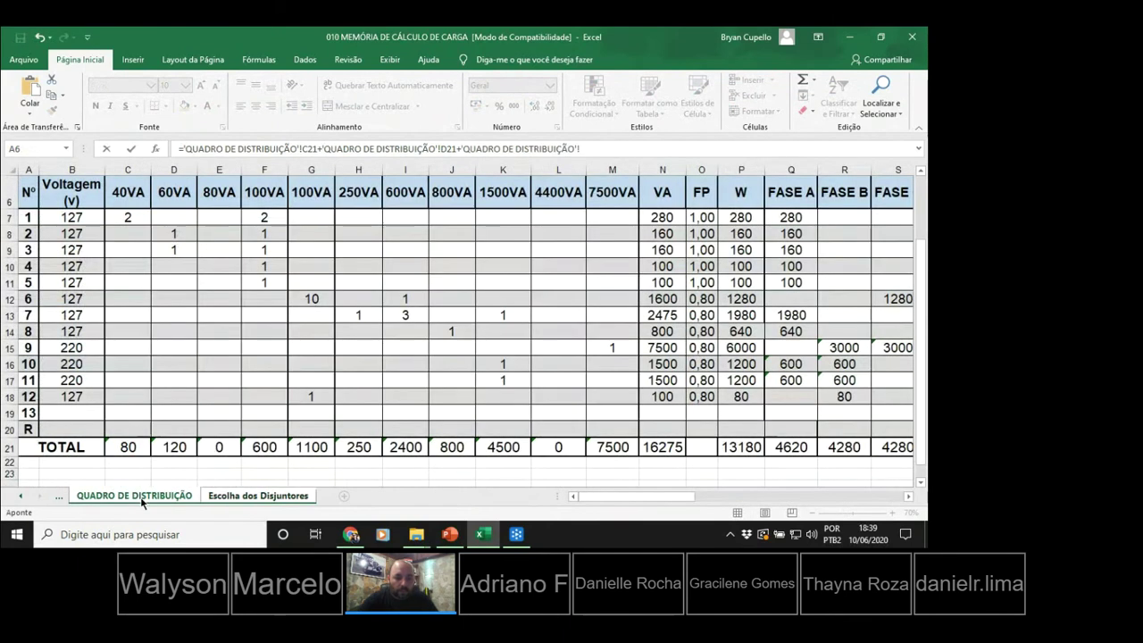
click(227, 446)
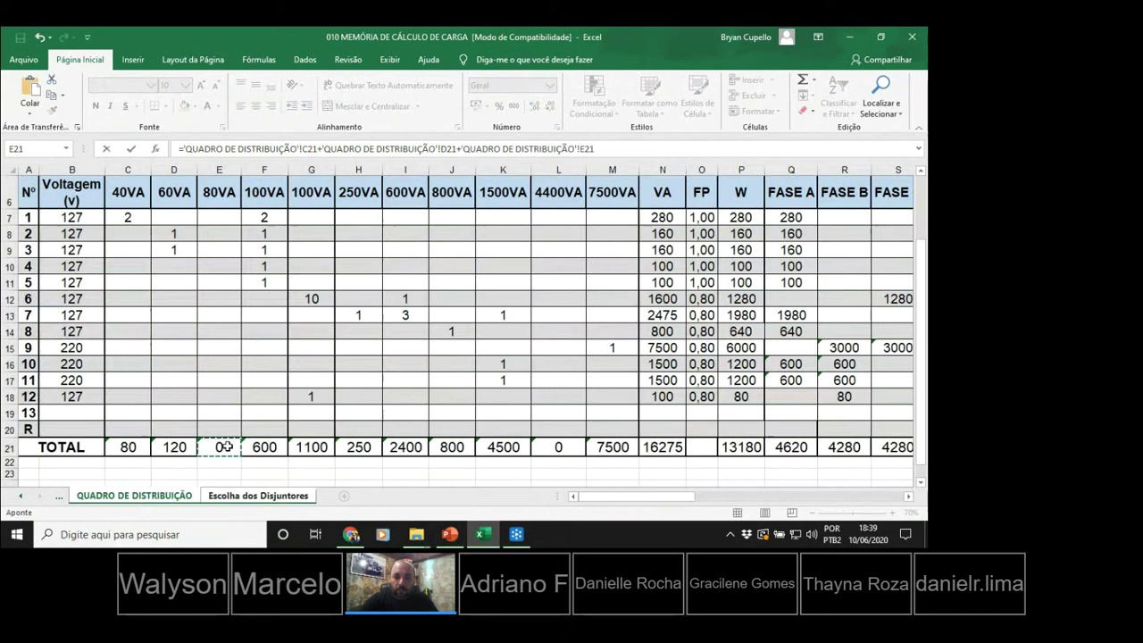
key(Return)
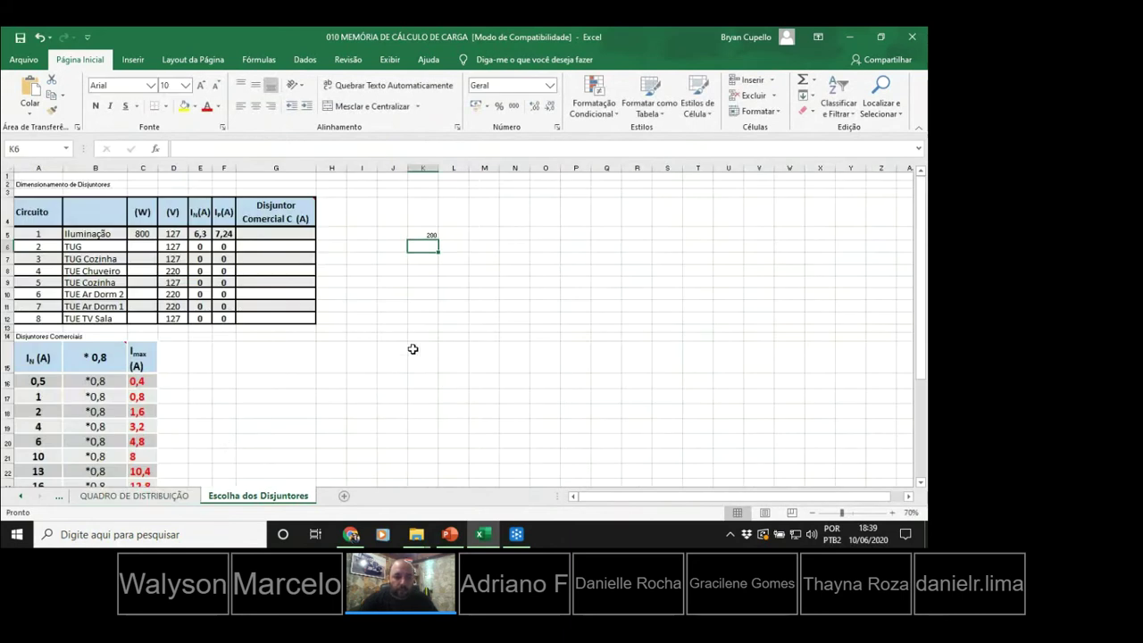
Complete the K5 sum with the 100VA lighting total in F21 of QUADRO DE DISTRIBUIÇÃO, and clear the demonstration formula from K5.
double_click(433, 234)
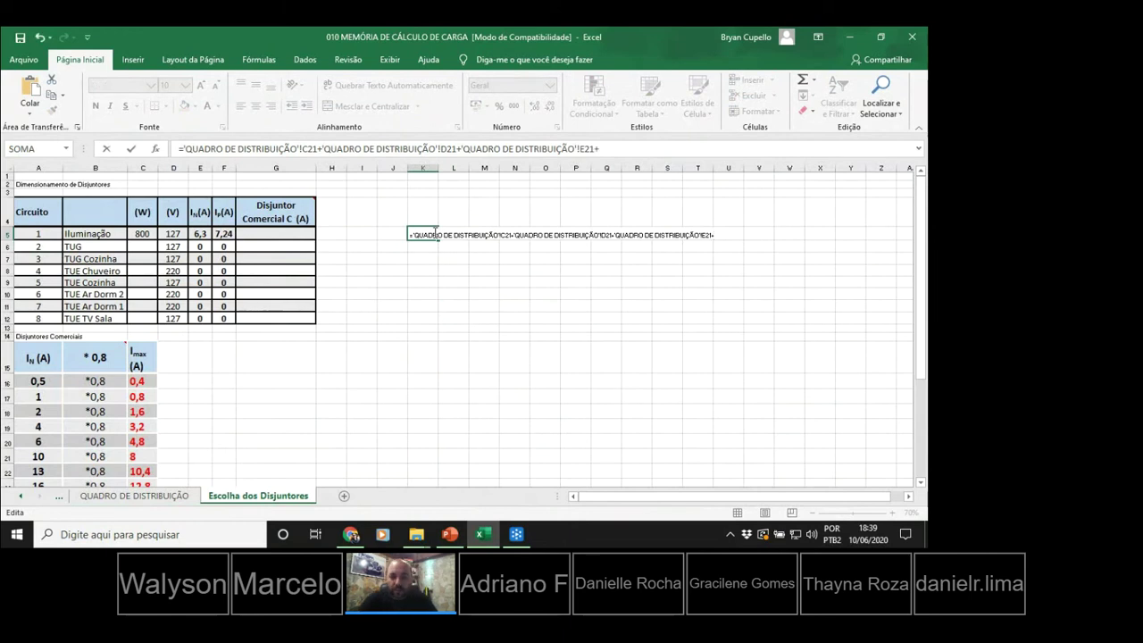
click(169, 496)
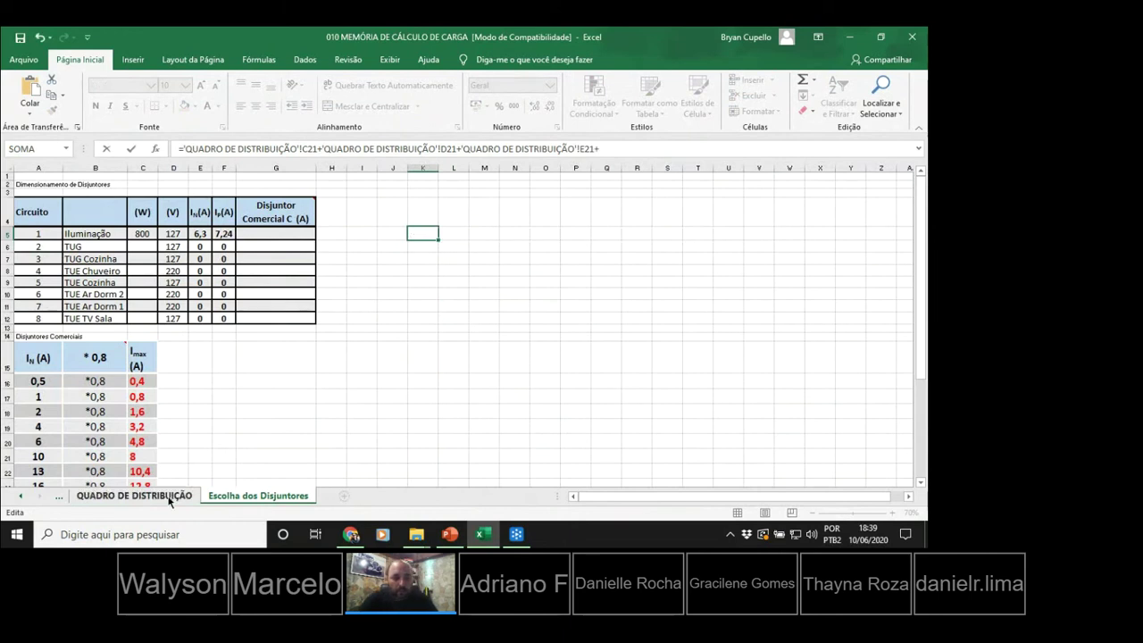
click(258, 447)
key(Return)
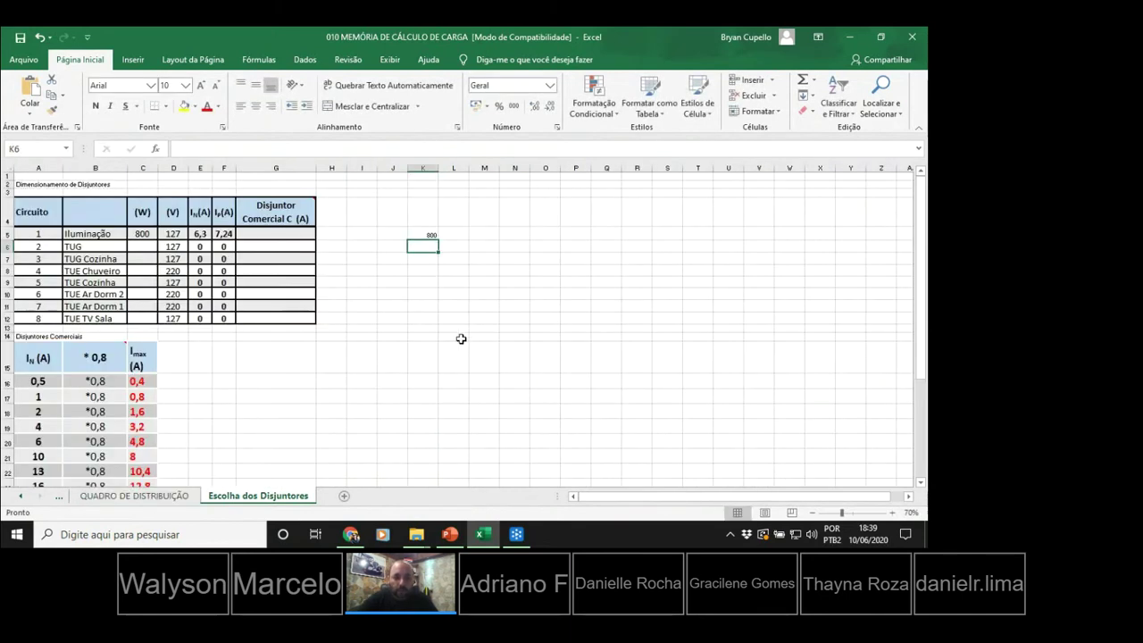
click(433, 234)
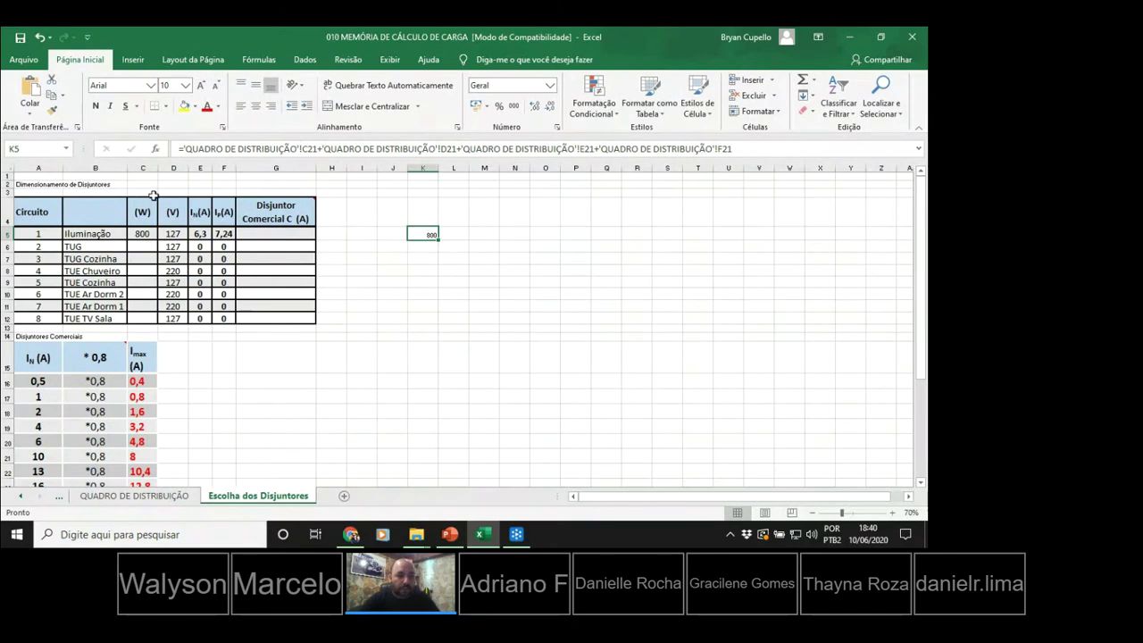
key(Delete)
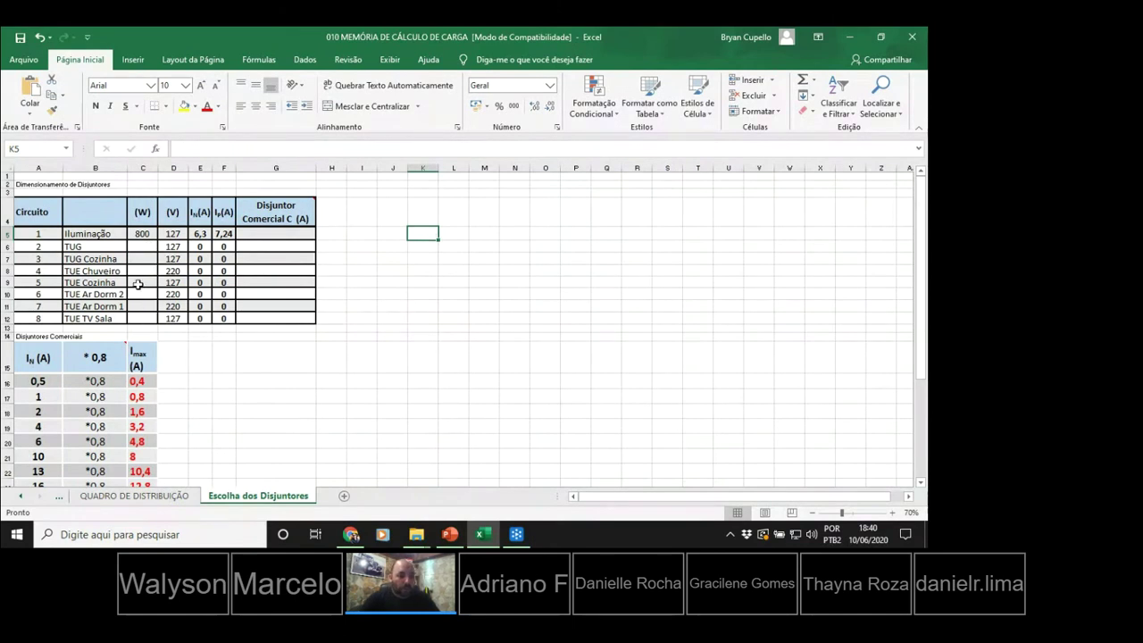
Examine the TUG's circuit in row 12 of the QUADRO DE DISTRIBUIÇÃO sheet, including the W power formula in P12.
click(83, 249)
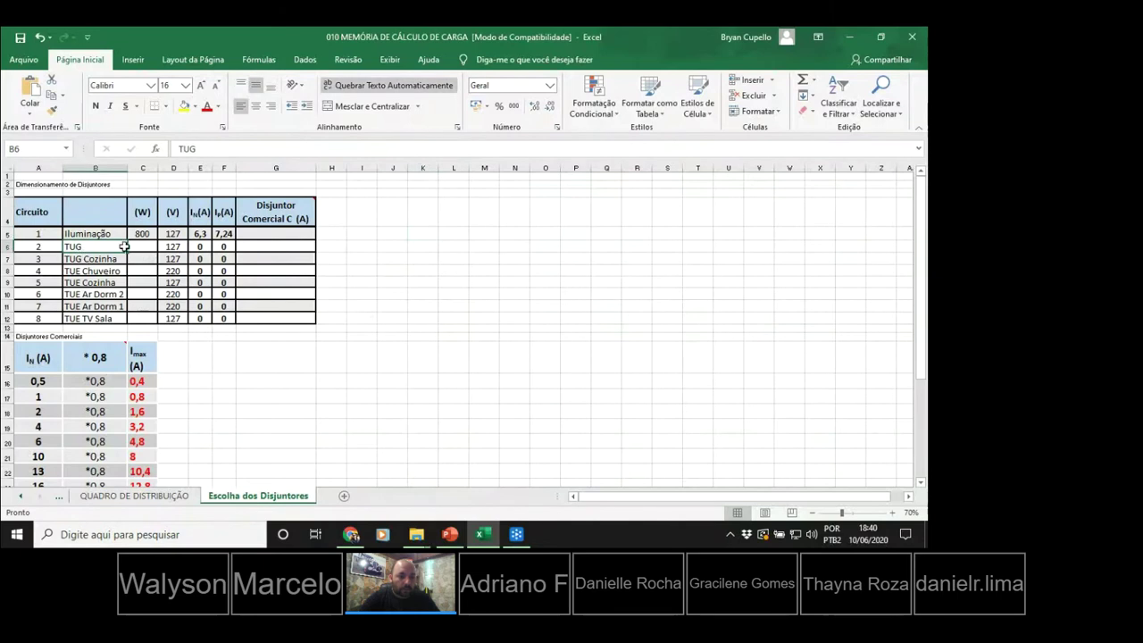
click(148, 246)
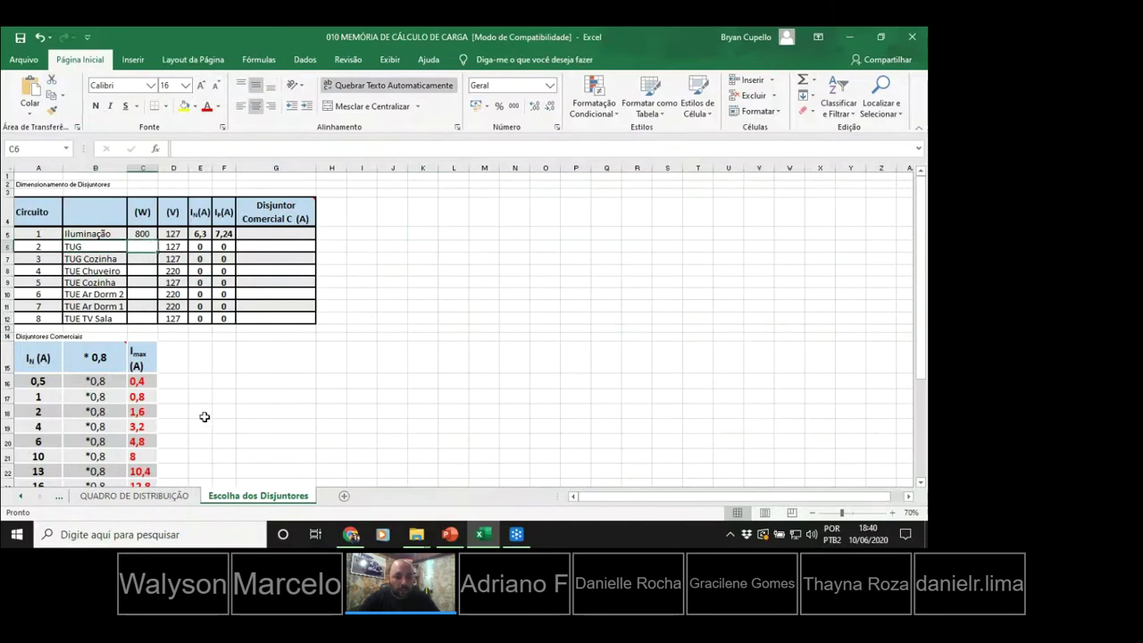
click(180, 498)
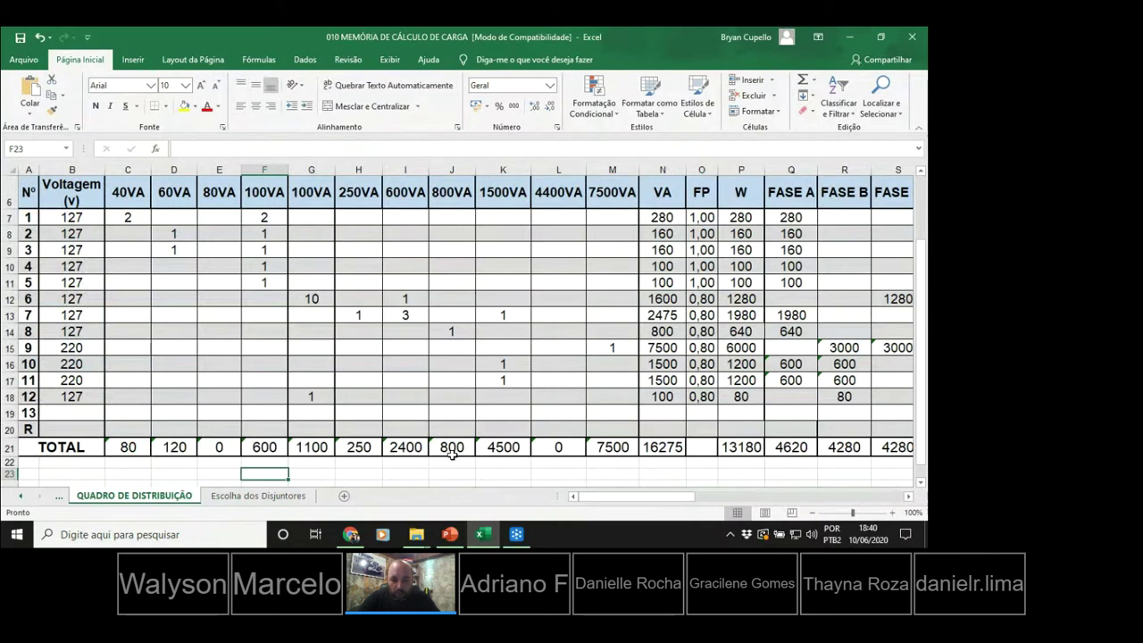
drag(676, 497, 781, 498)
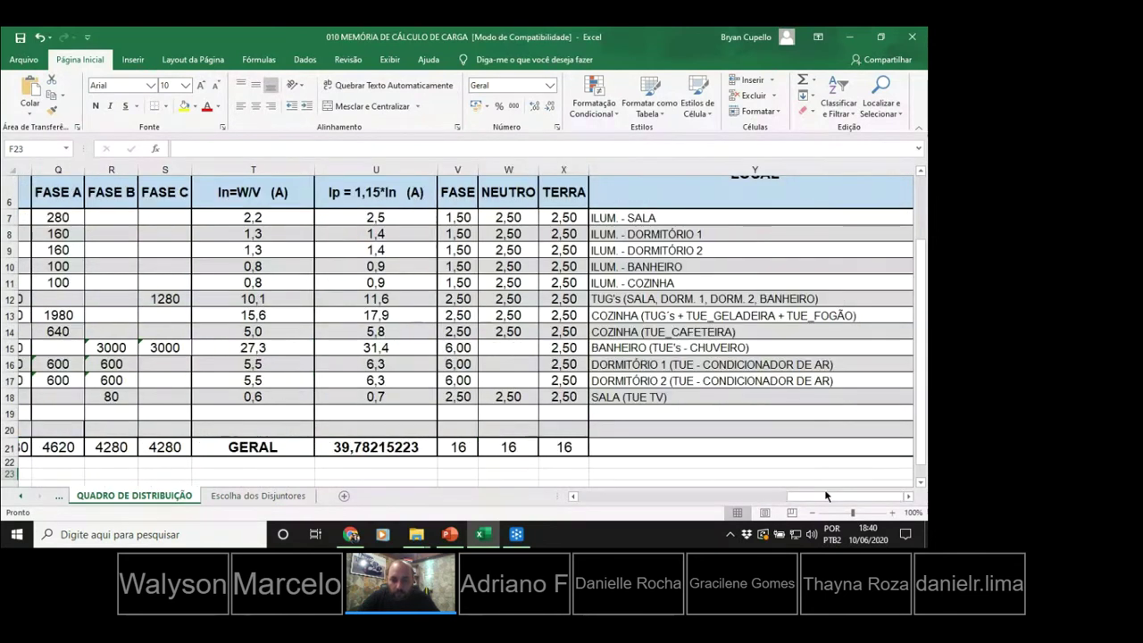
click(668, 299)
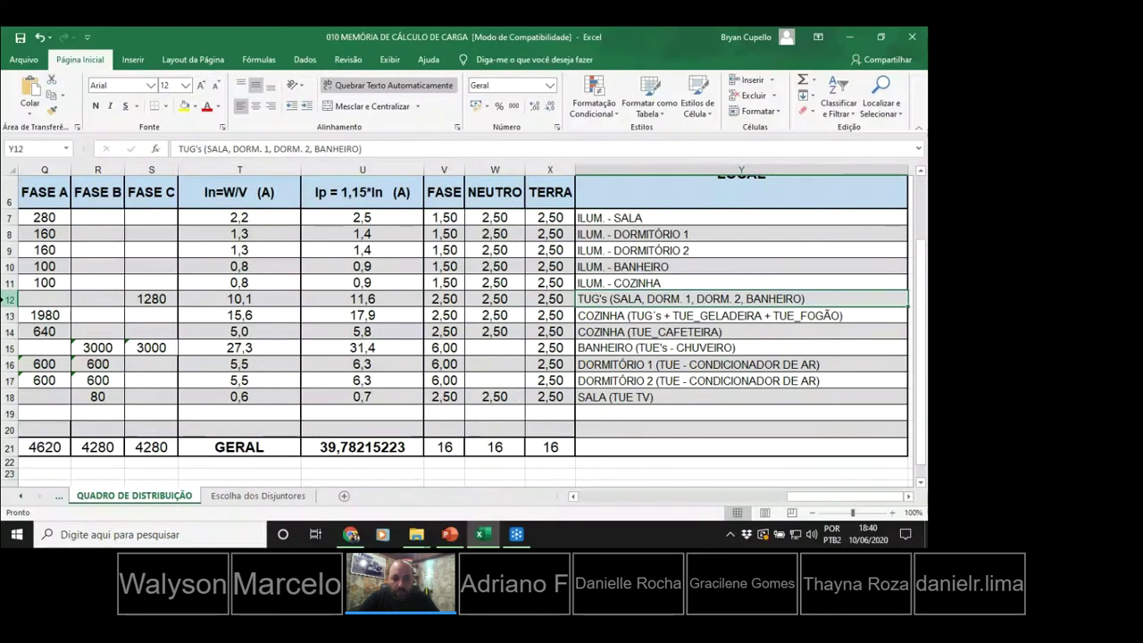
key(Left)
key(Left)
key(Left)
key(Left)
key(Left)
key(Left)
key(Left)
key(Left)
key(Left)
key(Left)
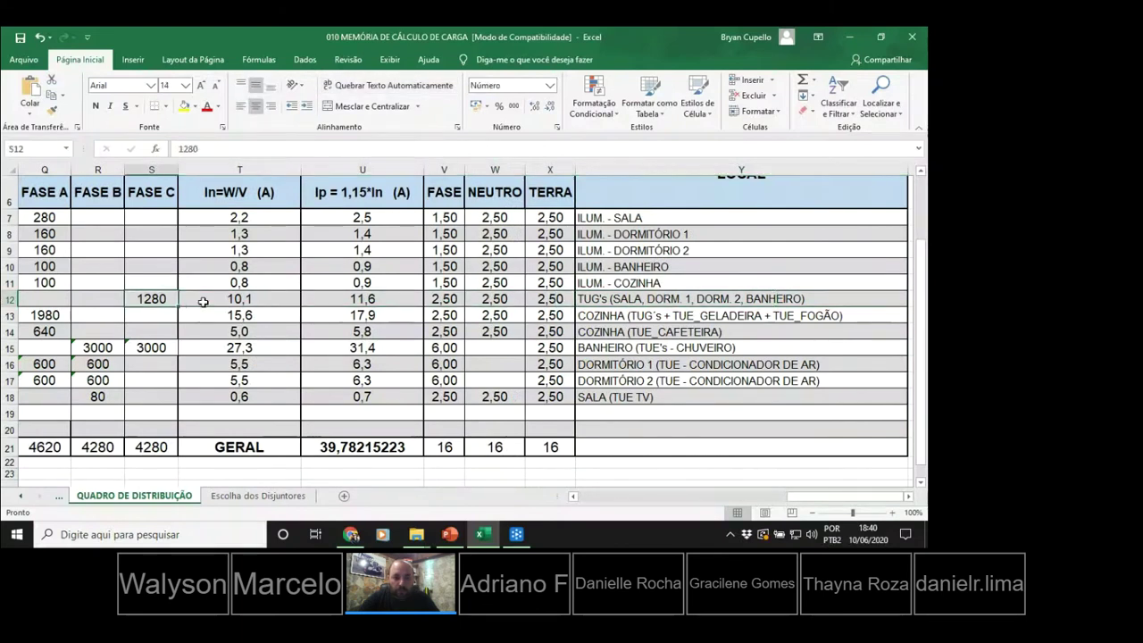
scroll(204, 302, left, 2)
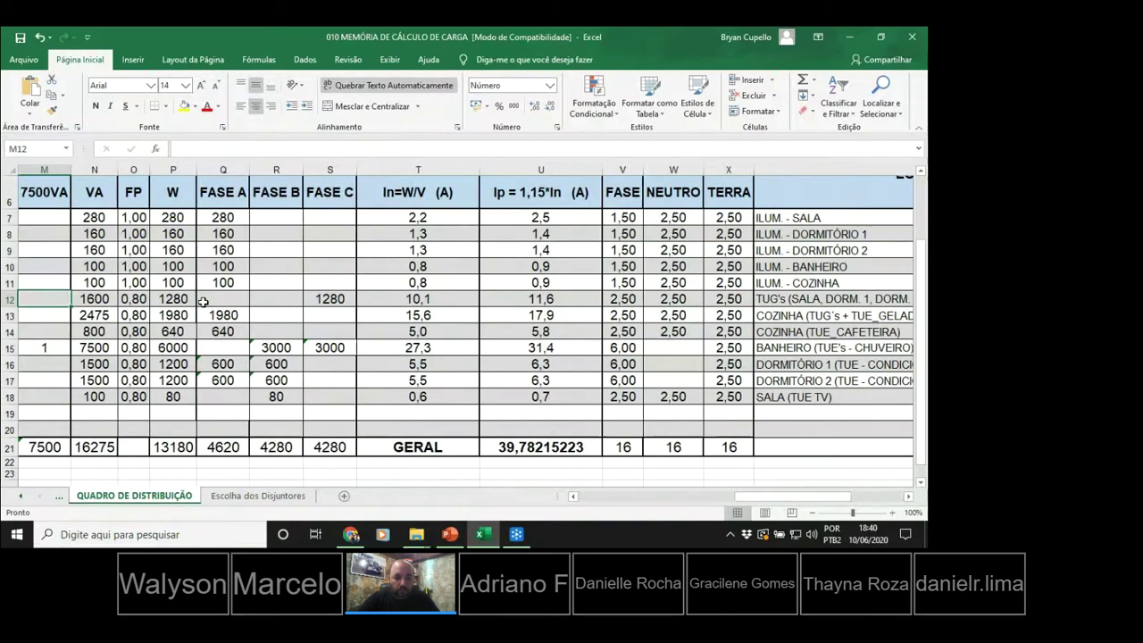
key(Right)
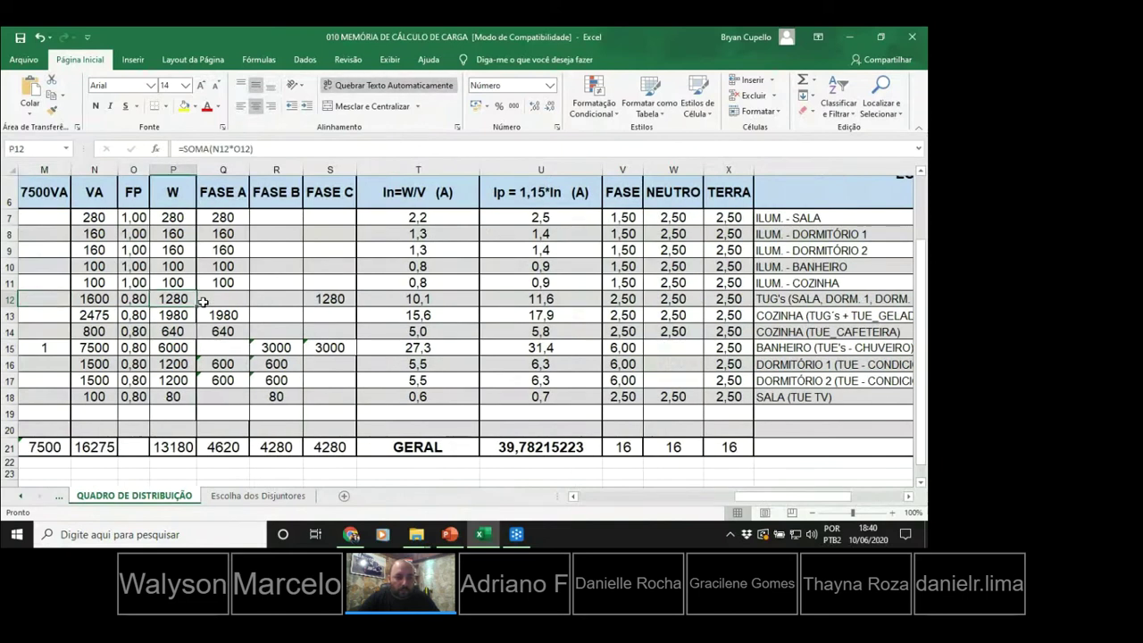
double_click(181, 299)
key(Escape)
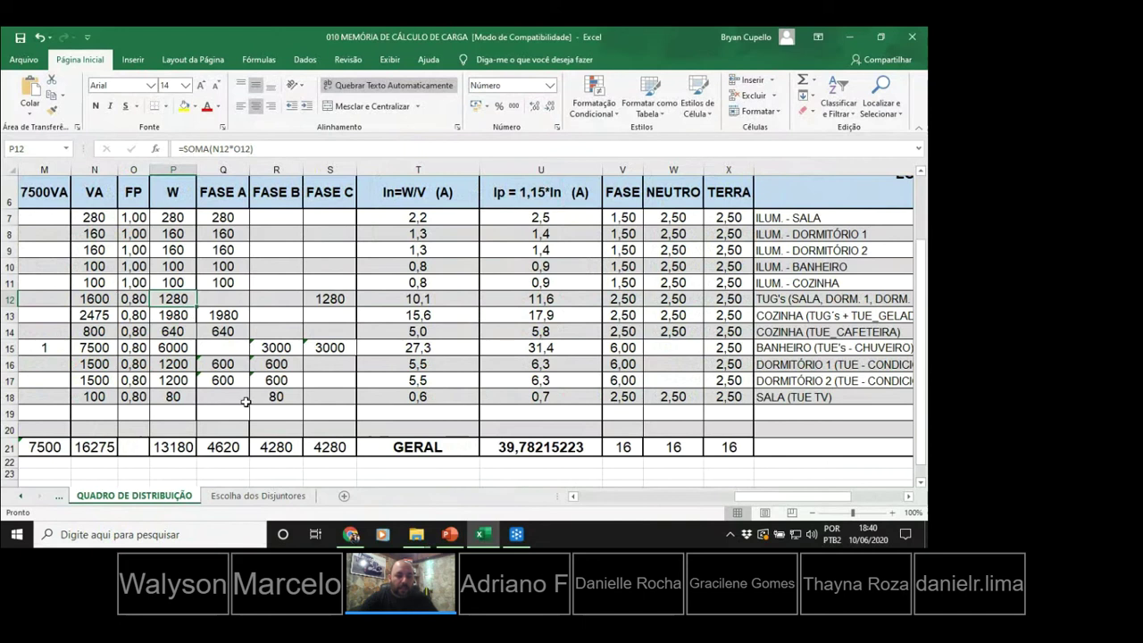
Link the TUG circuit's power in C6 of Escolha dos Disjuntores to P12 of the QUADRO DE DISTRIBUIÇÃO sheet.
click(244, 496)
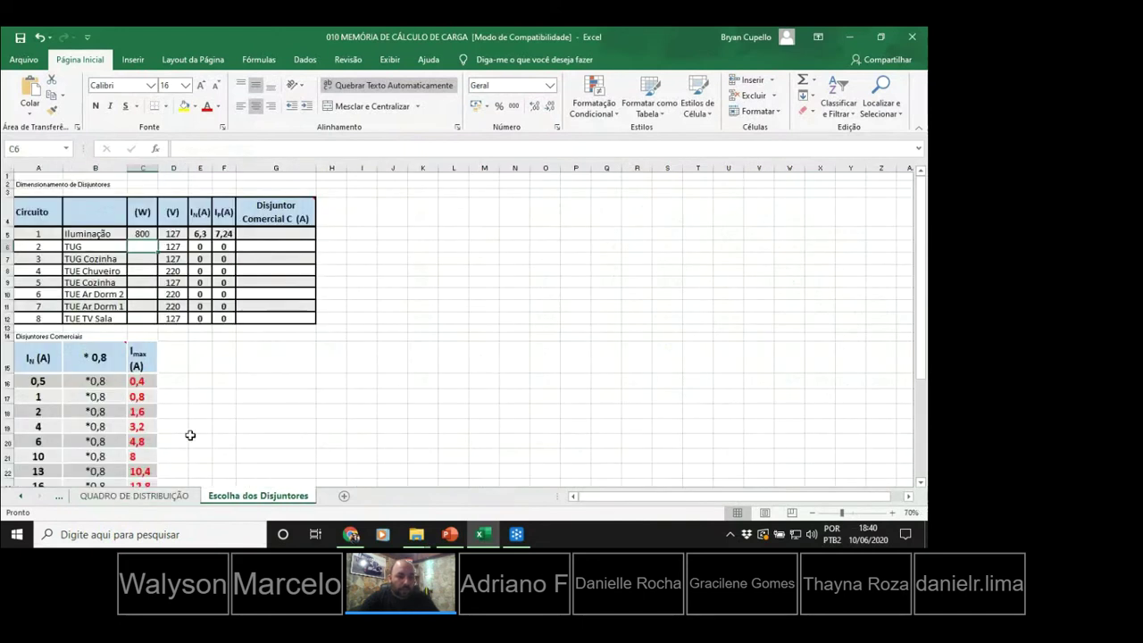
ctrl+scroll(71, 269, up, 3)
scroll(69, 263, up, 2)
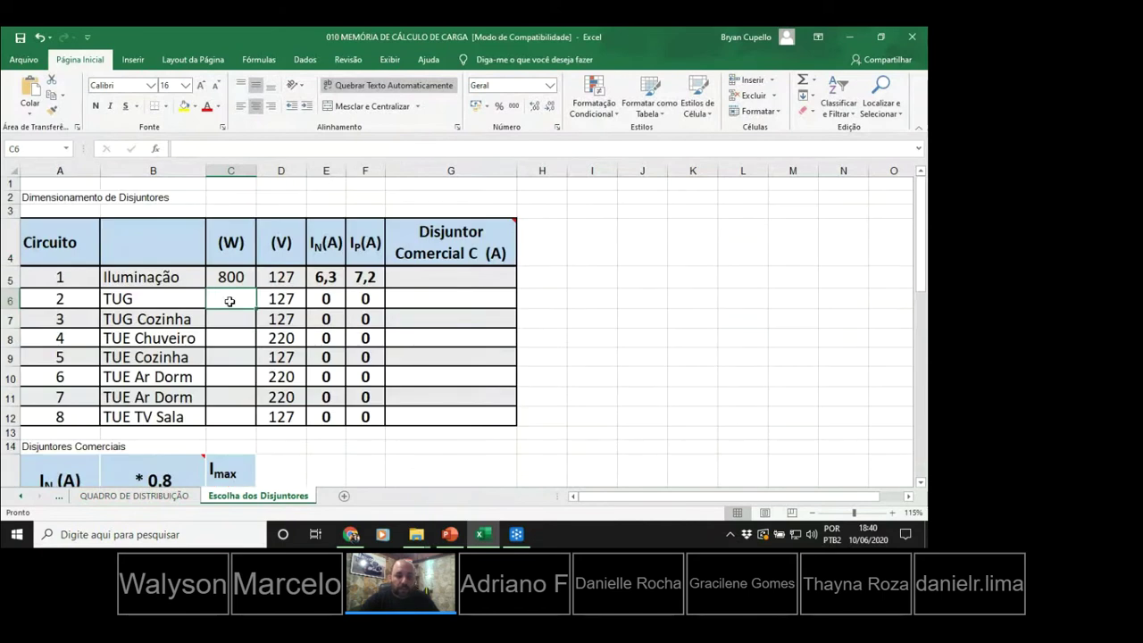
text(=)
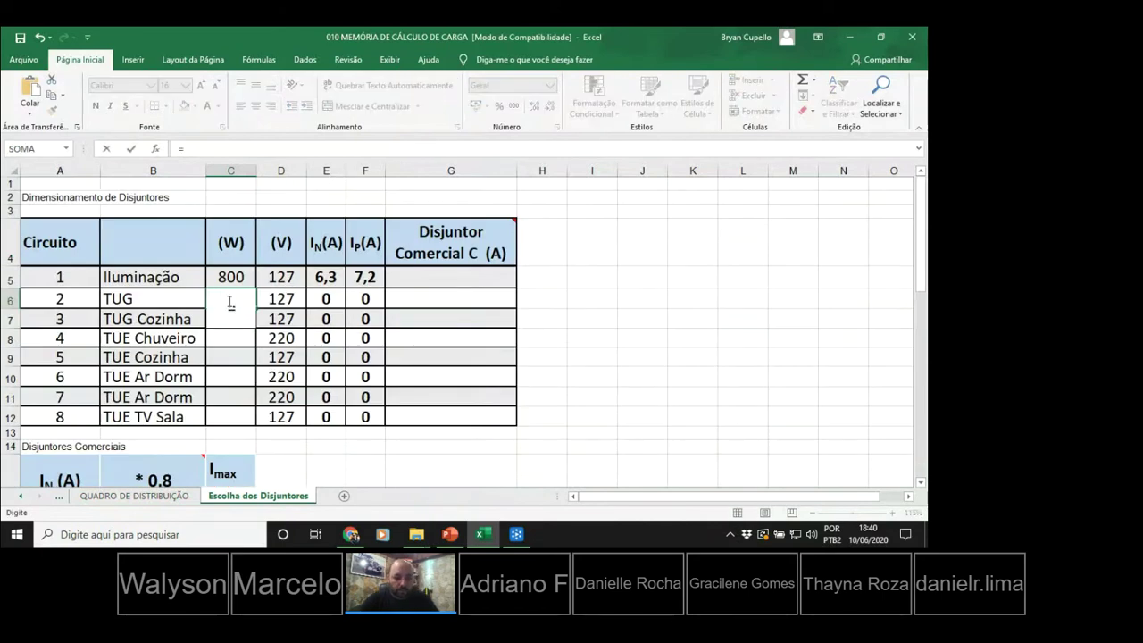
click(143, 495)
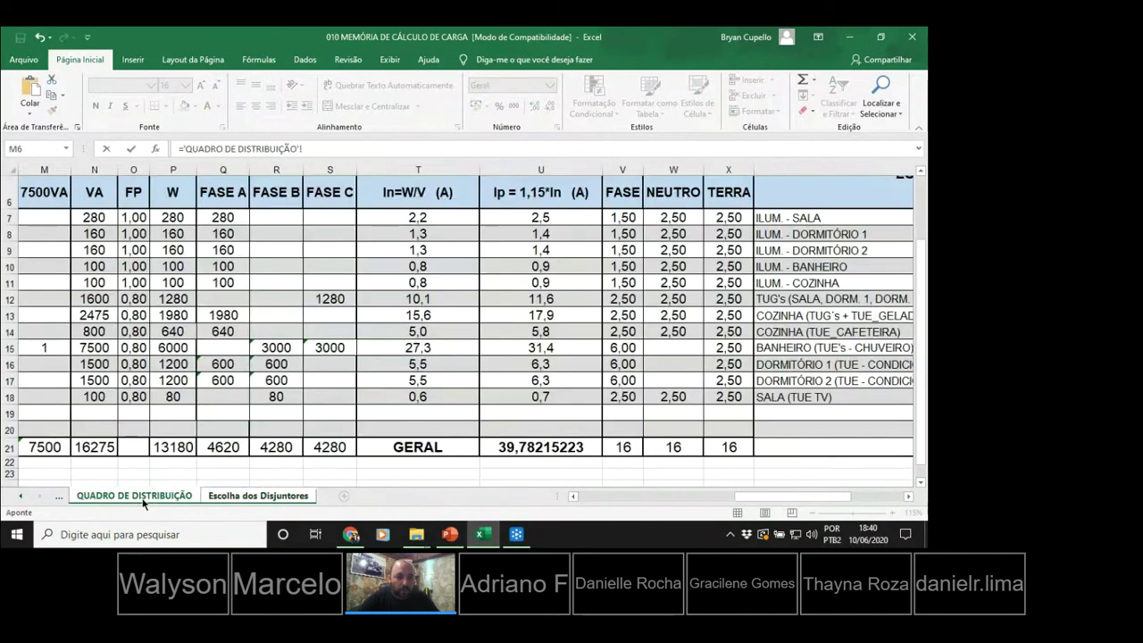
click(175, 297)
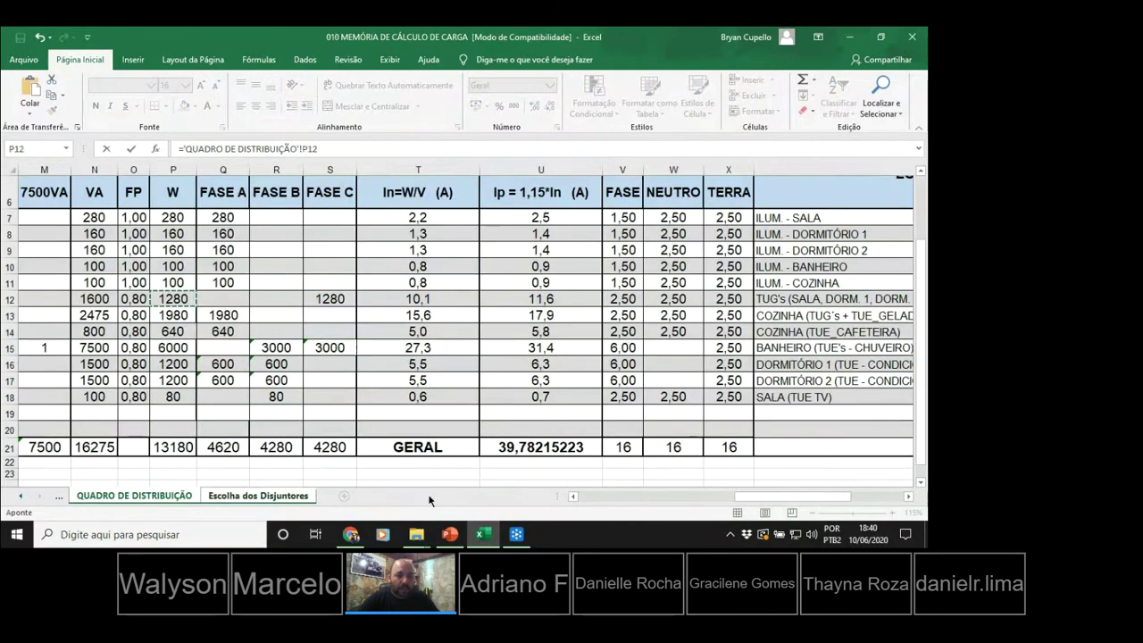
key(Return)
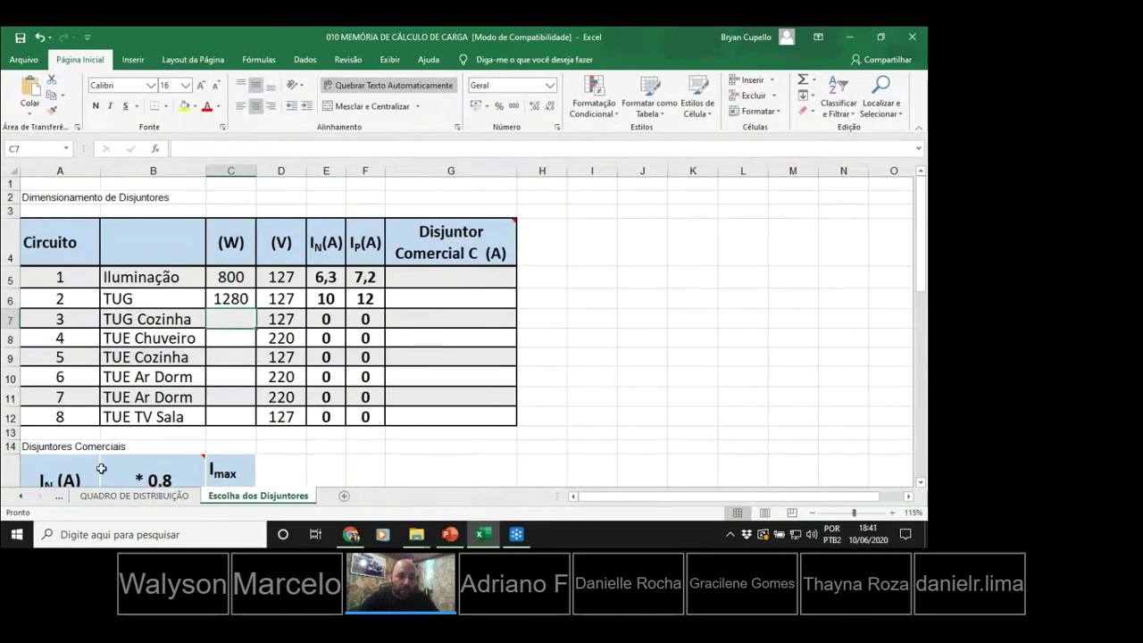
click(134, 495)
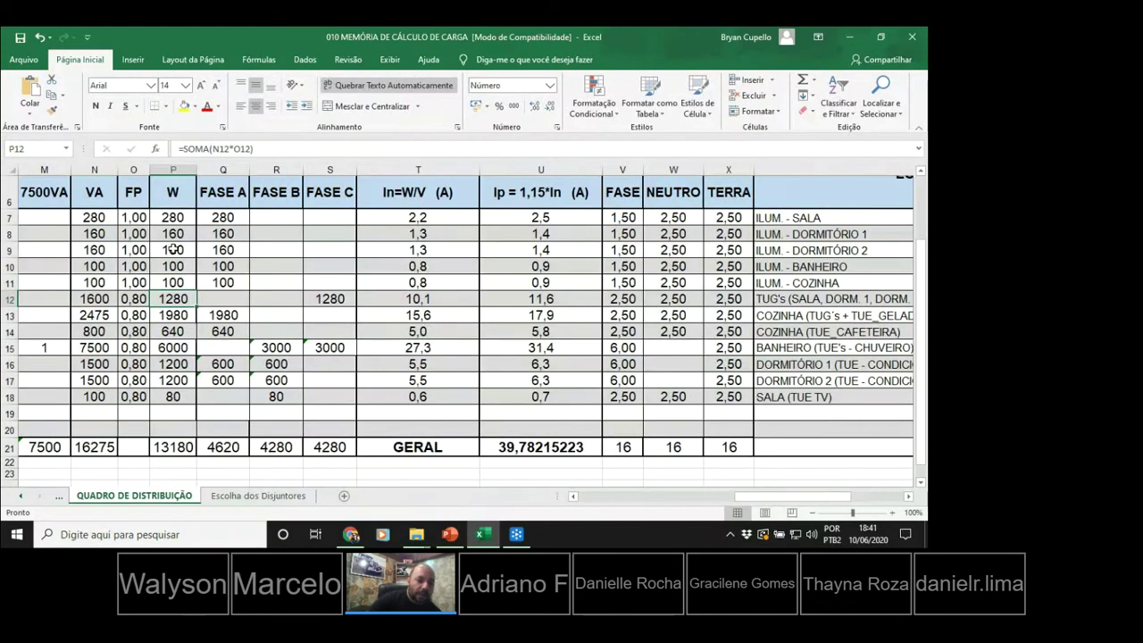
click(268, 495)
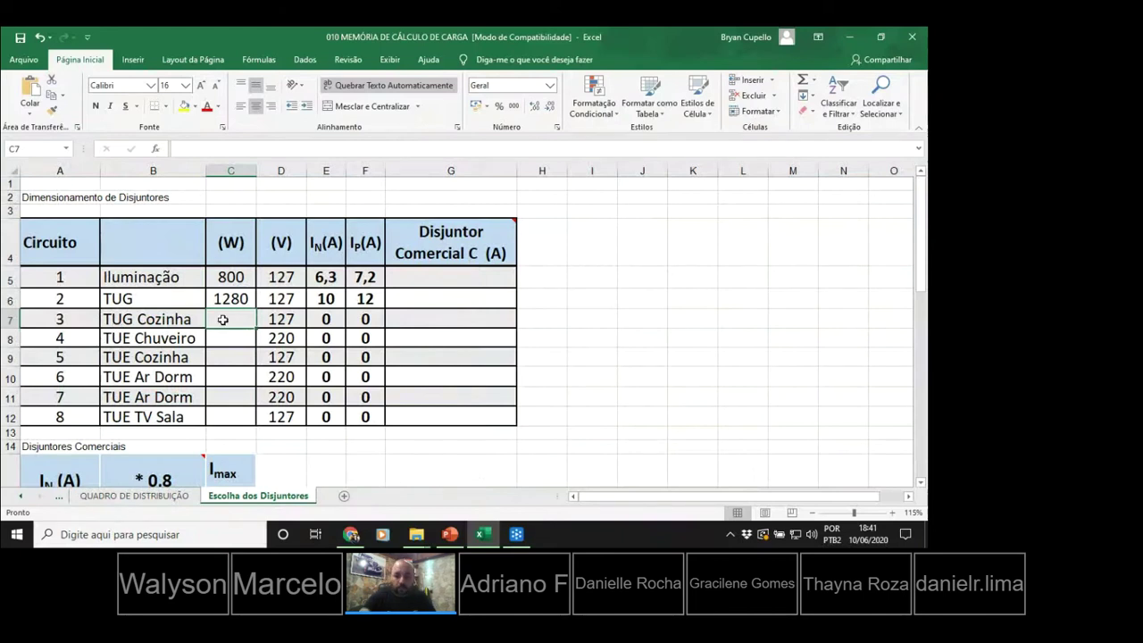
text(='QUADRO DE DISTRIBUIÇÃO'!)
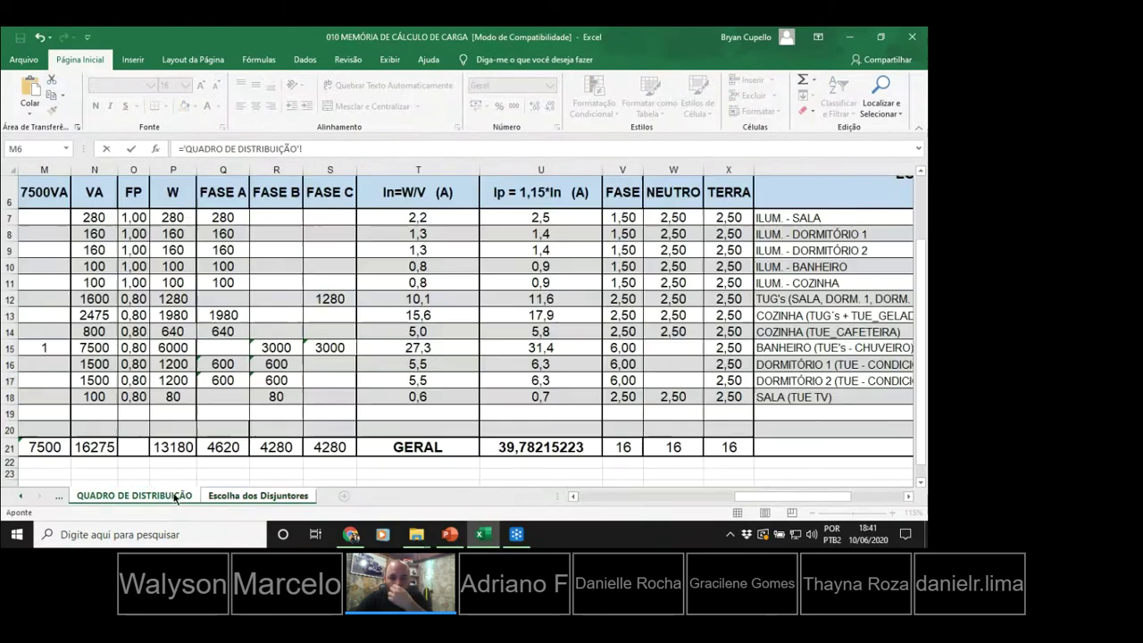
click(134, 496)
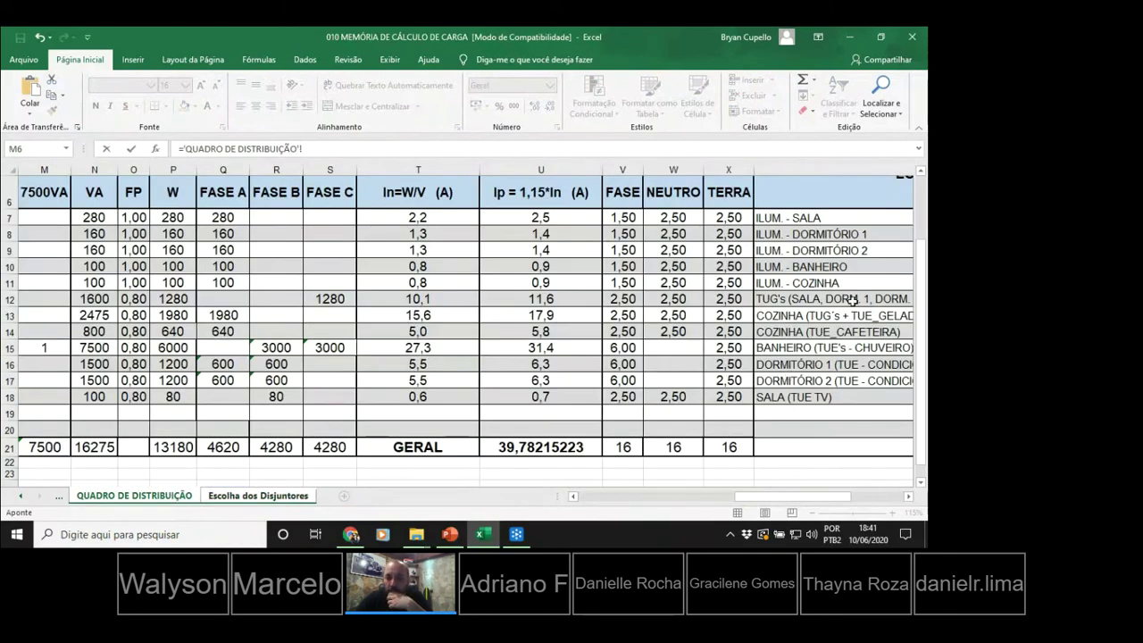
click(781, 316)
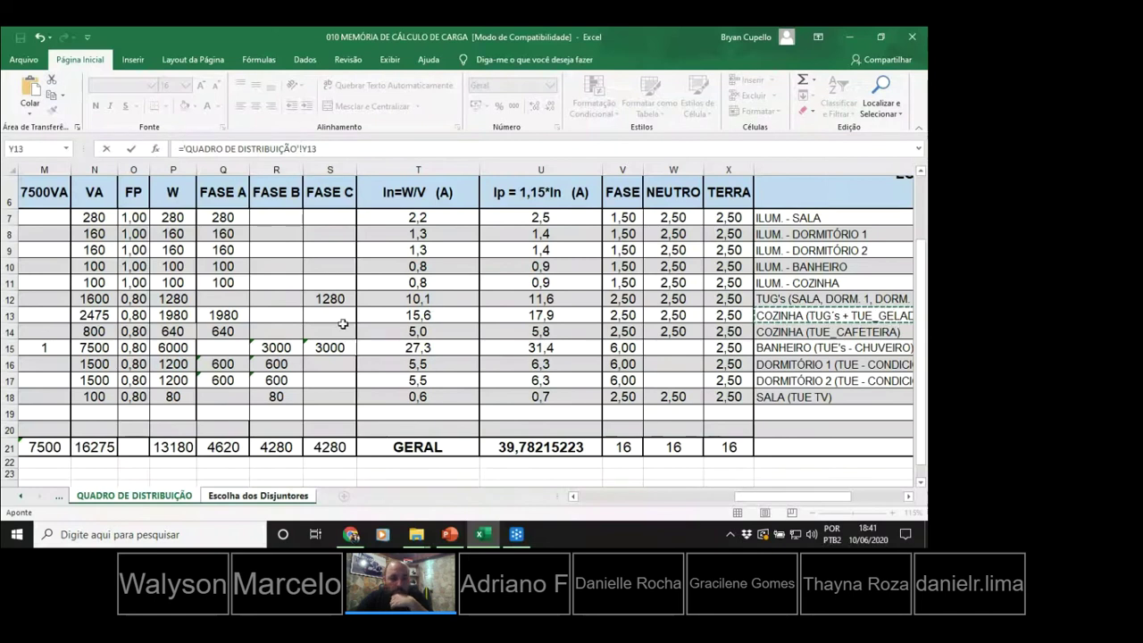
click(169, 315)
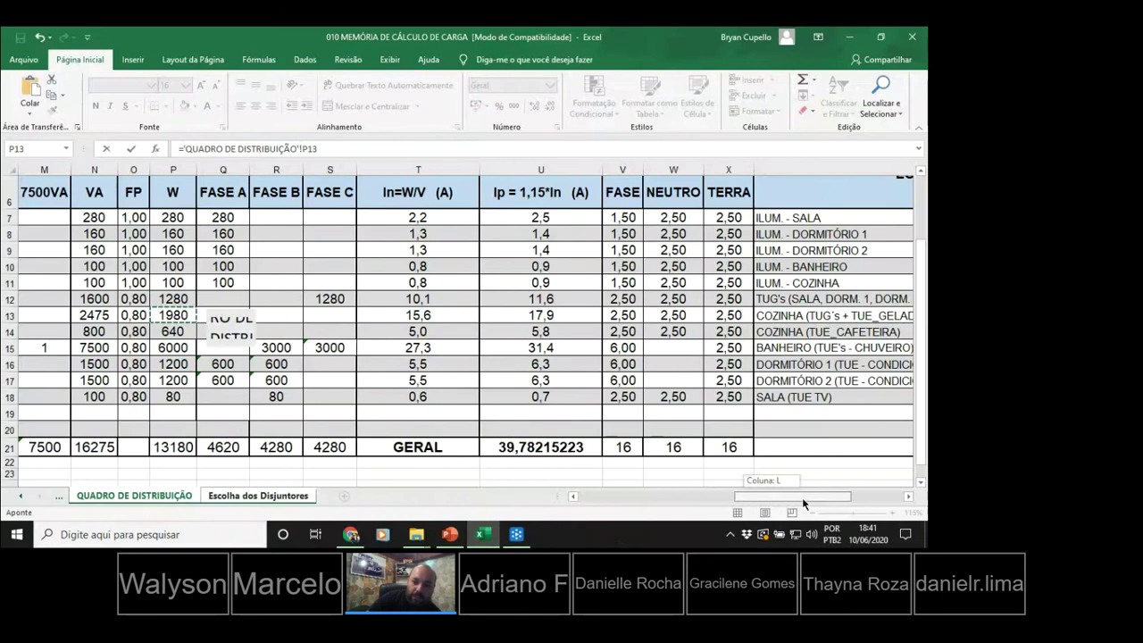
Examine the kitchen circuit's description and load quantities in row 13, and compare them with the Cozinha loads on the PowerPoint slide.
drag(802, 497, 854, 498)
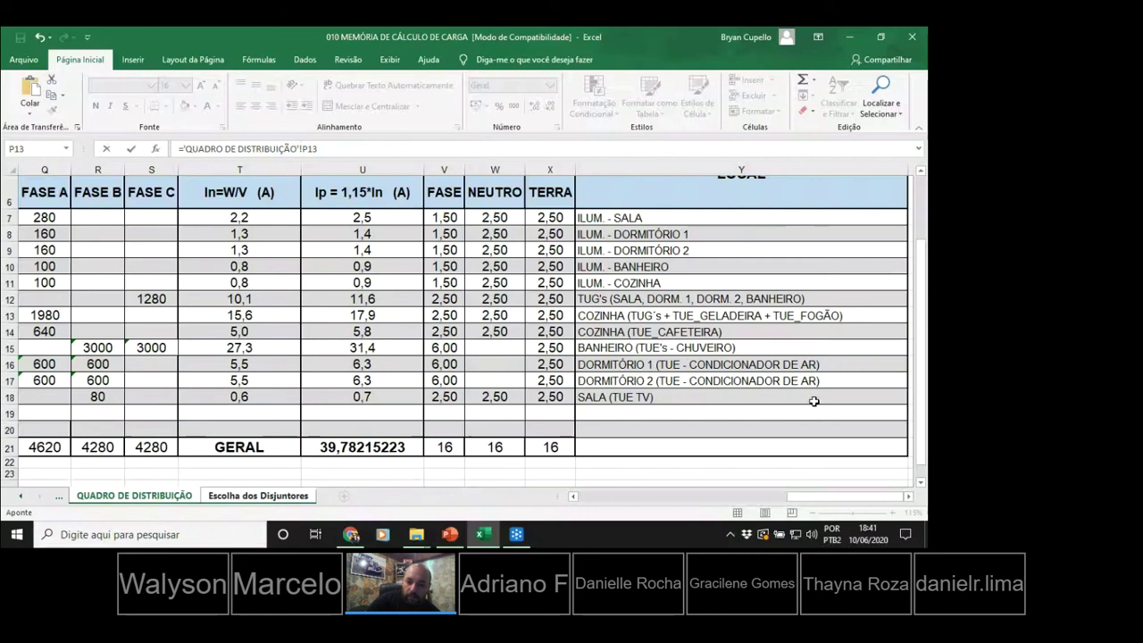
drag(849, 497, 699, 500)
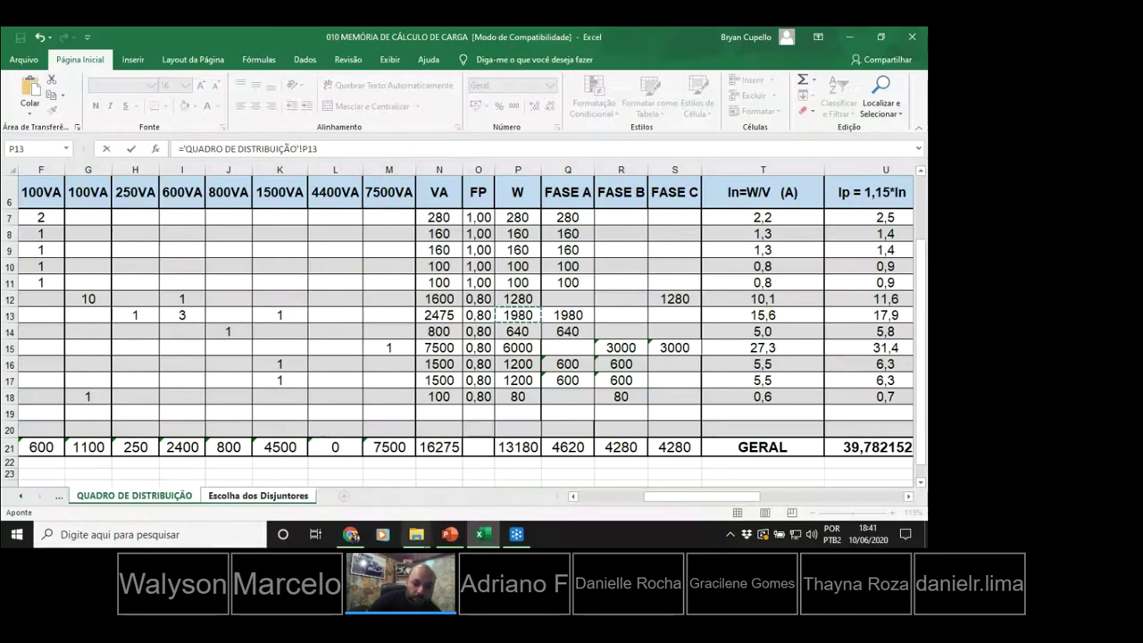
click(452, 539)
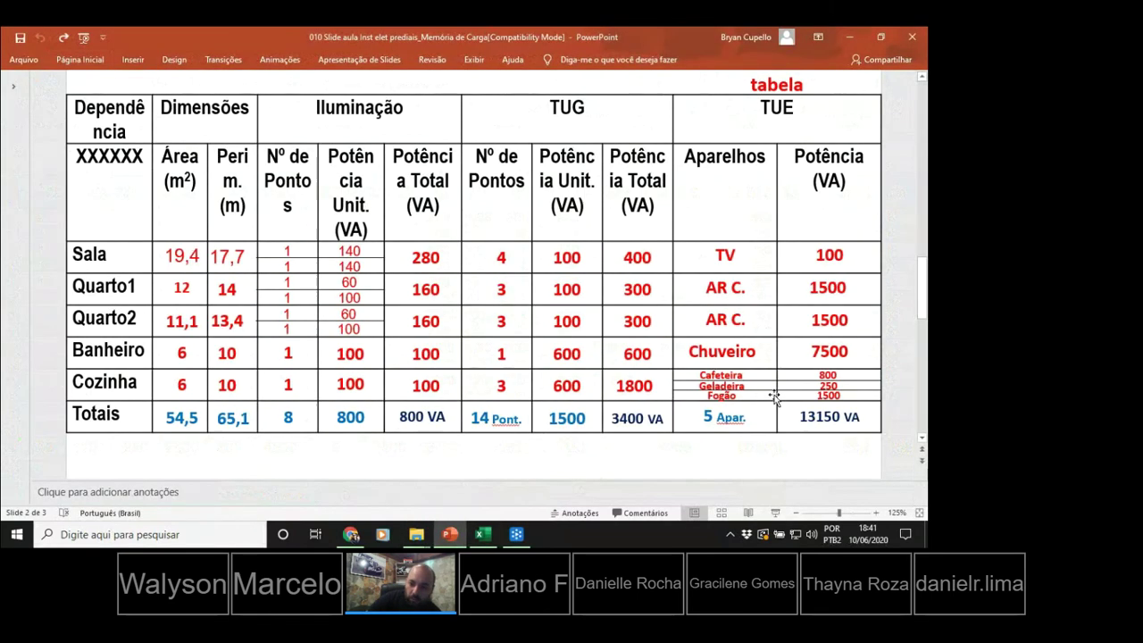
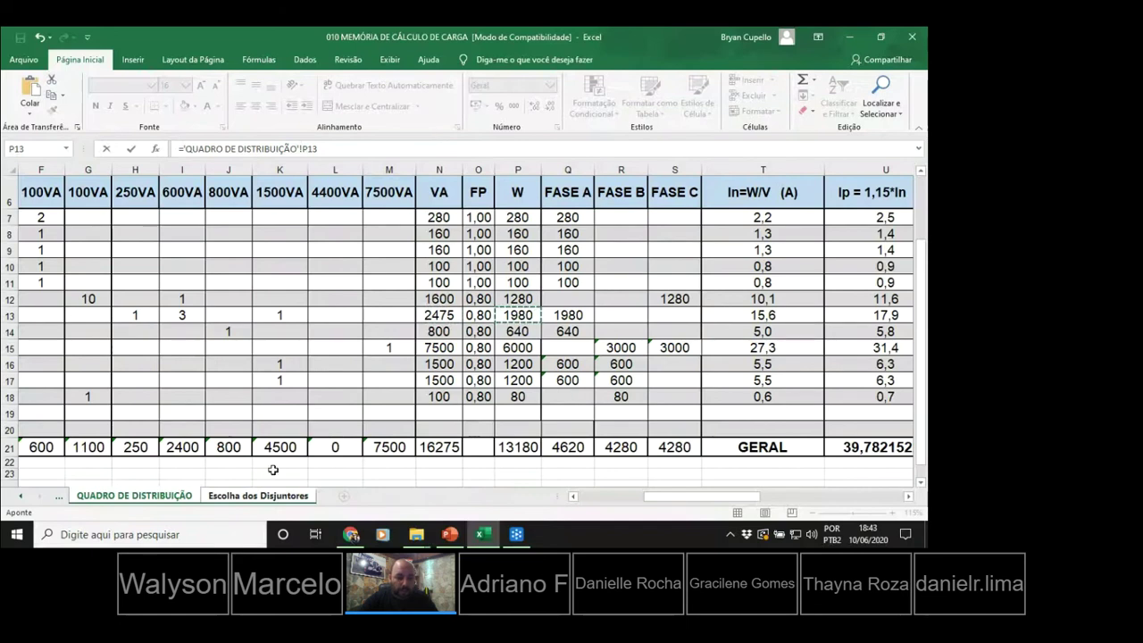
click(256, 495)
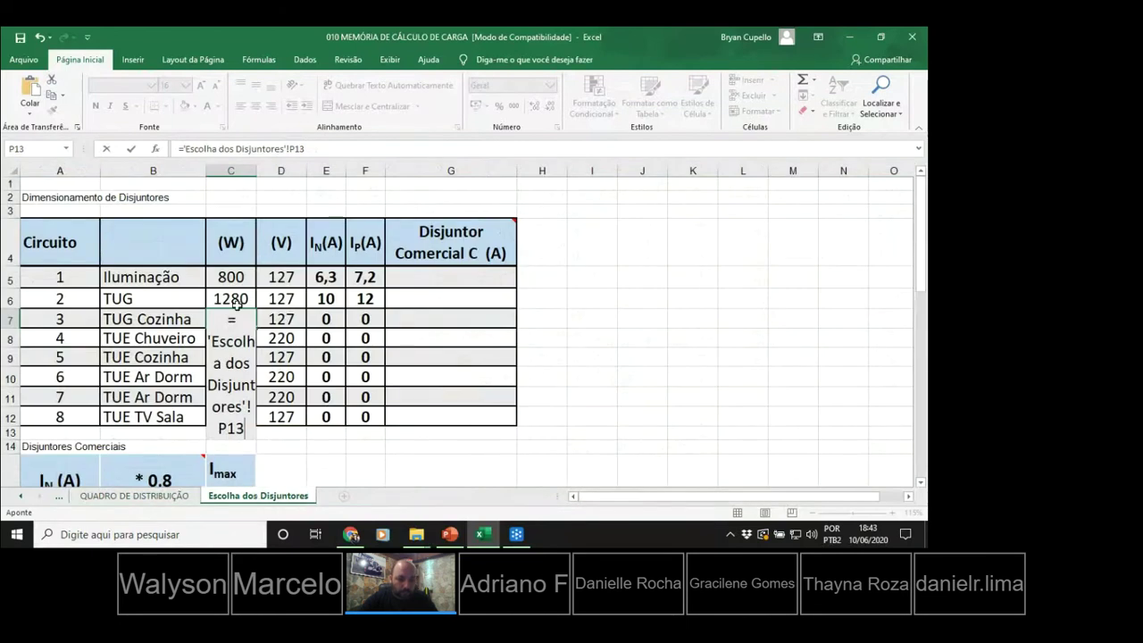
click(239, 325)
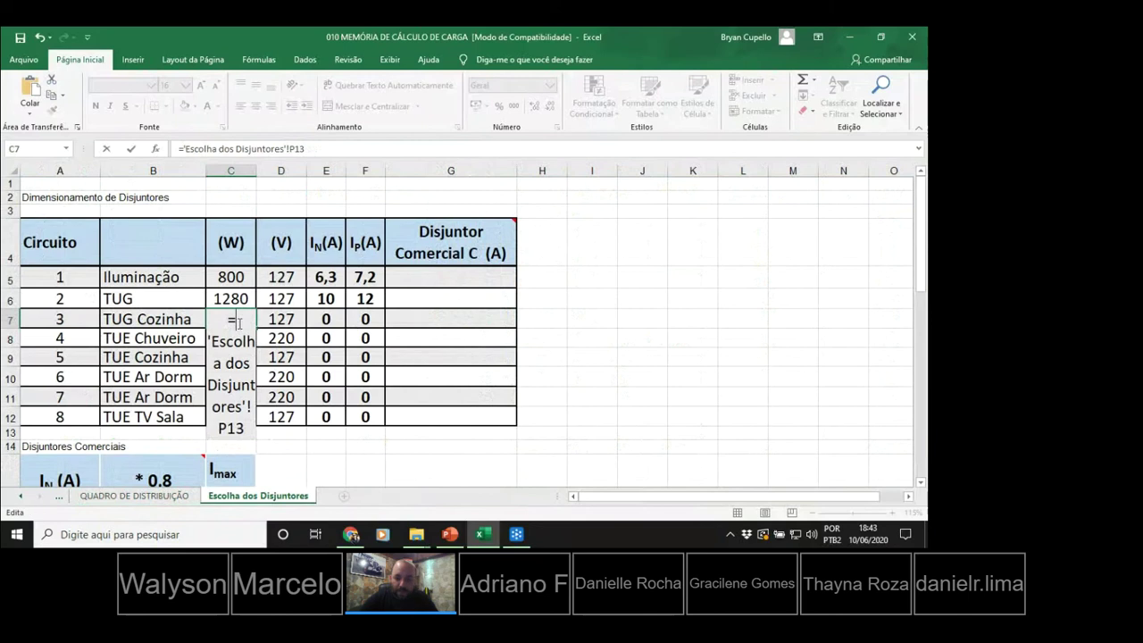
key(Delete)
key(Delete)
key(Delete)
key(Delete)
key(Delete)
key(Delete)
key(Delete)
key(Delete)
key(Delete)
key(Delete)
key(Delete)
key(Delete)
key(Delete)
key(Delete)
key(Delete)
key(Delete)
key(Delete)
key(Delete)
key(Delete)
key(Delete)
key(Delete)
key(Delete)
key(Delete)
key(Delete)
key(Delete)
key(Delete)
key(Delete)
key(Delete)
key(Delete)
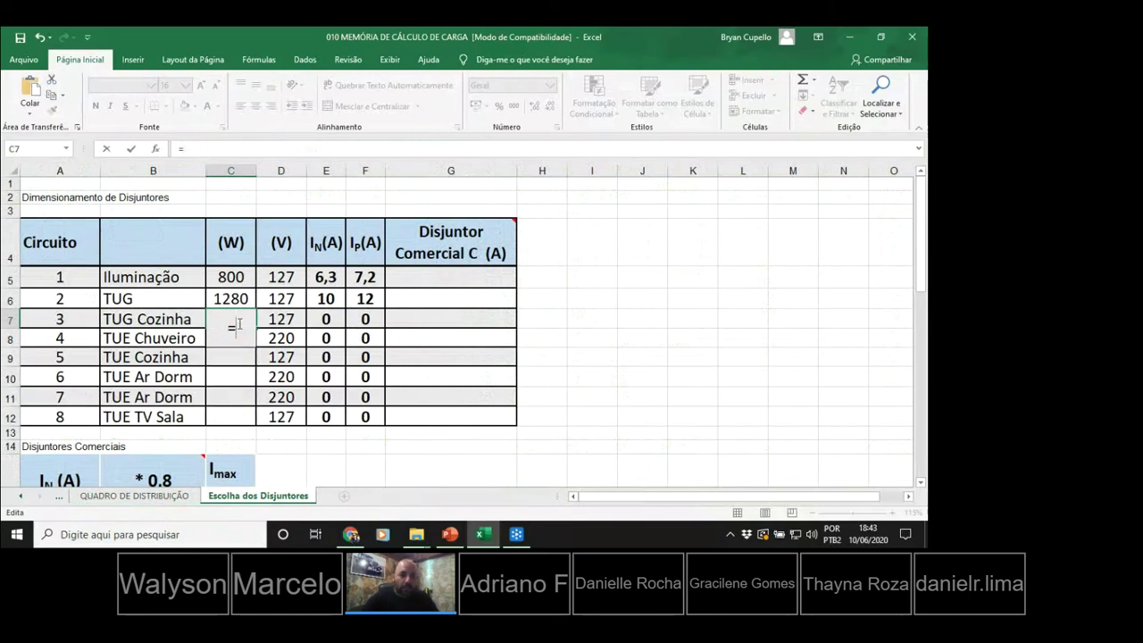
click(301, 360)
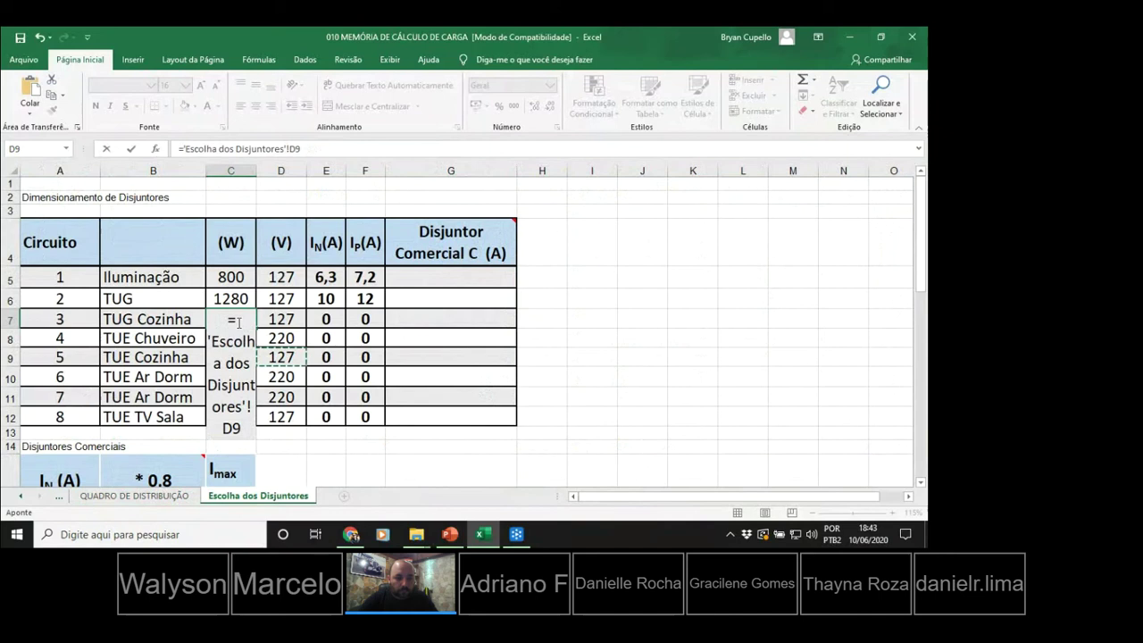
key(shift+Home)
key(BackSpace)
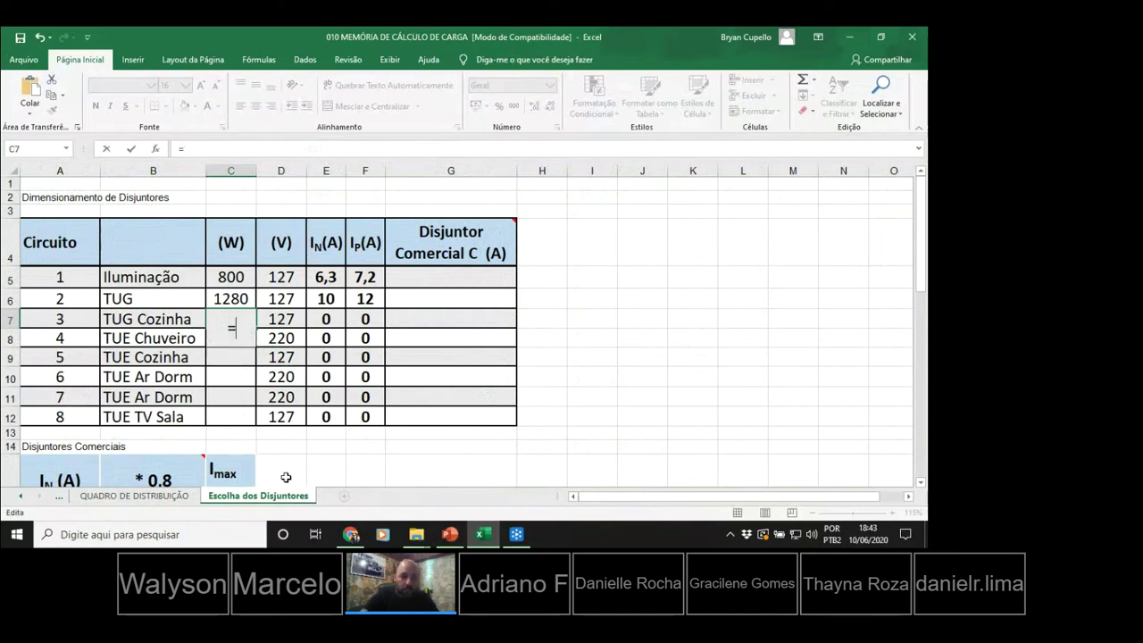
click(423, 418)
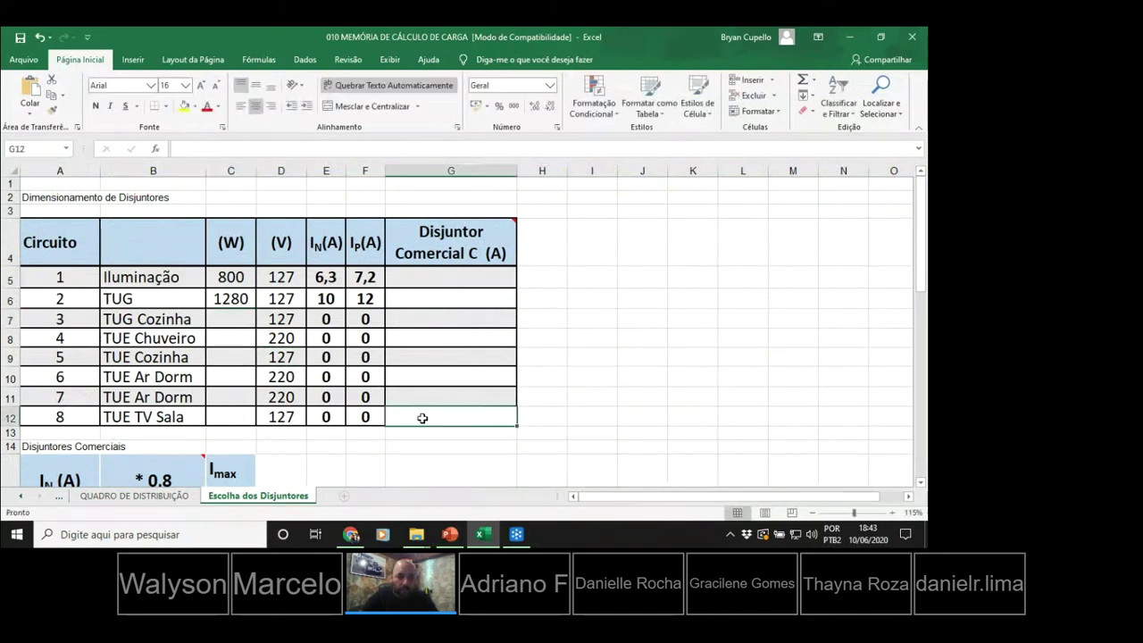
Link the TUG Cozinha power in C7 of Escolha dos Disjuntores to P13 of the QUADRO DE DISTRIBUIÇÃO sheet.
click(232, 319)
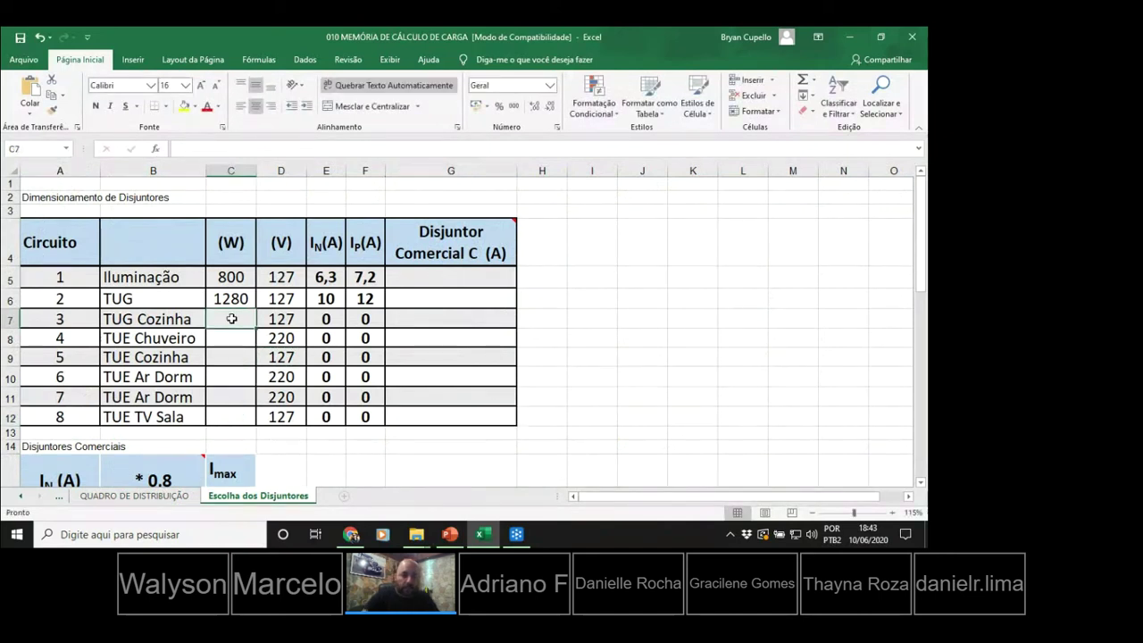
text(=)
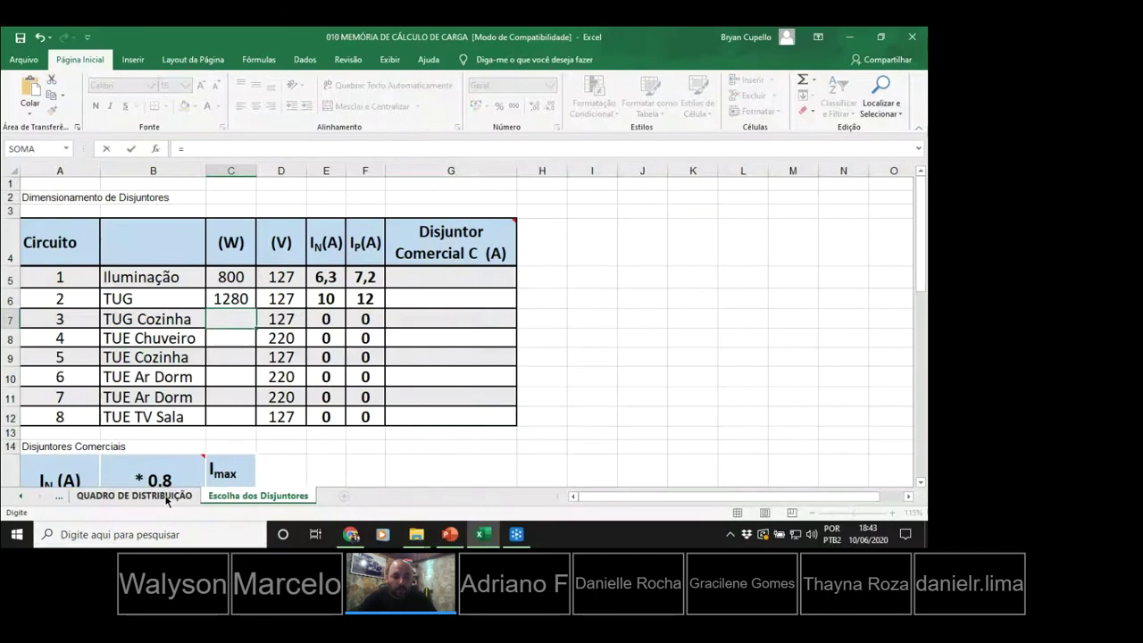
click(134, 496)
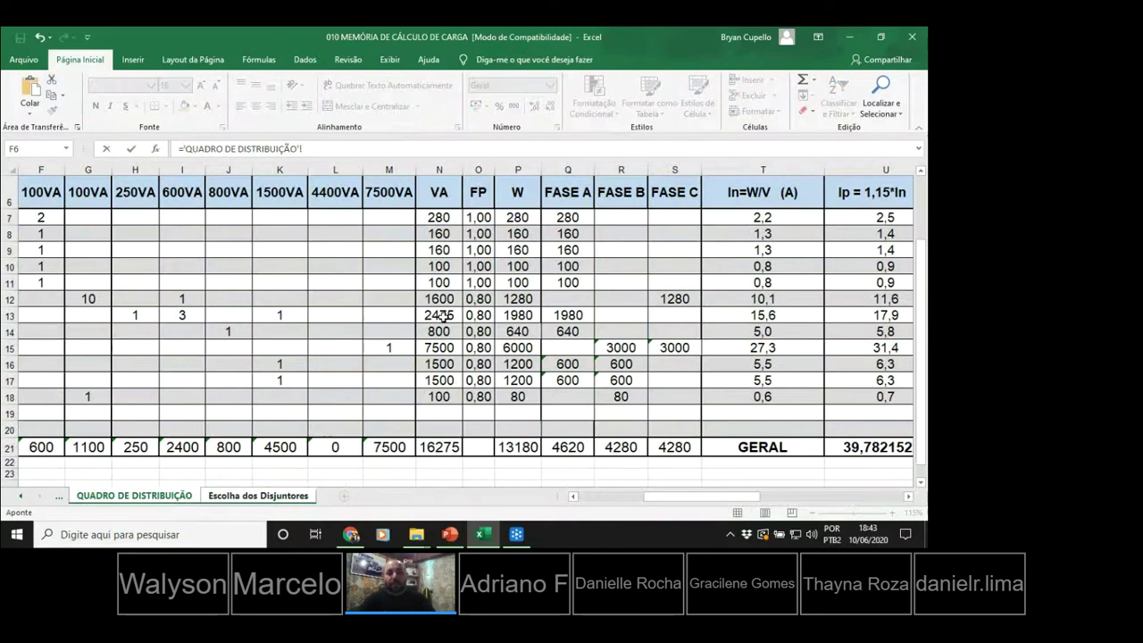
click(525, 315)
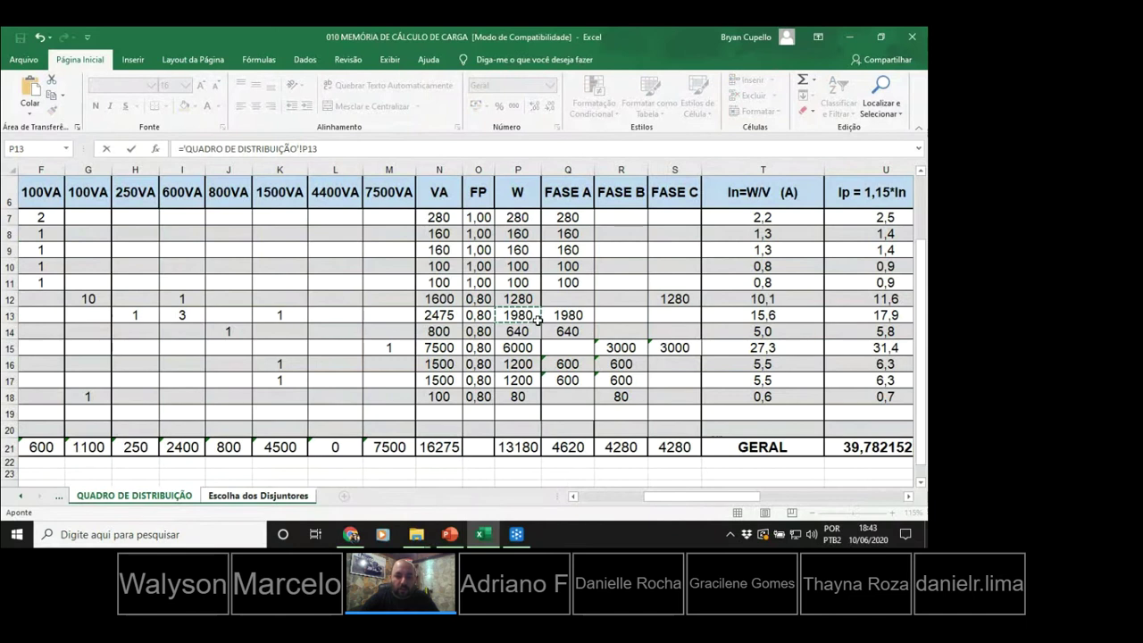
key(Return)
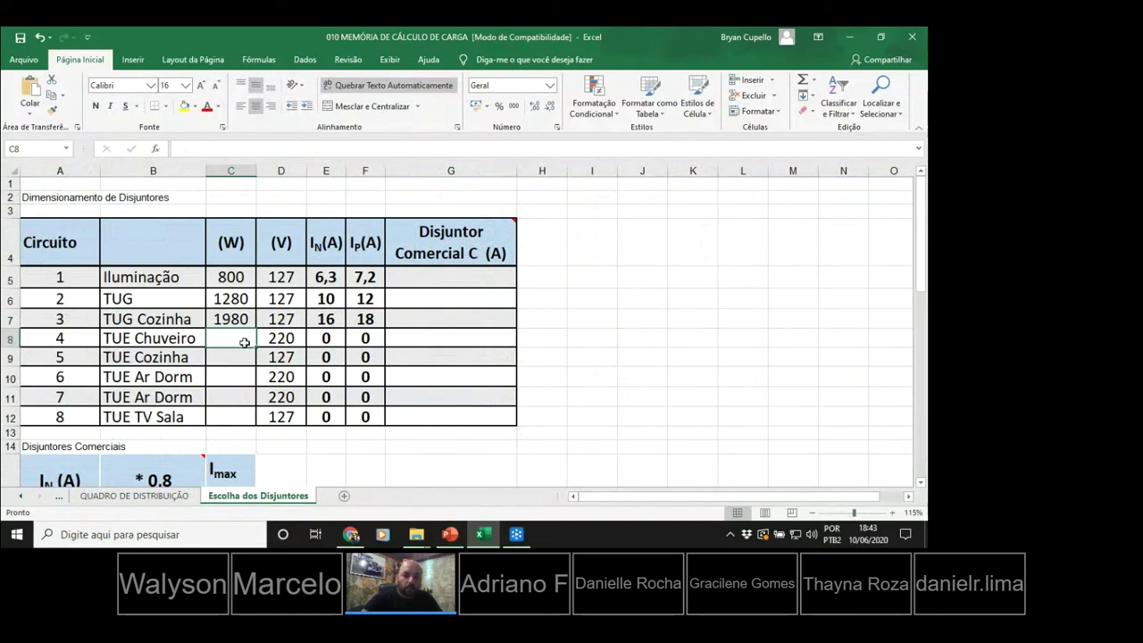
Link the TUE Chuveiro power in C8 to P15 of QUADRO DE DISTRIBUIÇÃO, checking the shower load on the PowerPoint slide.
text(=)
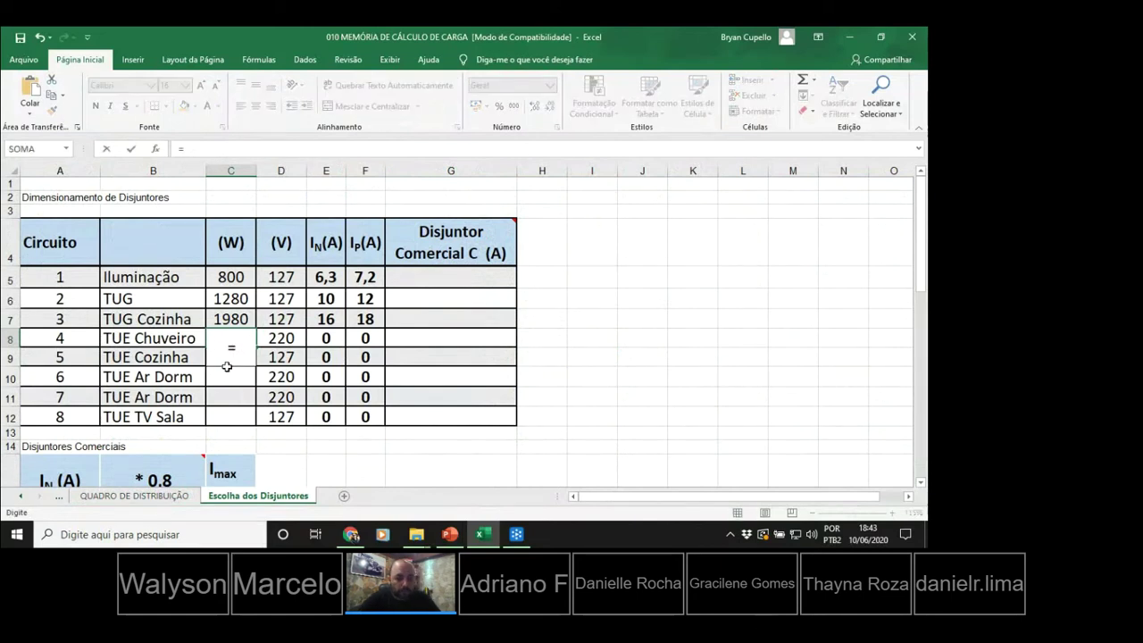
click(170, 498)
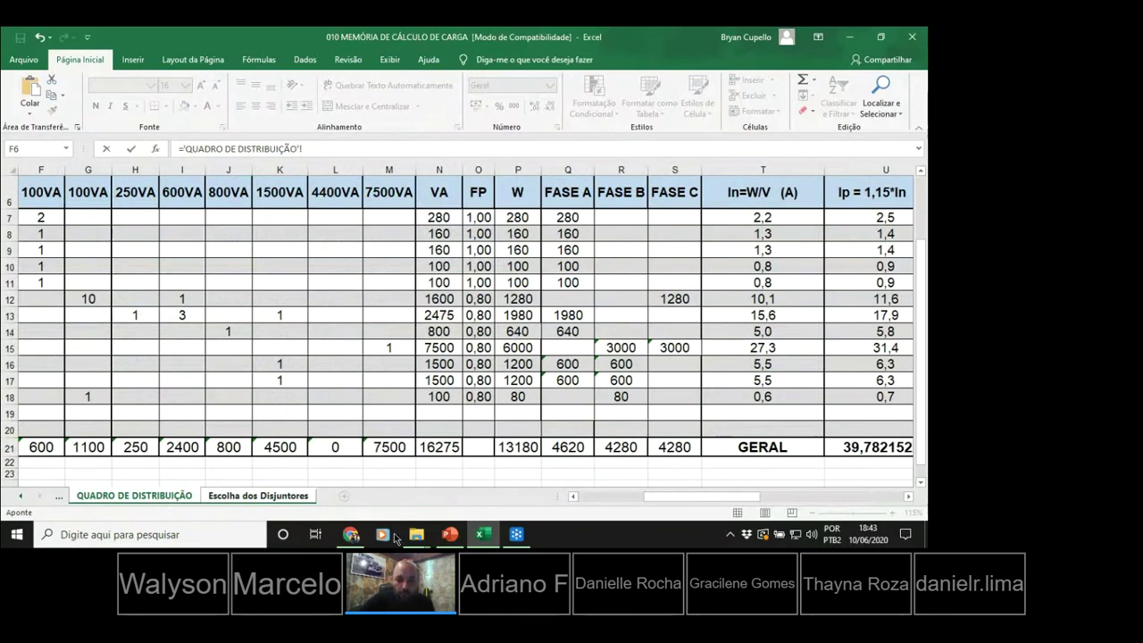
drag(735, 497, 813, 493)
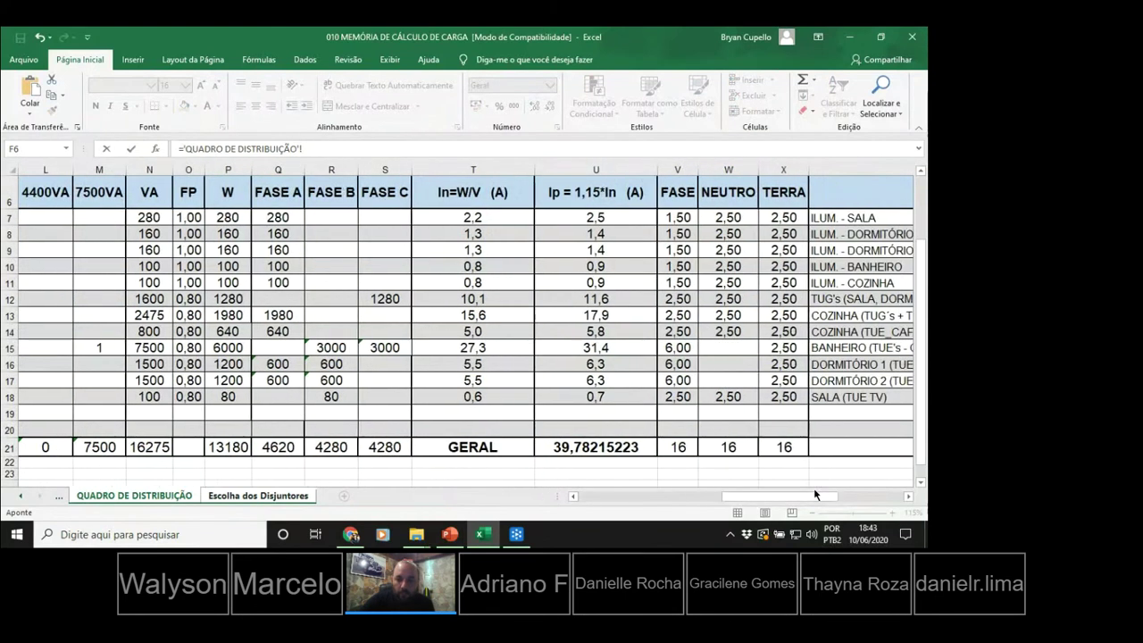
scroll(784, 482, right, 3)
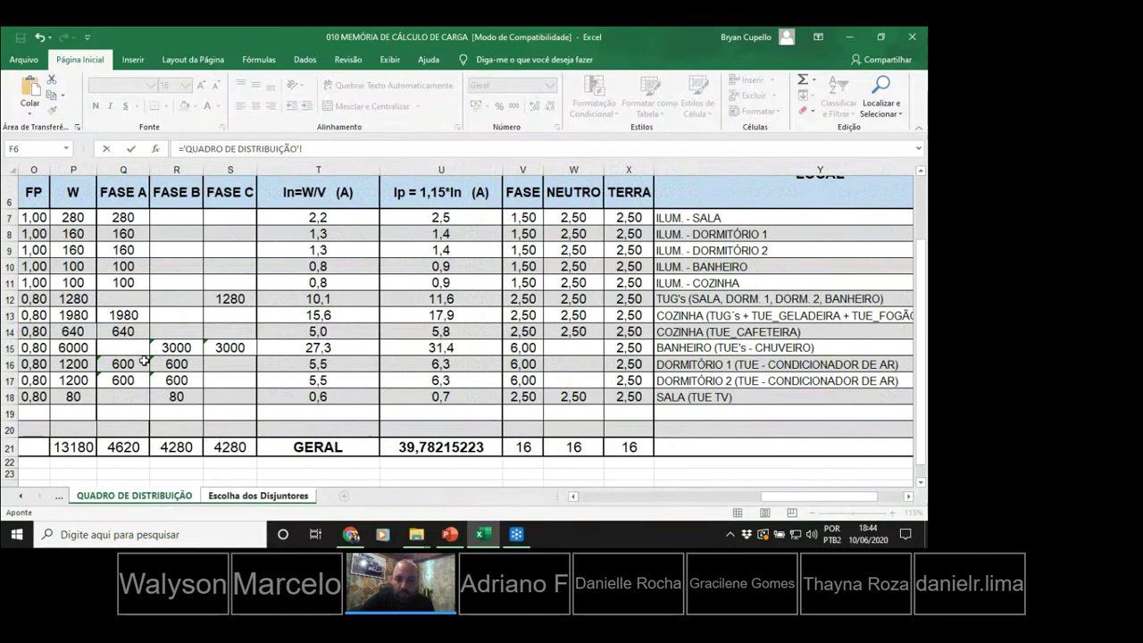
drag(794, 495, 724, 505)
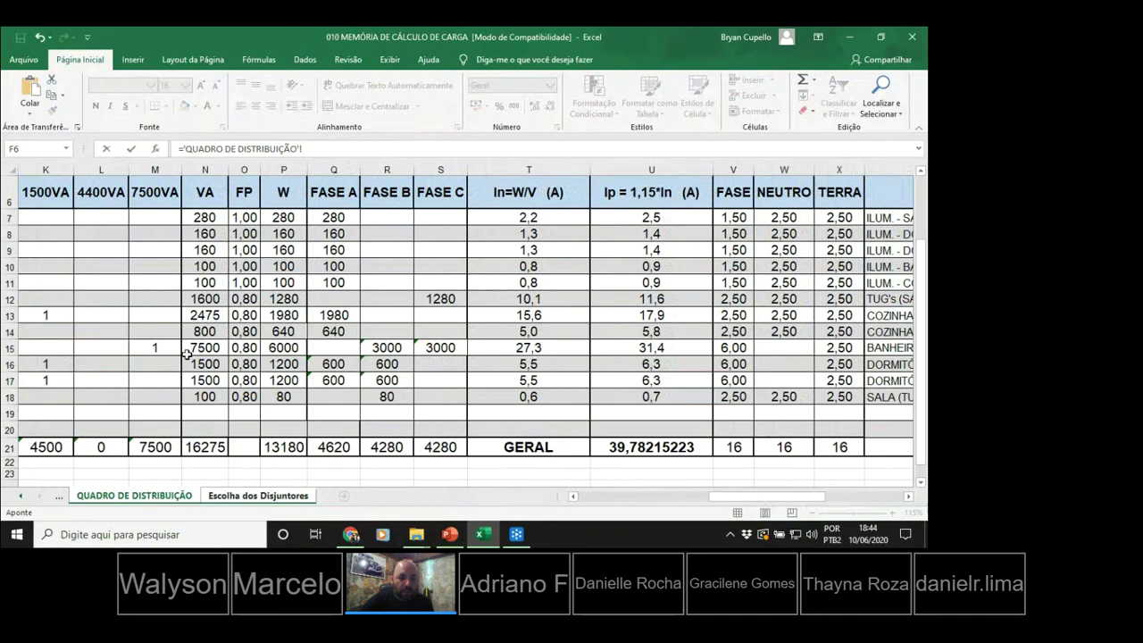
click(450, 534)
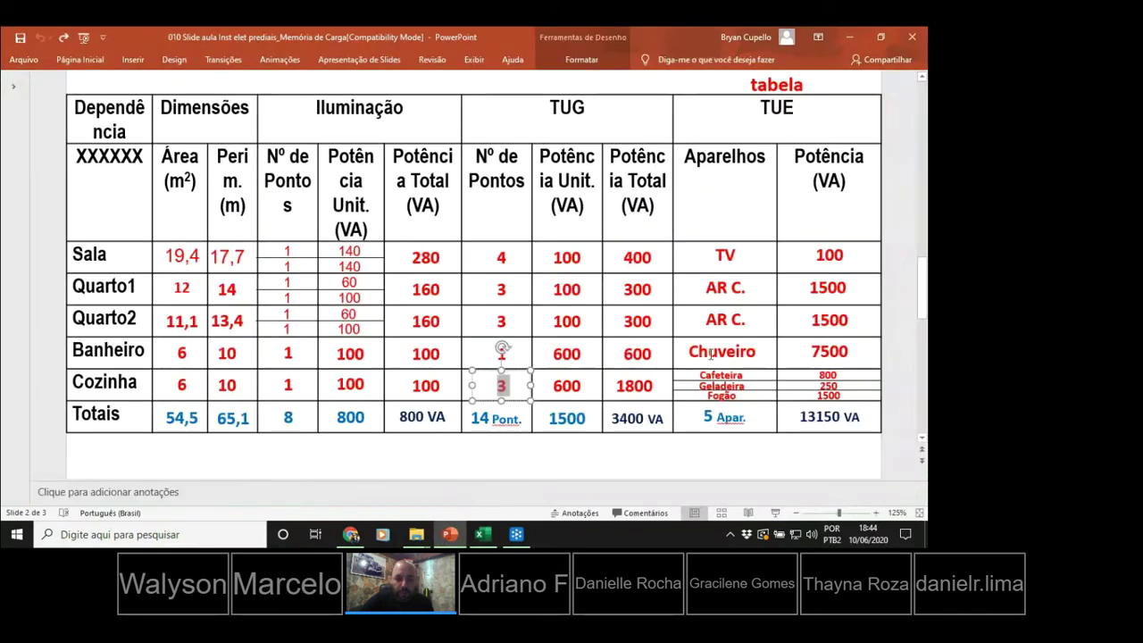
click(482, 534)
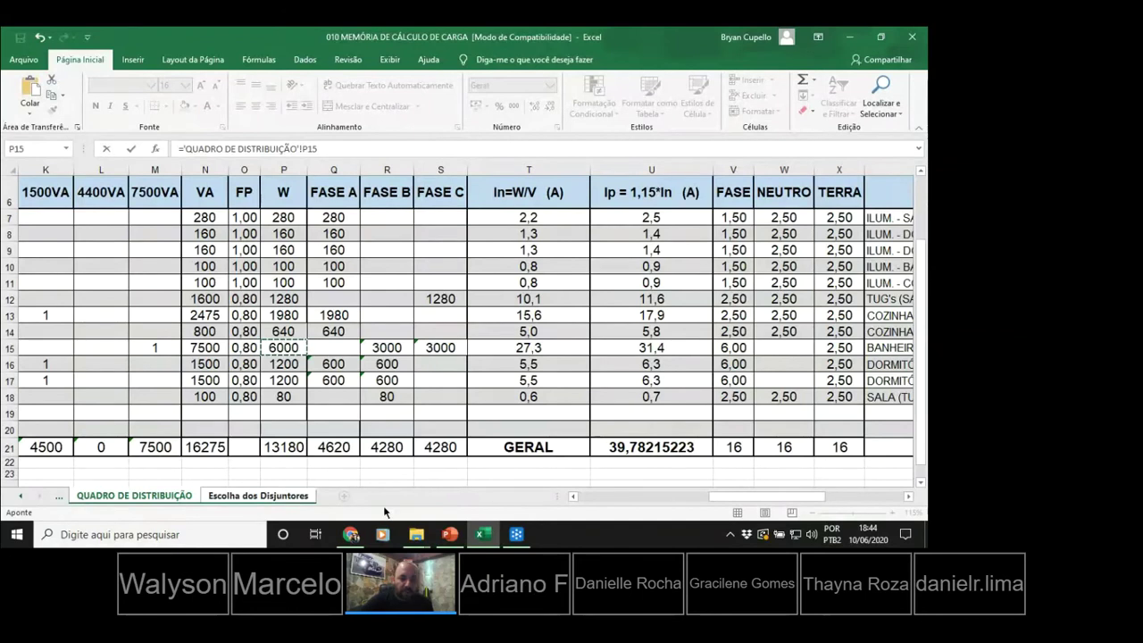
key(ctrl+Page_Down)
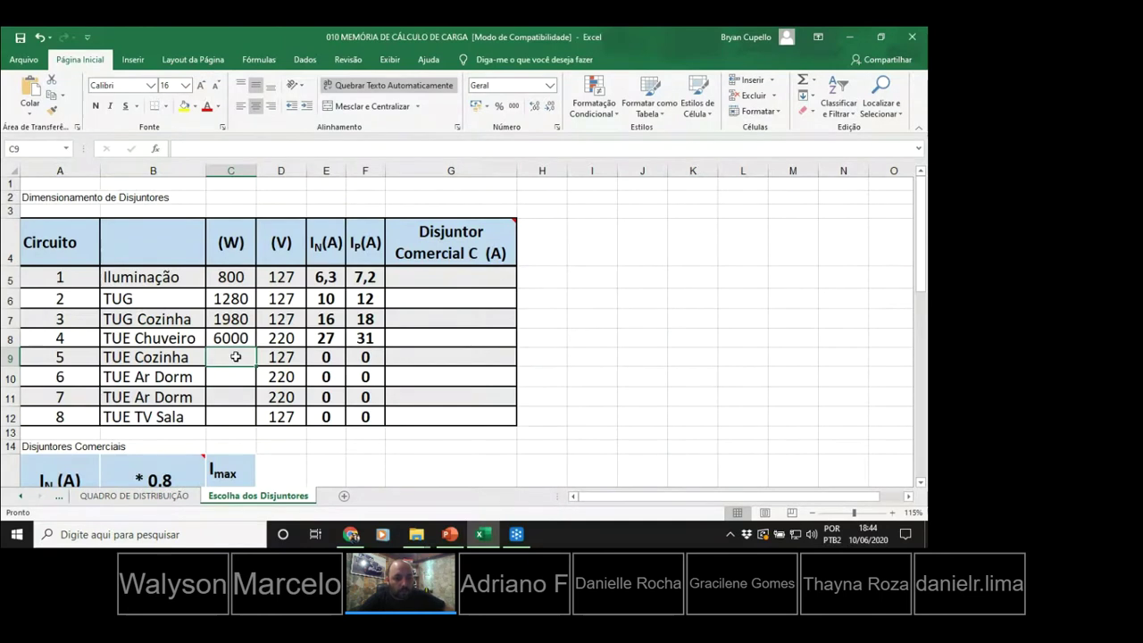
Check the current formula in E5, and link the TUE Cozinha power in C9 to P14 of QUADRO DE DISTRIBUIÇÃO.
double_click(332, 278)
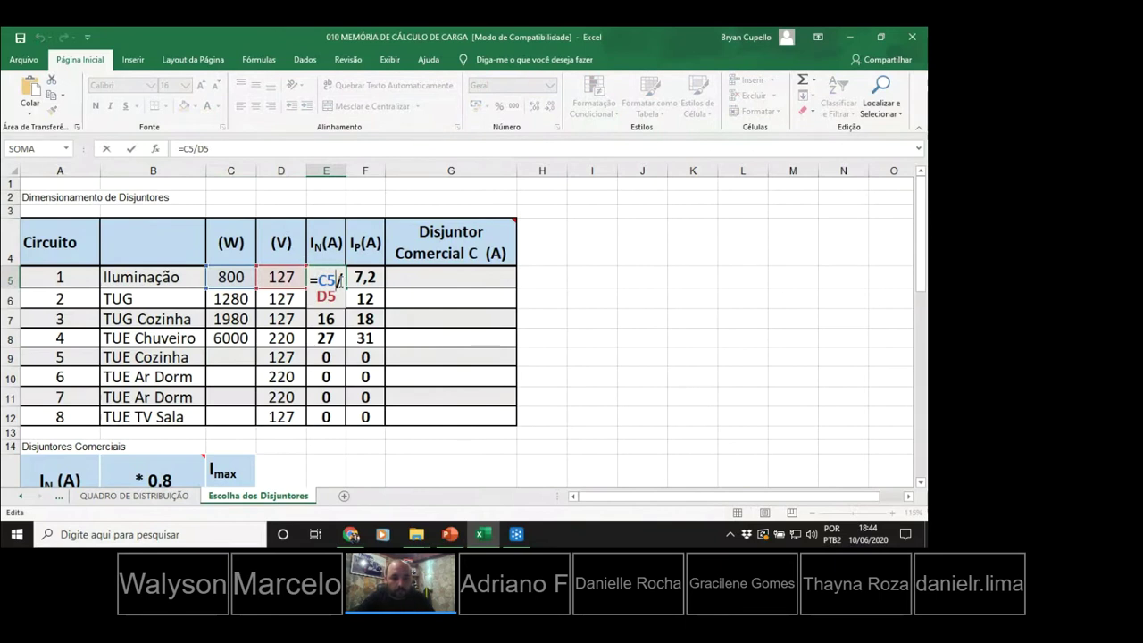
click(417, 303)
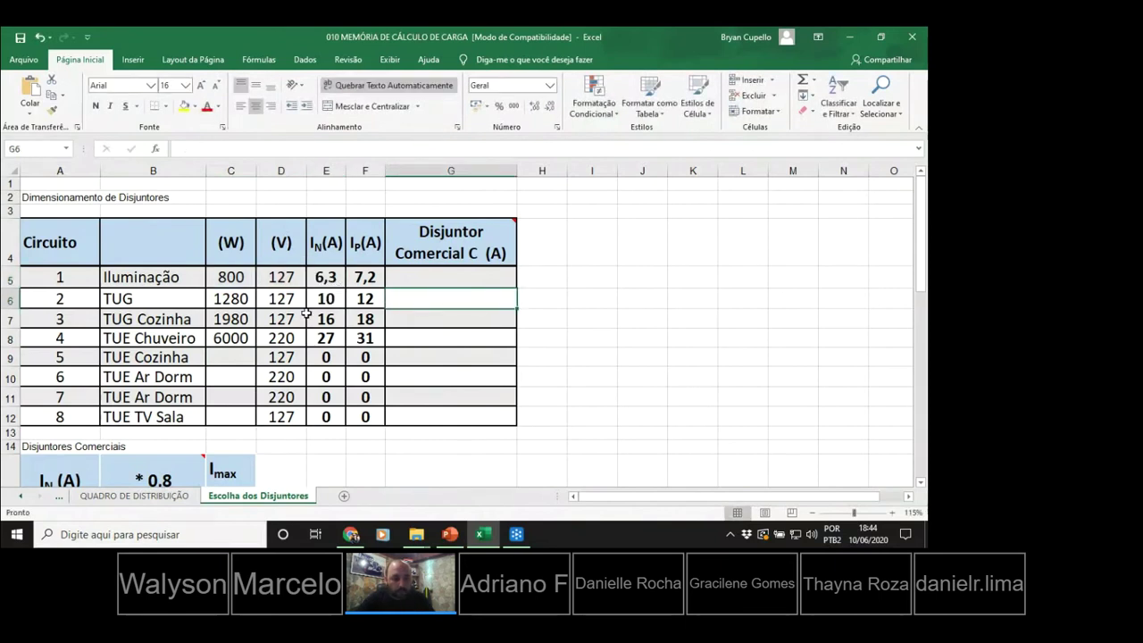
click(208, 360)
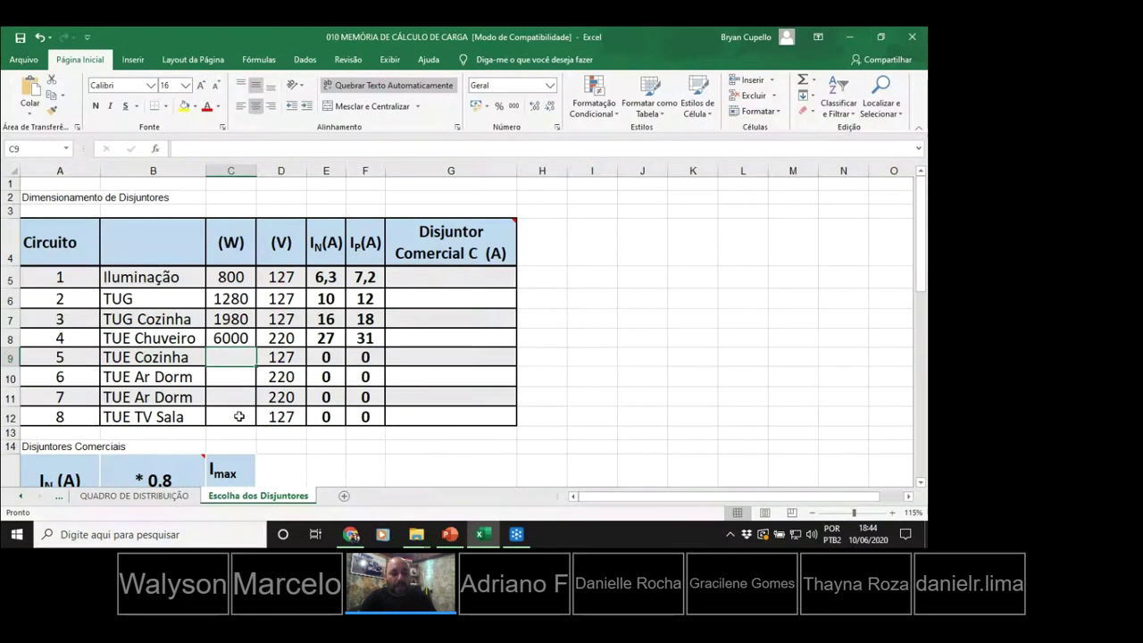
click(134, 495)
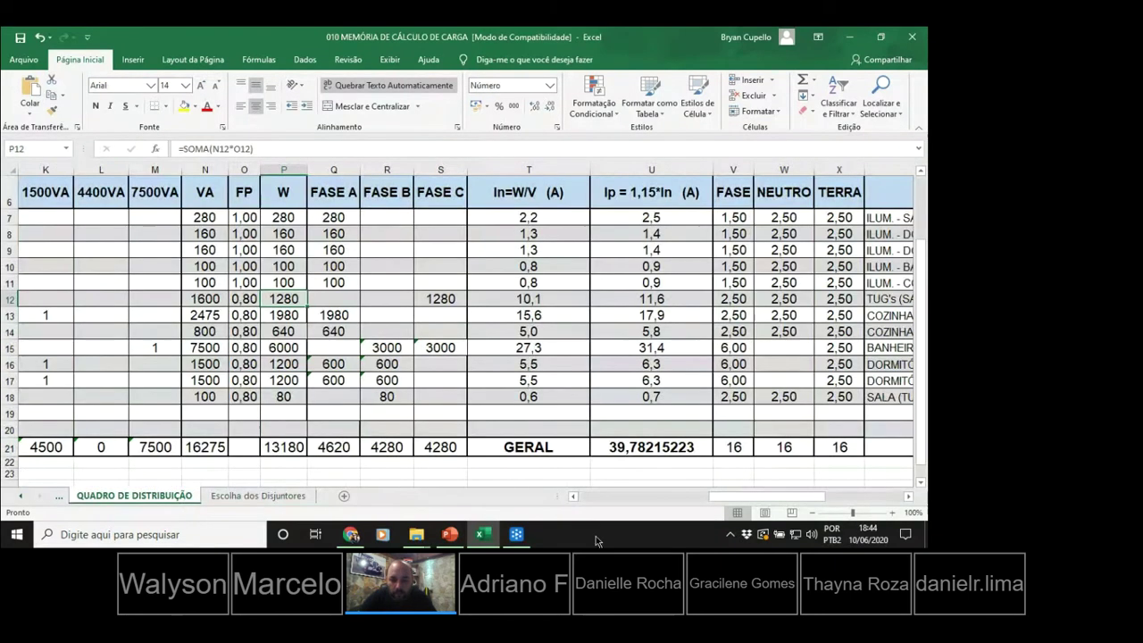
drag(768, 493, 806, 495)
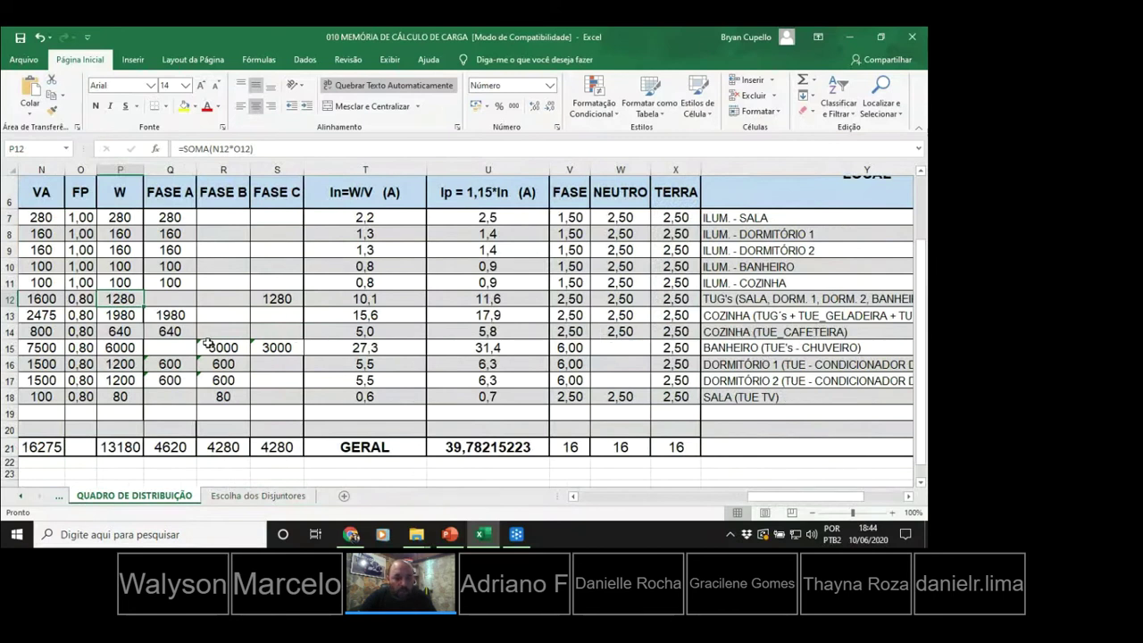
click(115, 331)
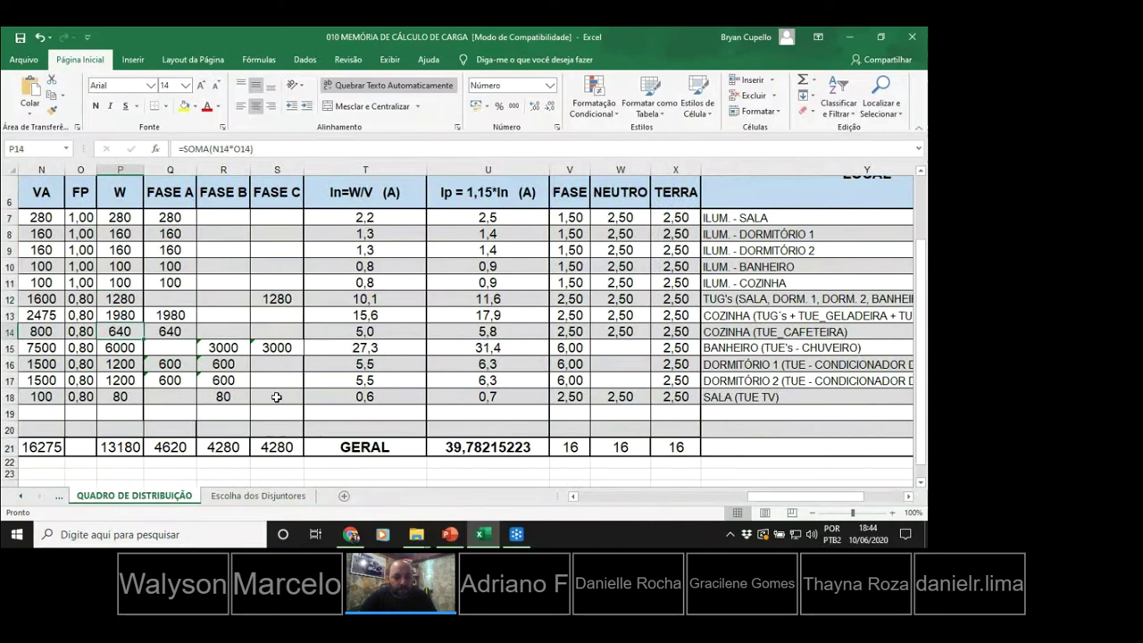
key(Down)
click(253, 495)
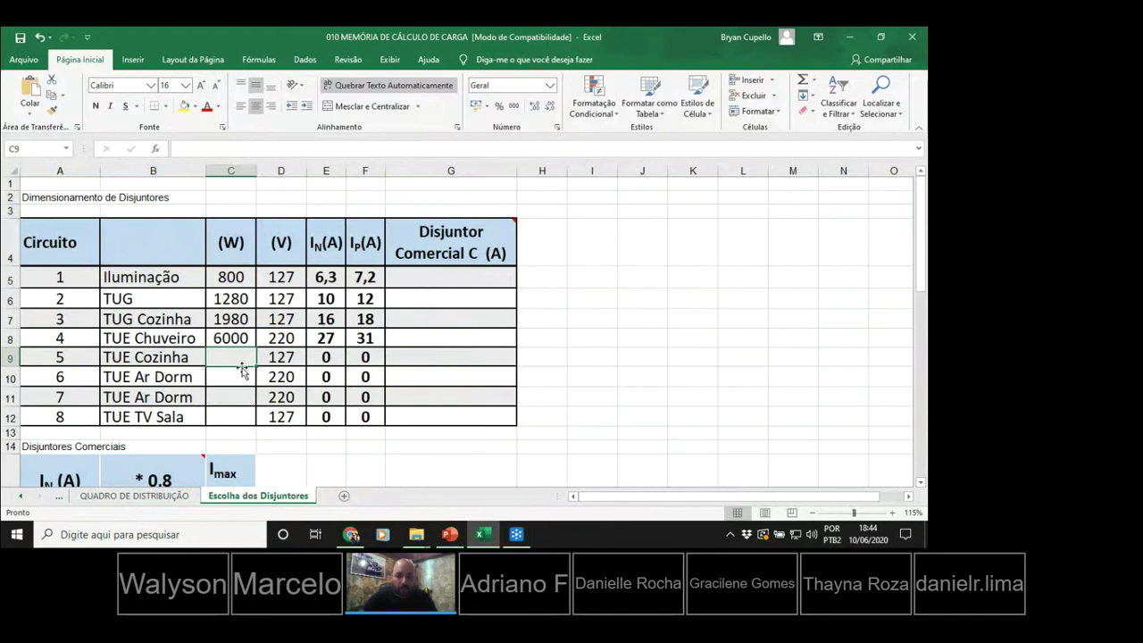
text(=)
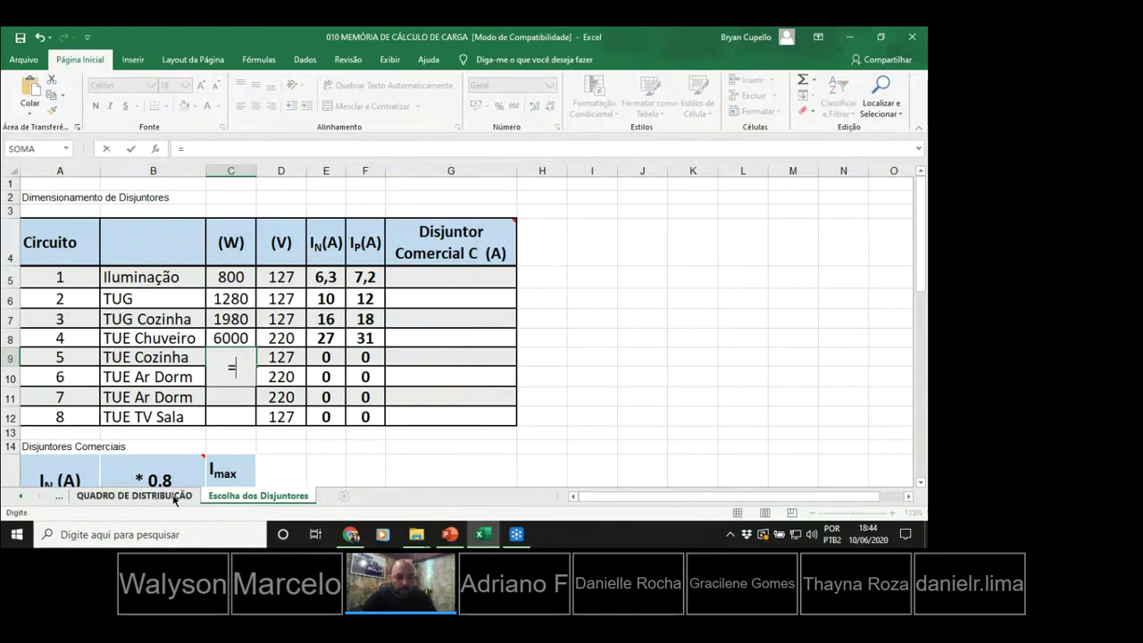
click(134, 495)
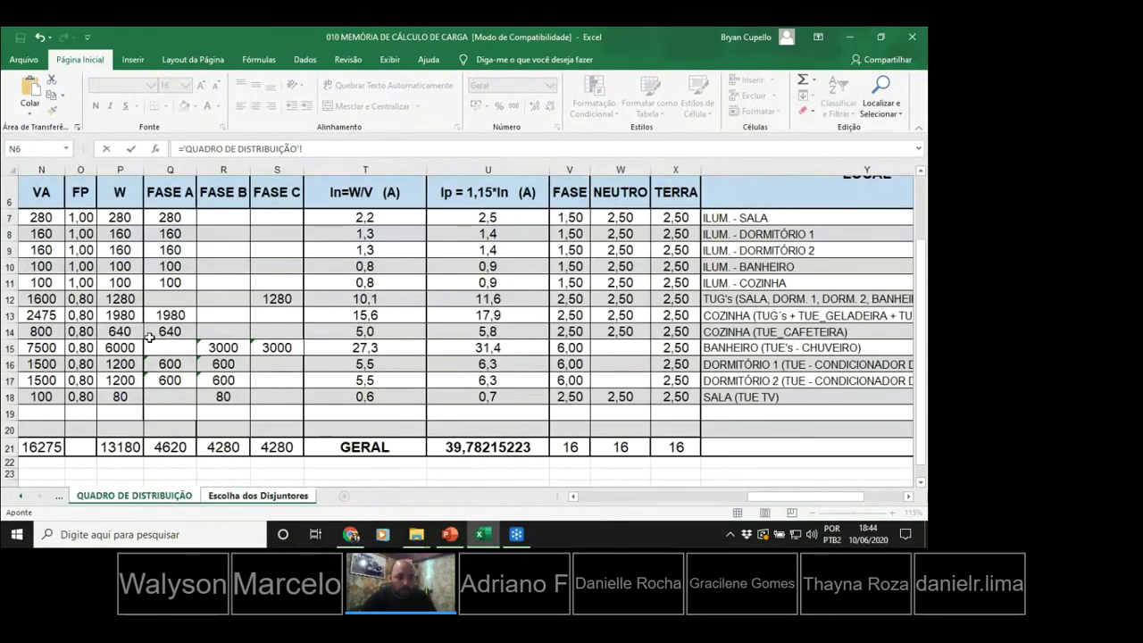
click(125, 332)
key(Return)
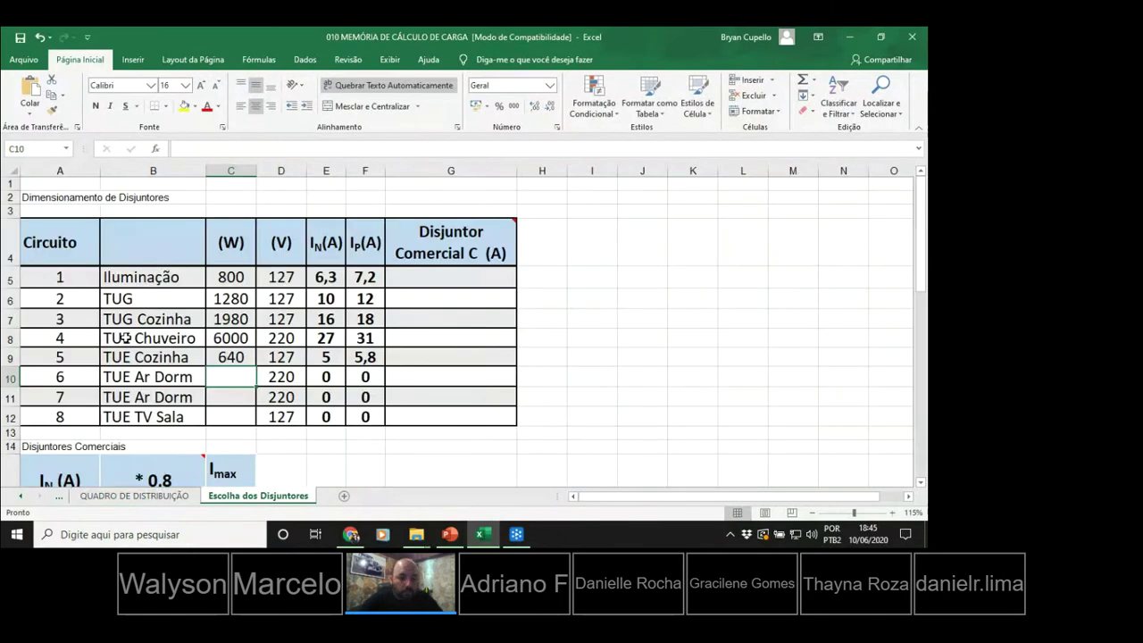
Check the full circuit name in B10 and widen column B so the air conditioner circuit names fit completely.
text(=)
click(183, 378)
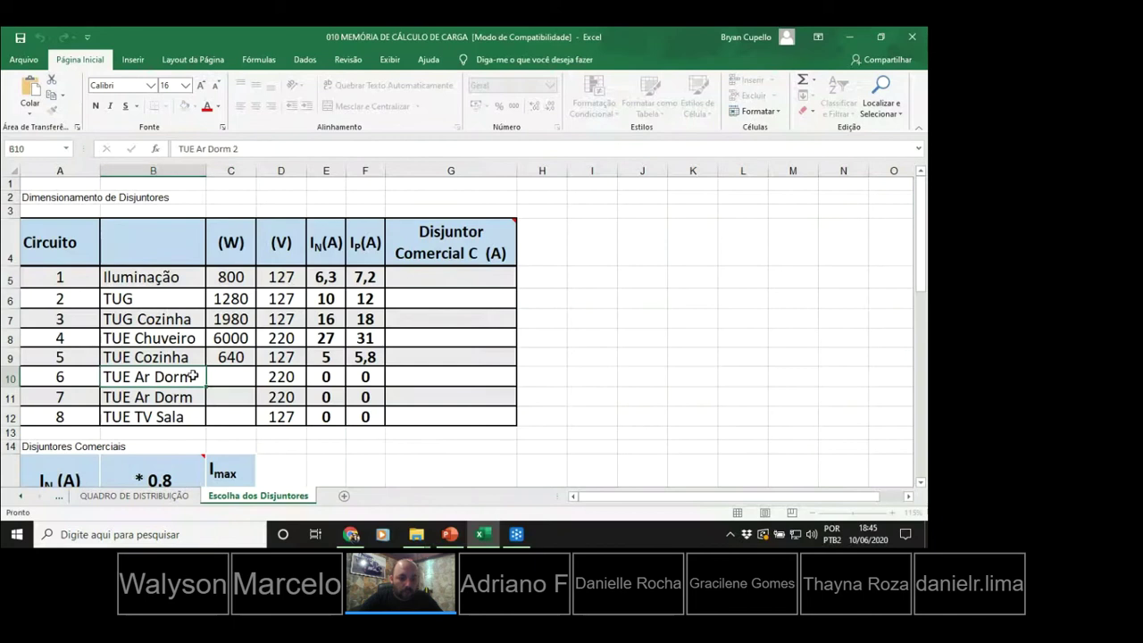
double_click(185, 377)
click(194, 377)
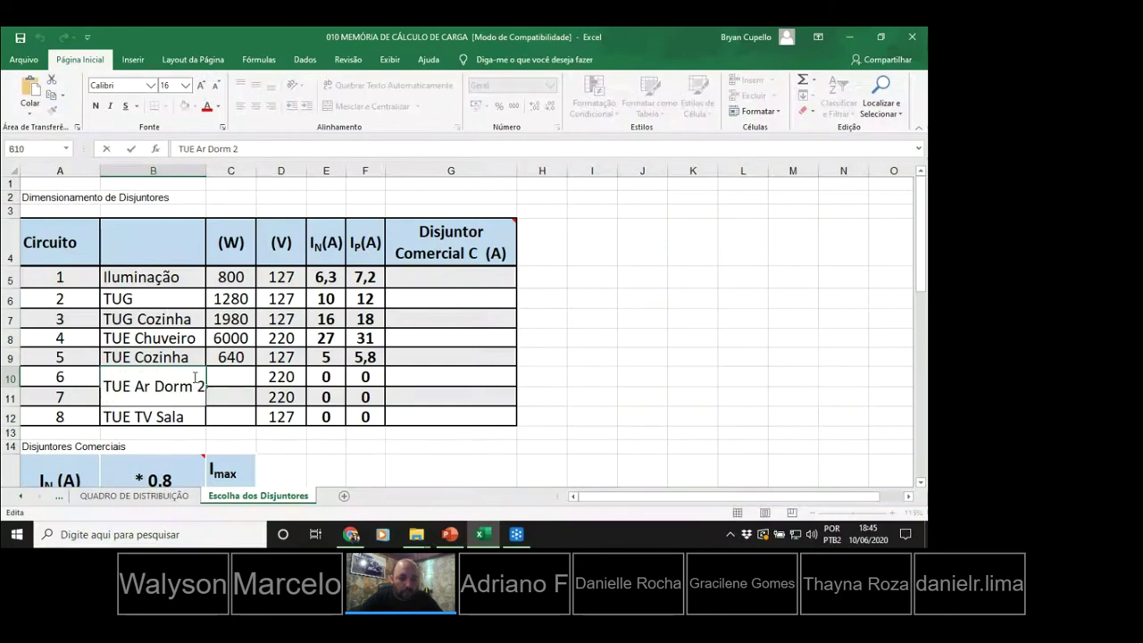
click(230, 208)
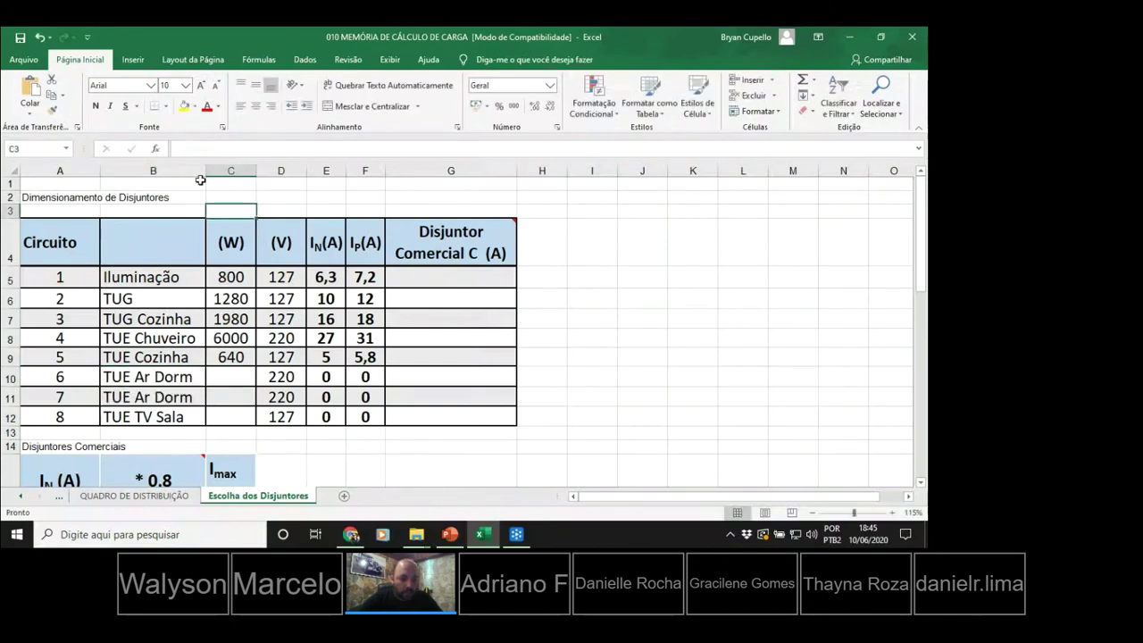
drag(204, 171, 234, 170)
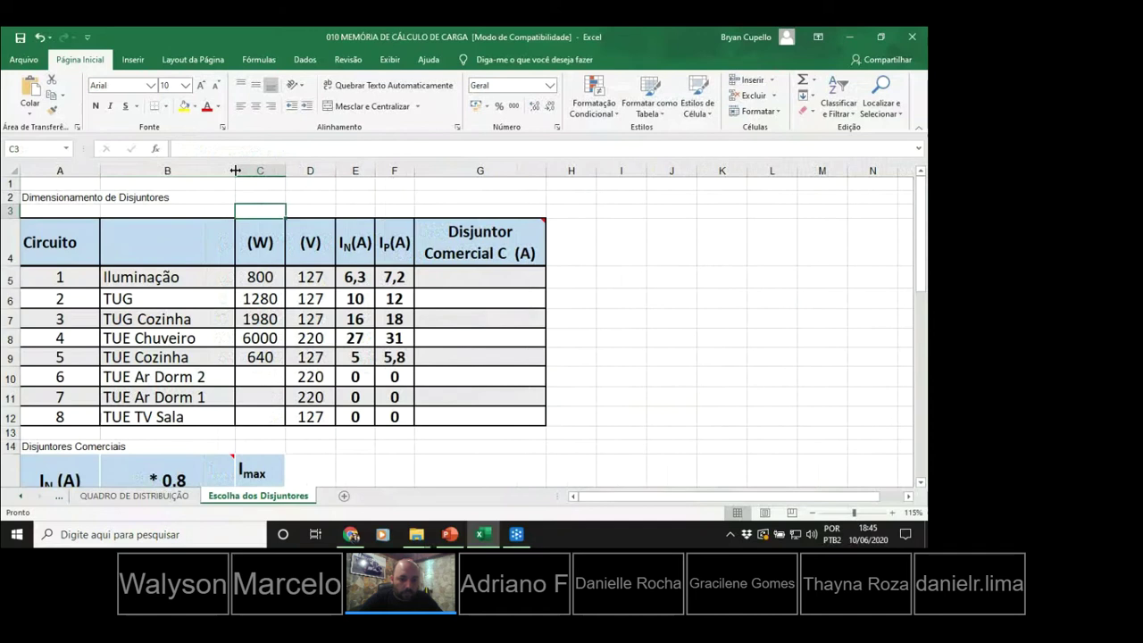
Rename the air conditioner circuits in B10 and B11 to TUE Ar Dorm 1 and TUE Ar Dorm 2.
click(265, 379)
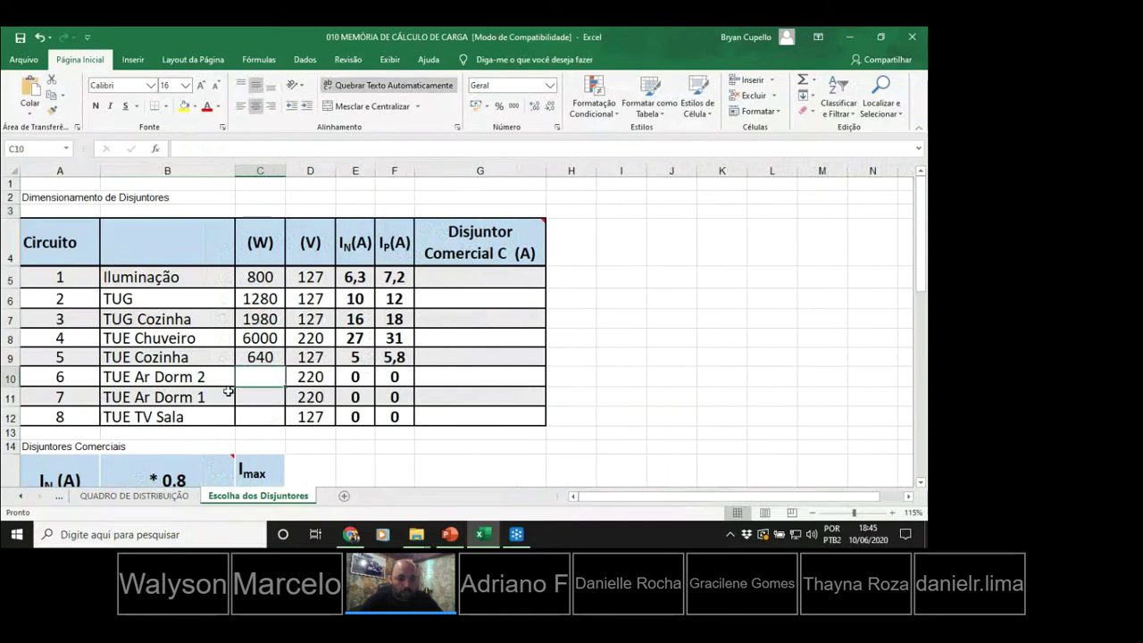
double_click(202, 376)
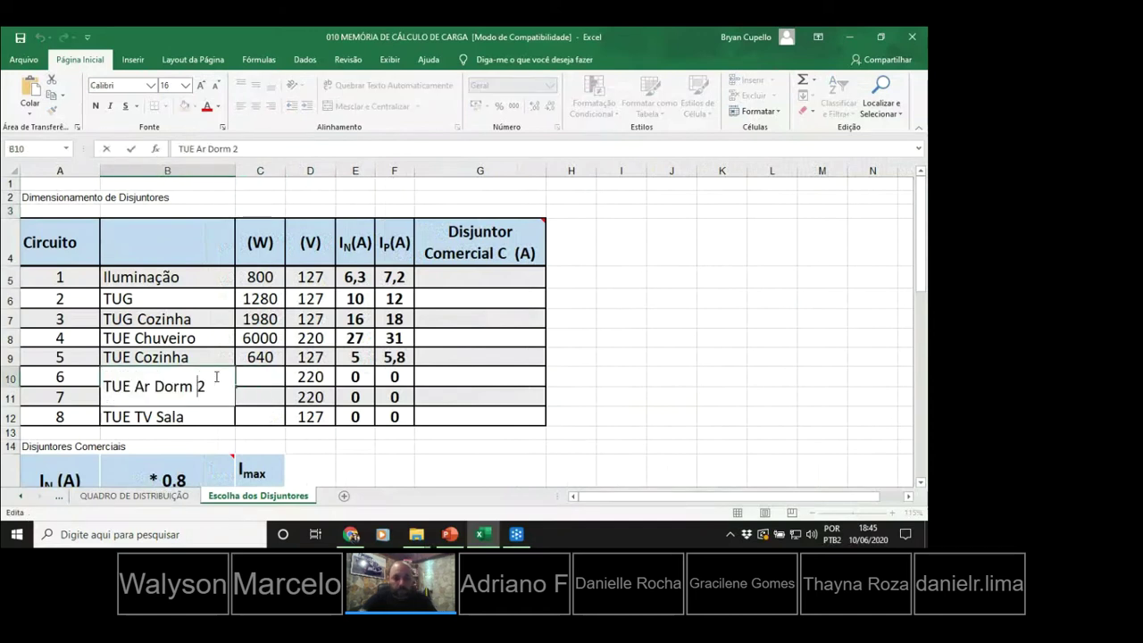
key(Delete)
text(1)
click(265, 396)
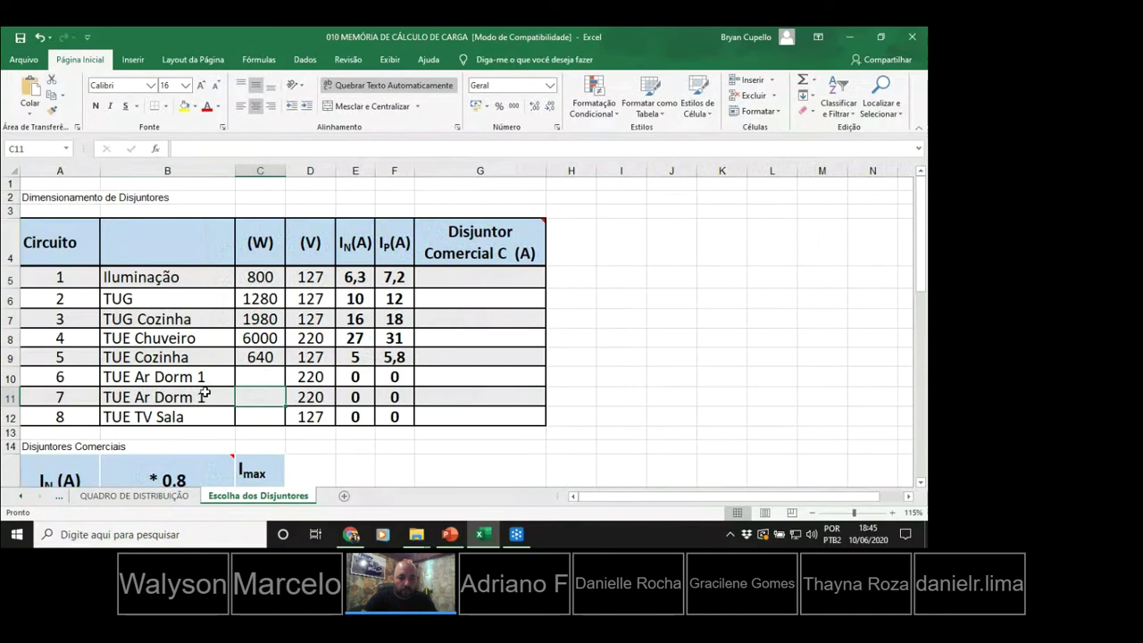
double_click(202, 396)
key(Delete)
text(2)
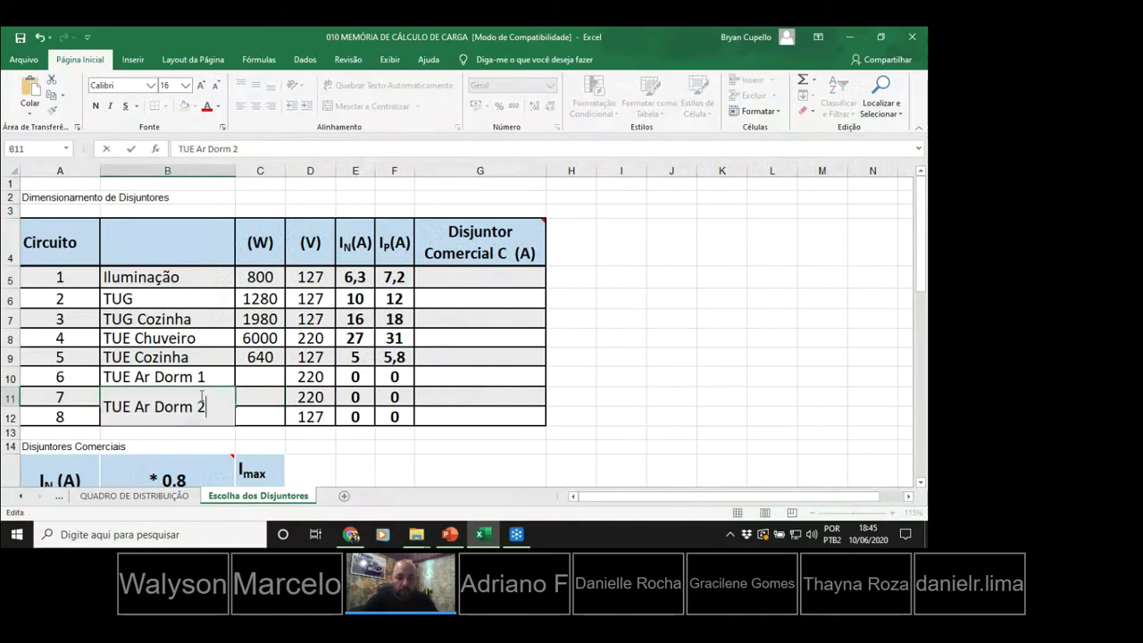
click(394, 393)
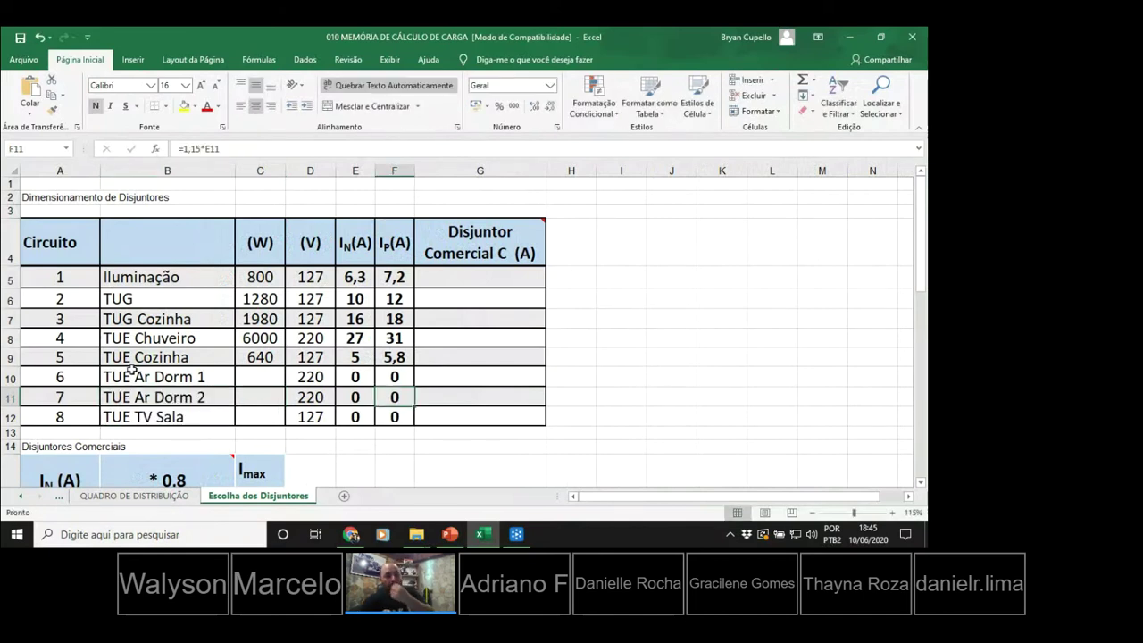
Link the TUE Ar Dorm 1 power in C10 to P16 of QUADRO DE DISTRIBUIÇÃO, consulting the load table on the PowerPoint slide.
click(262, 376)
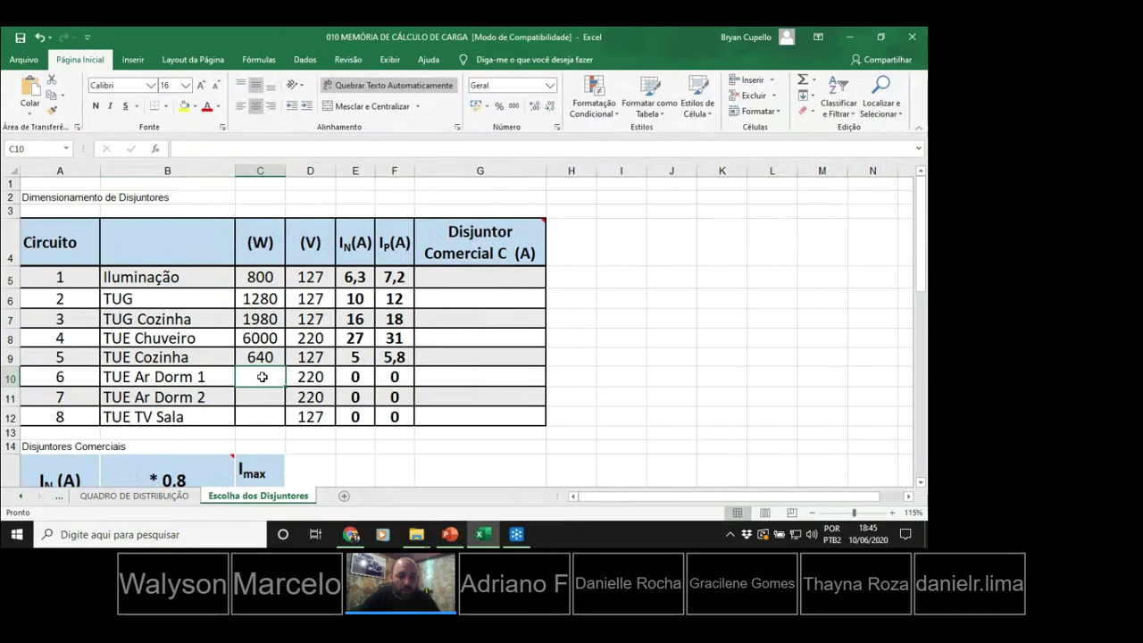
text(=)
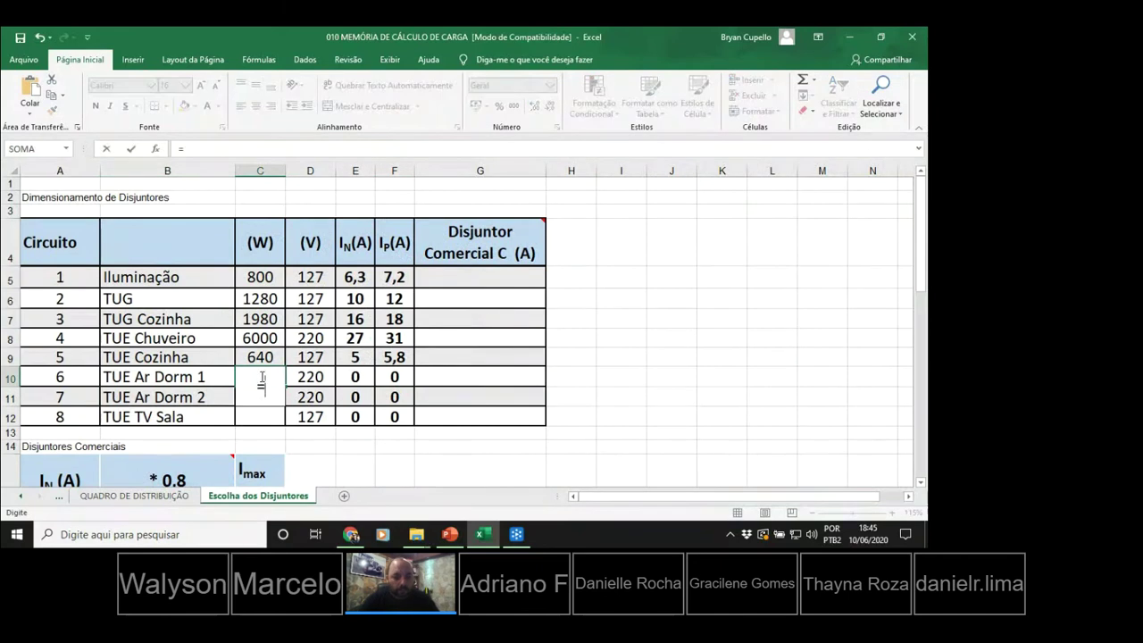
click(159, 498)
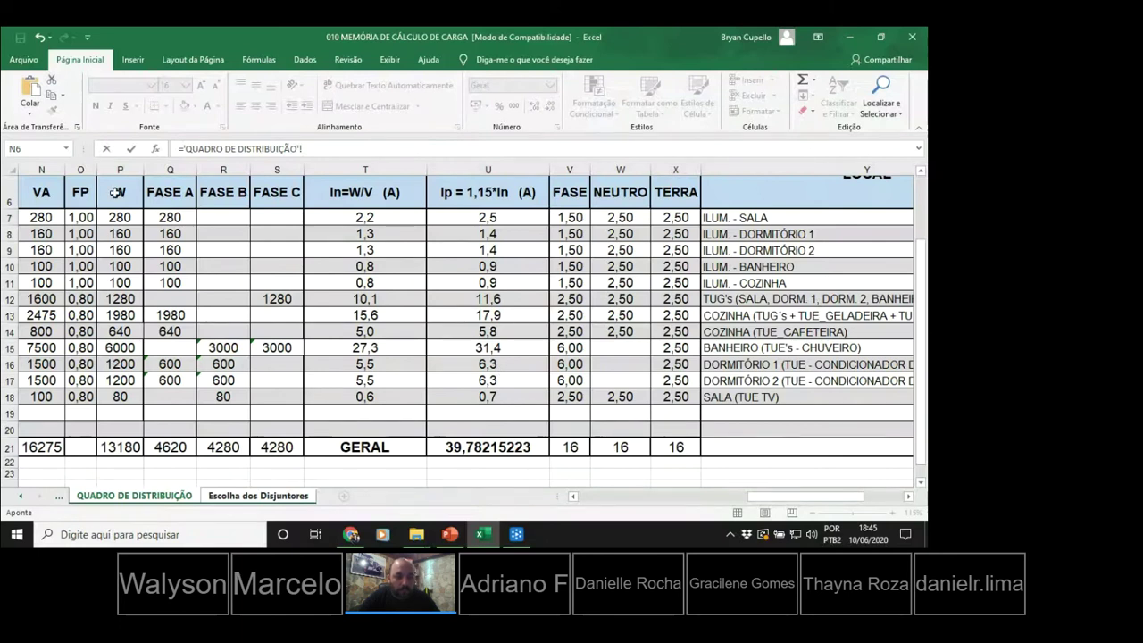
key(alt+Tab)
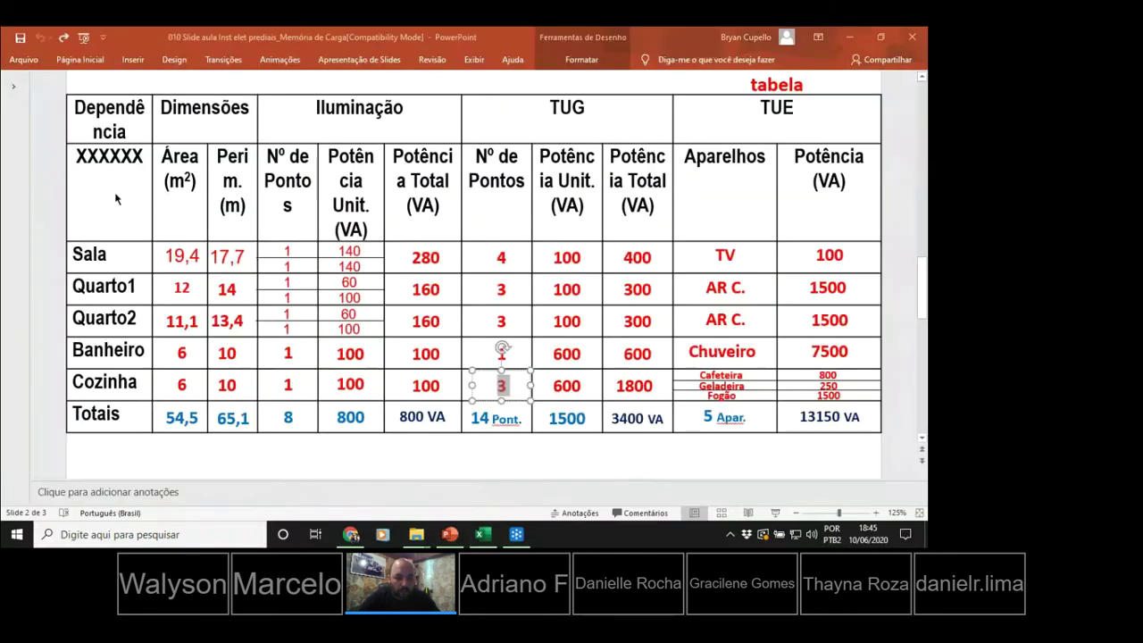
key(alt+Tab)
click(259, 496)
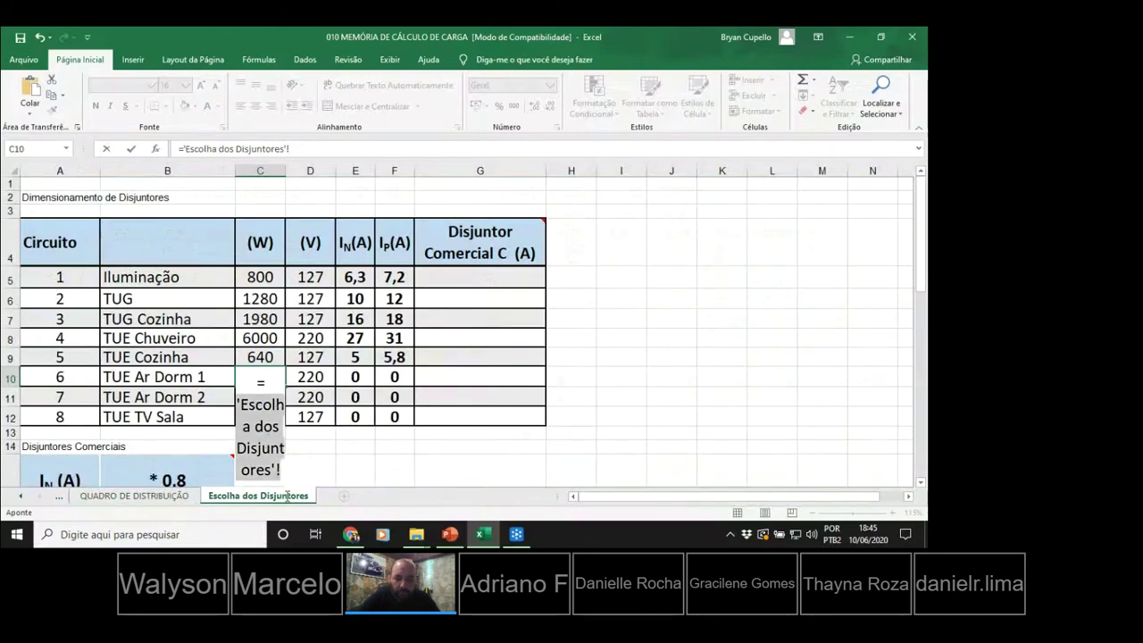
key(BackSpace)
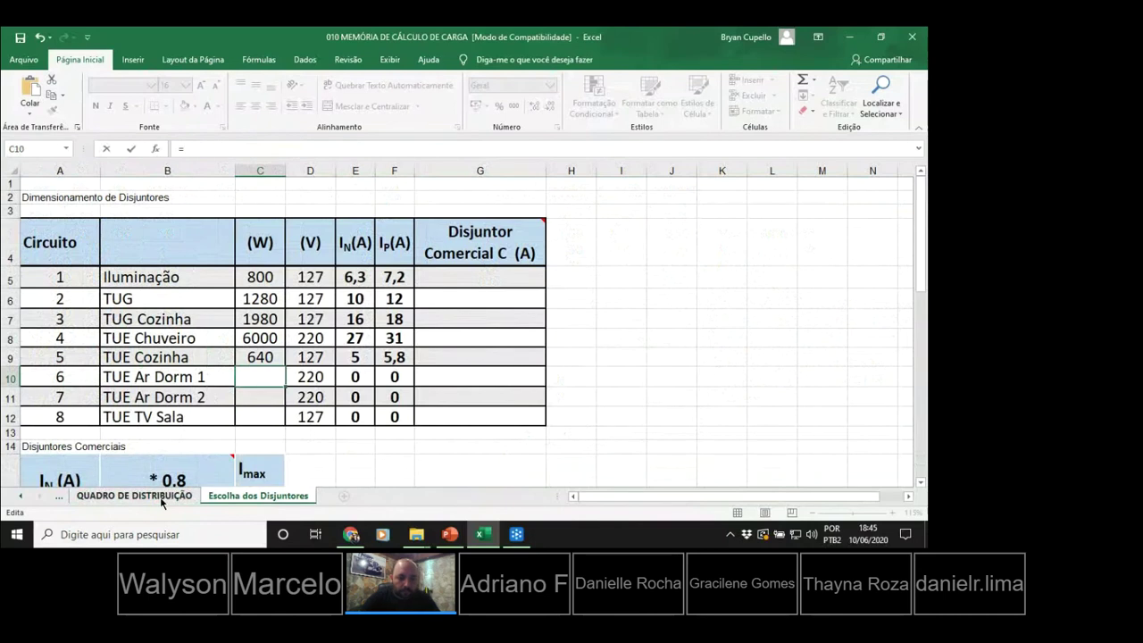
click(167, 494)
click(125, 364)
key(Return)
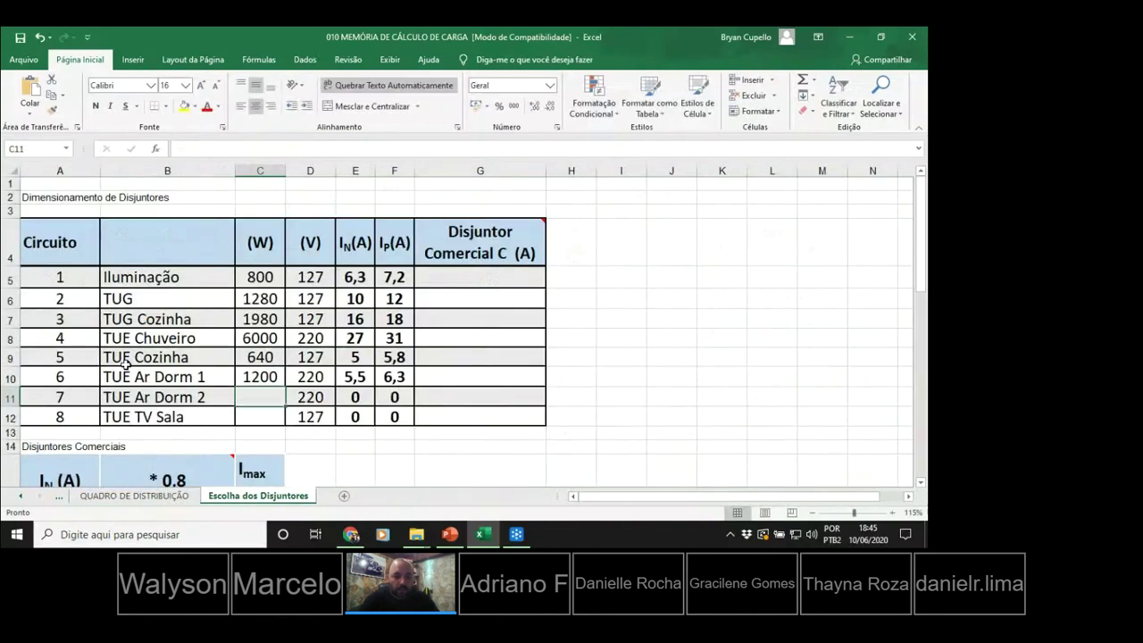
Link the TUE Ar Dorm 2 power in C11 of Escolha dos Disjuntores to P17 of the QUADRO DE DISTRIBUIÇÃO sheet.
double_click(254, 399)
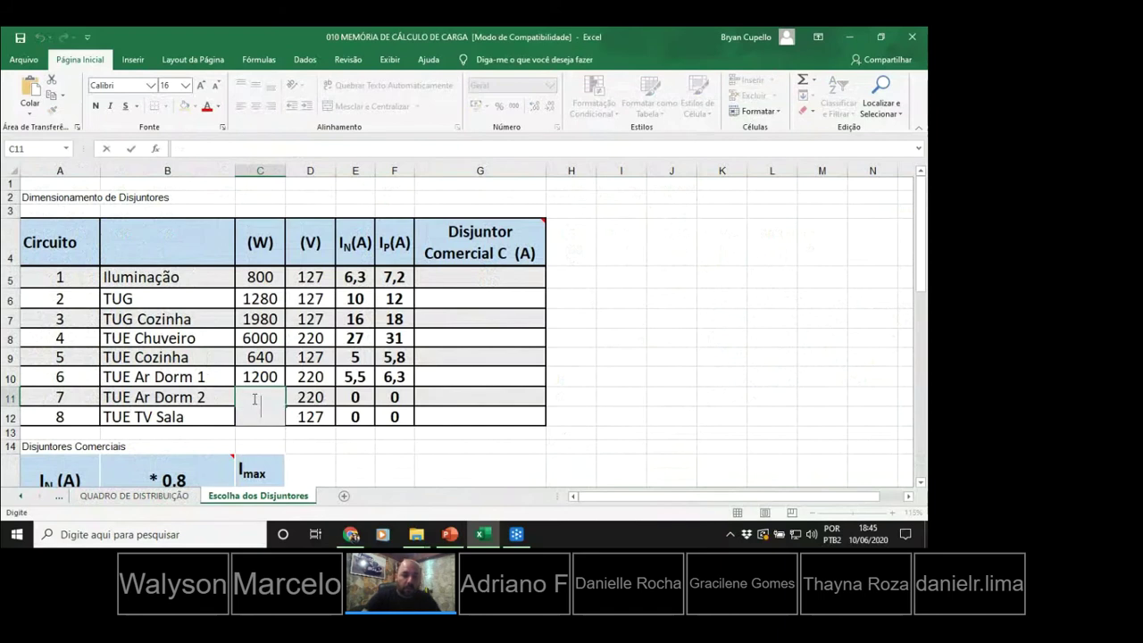
text(=)
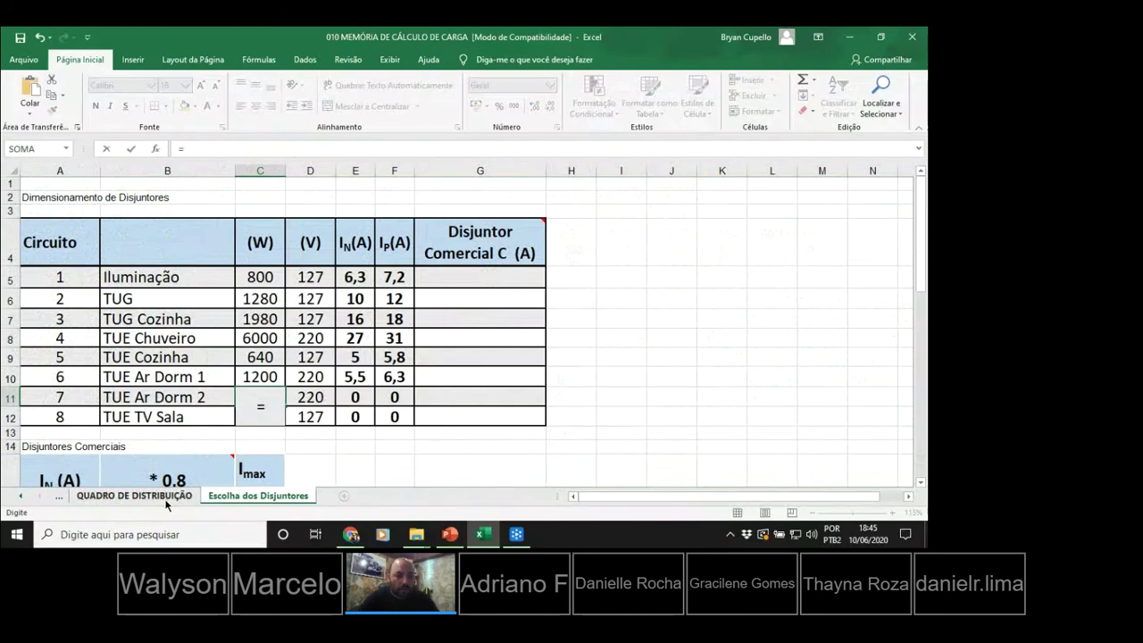
click(134, 495)
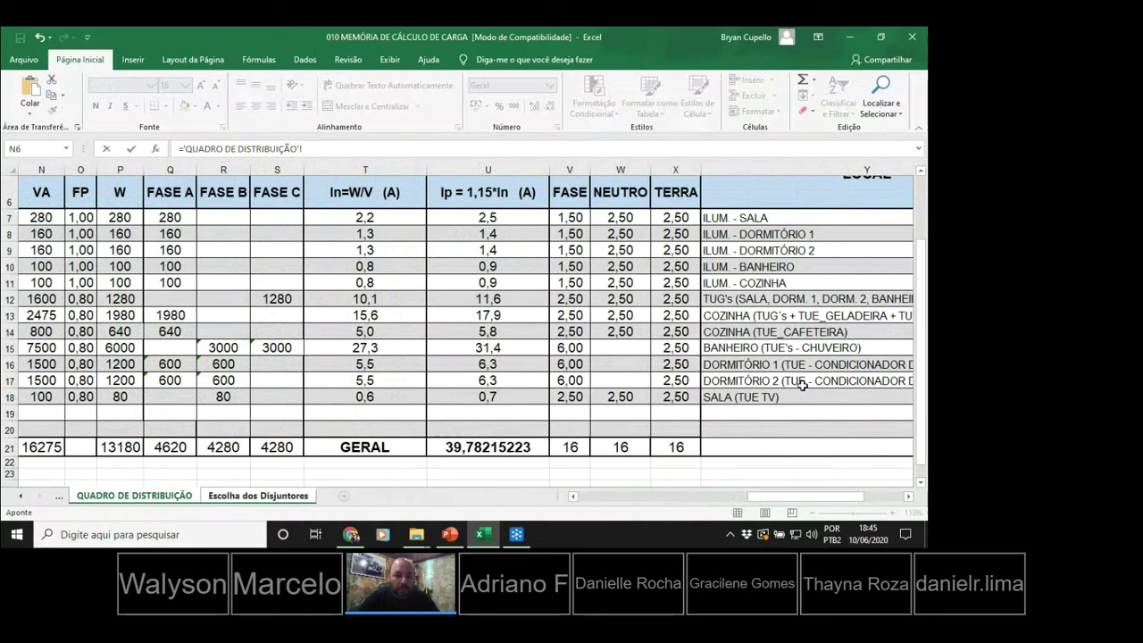
click(120, 380)
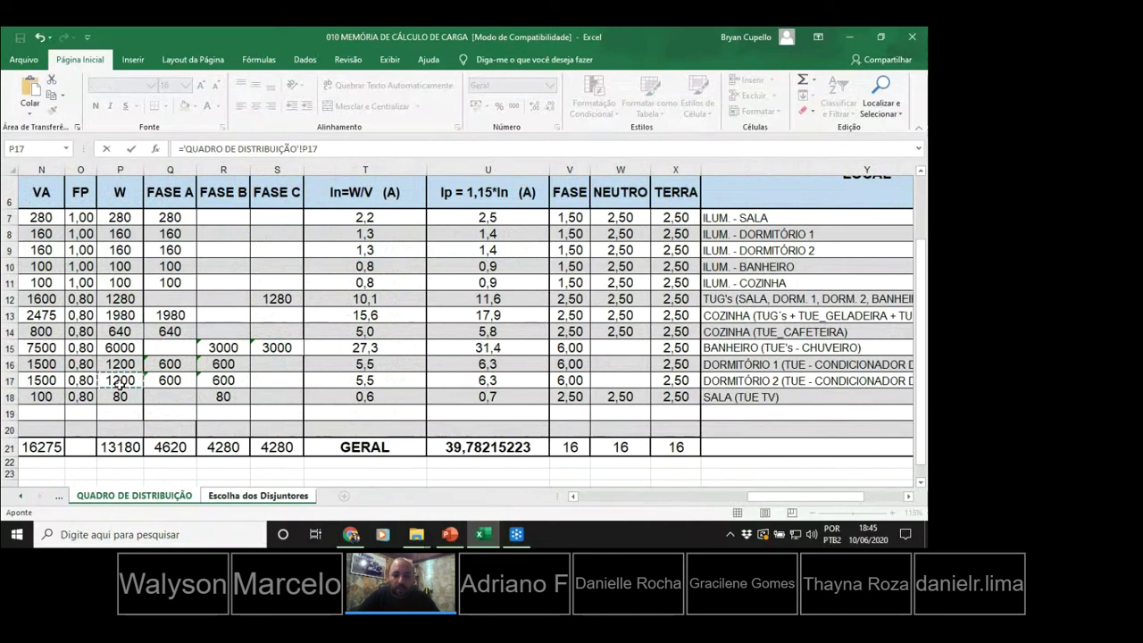
key(Return)
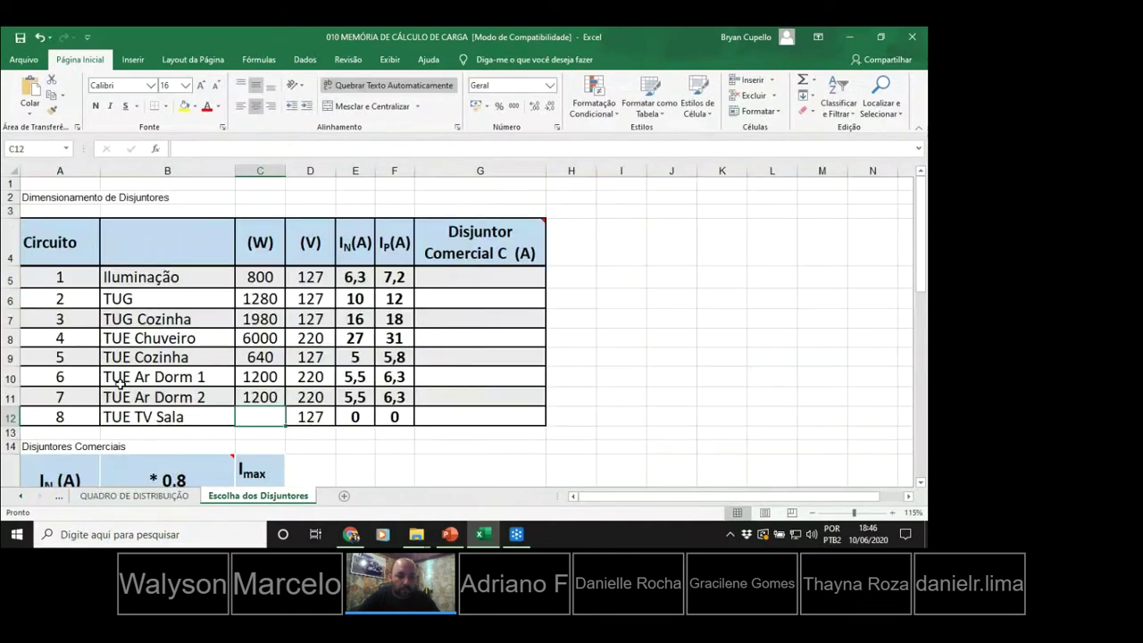
Link the TUE TV Sala power in C12 of Escolha dos Disjuntores to P18 of the QUADRO DE DISTRIBUIÇÃO sheet.
double_click(255, 416)
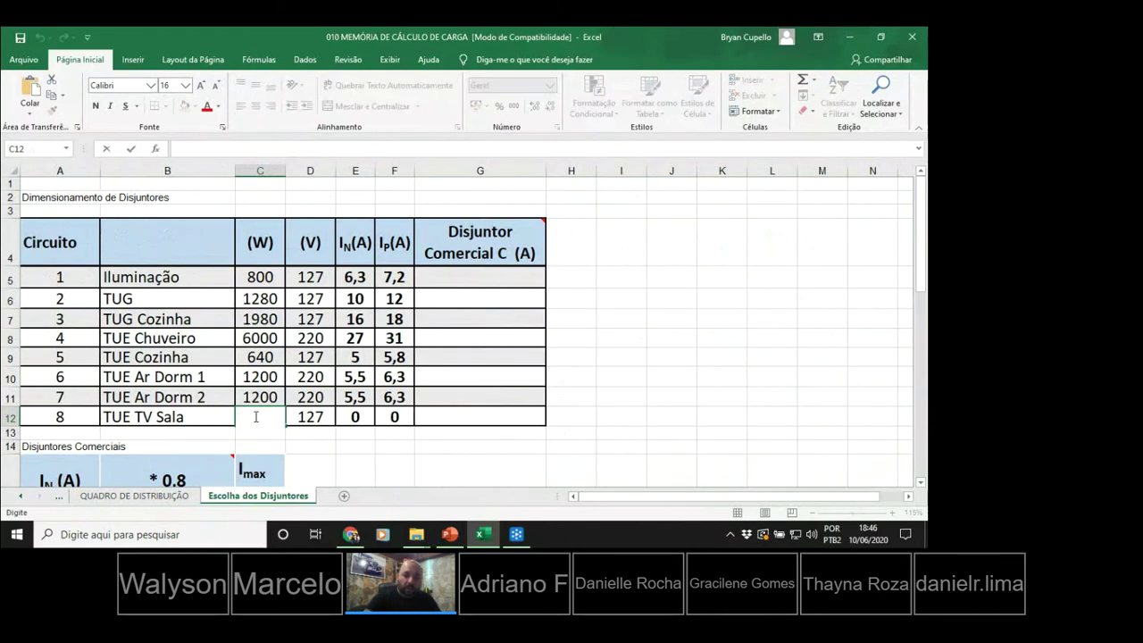
text(=)
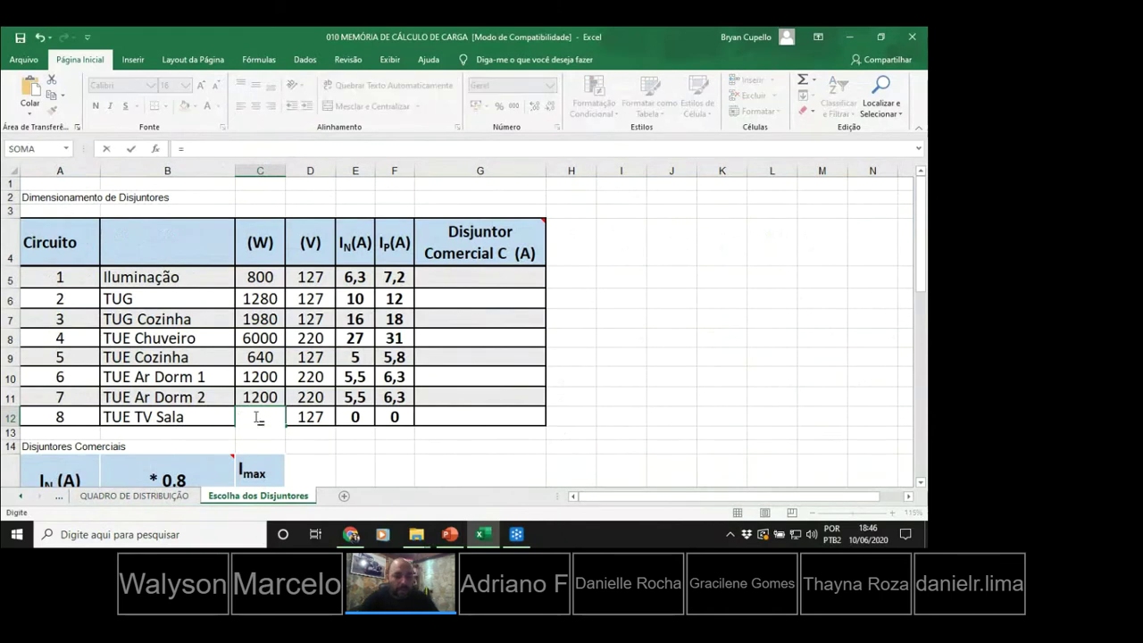
click(168, 497)
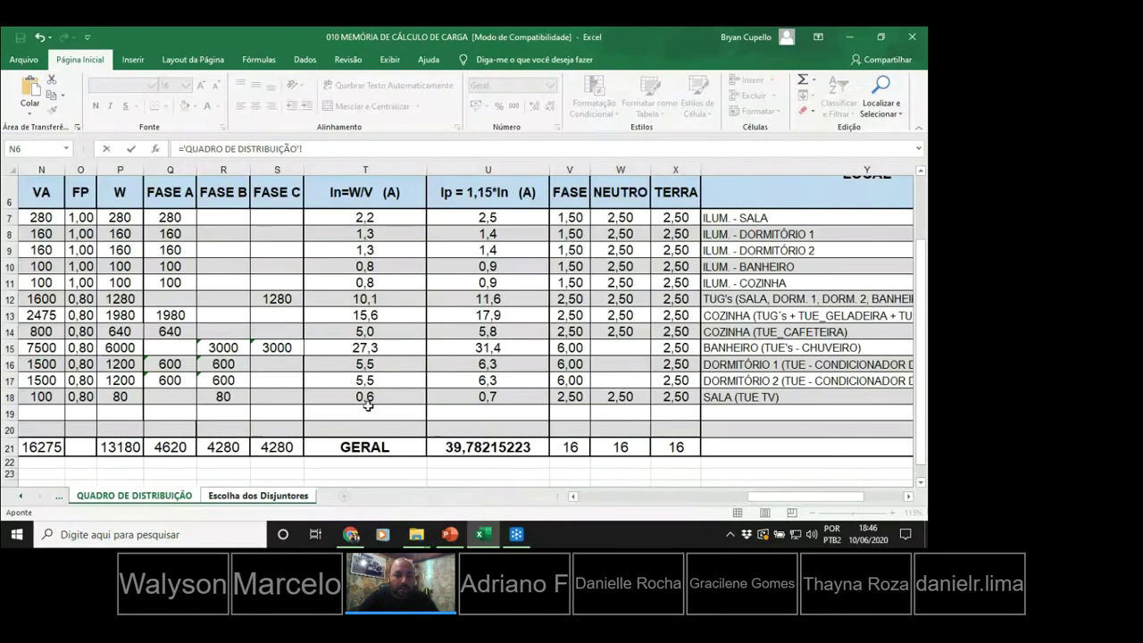
click(119, 396)
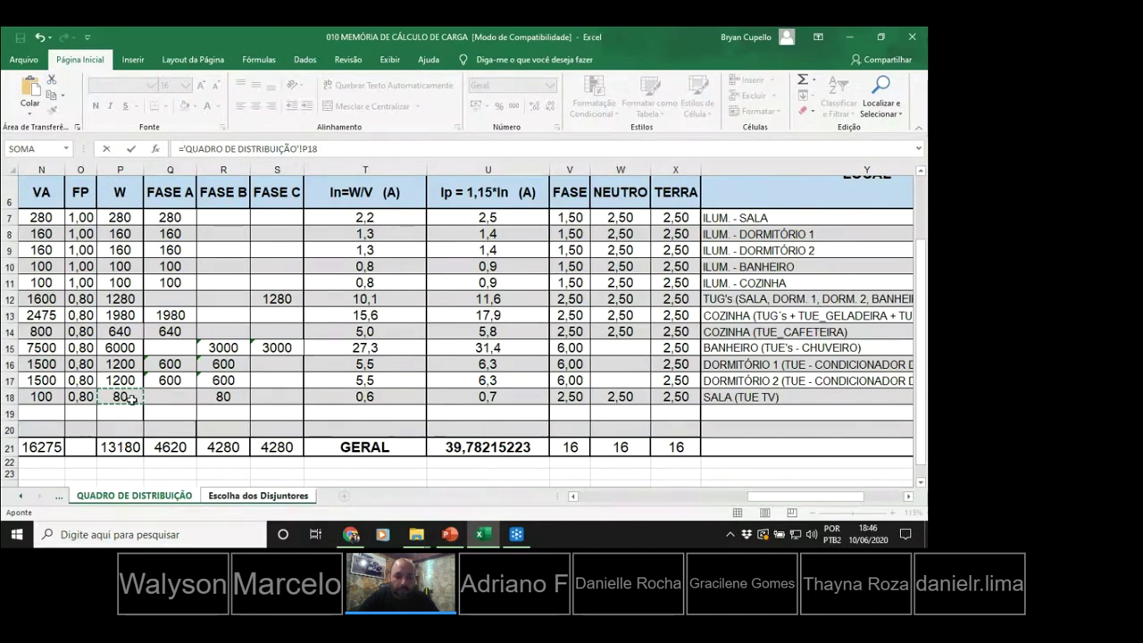
key(Return)
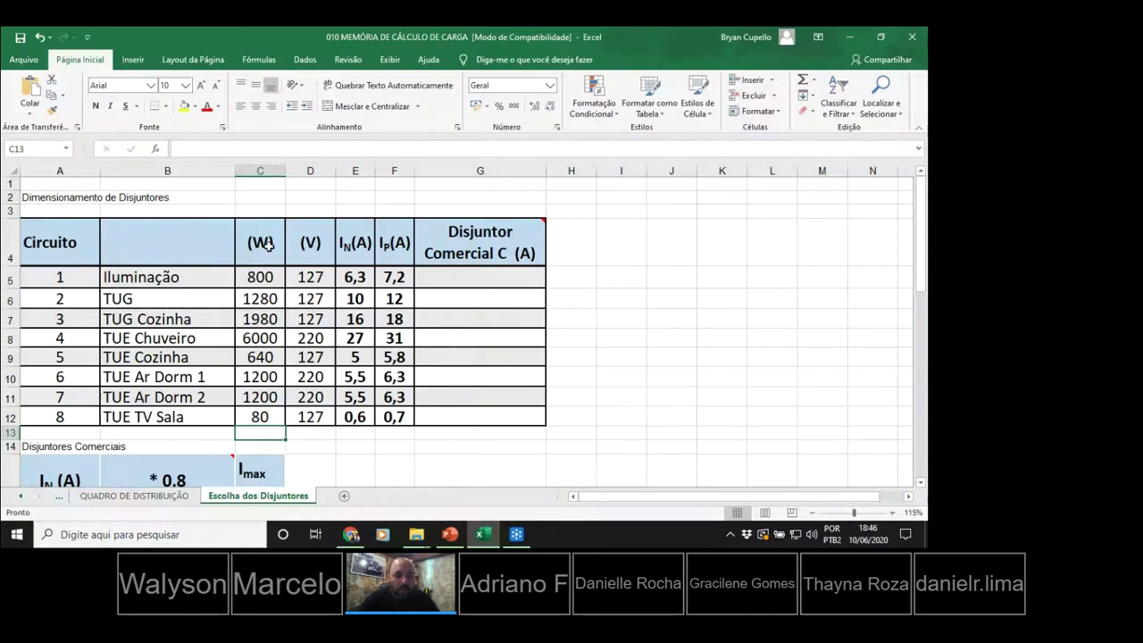
Examine the lighting circuits' LOCAL descriptions and their FASE, NEUTRO and TERRA conductor sizes on the QUADRO DE DISTRIBUIÇÃO sheet.
click(170, 494)
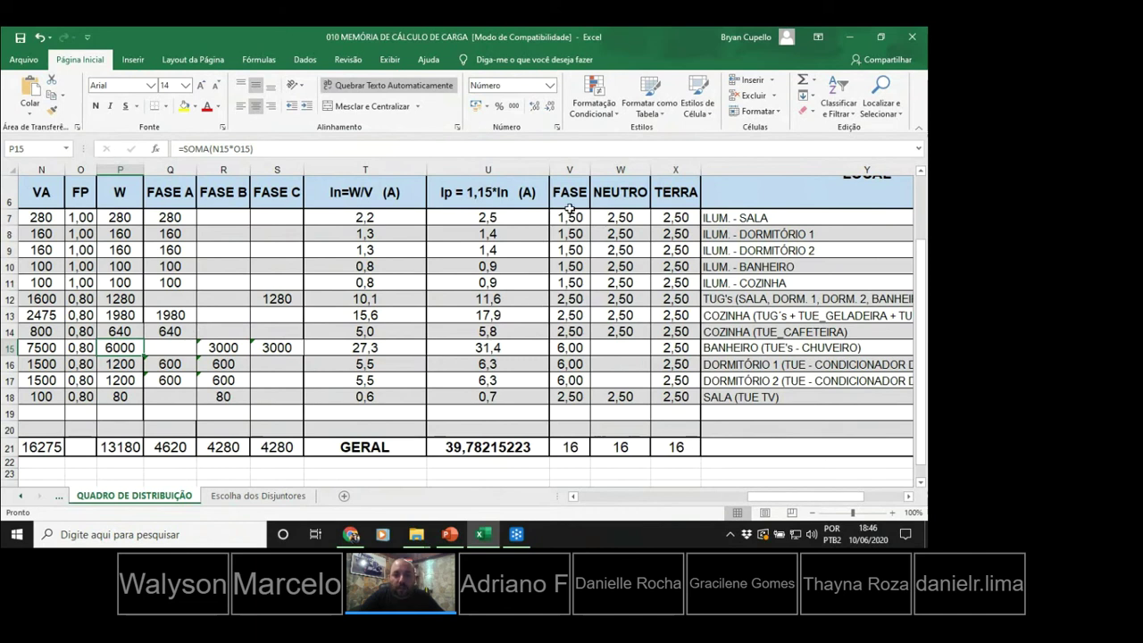
drag(711, 215, 717, 282)
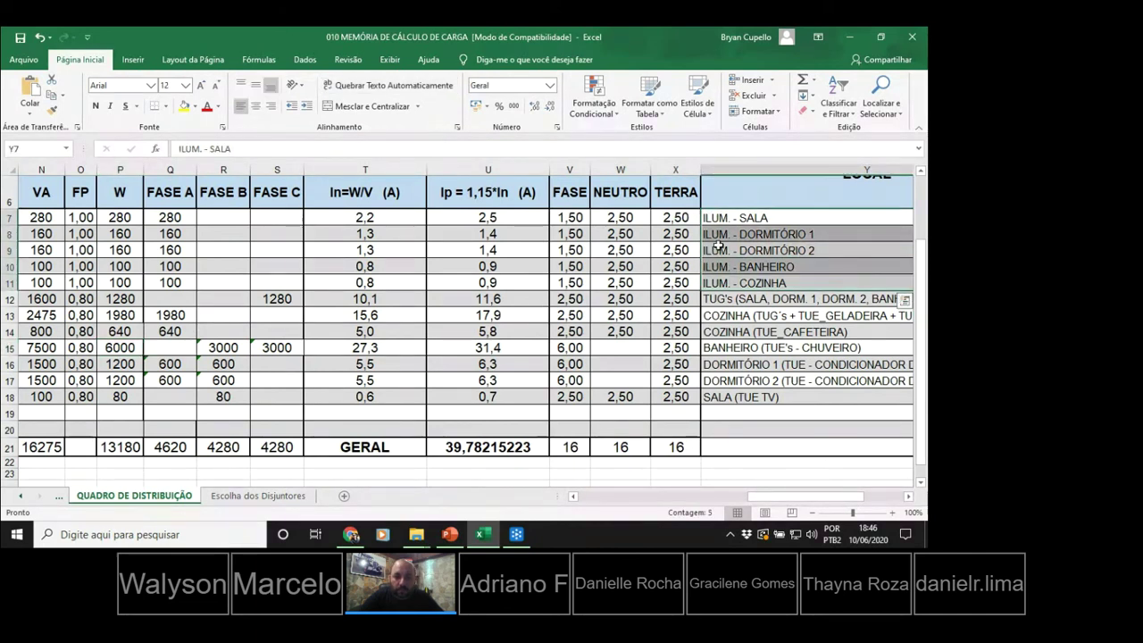
drag(716, 218, 721, 250)
drag(718, 298, 719, 218)
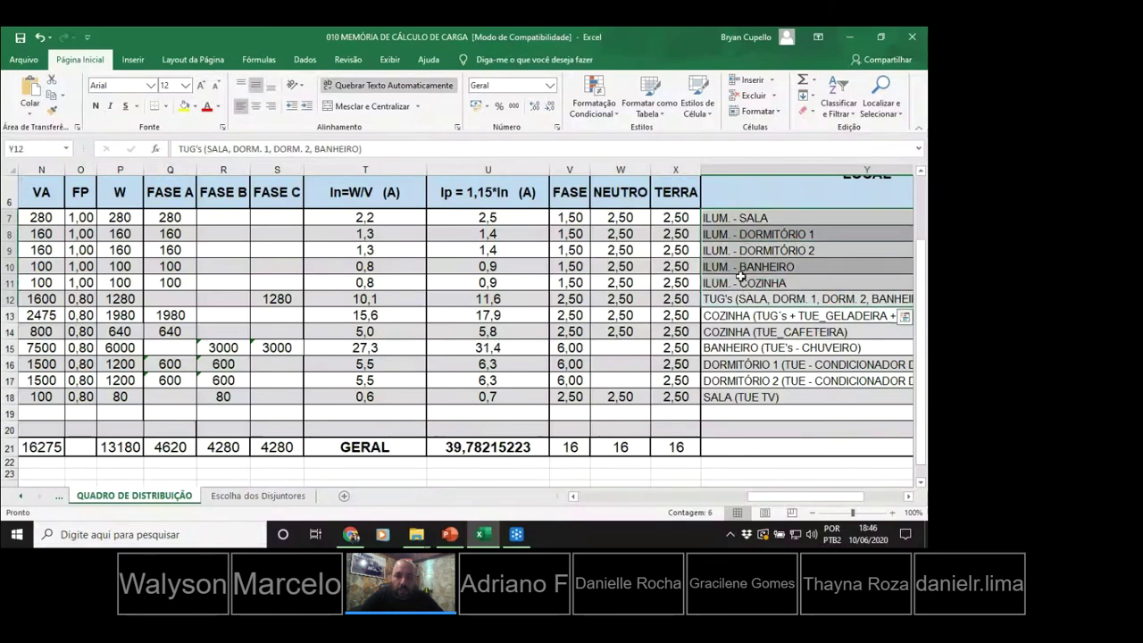
click(567, 282)
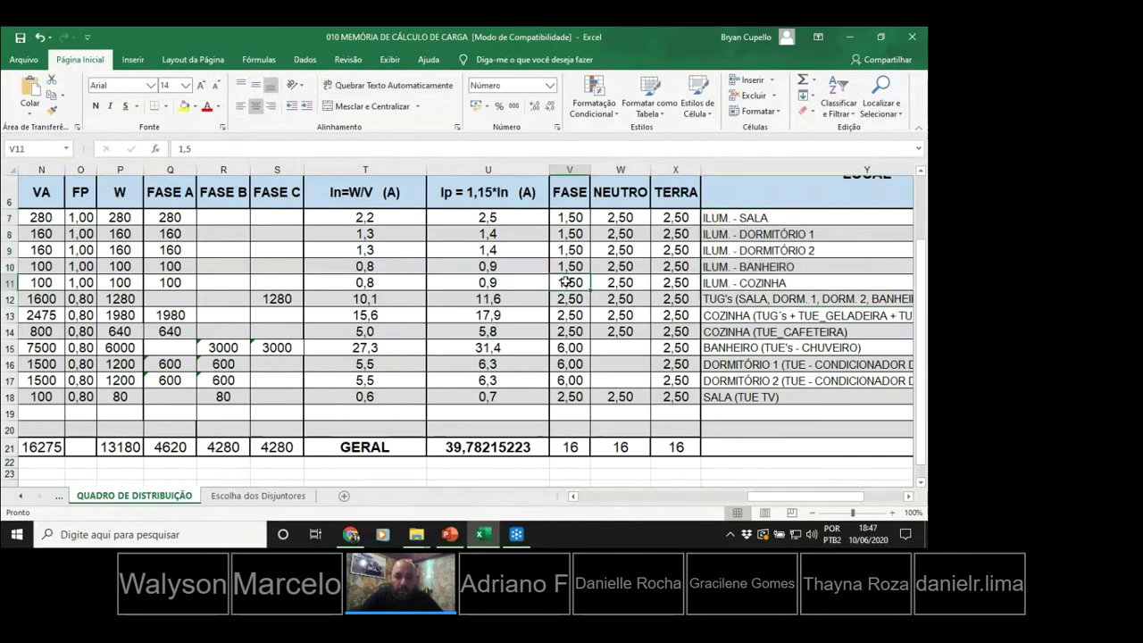
shift+click(576, 219)
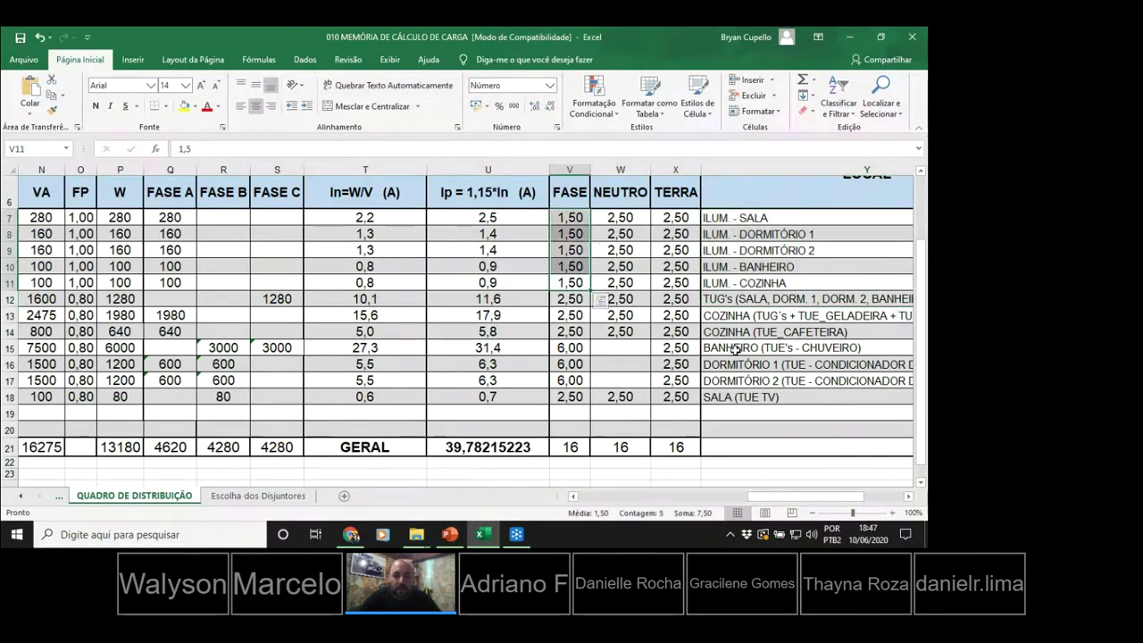
click(629, 279)
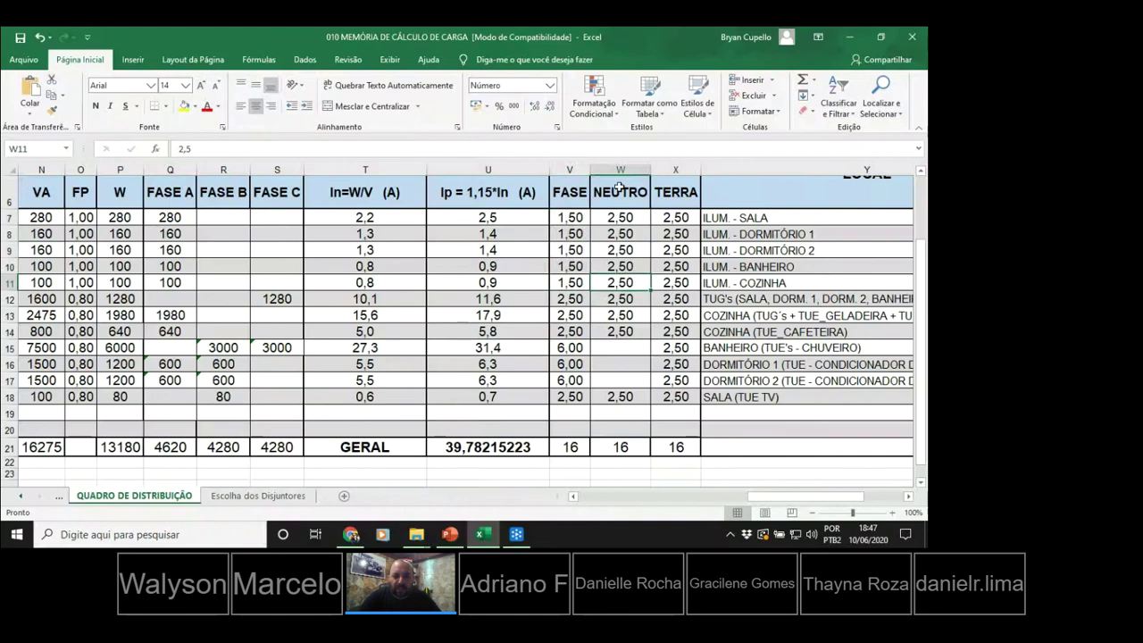
ctrl+click(619, 189)
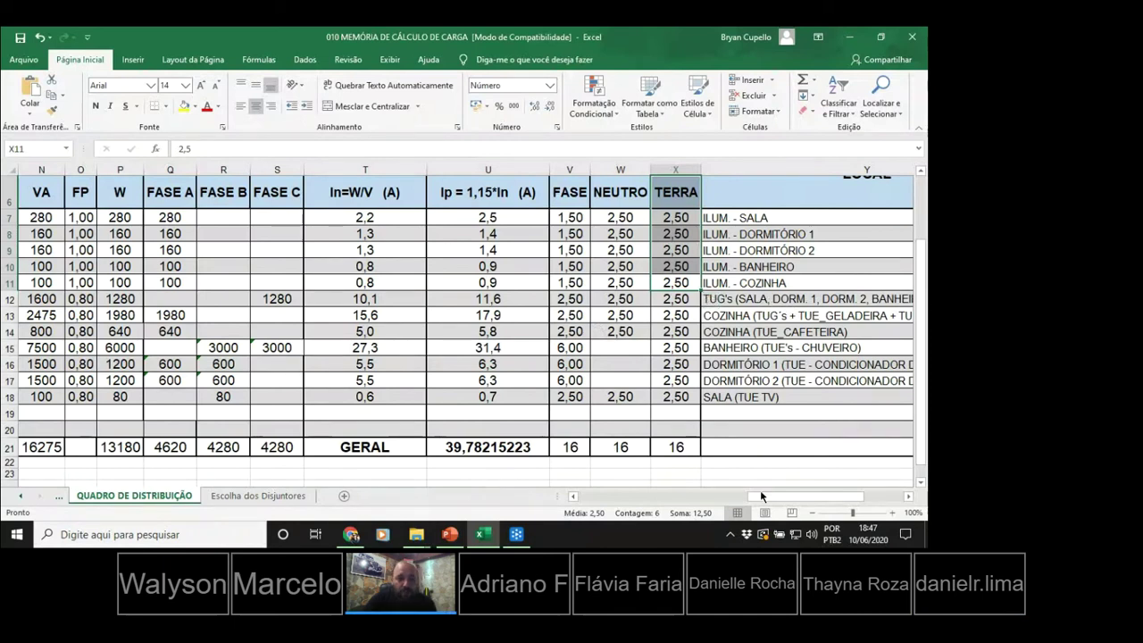
Review the load columns of QUADRO DE DISTRIBUIÇÃO and compare circuit 6's VA in N12 with the TUG table on the PowerPoint slide.
drag(760, 493, 670, 499)
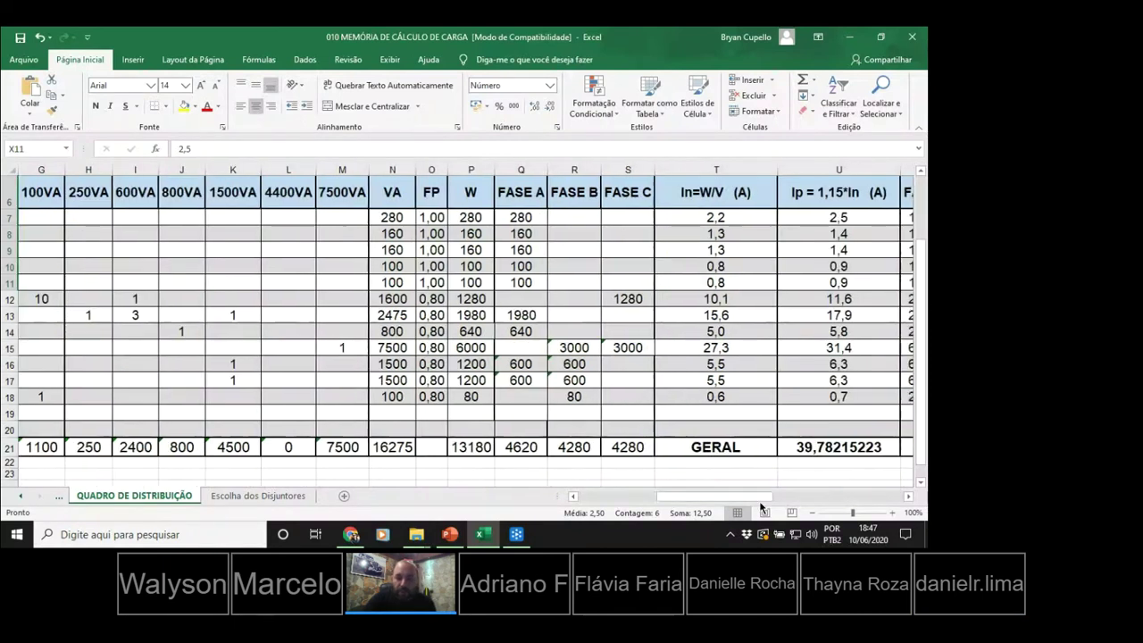
click(645, 496)
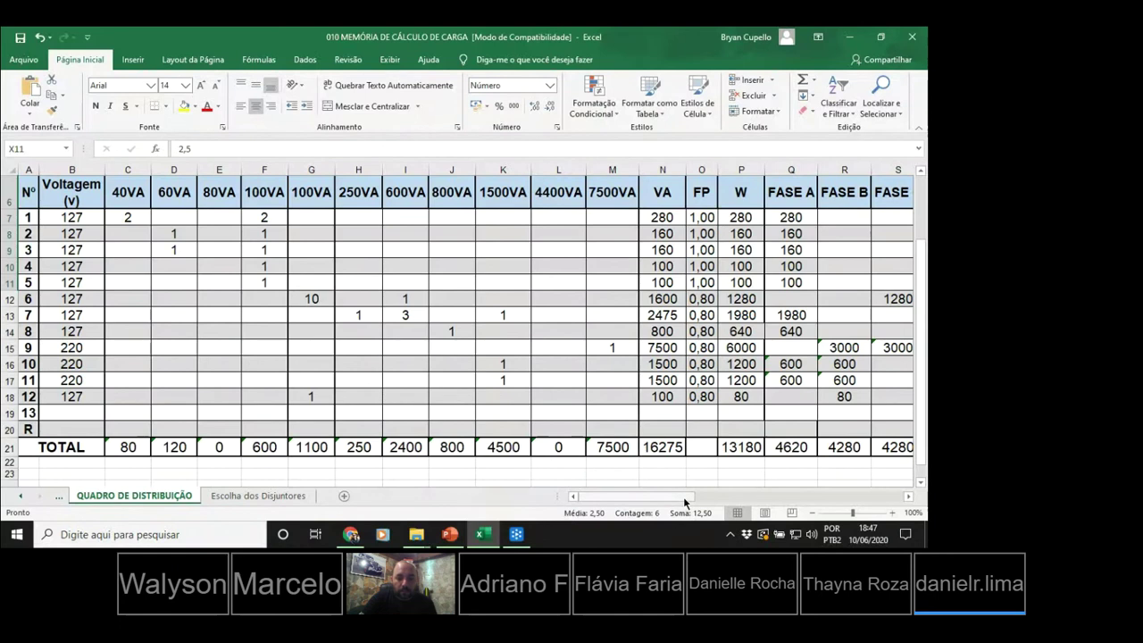
drag(676, 495, 795, 494)
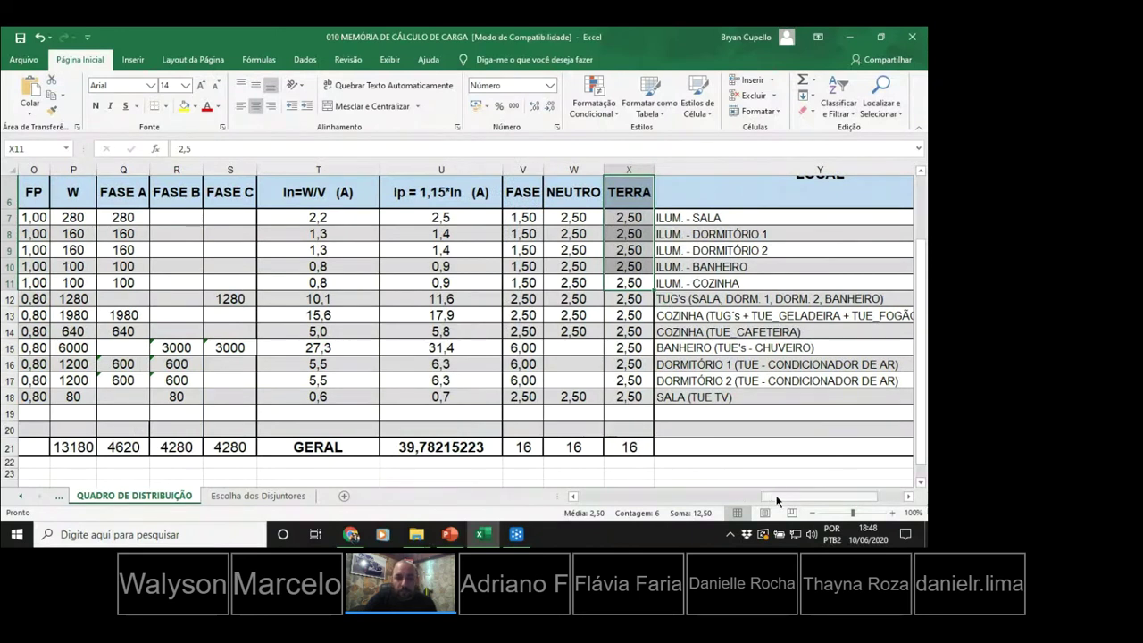
scroll(776, 501, left, 4)
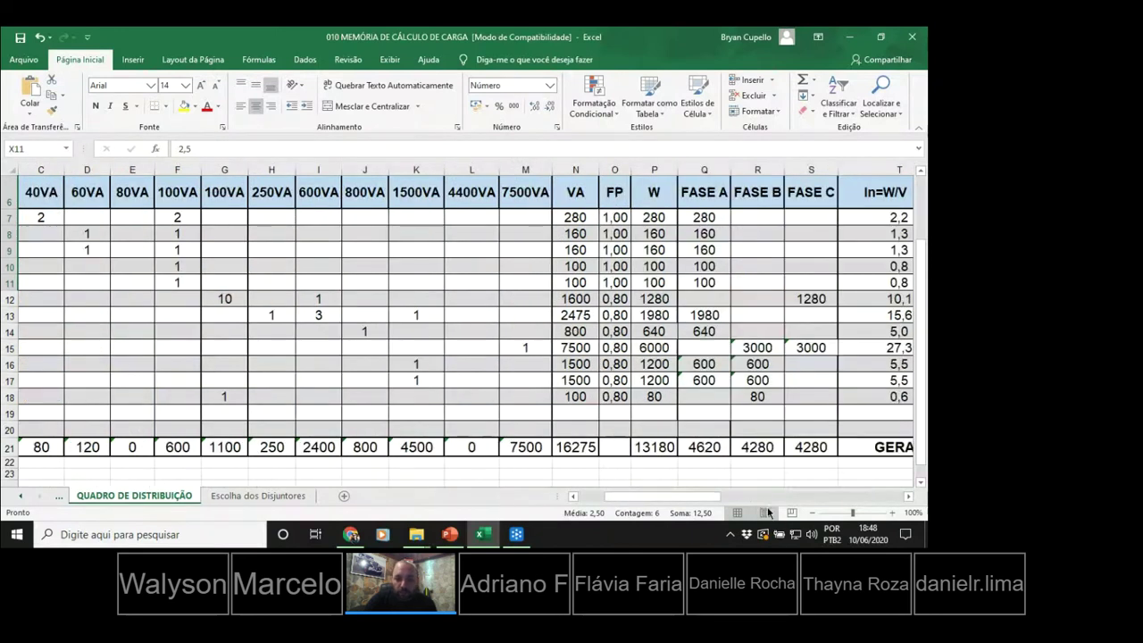
scroll(634, 498, left, 1)
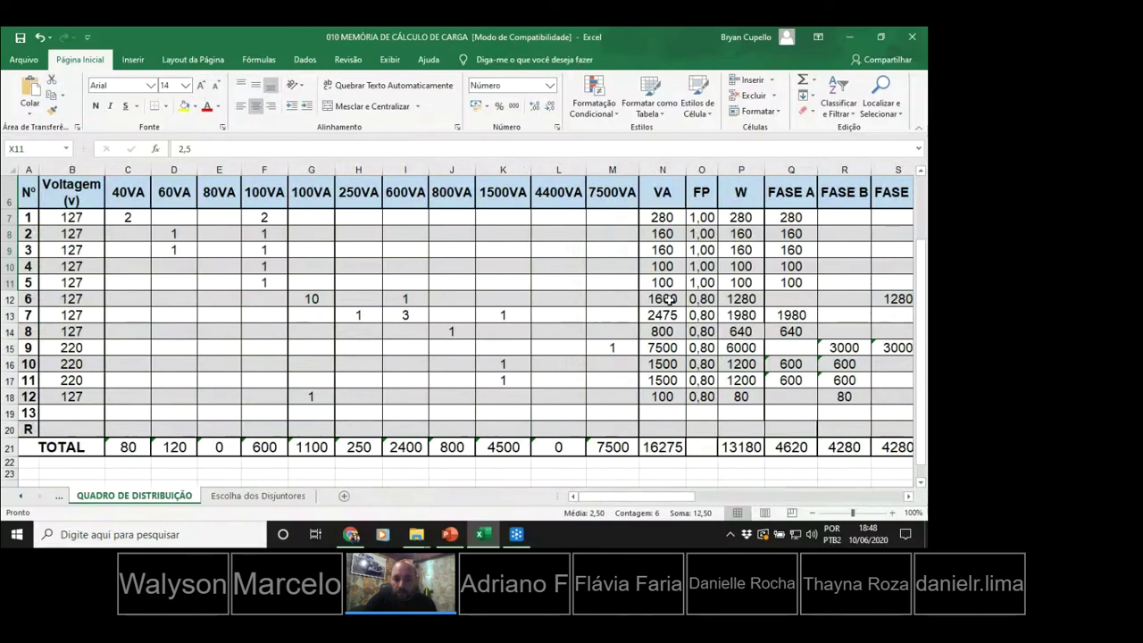
click(669, 298)
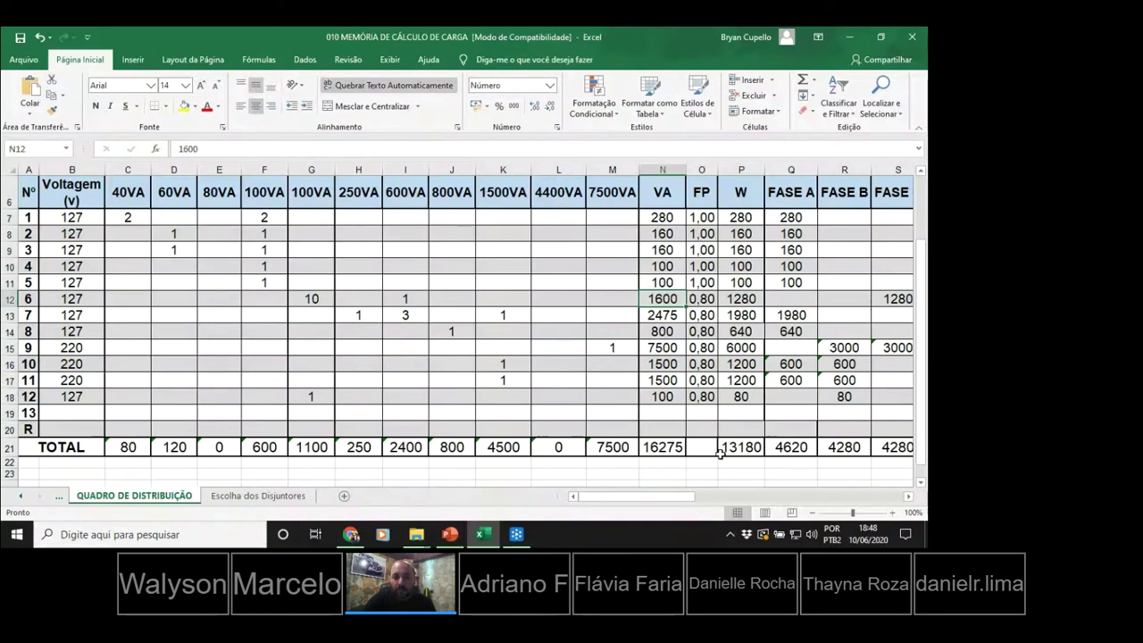
click(449, 536)
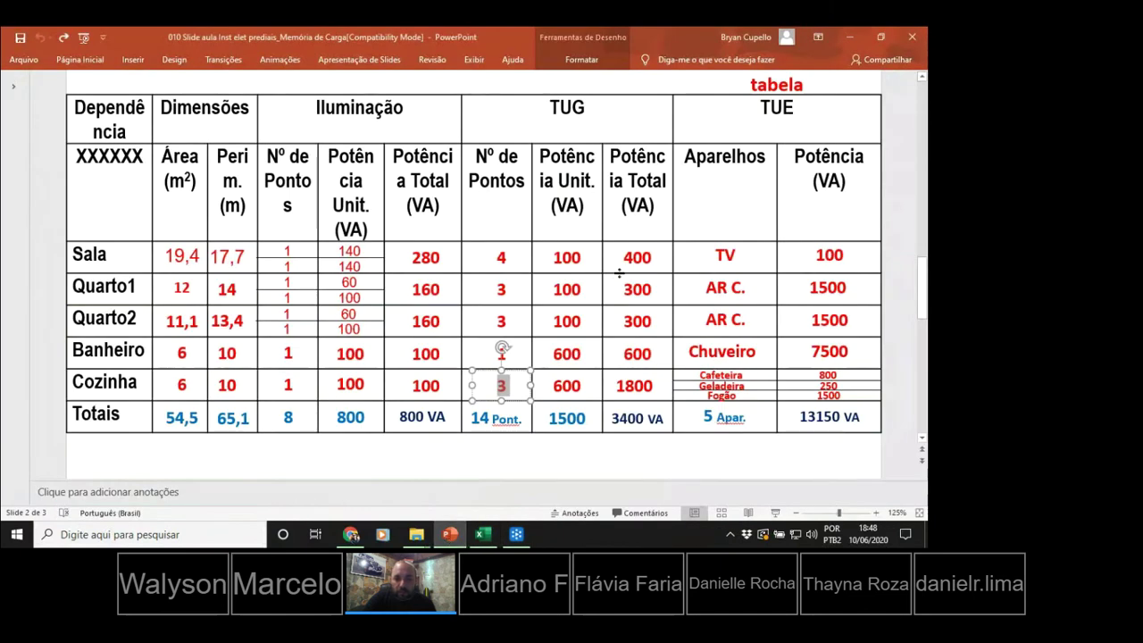
click(608, 307)
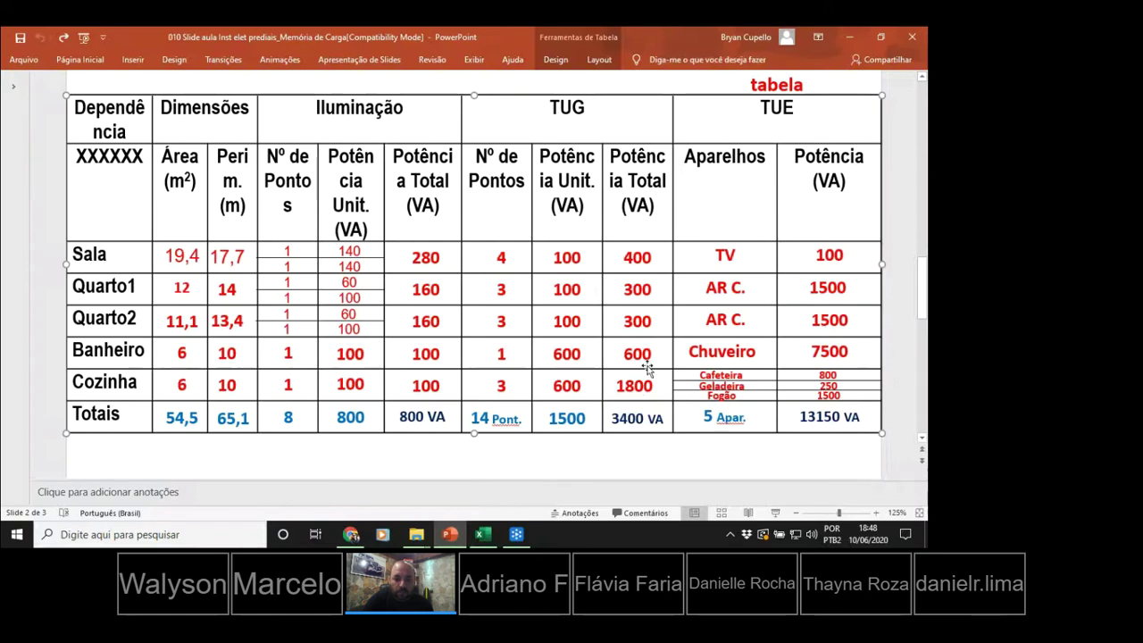
Return to Excel and check the outlet entries of circuits 6 and 7 in G12 and G13 against their LOCAL descriptions.
click(482, 534)
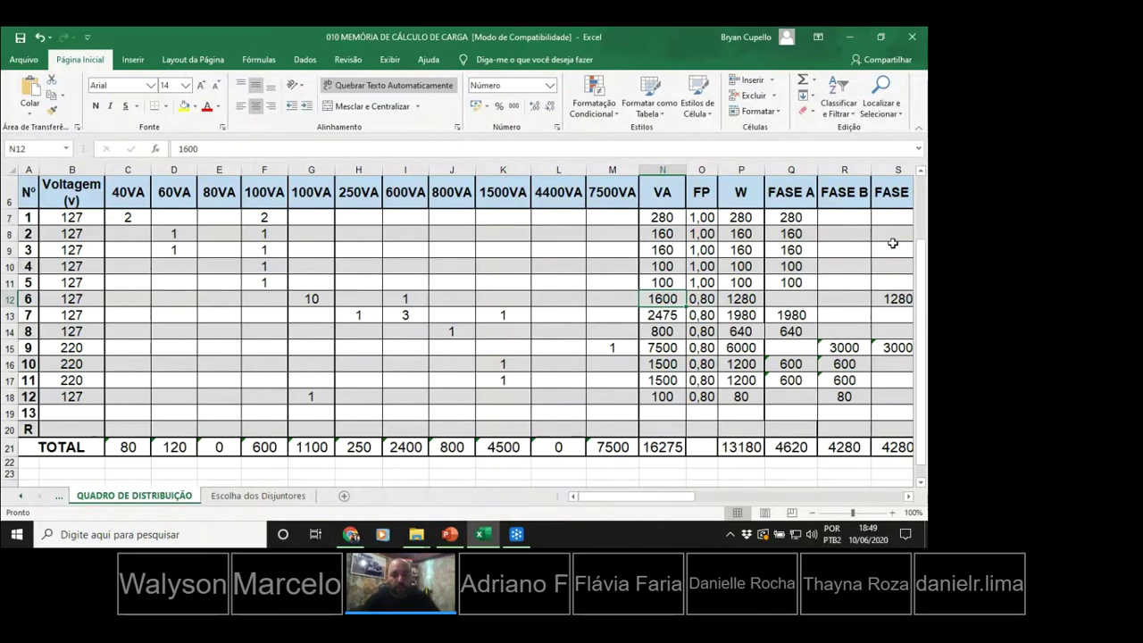
click(313, 304)
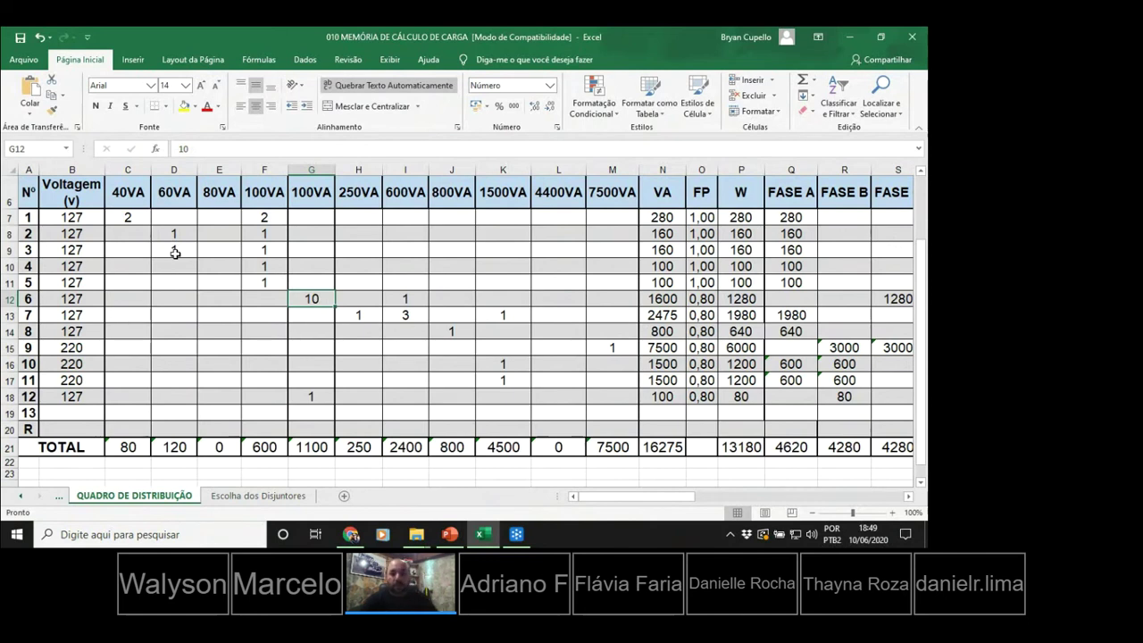
click(329, 318)
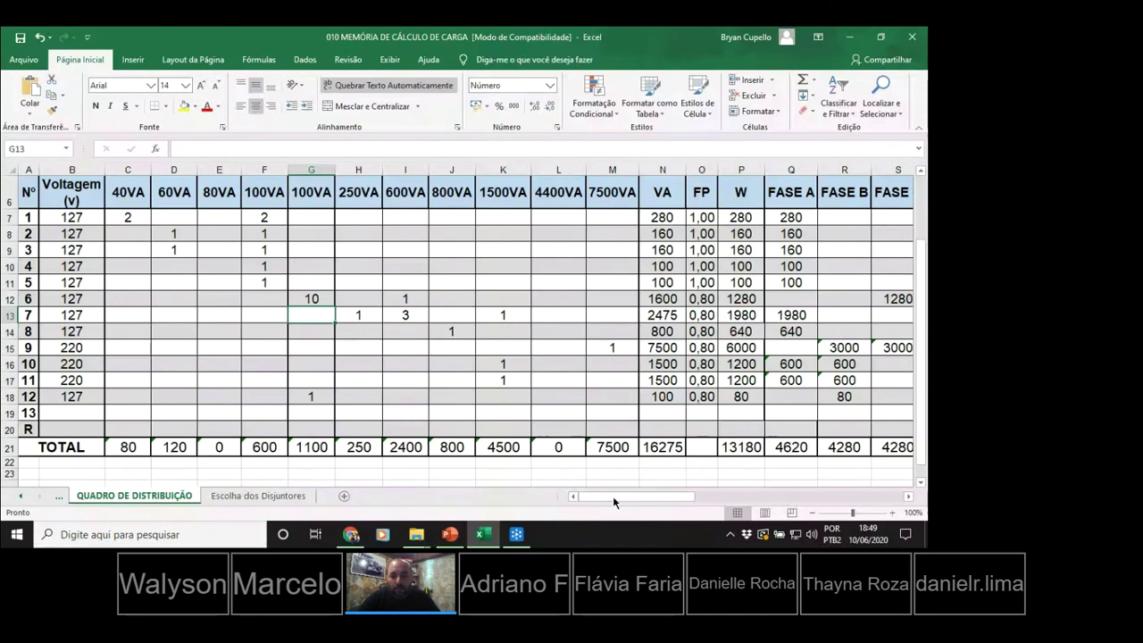
drag(613, 495, 818, 495)
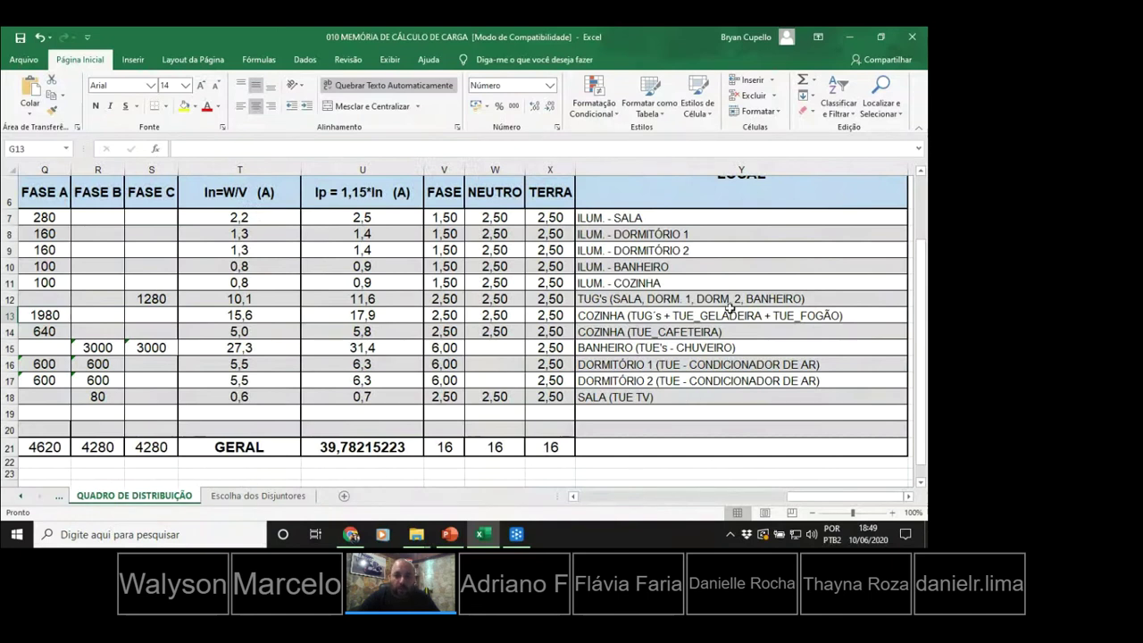
drag(805, 496, 483, 492)
Compare the power formulas of Iluminação in C5 and TUG in C6 on the Escolha dos Disjuntores sheet.
click(258, 496)
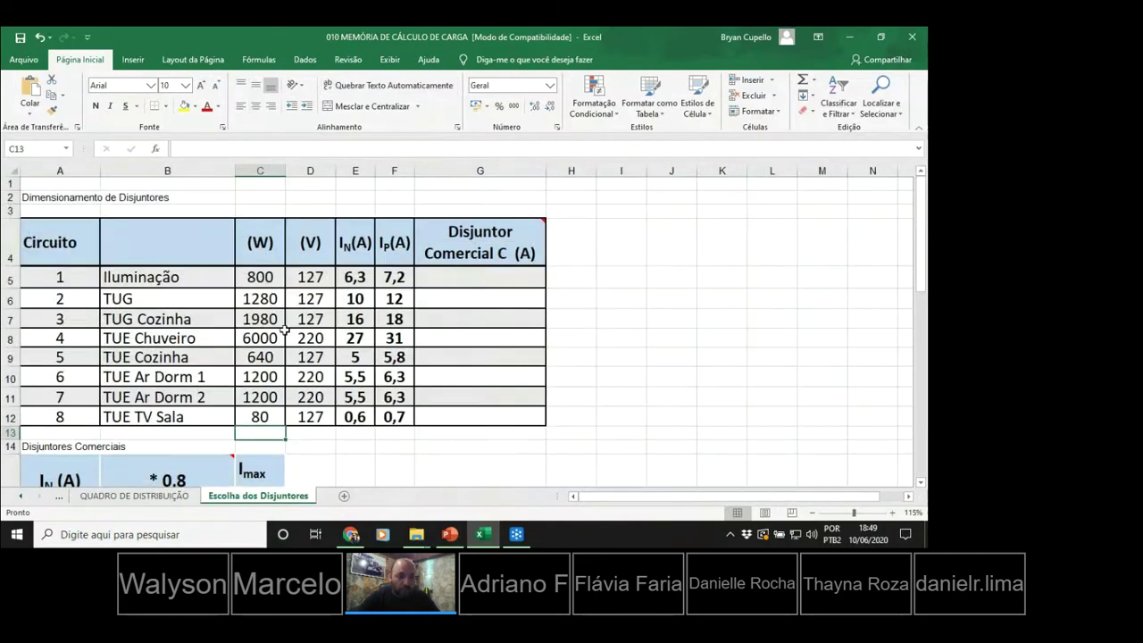
click(257, 275)
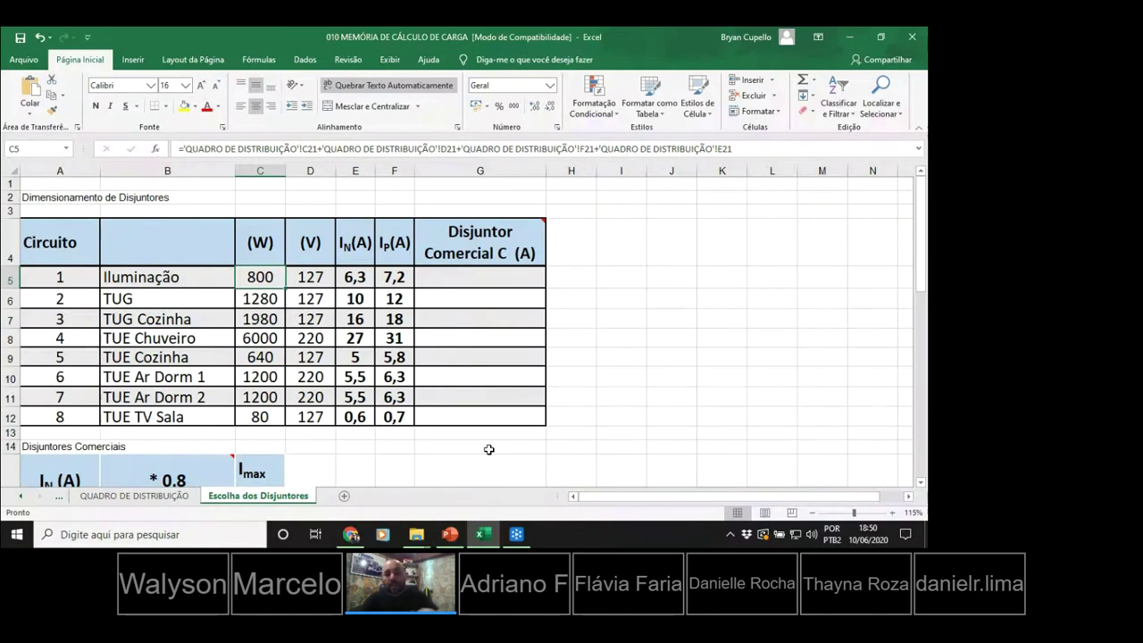
click(263, 305)
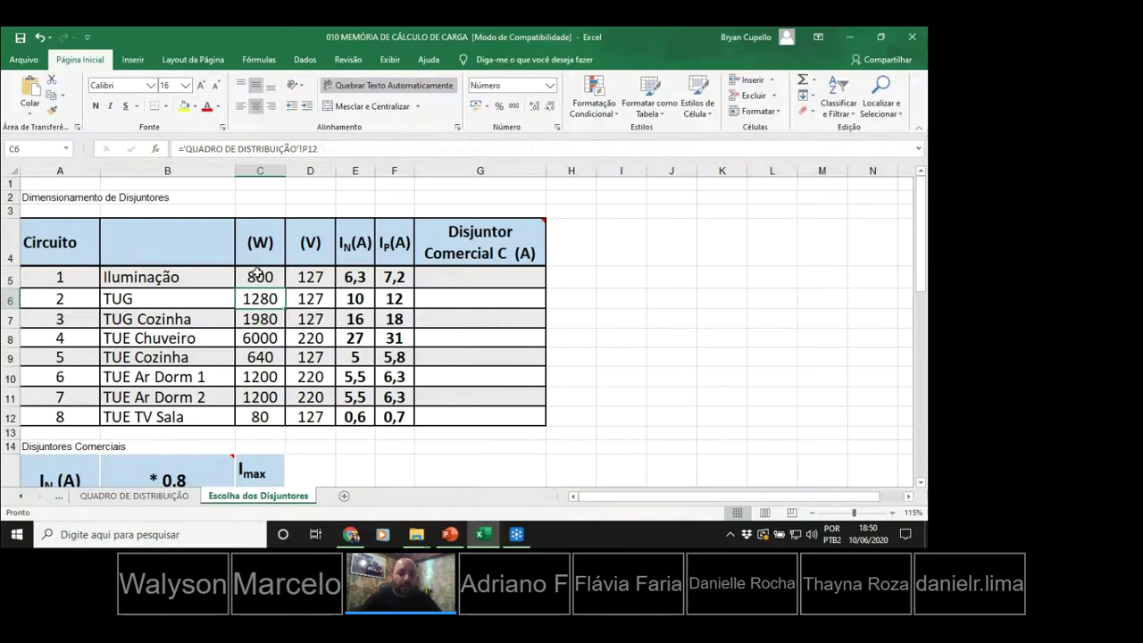
click(256, 273)
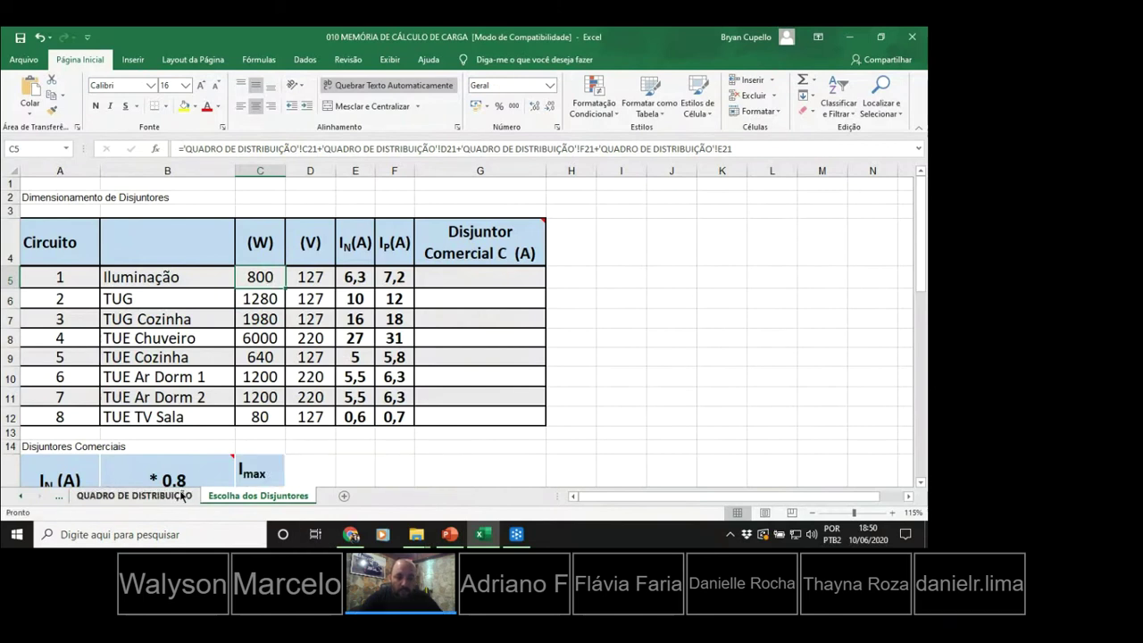
Examine the TOTAL row formulas of the outlet and appliance columns from G21 to M21 on QUADRO DE DISTRIBUIÇÃO.
click(134, 495)
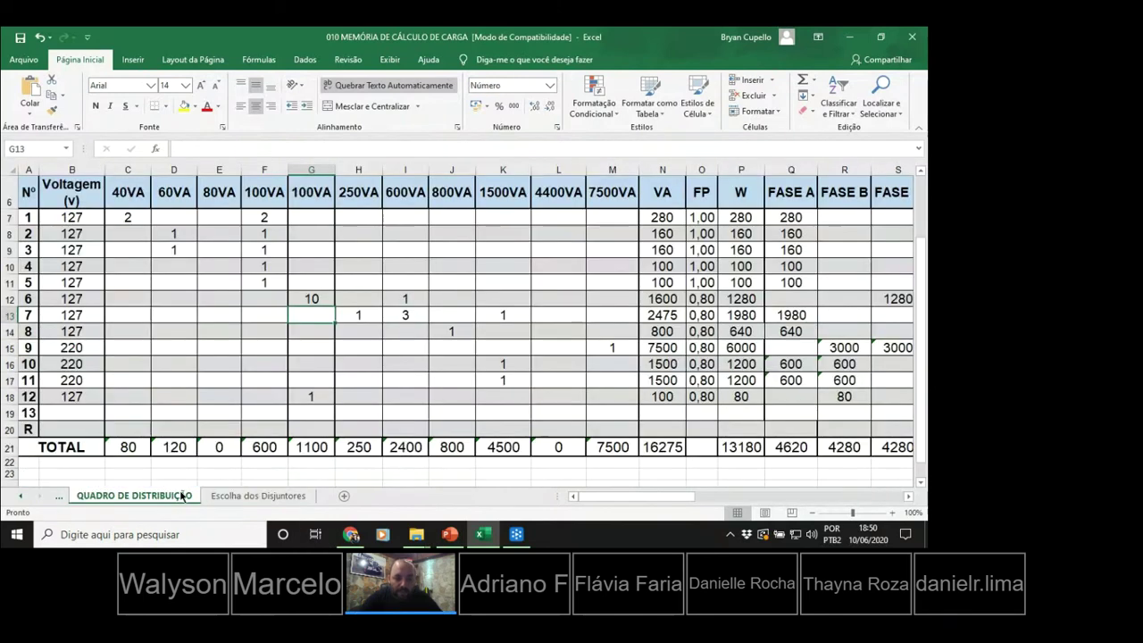
click(351, 455)
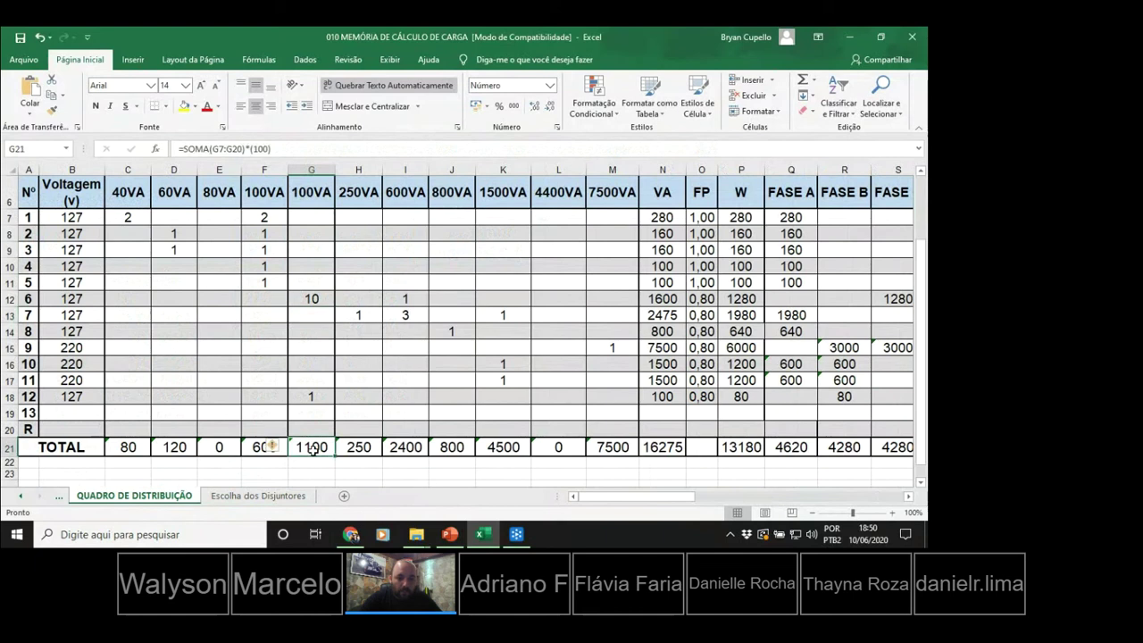
click(406, 461)
click(451, 461)
click(492, 448)
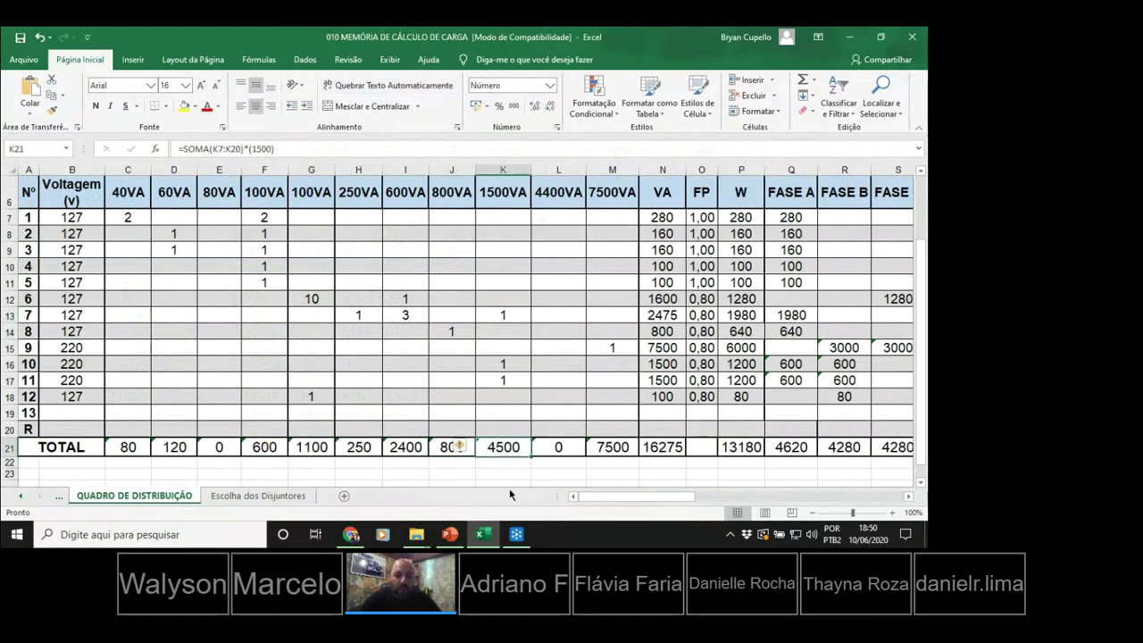
click(553, 447)
click(604, 447)
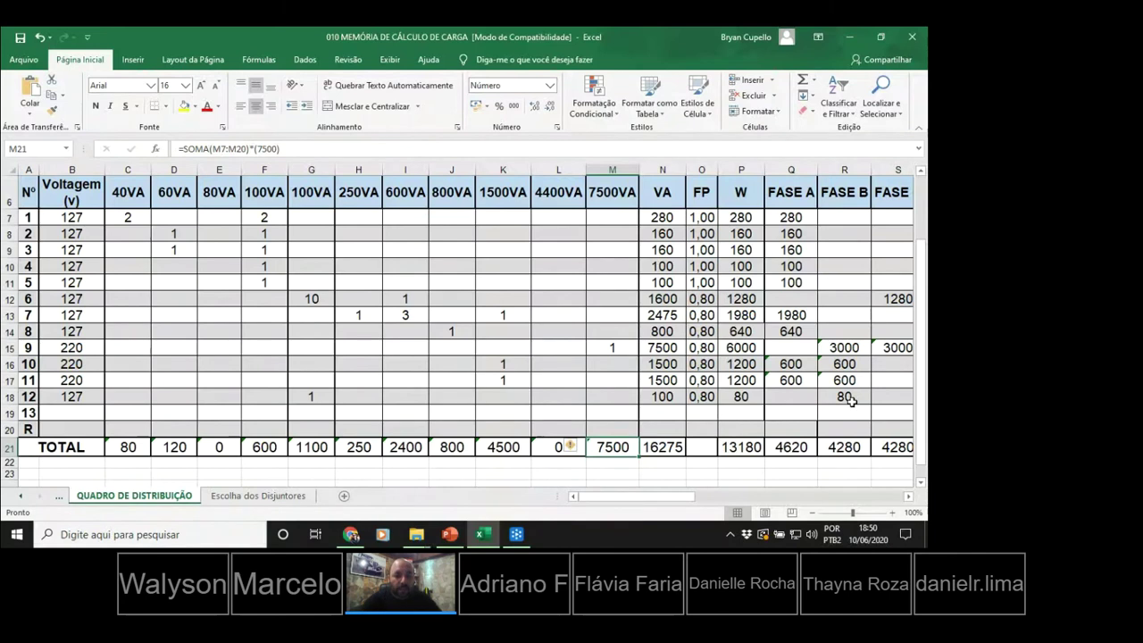
Go through the outlet load totals again from G21 to L21 and open the VA total formula in N21.
click(308, 449)
click(362, 448)
click(408, 447)
click(466, 447)
click(502, 444)
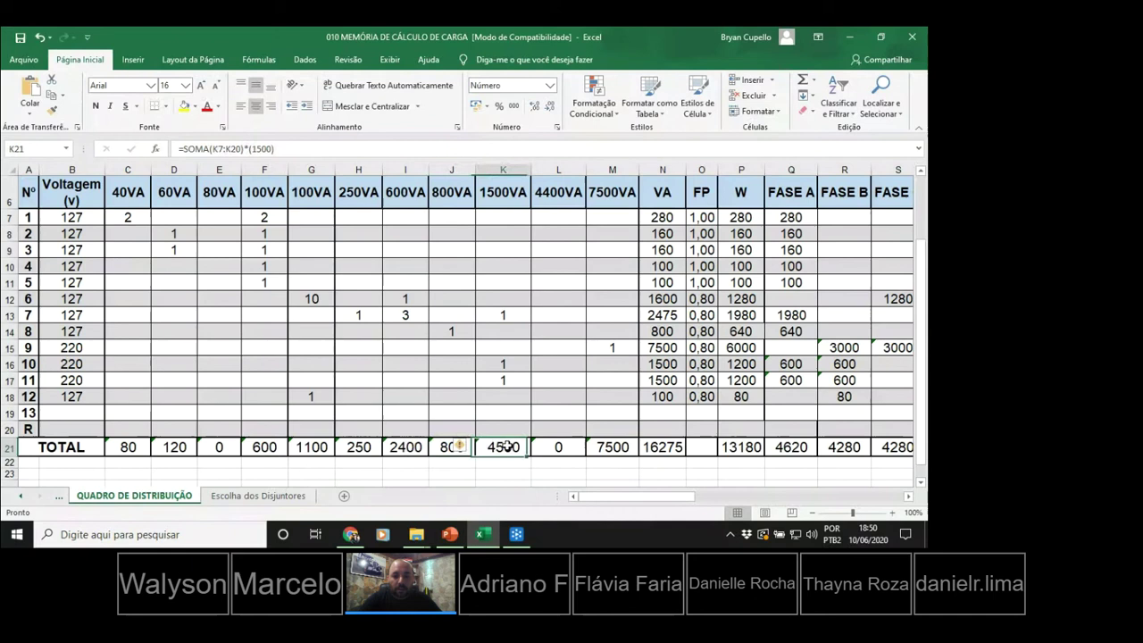
click(555, 446)
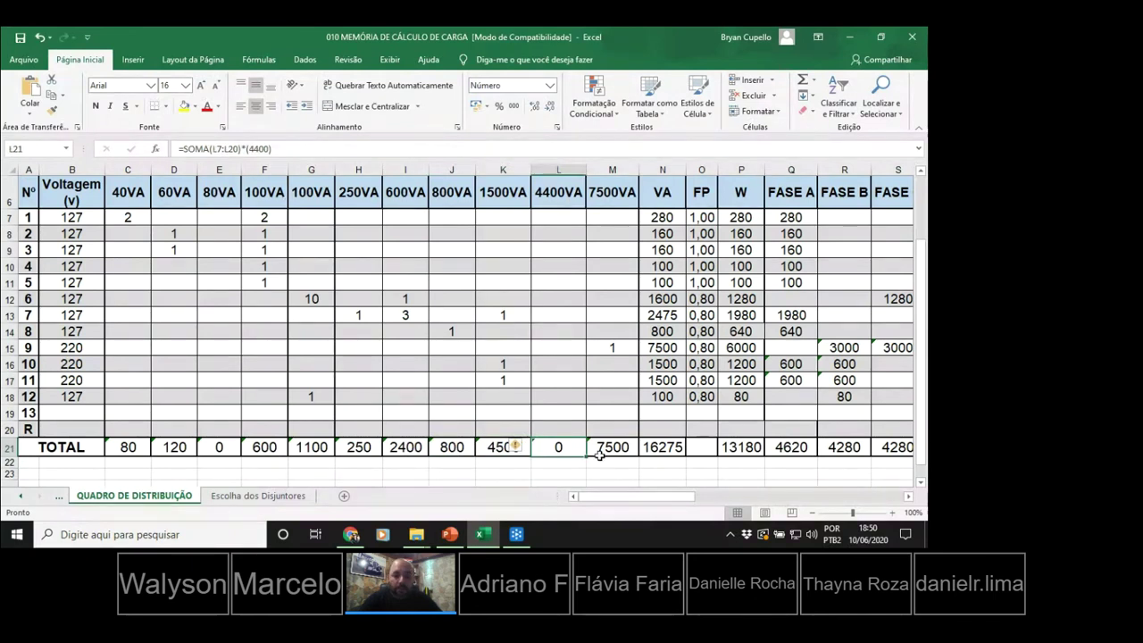
click(667, 452)
double_click(669, 450)
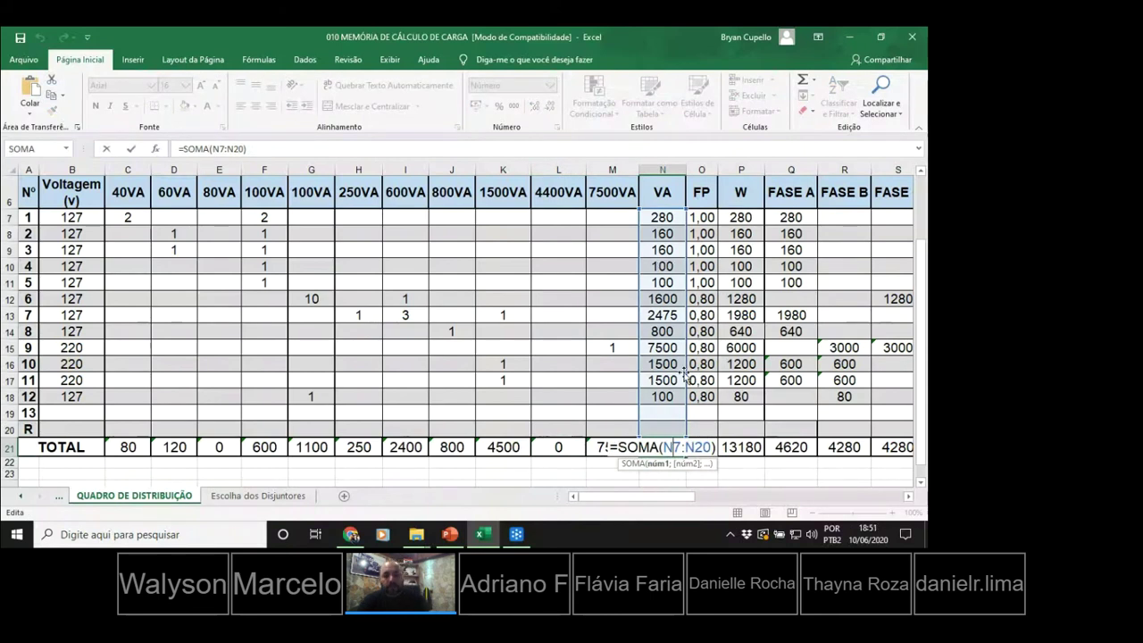
Replace the W formula of circuit 1 in P7 with the direct product =N7*O7.
key(ctrl+Return)
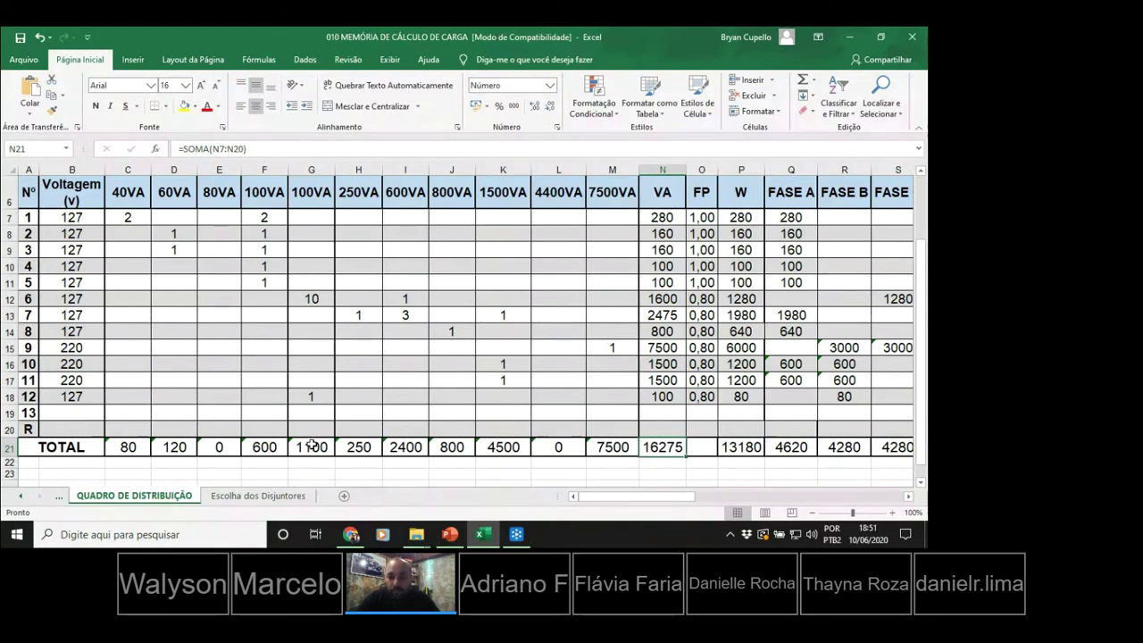
click(746, 217)
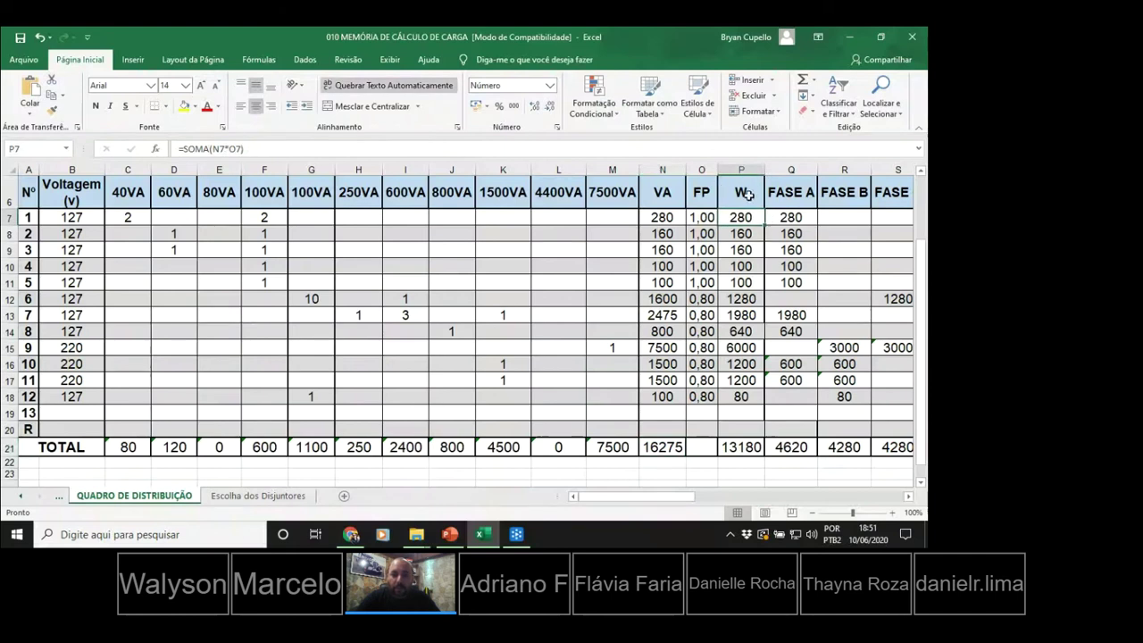
double_click(752, 219)
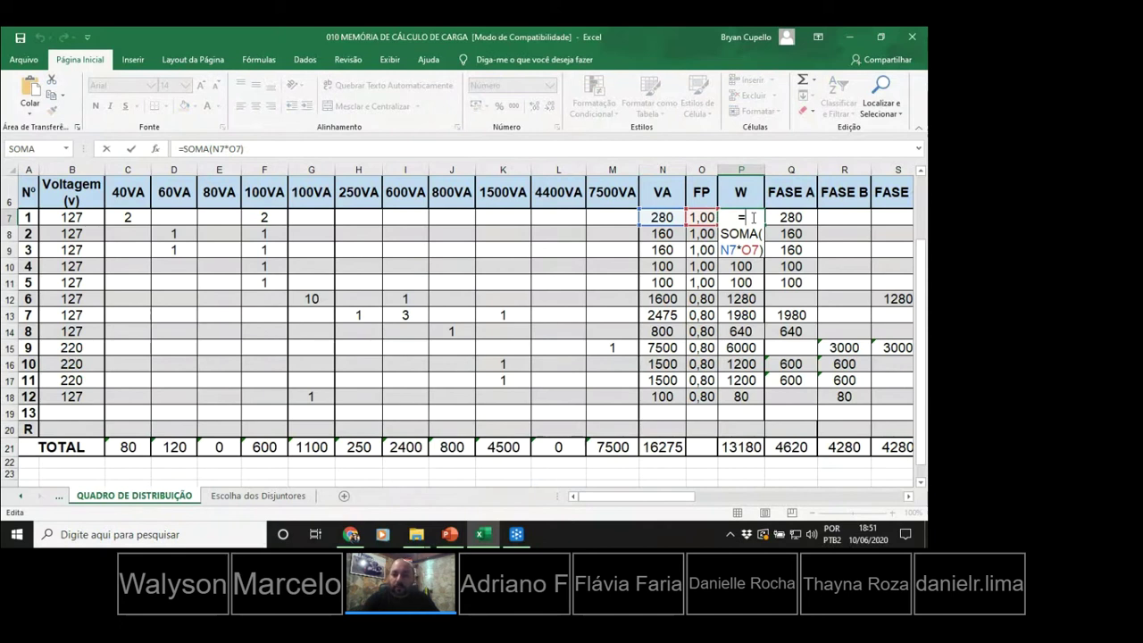
key(BackSpace)
key(BackSpace)
key(BackSpace)
key(BackSpace)
key(BackSpace)
key(BackSpace)
key(BackSpace)
key(BackSpace)
key(BackSpace)
key(BackSpace)
key(BackSpace)
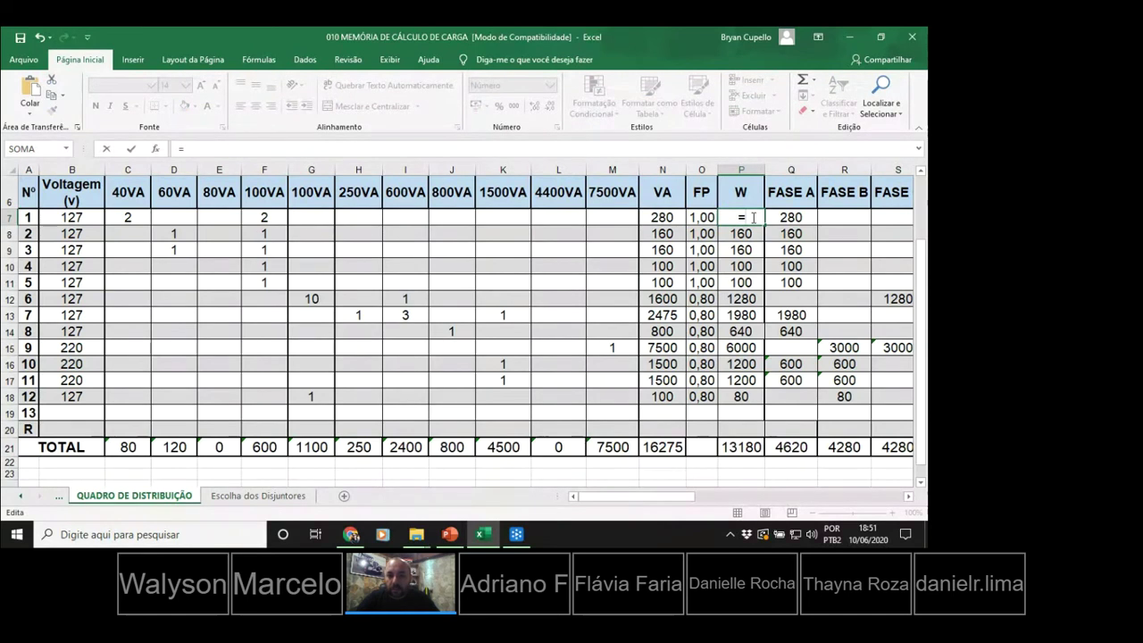
click(662, 219)
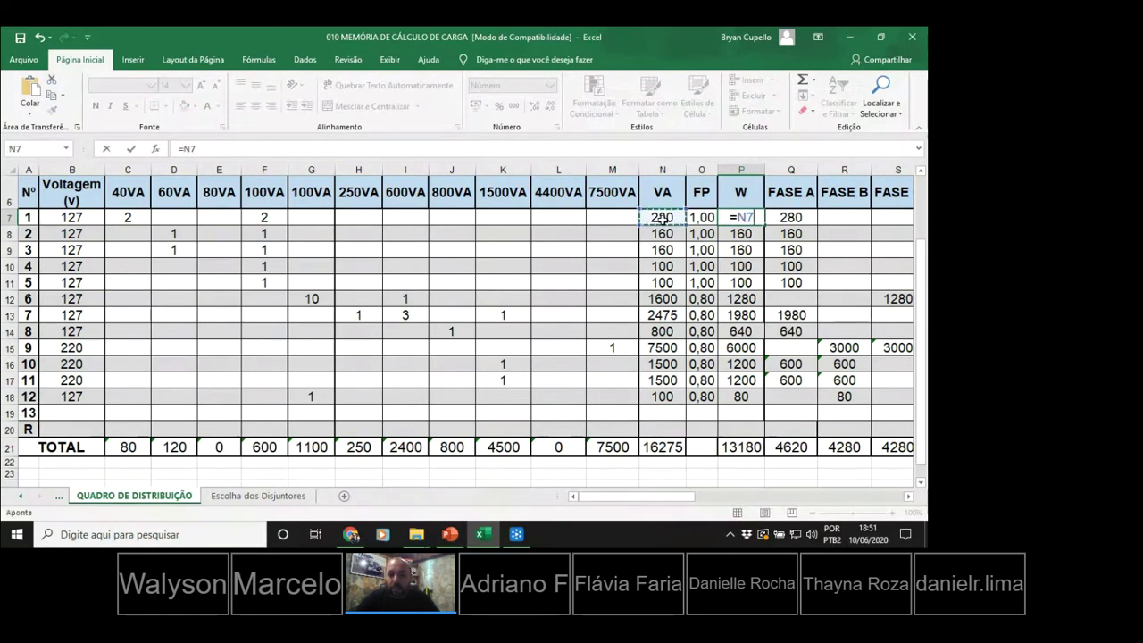
text(*)
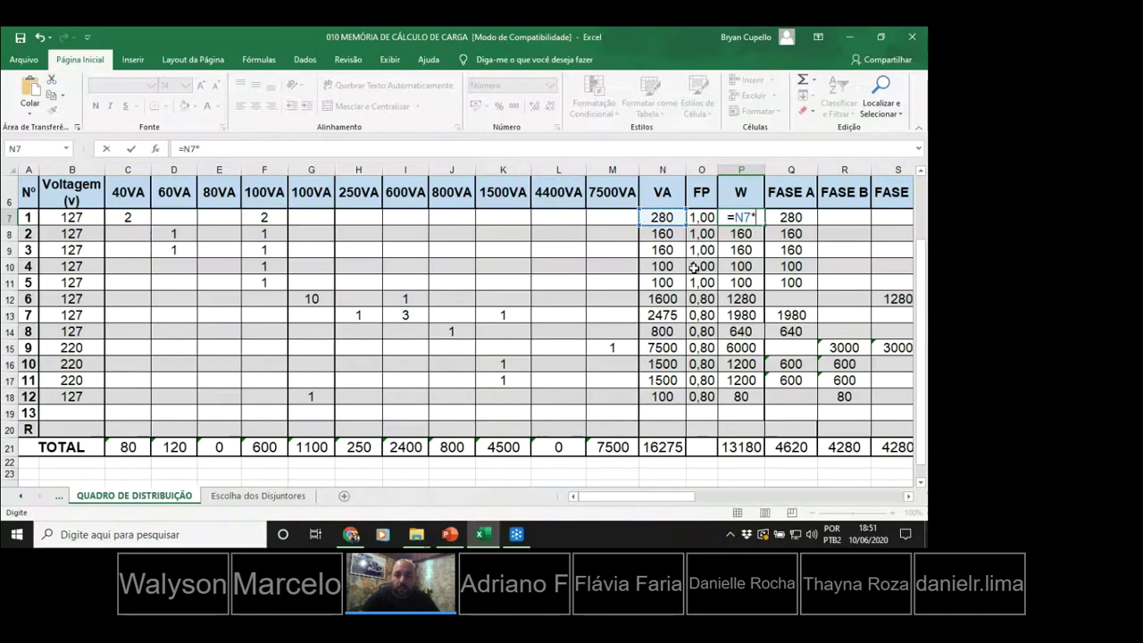
click(708, 217)
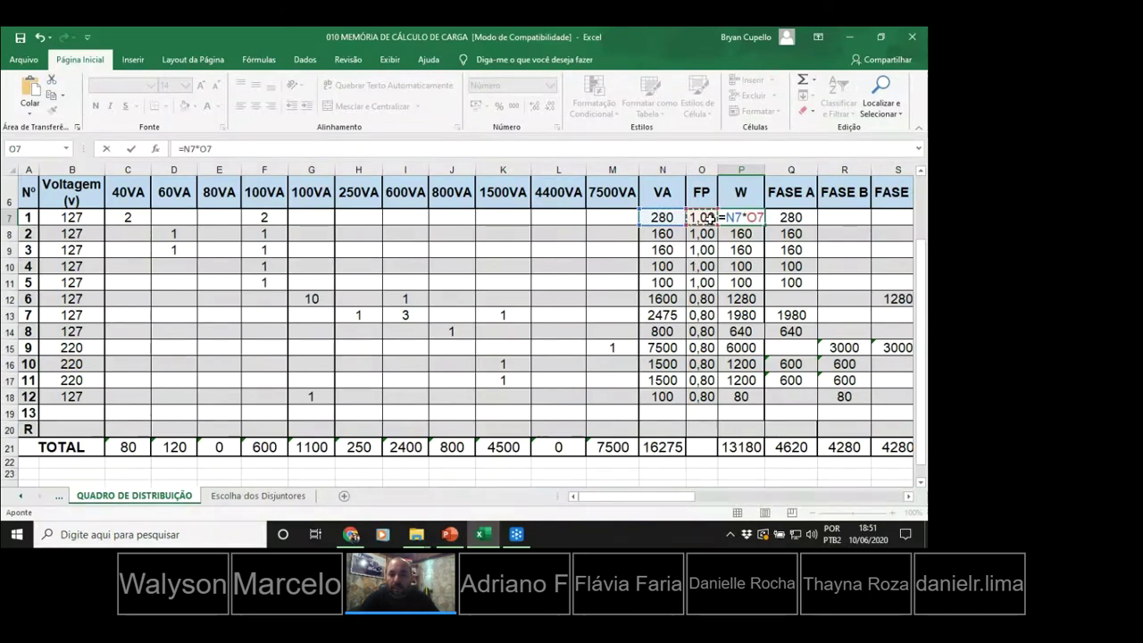
key(Return)
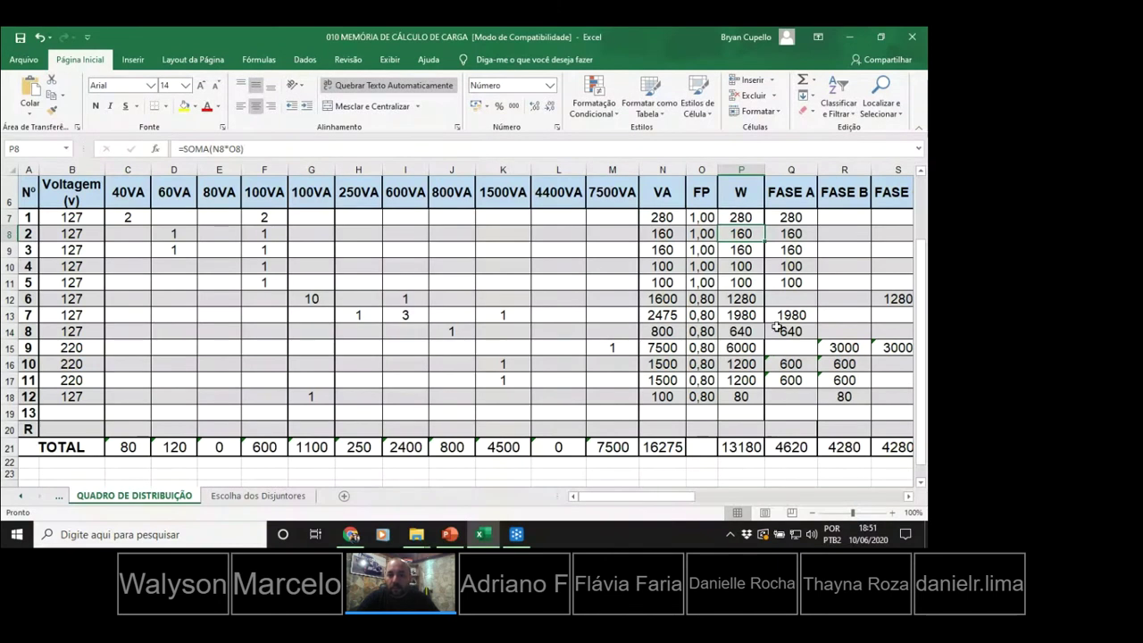
Rewrite circuit 2's W formula in P8 as =N8*O8, without the SOMA function.
double_click(743, 233)
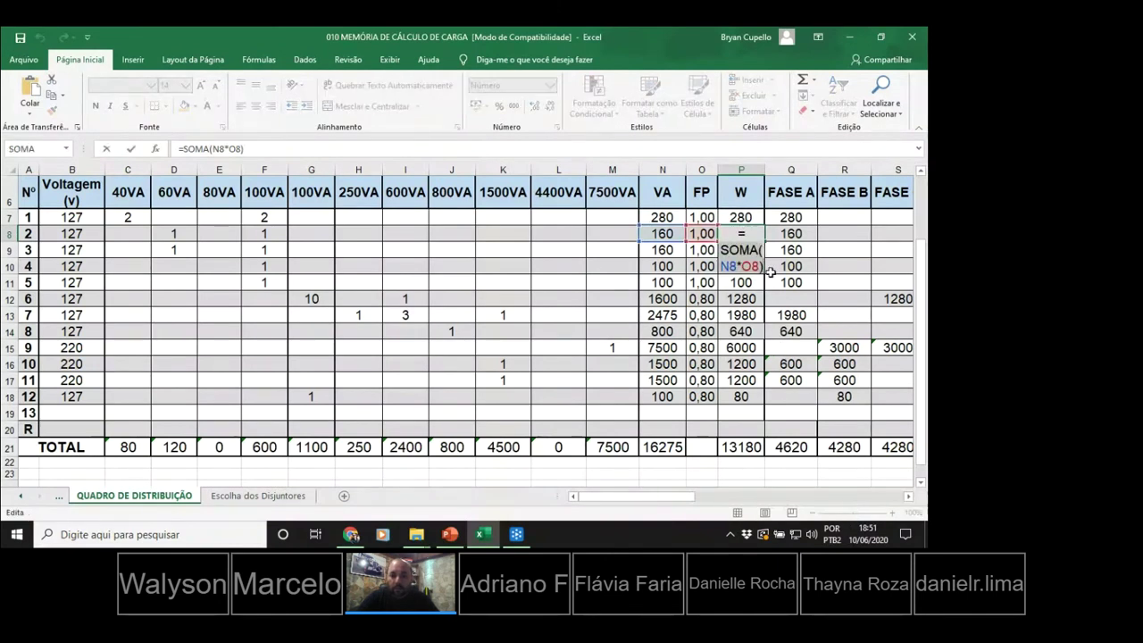
text(0)
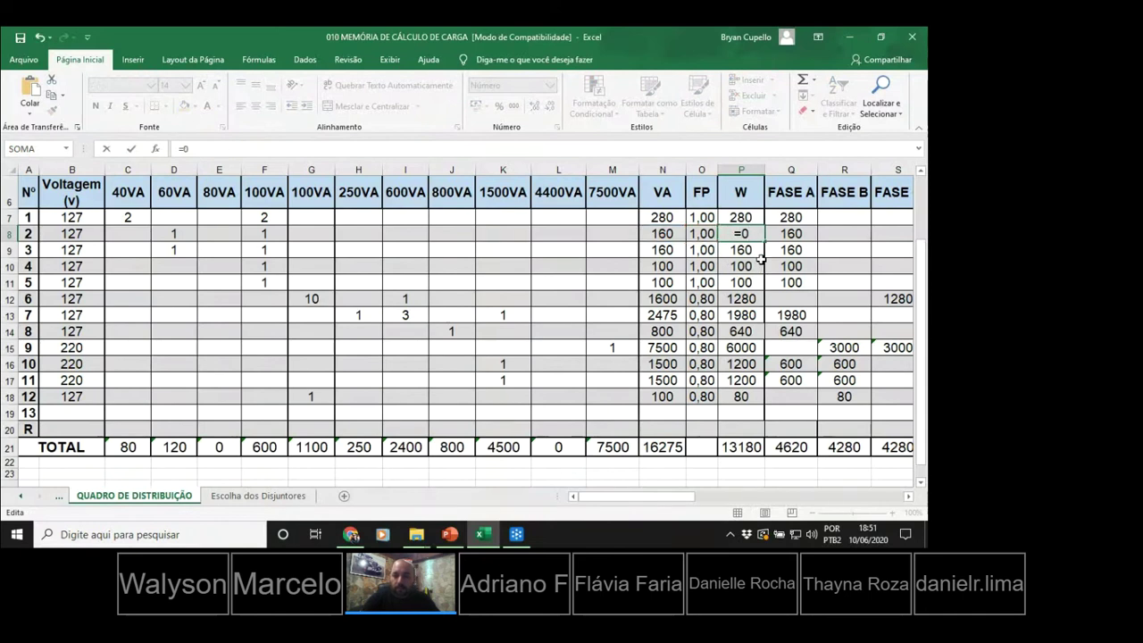
click(671, 233)
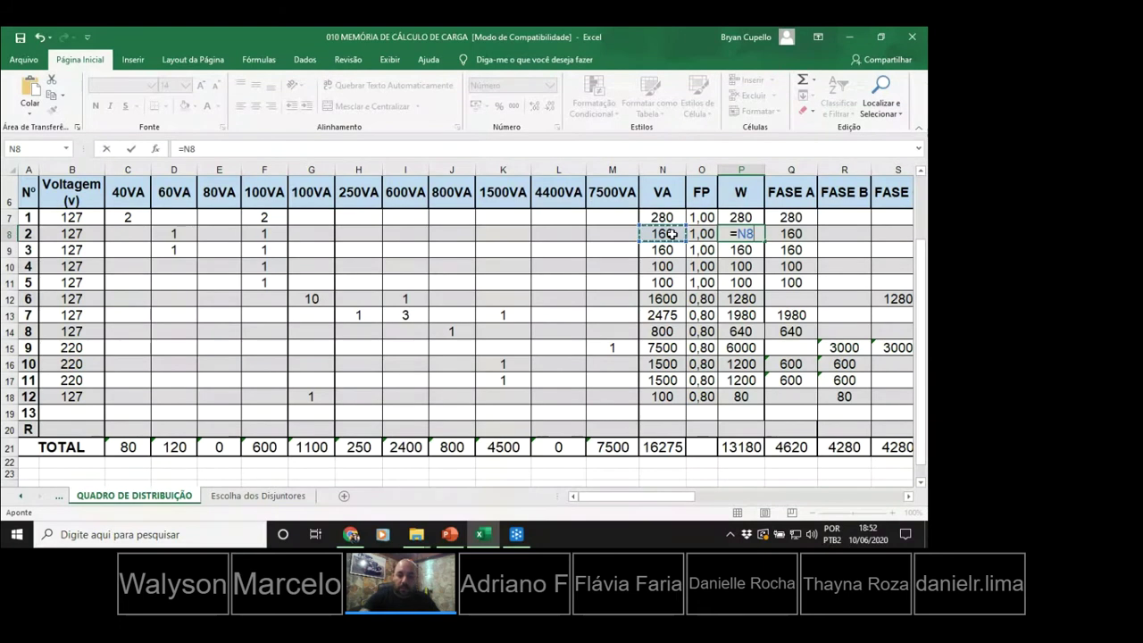
text(*)
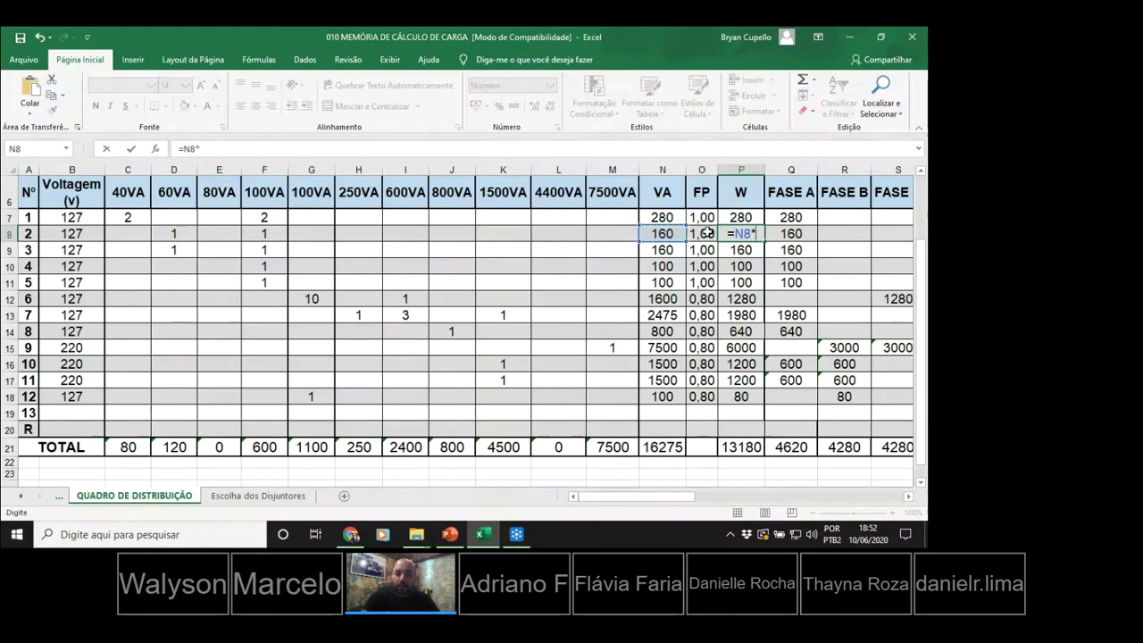
click(706, 233)
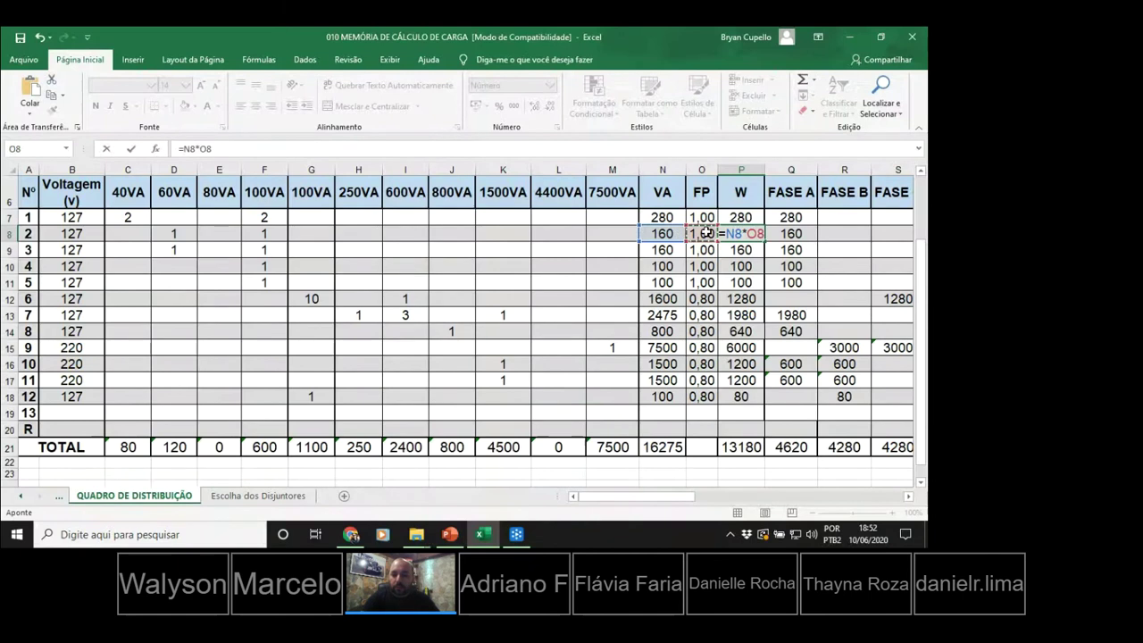
key(Return)
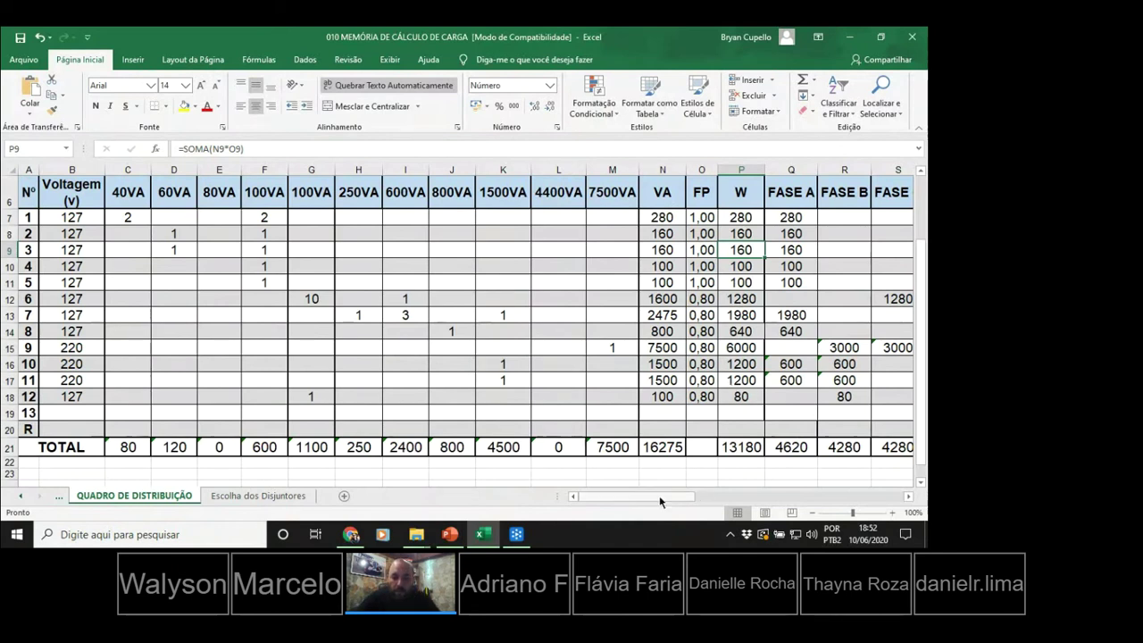
On the Escolha dos Disjuntores sheet, try a voltage of 220 for TUE TV Sala in D12.
drag(661, 502, 707, 502)
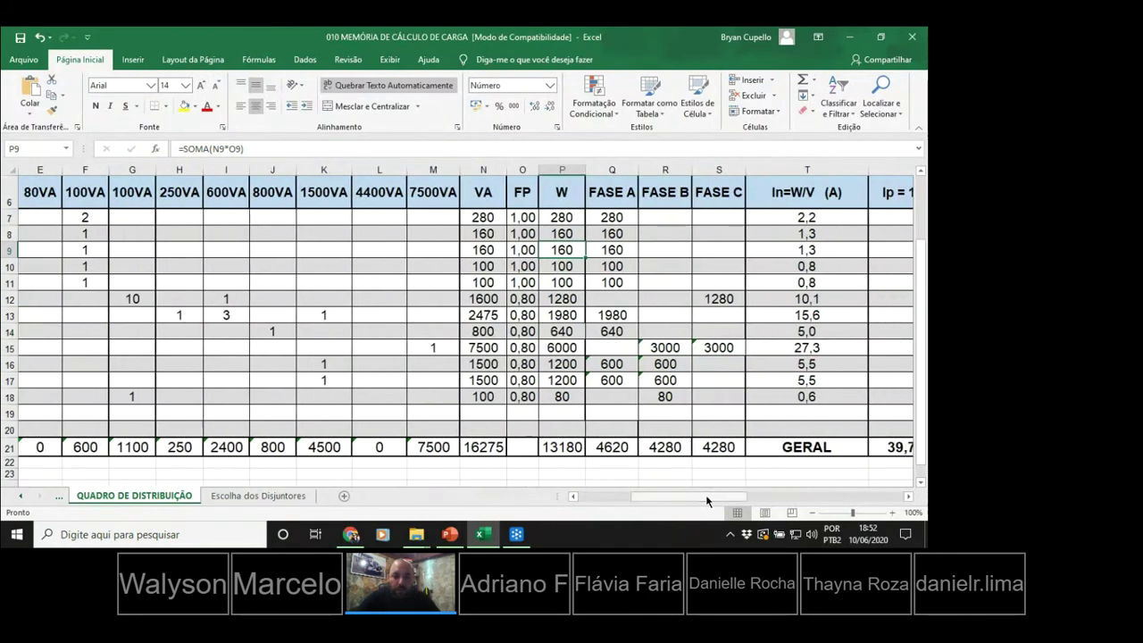
click(298, 498)
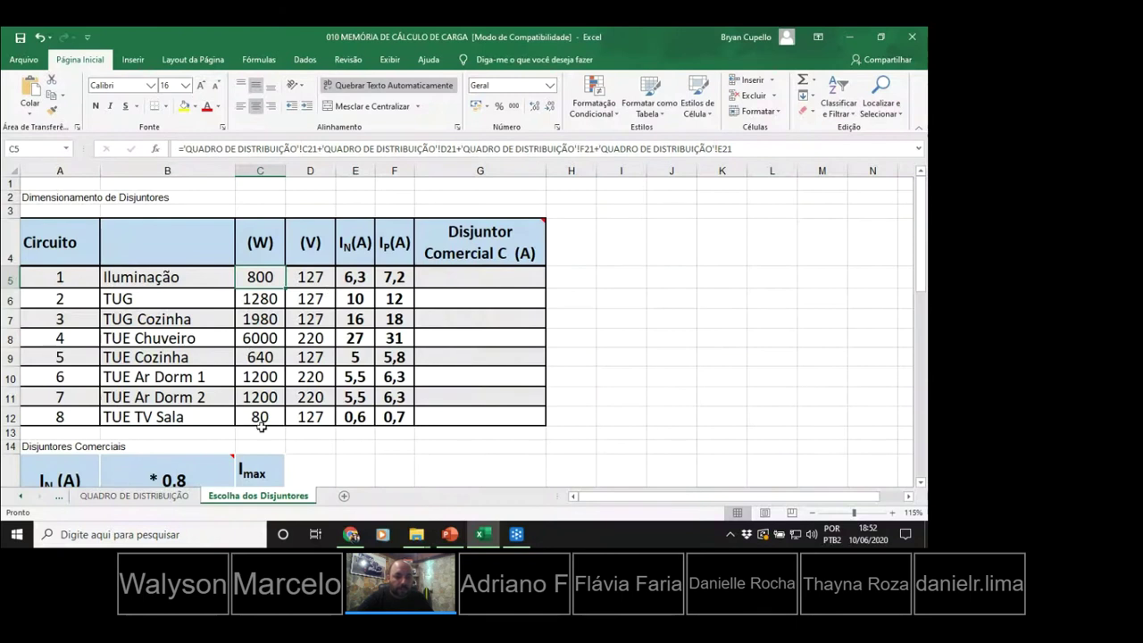
double_click(311, 417)
double_click(315, 422)
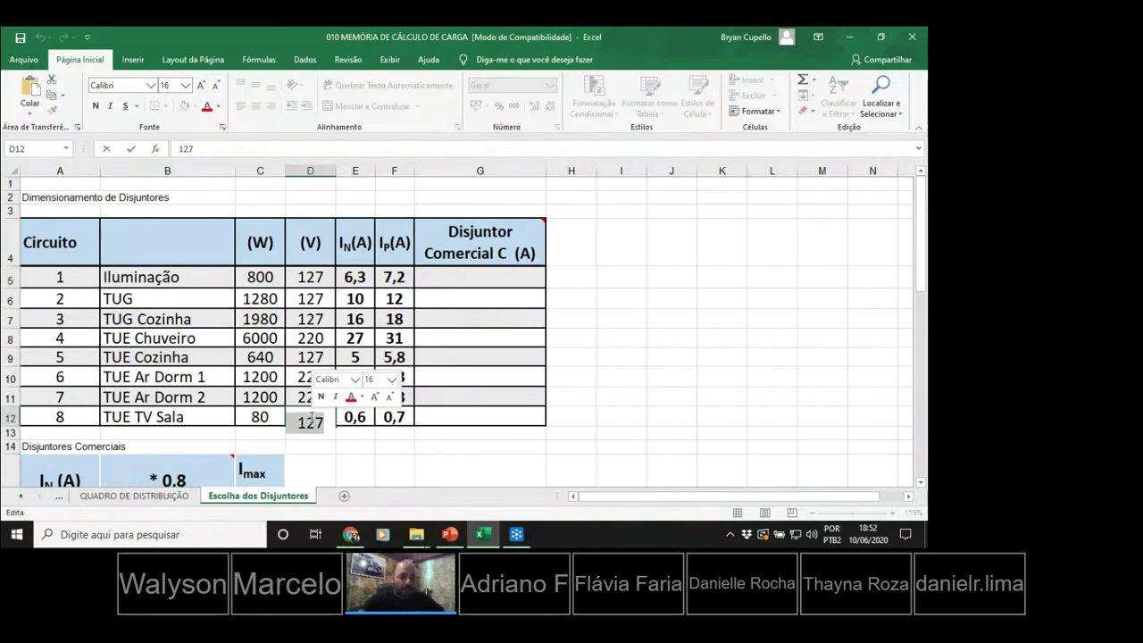
text(220)
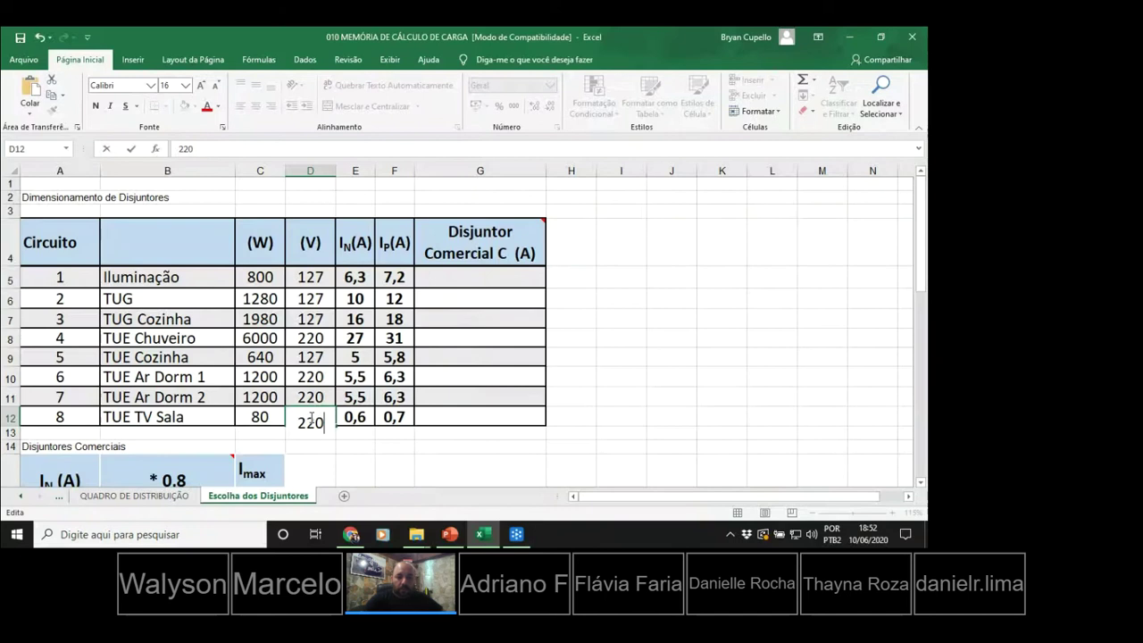
key(Return)
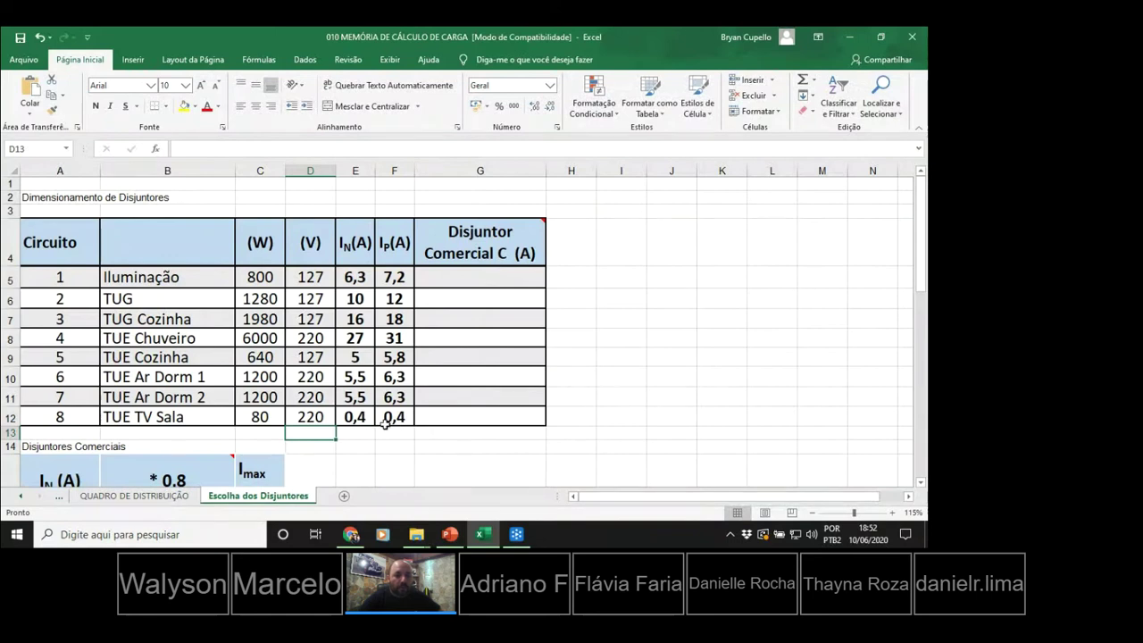
Set the TUE TV Sala voltage in D12 back to 127.
double_click(310, 419)
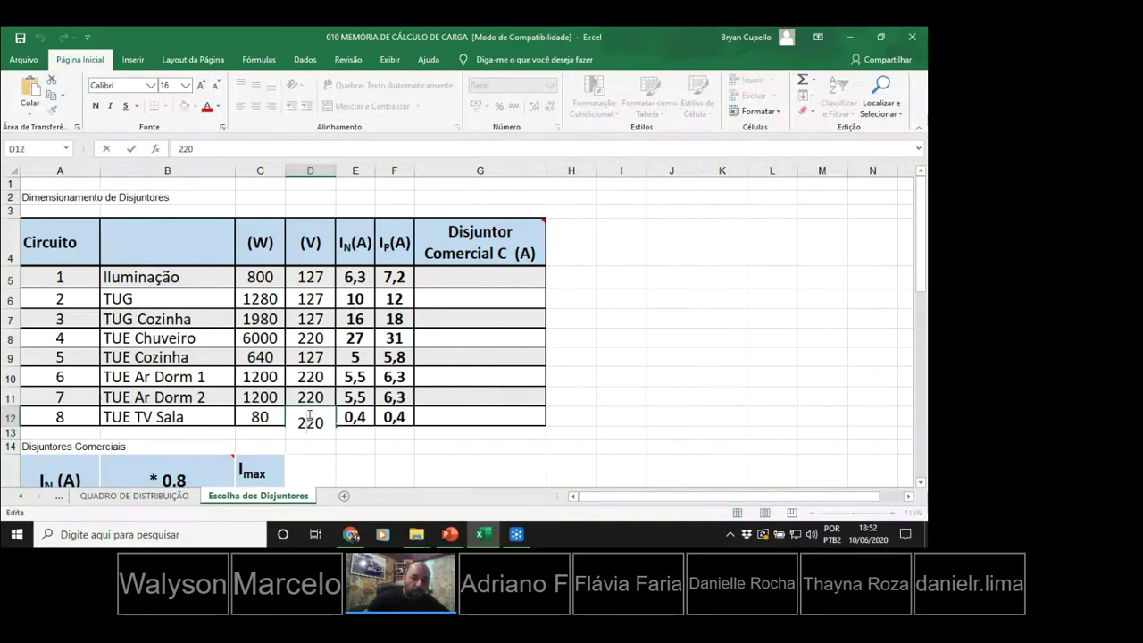
double_click(309, 419)
text(1)
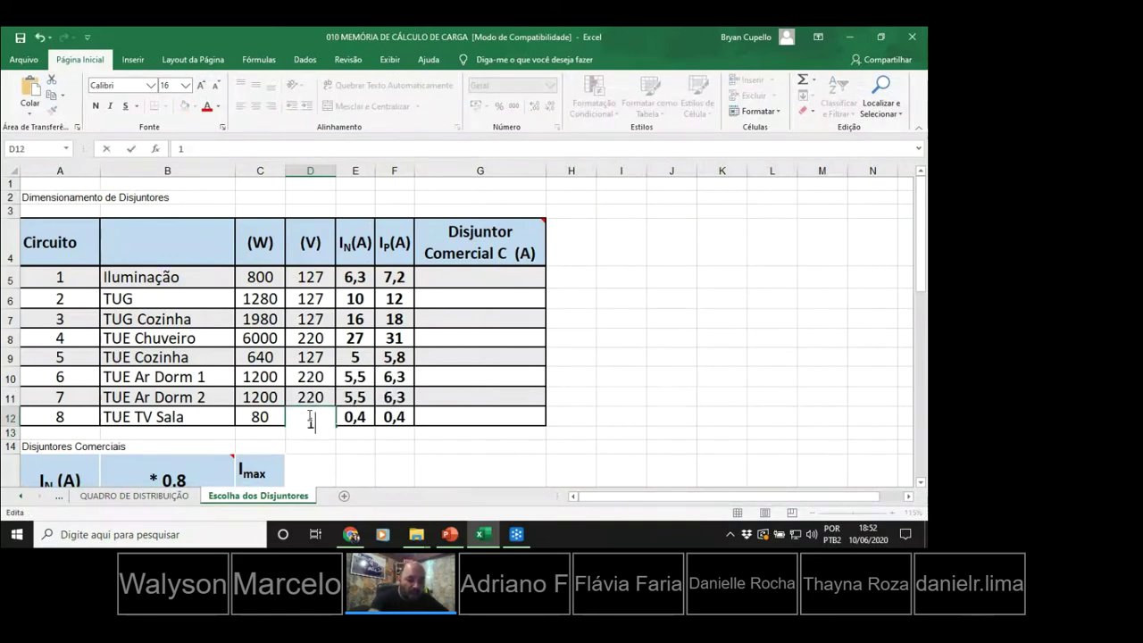
text(27)
key(Return)
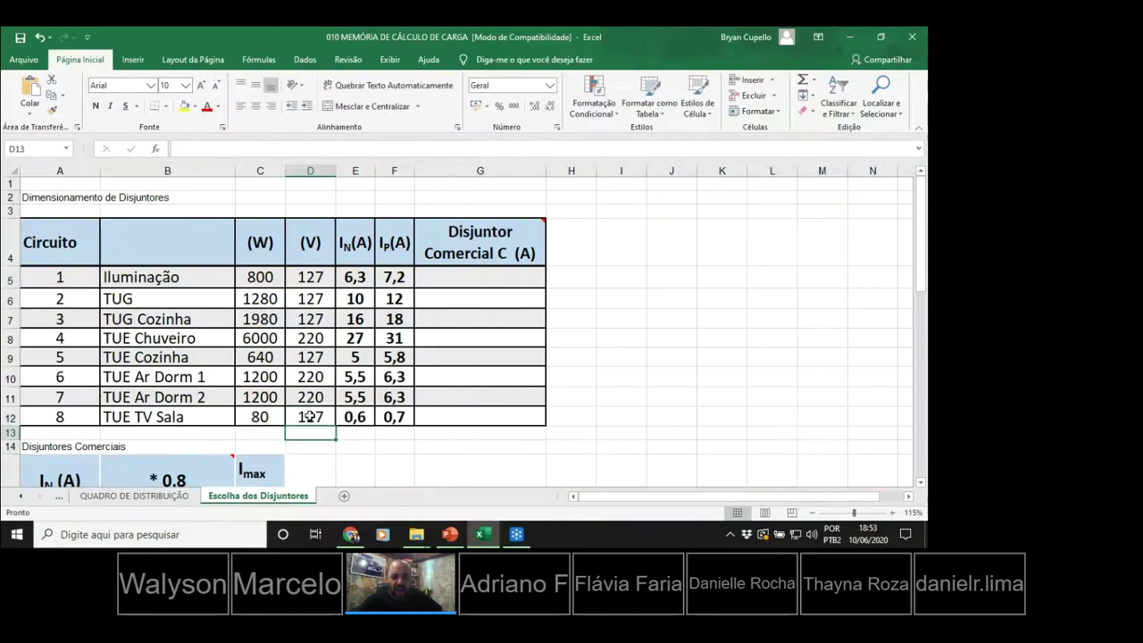
click(388, 467)
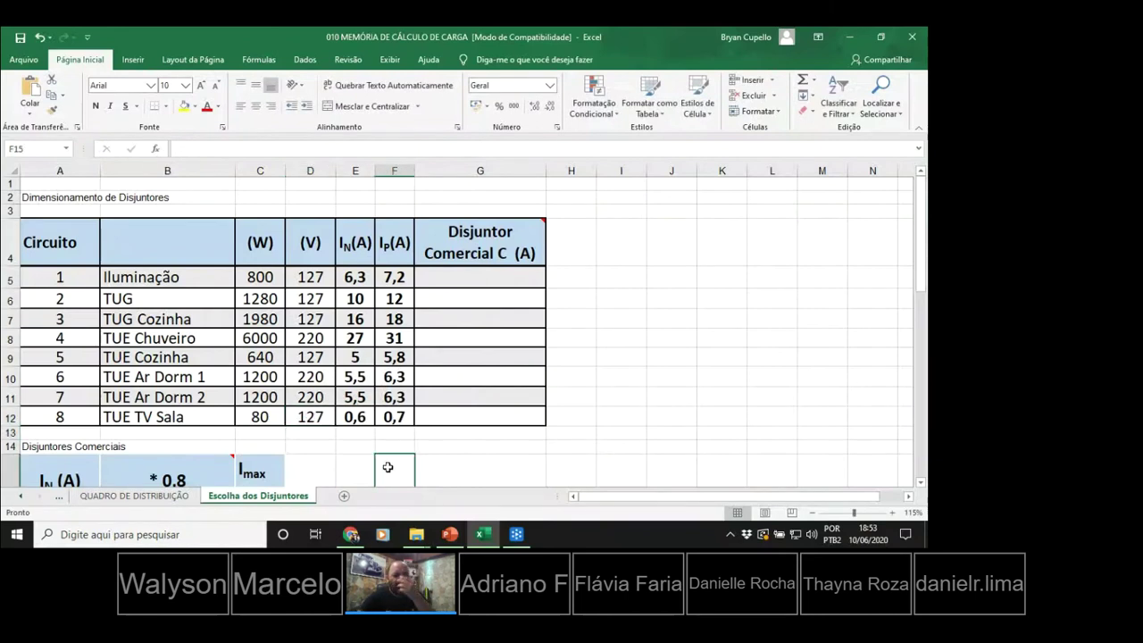
Compare the power and current columns in the QUADRO DE DISTRIBUIÇÃO sheet with the circuit table in the Escolha dos Disjuntores sheet.
click(181, 500)
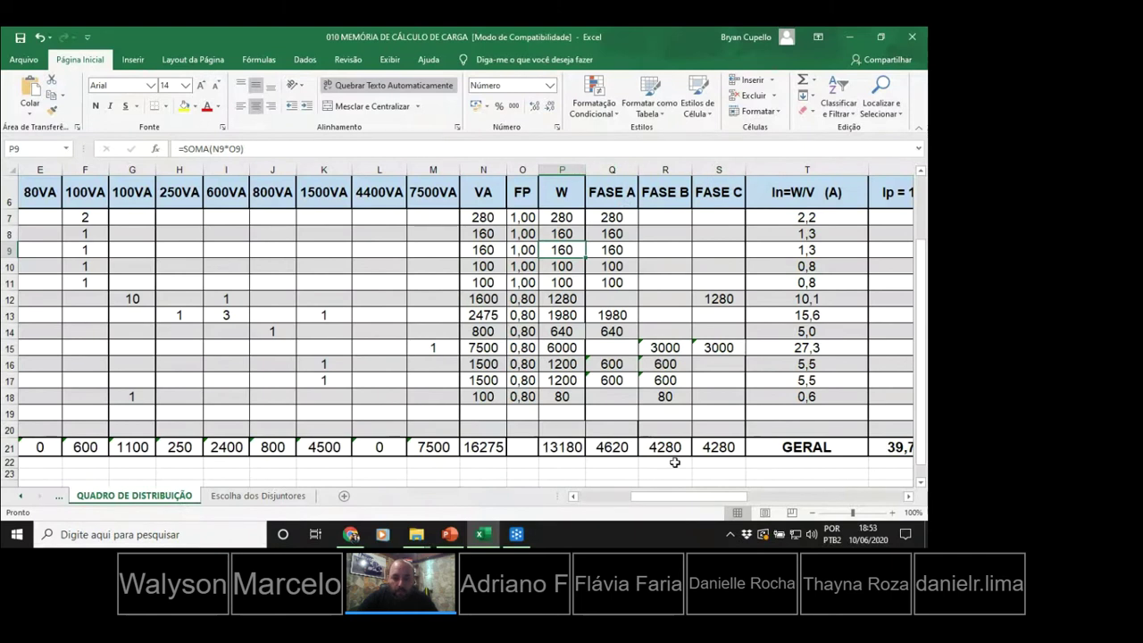
drag(735, 494, 802, 500)
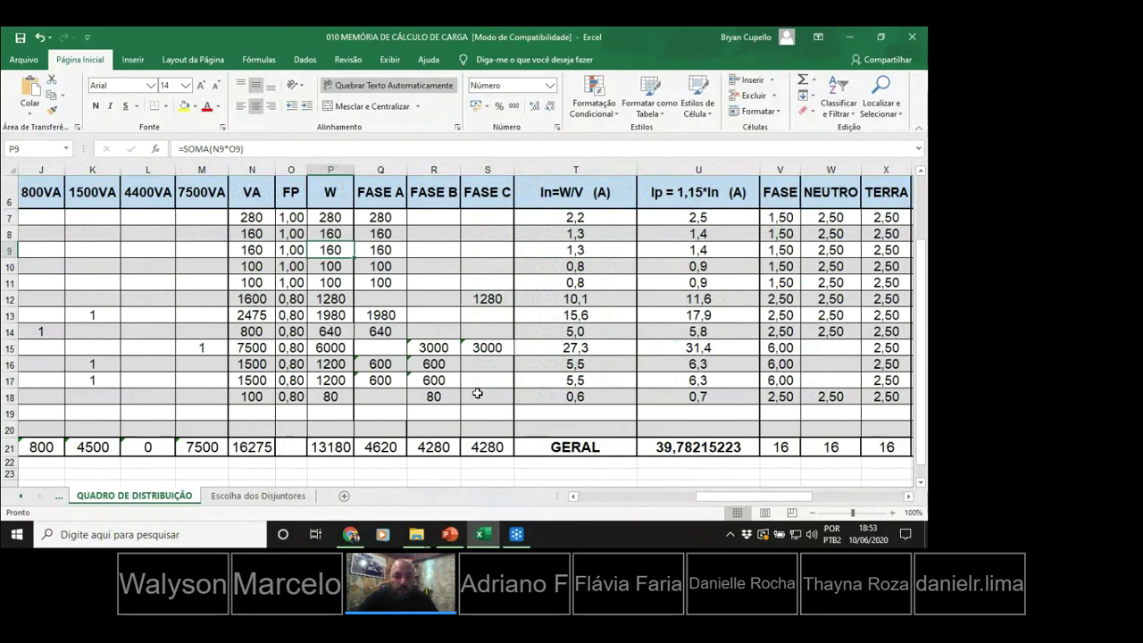
click(266, 498)
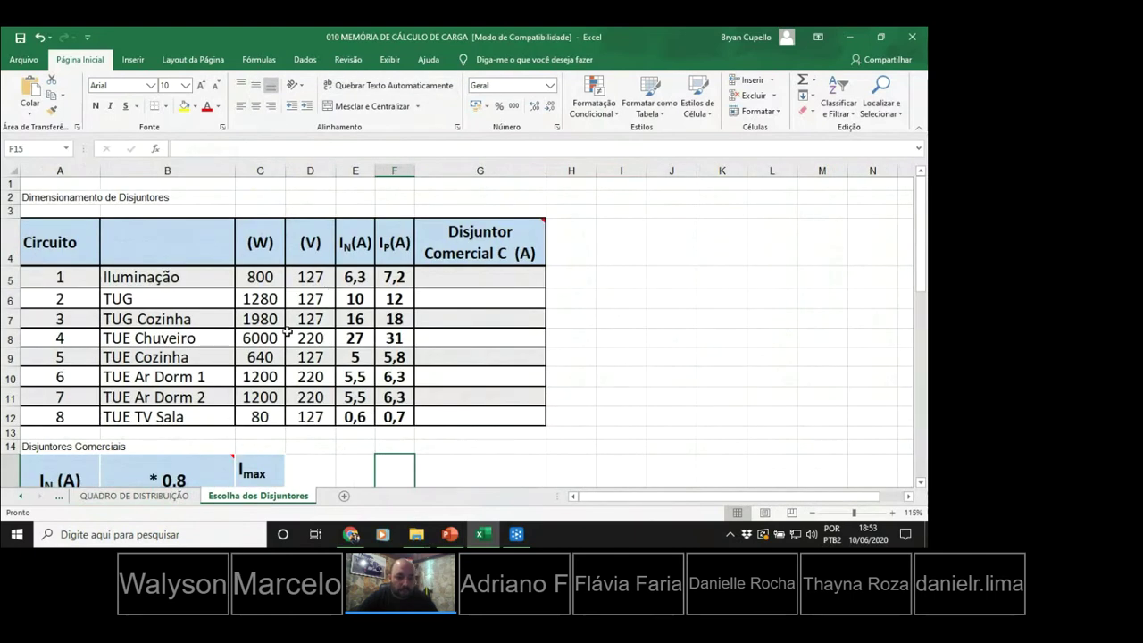
click(134, 496)
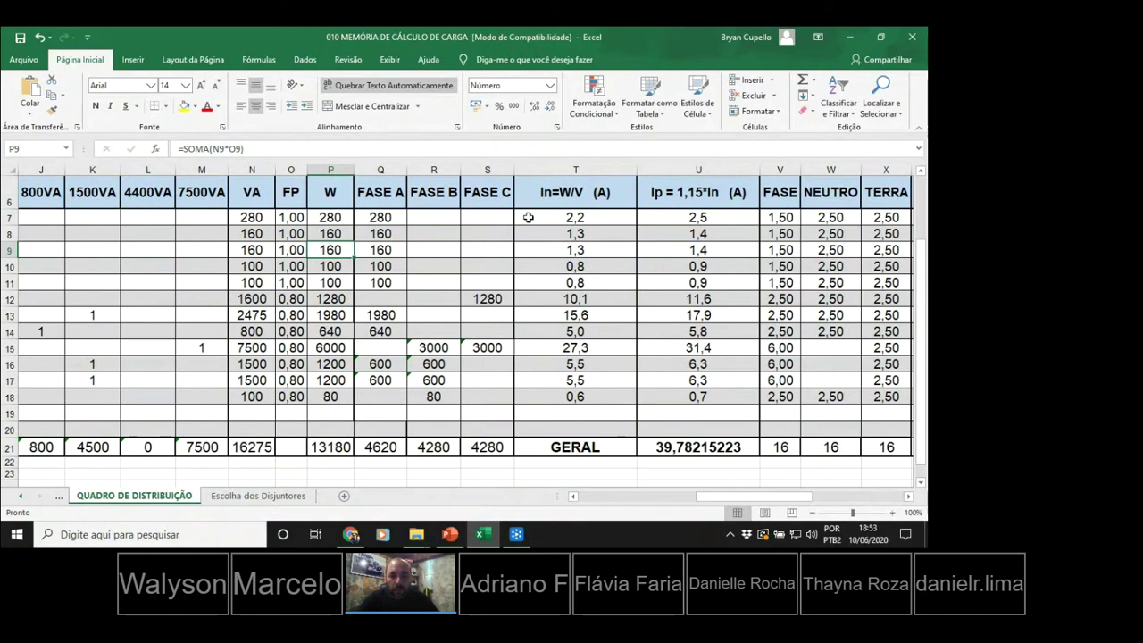
scroll(474, 342, up, 1)
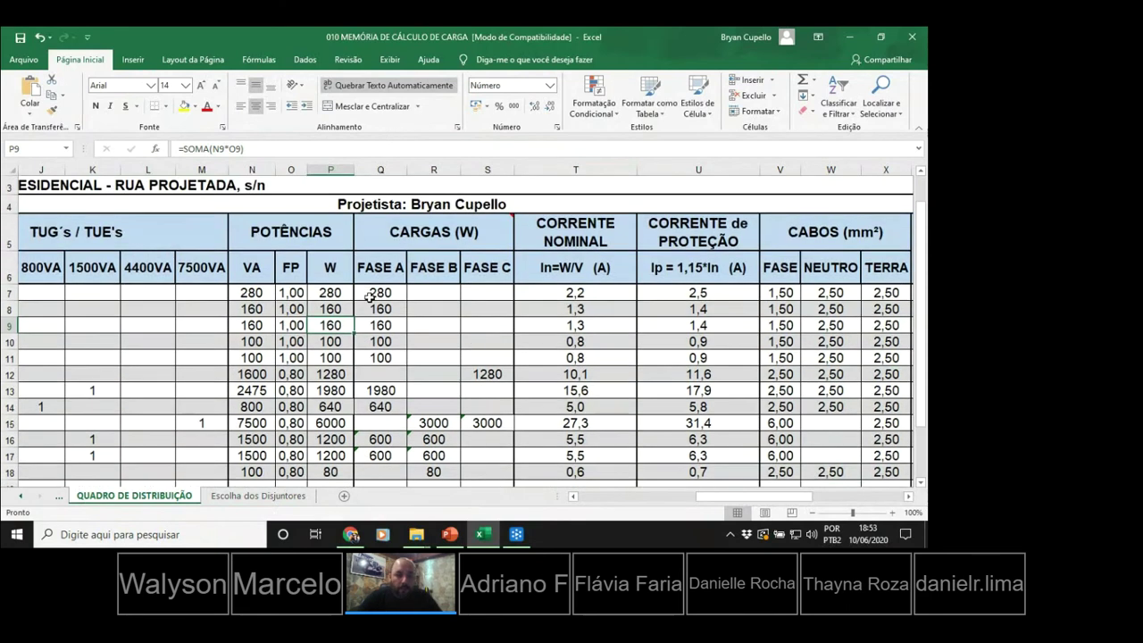
scroll(384, 214, down, 1)
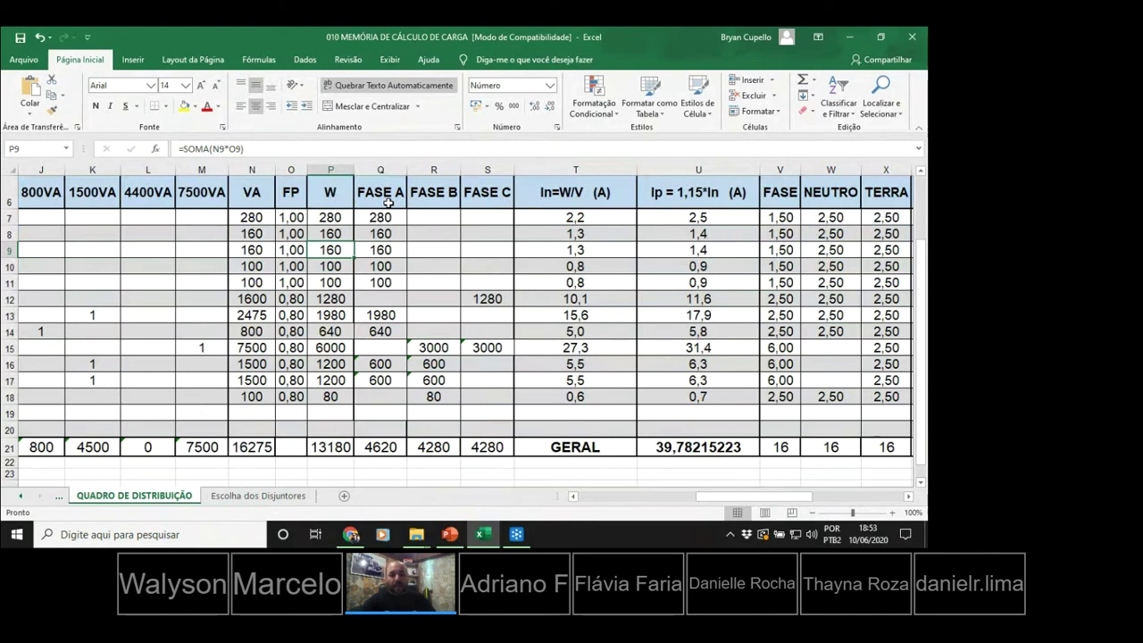
Examine the load totals of phases A, B and C in row 21 and the power formulas in P7 and P8.
click(393, 451)
click(429, 447)
click(476, 447)
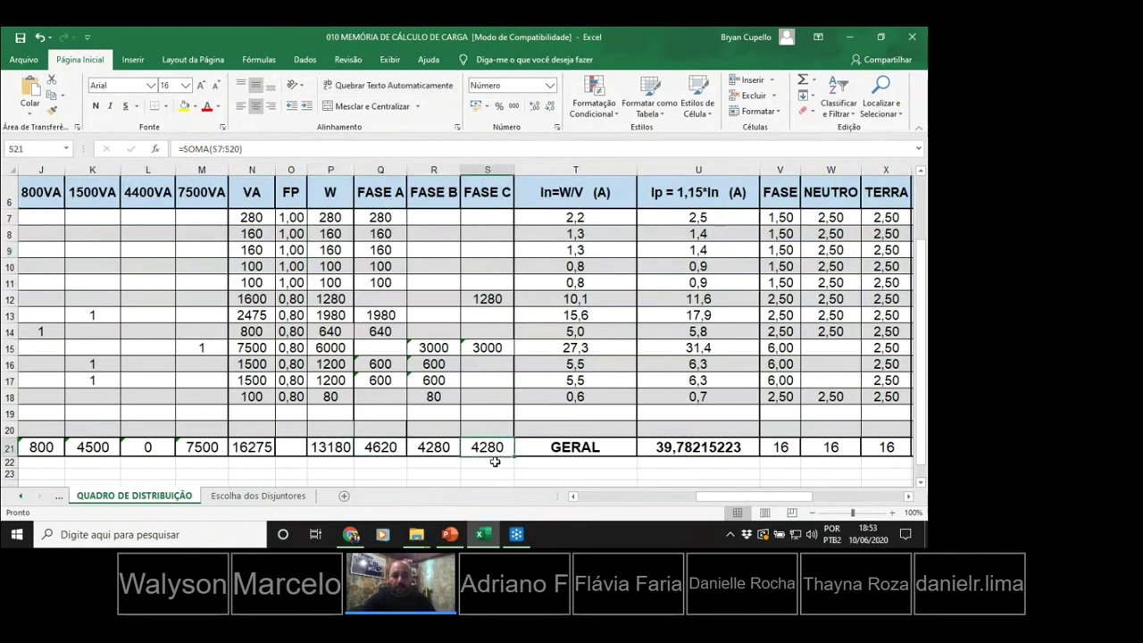
click(430, 450)
click(483, 447)
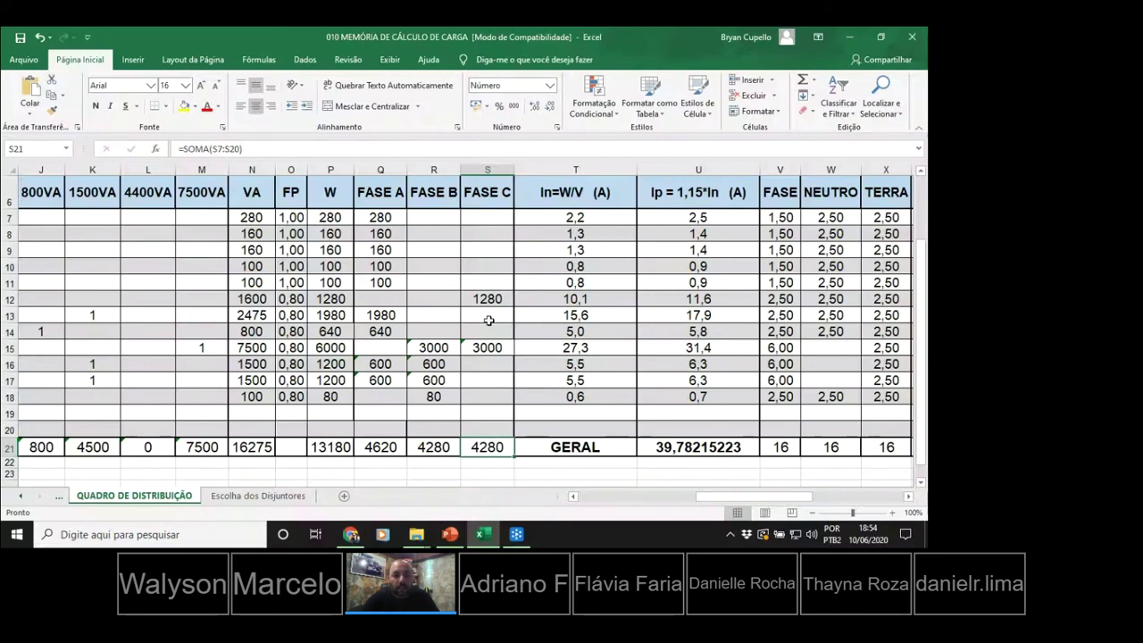
click(332, 219)
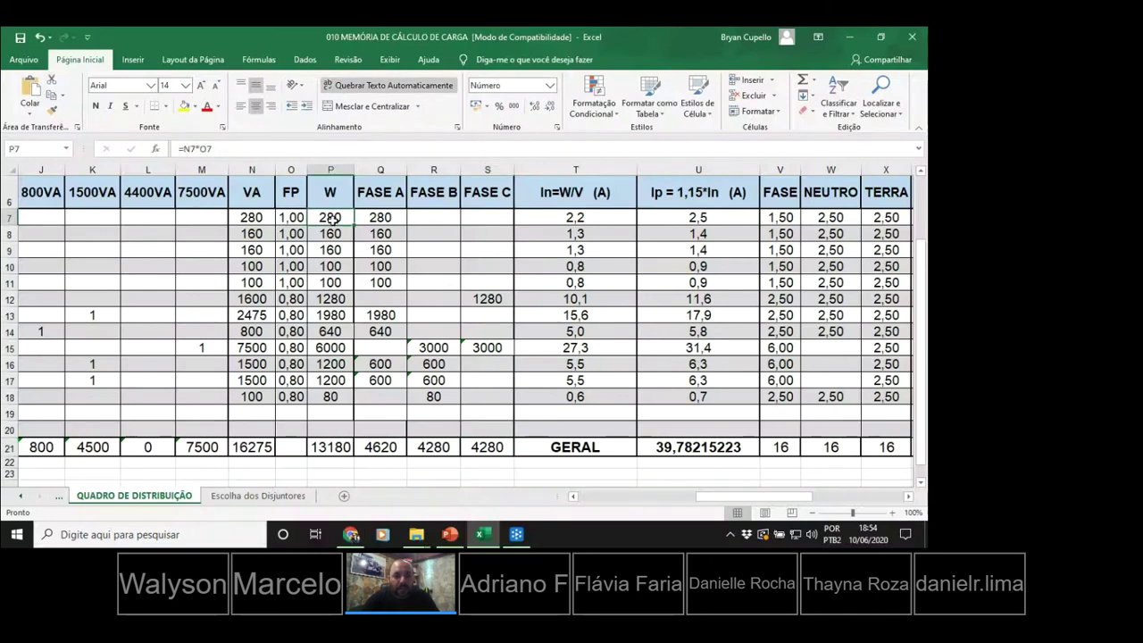
click(328, 233)
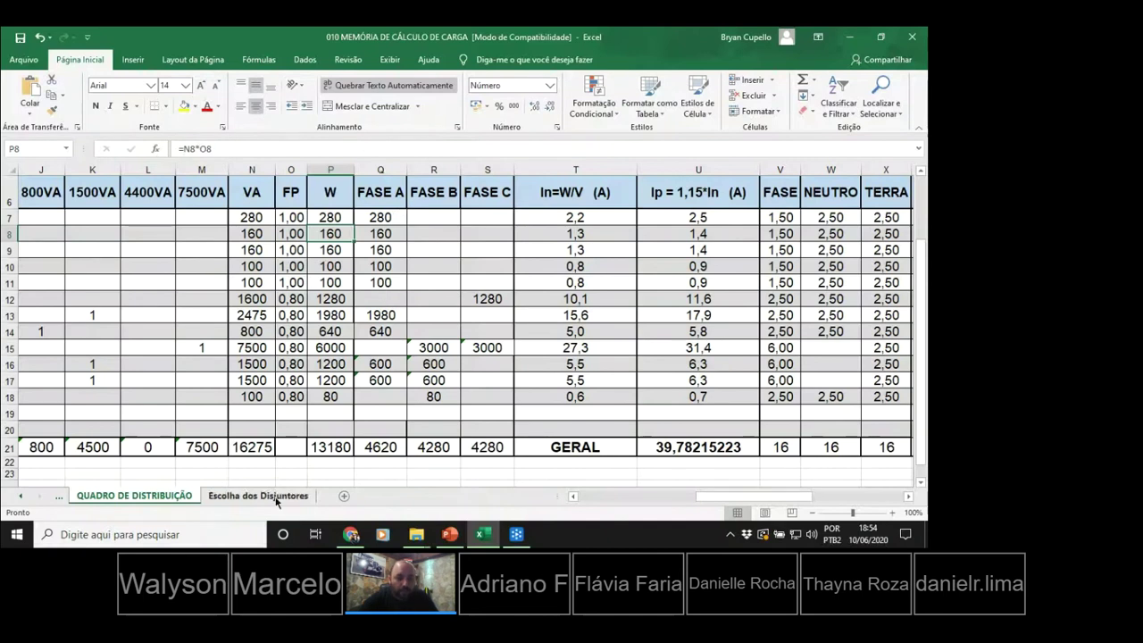
Inspect circuit 1, Iluminação, in the breaker sizing table of the Escolha dos Disjuntores sheet.
click(234, 496)
click(134, 278)
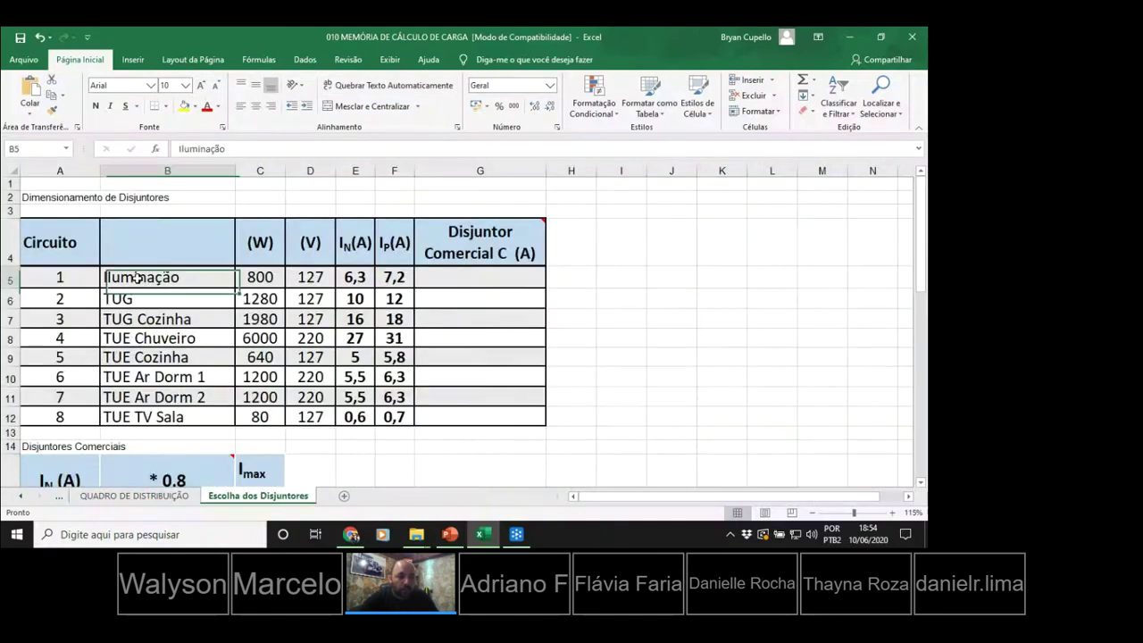
double_click(51, 276)
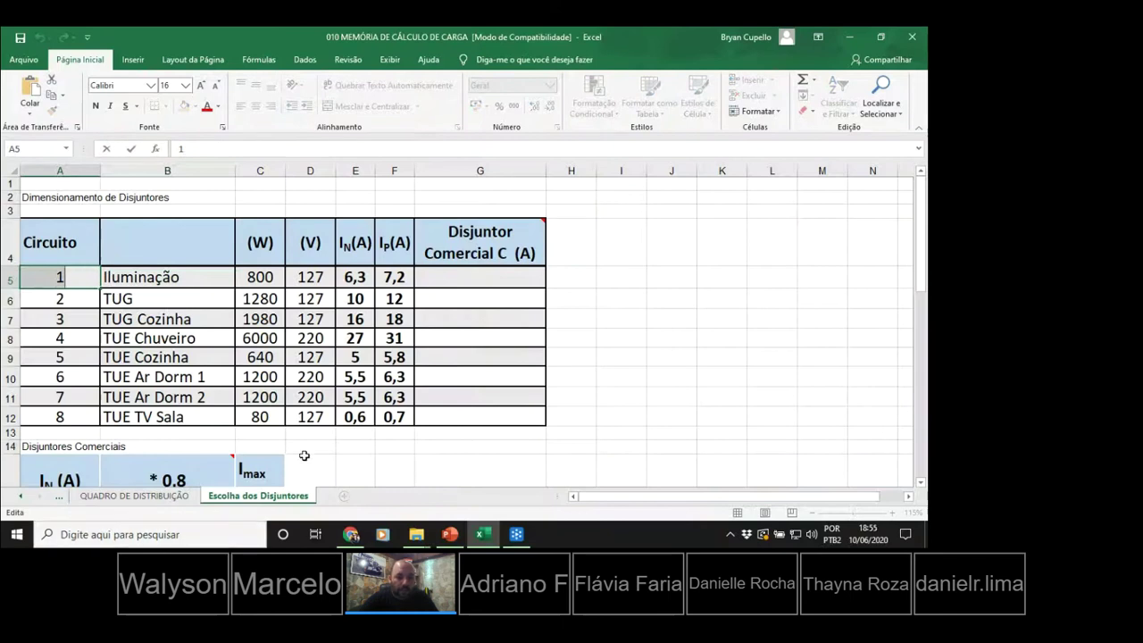
click(626, 420)
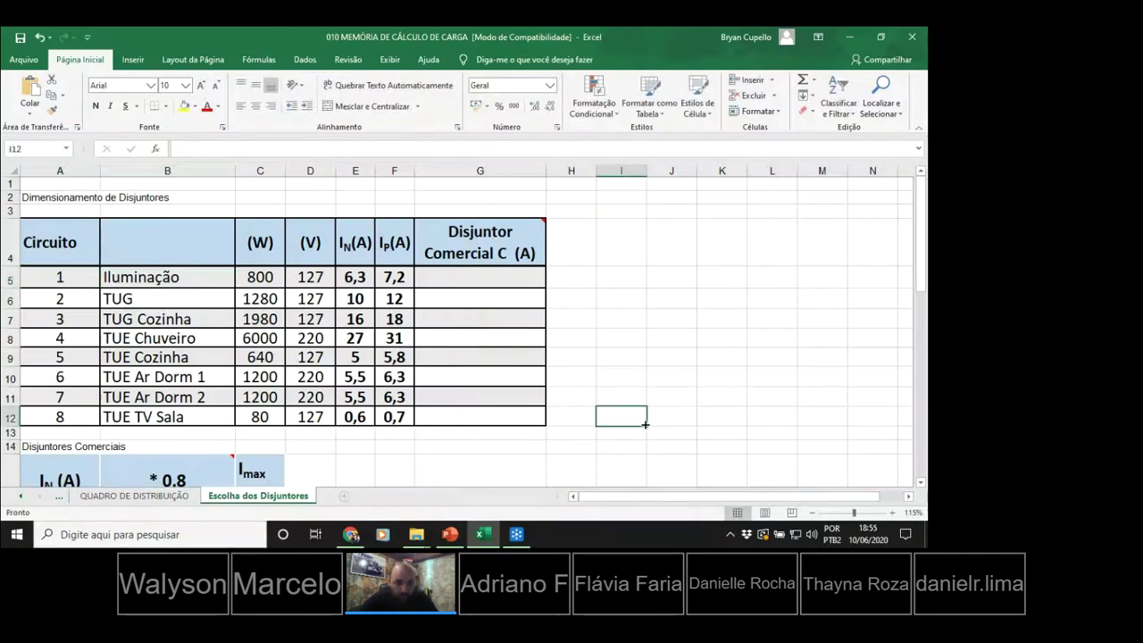
key(alt+Tab)
key(Escape)
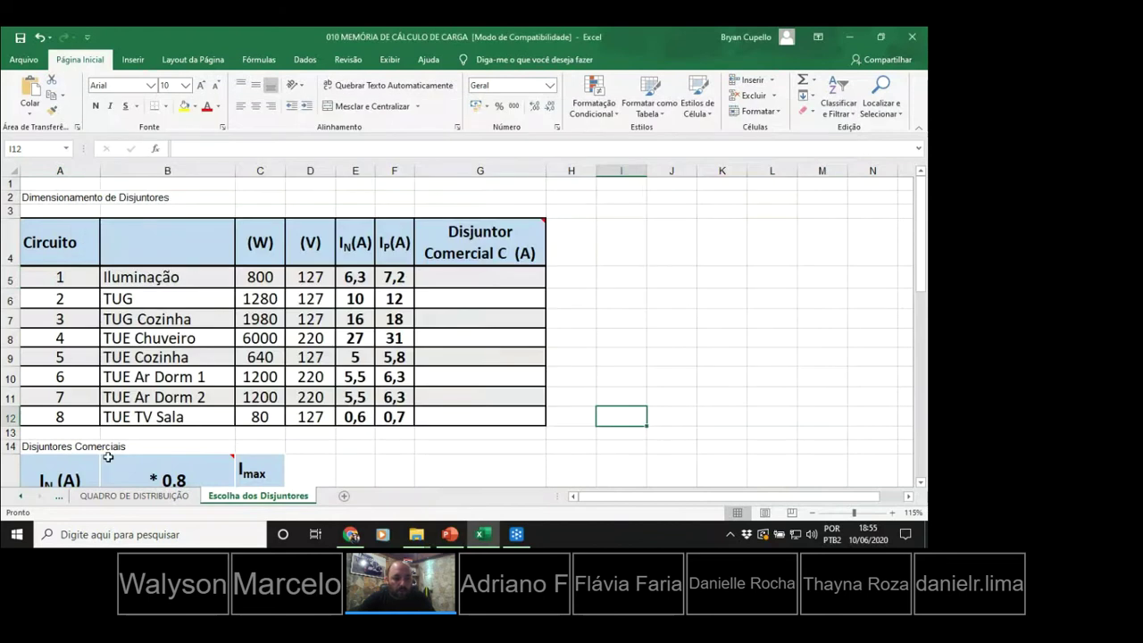
Check the sums of the lighting powers in P7:P11 and the phase A loads in Q7:Q11 of the QUADRO DE DISTRIBUIÇÃO sheet.
click(130, 496)
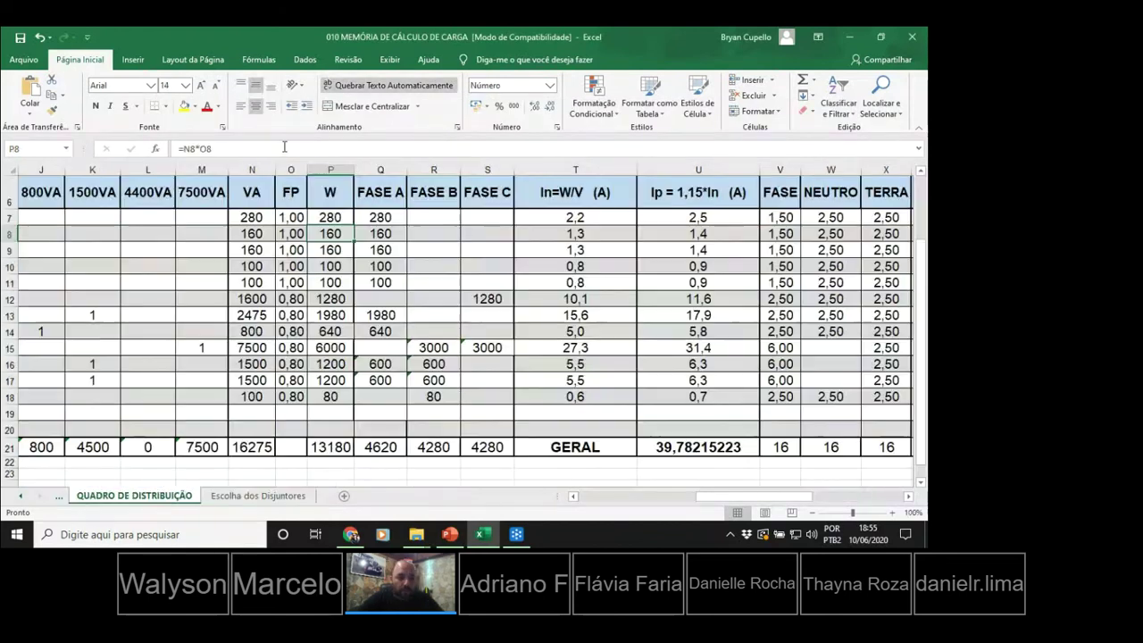
click(331, 216)
drag(331, 216, 333, 282)
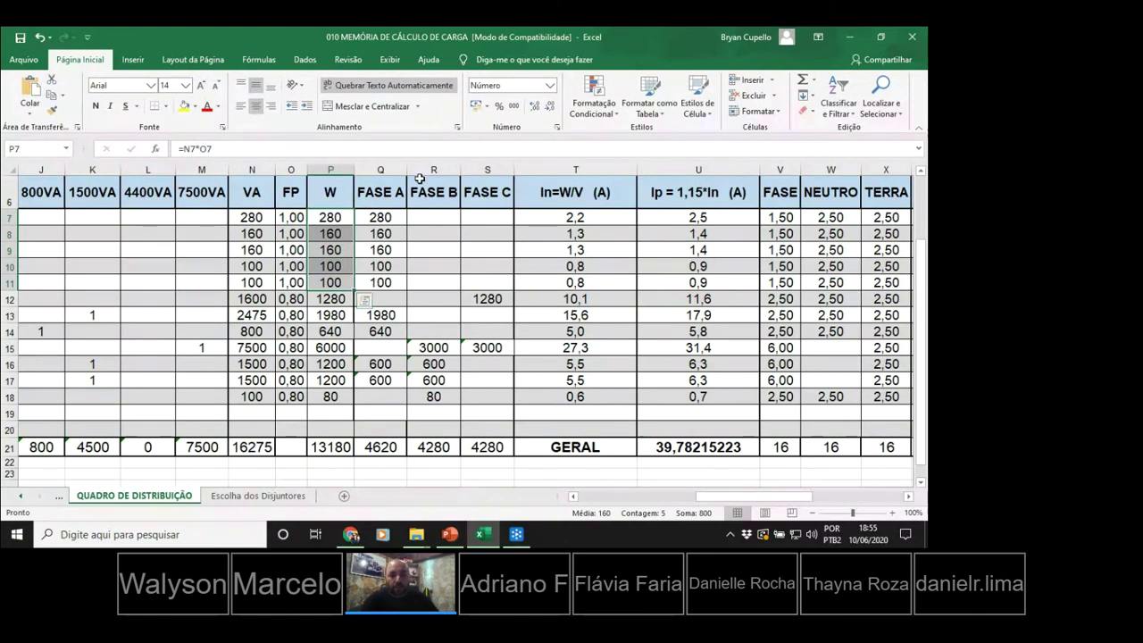
drag(396, 217, 396, 282)
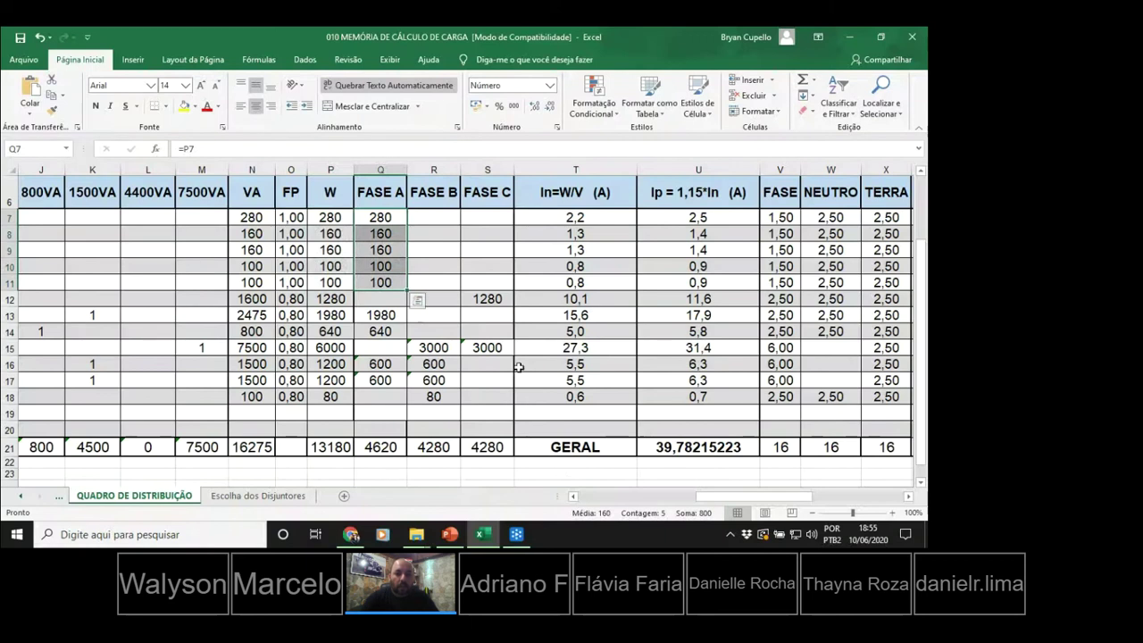
click(493, 298)
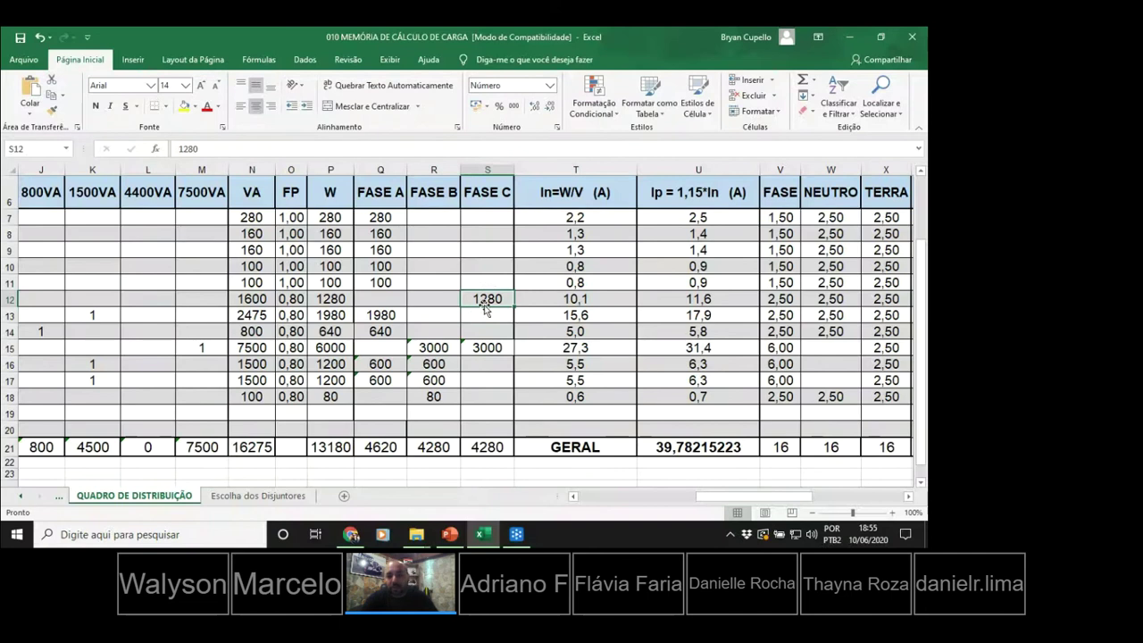
drag(395, 283, 384, 218)
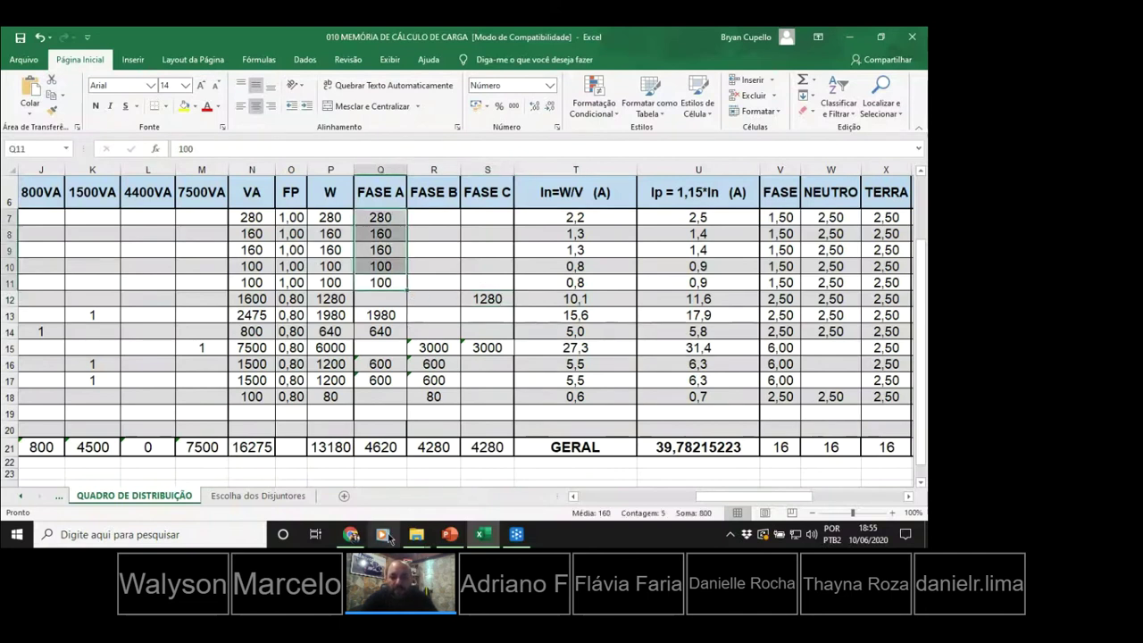
Compare the VA and W values of row 12 with its load assigned to phase C.
click(497, 299)
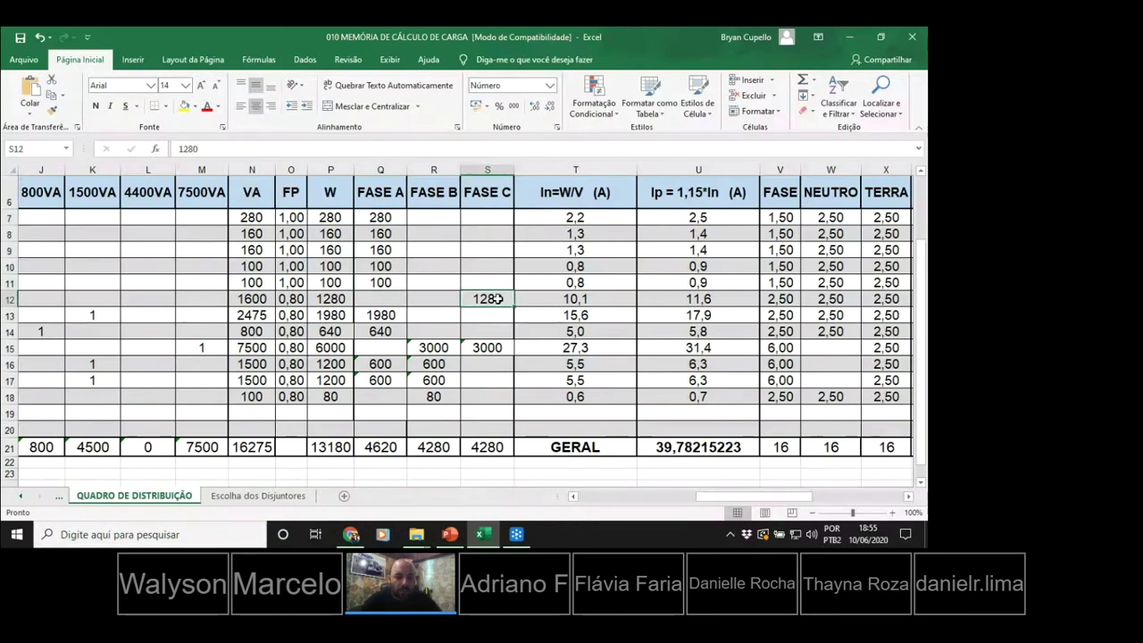
click(244, 298)
click(335, 298)
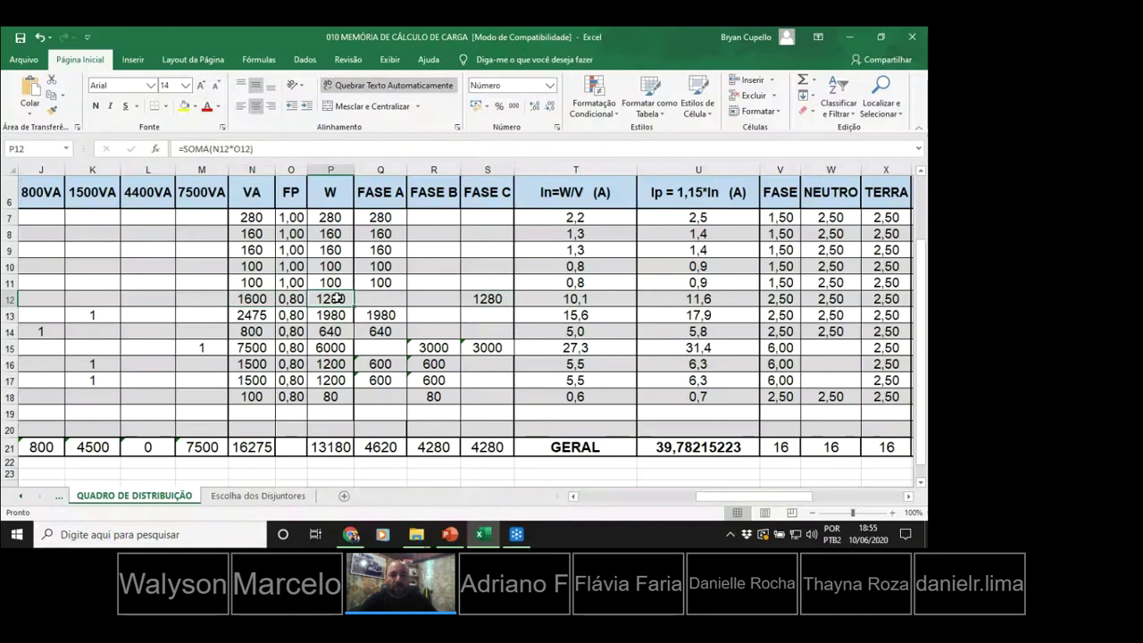
click(498, 298)
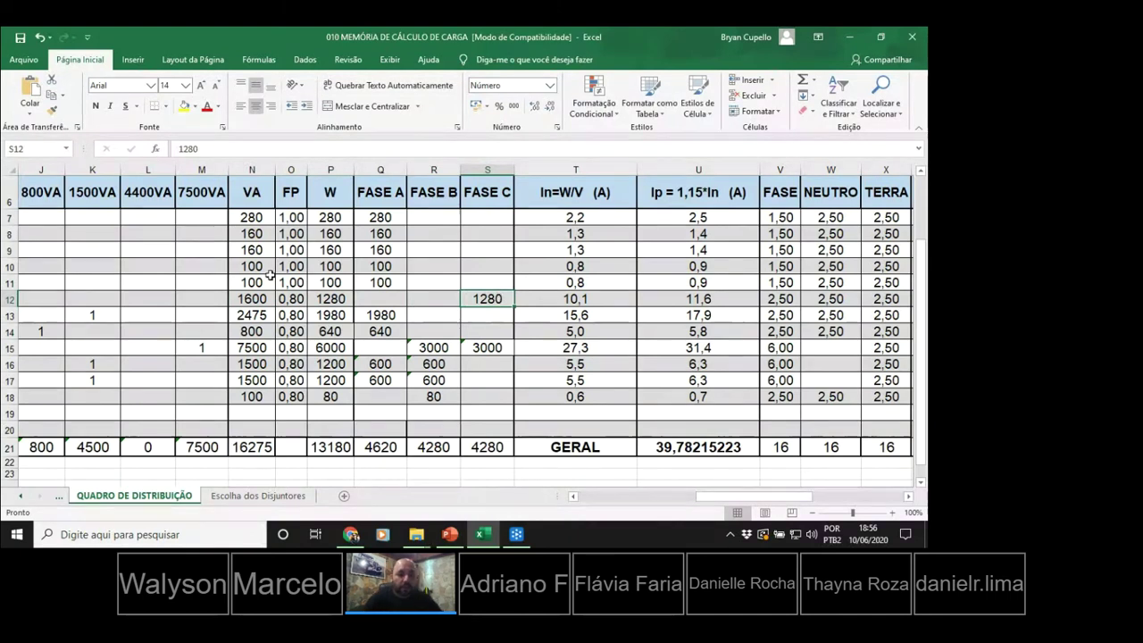
click(330, 299)
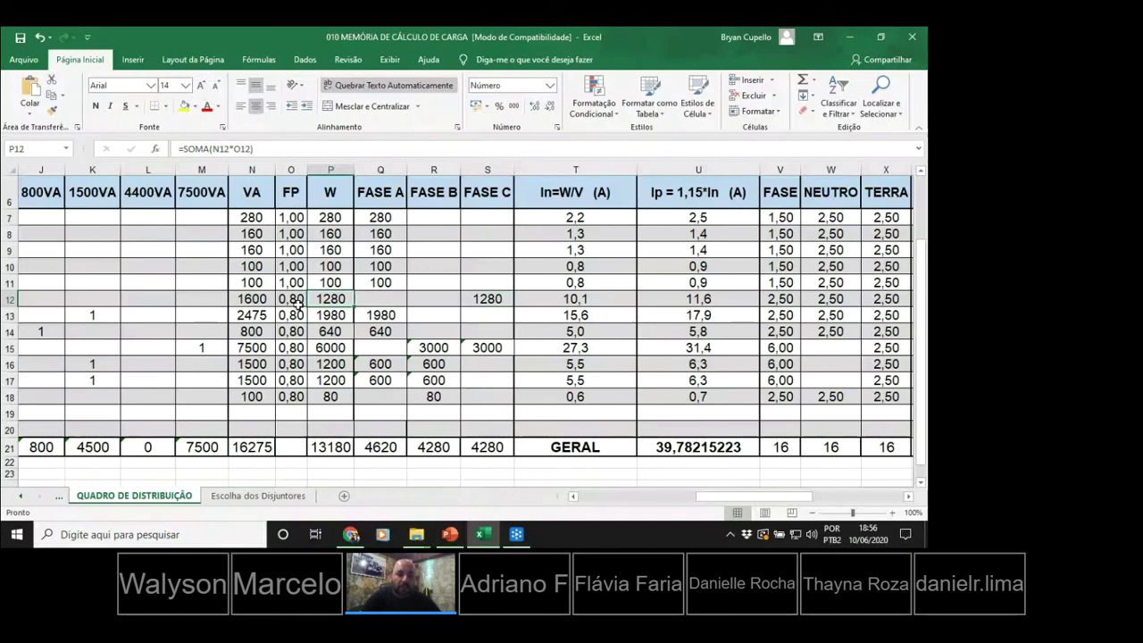
click(489, 299)
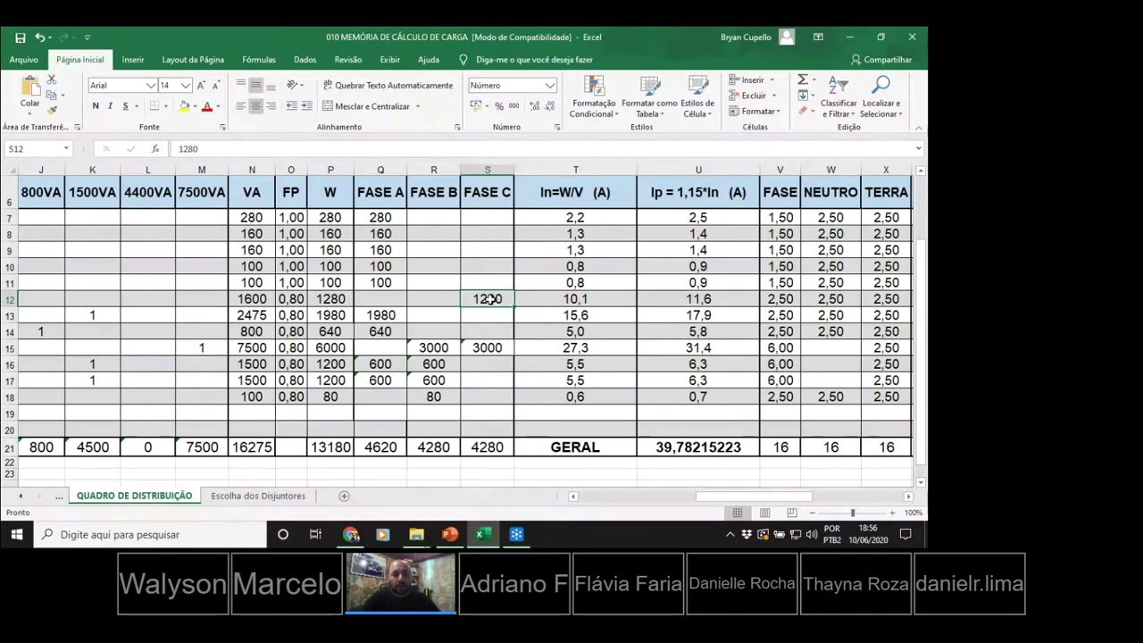
Compare the VA and W values of row 13 with its load assigned to phase A.
click(380, 314)
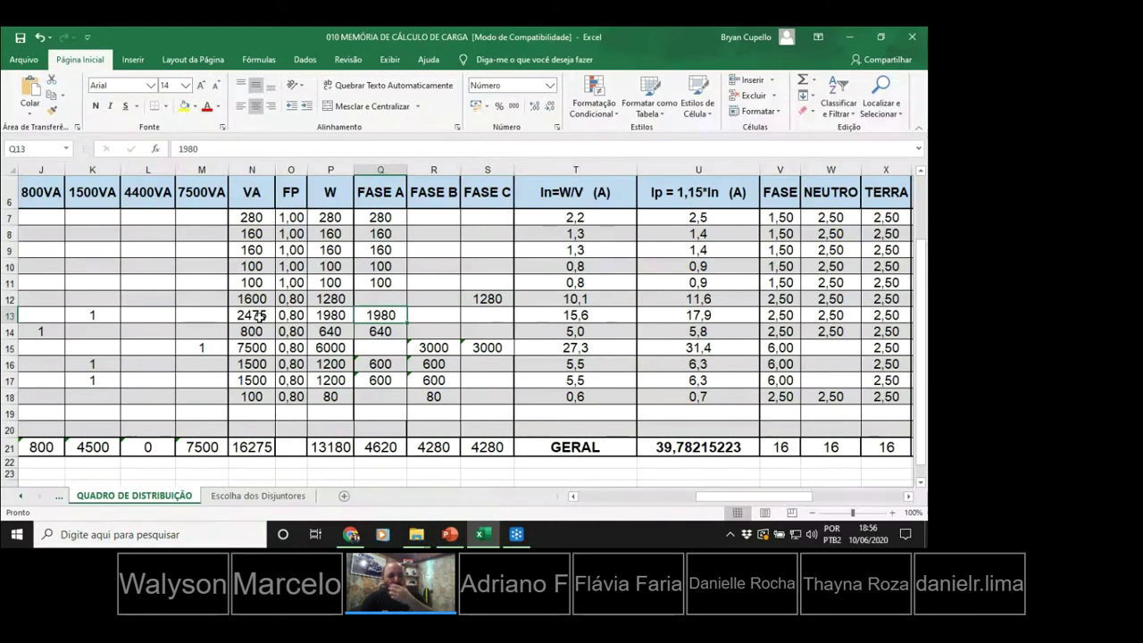
click(257, 315)
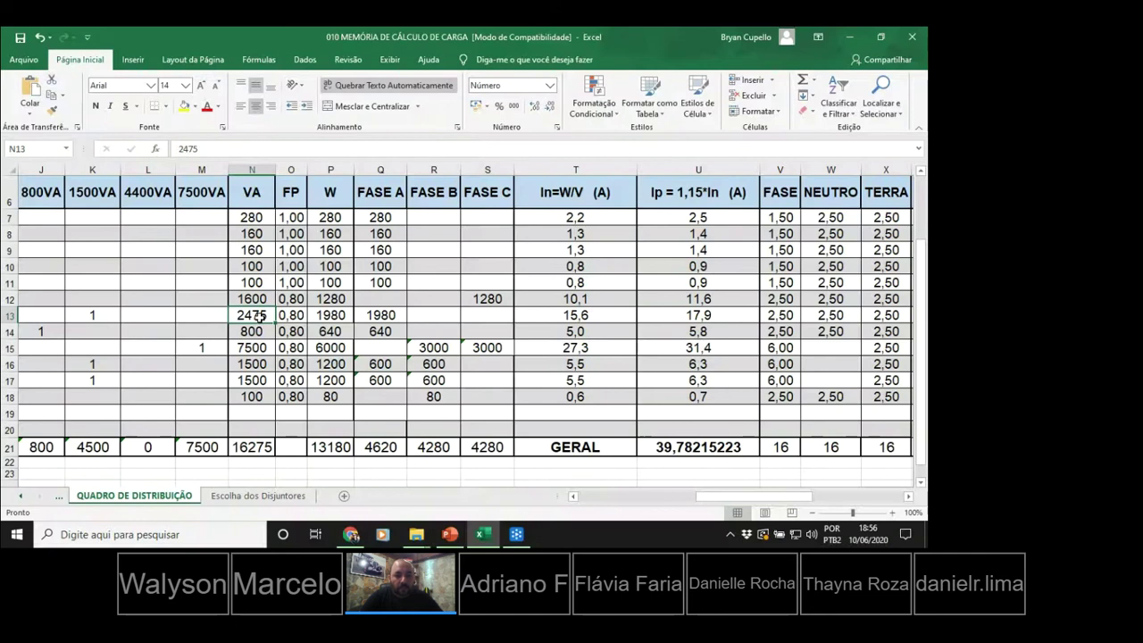
click(329, 314)
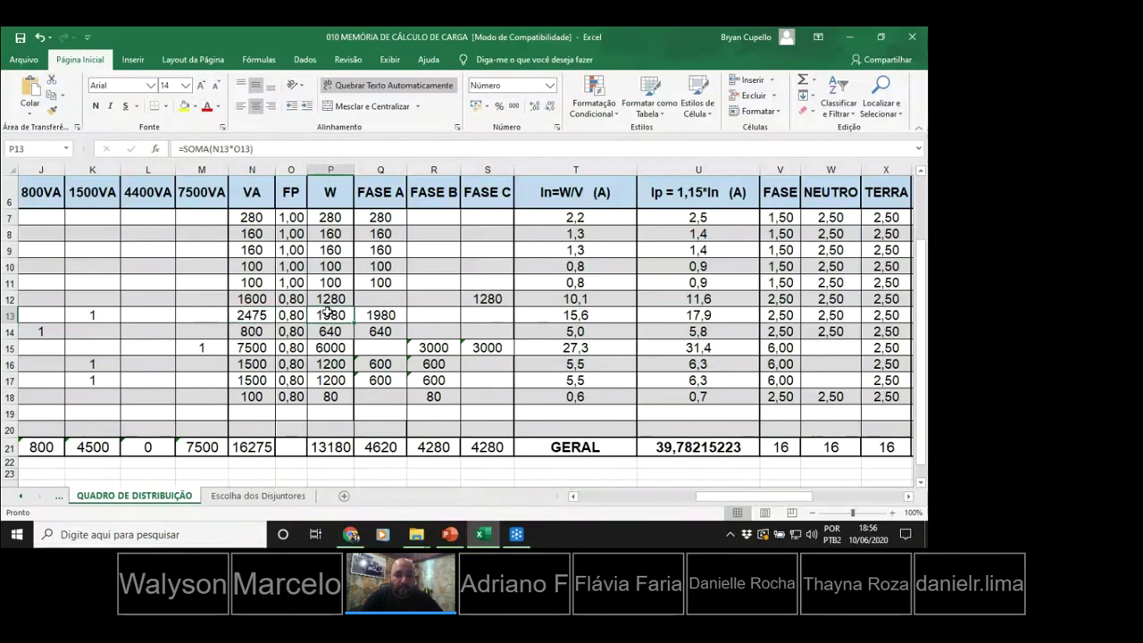
click(382, 314)
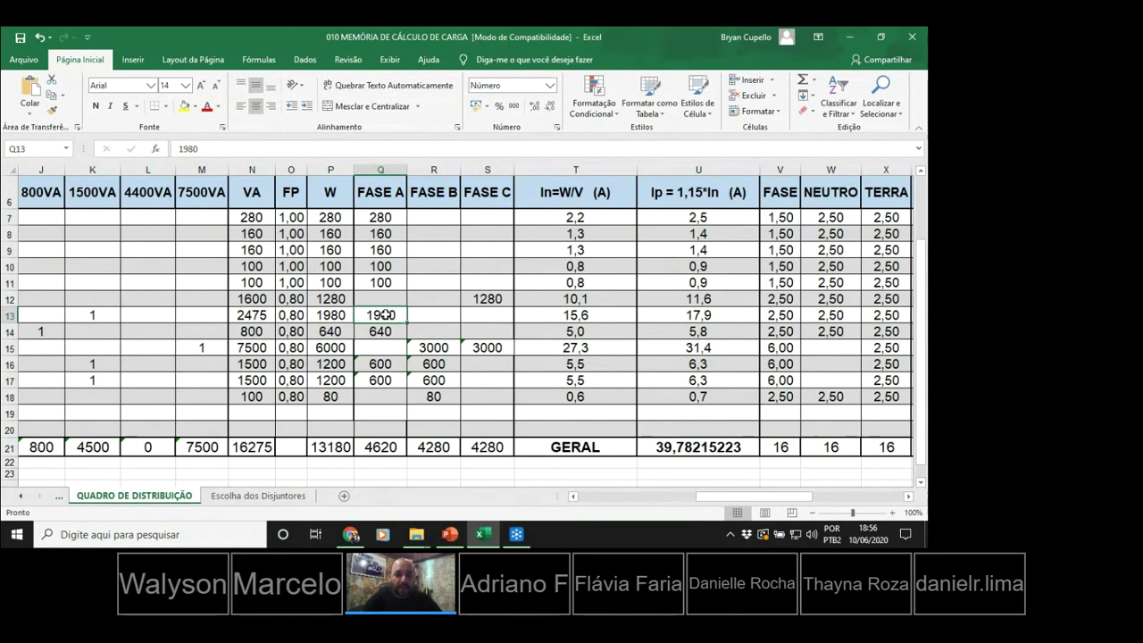
Rename the three phase headers under CARGAS (W) as FASE L1, FASE L2 and FASE L3.
double_click(397, 191)
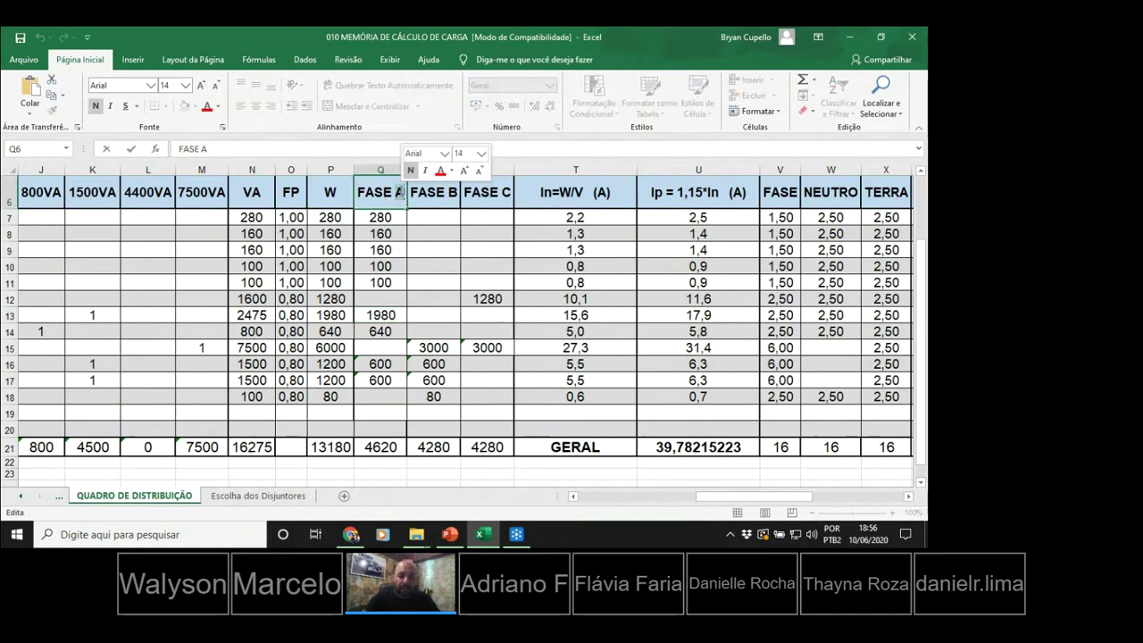
key(BackSpace)
text(L1)
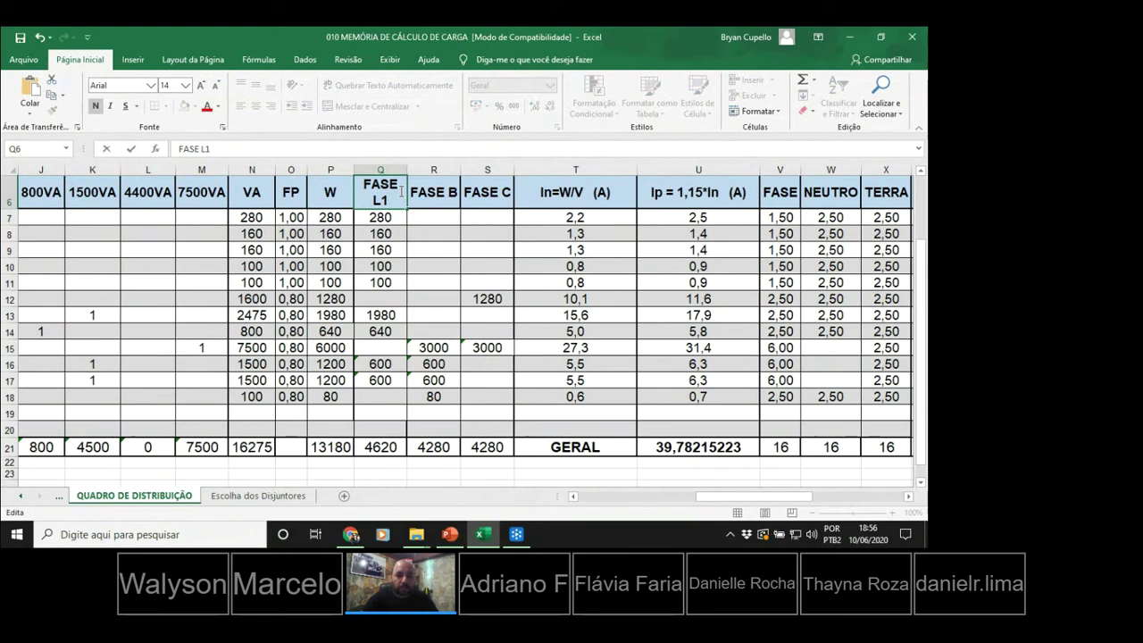
double_click(453, 191)
key(BackSpace)
text(L2)
double_click(502, 192)
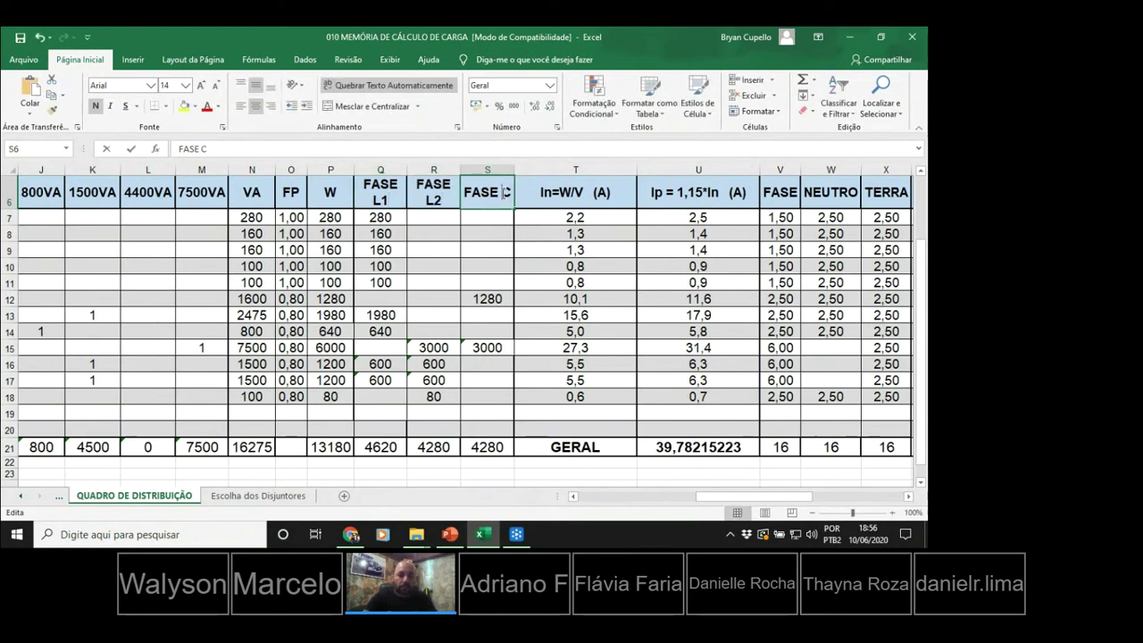
key(BackSpace)
text(L3)
click(520, 221)
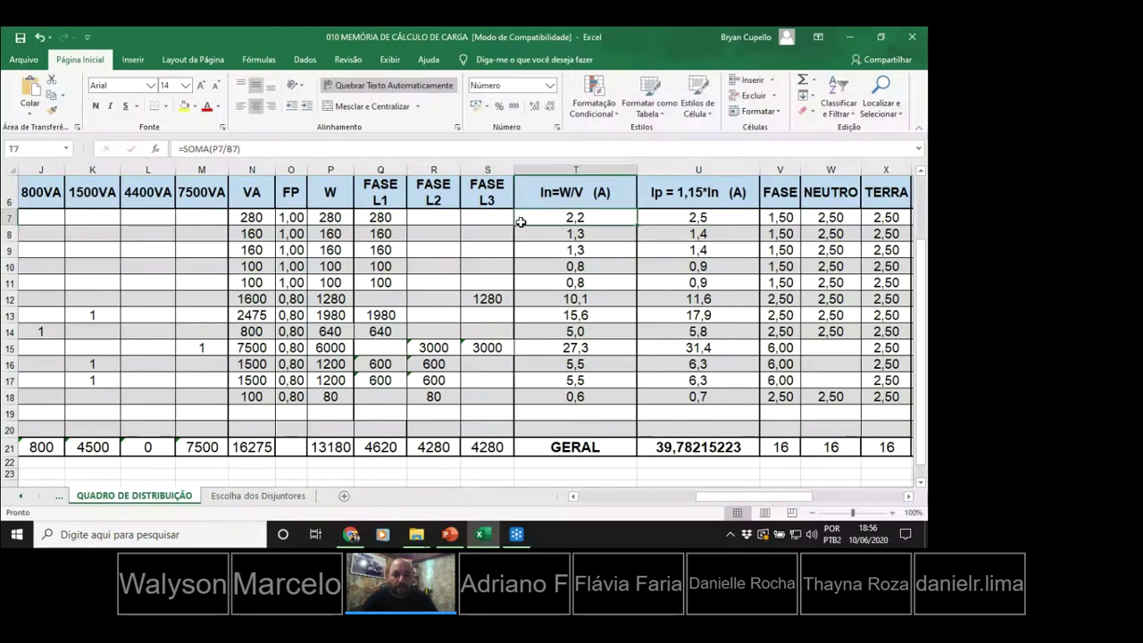
Review the CARGAS (W) header block and the phase L1 load in row 13.
scroll(444, 208, up, 1)
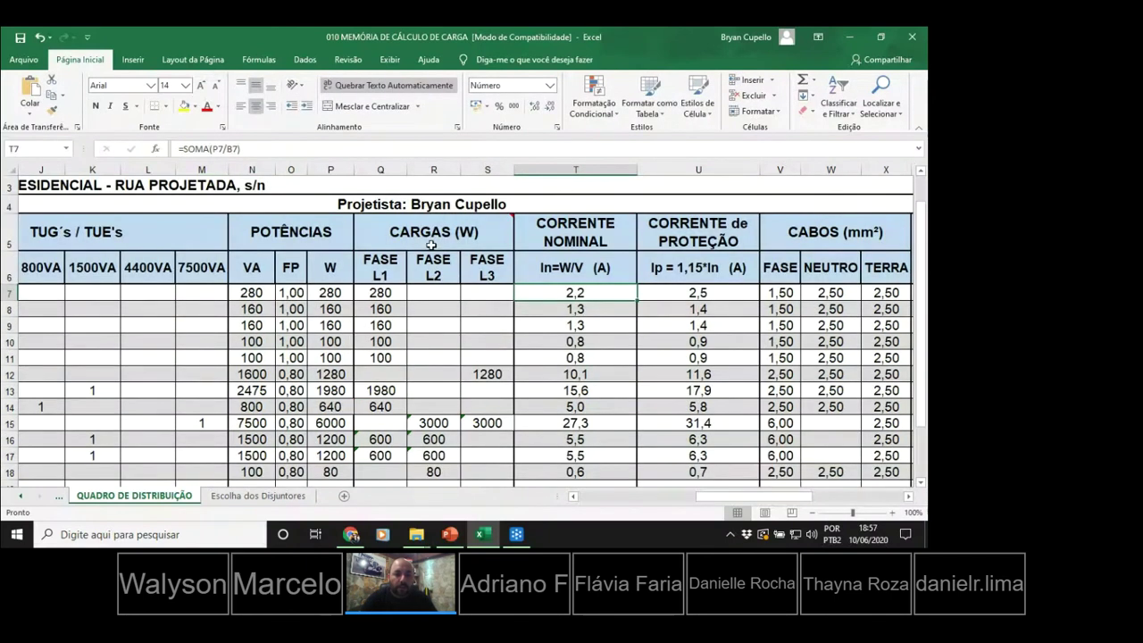
scroll(506, 288, down, 1)
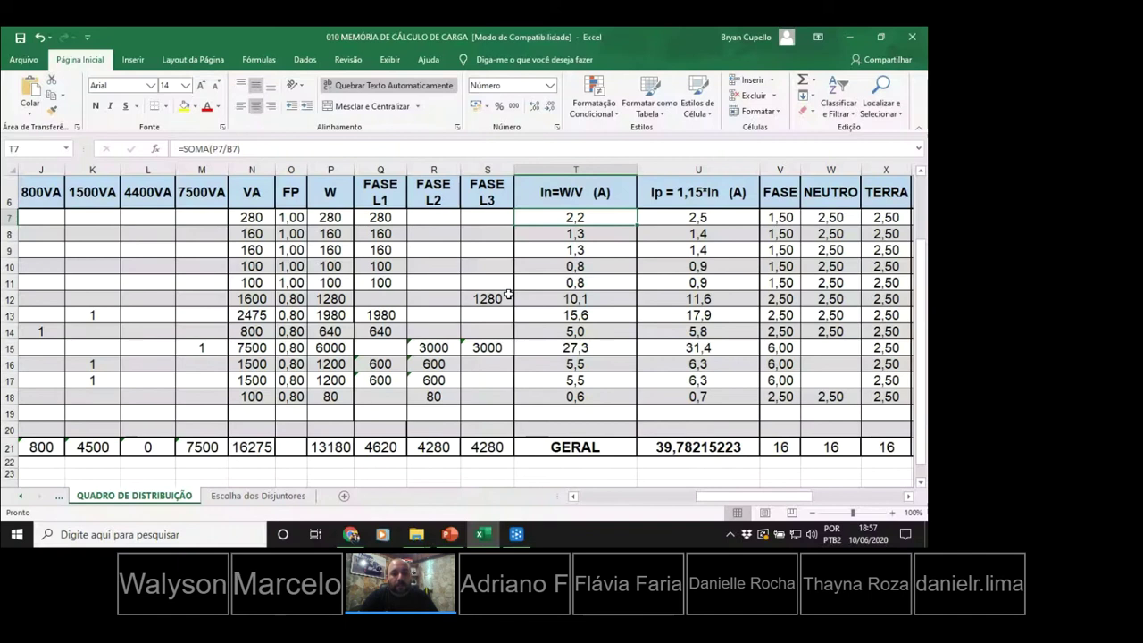
click(382, 309)
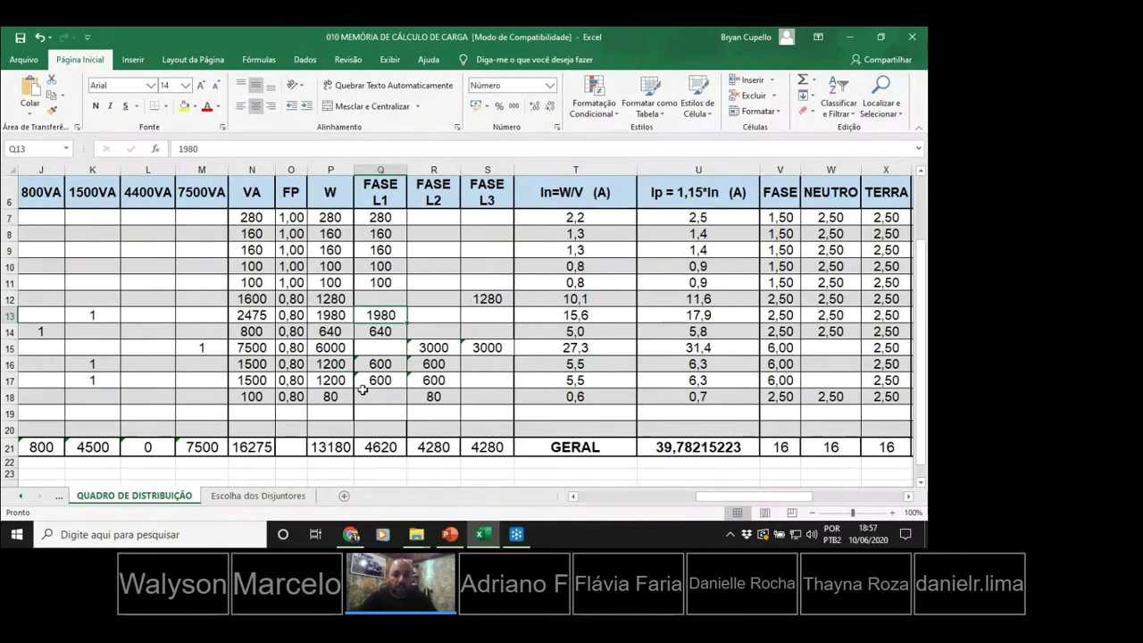
Compare the location, VA and W values of the kitchen coffee maker circuit in row 14 with its FASE L1 load.
click(393, 333)
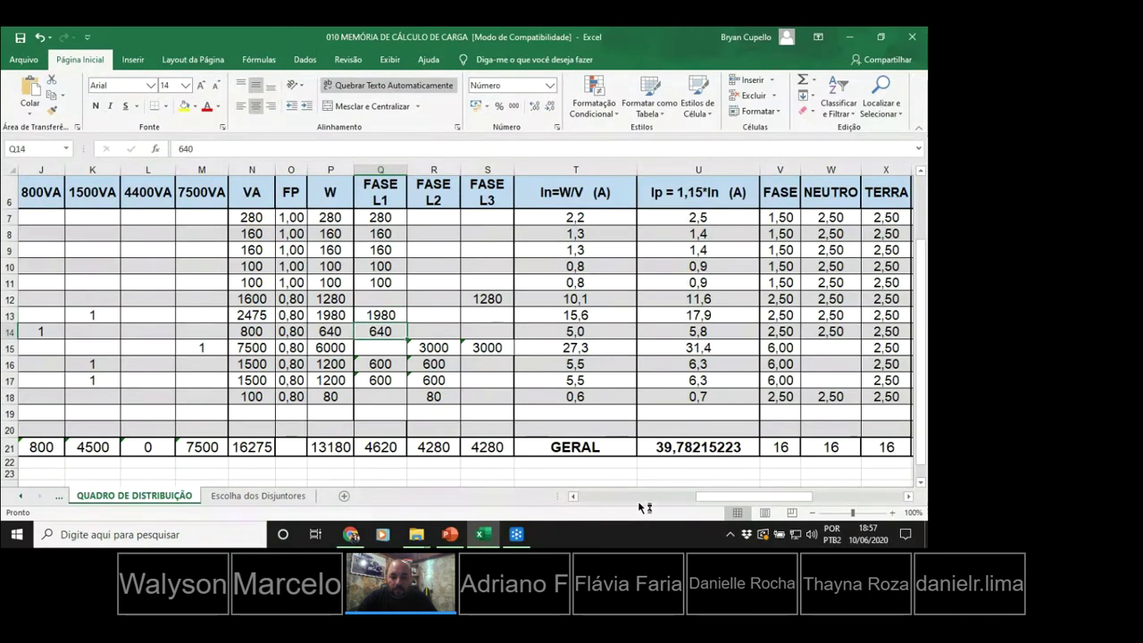
drag(731, 492, 802, 492)
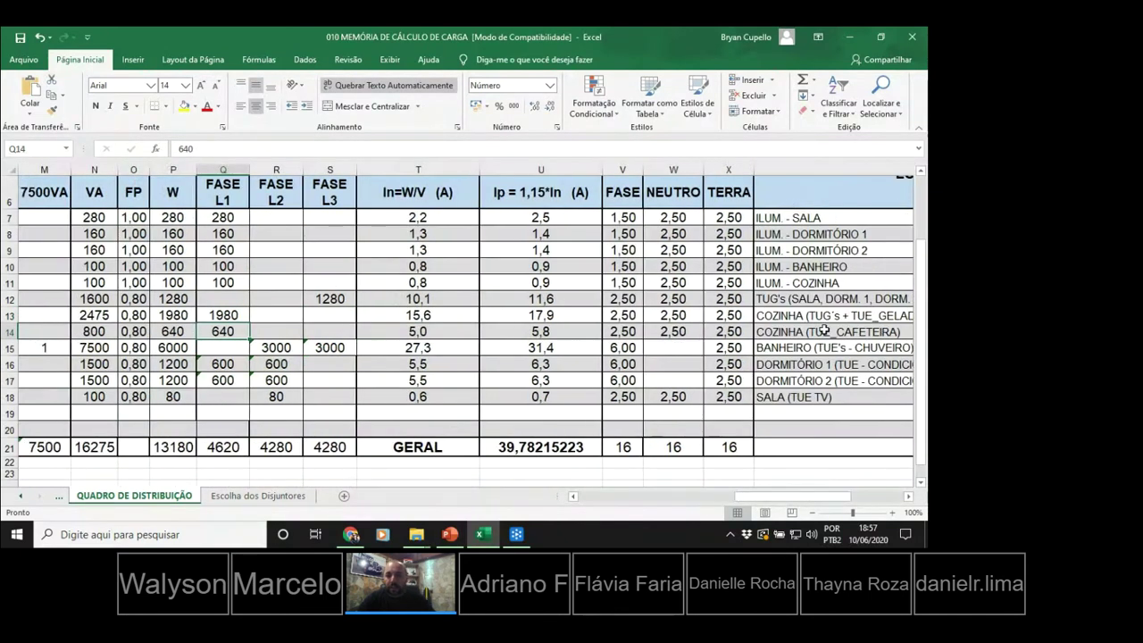
click(889, 333)
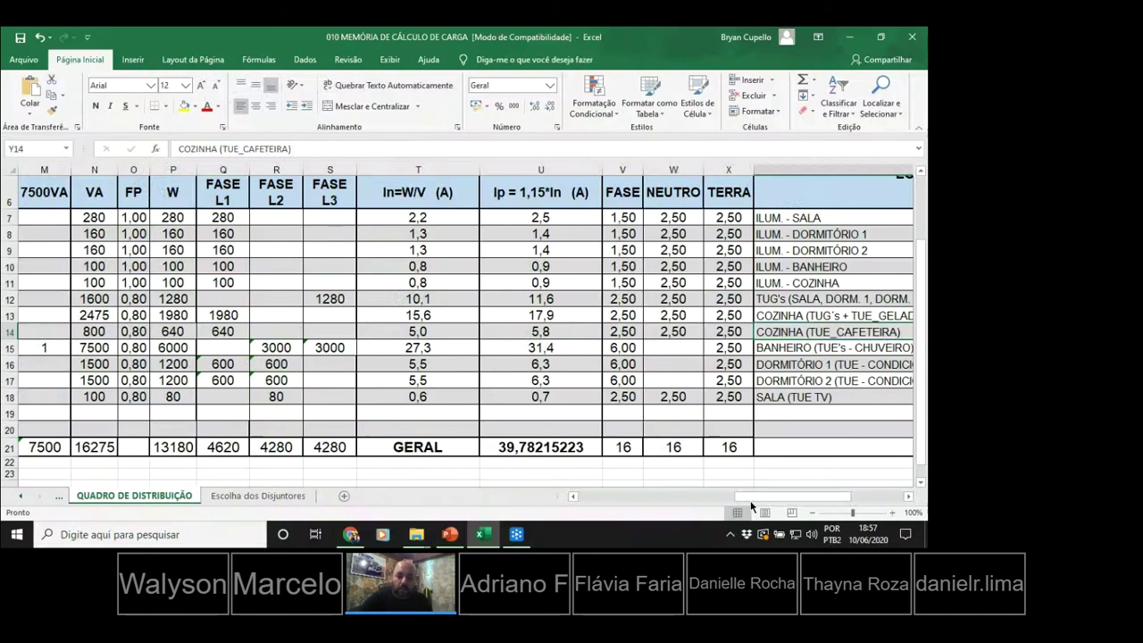
drag(750, 500, 706, 498)
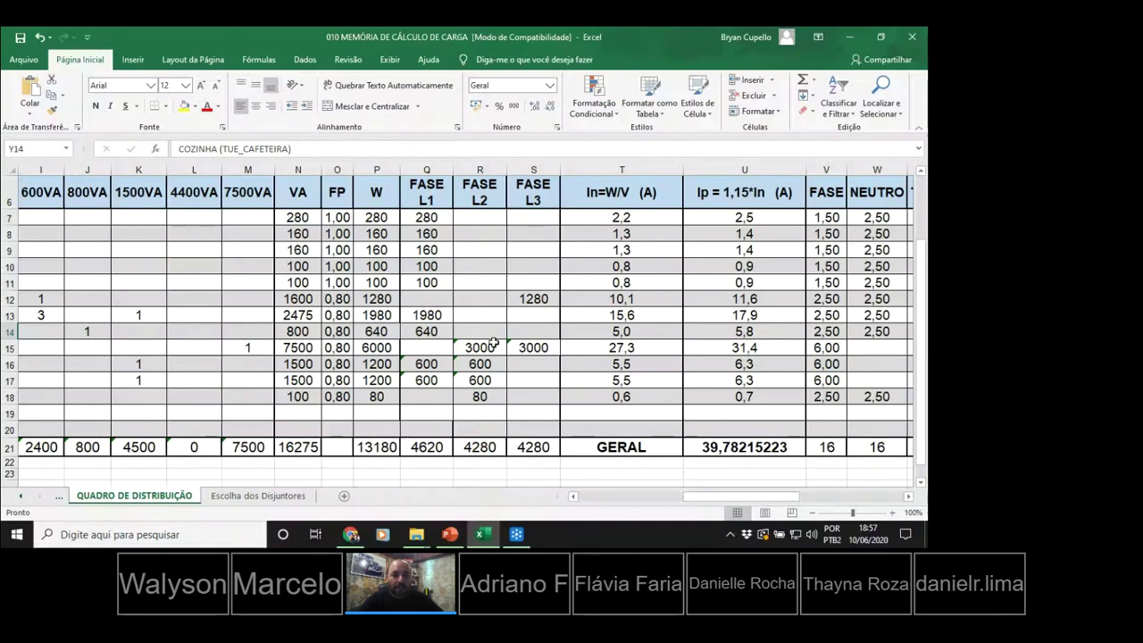
click(298, 331)
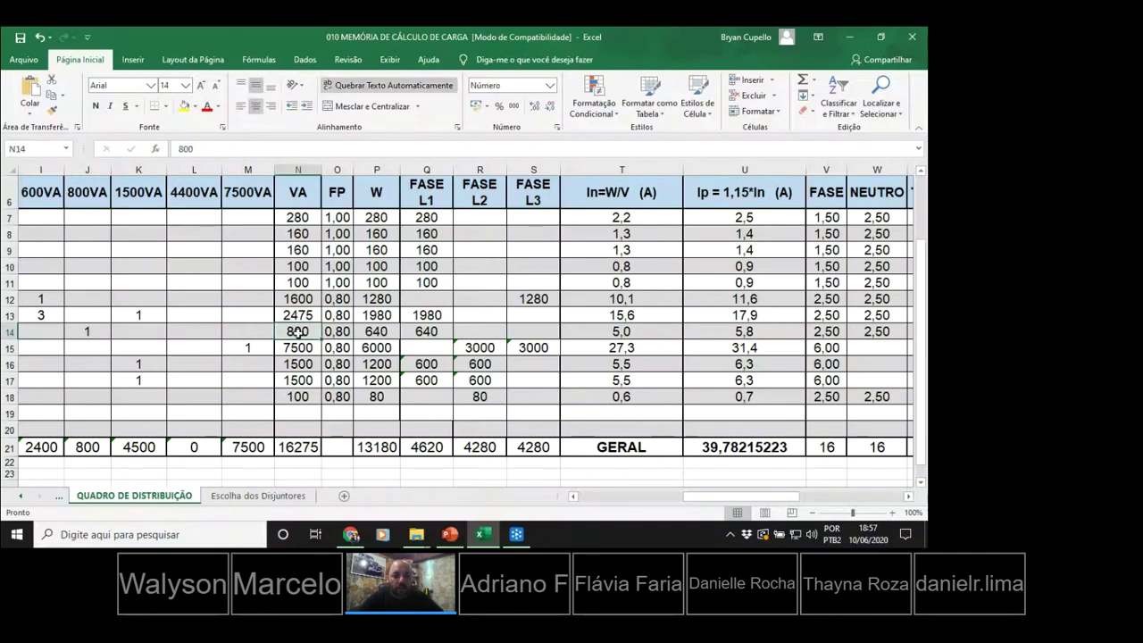
click(381, 332)
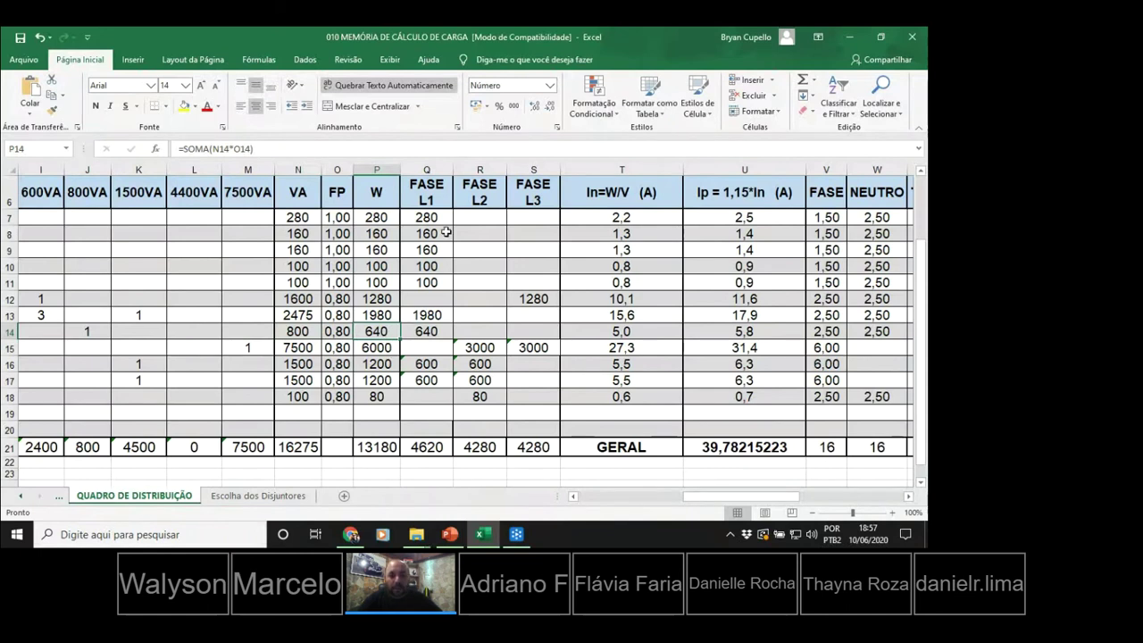
click(439, 331)
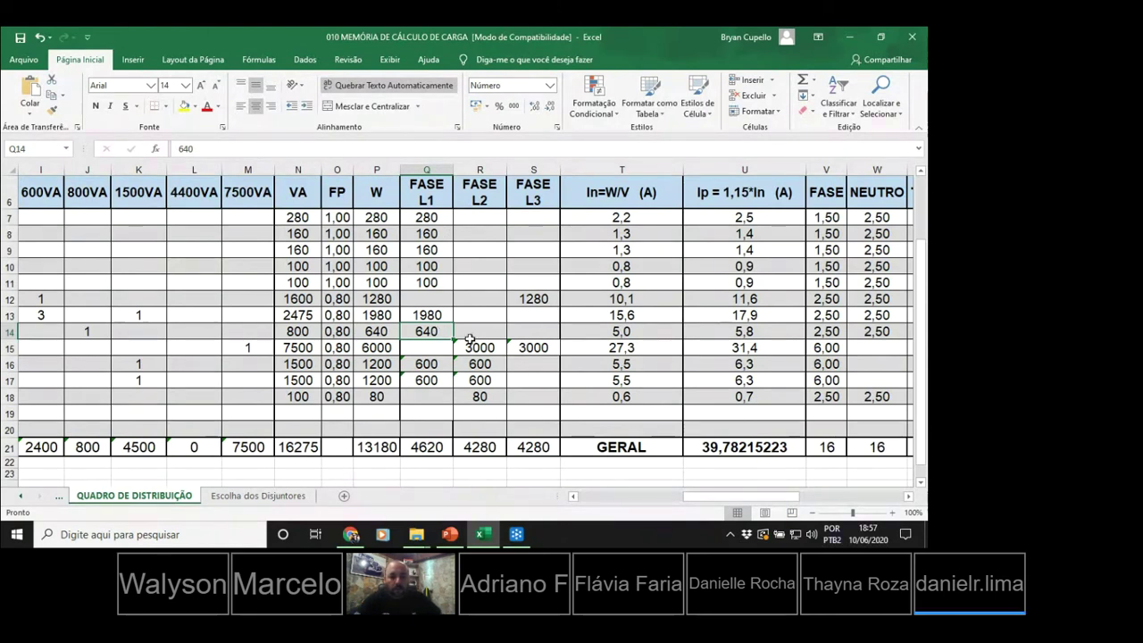
Try a load of 640 under FASE L2 in row 14 and clear that cell again.
click(476, 335)
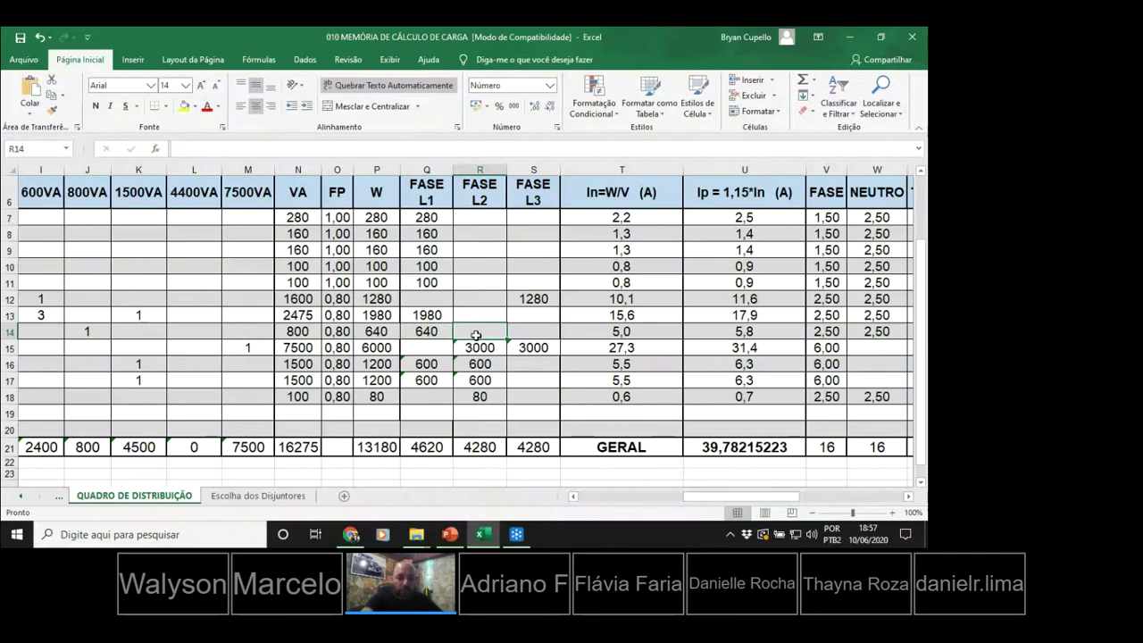
text(640)
key(Return)
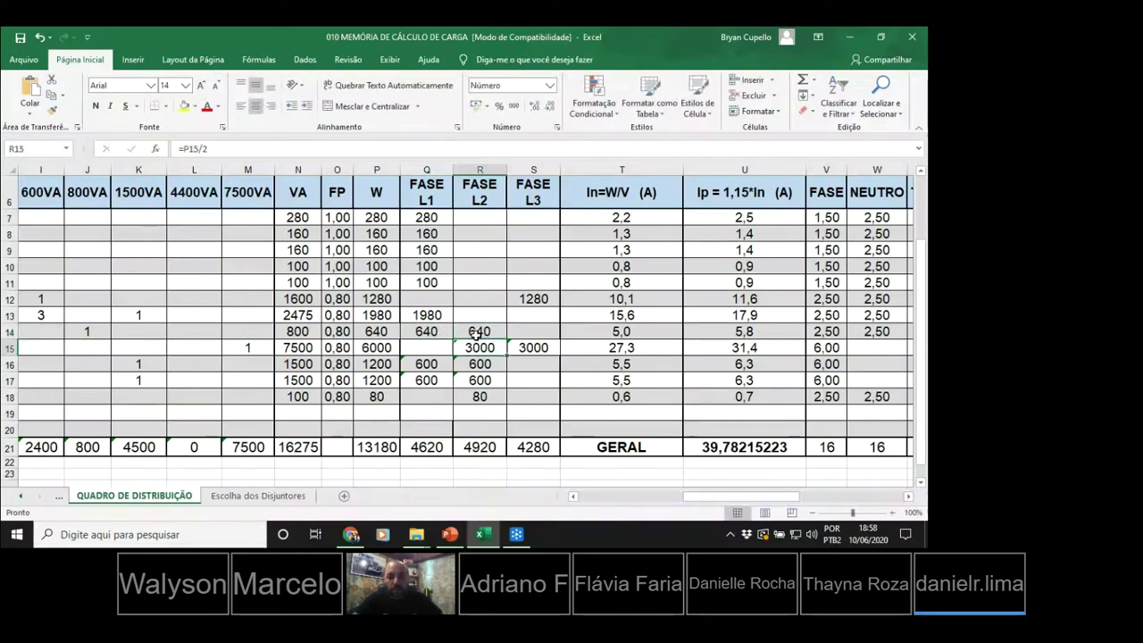
click(479, 332)
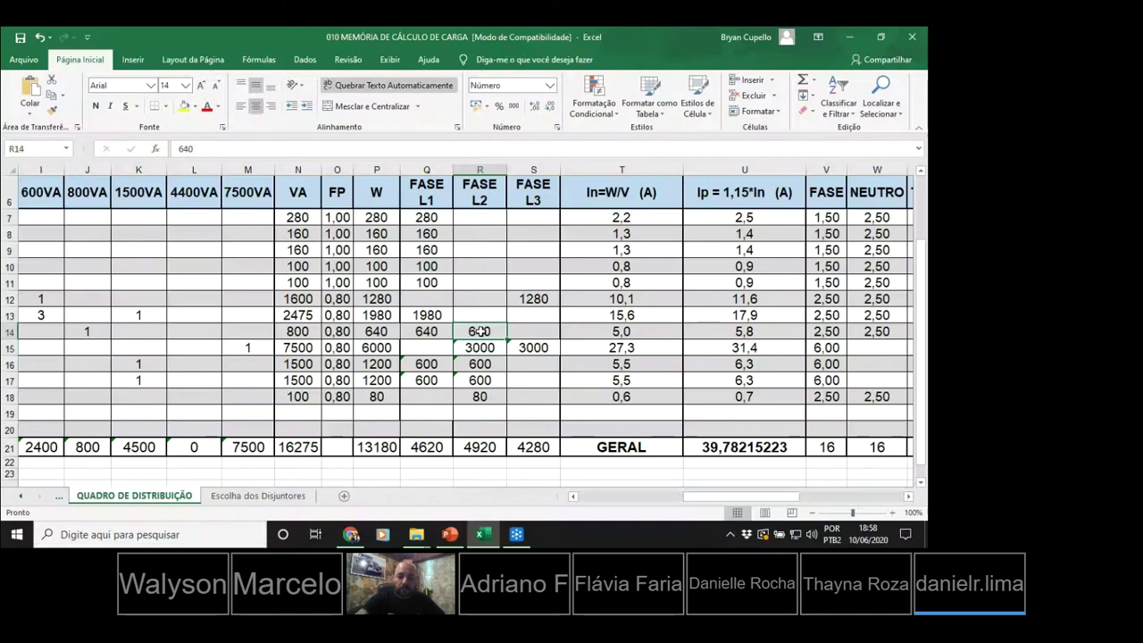
key(Delete)
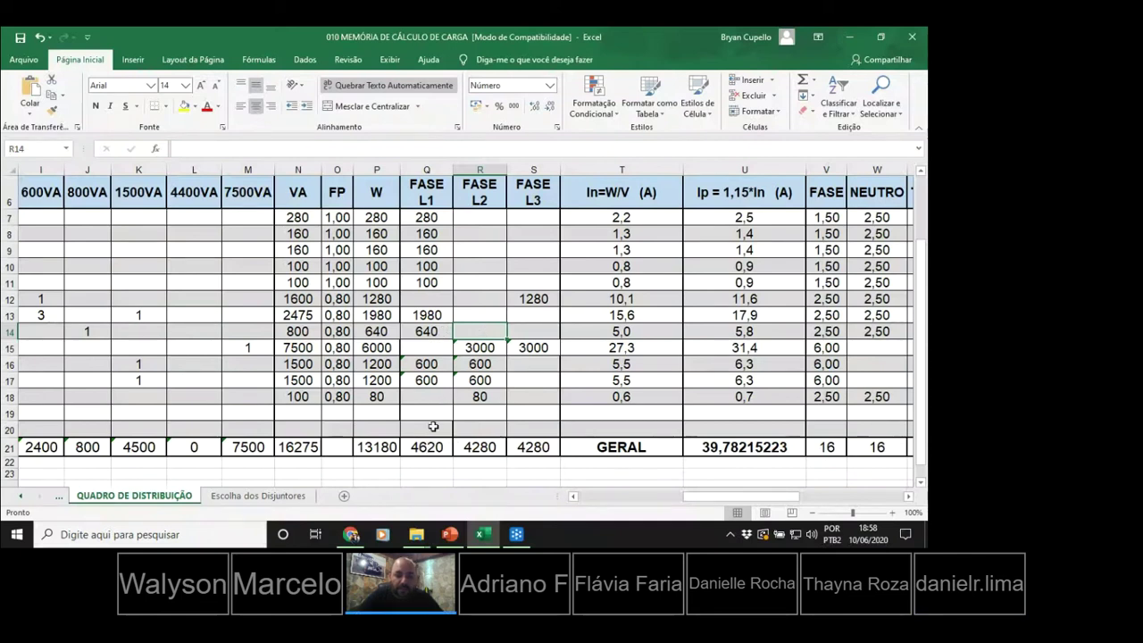
Review the shower circuit in row 15 from its W value and location back across conductor sizes, currents and phase loads to VA.
click(382, 347)
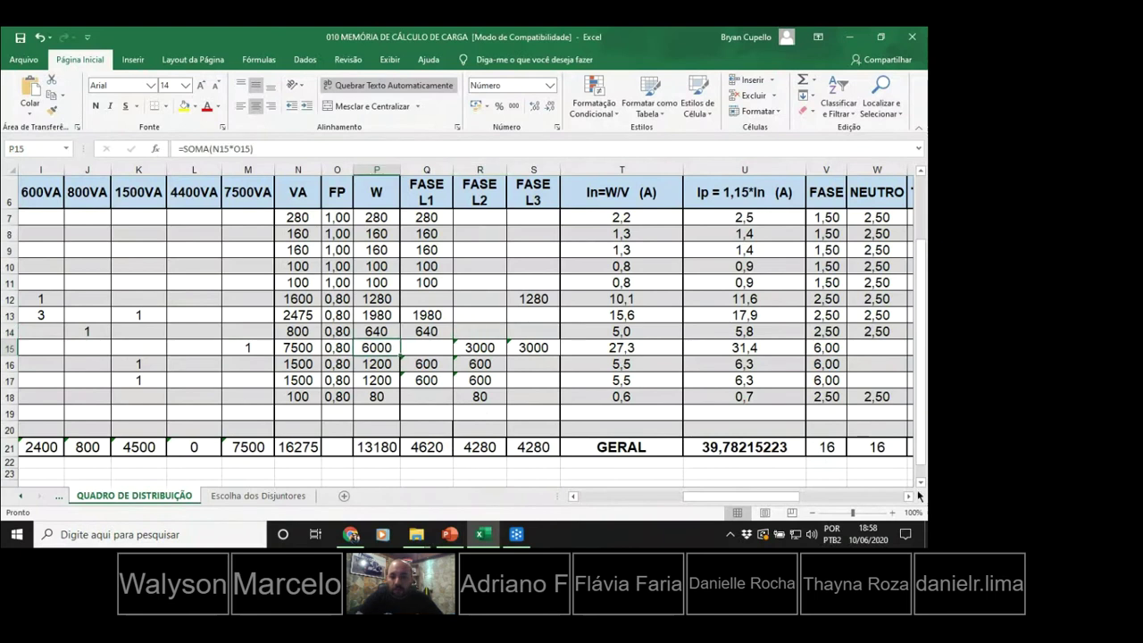
drag(761, 497, 822, 495)
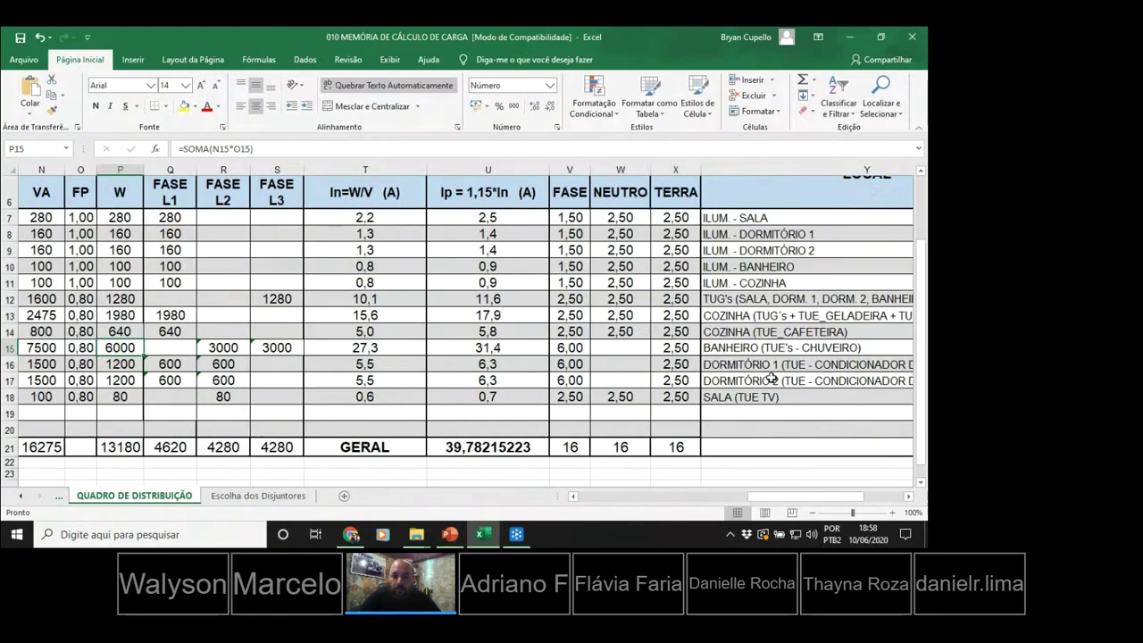
click(735, 348)
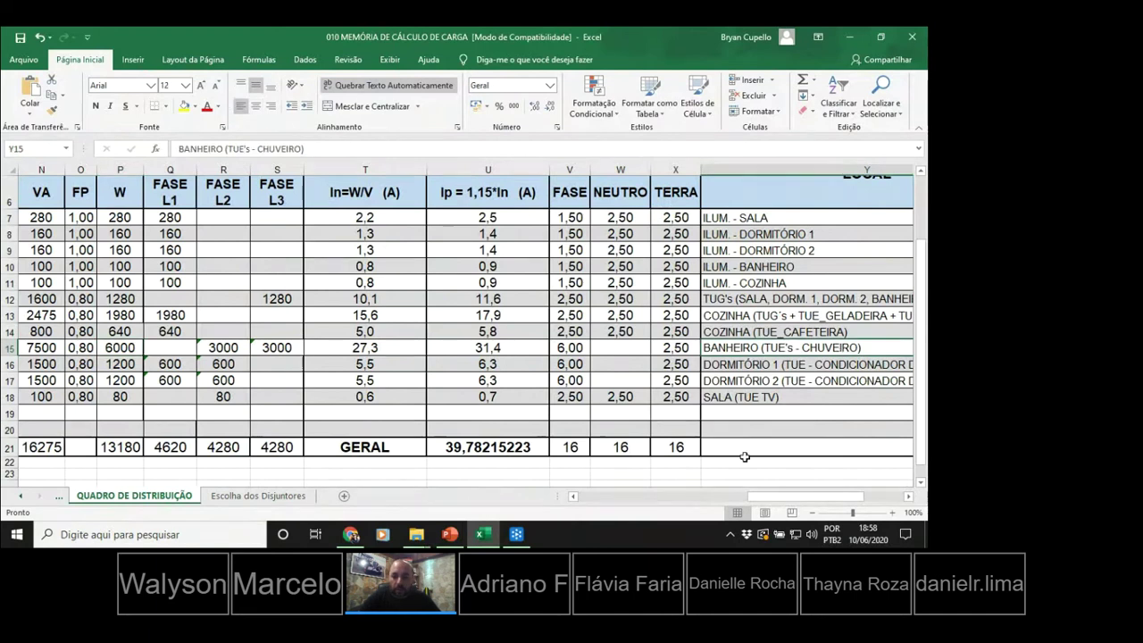
key(Left)
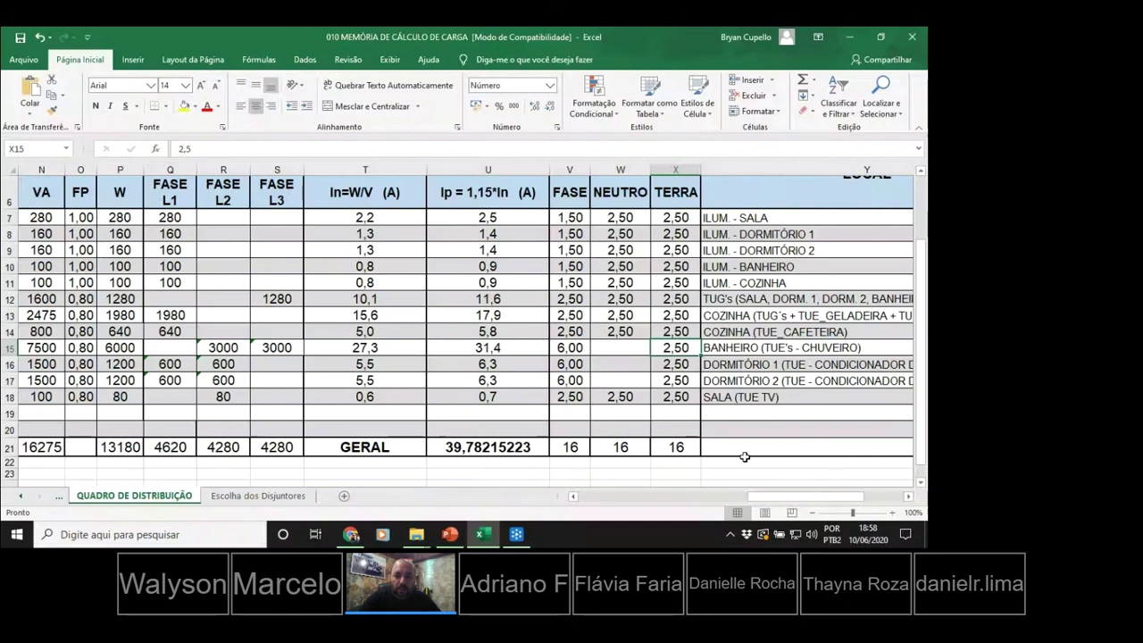
key(Left)
key(Left)
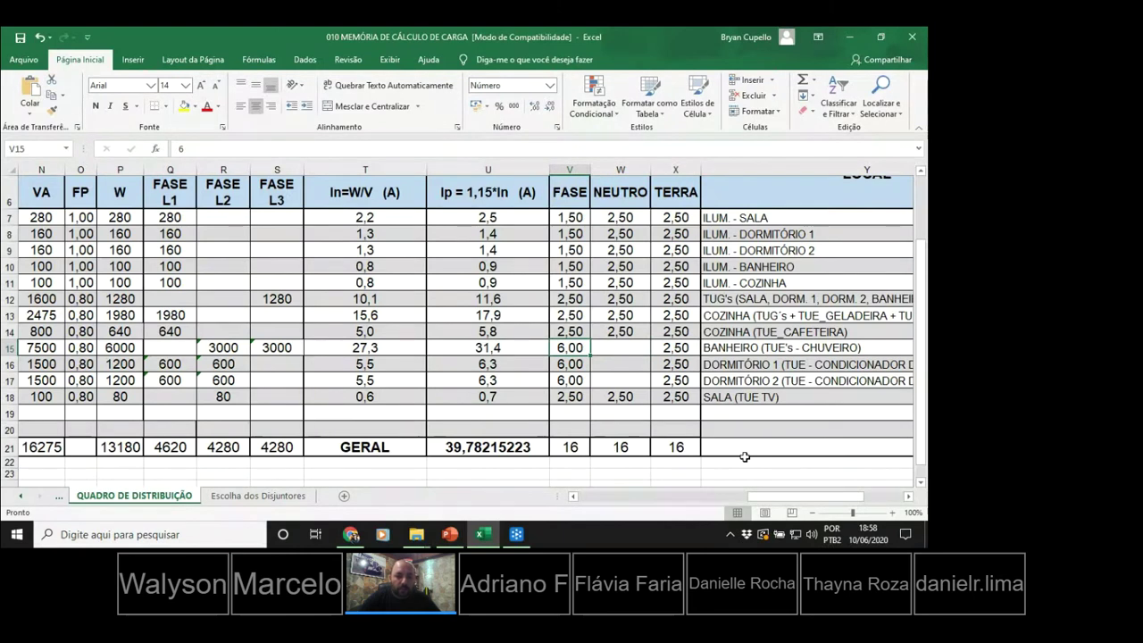
key(Left)
key(Left)
key(Left)
key(Left)
key(Left)
key(Left)
key(Left)
key(Left)
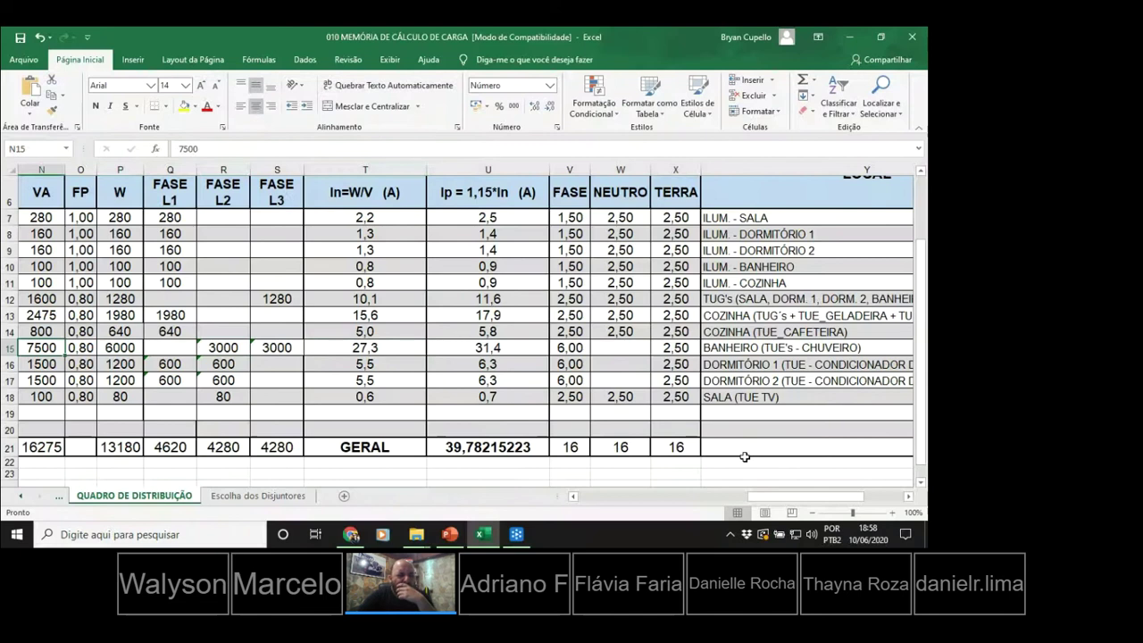
Check the shower circuit's voltage and its quantity under 7500VA in row 15 against its VA and W values.
key(Home)
key(Right)
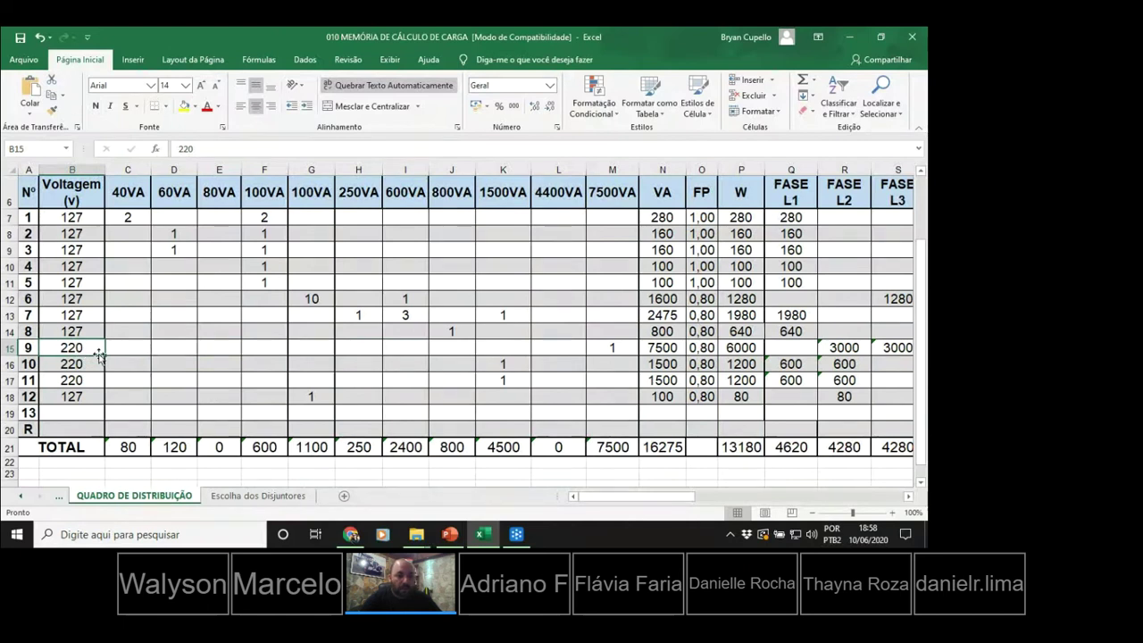
key(Right)
key(Right)
key(Right)
key(Right)
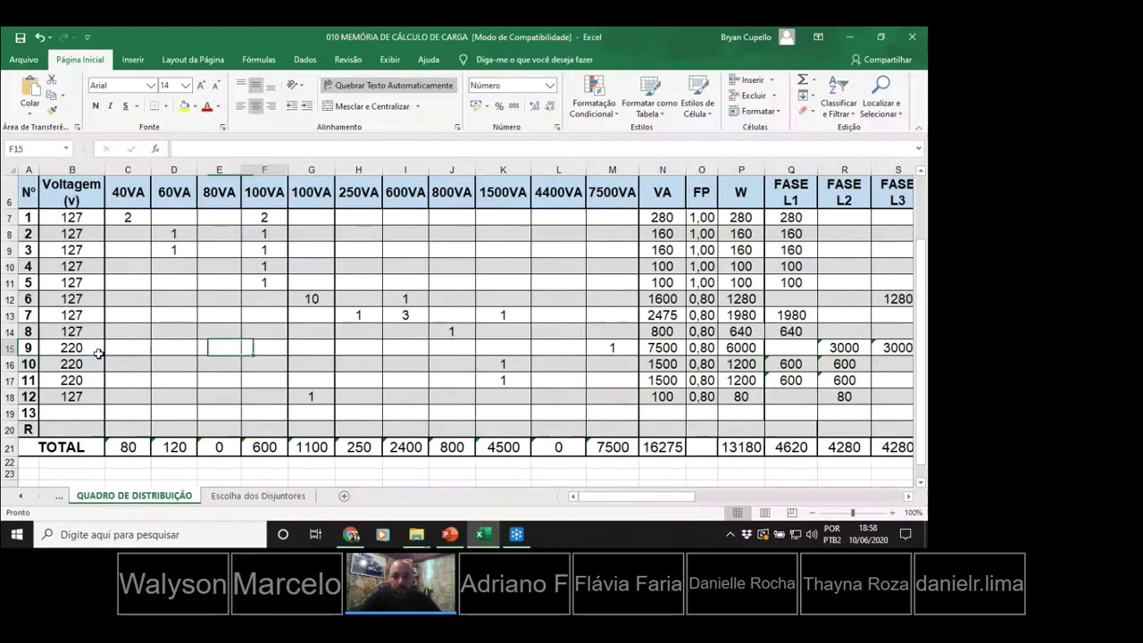
key(Right)
key(Right)
key(Right)
key(Right)
key(Right)
key(Right)
key(Right)
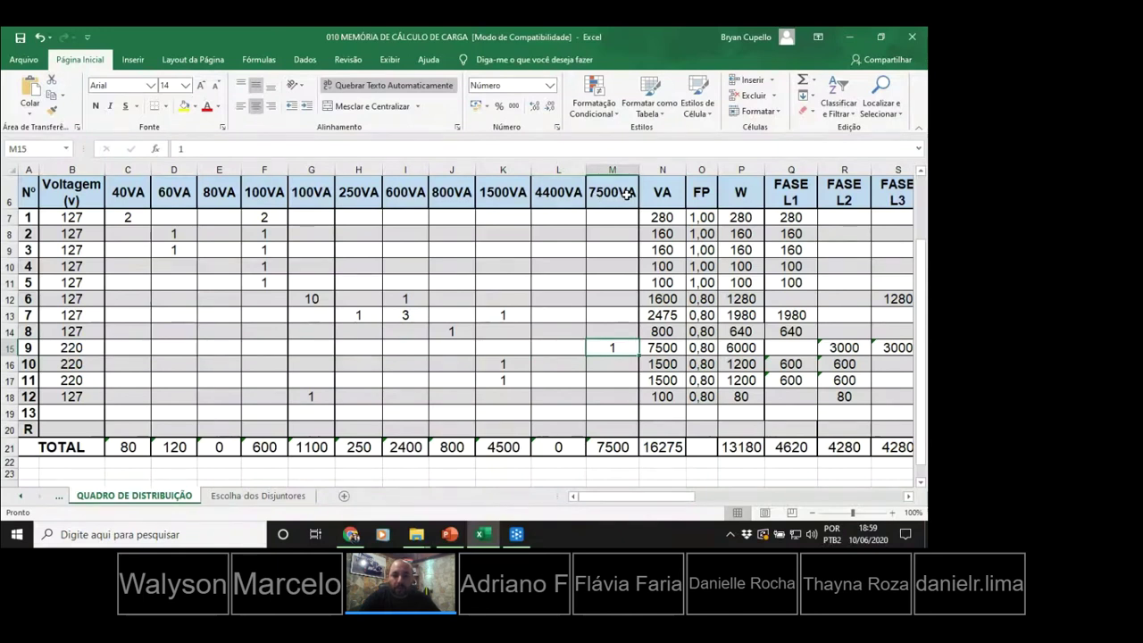
click(668, 348)
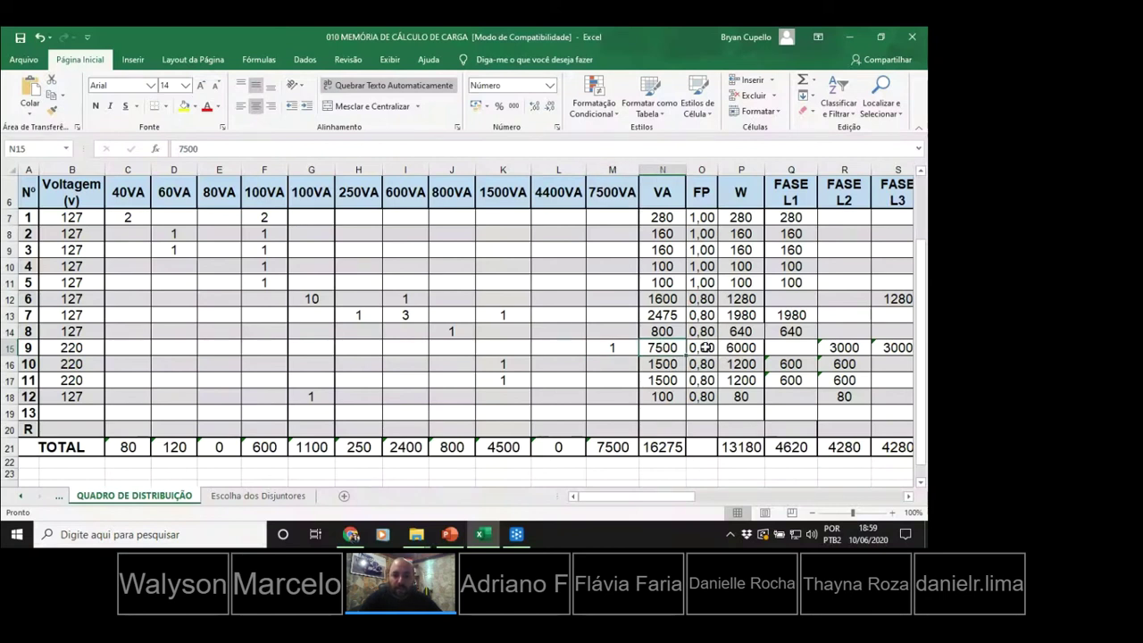
click(743, 348)
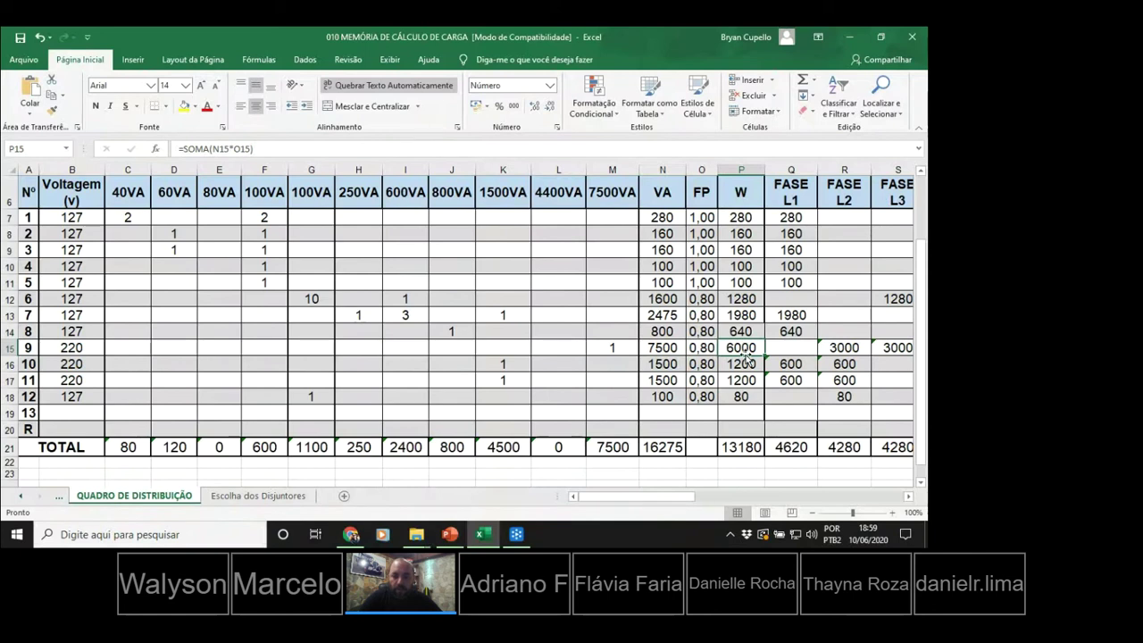
Inspect the FASE L2 and FASE L3 formulas in row 15 and compare both loads with the circuit's W value.
scroll(907, 502, right, 5)
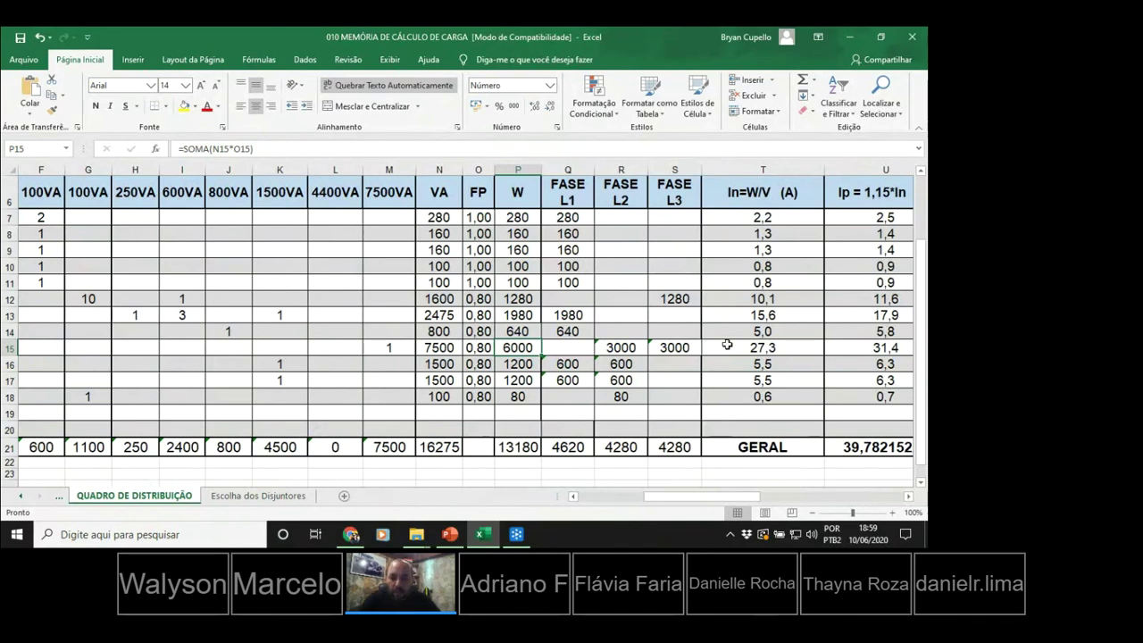
double_click(621, 348)
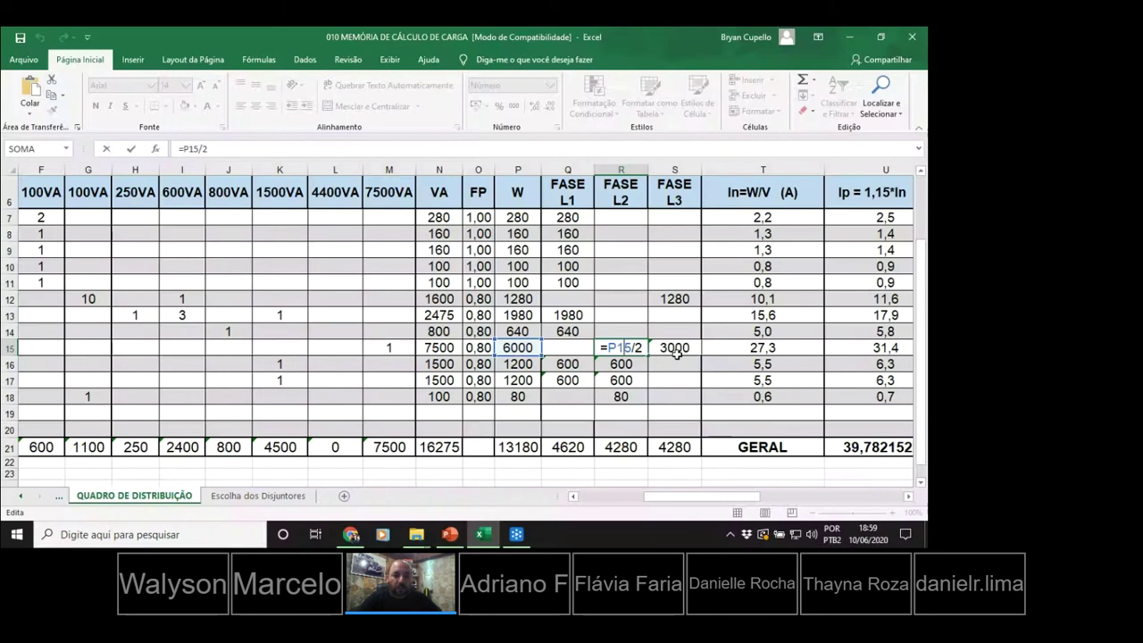
key(Return)
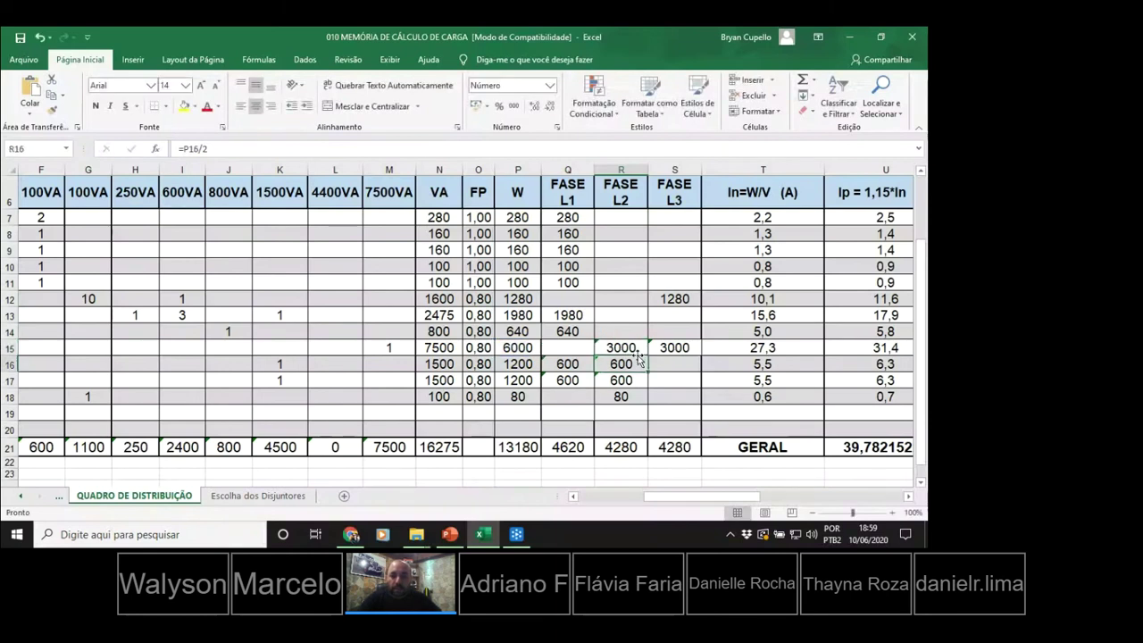
click(664, 348)
double_click(665, 348)
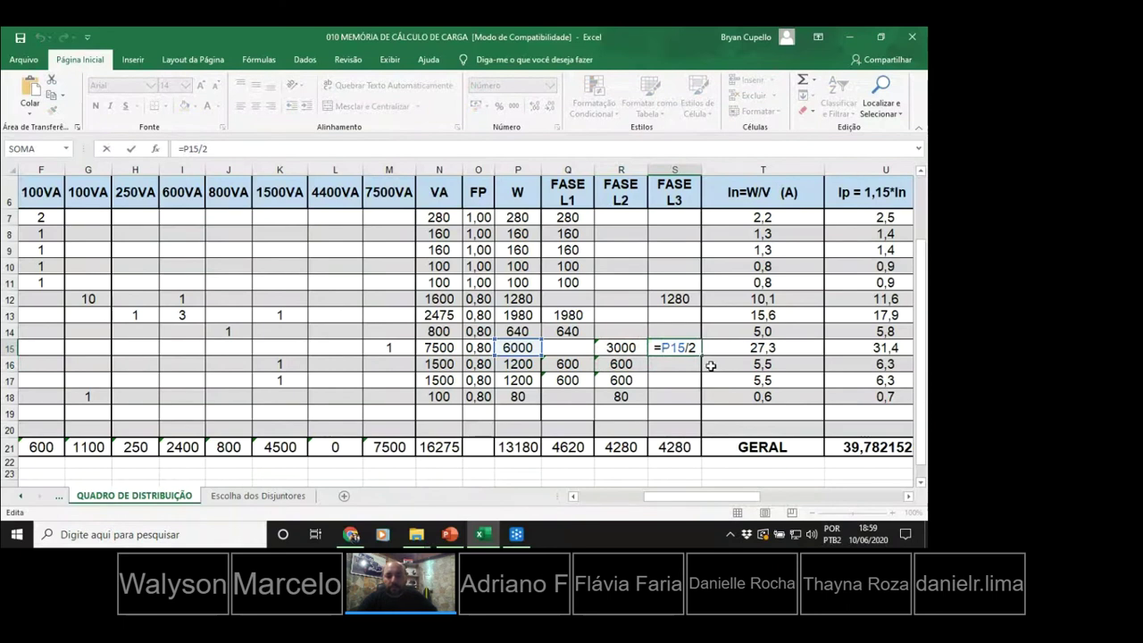
key(Return)
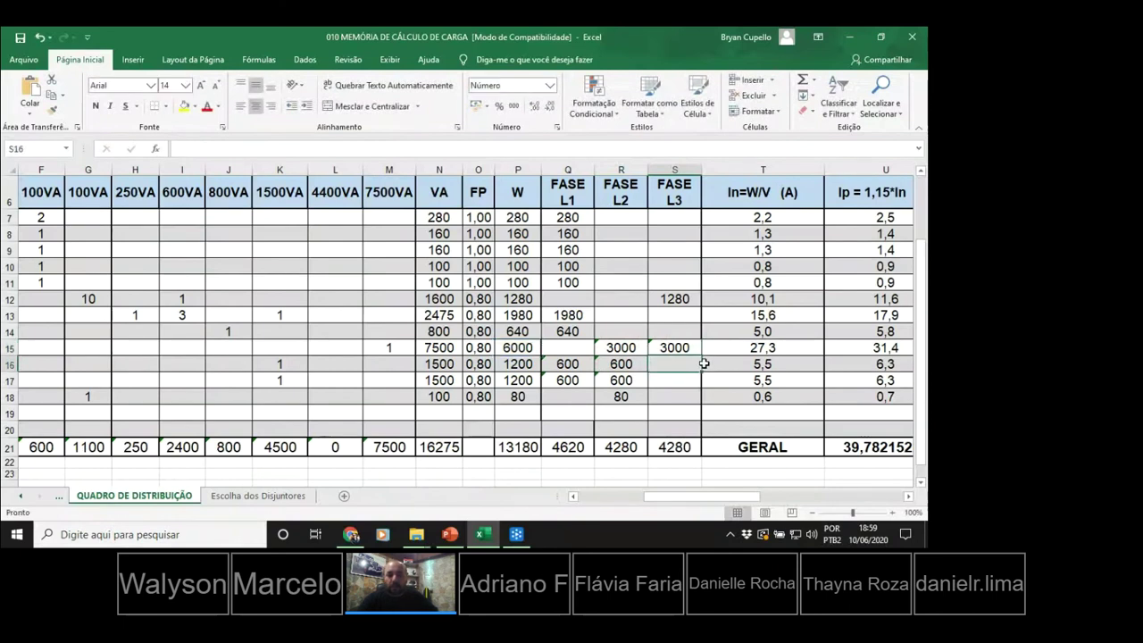
click(520, 349)
click(625, 348)
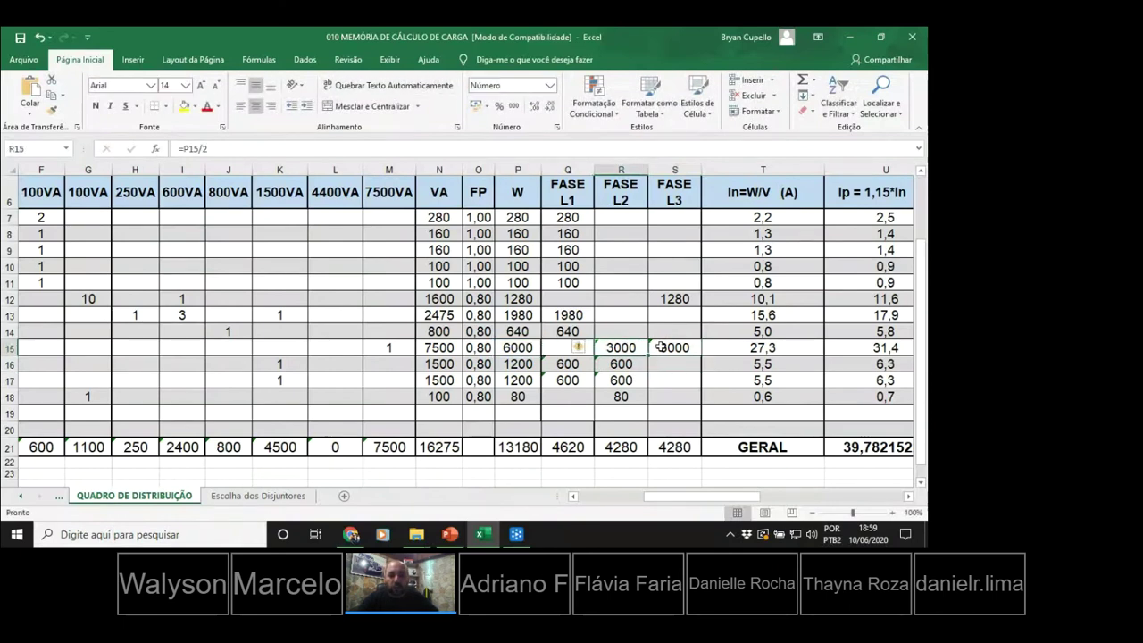
click(661, 347)
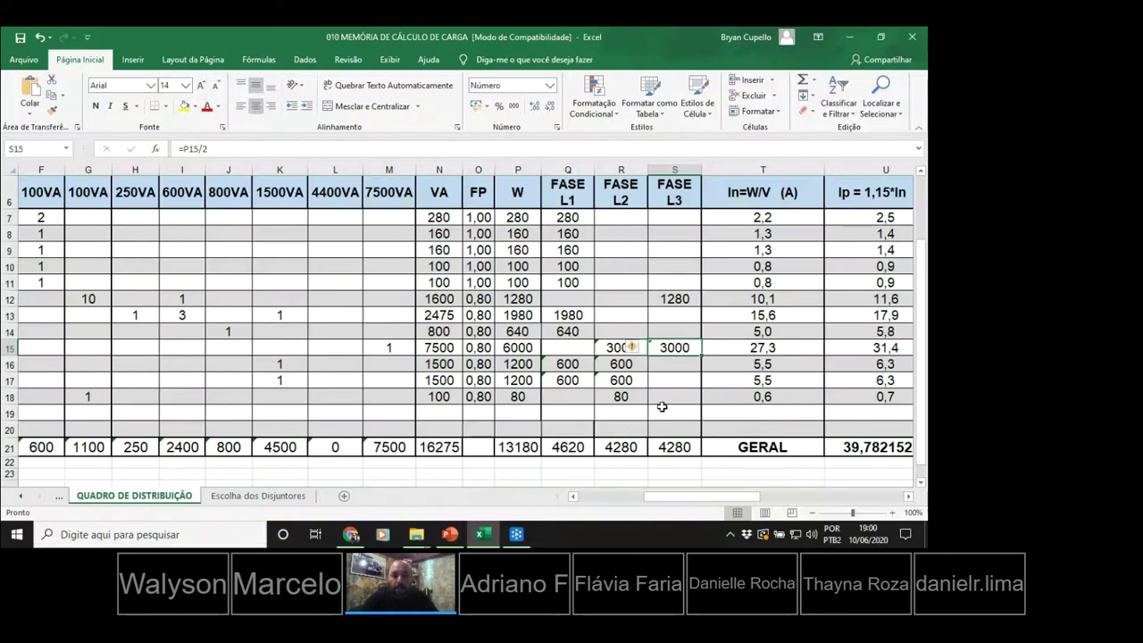
Check the VA values of the two bedroom air conditioner circuits in rows 16 and 17 and the voltage in row 17.
click(445, 365)
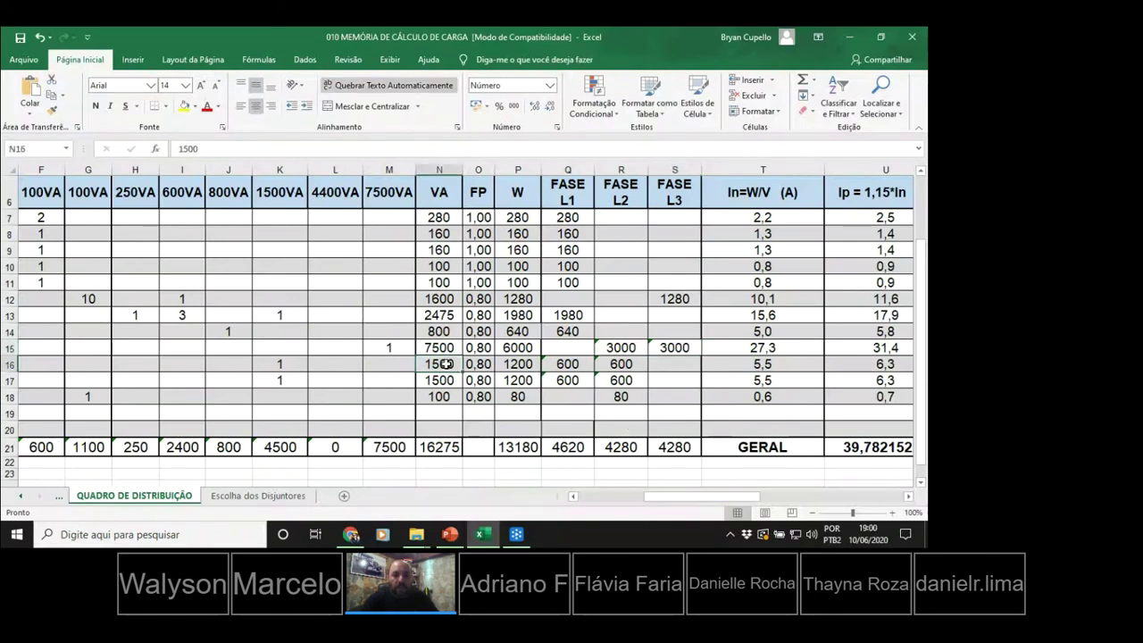
click(445, 381)
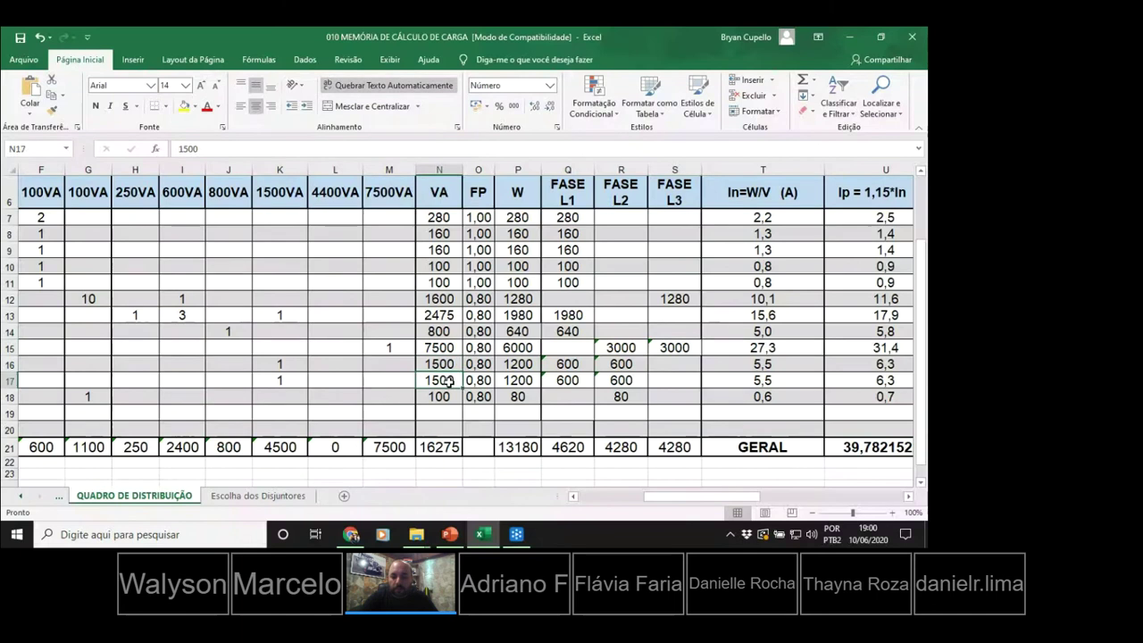
key(Left)
key(Home)
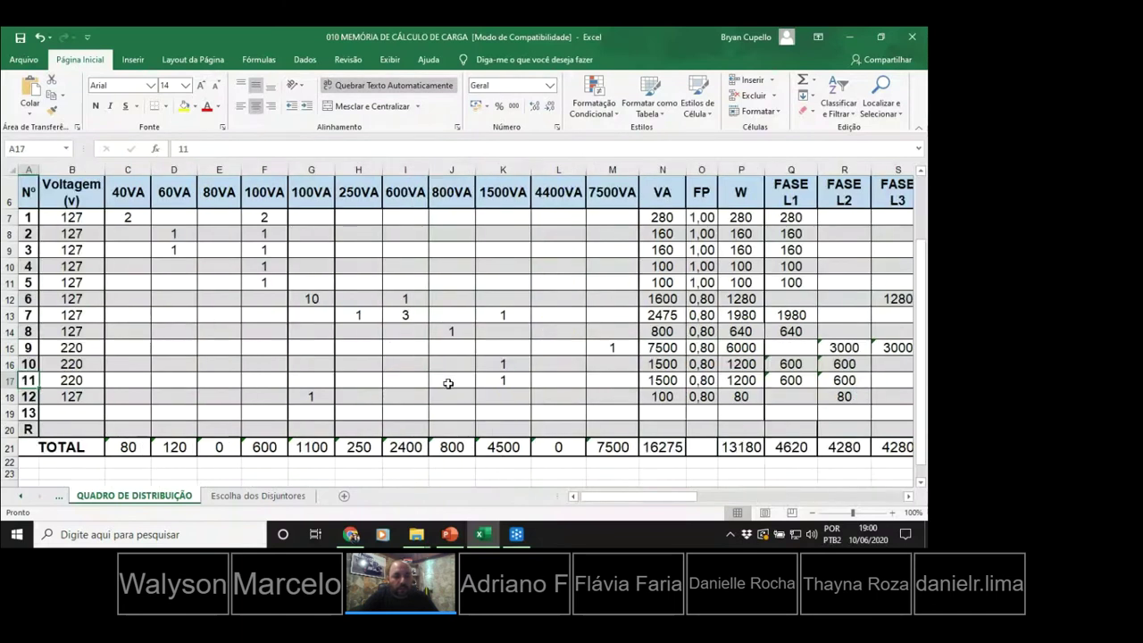
click(81, 381)
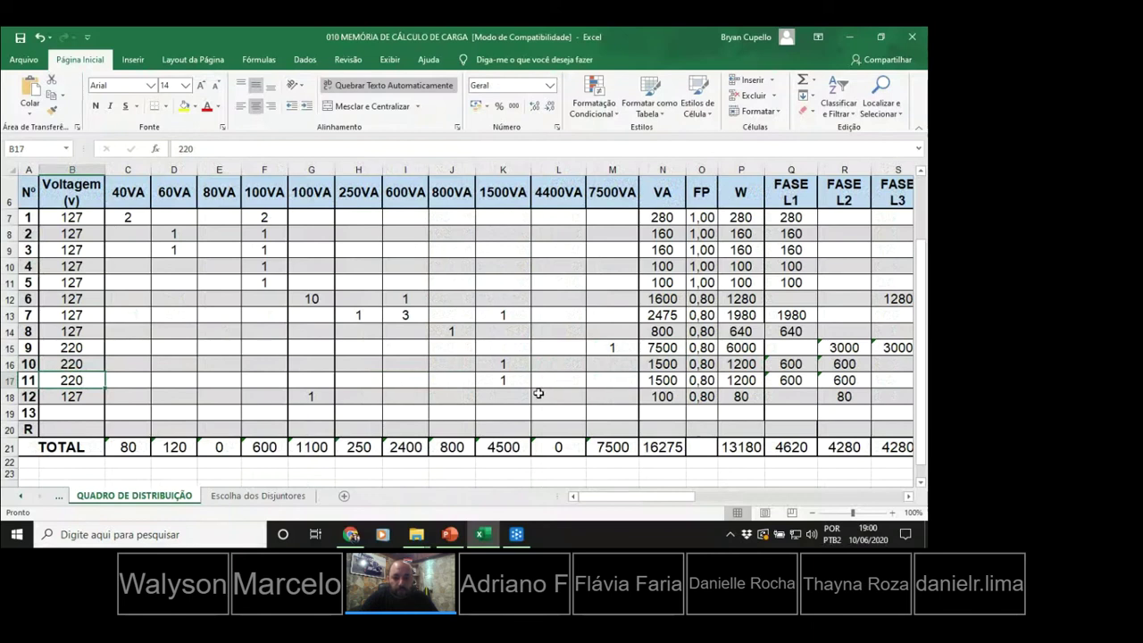
Compare the quantities under 1500VA in rows 16 and 17 with both circuits' VA values and the W formula in row 16.
click(505, 382)
click(508, 367)
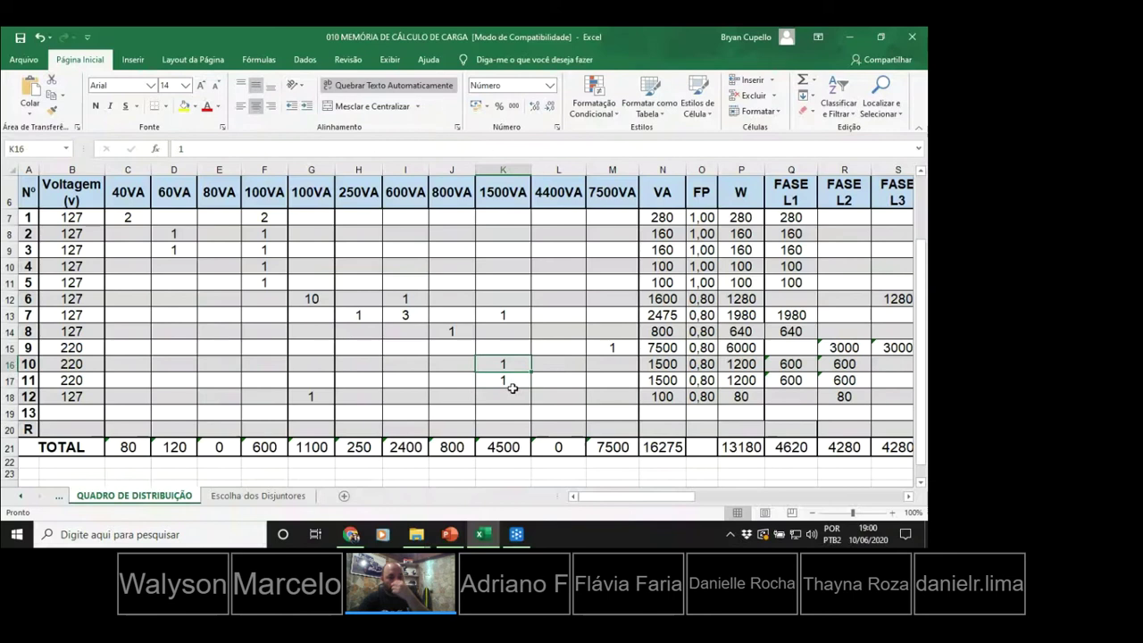
click(666, 363)
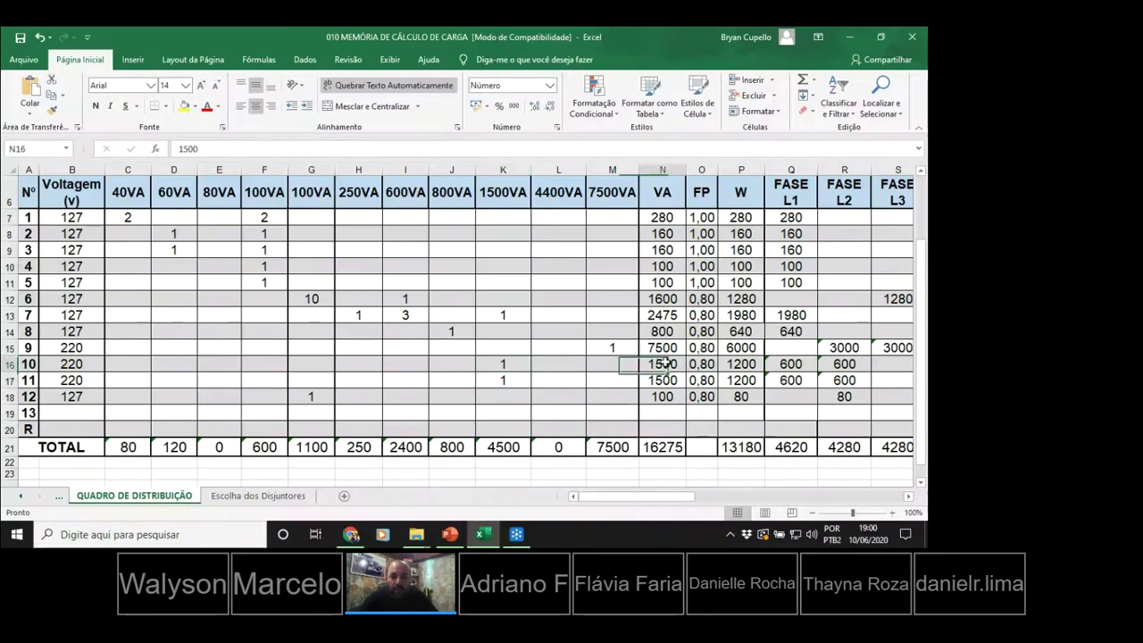
click(669, 380)
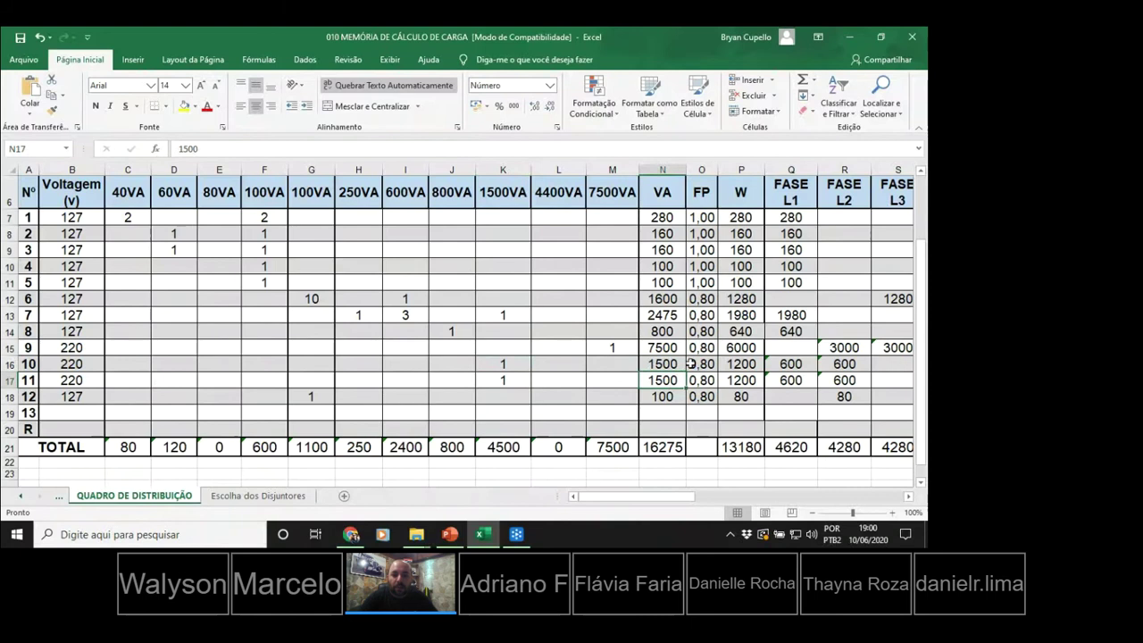
click(748, 364)
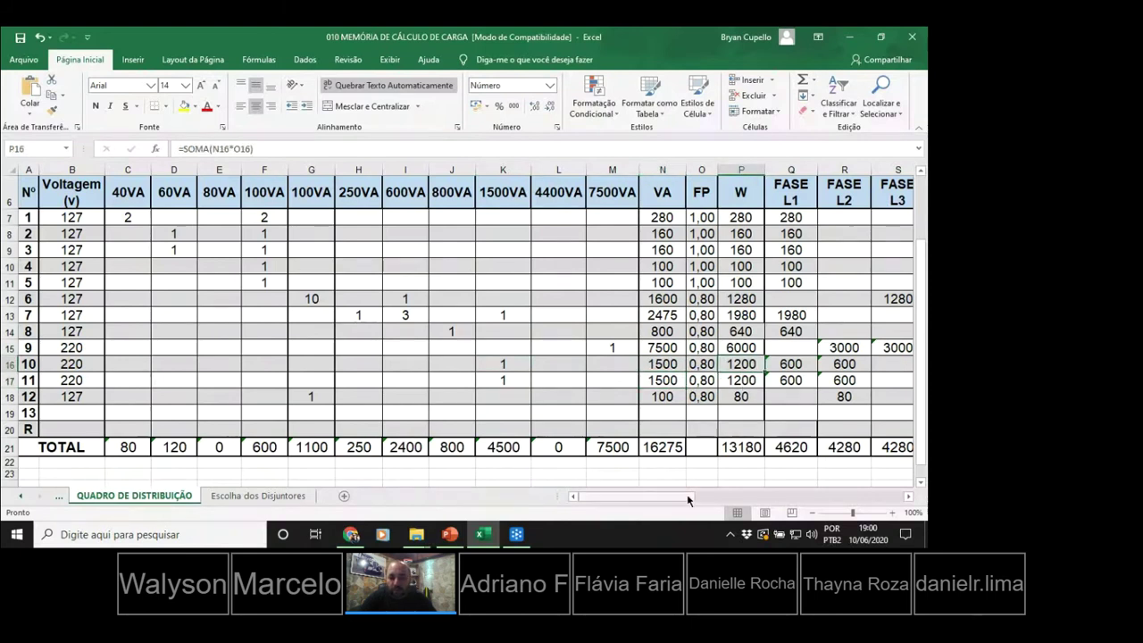
Inspect the FASE L1 and FASE L2 formulas in row 16 that split the circuit's W value.
click(909, 497)
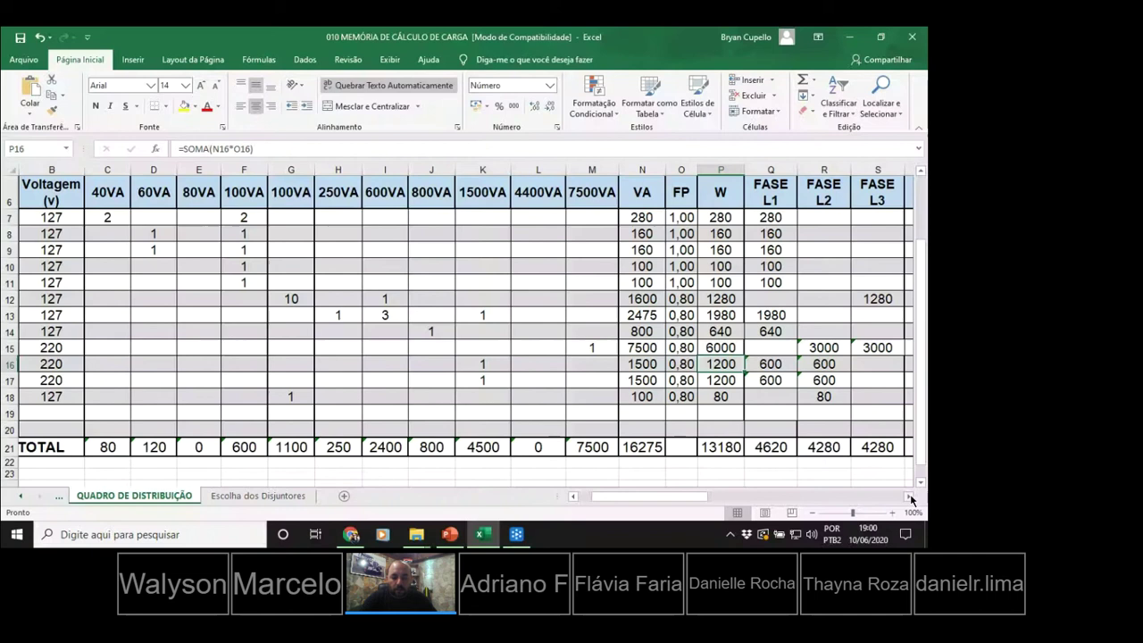
click(909, 498)
click(908, 498)
click(909, 497)
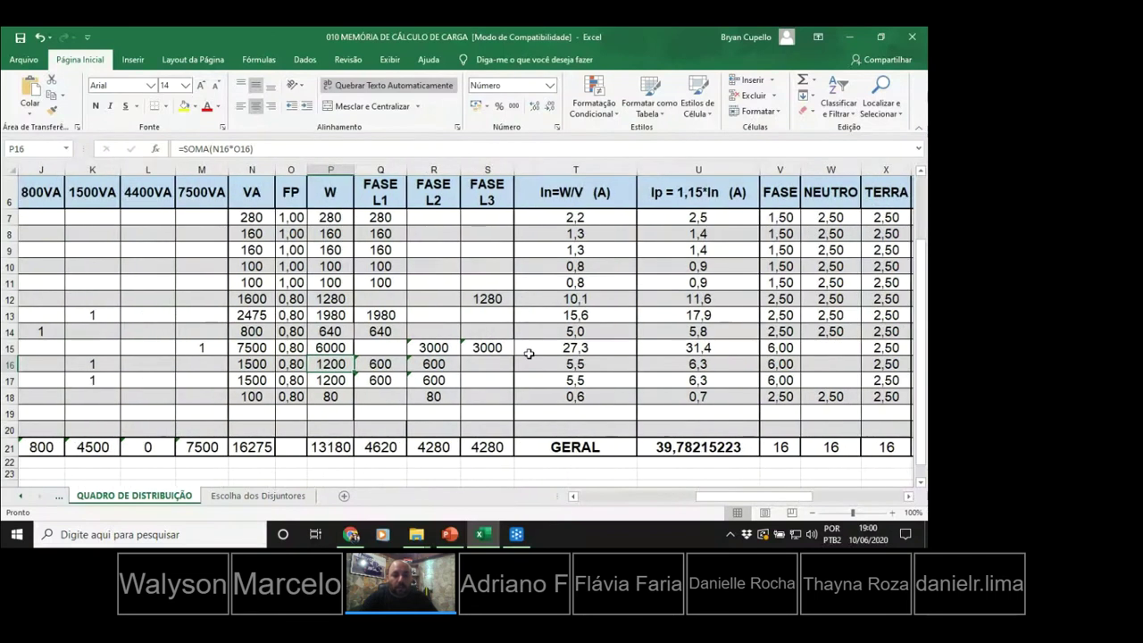
double_click(379, 364)
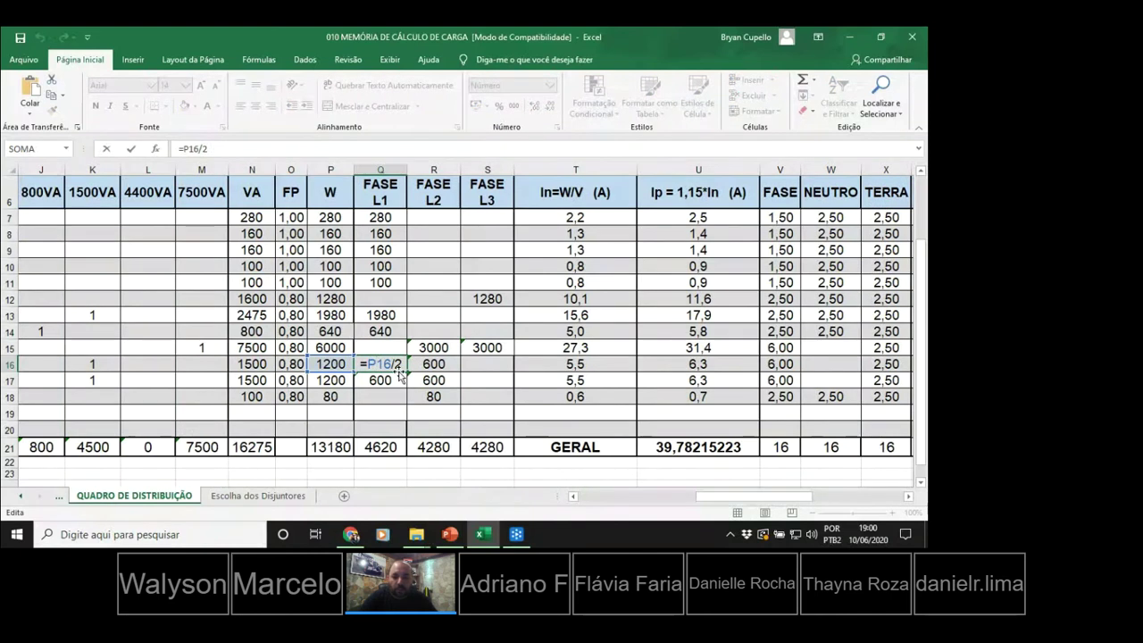
click(427, 366)
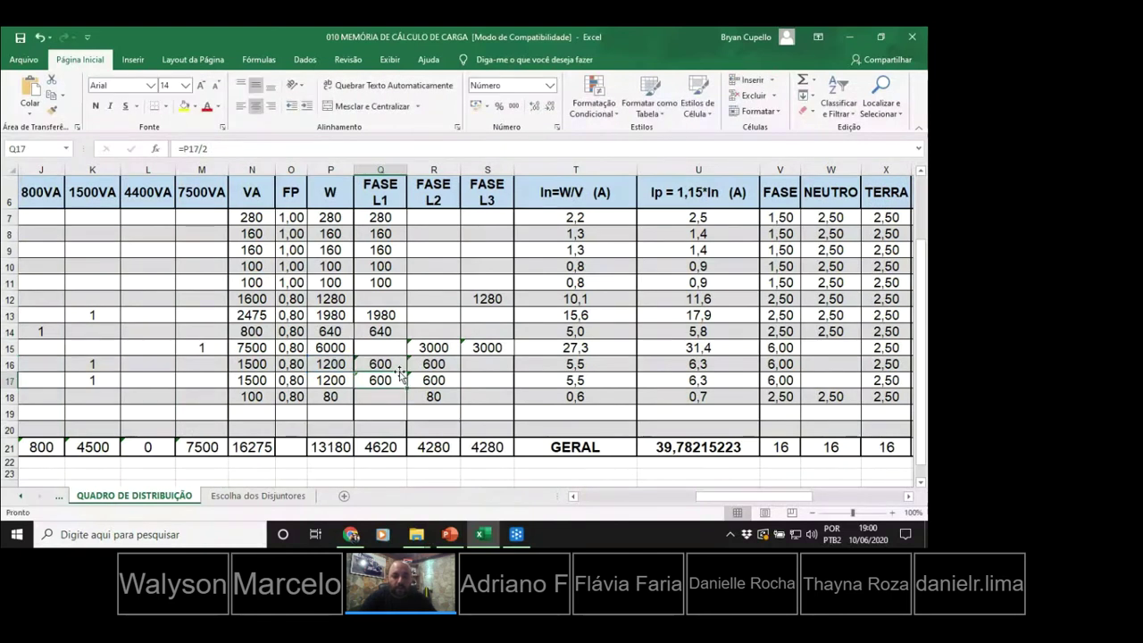
double_click(426, 366)
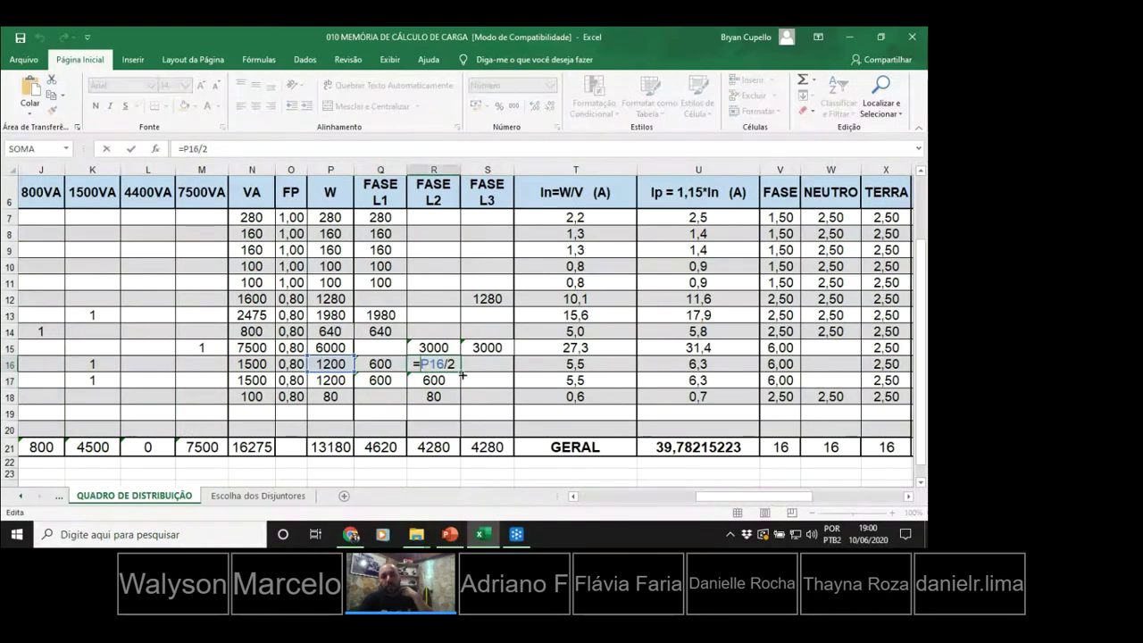
key(Return)
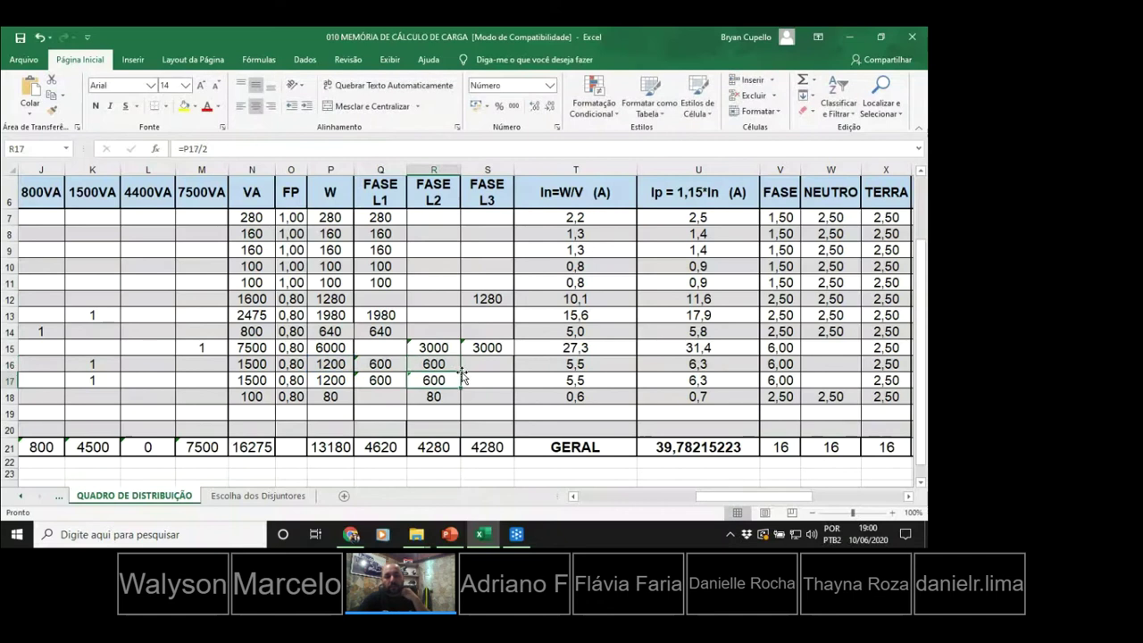
Inspect the FASE L1 and FASE L2 formulas in row 17 against that circuit's W value.
click(379, 382)
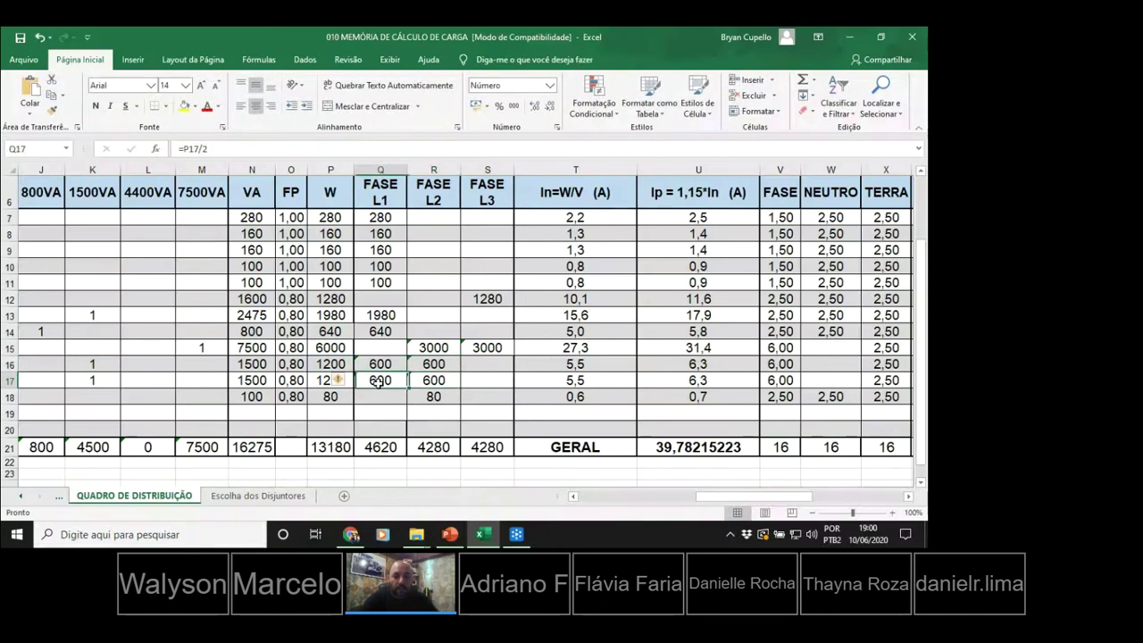
double_click(379, 382)
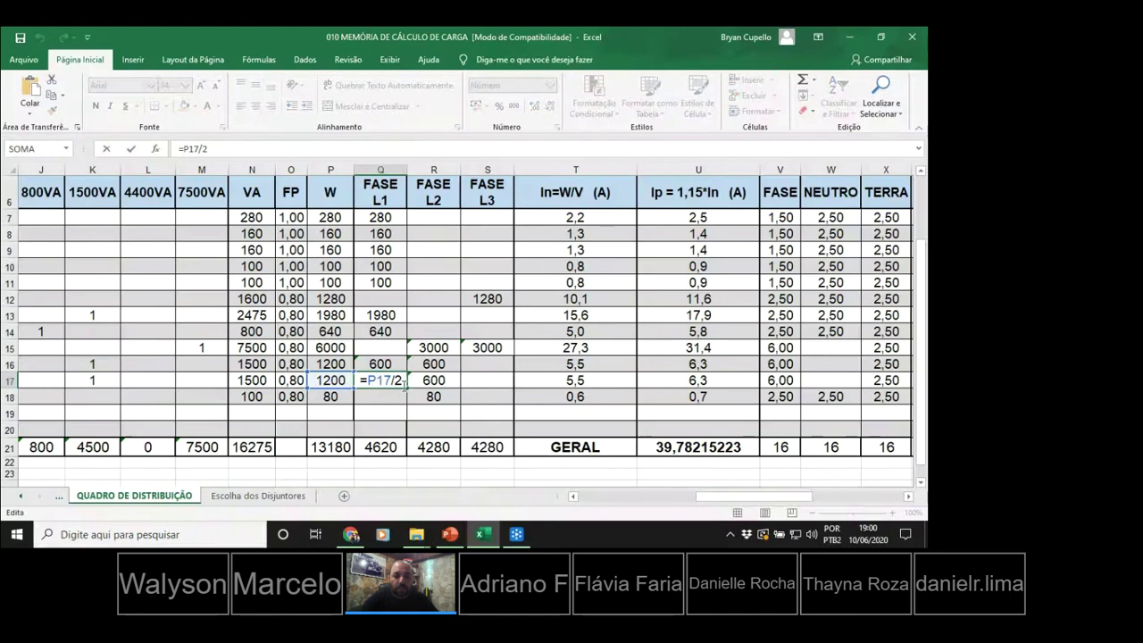
key(Return)
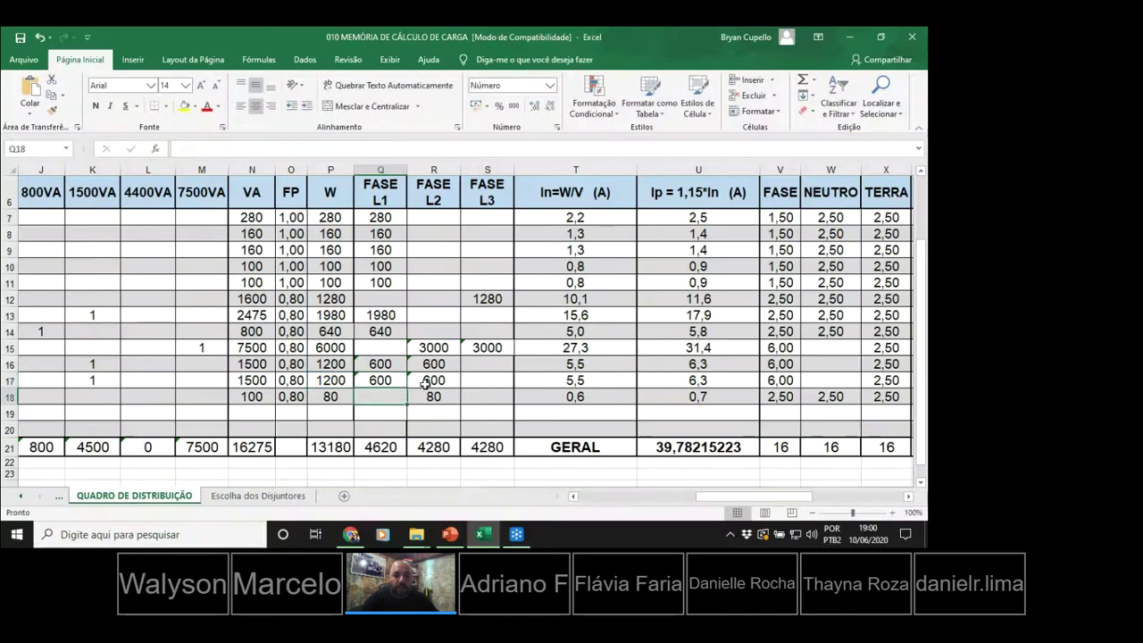
double_click(433, 380)
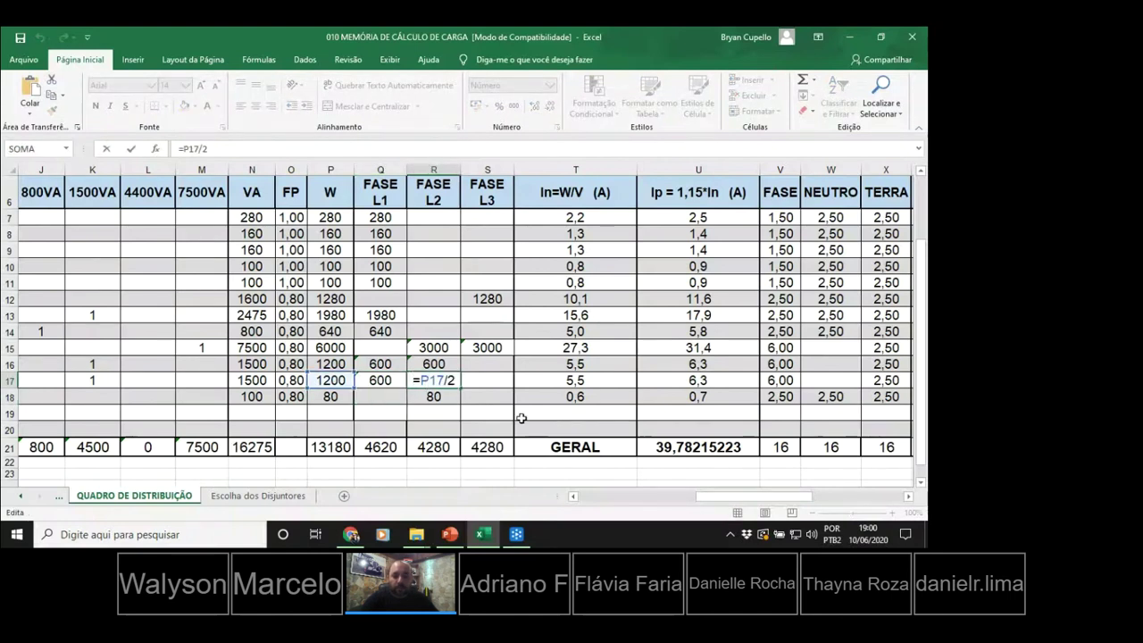
key(Return)
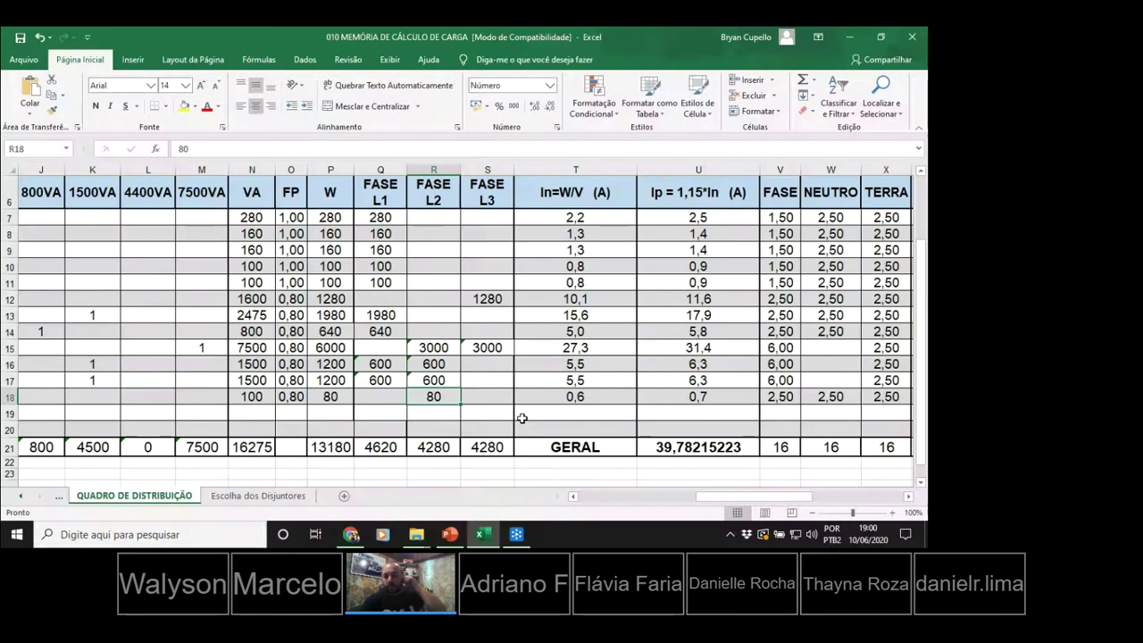
Check the TERRA, NEUTRO and FASE conductor sizes of the SALA (TUE TV) circuit in row 18.
drag(753, 497, 840, 497)
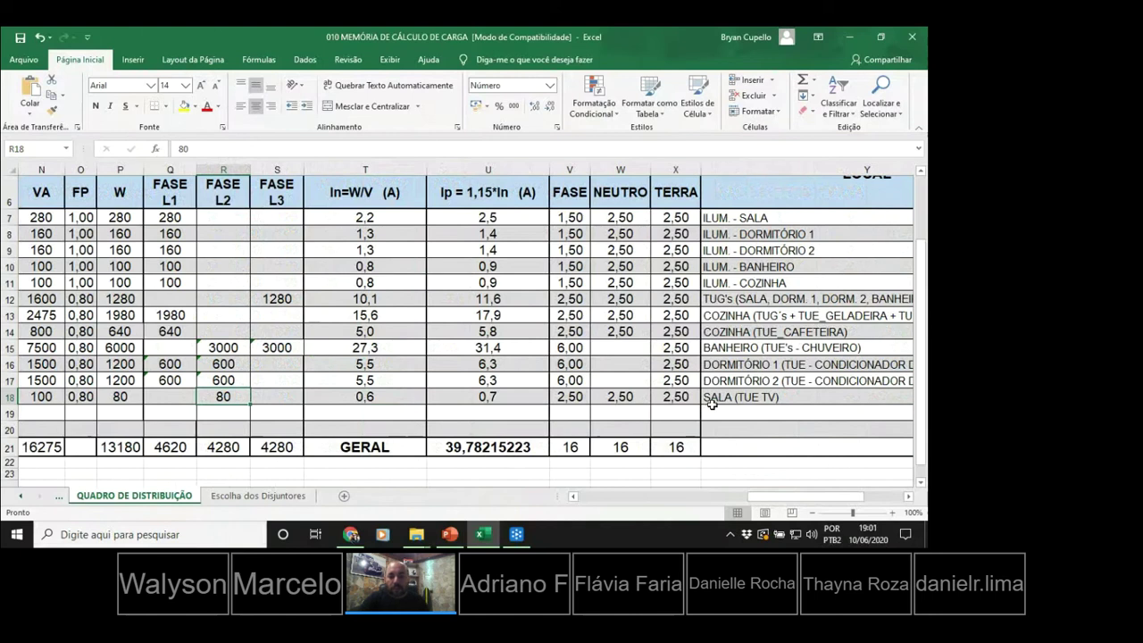
click(686, 400)
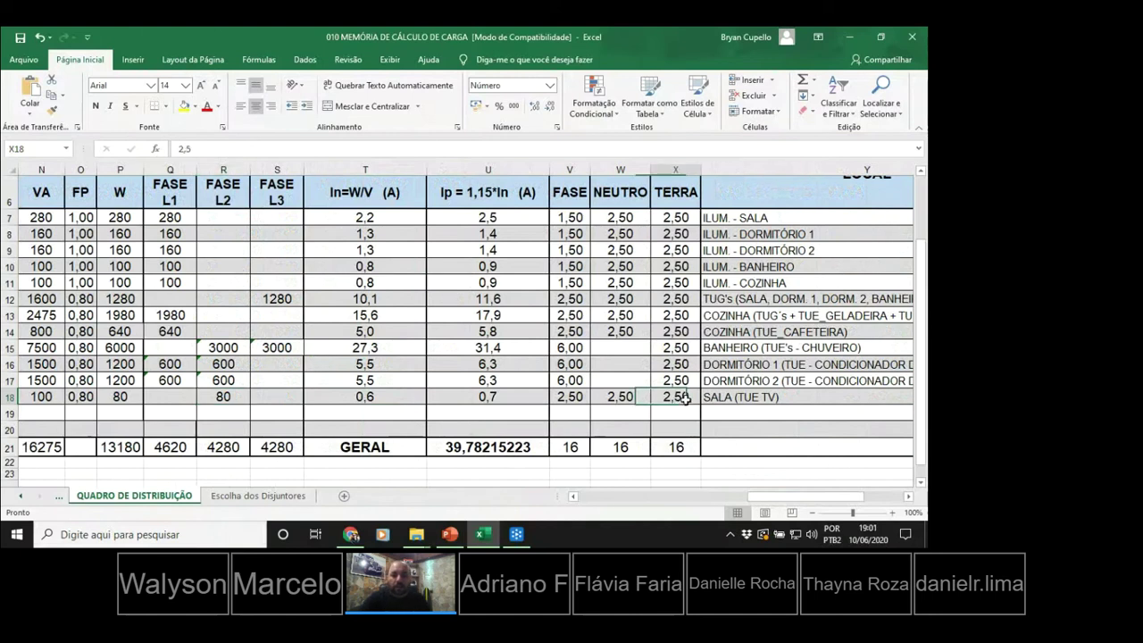
click(638, 404)
click(565, 407)
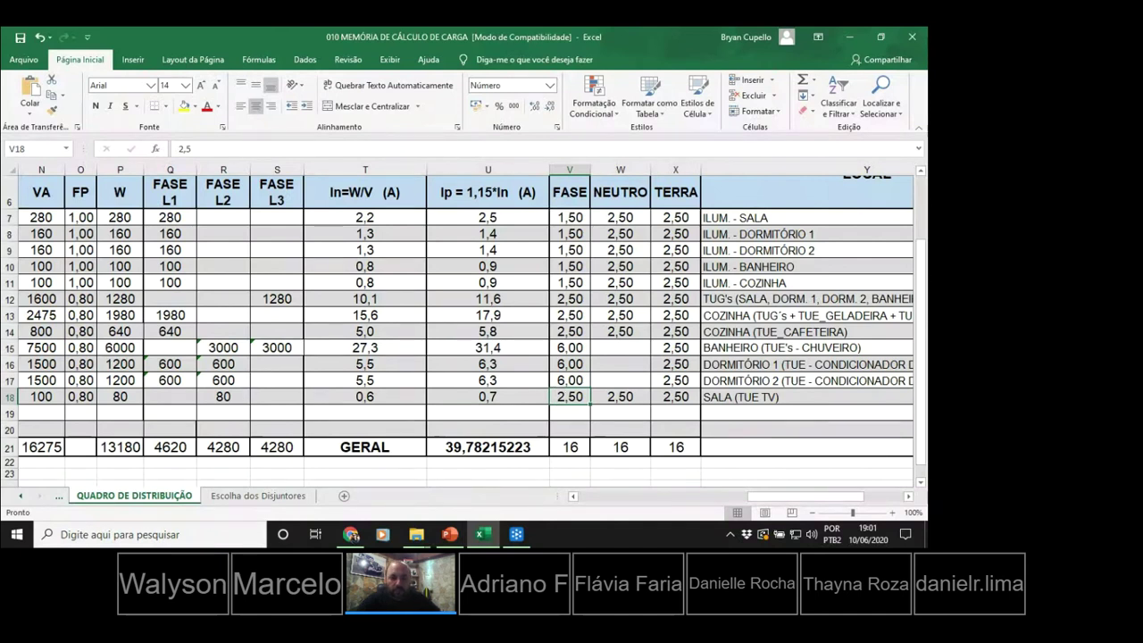
Review the TV circuit in row 18 from its voltage and 100VA quantity through VA and FP to the W formula.
scroll(670, 465, left, 2)
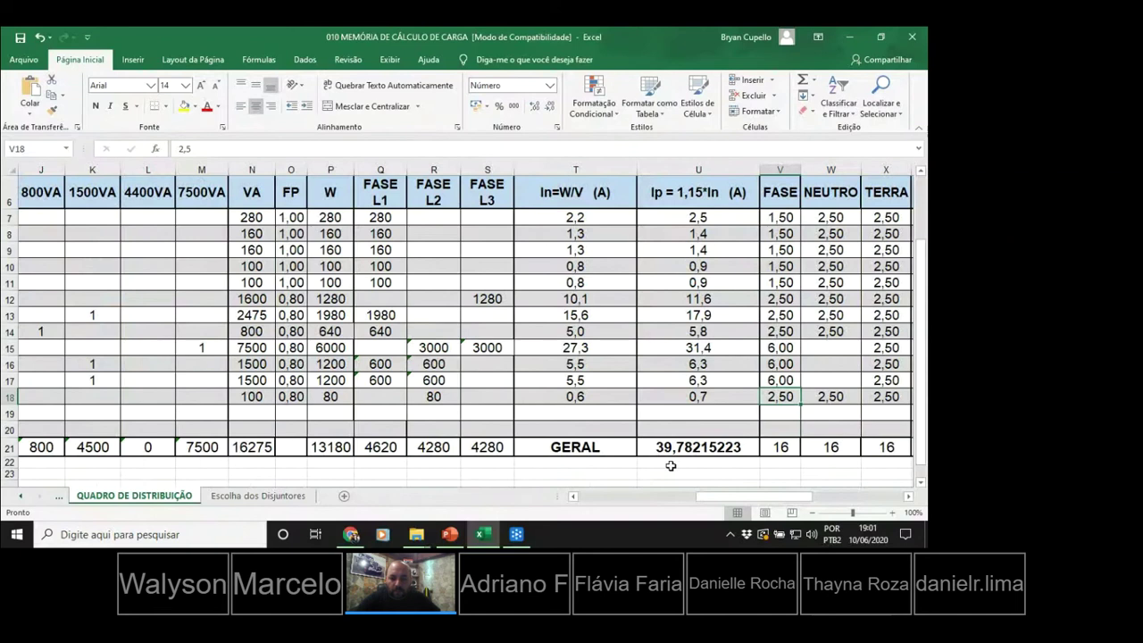
drag(728, 494, 533, 495)
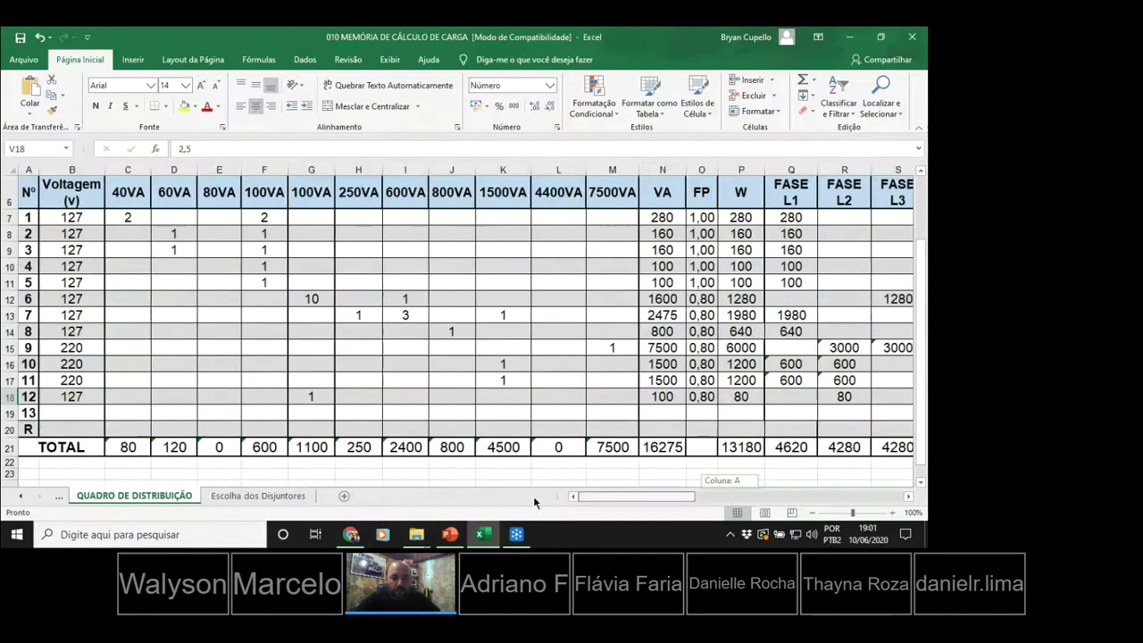
click(75, 394)
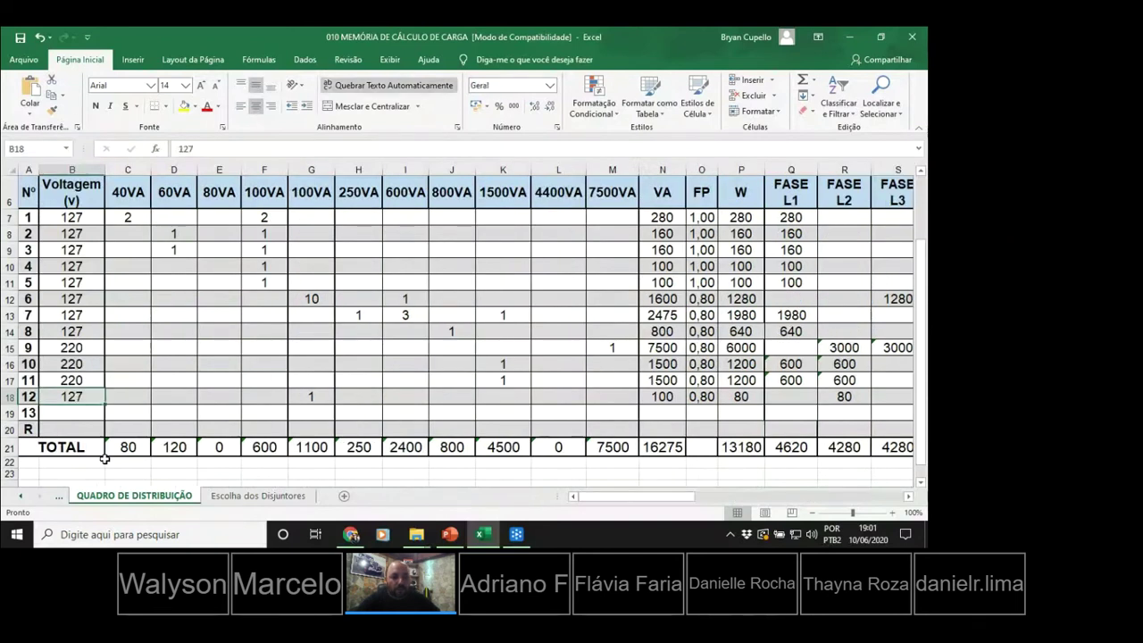
click(310, 397)
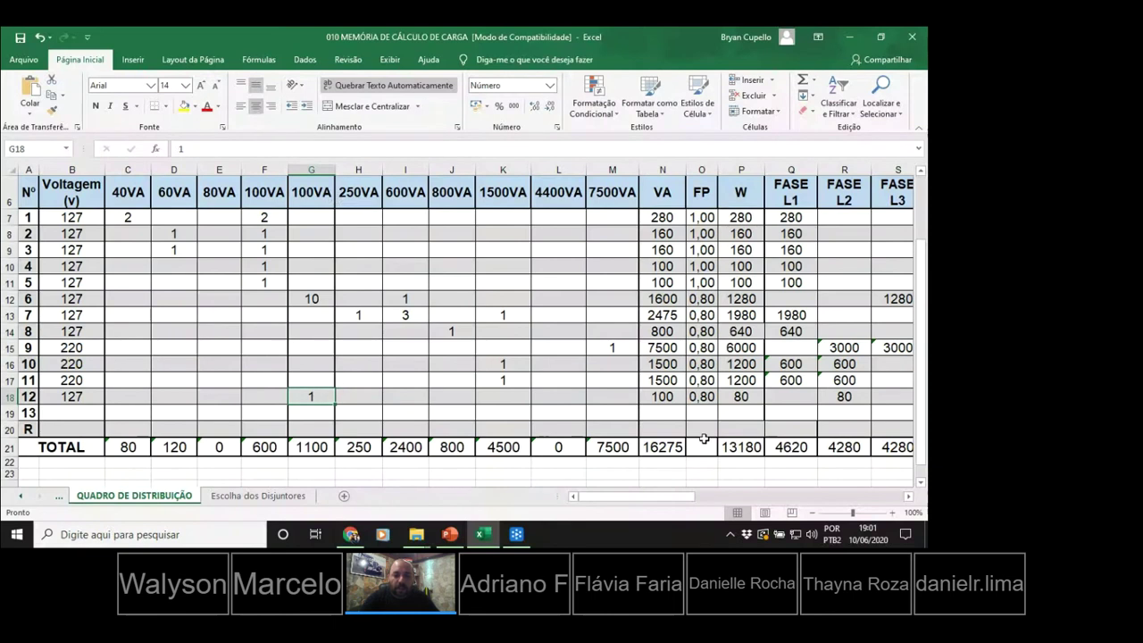
click(656, 402)
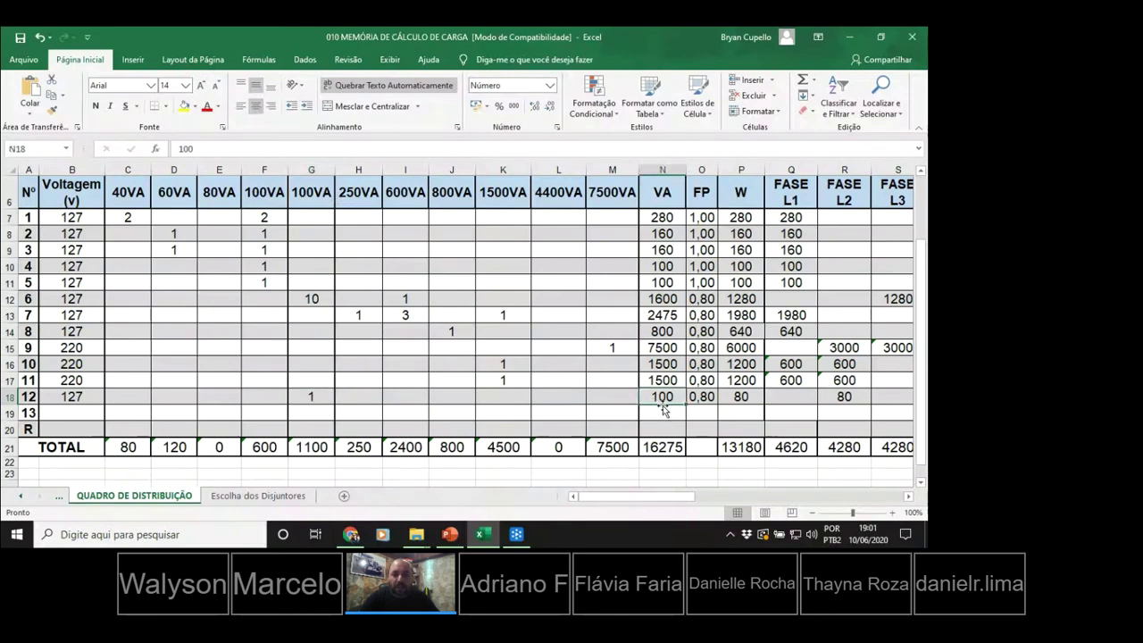
click(703, 401)
click(739, 400)
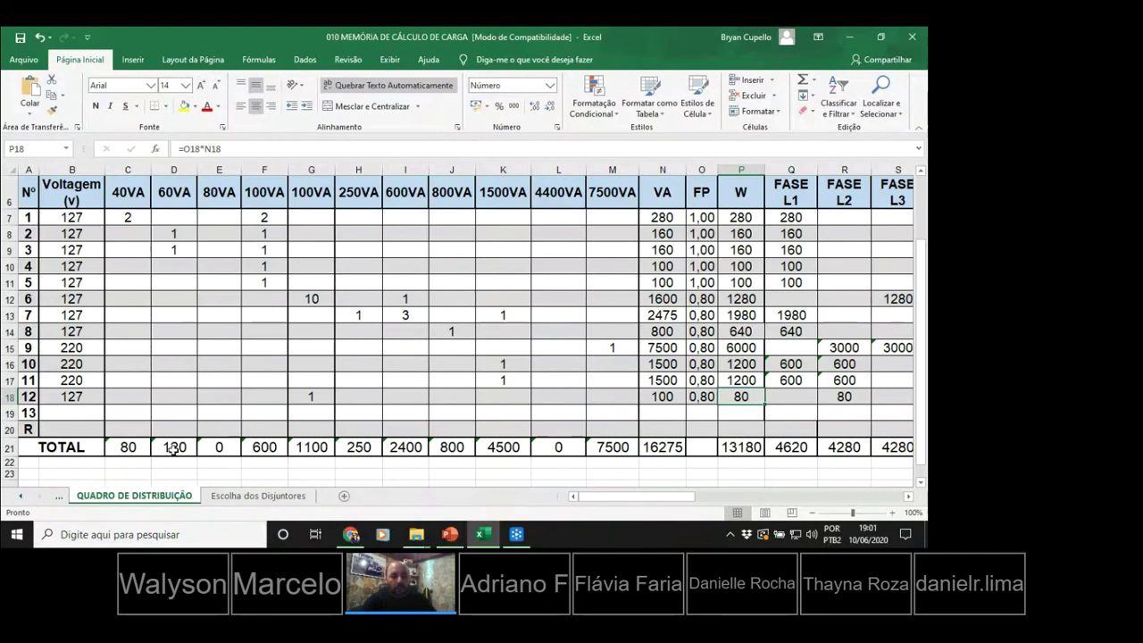
Inspect the W formulas of the Iluminação and TUG circuits on the Escolha dos Disjuntores sheet.
click(258, 496)
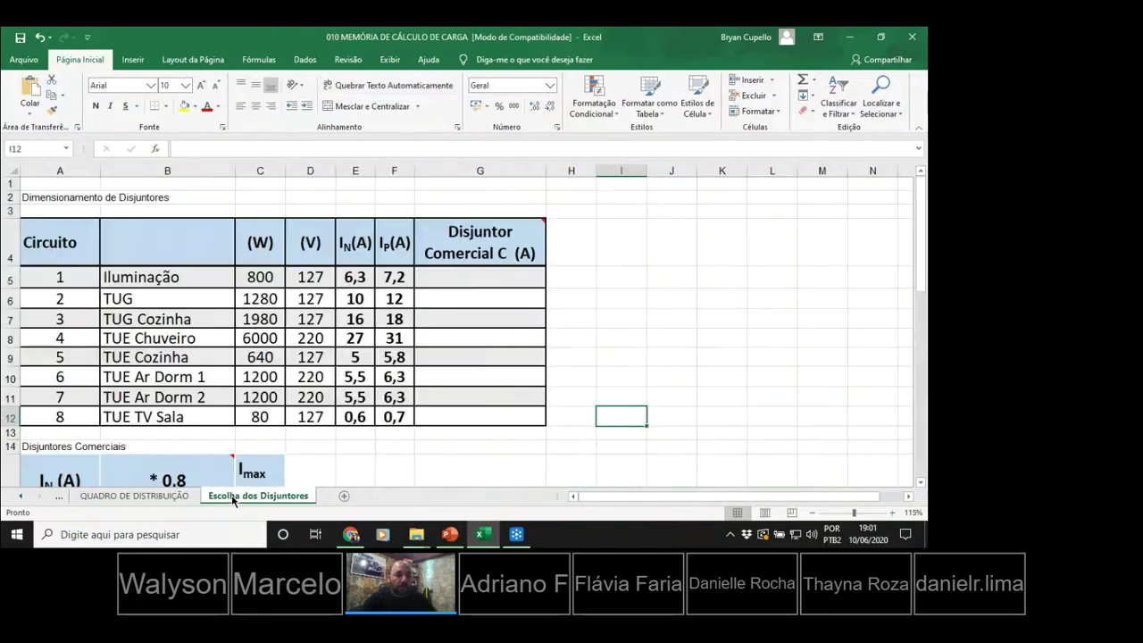
click(257, 278)
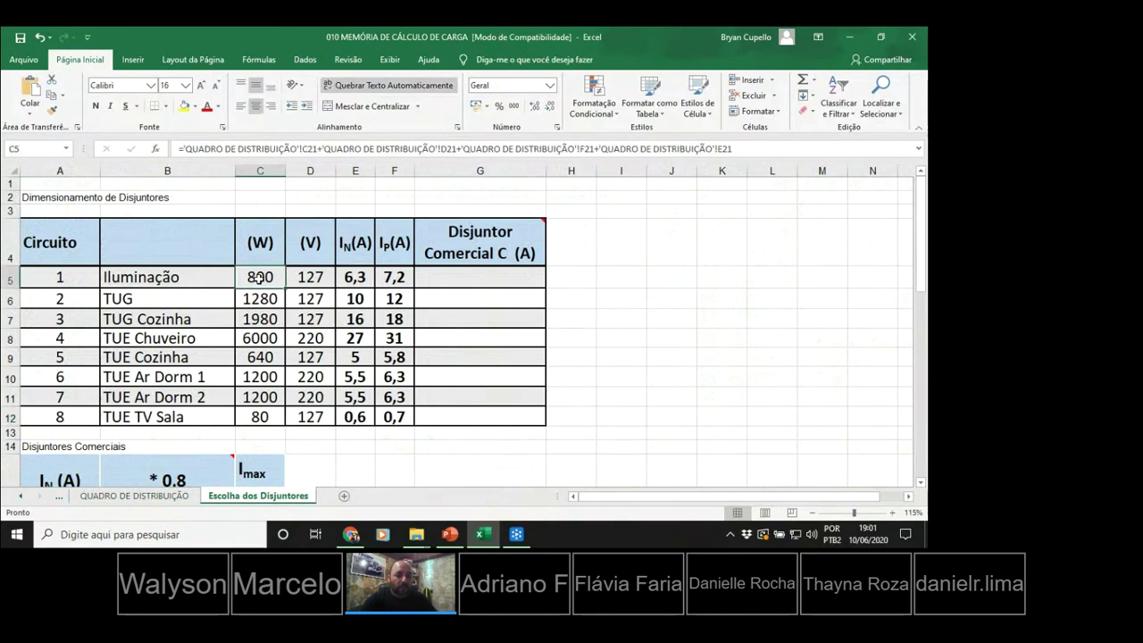
click(264, 293)
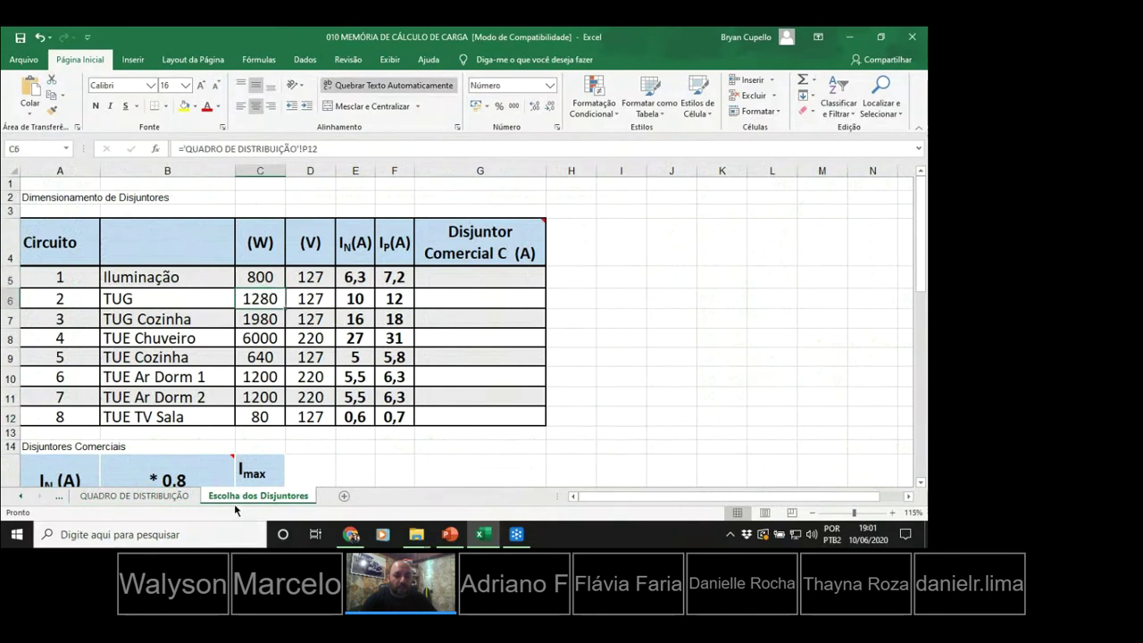
Return to the QUADRO DE DISTRIBUIÇÃO sheet and examine the W values of the circuits in rows 12 to 16.
click(134, 495)
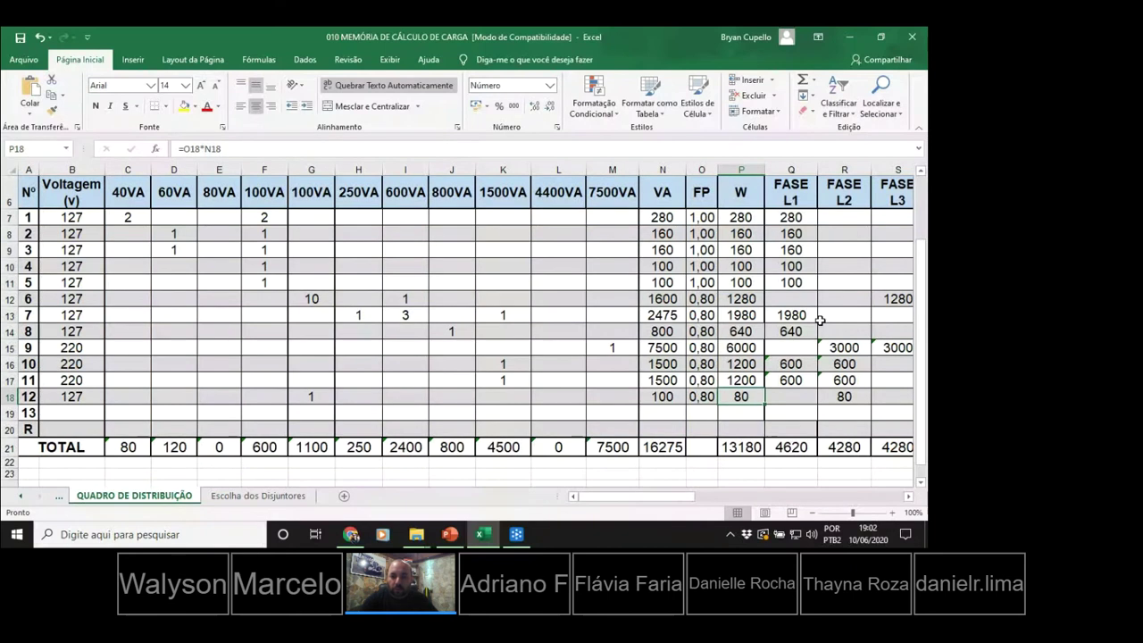
key(Up)
key(Up)
key(Up)
key(Up)
key(Up)
key(Up)
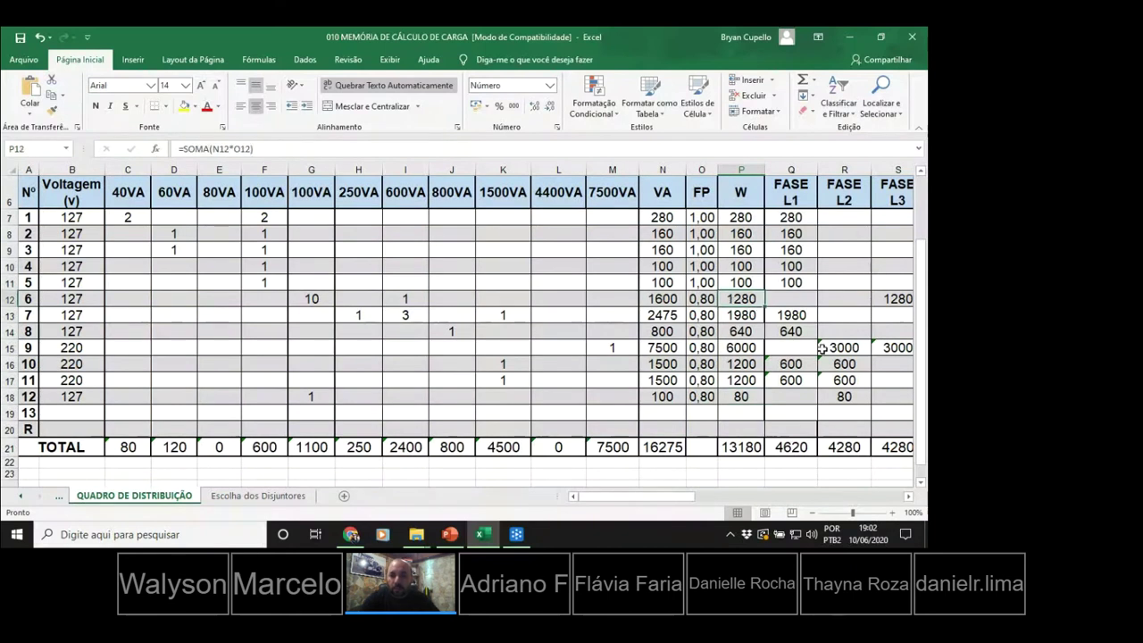
key(Down)
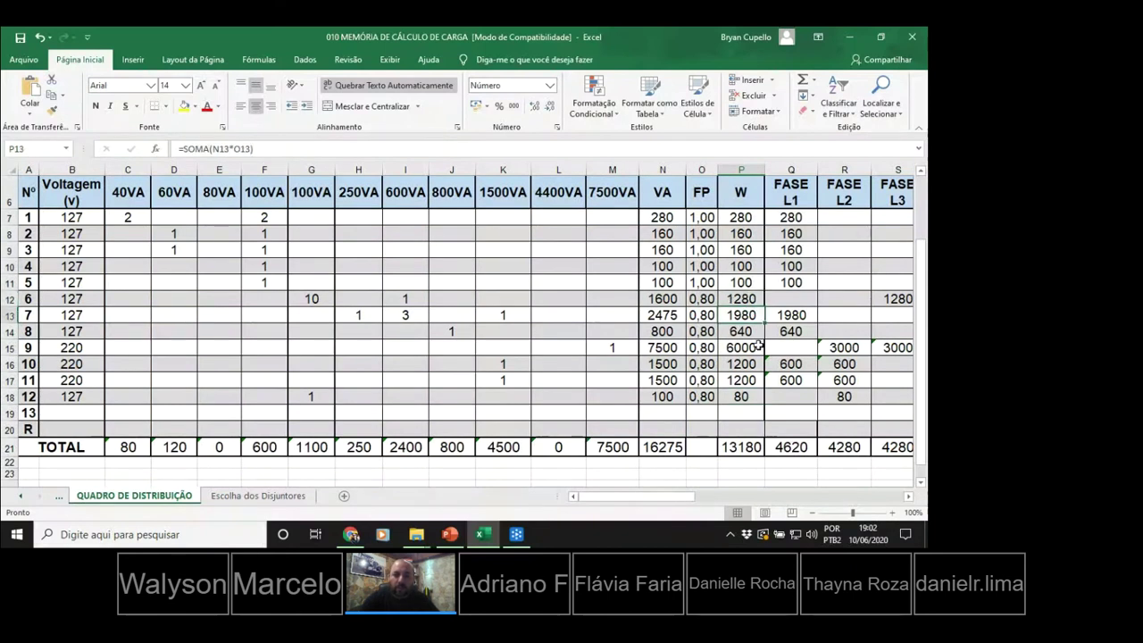
click(749, 330)
click(749, 347)
click(749, 363)
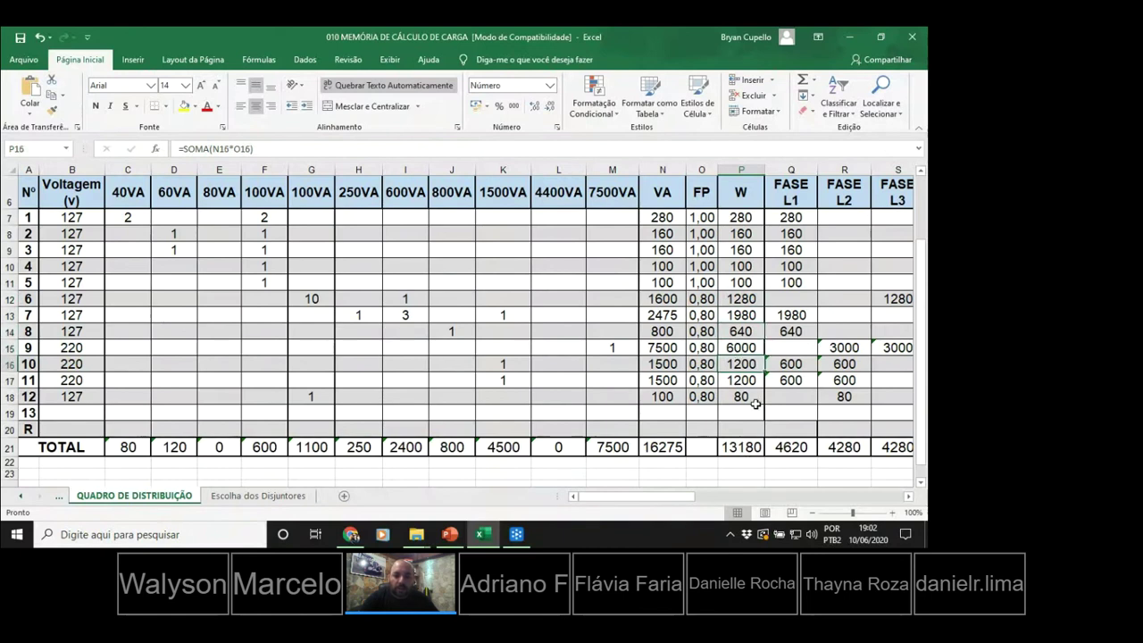
Check the W values of the circuits in rows 17 and 18 and compare them with the Escolha dos Disjuntores sheet.
click(748, 381)
click(748, 394)
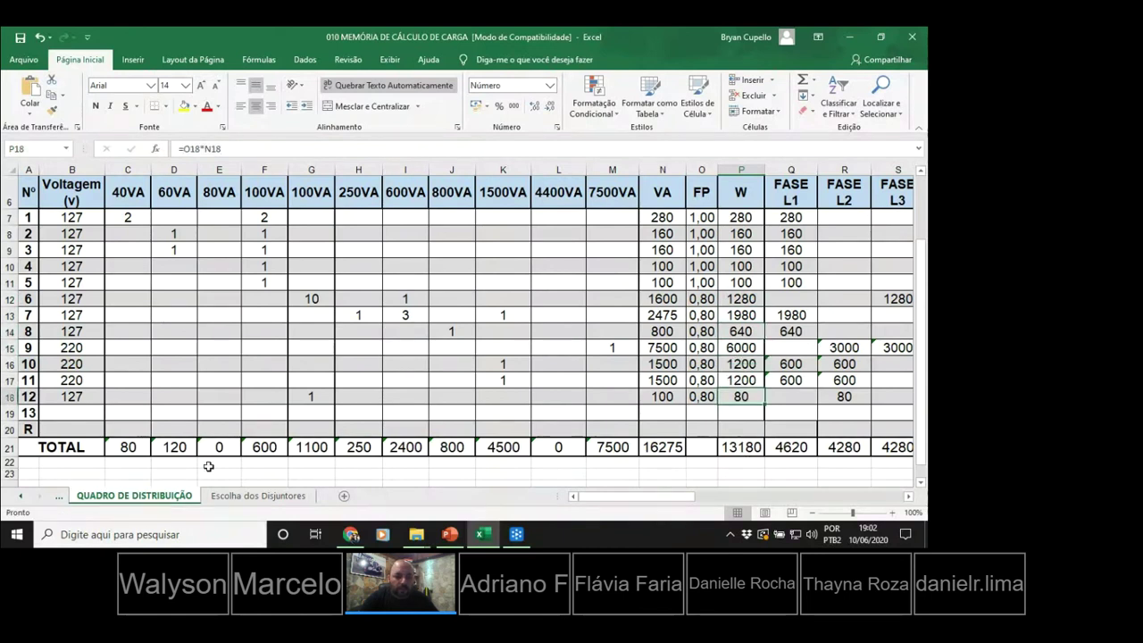
click(223, 496)
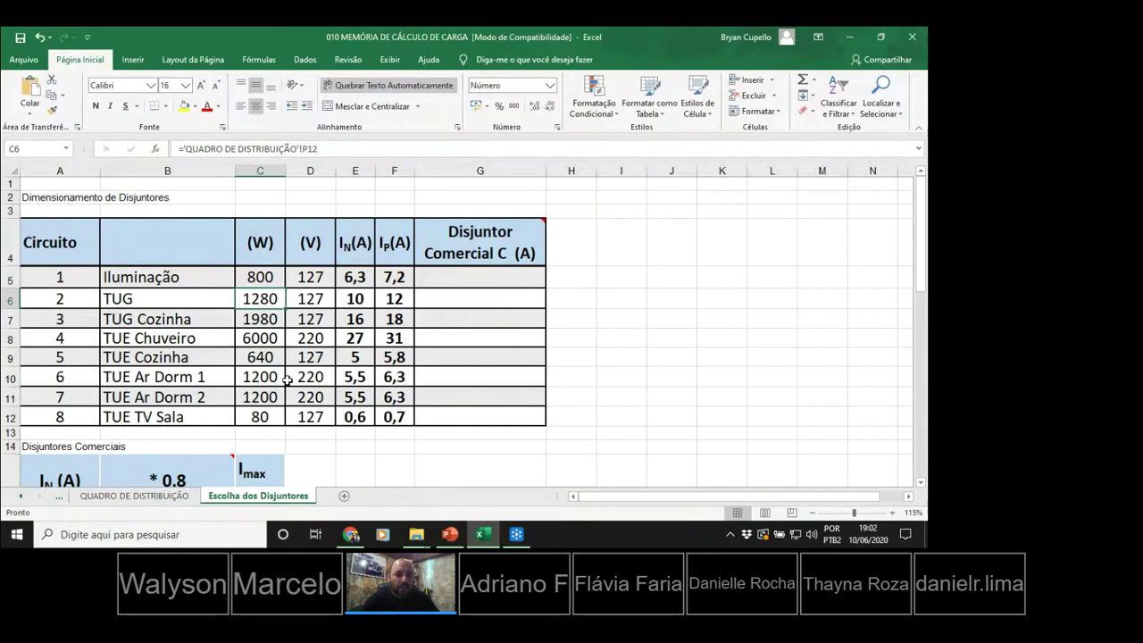
Return to the QUADRO DE DISTRIBUIÇÃO sheet and inspect the nominal current formula of the ILUM. - SALA circuit in row 7.
click(177, 500)
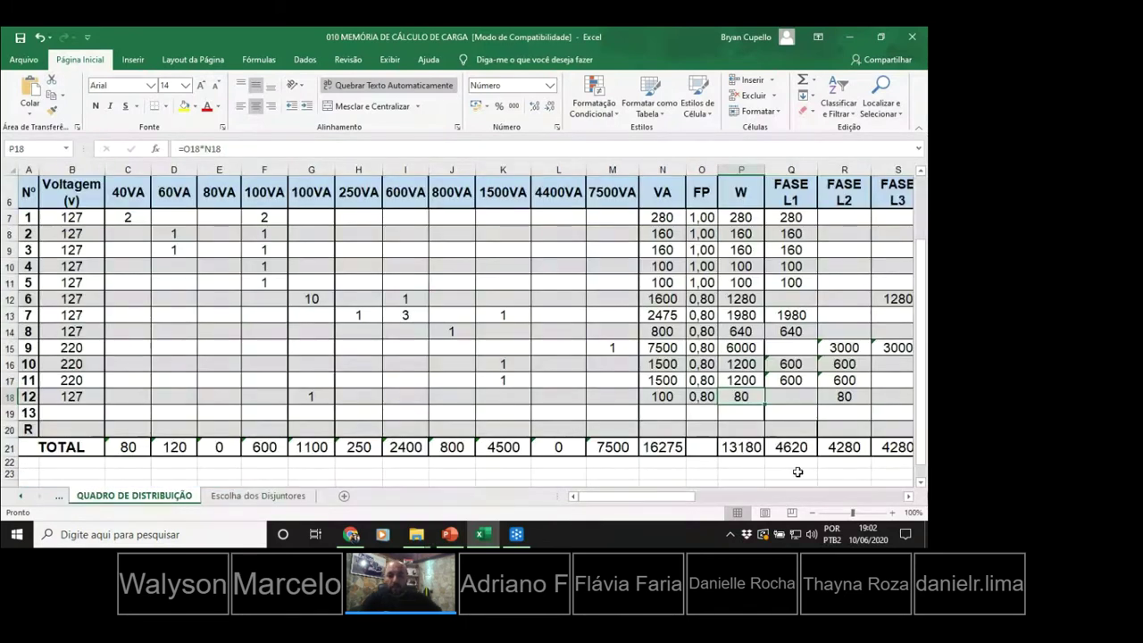
drag(674, 497, 848, 515)
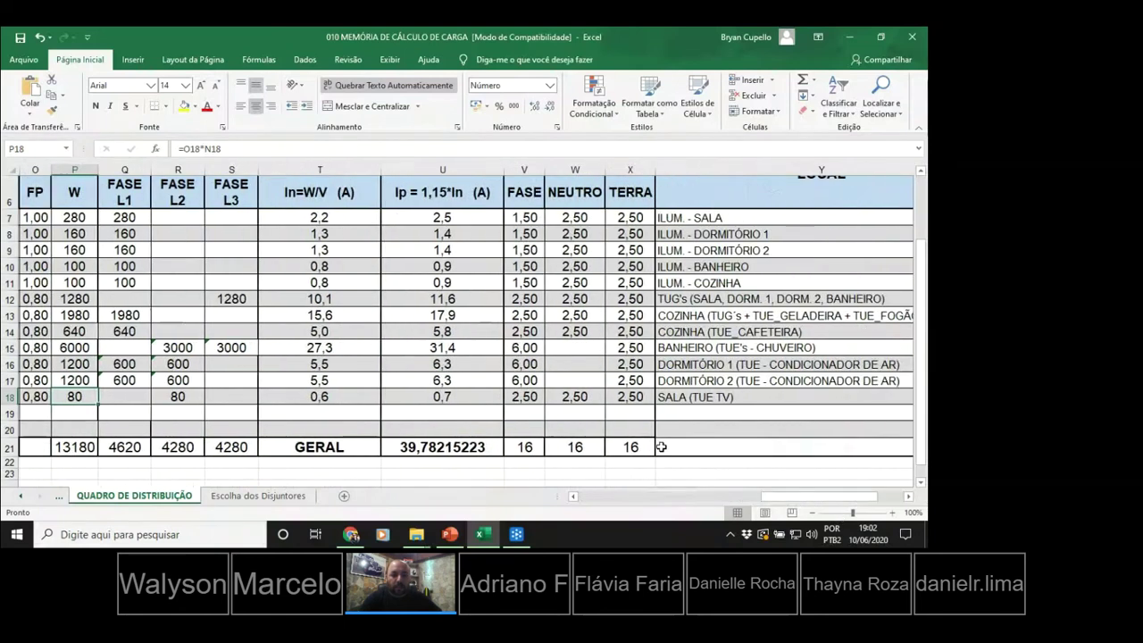
scroll(354, 212, up, 1)
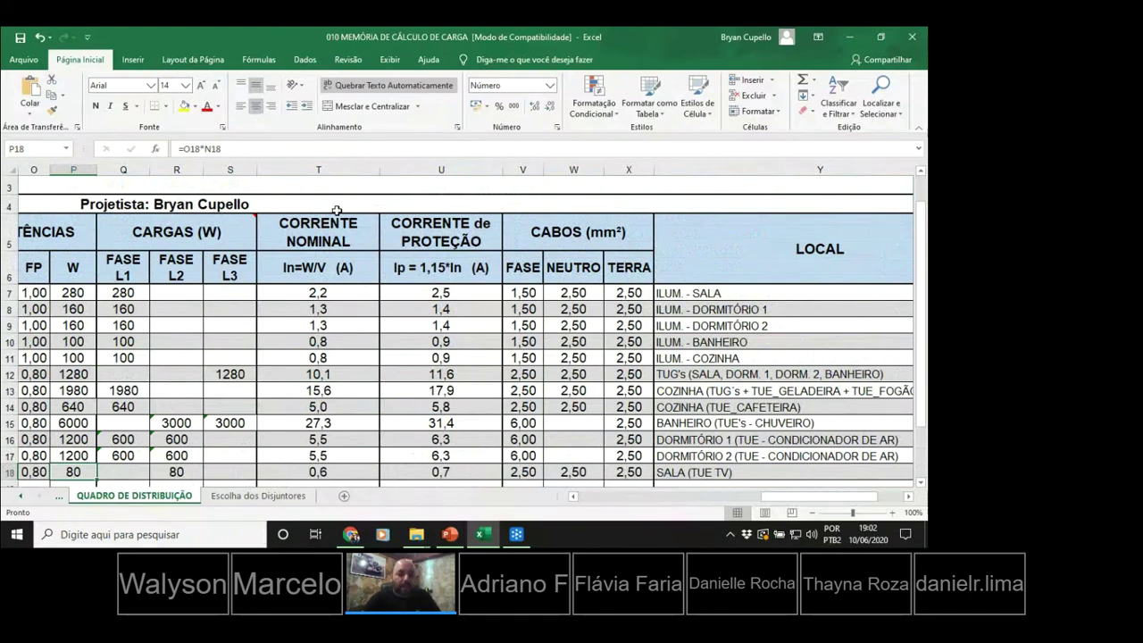
double_click(367, 292)
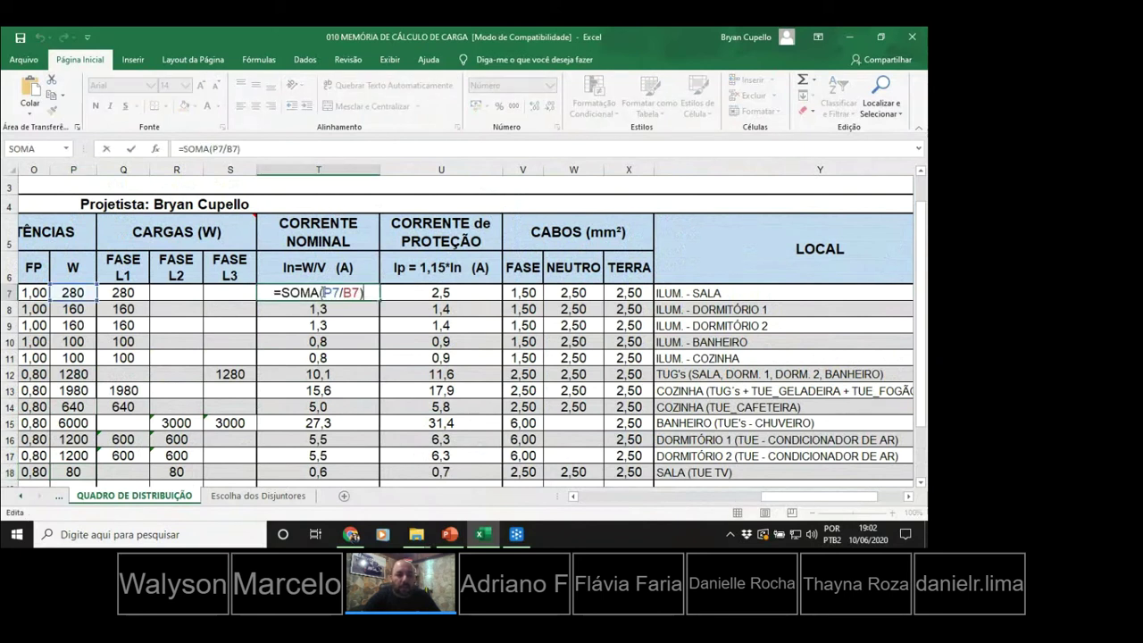
double_click(339, 292)
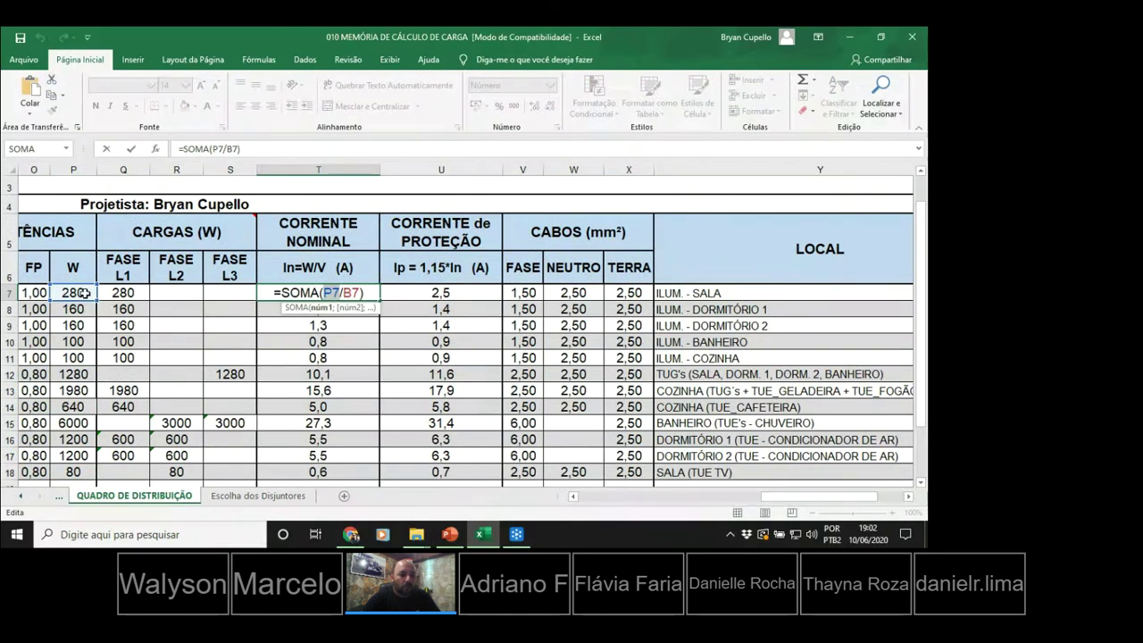
scroll(78, 234, down, 1)
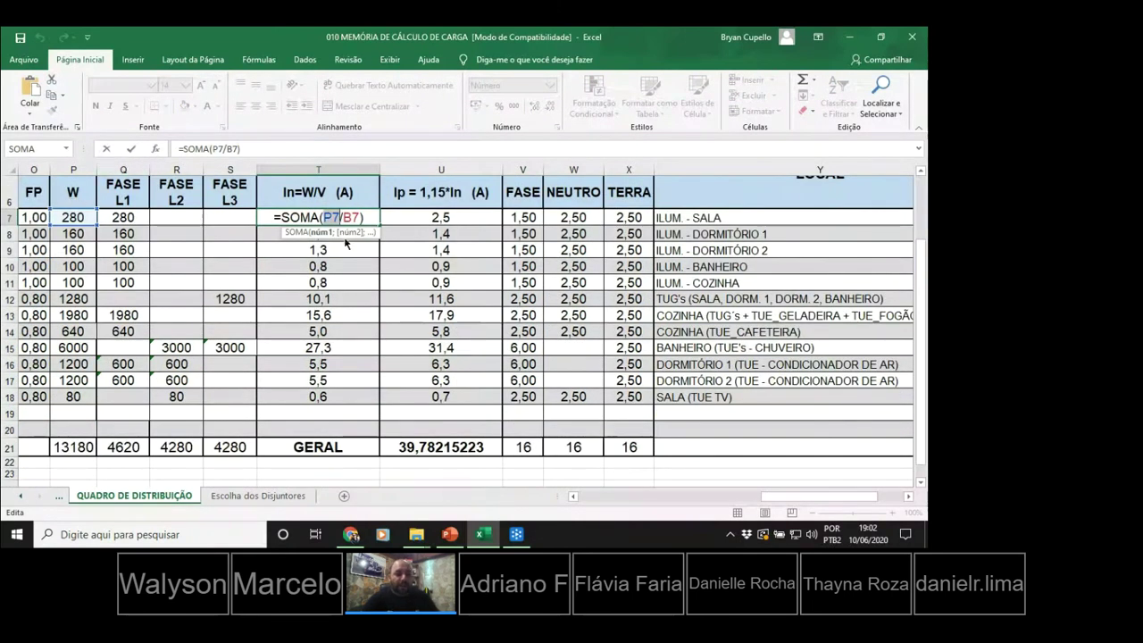
key(Escape)
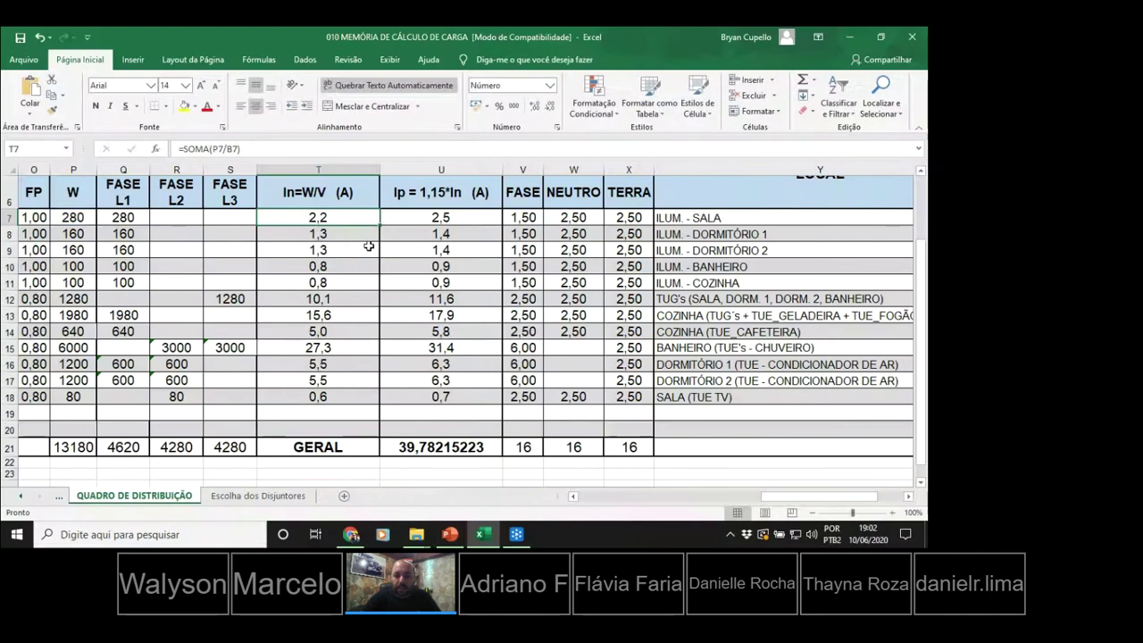
Check the Voltagem (v) value of circuit 1, which the nominal current formula uses as its divisor.
scroll(369, 418, left, 5)
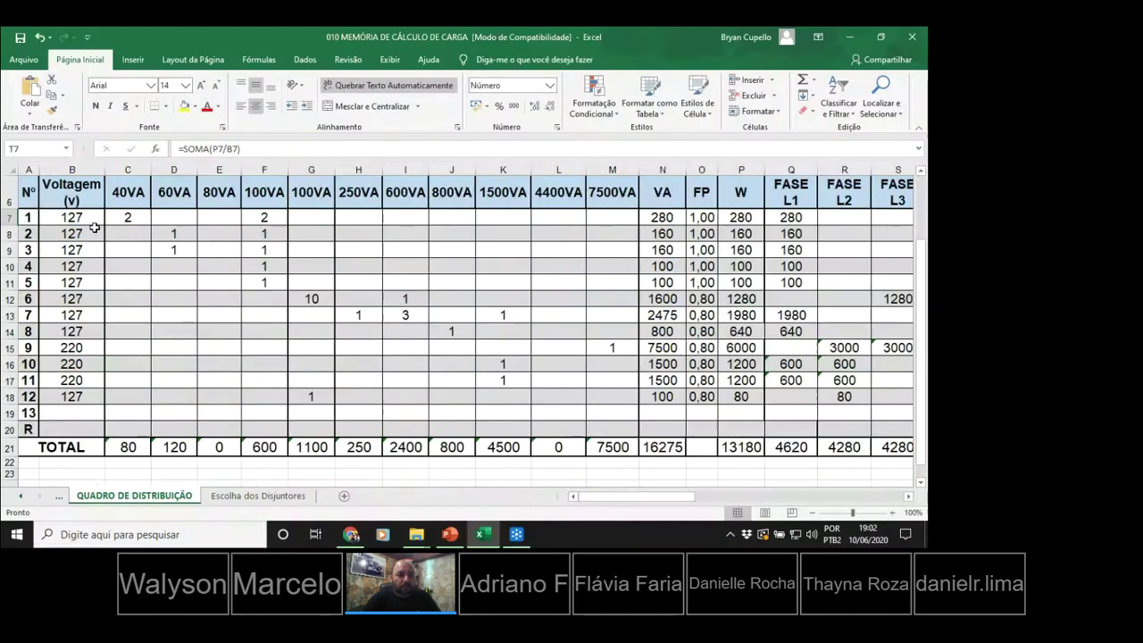
scroll(93, 227, up, 2)
click(83, 306)
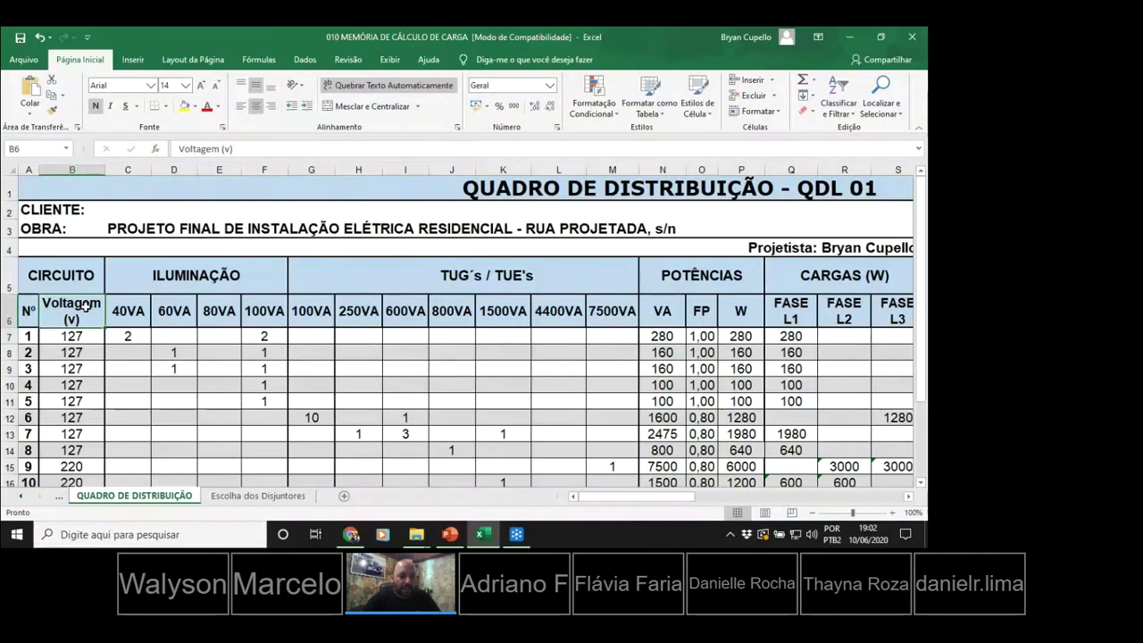
click(75, 337)
scroll(76, 352, down, 2)
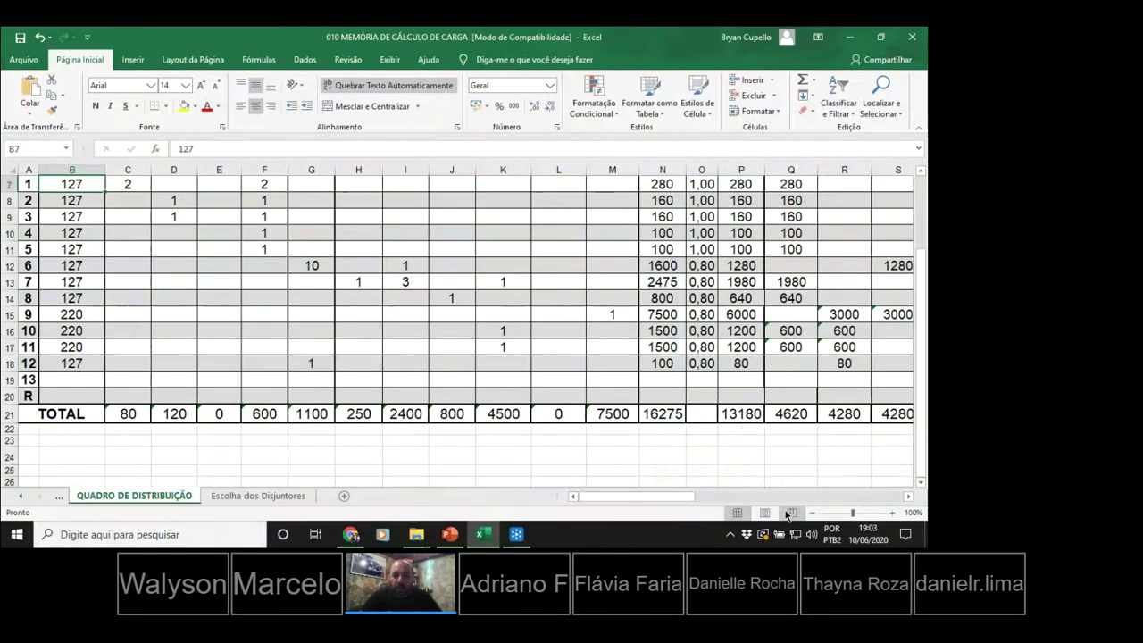
Review circuit 1's nominal current in row 7 alongside its protection current, cable sizes and location.
drag(679, 495, 768, 497)
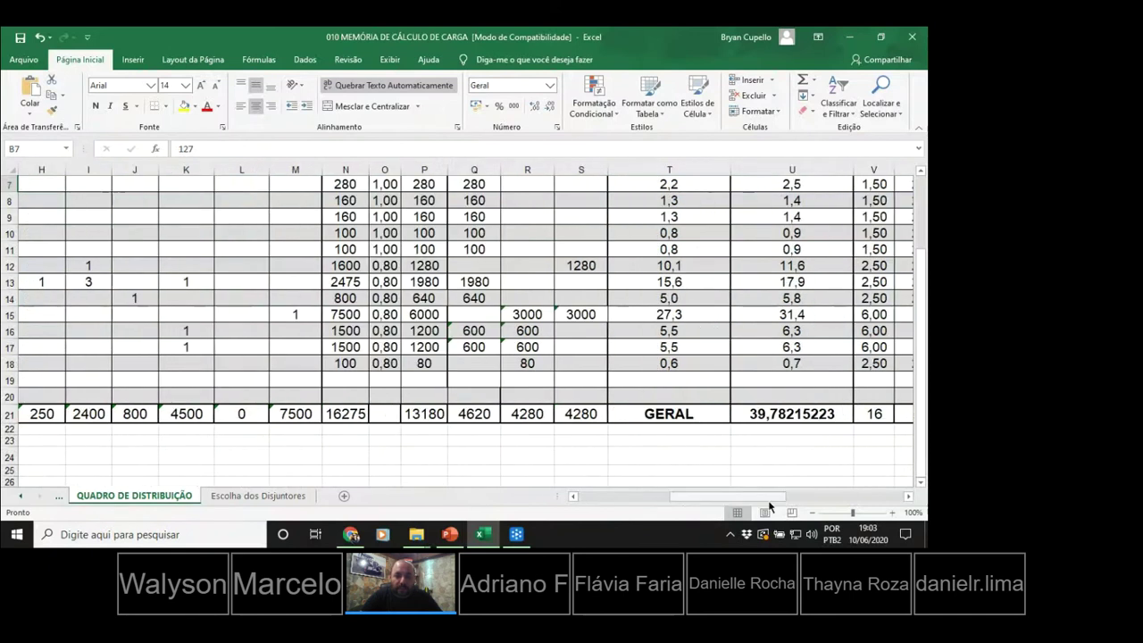
scroll(635, 404, up, 2)
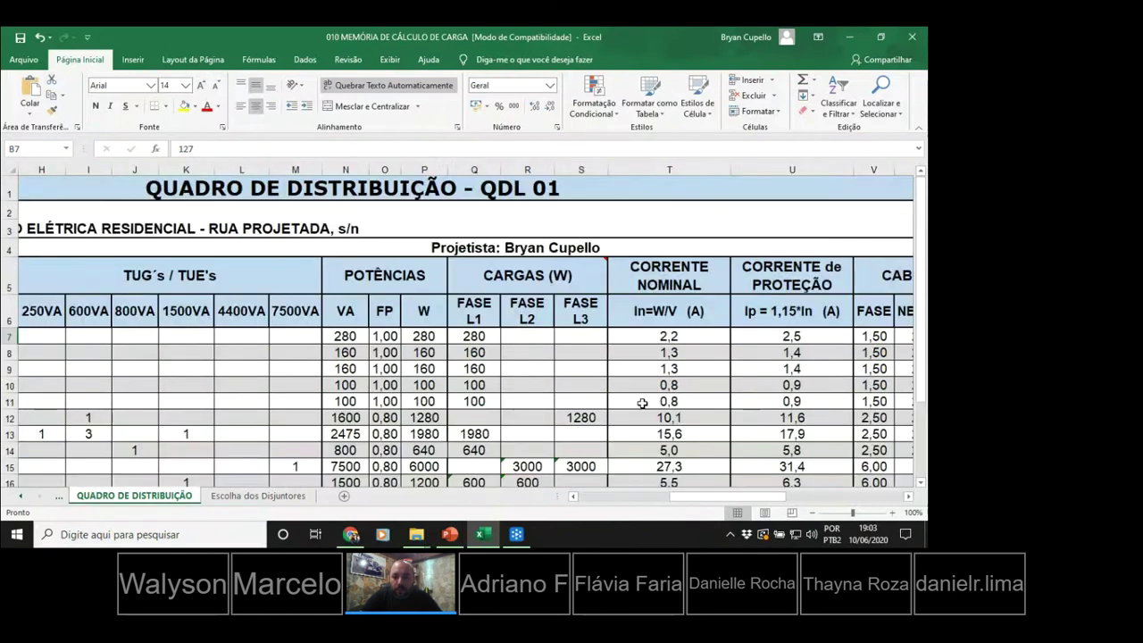
scroll(642, 404, down, 1)
click(684, 278)
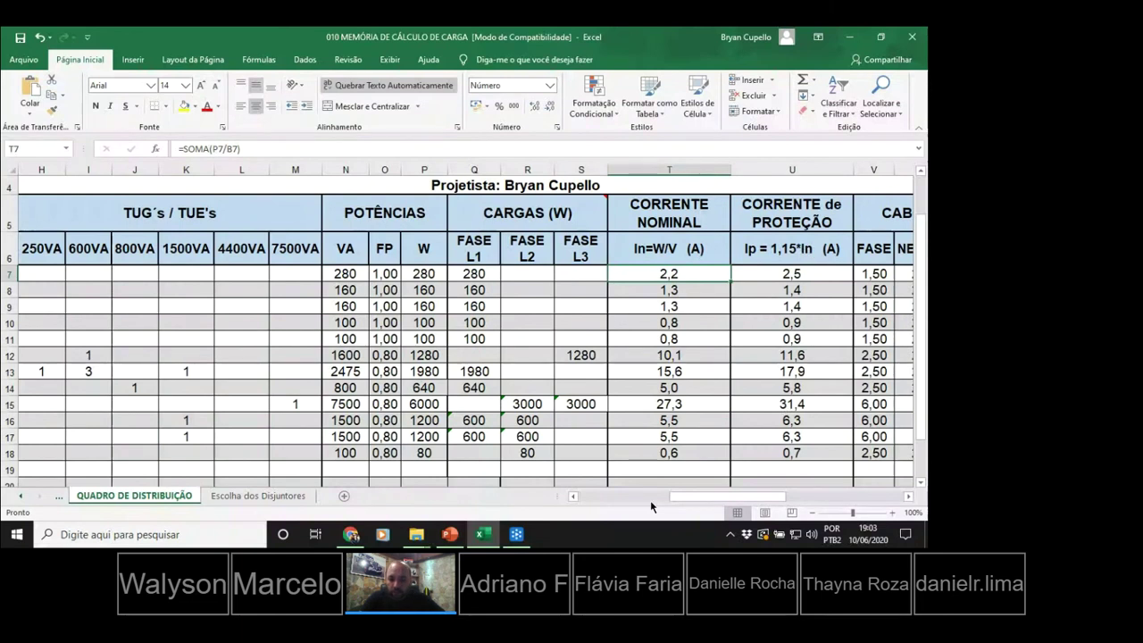
scroll(650, 500, right, 1)
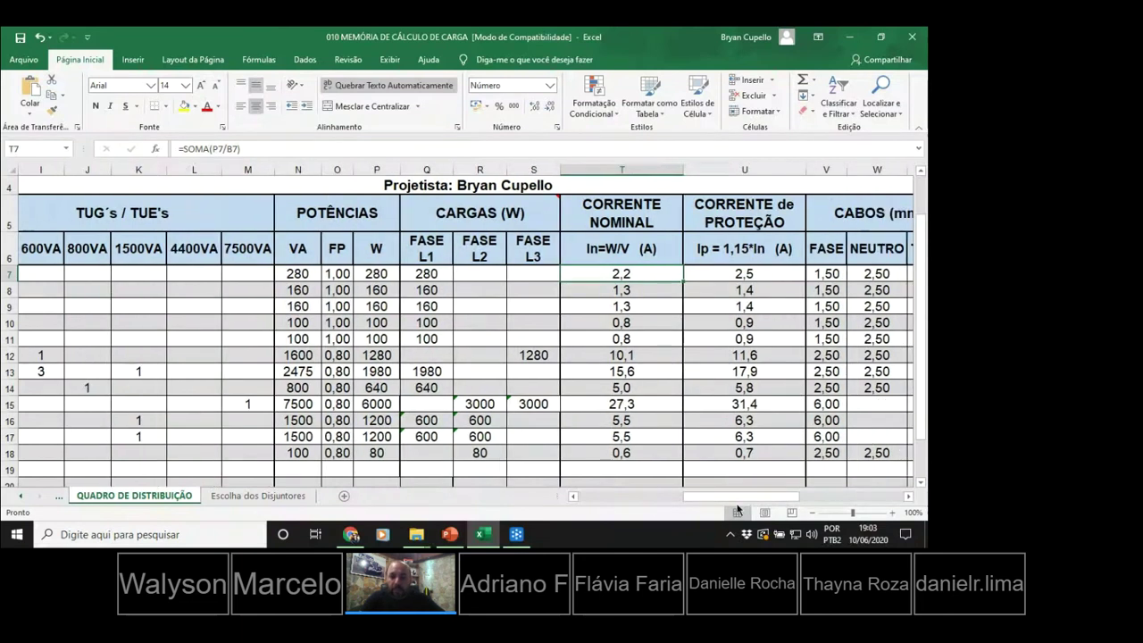
scroll(761, 492, right, 2)
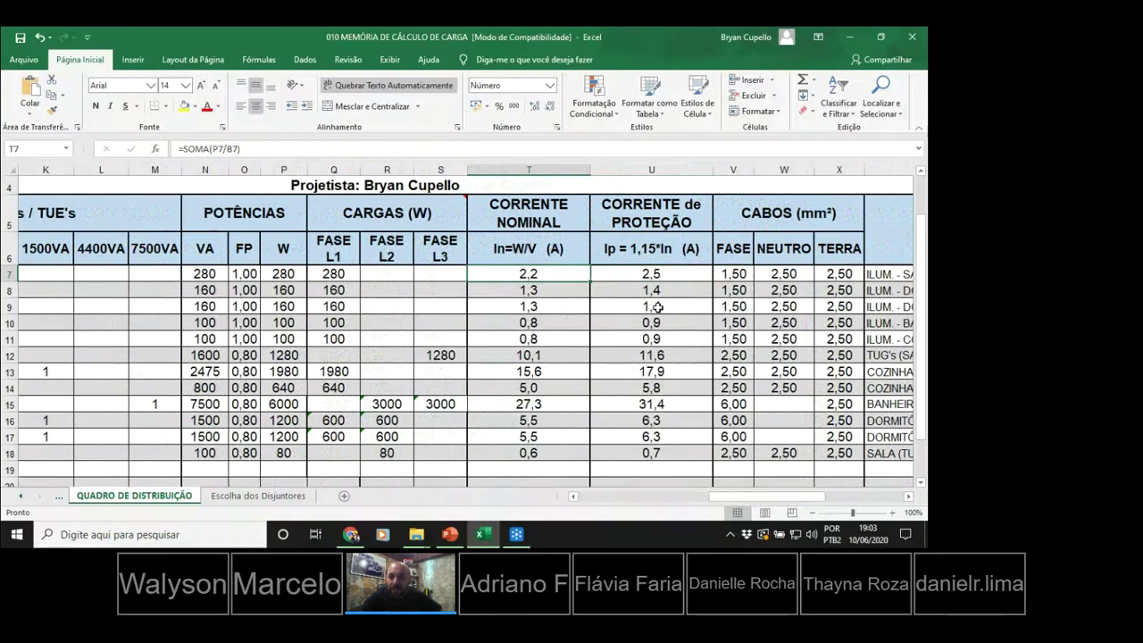
scroll(780, 490, right, 2)
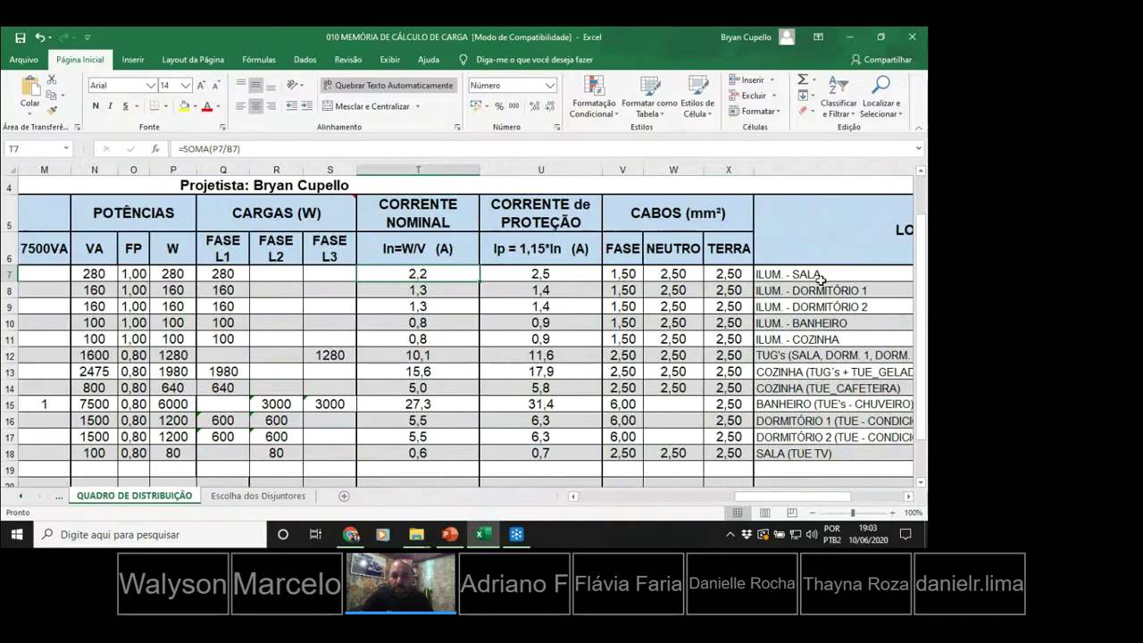
Go through the nominal currents of the individual lighting circuits in rows 7 to 11.
click(430, 289)
click(435, 306)
click(435, 322)
click(433, 340)
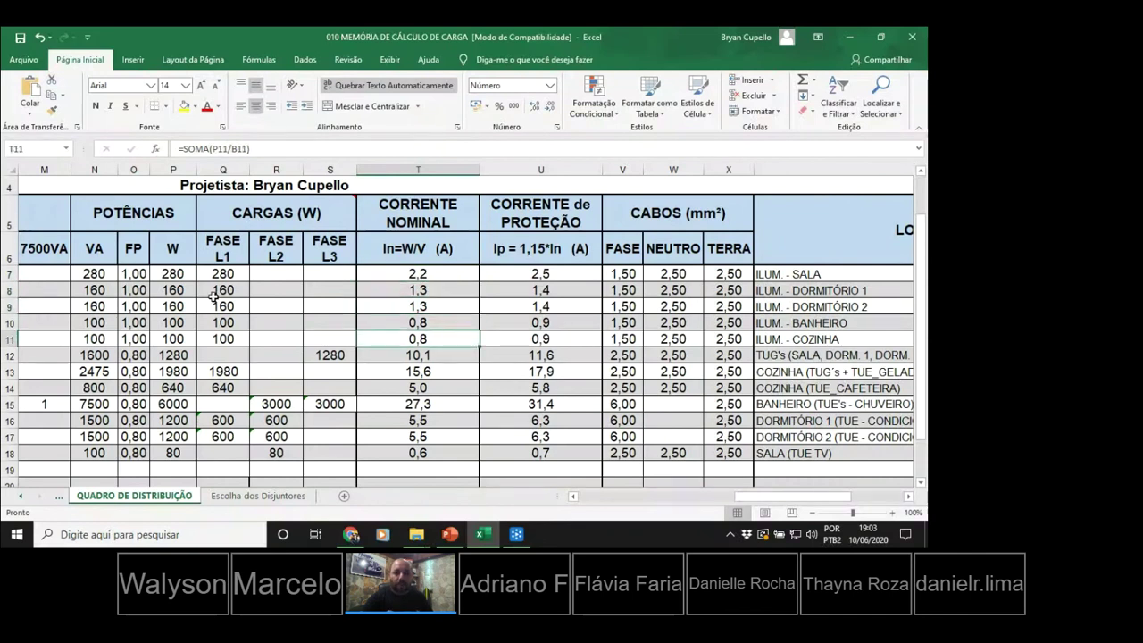
click(442, 272)
click(442, 290)
click(437, 306)
click(435, 322)
click(436, 342)
Compare the nominal current of the TUG's circuit in row 12 with those of the lighting circuits above it.
click(777, 357)
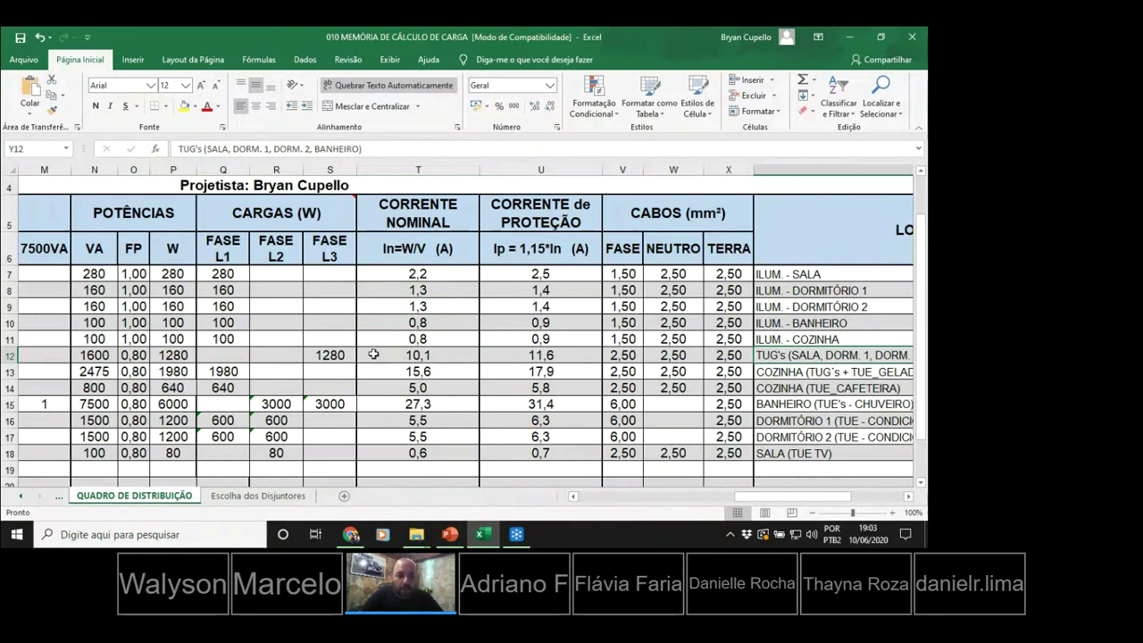
click(431, 355)
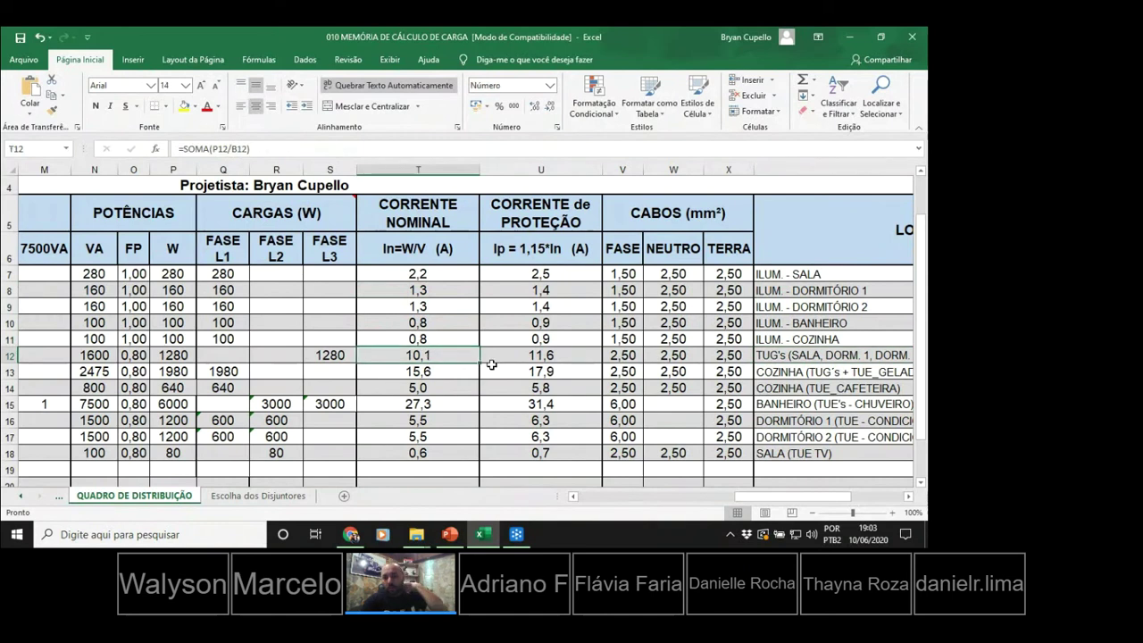
click(429, 279)
click(433, 293)
click(432, 306)
click(432, 339)
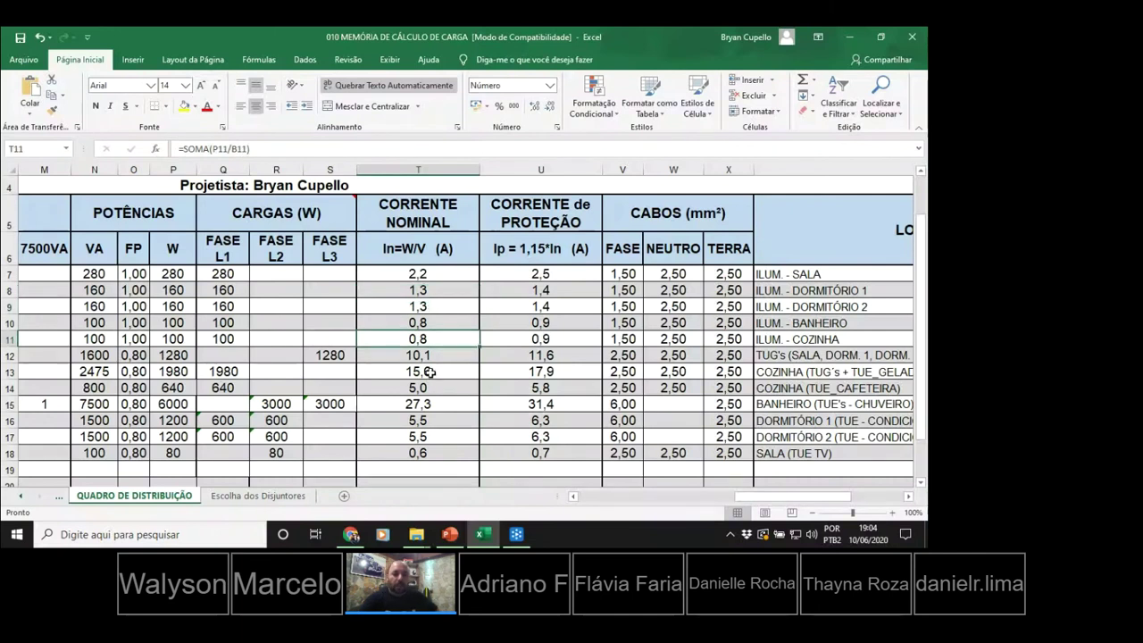
Compare the TUG circuit on the Escolha dos Disjuntores sheet with its nominal current in row 12 of QUADRO DE DISTRIBUIÇÃO.
click(276, 496)
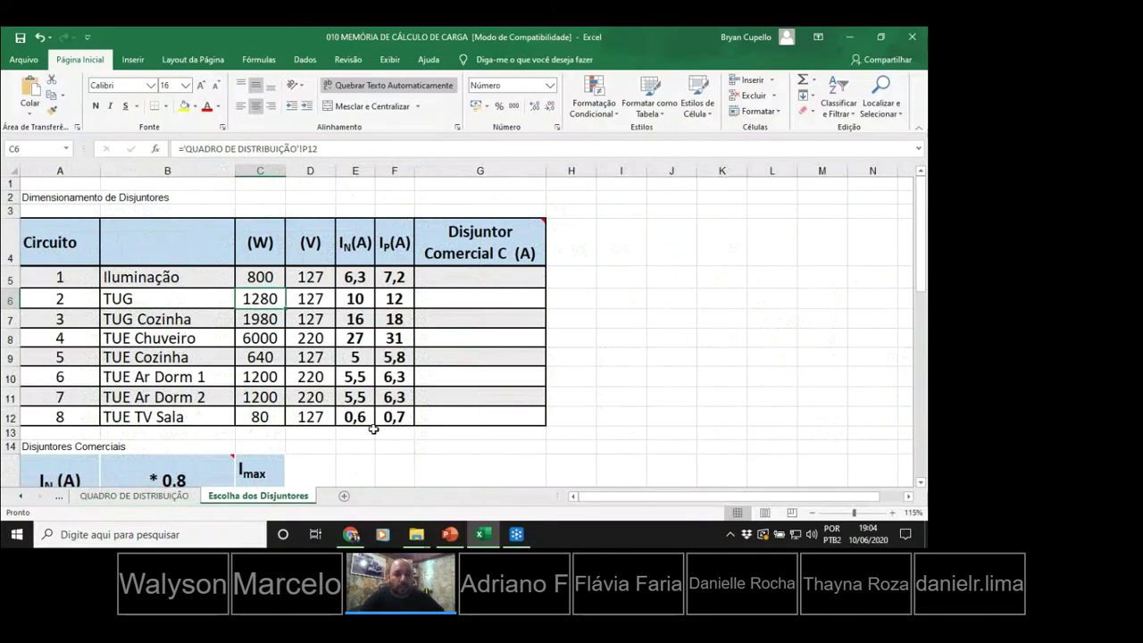
click(164, 300)
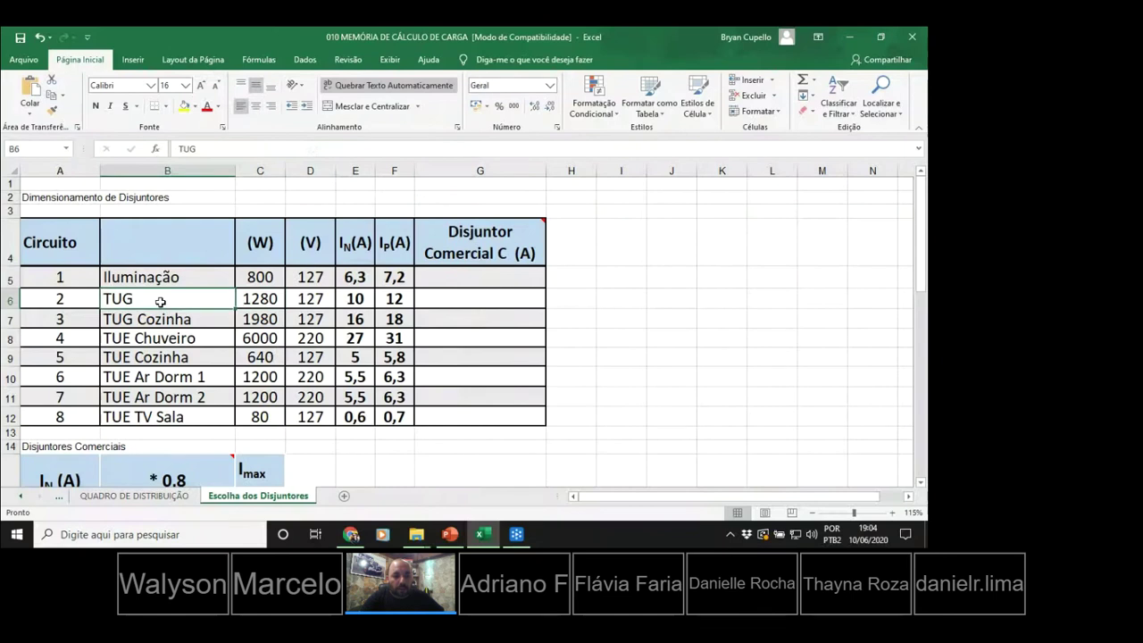
click(184, 498)
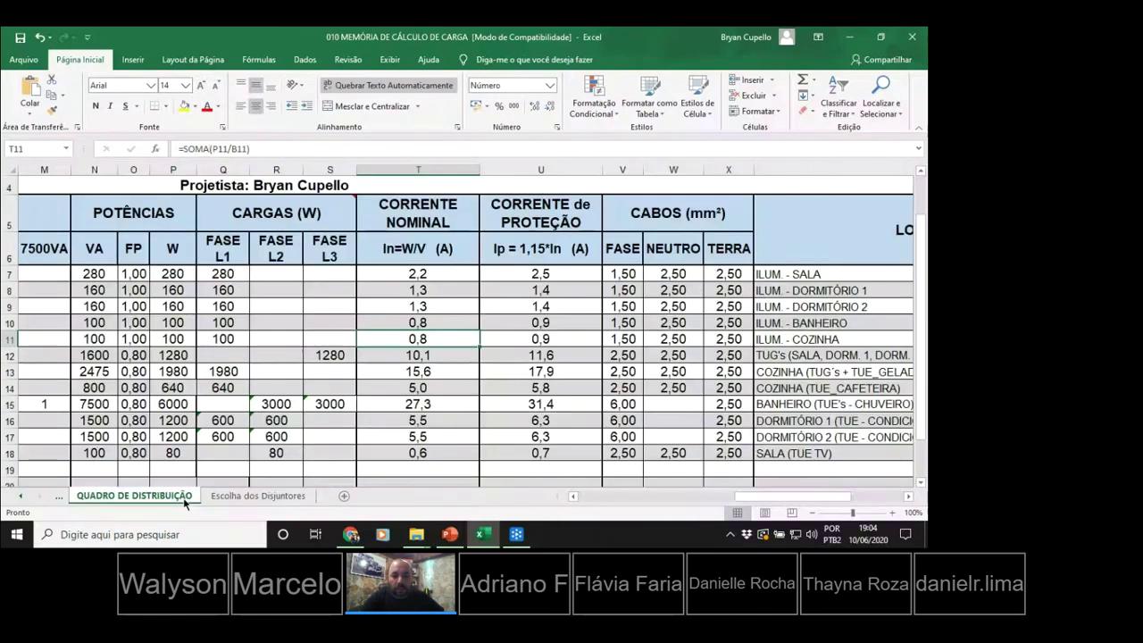
click(418, 352)
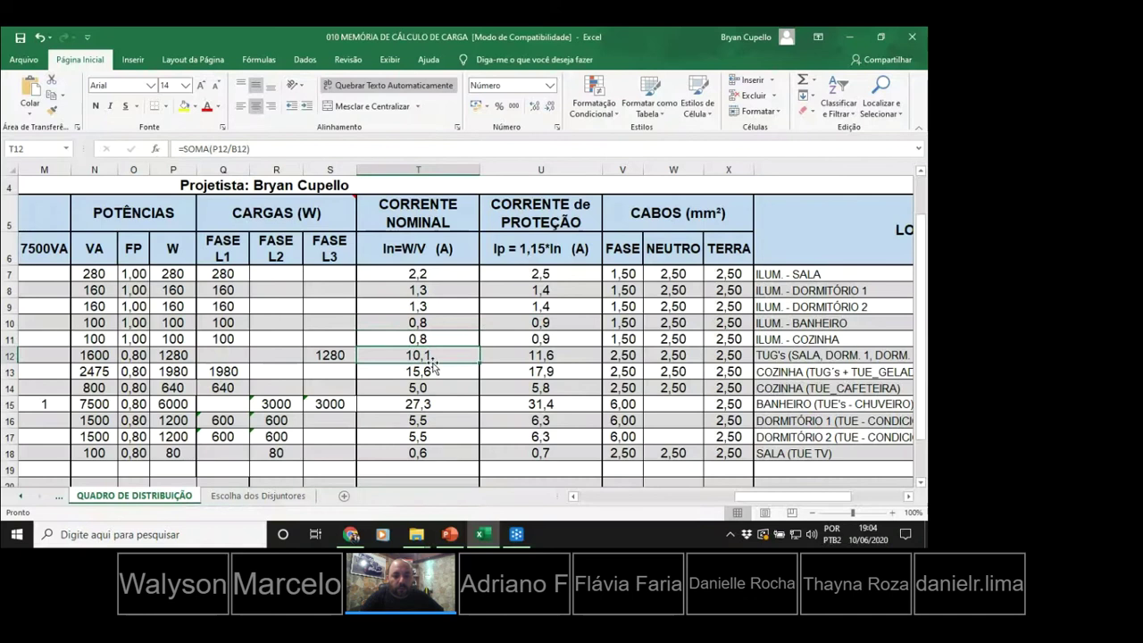
Widen the nominal current column E slightly on the Escolha dos Disjuntores sheet to show the values' decimals.
click(264, 497)
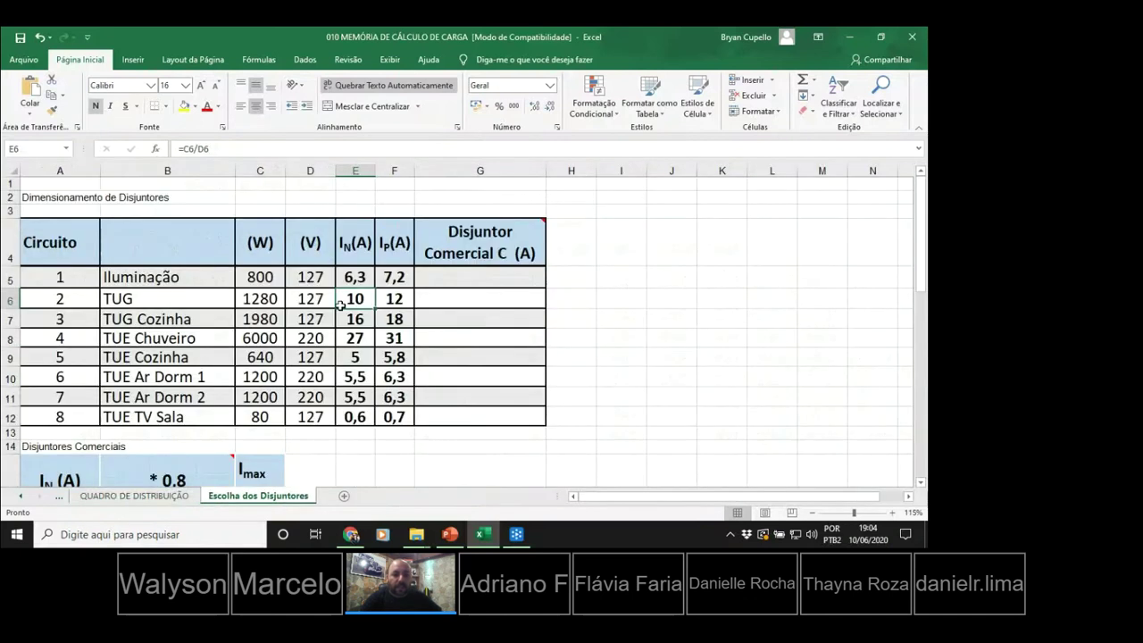
drag(376, 171, 378, 171)
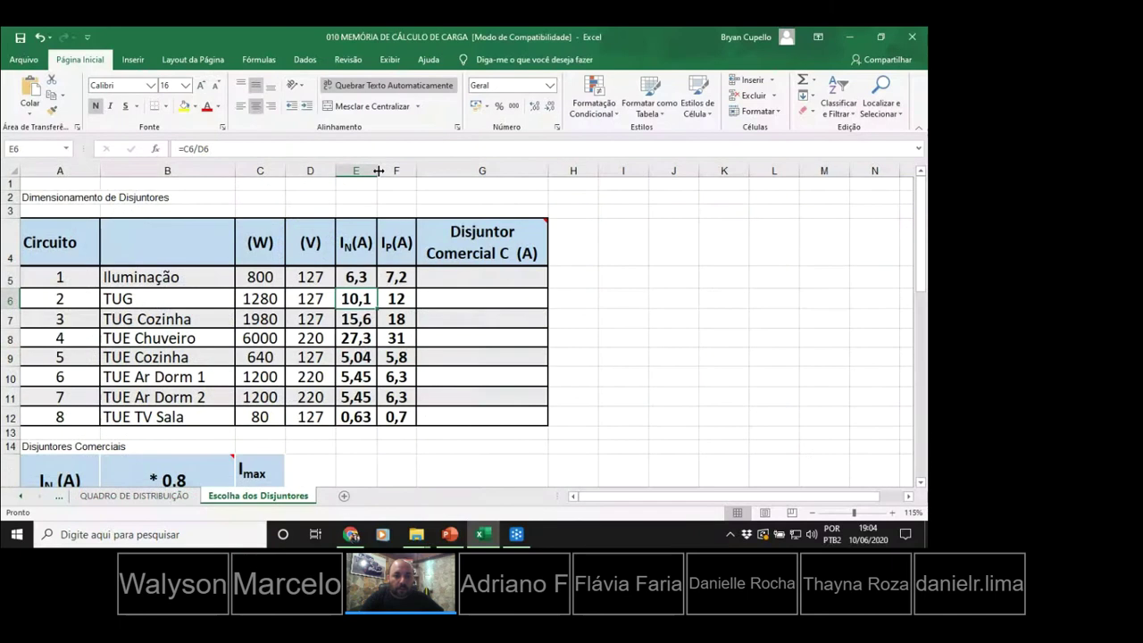
drag(378, 171, 378, 173)
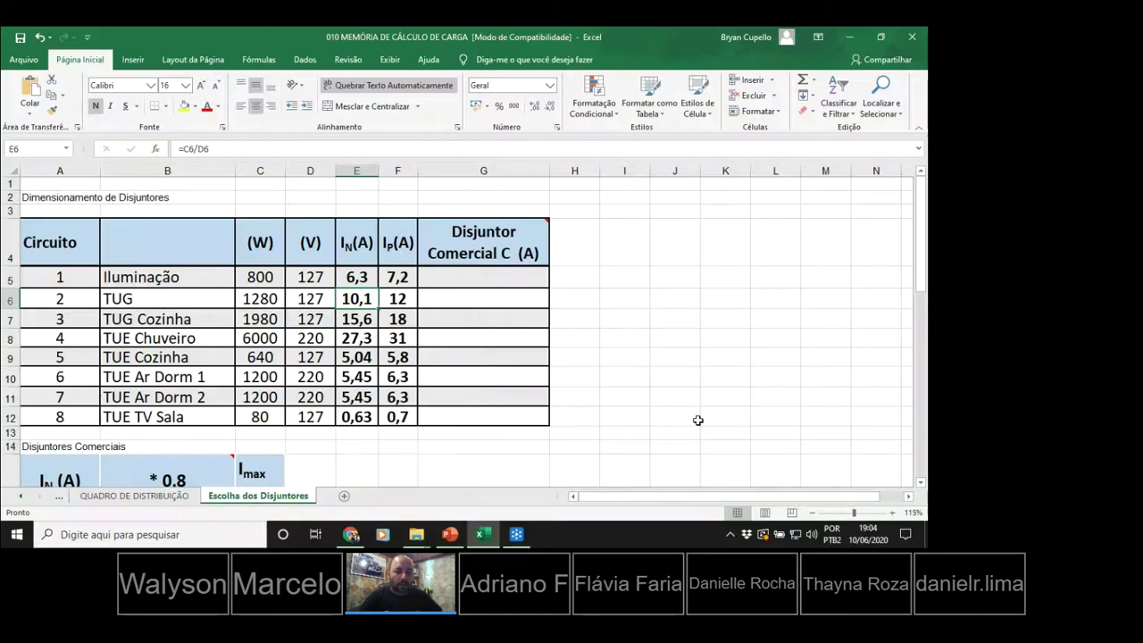
Select the protection currents of the lighting circuits, U7 to U11, on the QUADRO DE DISTRIBUIÇÃO sheet to check their sum.
click(107, 498)
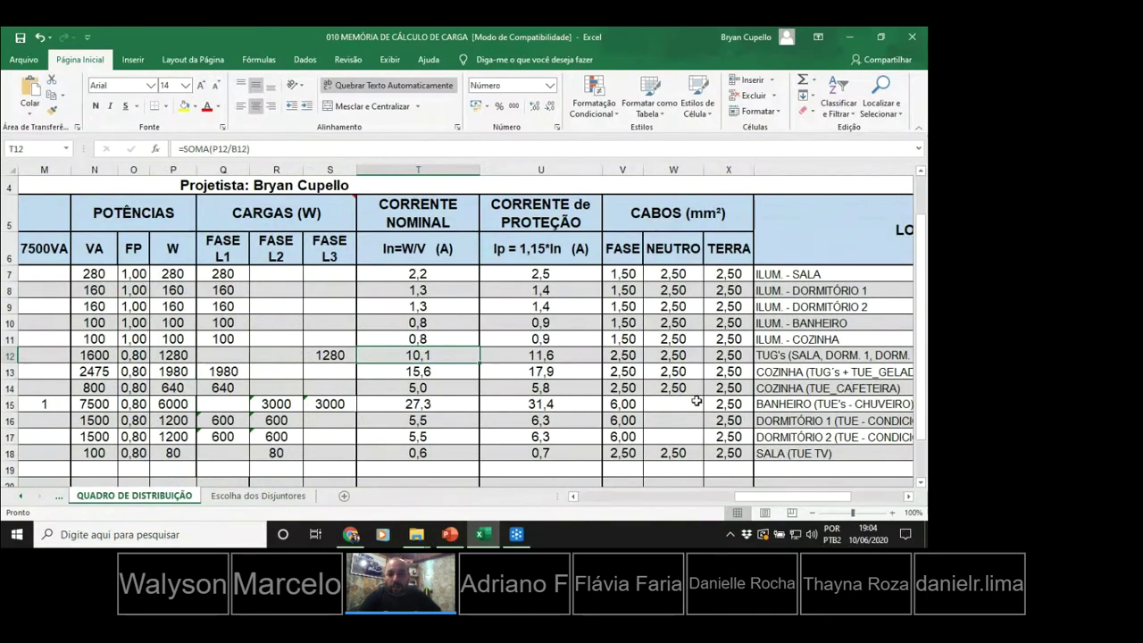
click(558, 339)
drag(556, 339, 551, 278)
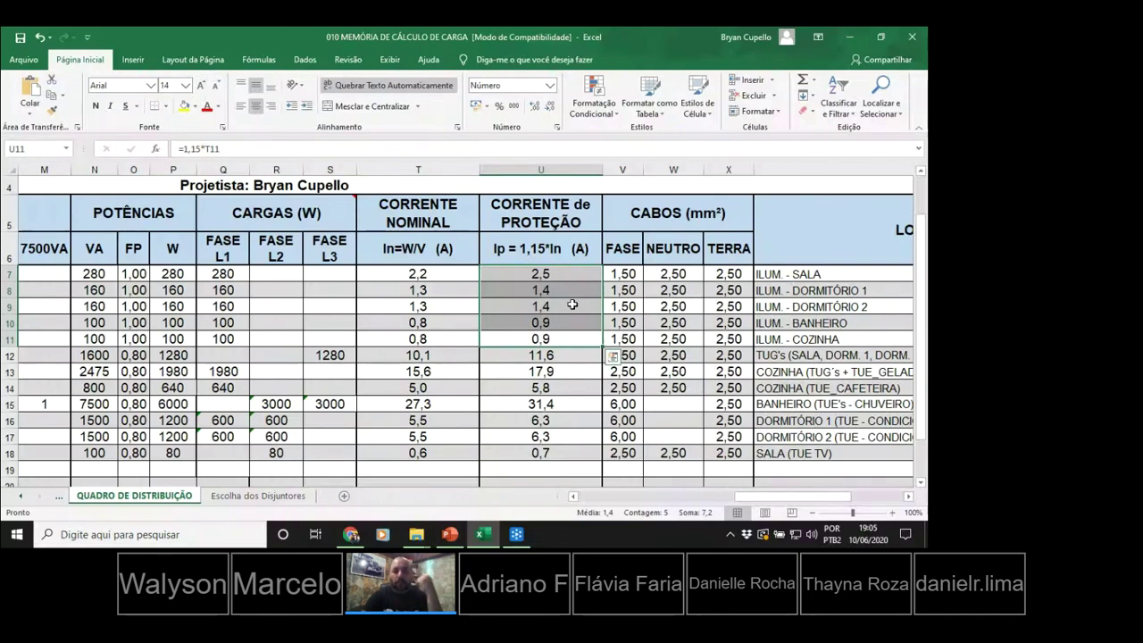
Set the Iluminação circuit's voltage to 220 V on the Escolha dos Disjuntores sheet to test its effect on the currents.
click(270, 493)
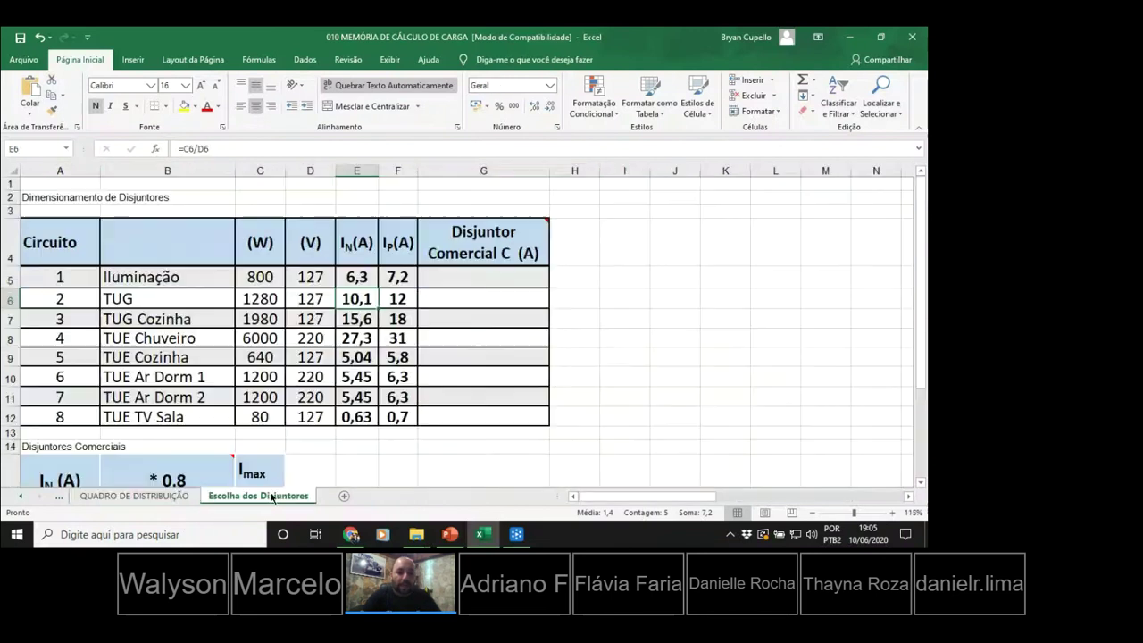
click(258, 275)
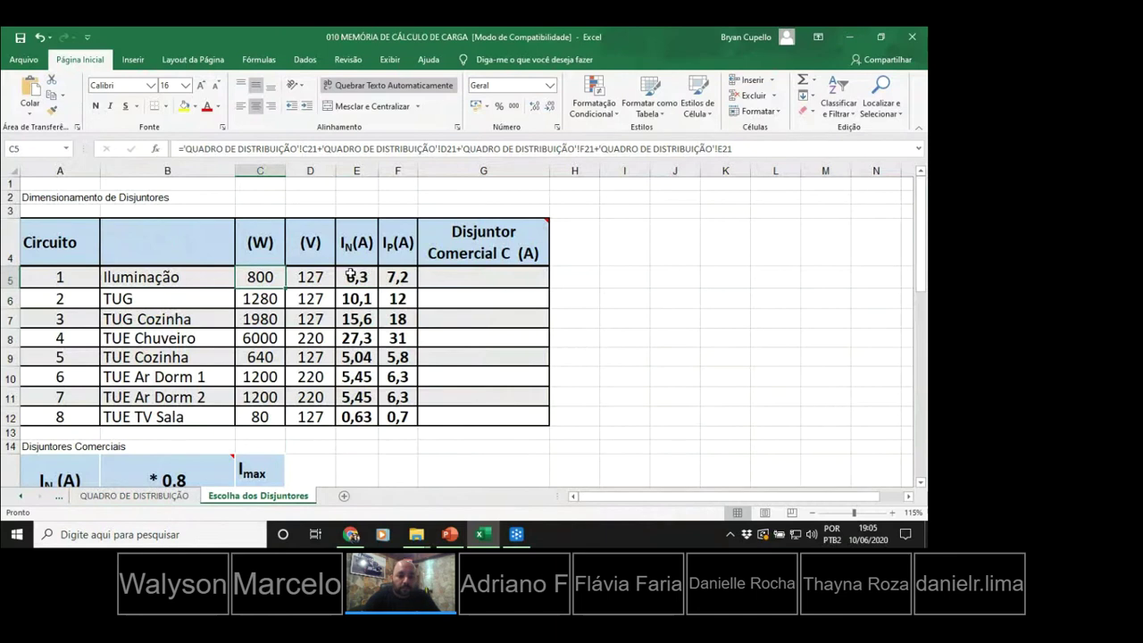
click(311, 275)
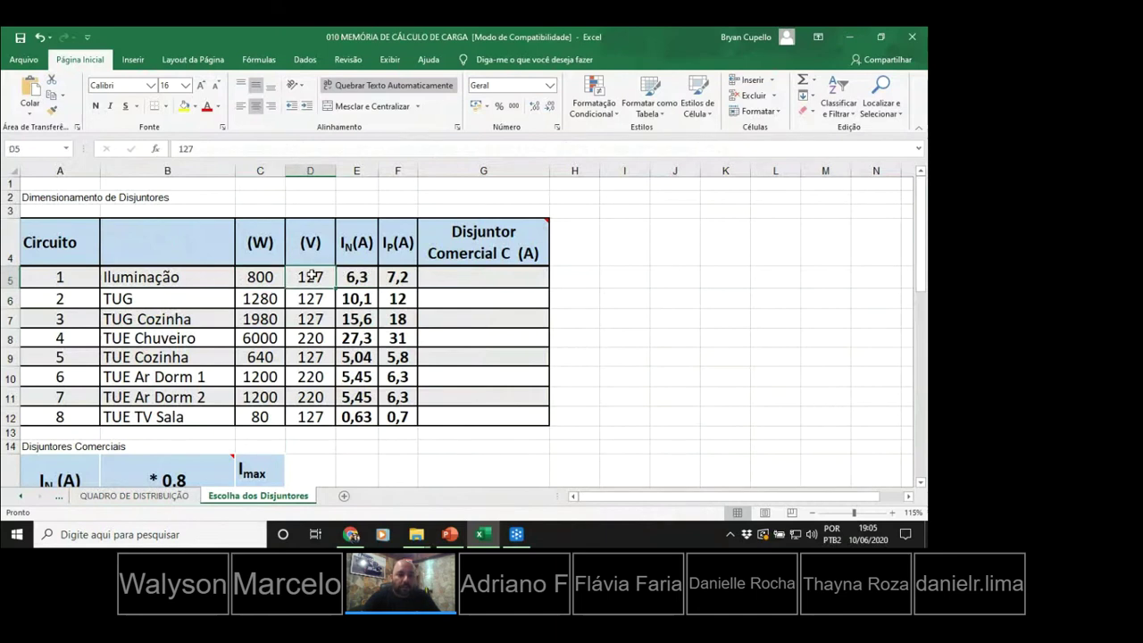
text(220)
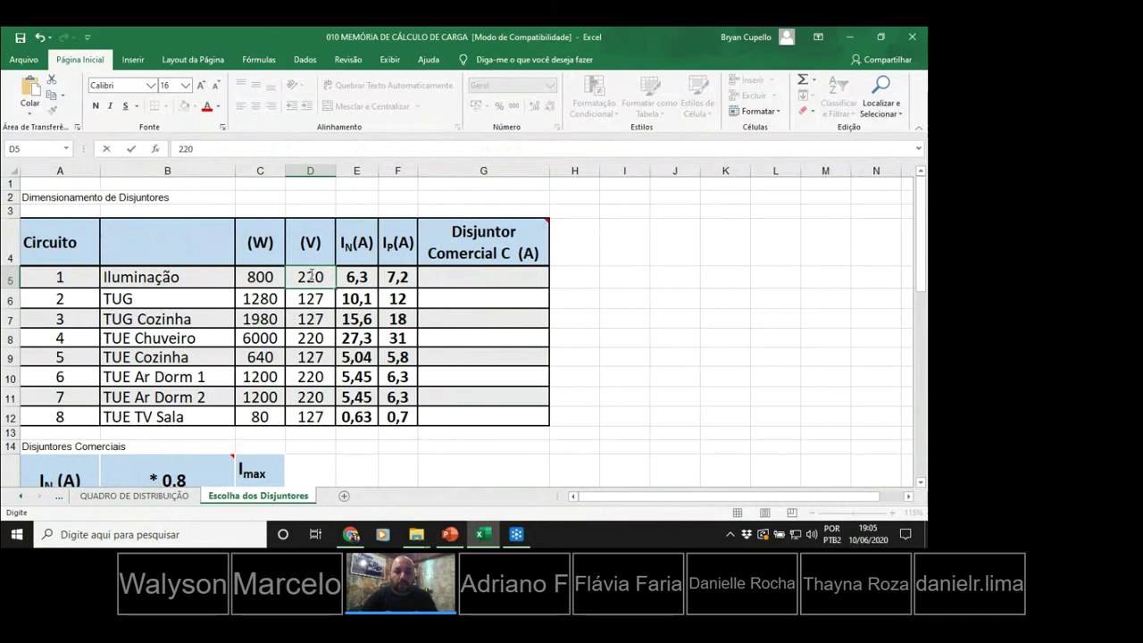
key(Return)
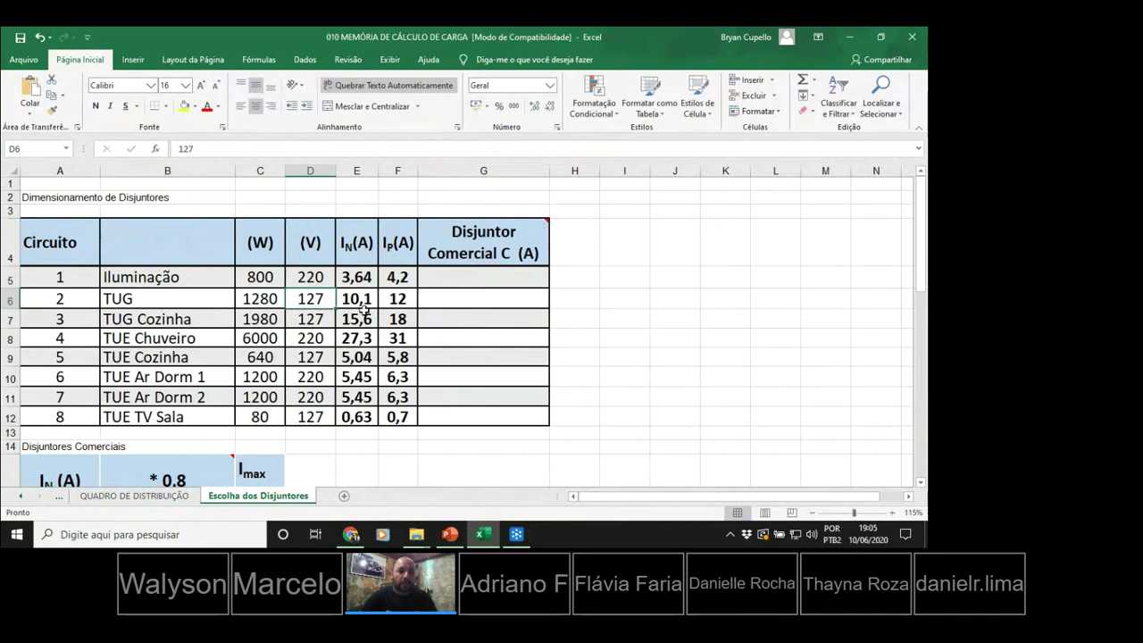
Restore the Iluminação circuit's voltage to 127 V.
click(315, 278)
text(127)
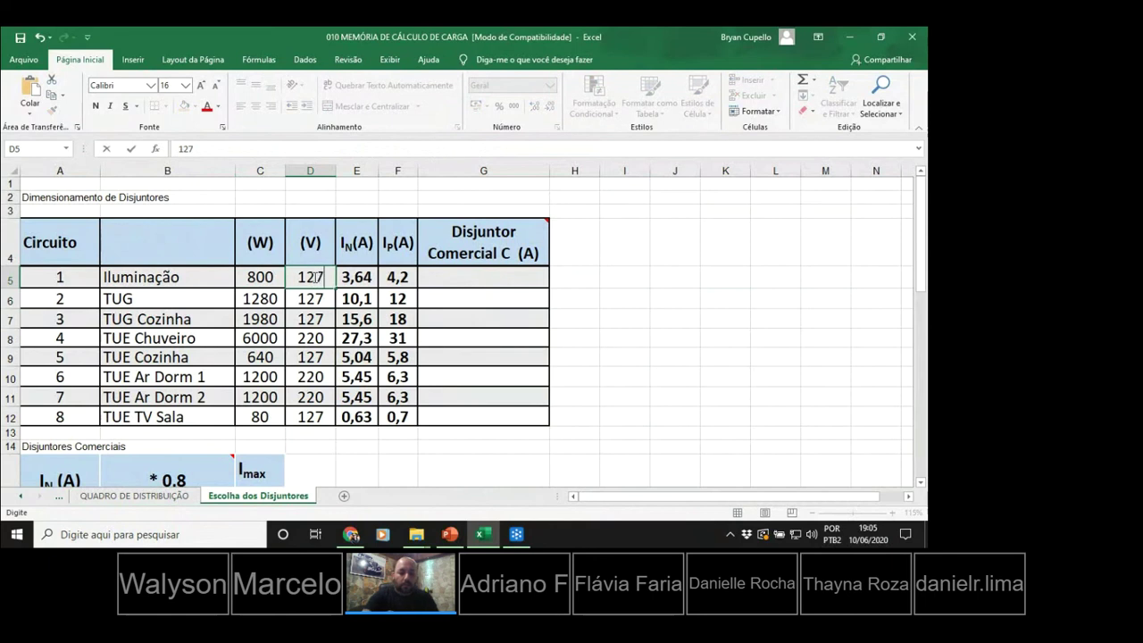
key(Return)
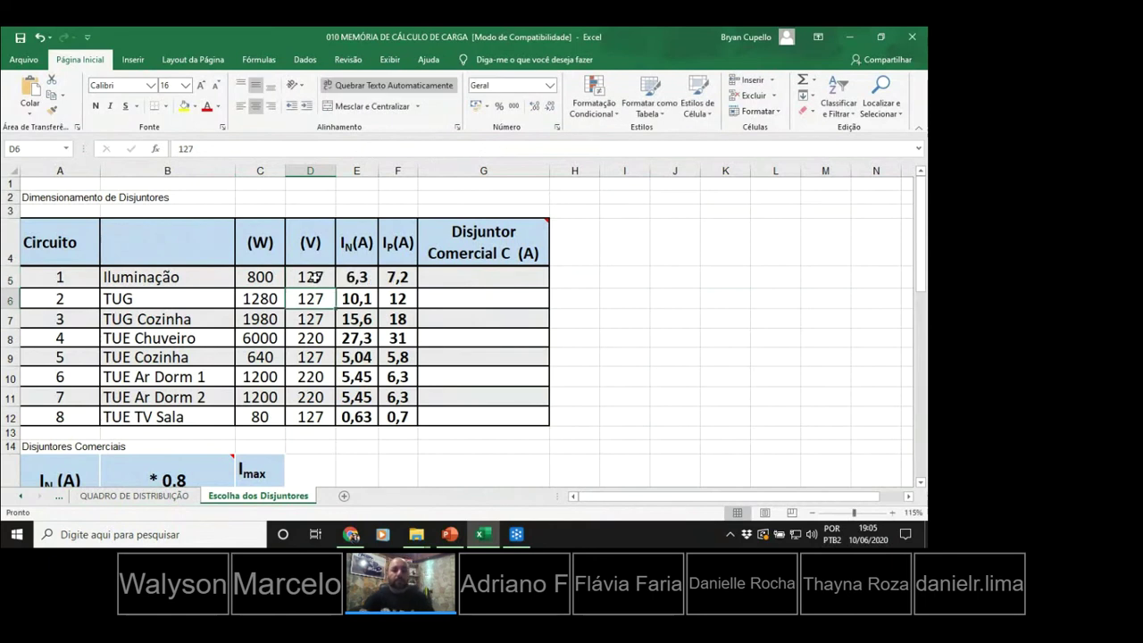
Highlight the 1,15 factor in the protection current formula heading on the QUADRO DE DISTRIBUIÇÃO sheet.
click(162, 496)
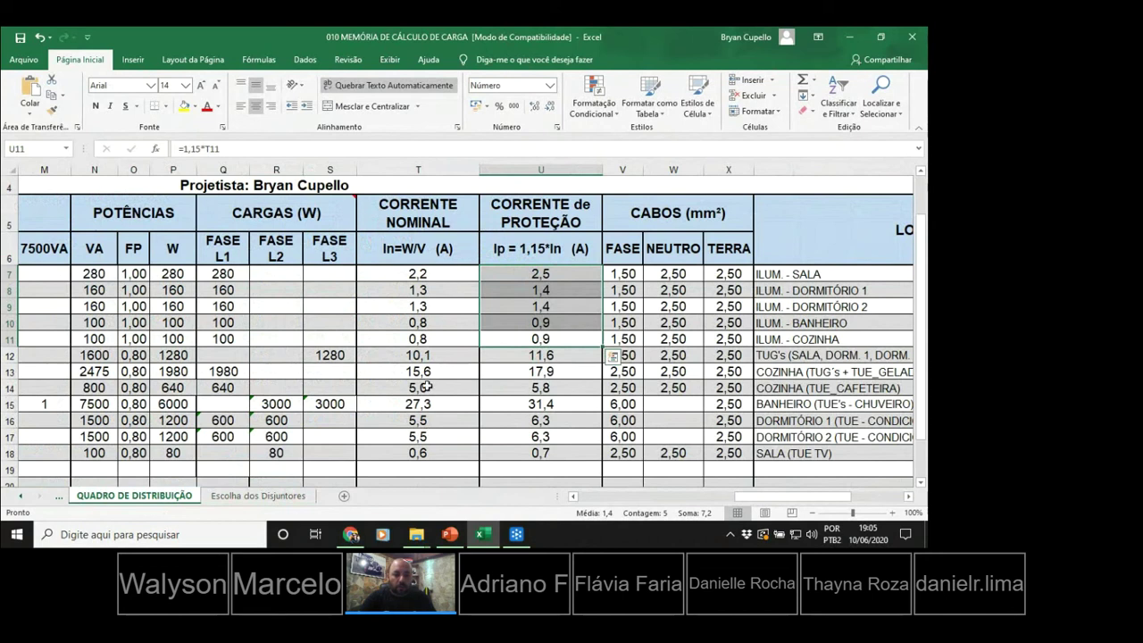
double_click(530, 248)
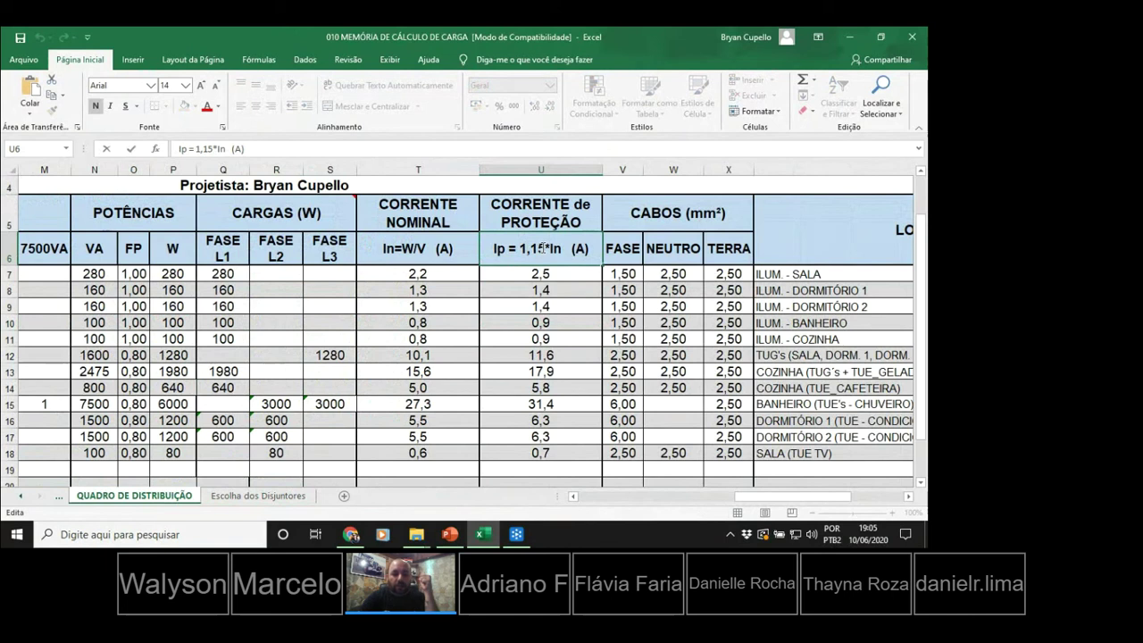
drag(521, 250, 547, 249)
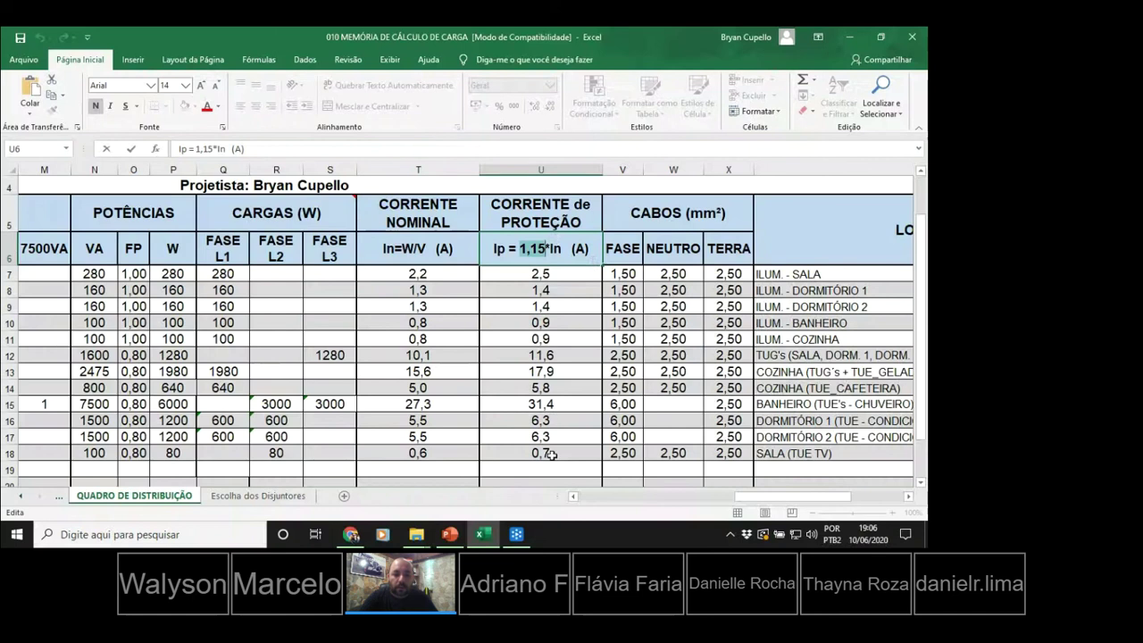
Check the GERAL label and the total power in watts in row 21 of the distribution board.
scroll(551, 455, down, 2)
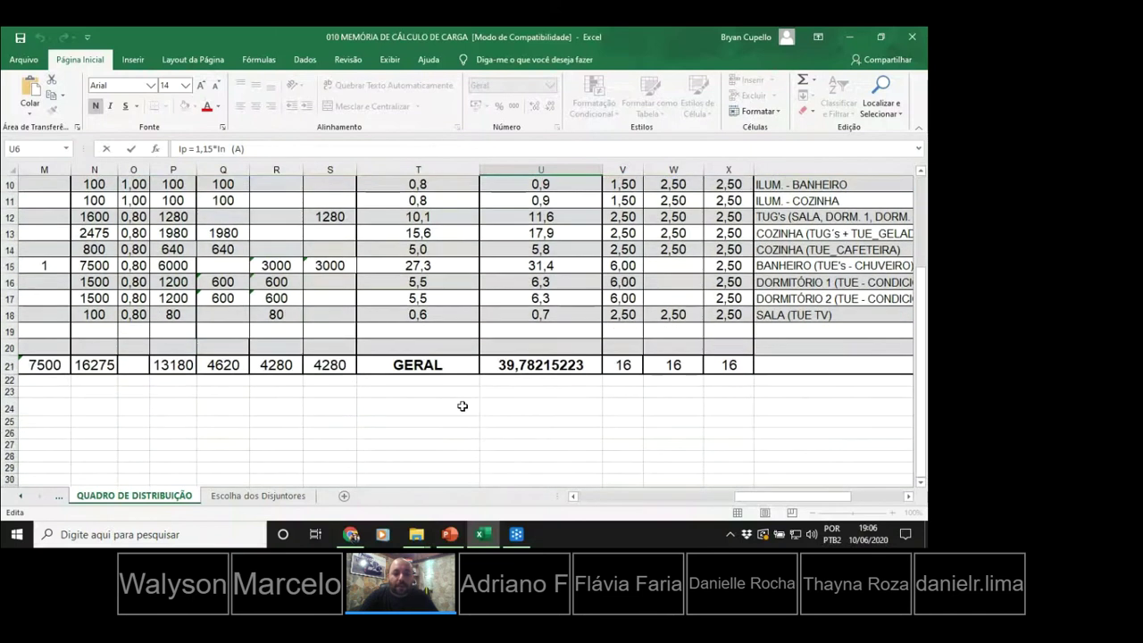
click(409, 370)
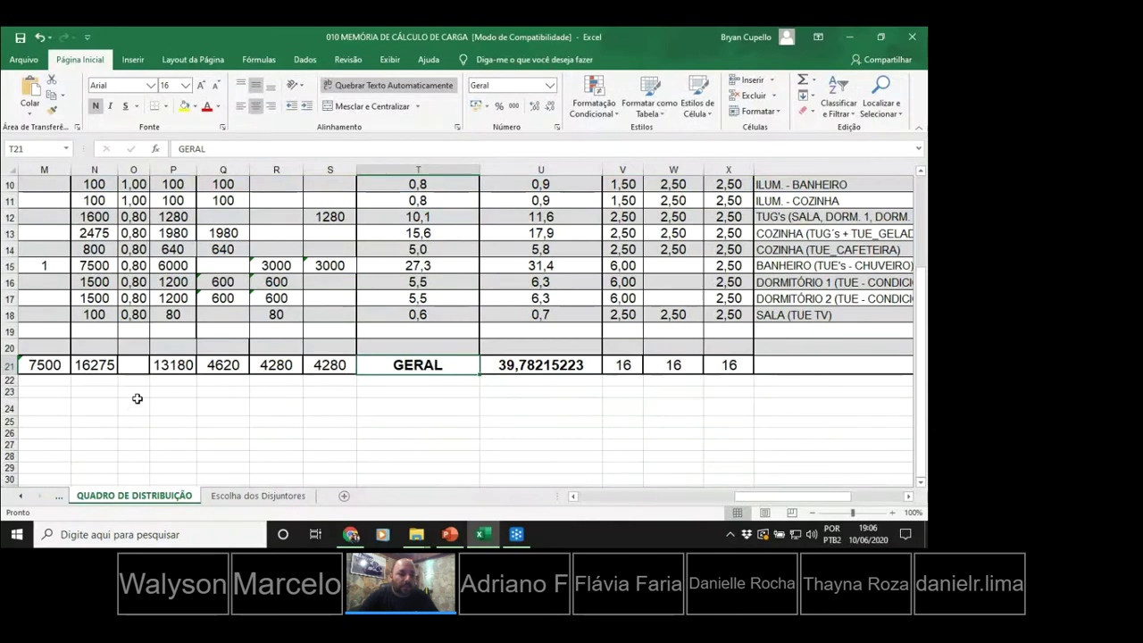
click(164, 367)
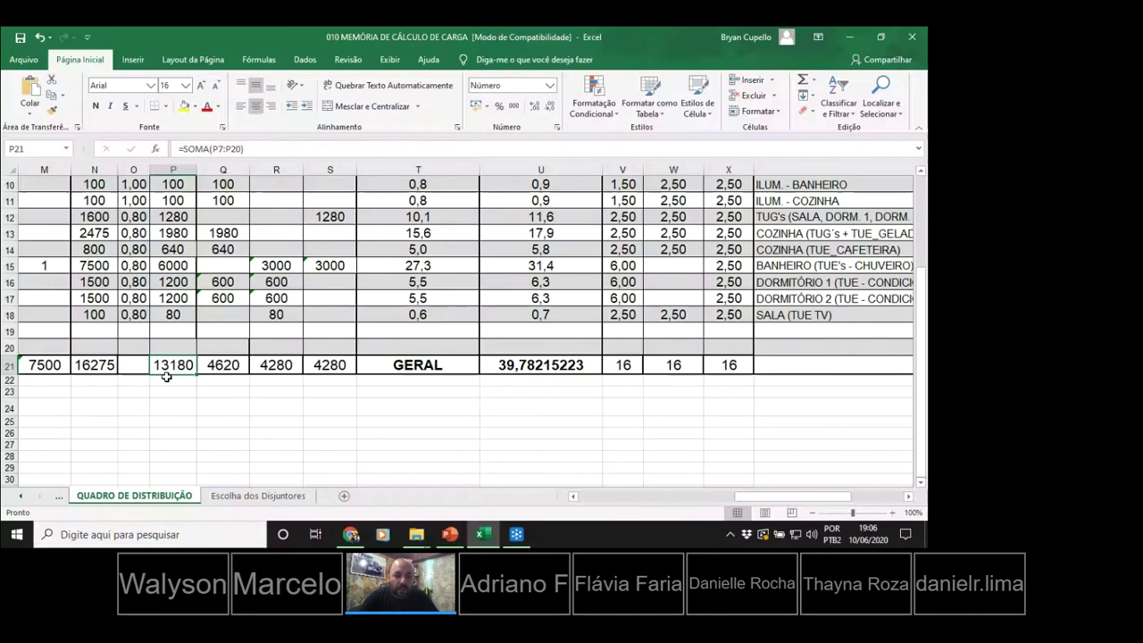
Look at the load table on the PowerPoint slide, then check the board's total VA in N21 of the Excel workbook.
click(449, 534)
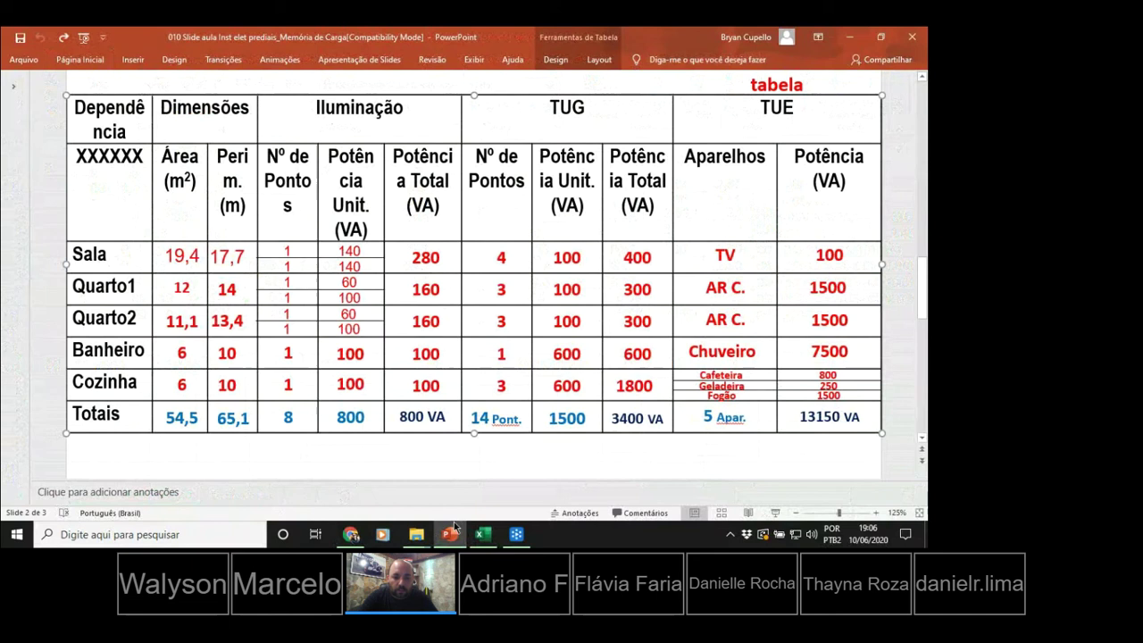
mouse_move(448, 539)
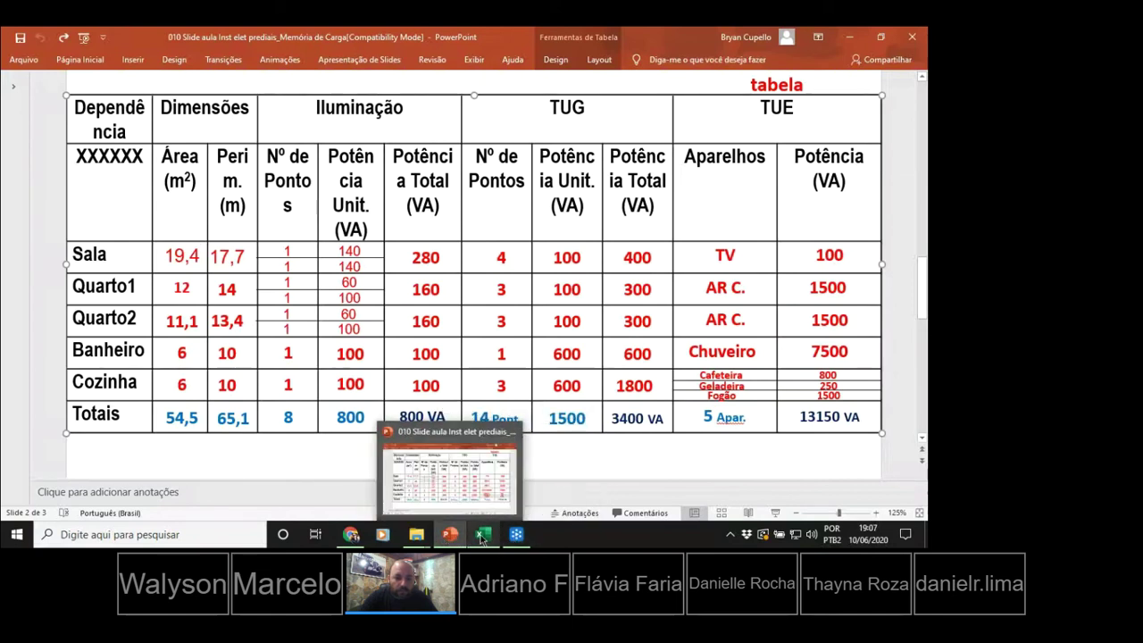
click(482, 534)
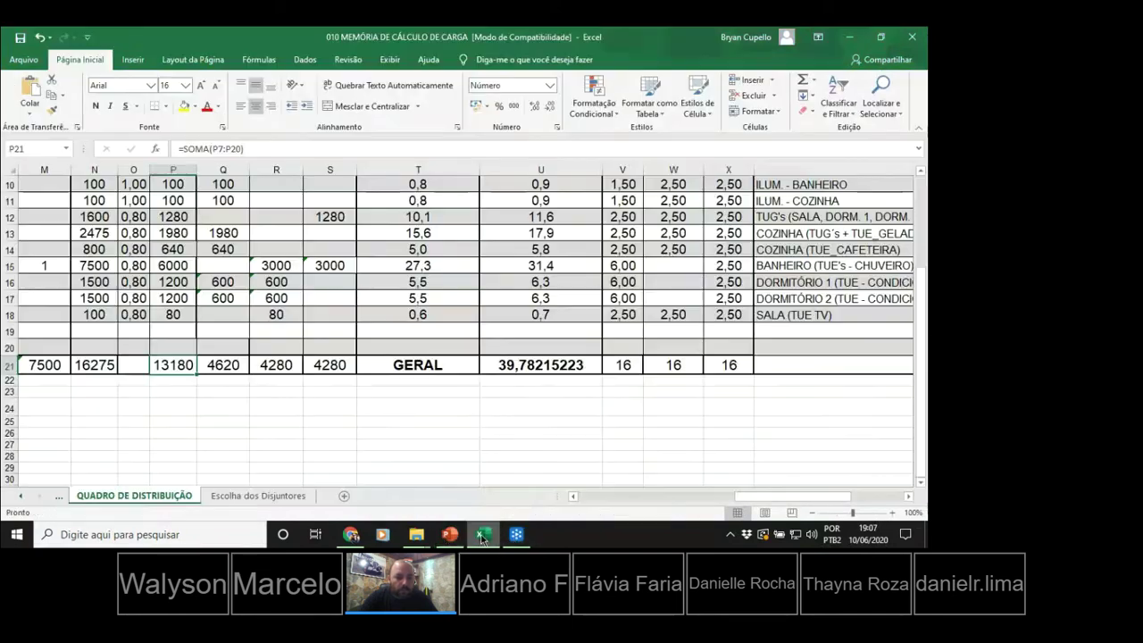
click(83, 364)
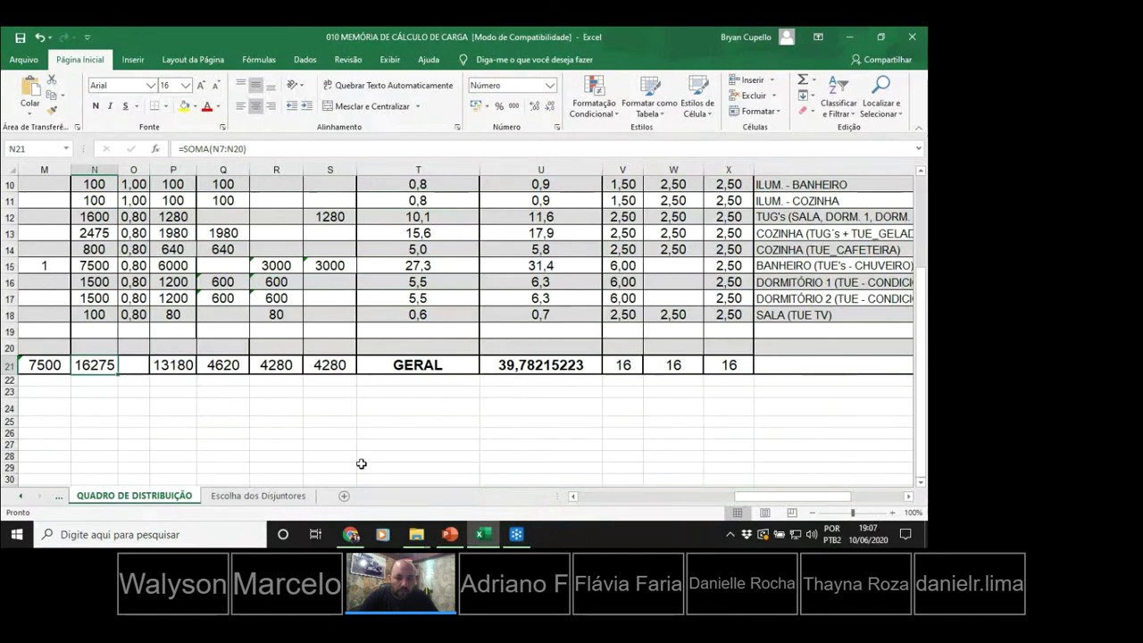
Switch to PowerPoint and highlight the TUE power total and the TUG unit power total in the slide's table.
click(449, 534)
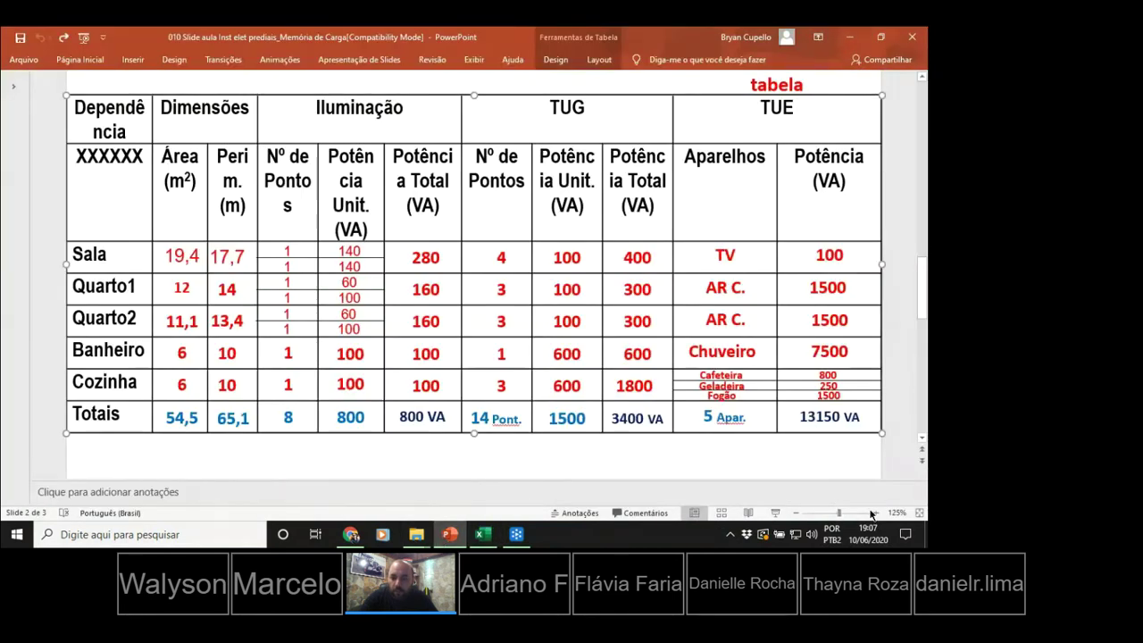
click(801, 418)
drag(801, 418, 843, 413)
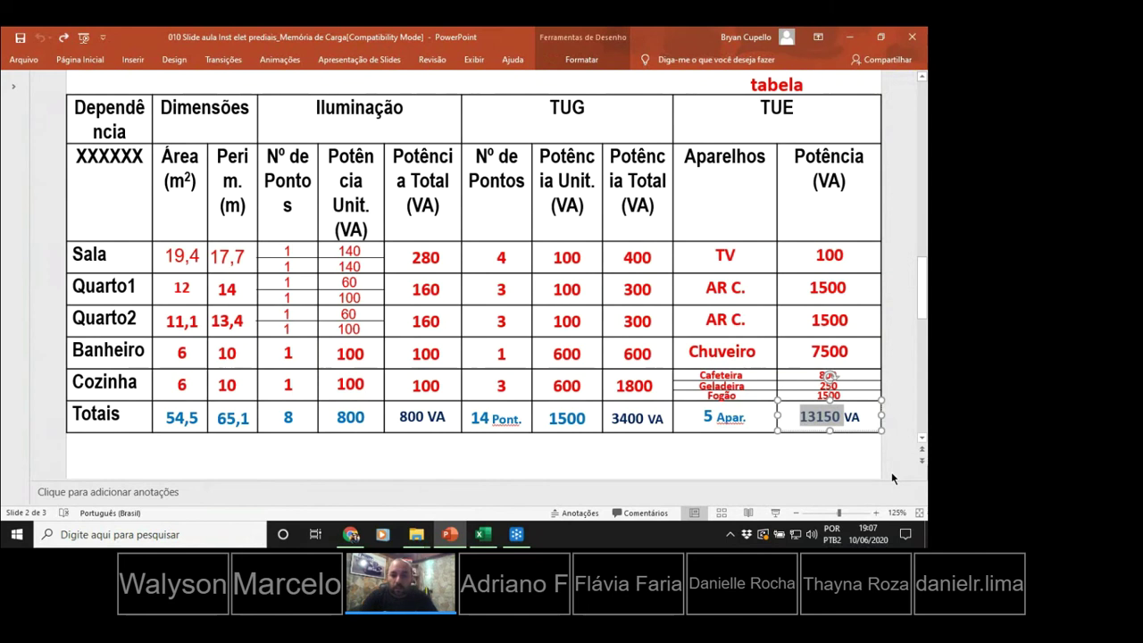
double_click(581, 417)
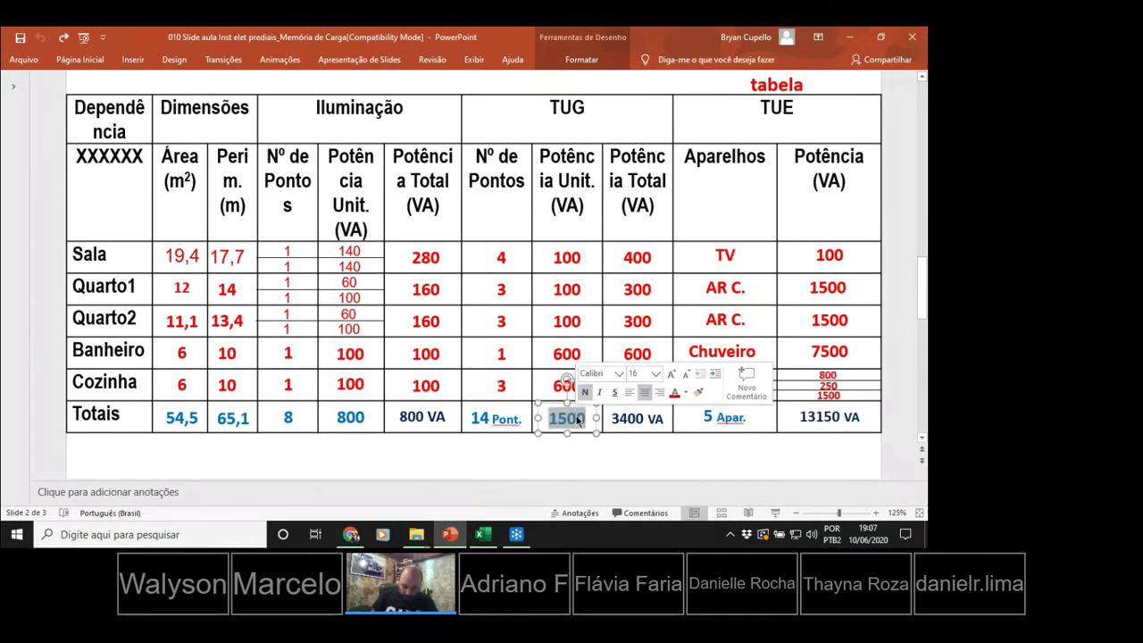
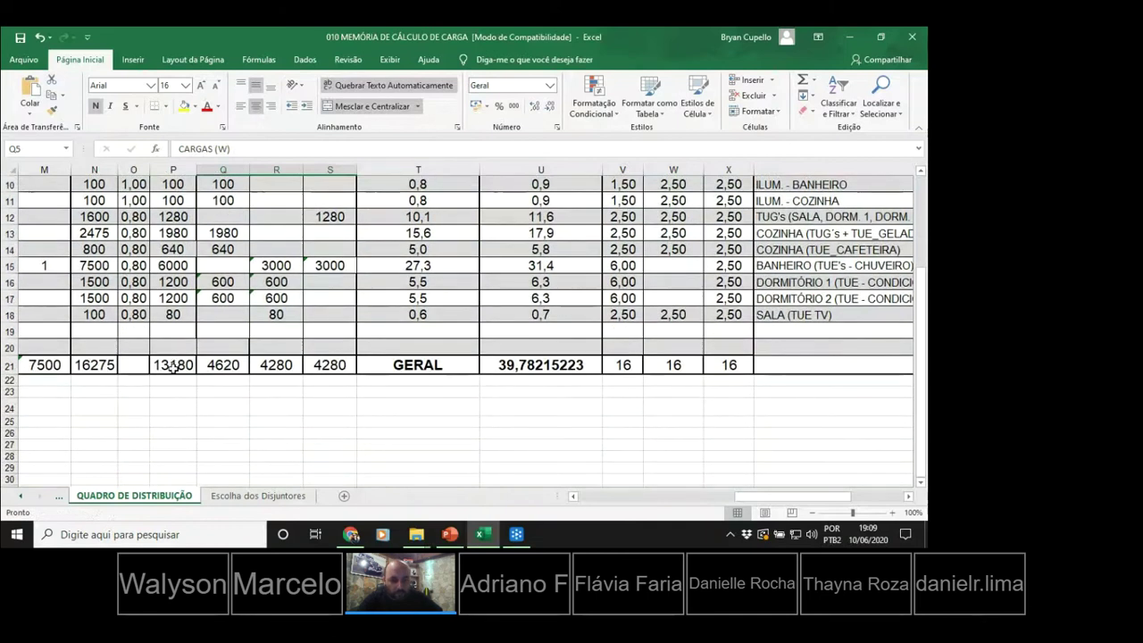
Examine the general protection current formula in U21 of the distribution board and its reference to the total power in P21.
click(172, 366)
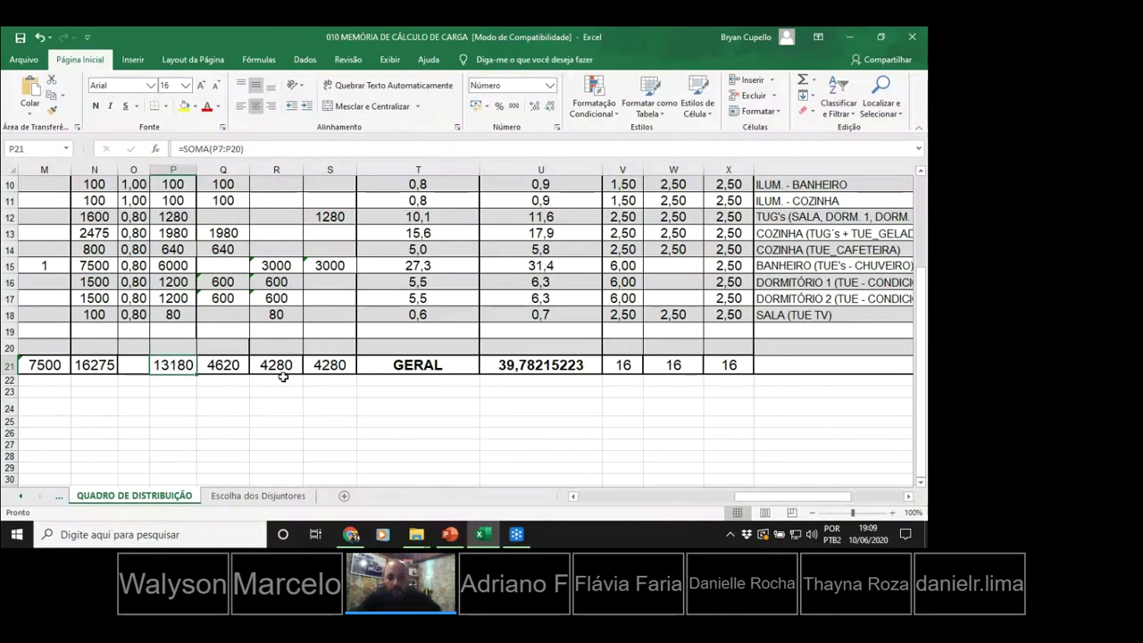
double_click(511, 368)
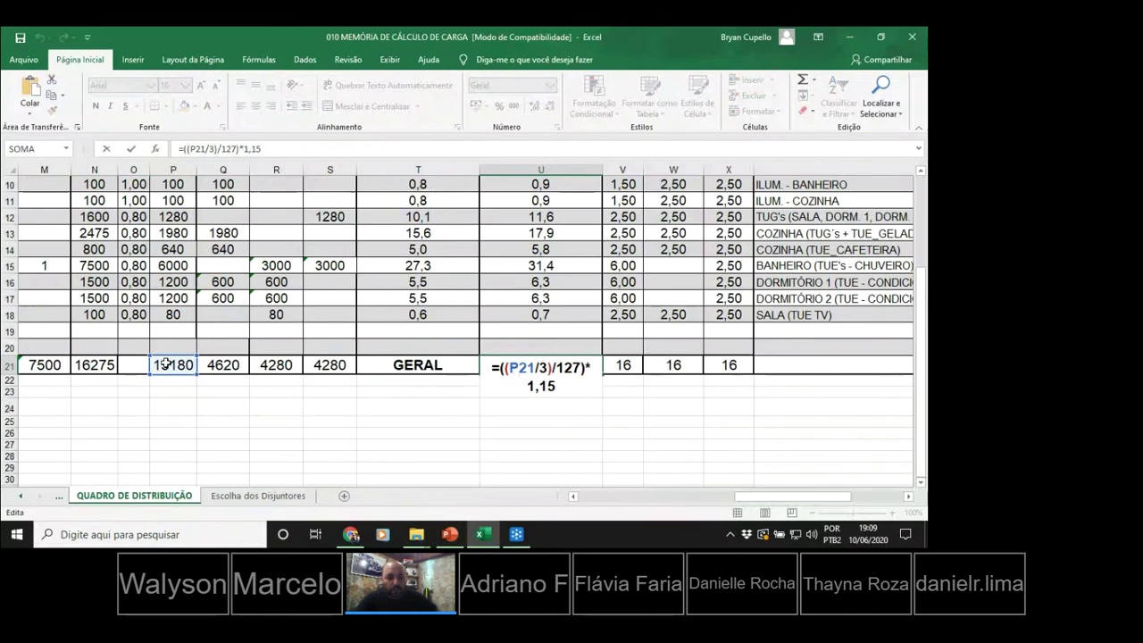
scroll(160, 369, up, 2)
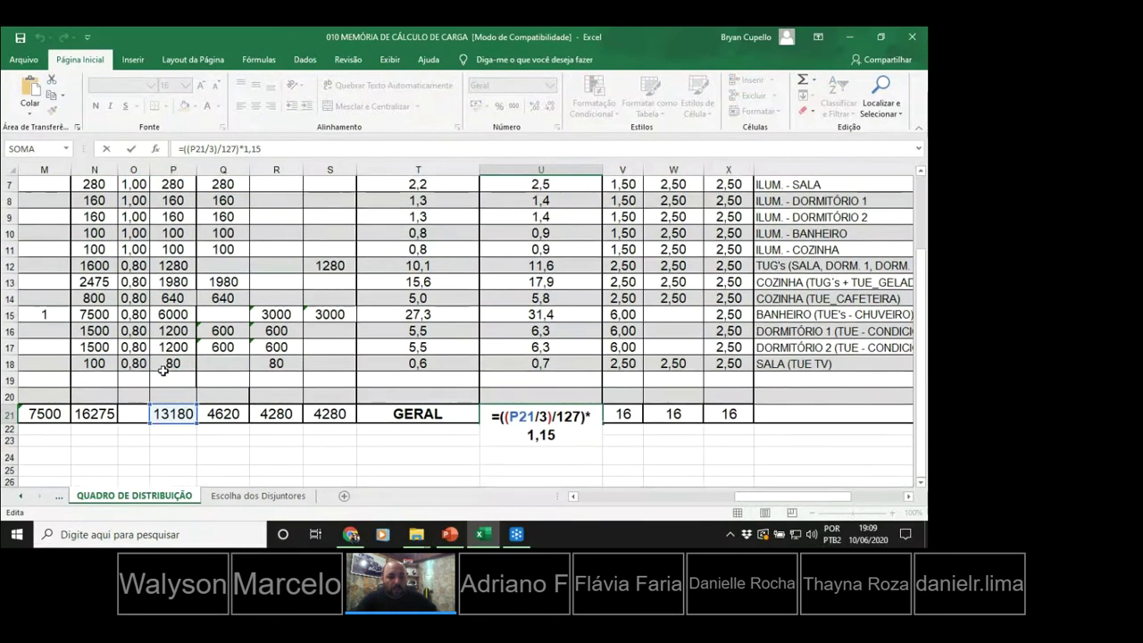
scroll(165, 369, down, 1)
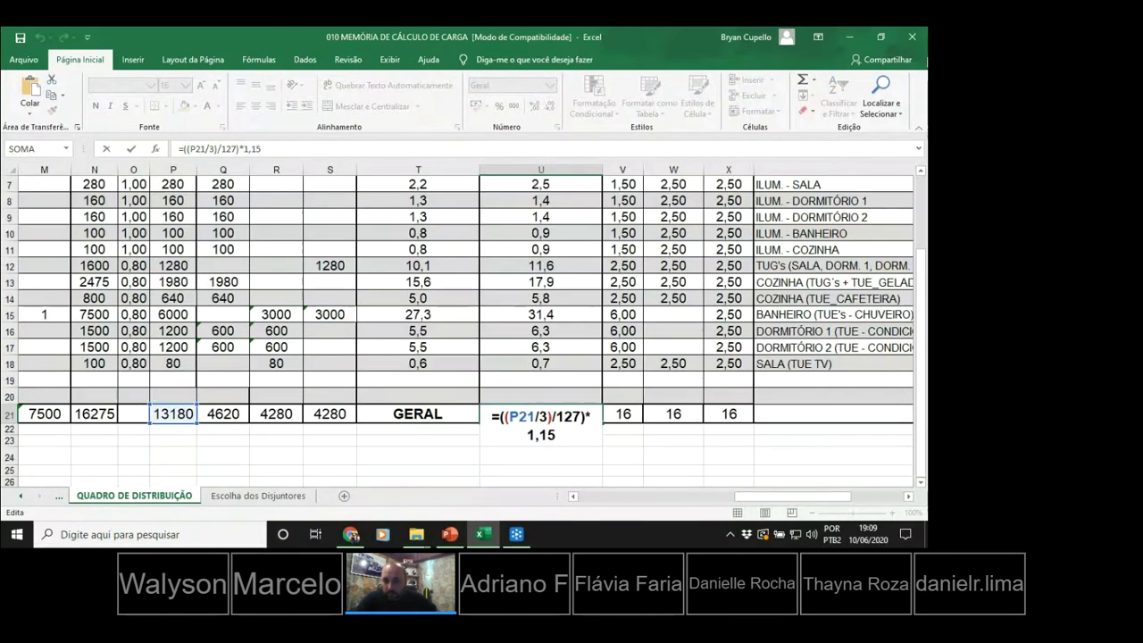
scroll(176, 391, up, 2)
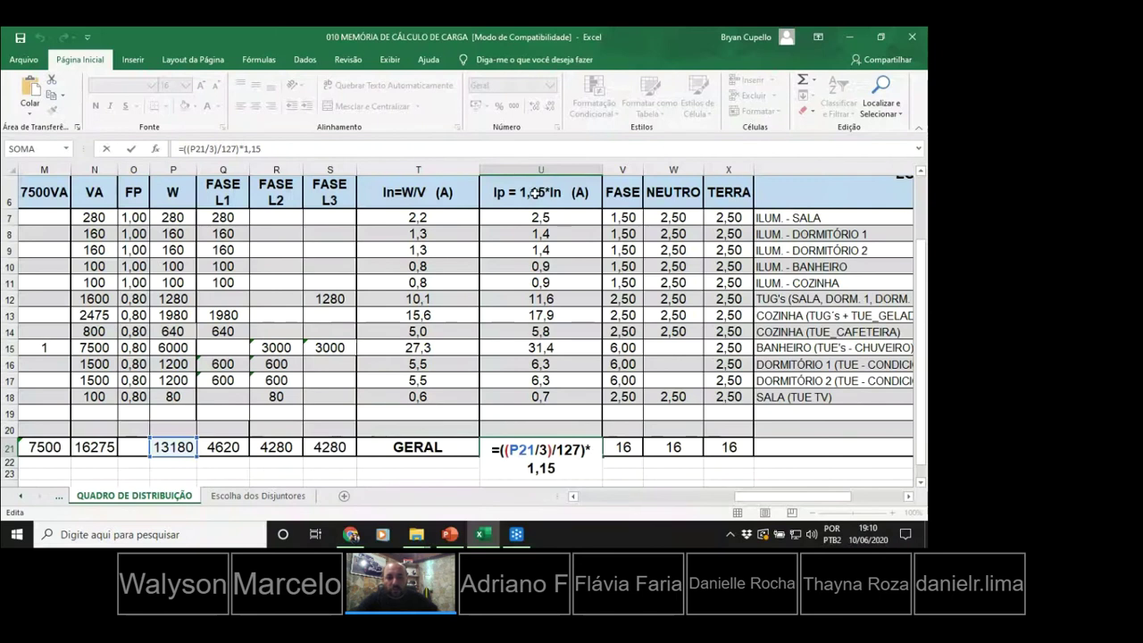
key(Return)
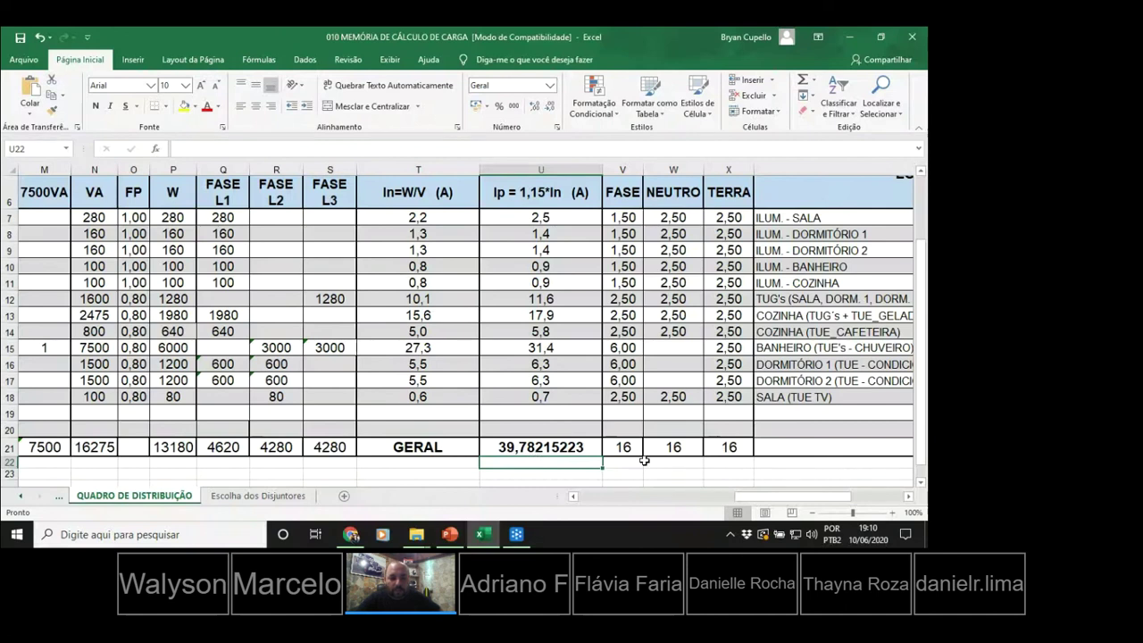
scroll(644, 460, down, 1)
scroll(517, 496, up, 1)
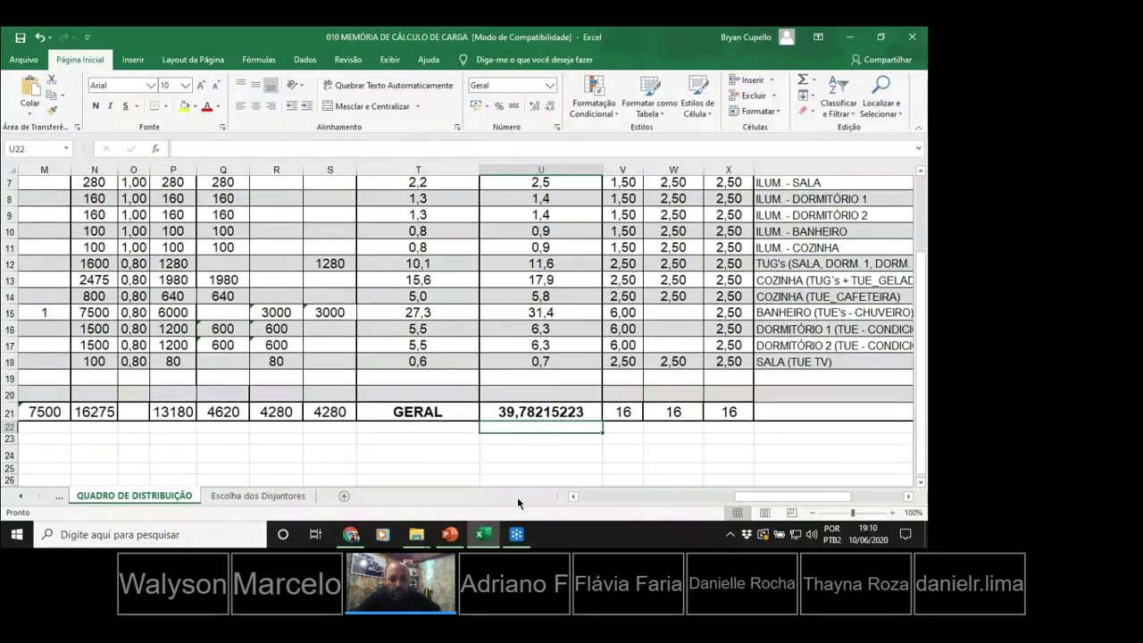
scroll(517, 498, up, 1)
scroll(509, 503, down, 1)
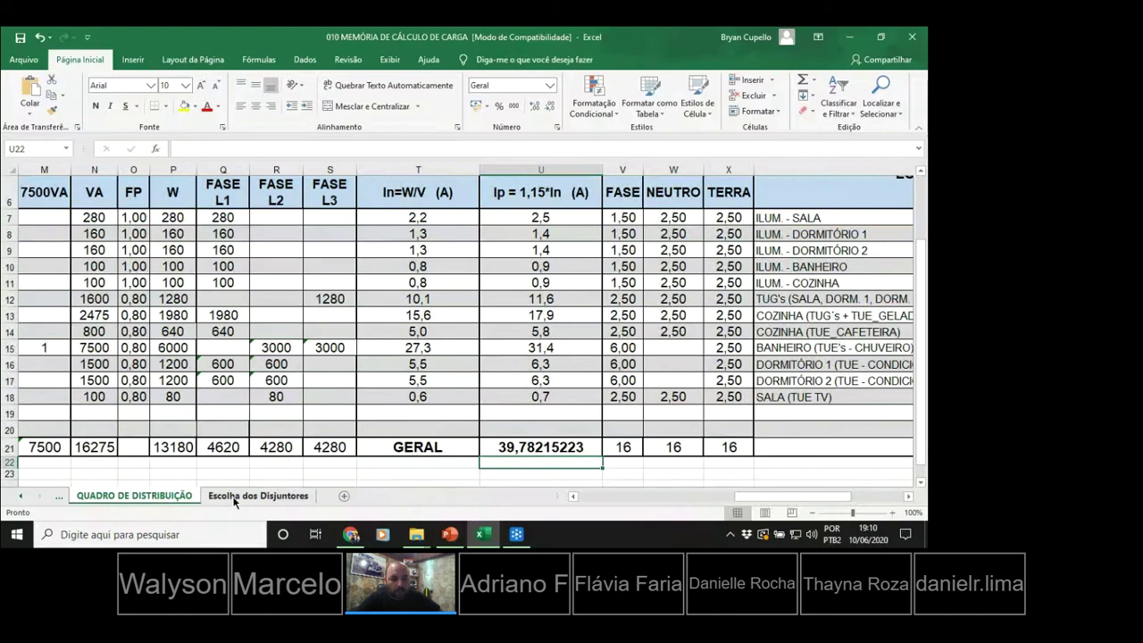
Move the Disjuntores Comerciais table on the Escolha dos Disjuntores sheet, A14 to C31, two rows down to start at A16.
click(228, 491)
click(69, 434)
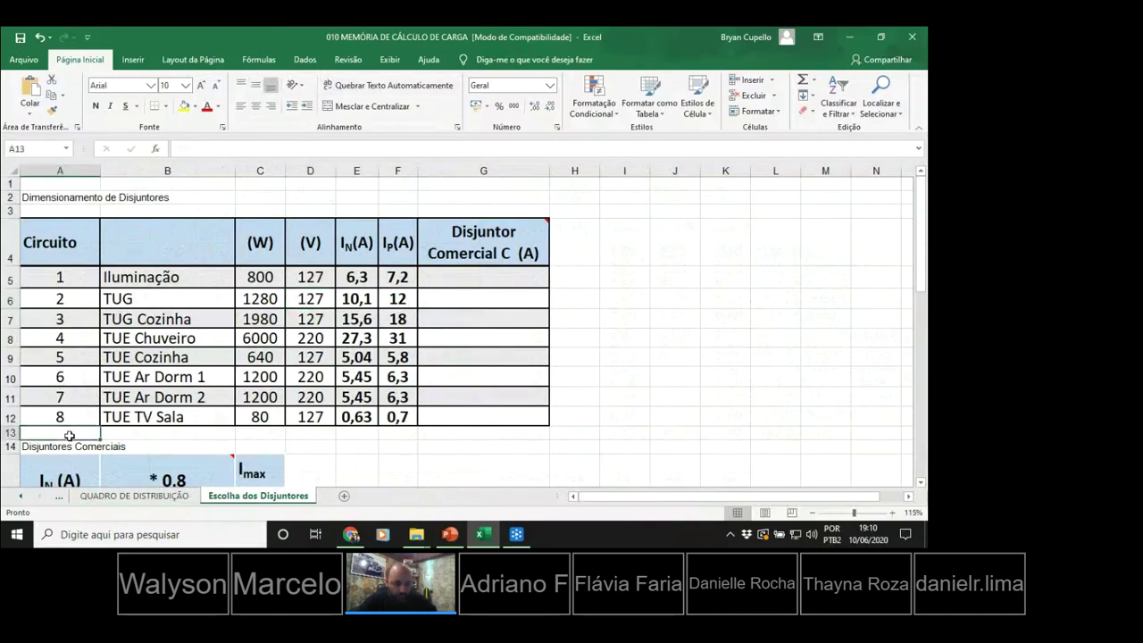
scroll(69, 435, down, 3)
scroll(69, 435, down, 3)
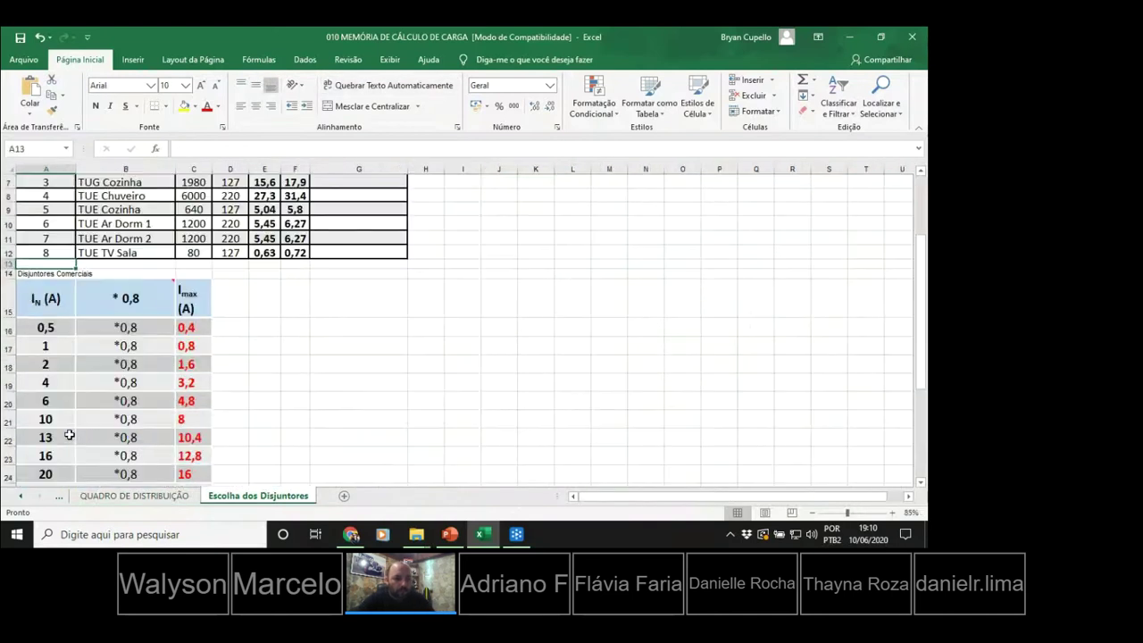
scroll(69, 435, down, 1)
click(39, 282)
drag(40, 283, 174, 393)
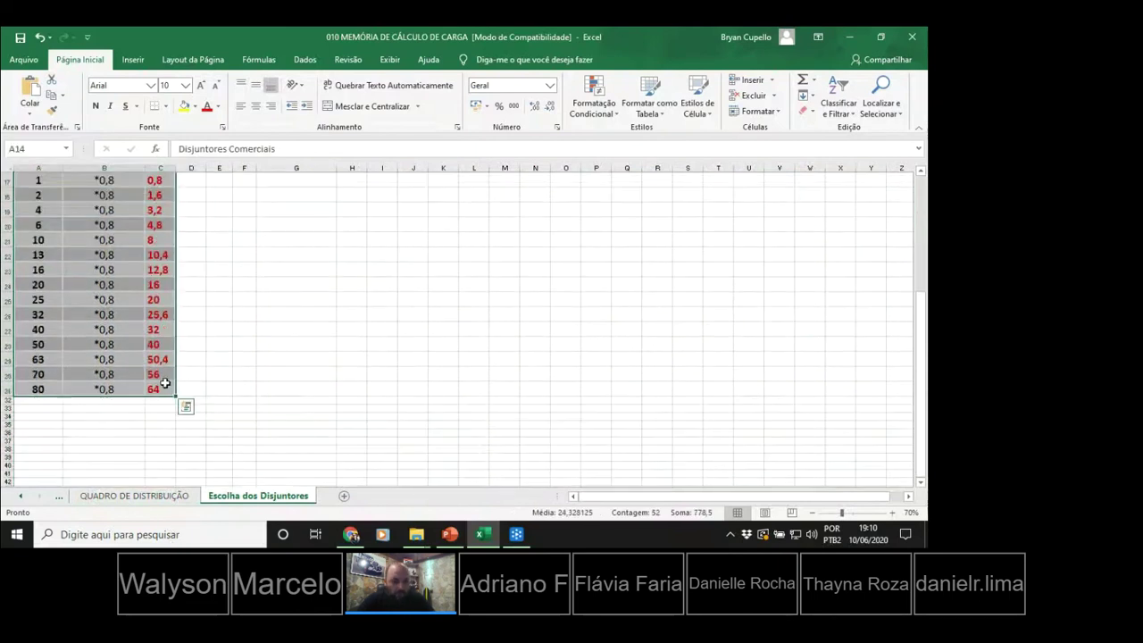
key(ctrl+c)
scroll(164, 383, up, 5)
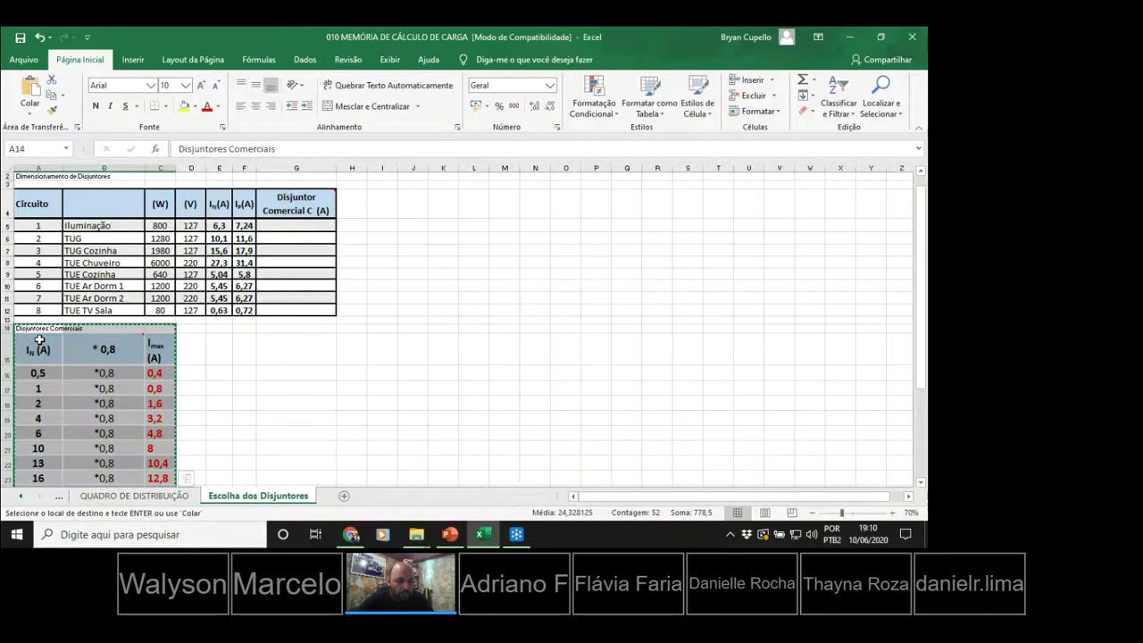
click(37, 372)
key(Escape)
key(ctrl+shift+Down)
key(ctrl+shift+Right)
key(ctrl+v)
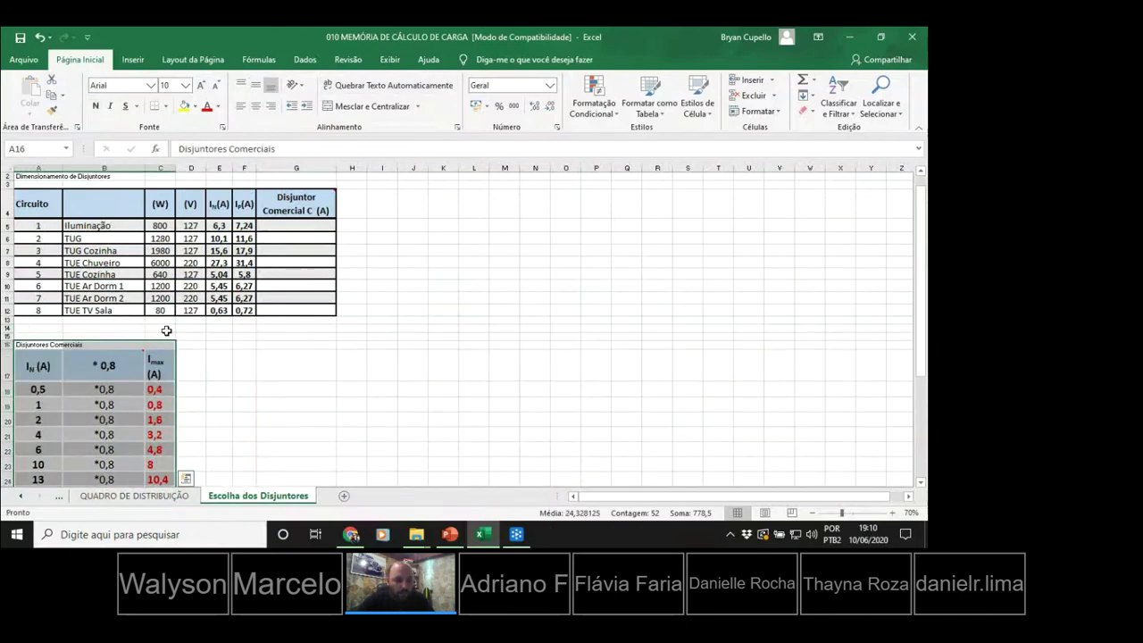
click(96, 319)
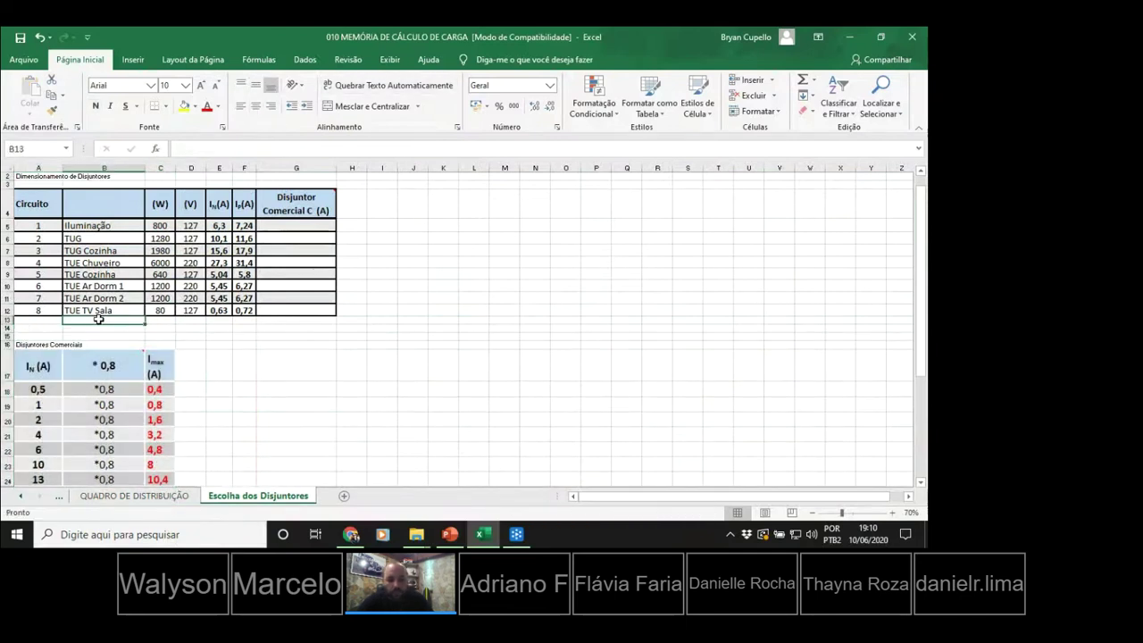
Add a GERAL row below TUE TV Sala by labelling B13 and filling C12:G12 down to row 13 only.
text(GERAL)
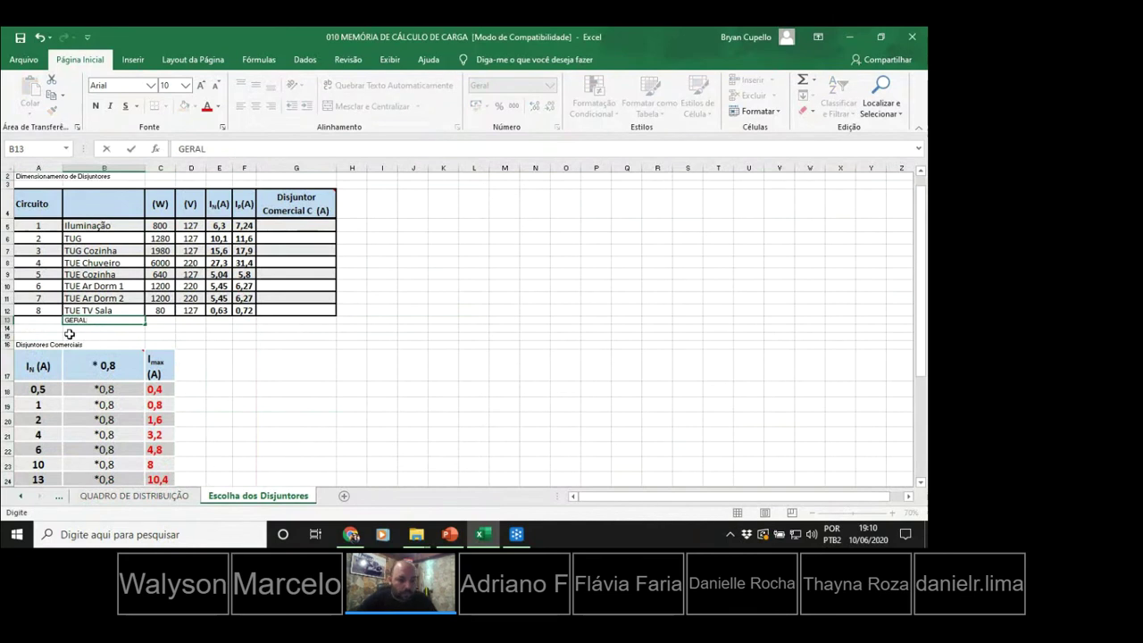
click(172, 329)
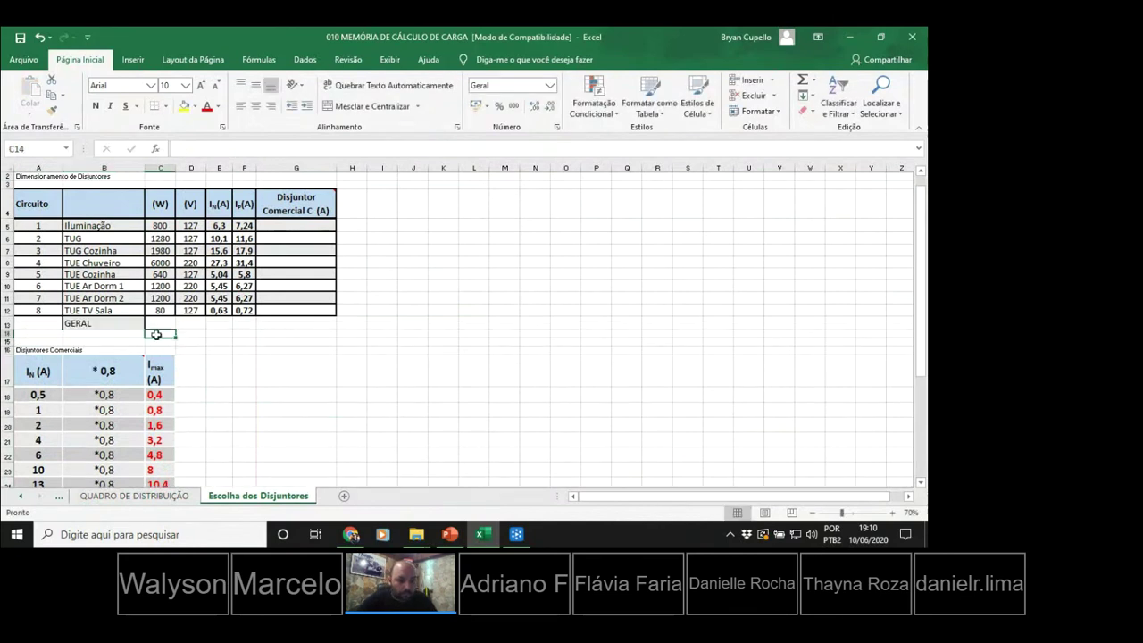
click(149, 323)
drag(144, 311, 341, 343)
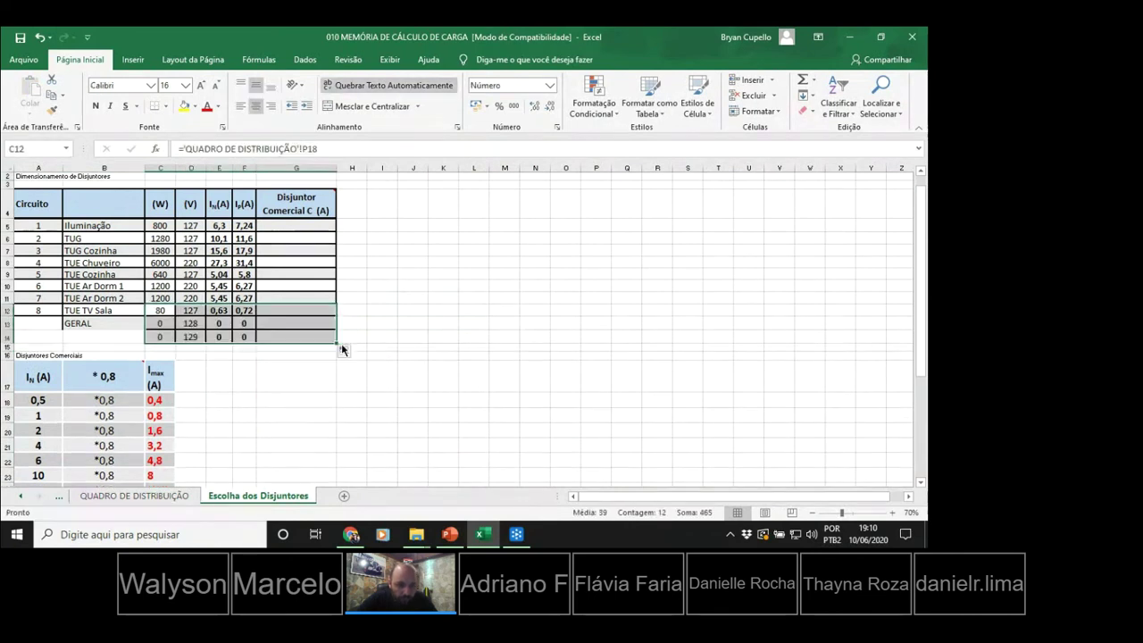
key(ctrl+z)
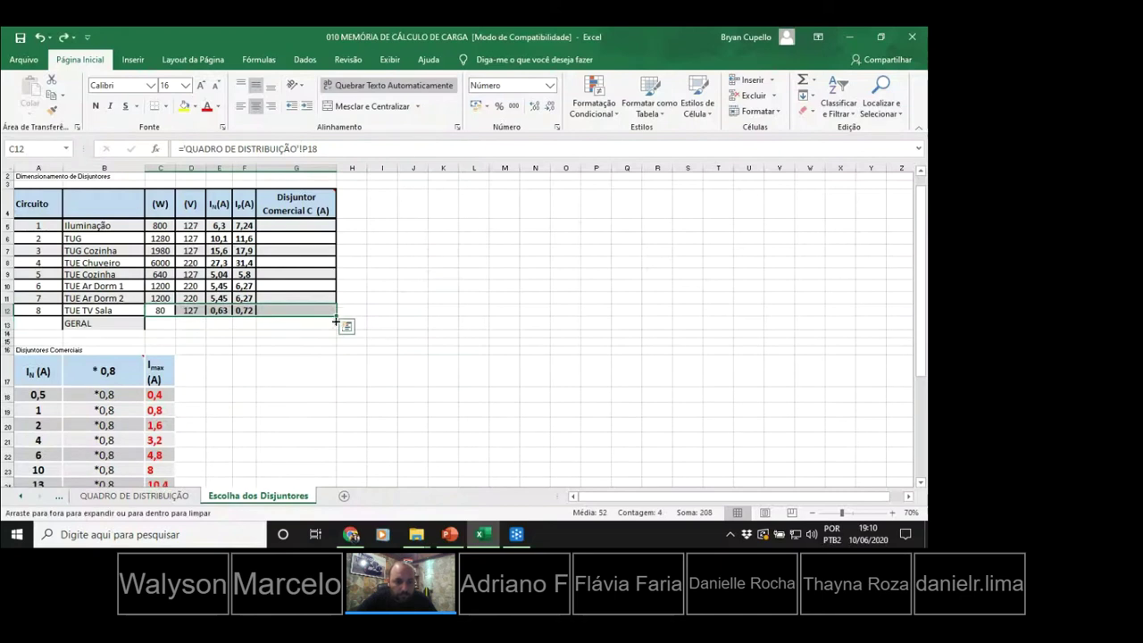
drag(336, 318, 336, 328)
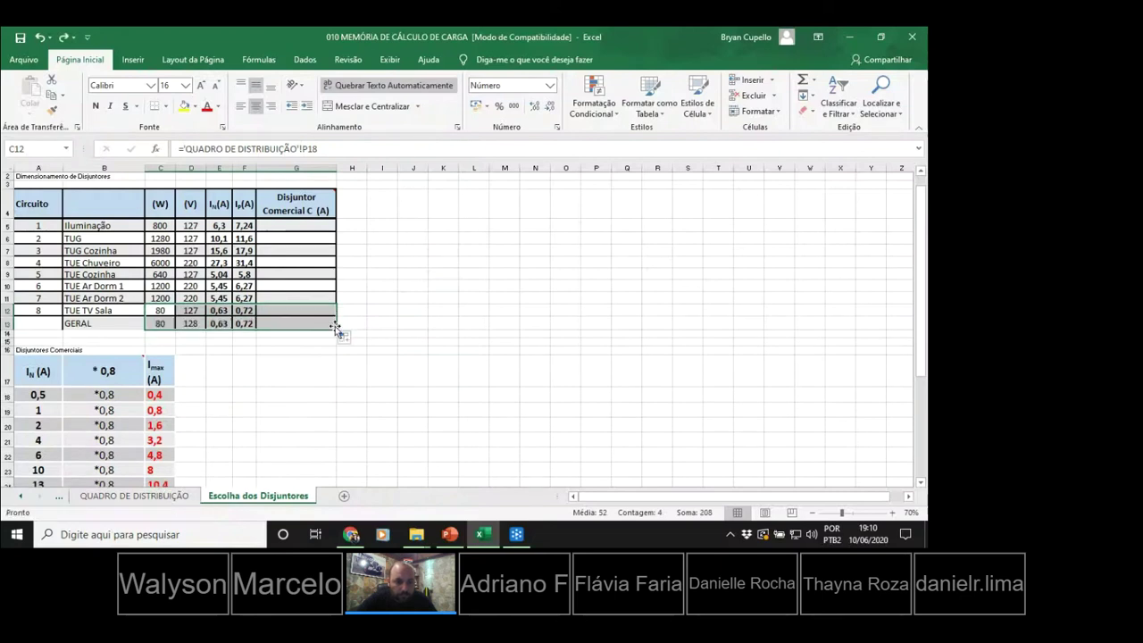
click(241, 359)
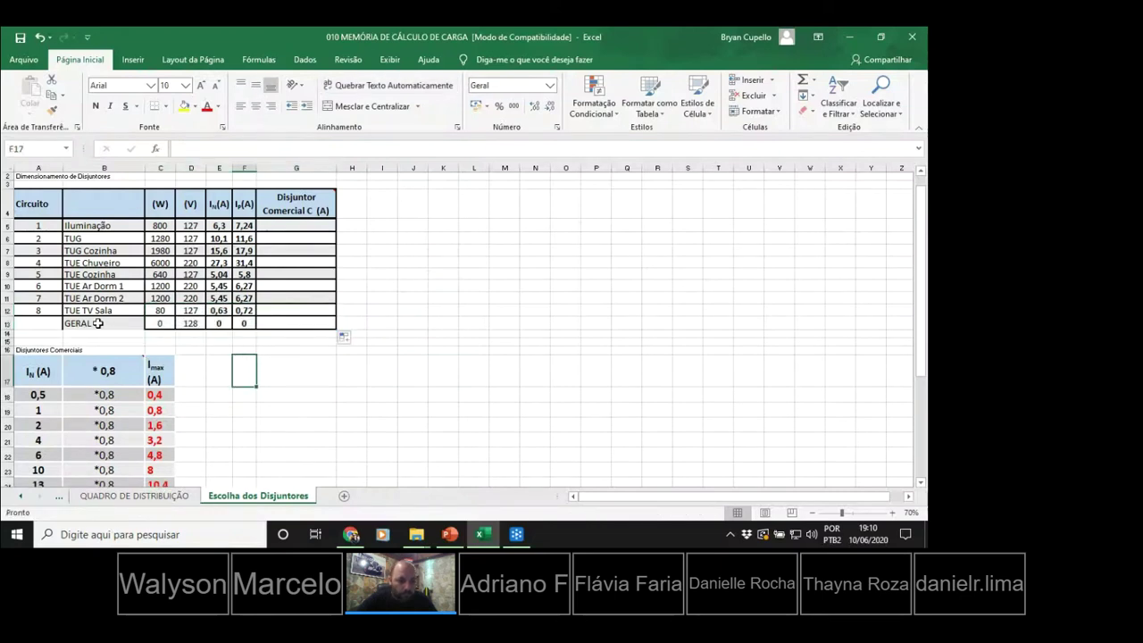
Set the GERAL row's voltage in D13 to 127.
click(193, 324)
double_click(193, 323)
key(BackSpace)
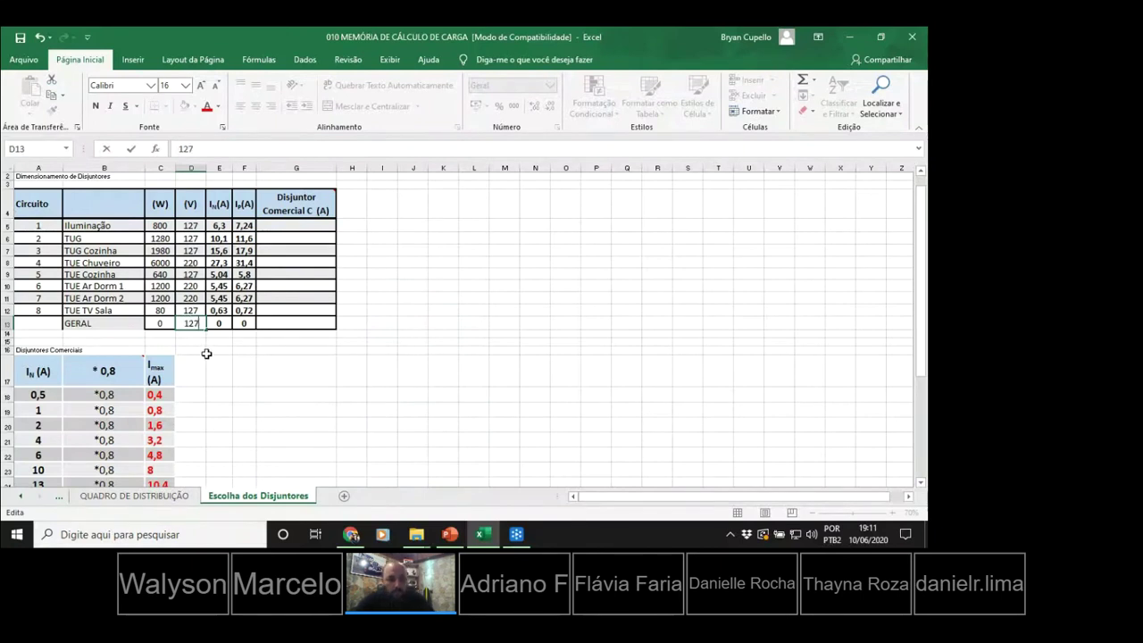
click(223, 349)
Link the GERAL power in C13 to the total watts in P21 of the QUADRO DE DISTRIBUIÇÃO sheet.
double_click(172, 325)
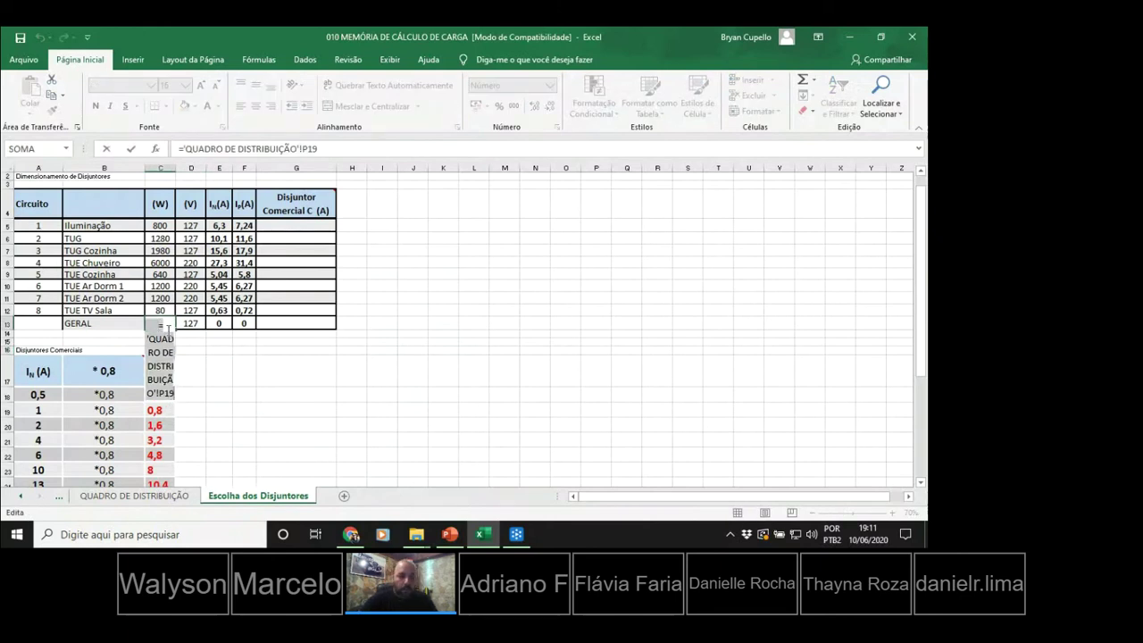
key(Escape)
text(=)
click(168, 495)
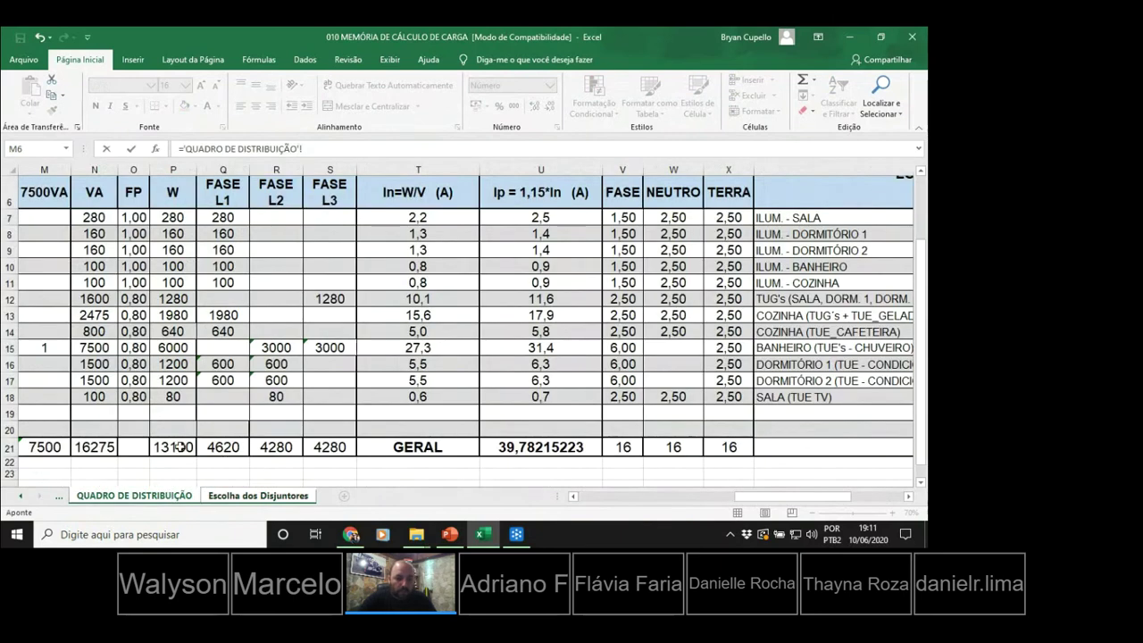
click(179, 447)
key(Return)
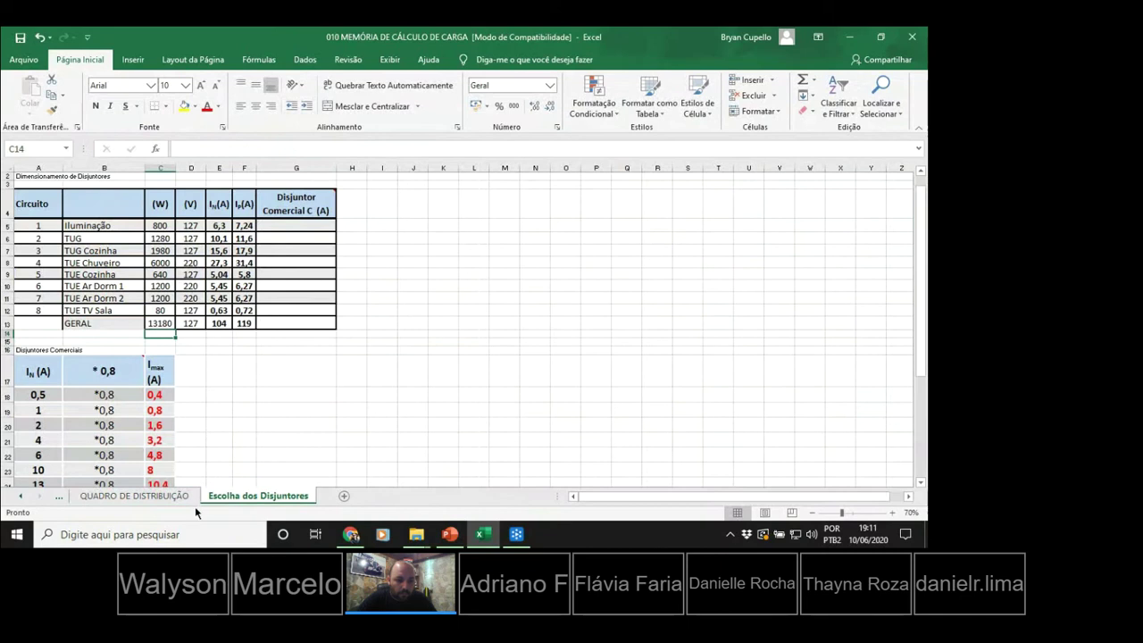
Check the general current on the distribution board, then inspect the GERAL row's current formulas in F13 and E13.
click(161, 496)
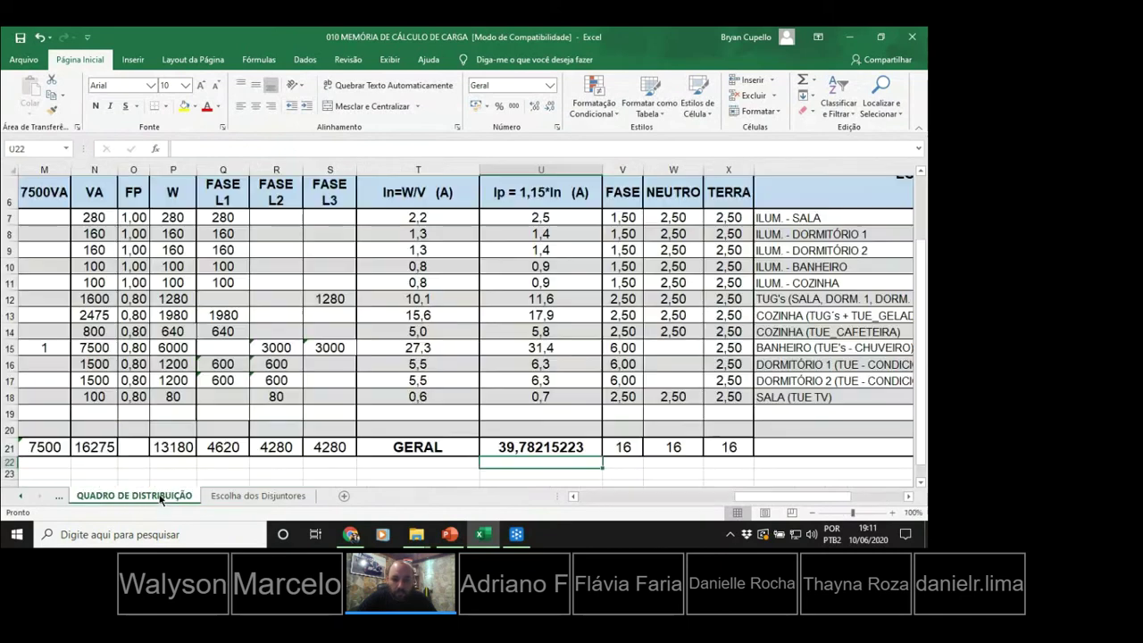
click(264, 497)
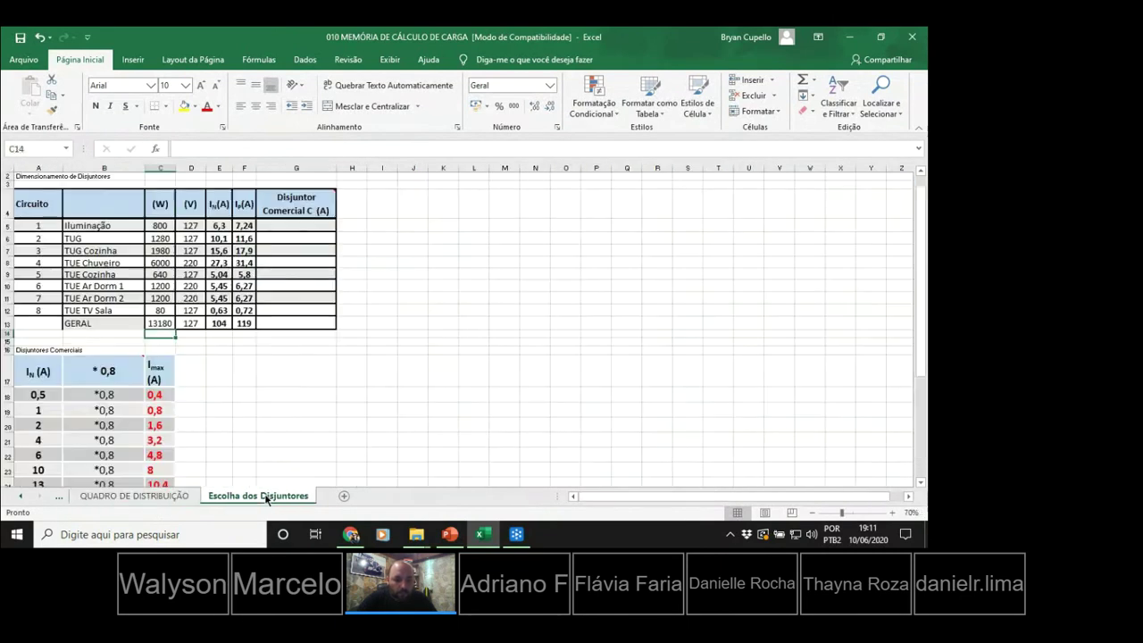
double_click(244, 324)
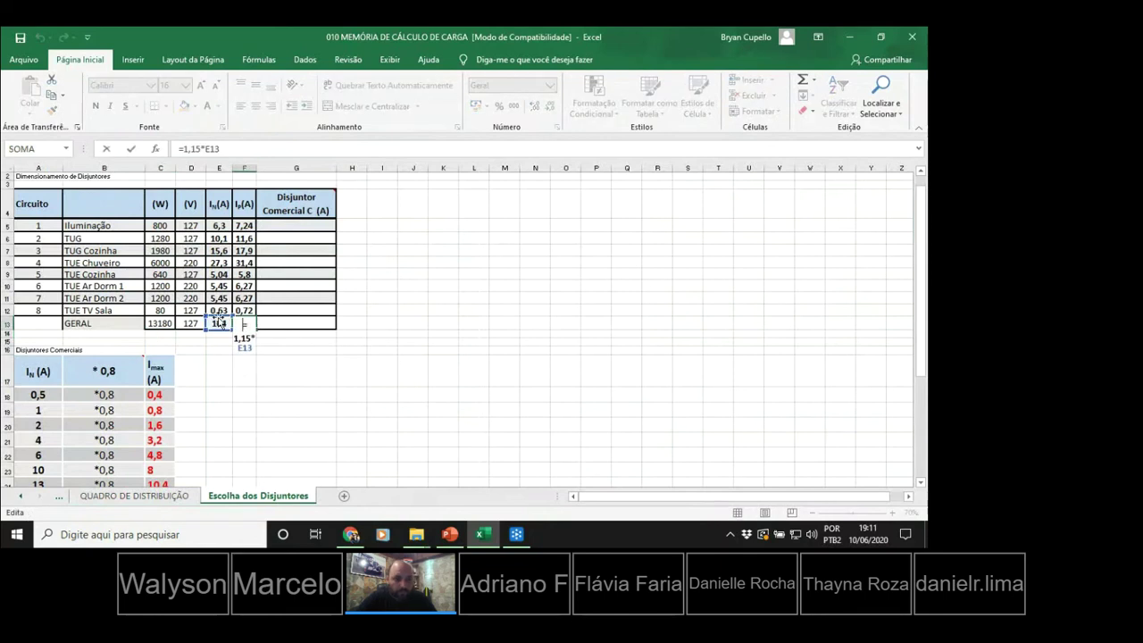
click(219, 323)
double_click(219, 323)
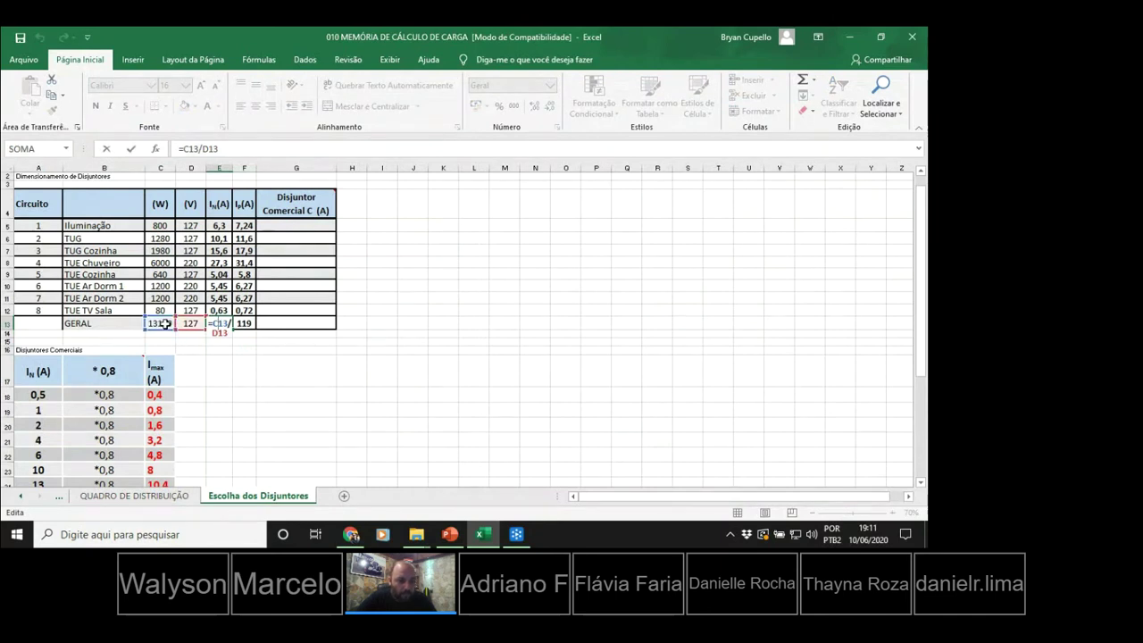
key(ctrl+Return)
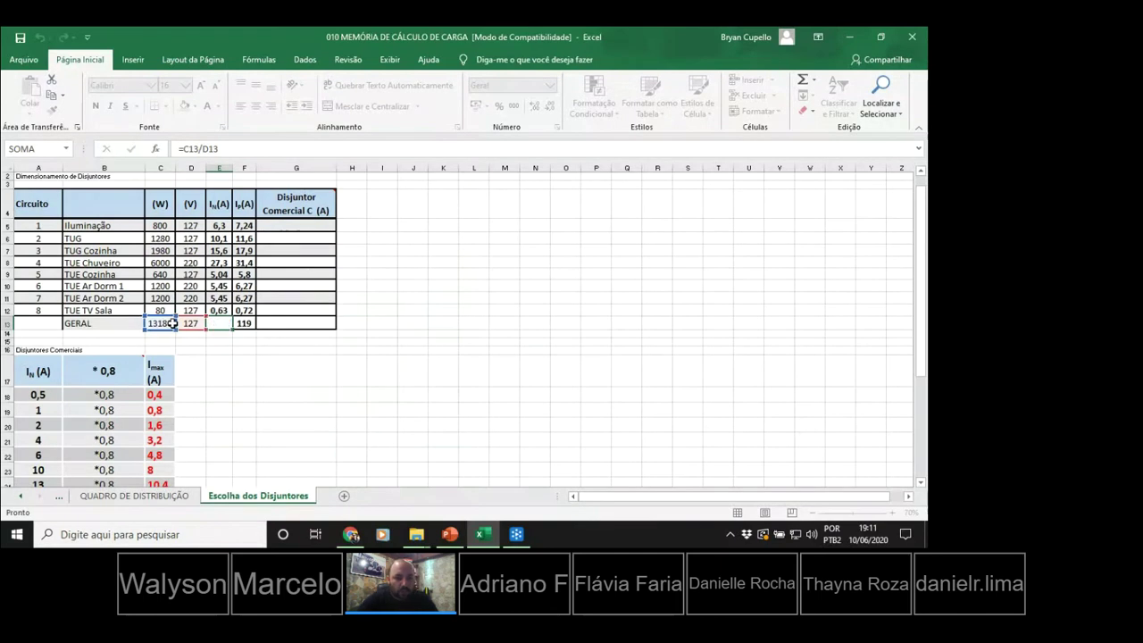
Divide the GERAL power in C13 by 3, making the formula ='QUADRO DE DISTRIBUIÇÃO'!P21/3.
click(168, 323)
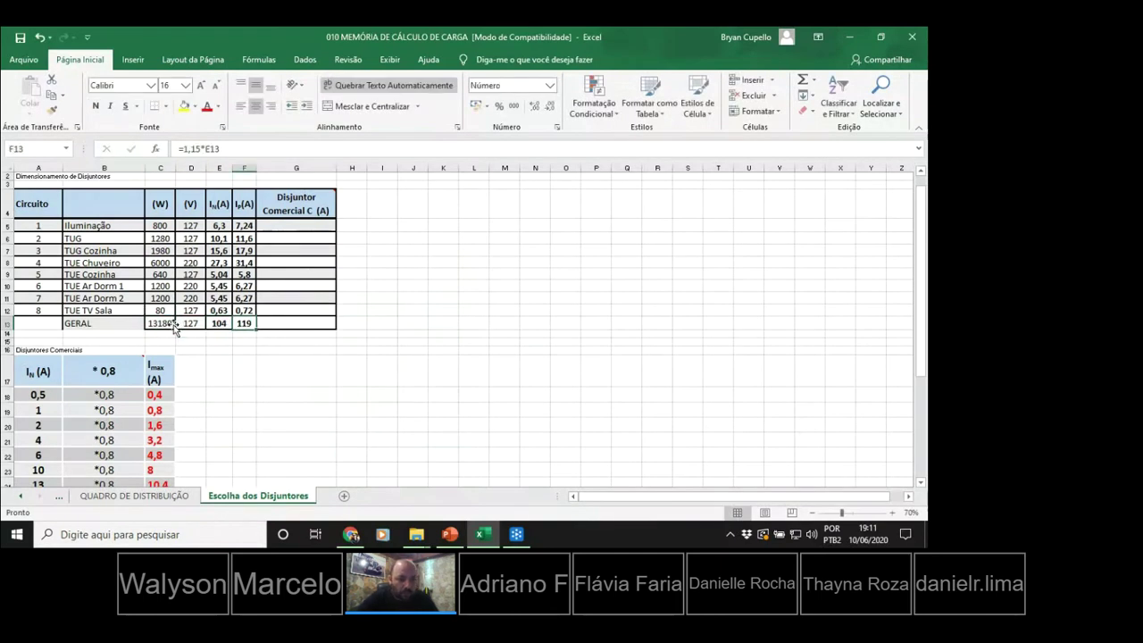
double_click(166, 324)
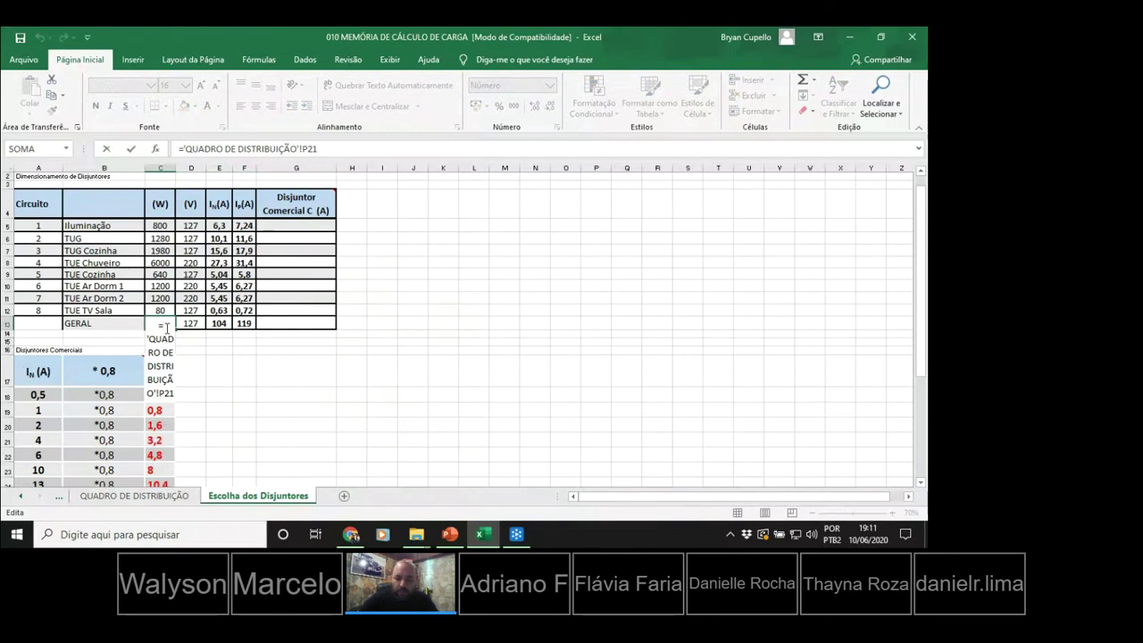
text(/3)
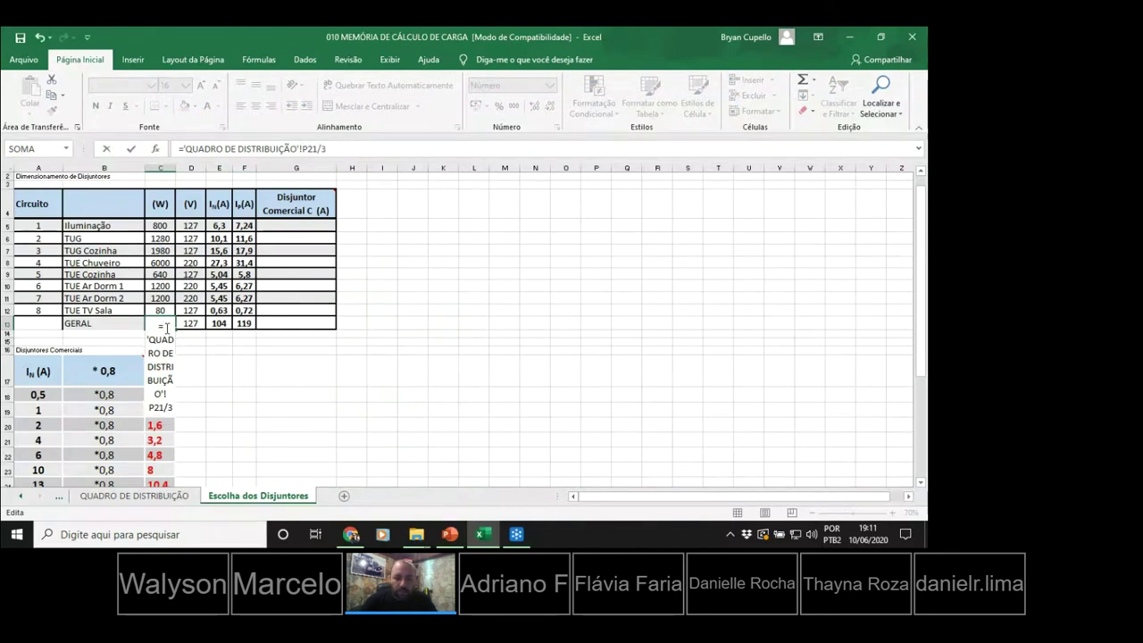
key(Return)
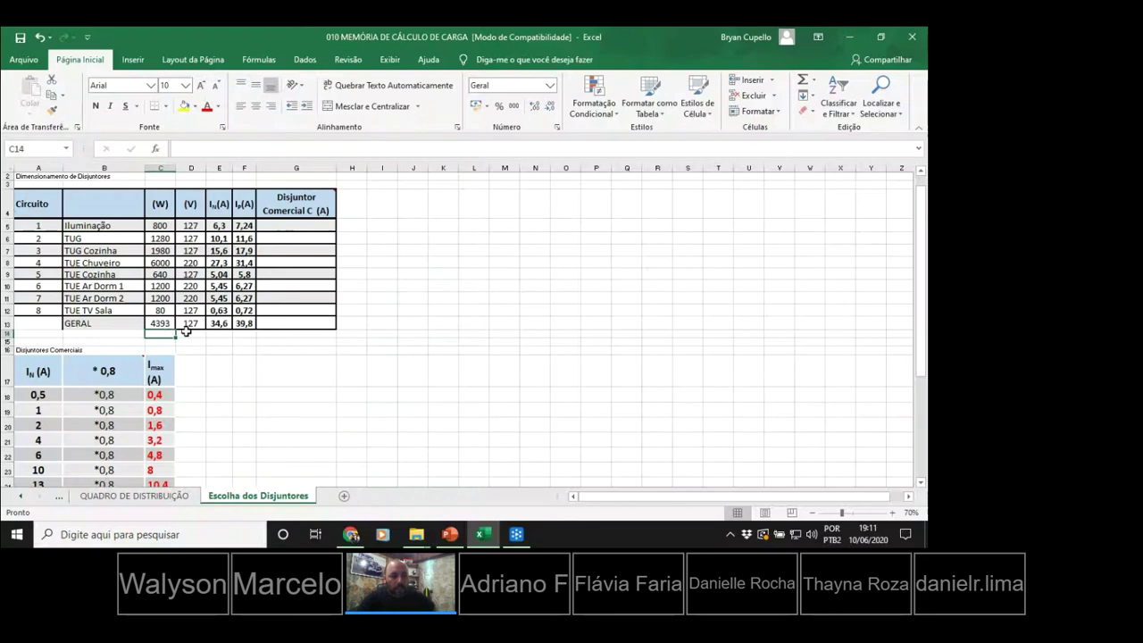
Widen column F slightly so the protection currents show more decimal places.
scroll(194, 335, up, 2)
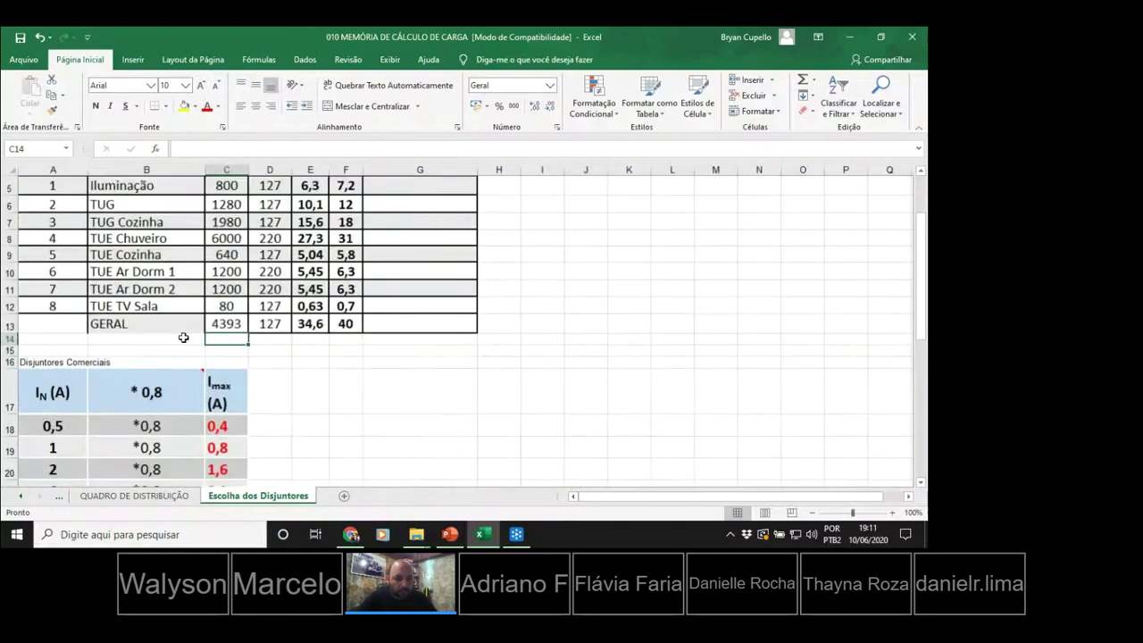
click(182, 329)
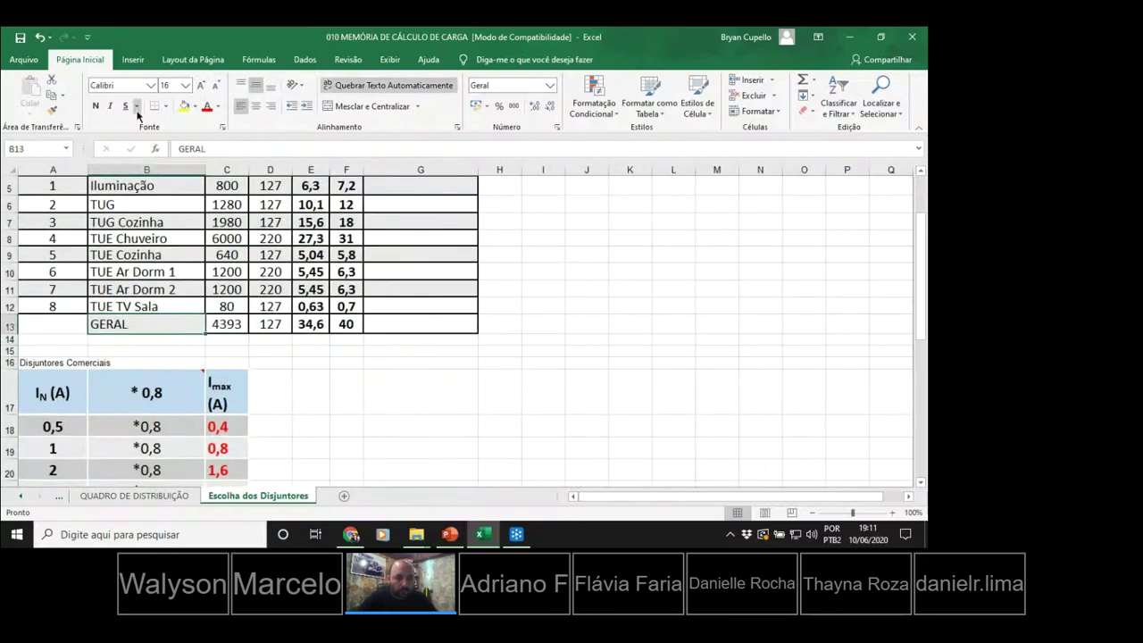
click(354, 373)
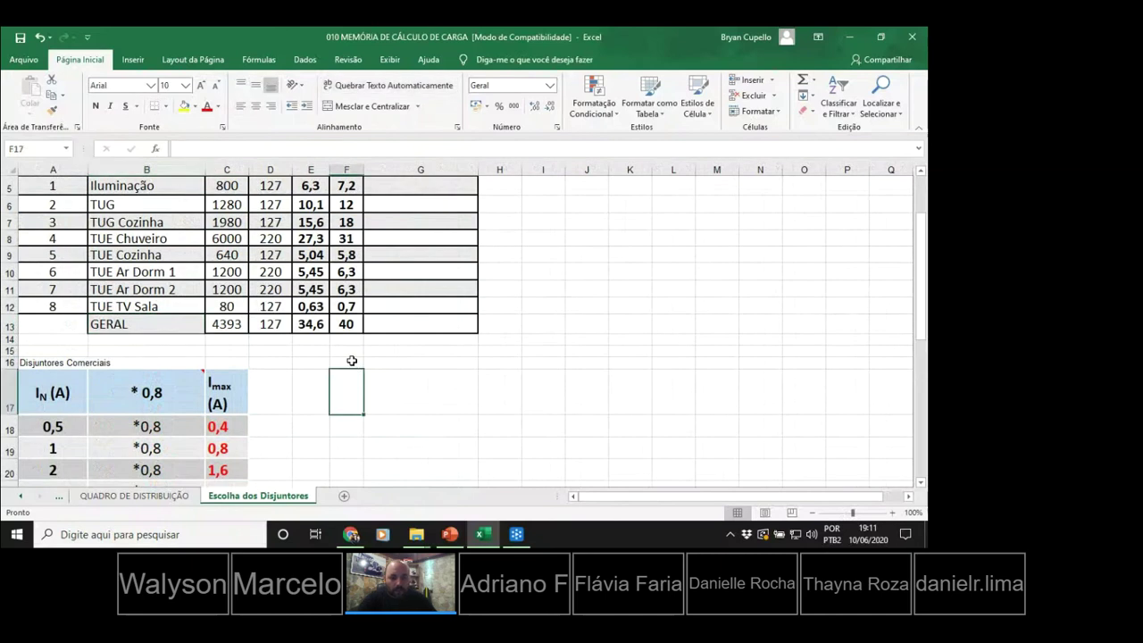
scroll(447, 365, down, 1)
scroll(269, 438, up, 2)
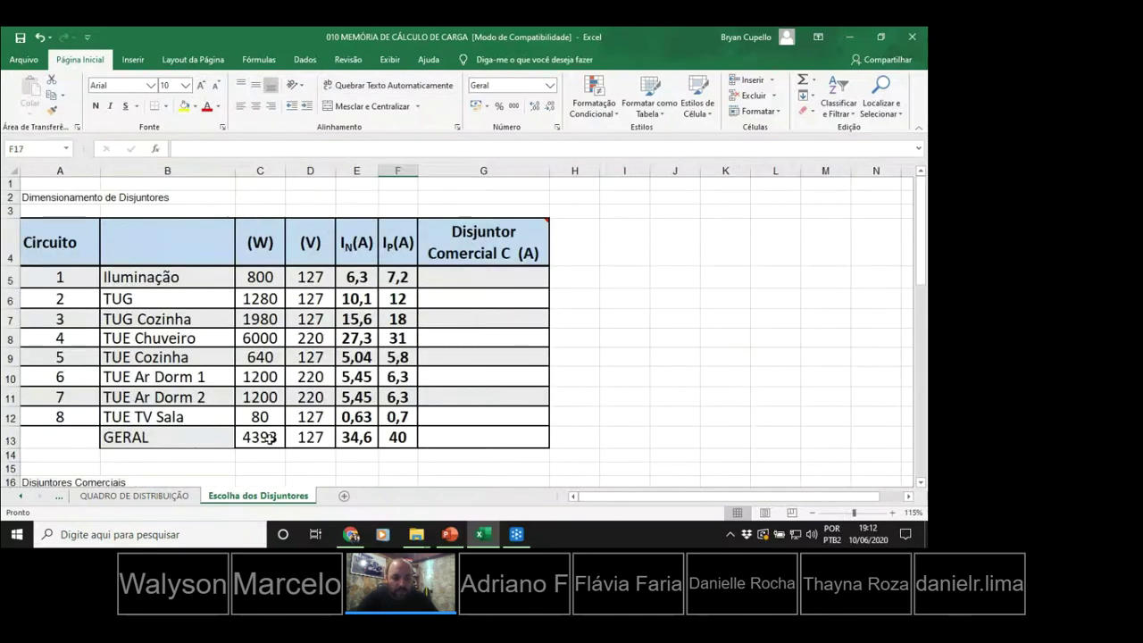
click(310, 436)
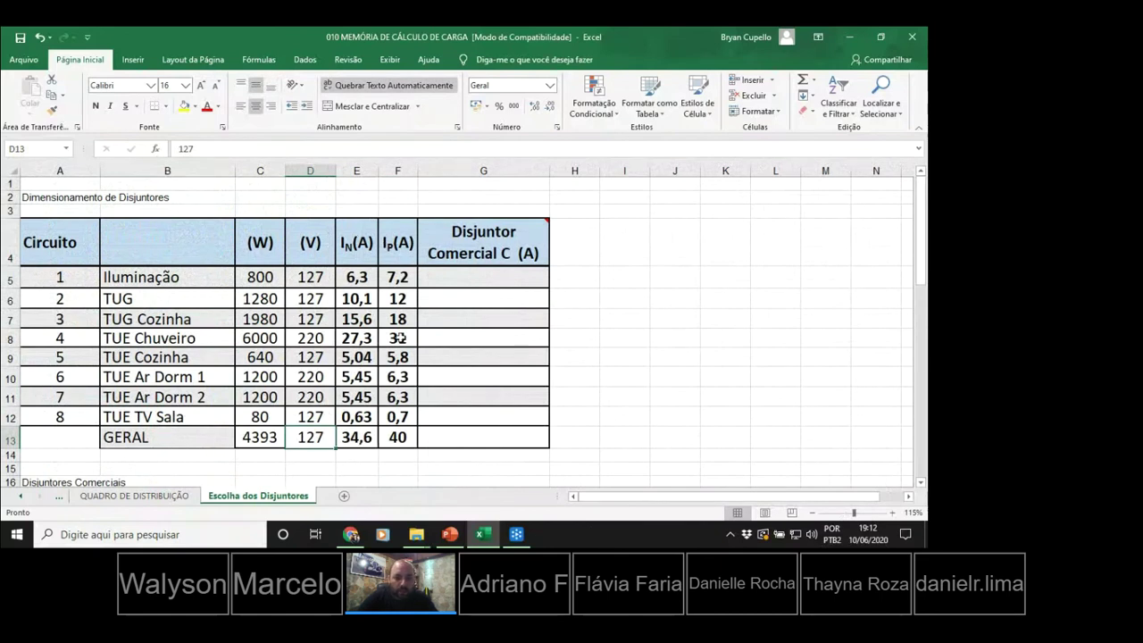
drag(417, 171, 421, 172)
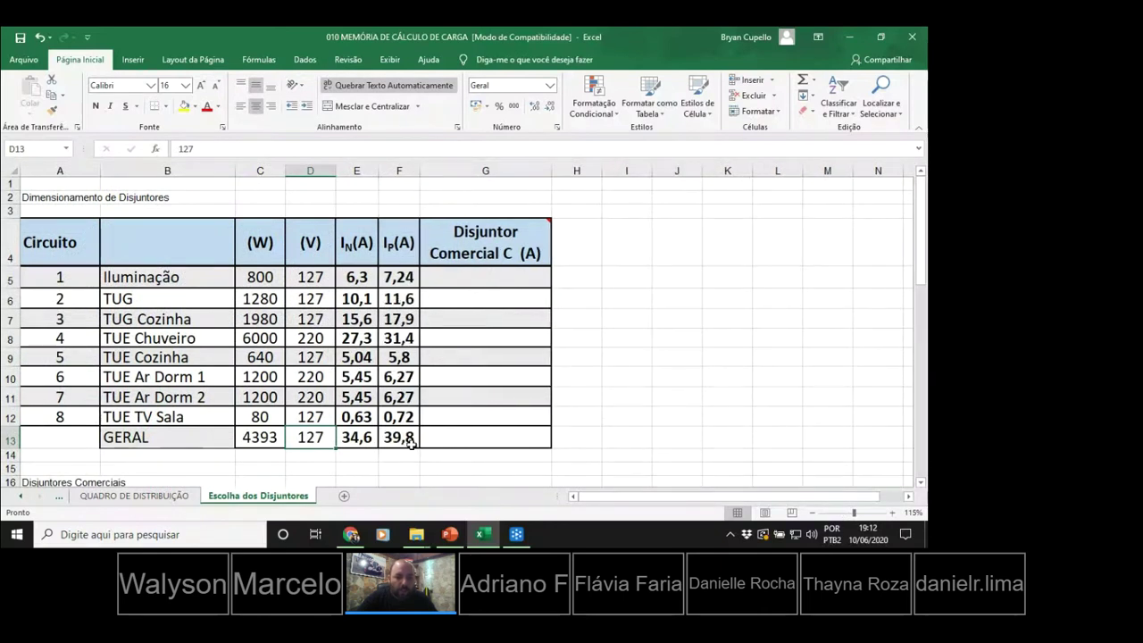
Compare the GERAL protection current with U21 on the distribution board, then look through the Disjuntores Comerciais table.
click(134, 496)
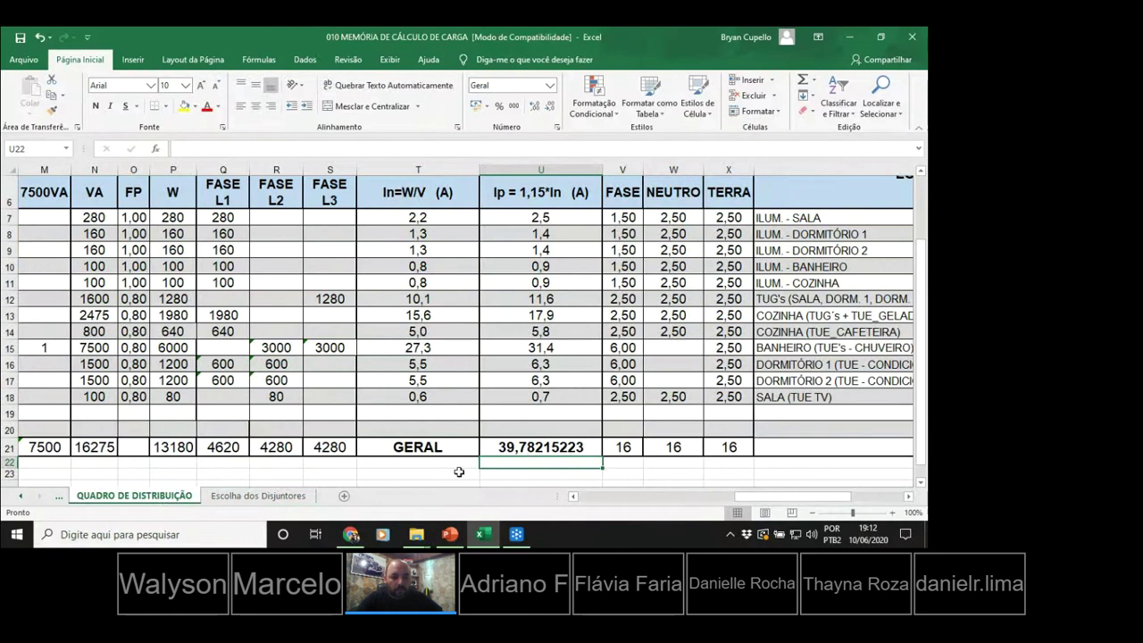
click(274, 498)
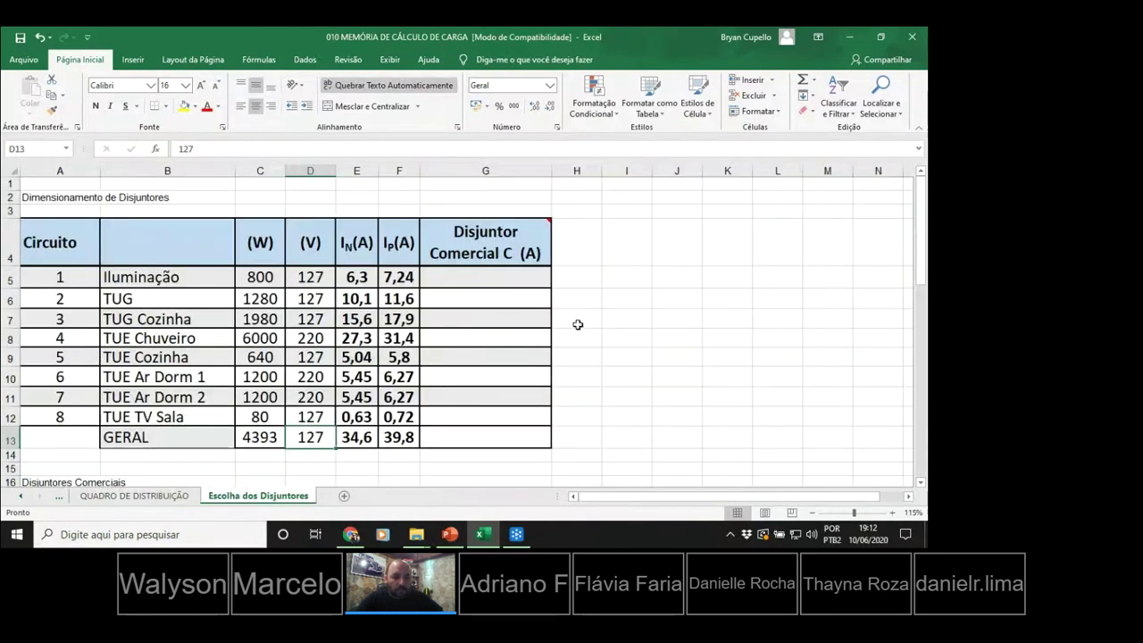
scroll(622, 373, down, 8)
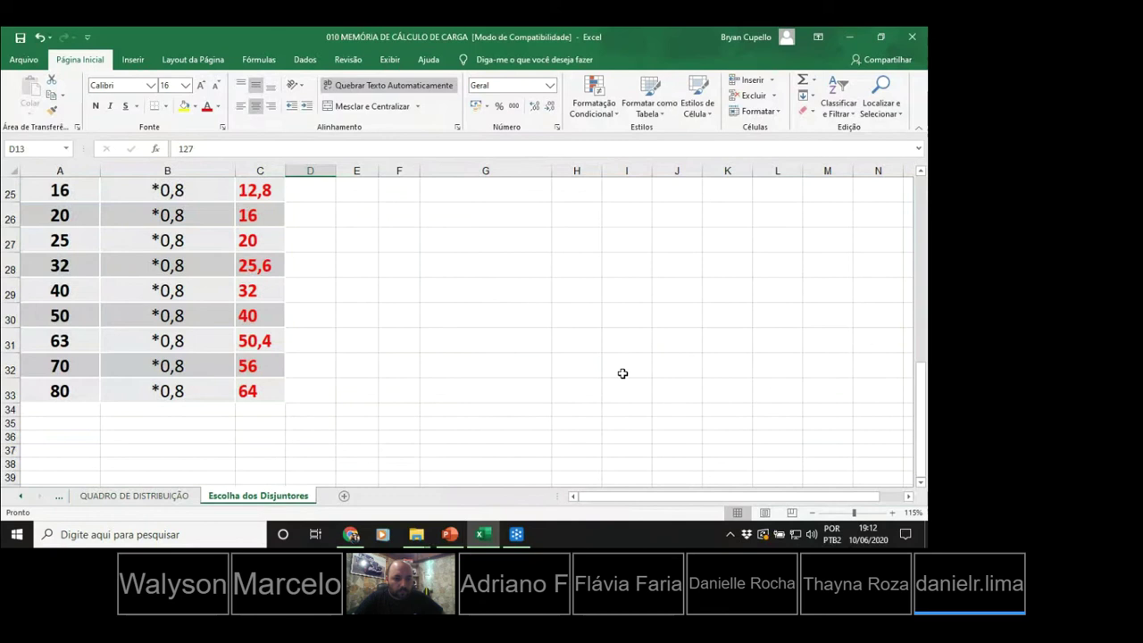
scroll(622, 373, up, 5)
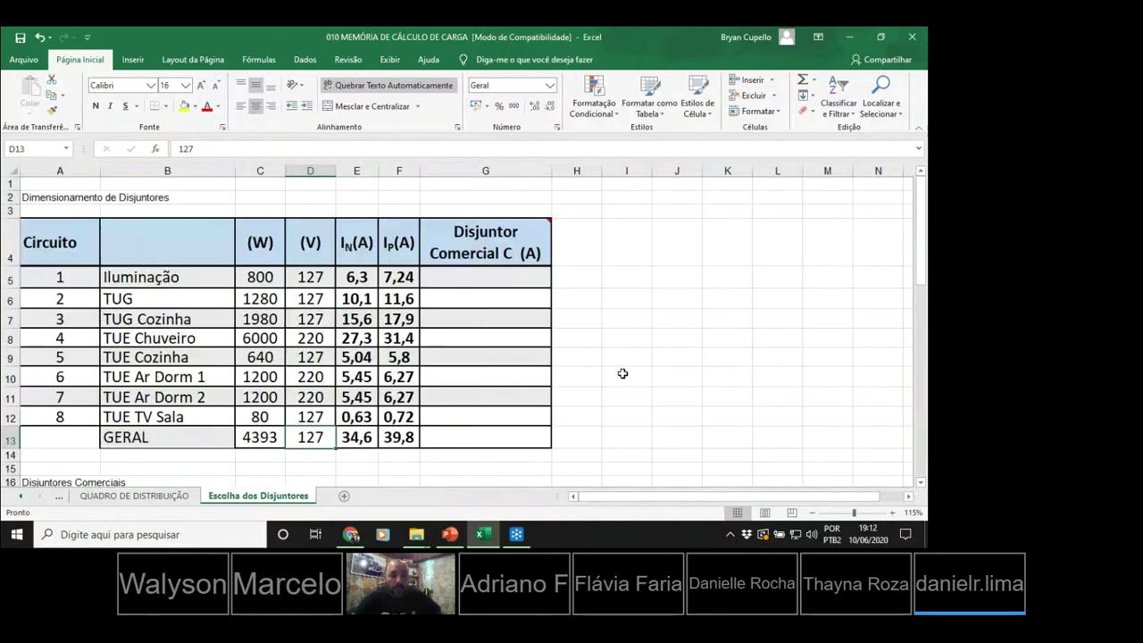
click(310, 456)
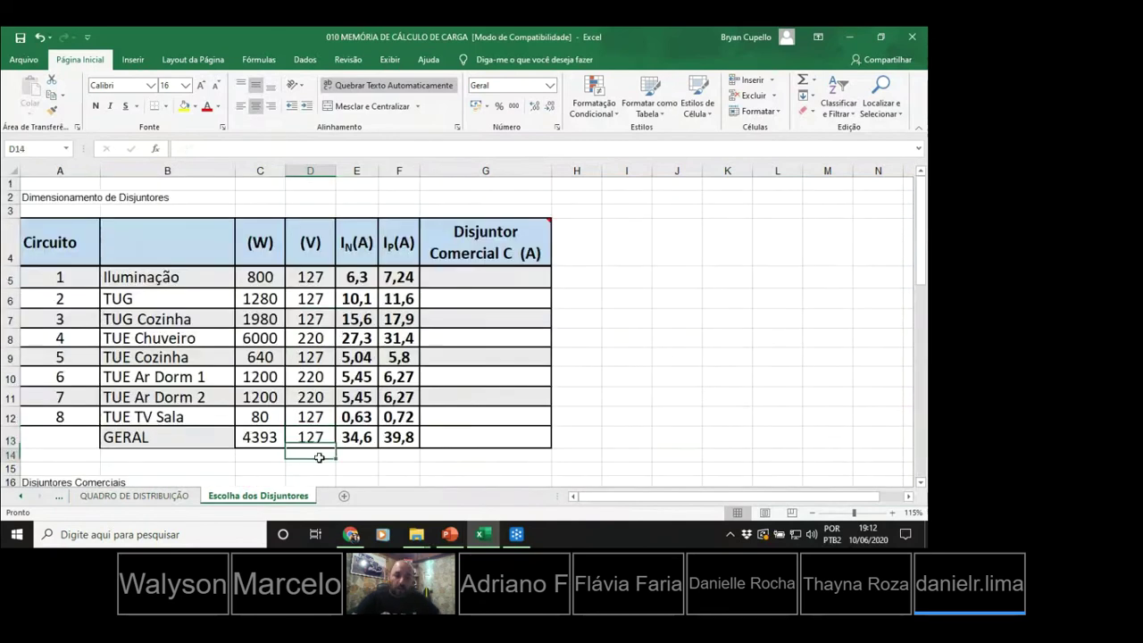
Examine the division by 3 in C13's formula without changing it, then return to the QUADRO DE DISTRIBUIÇÃO sheet.
click(255, 441)
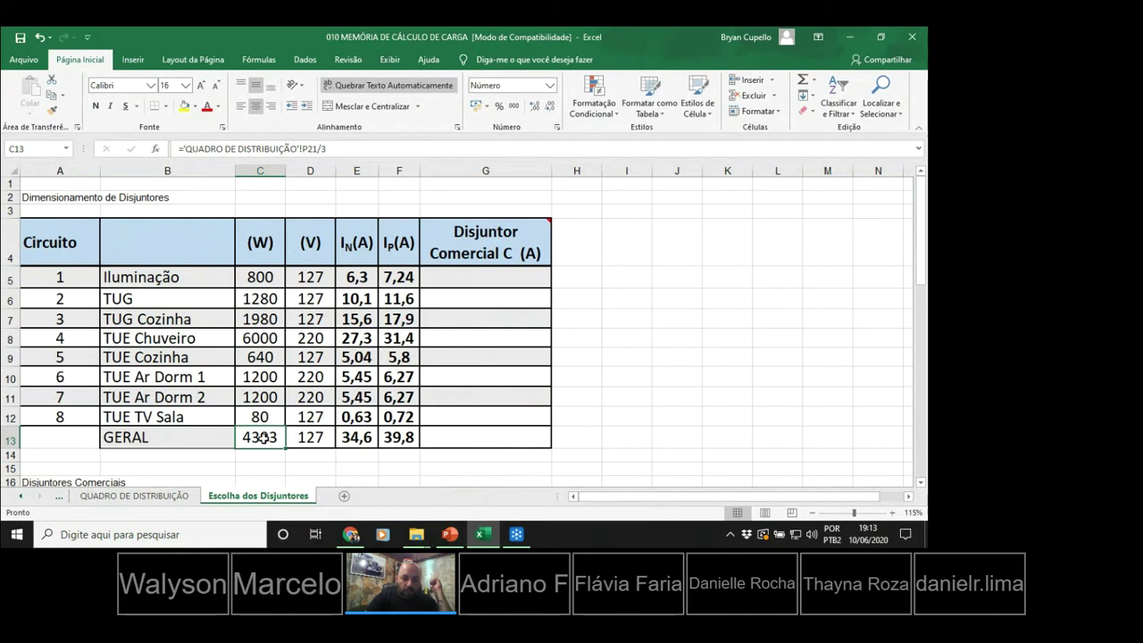
double_click(260, 437)
scroll(271, 376, down, 3)
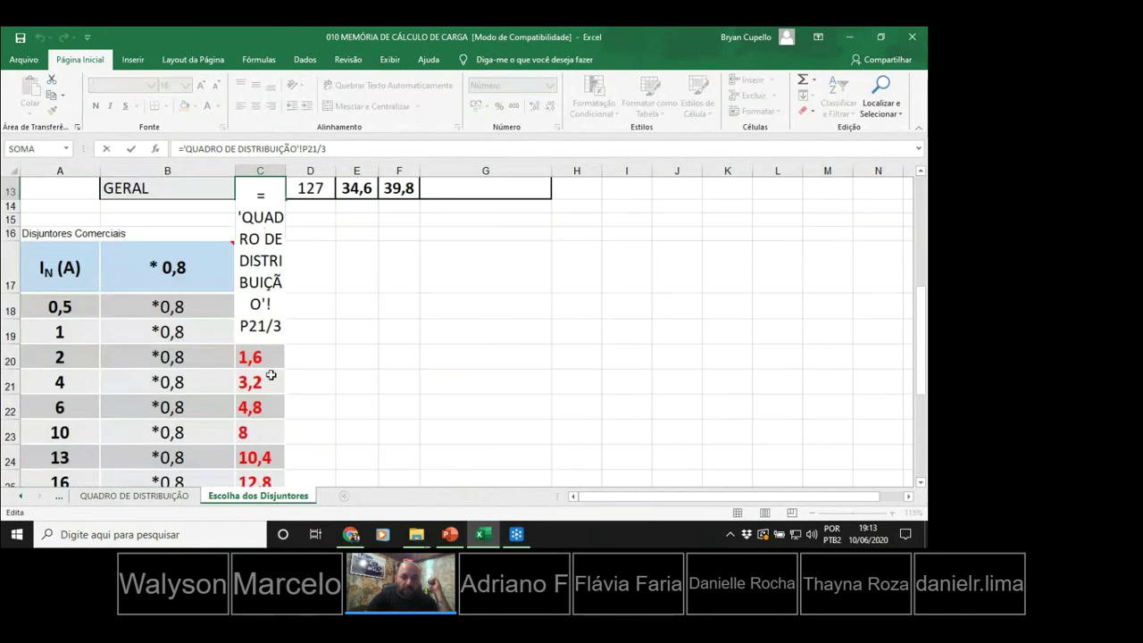
key(shift+Left)
key(shift+Left)
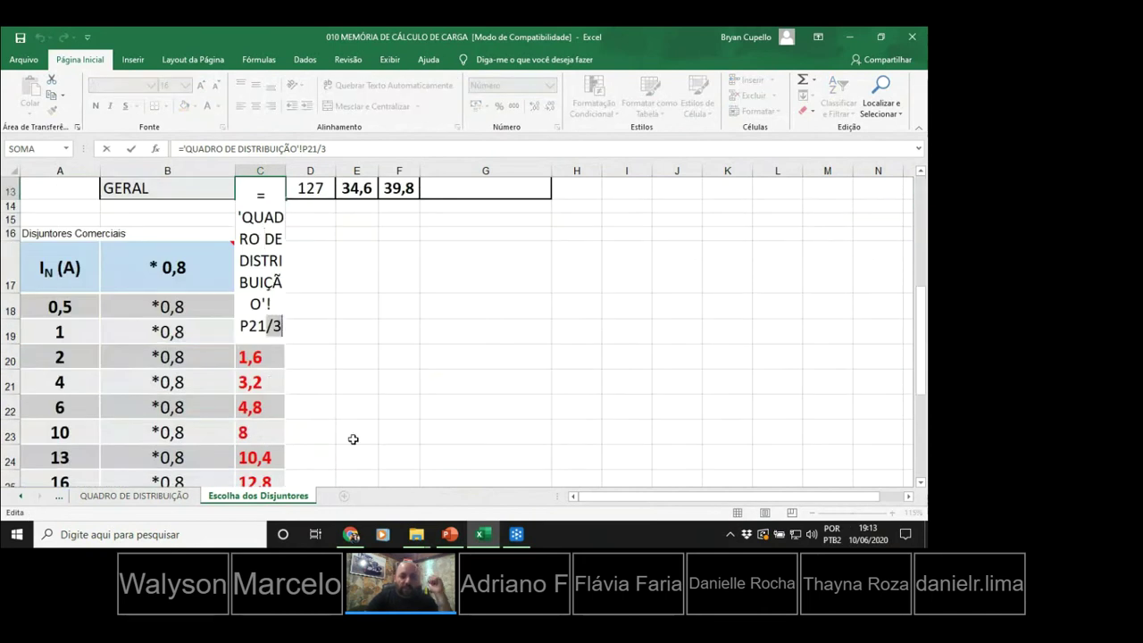
key(Escape)
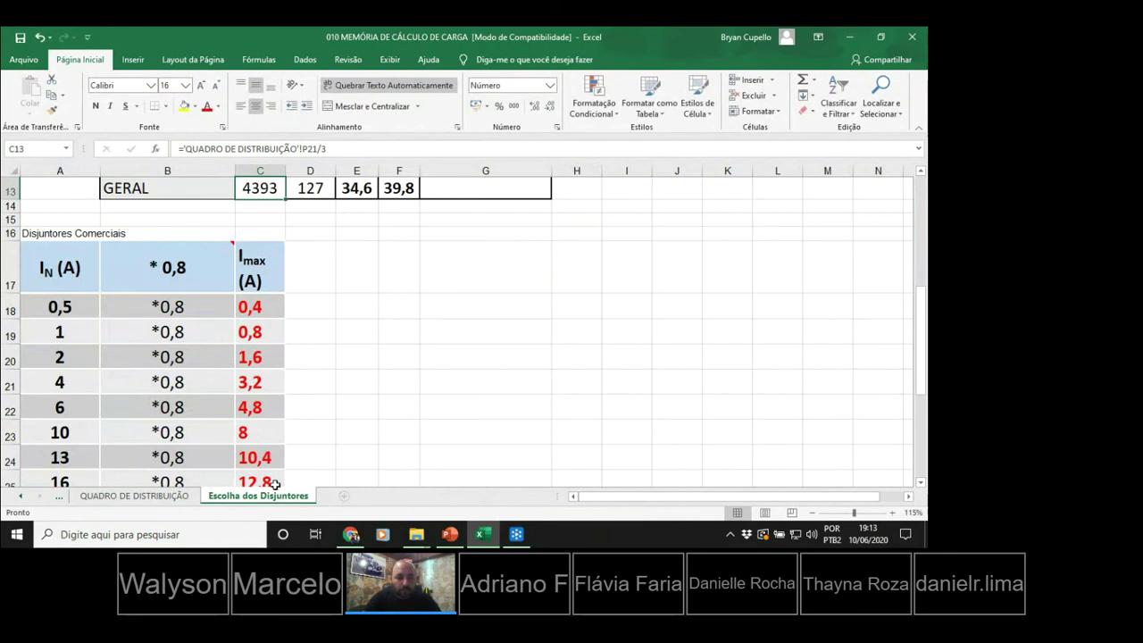
click(168, 497)
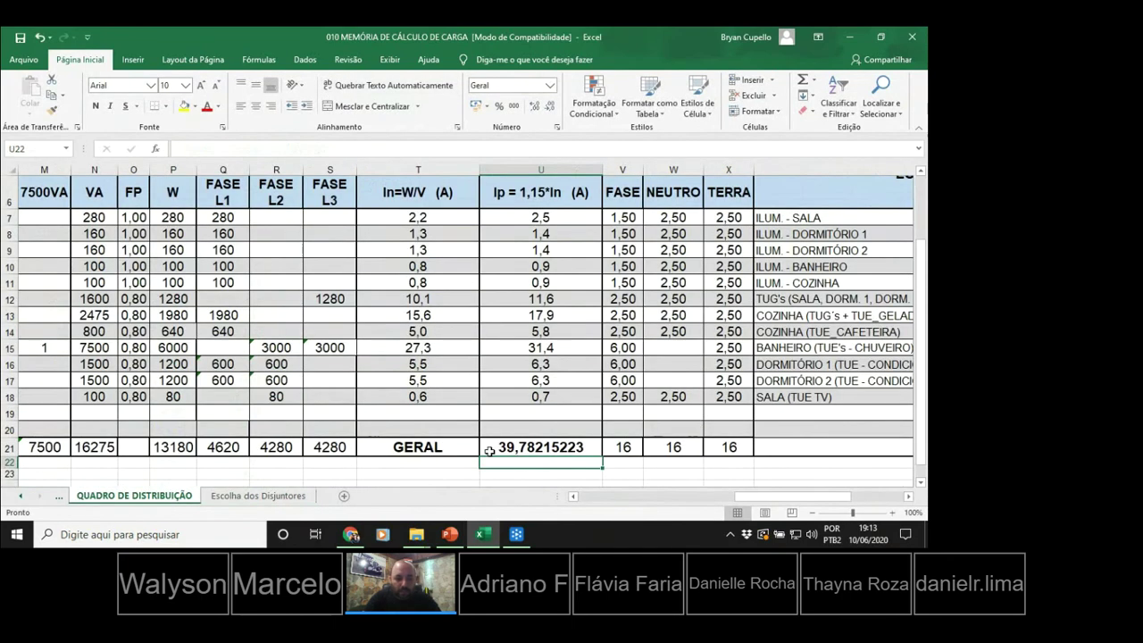
Check the total power formula in P21, then widen column C slightly on the Escolha dos Disjuntores sheet.
click(170, 448)
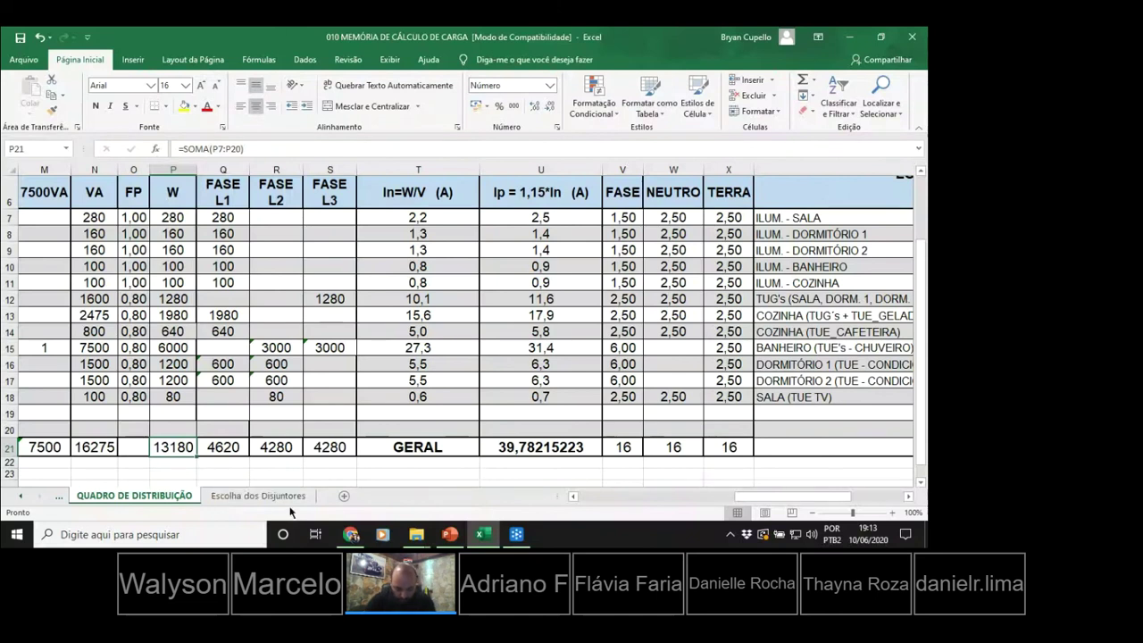
click(229, 498)
scroll(400, 369, up, 1)
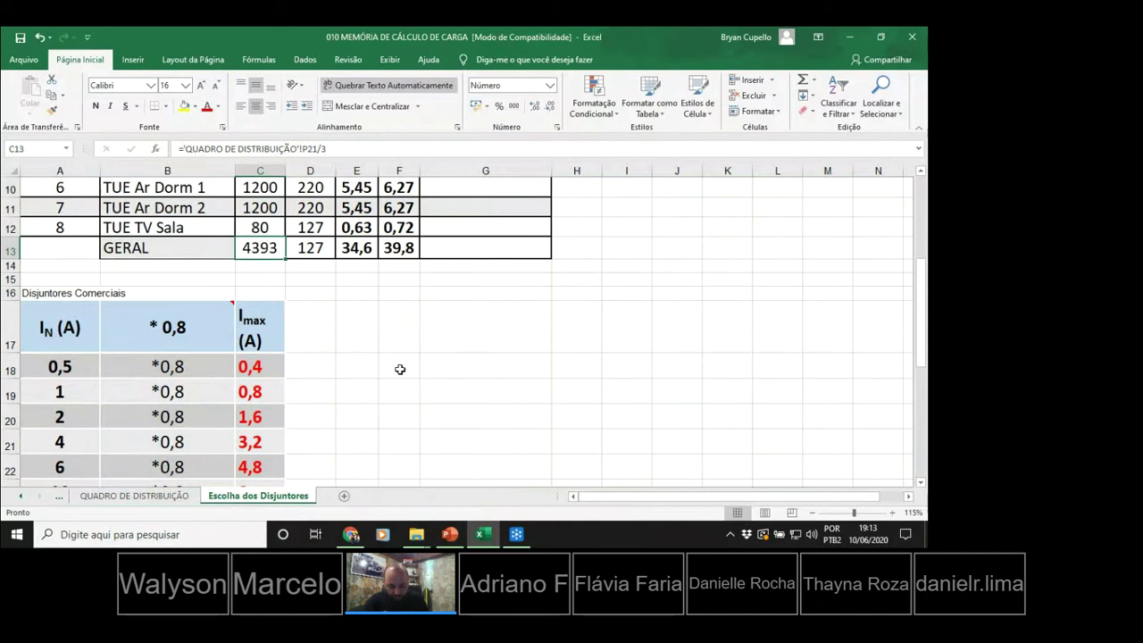
scroll(402, 366, up, 1)
scroll(405, 362, up, 1)
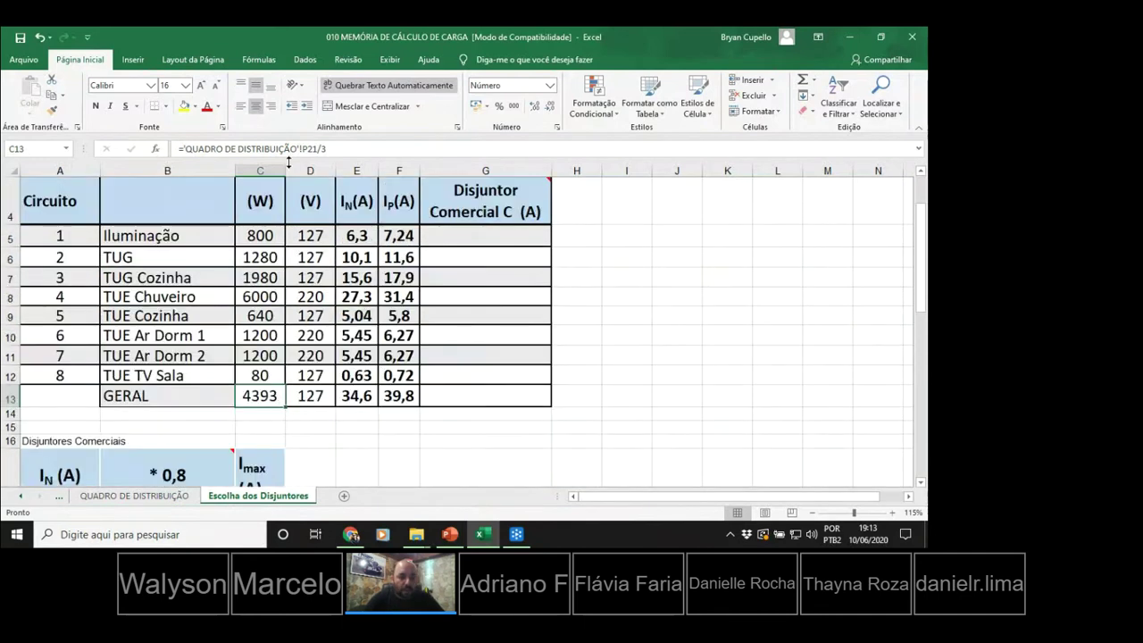
mouse_move(286, 167)
mouse_down()
mouse_move(326, 164)
mouse_move(290, 170)
mouse_up()
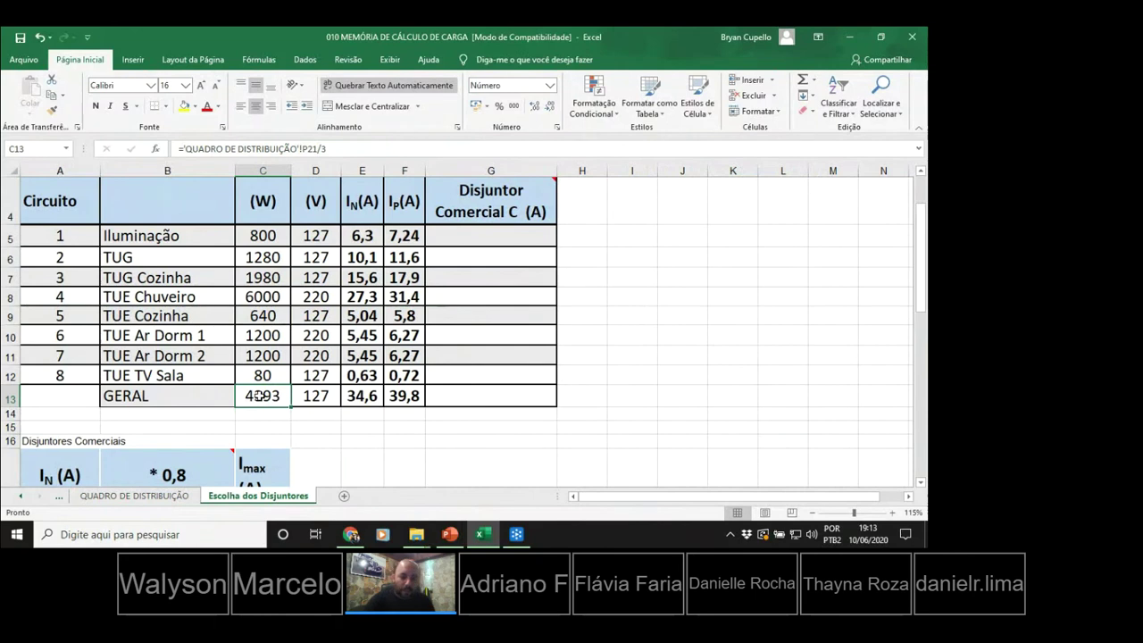
Examine the GERAL row's voltage in D13 and the current formulas in E13 and F13 without changing them.
click(307, 399)
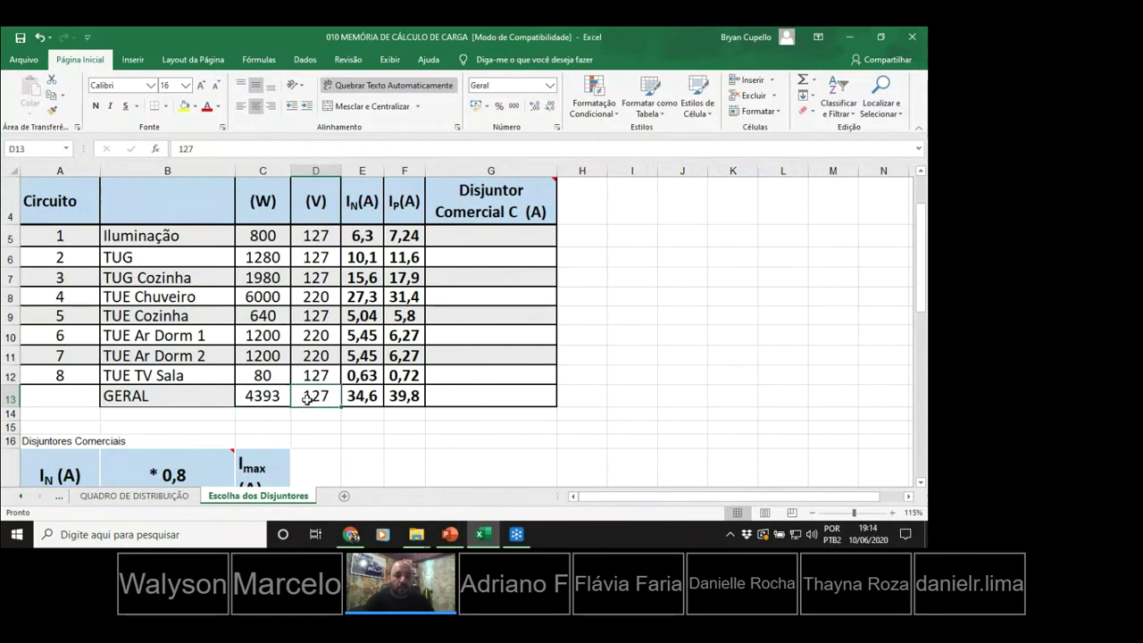
click(365, 400)
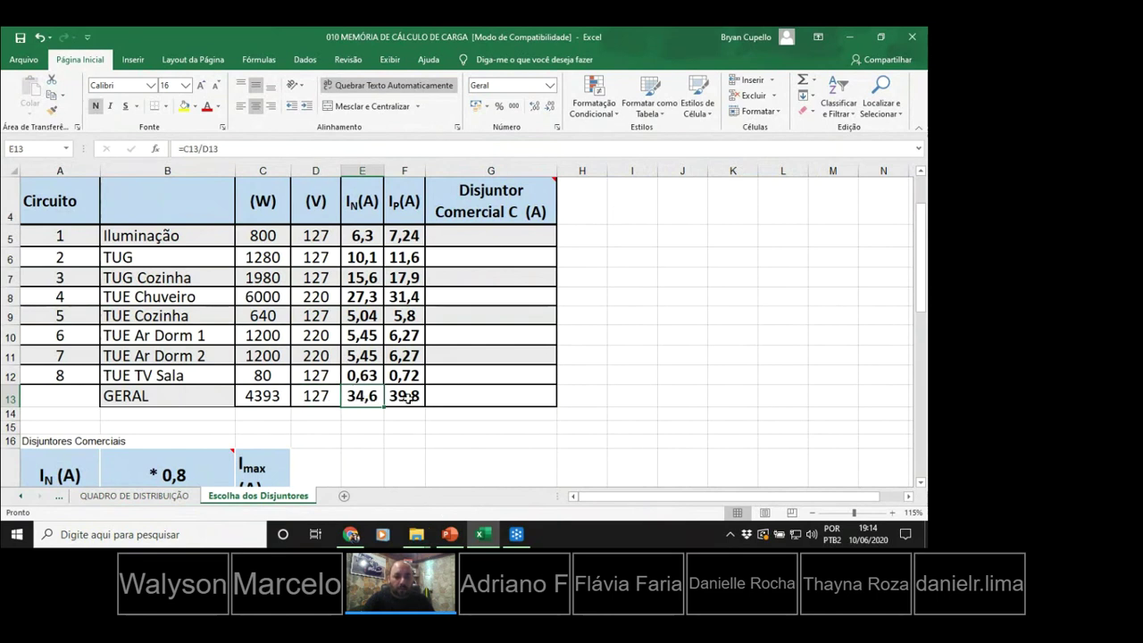
double_click(404, 400)
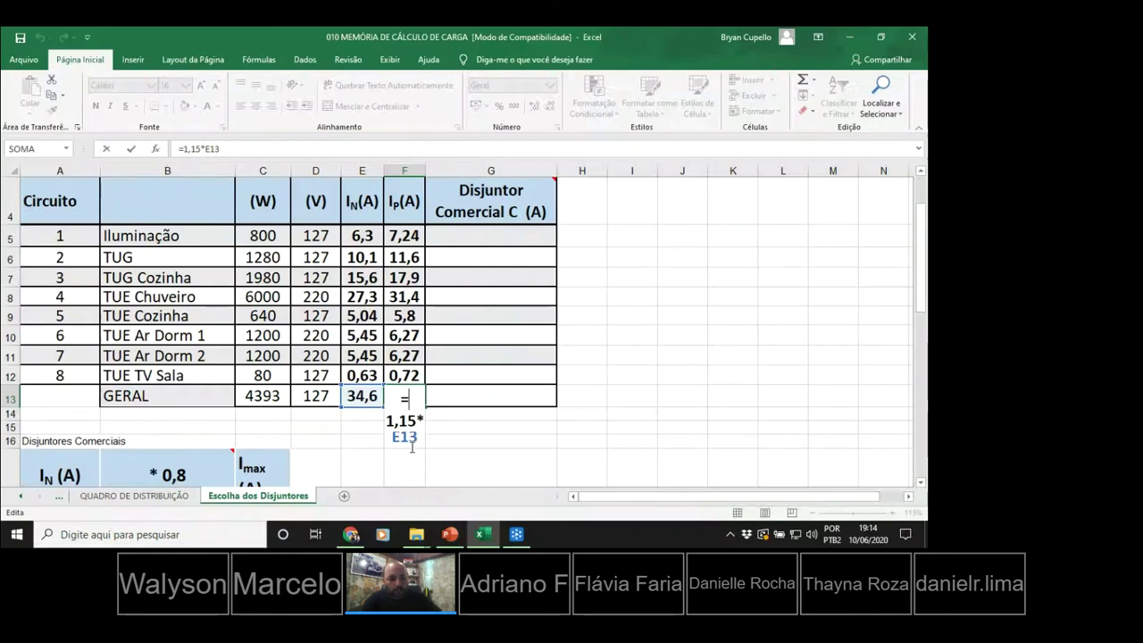
key(ctrl+Return)
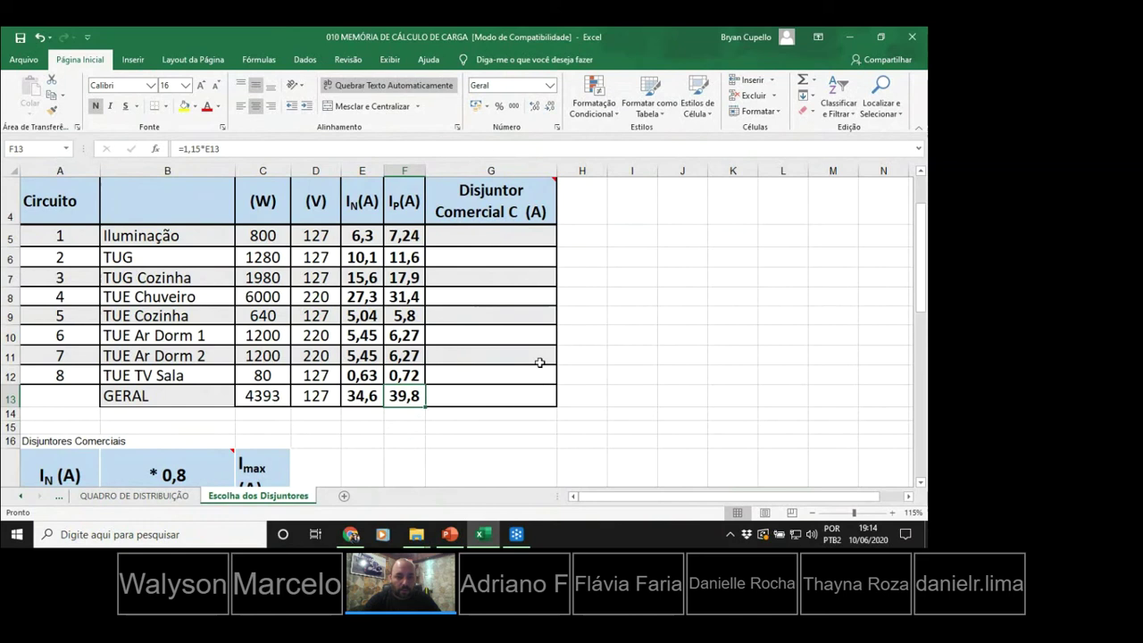
Format the empty Disjuntor Comercial C (A) cells G5:G13 in bold.
click(491, 234)
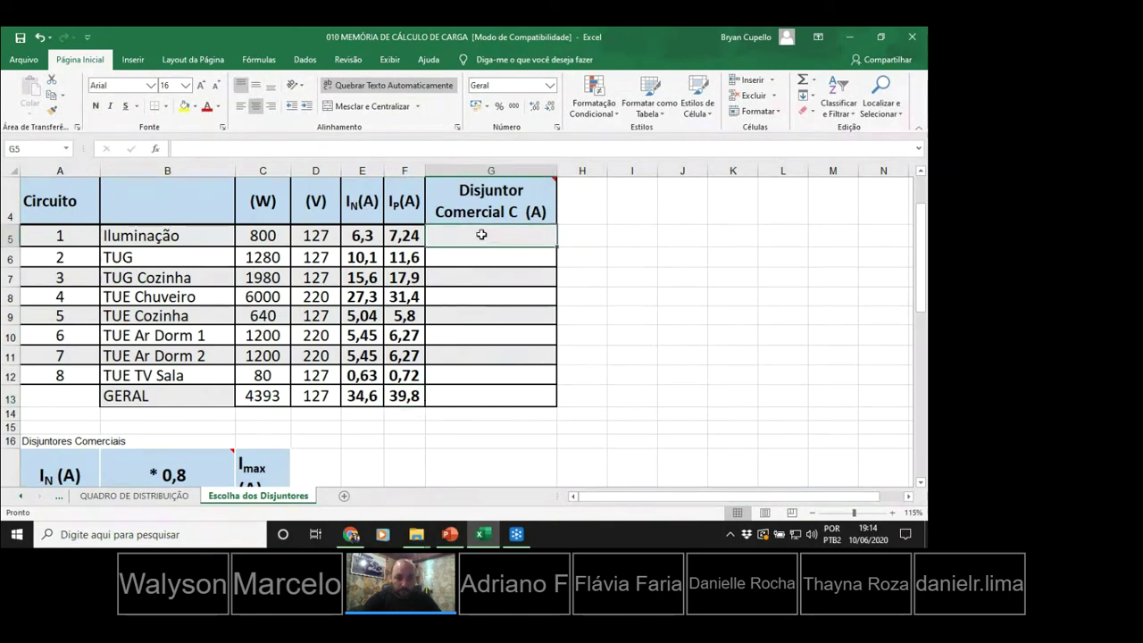
drag(481, 234, 507, 393)
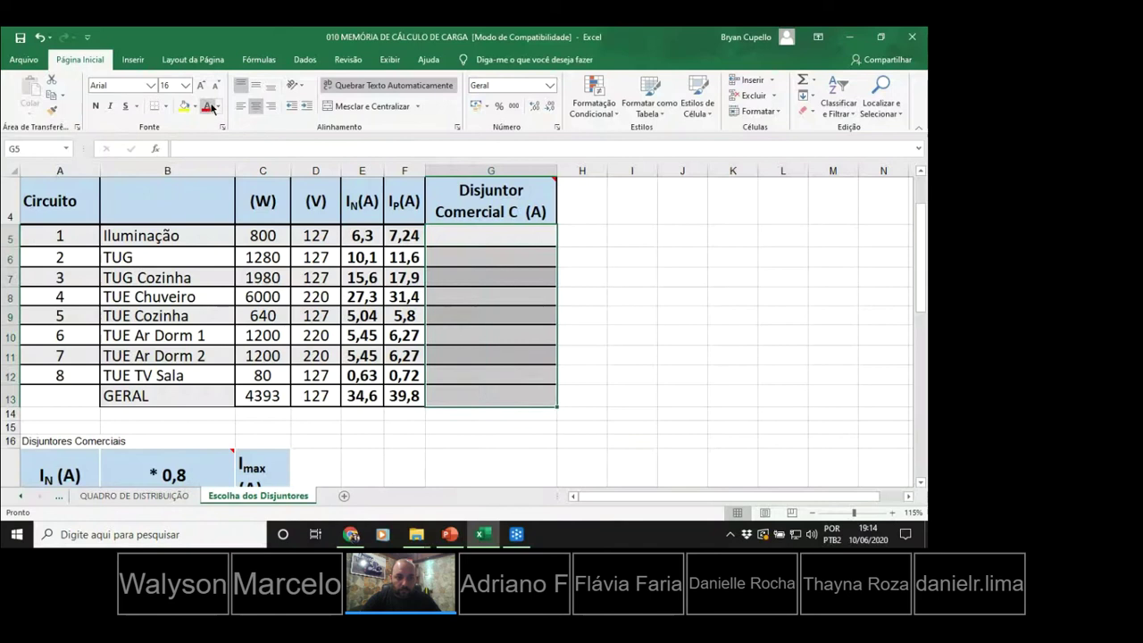
click(96, 105)
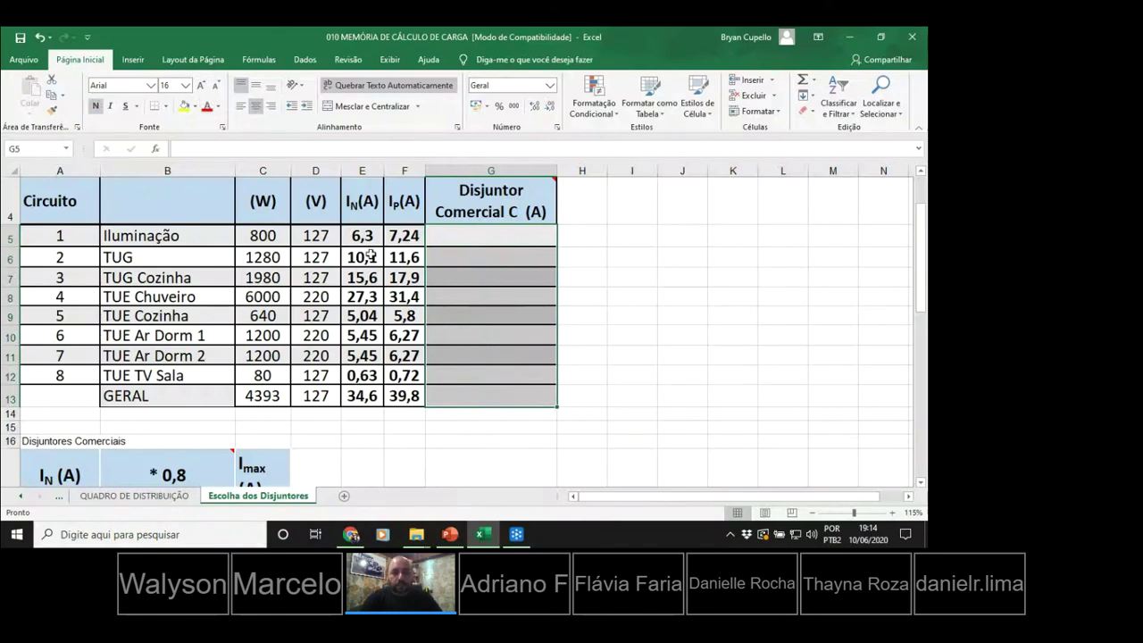
Compare Iluminação's protection current with the Disjuntores Comerciais table, then read the comment on the Disjuntor Comercial C (A) header.
click(398, 237)
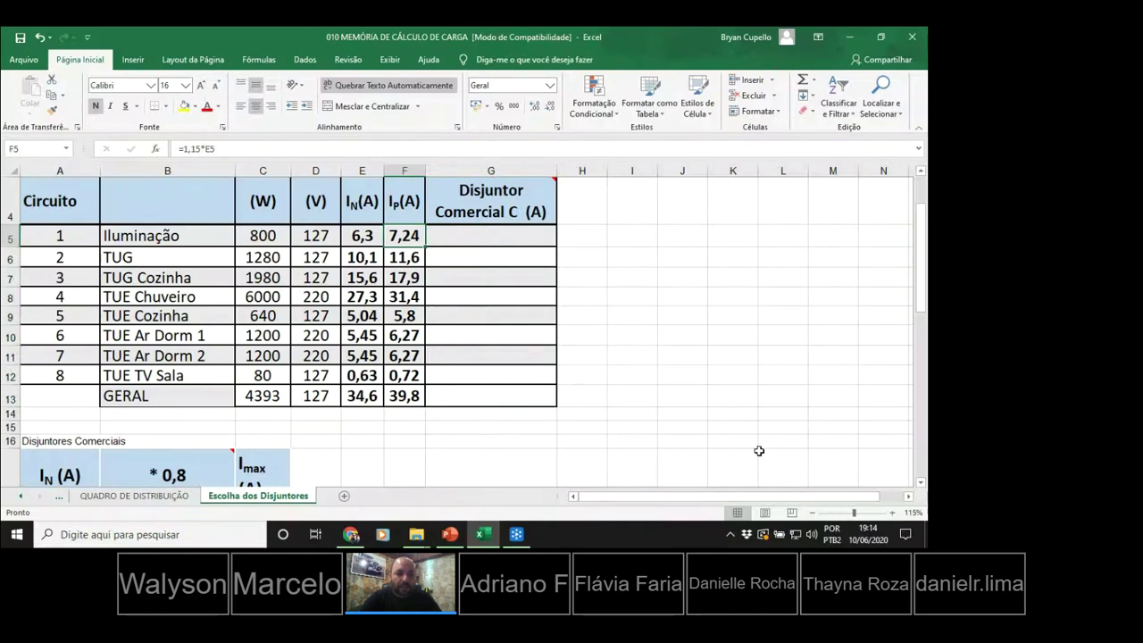
scroll(758, 451, down, 1)
scroll(758, 451, down, 2)
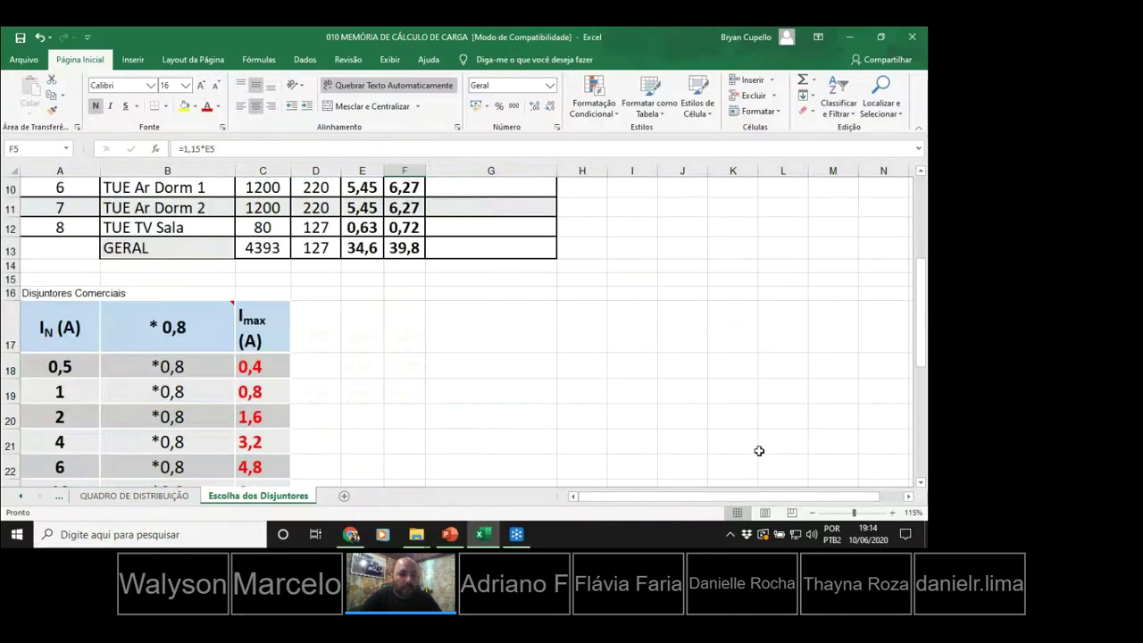
scroll(625, 428, down, 1)
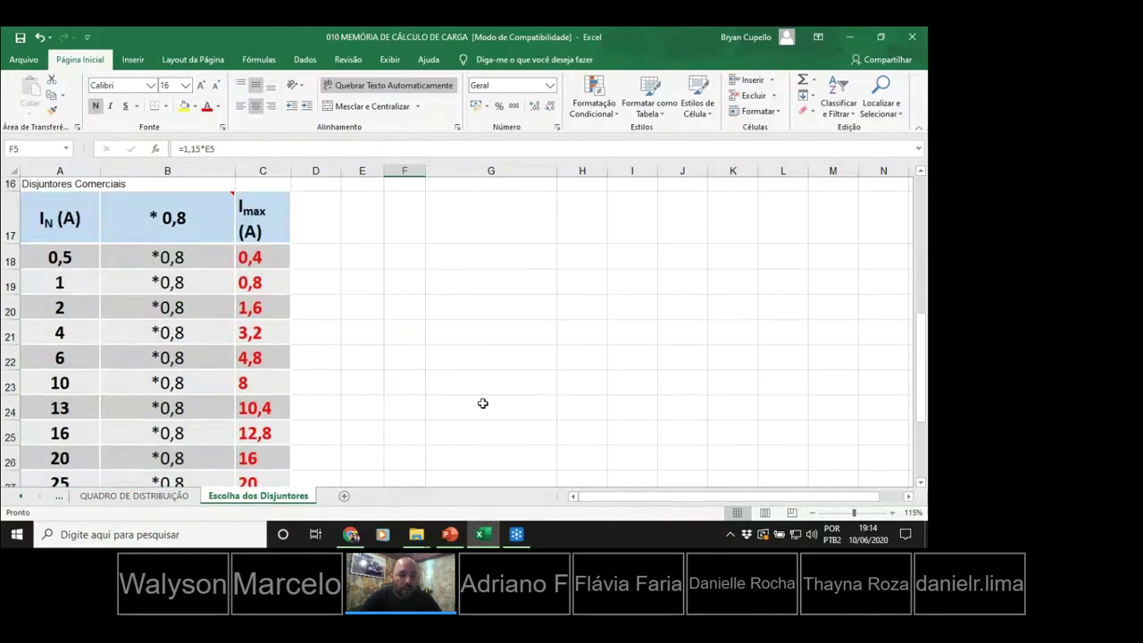
scroll(480, 413, up, 5)
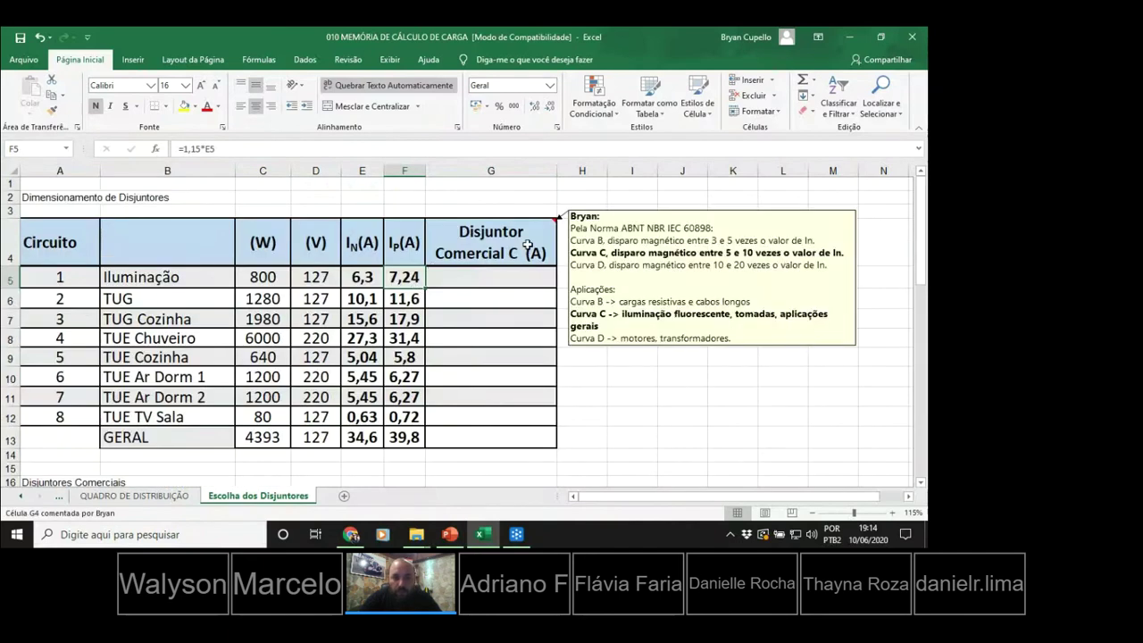
mouse_move(534, 231)
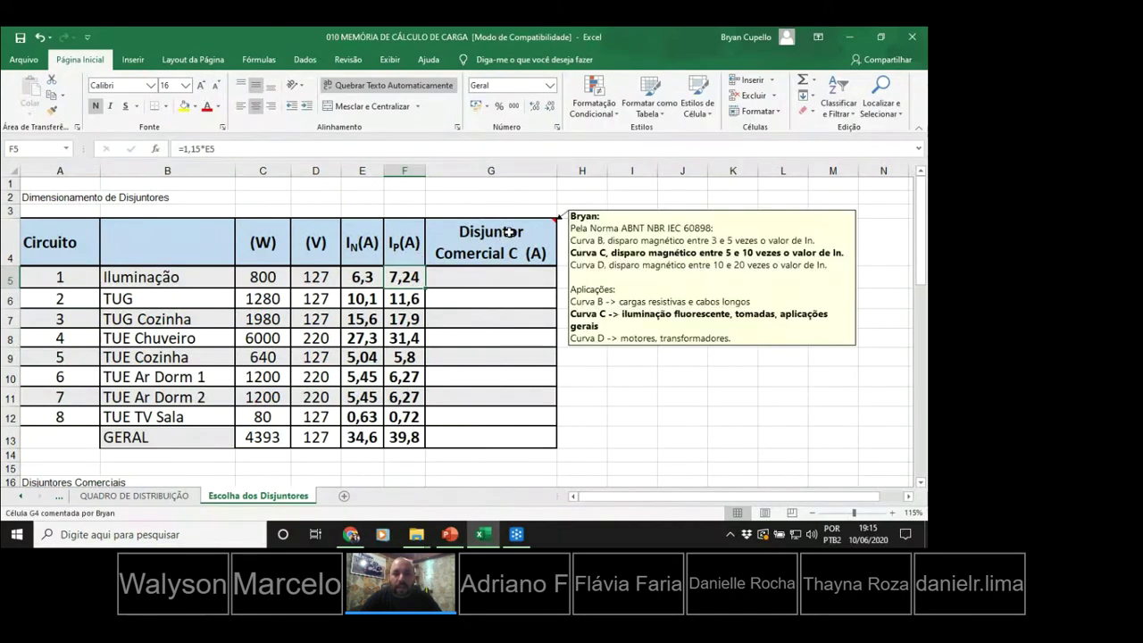
Add a comment to the IP(A) header in F4 with the text "FS = 1,15".
right_click(402, 242)
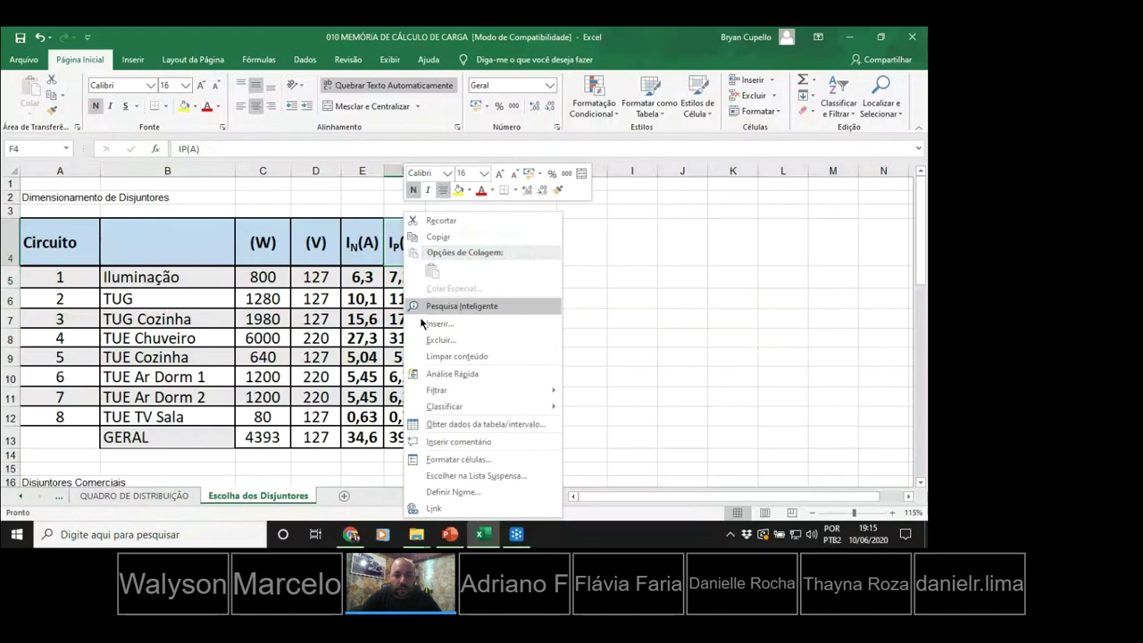
click(451, 442)
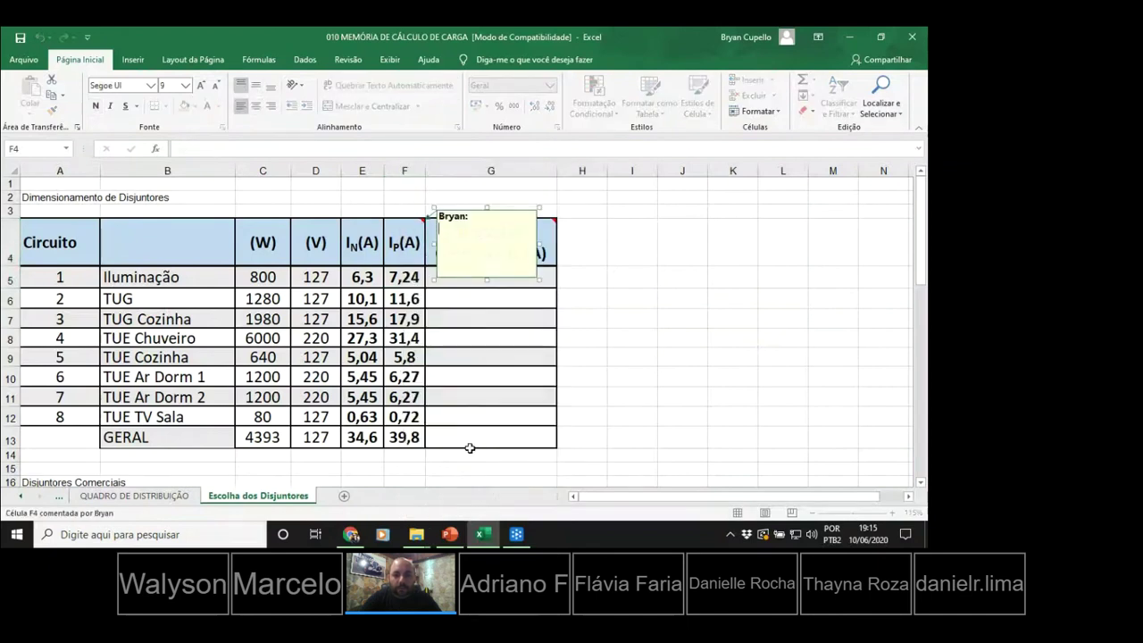
click(551, 336)
mouse_move(420, 219)
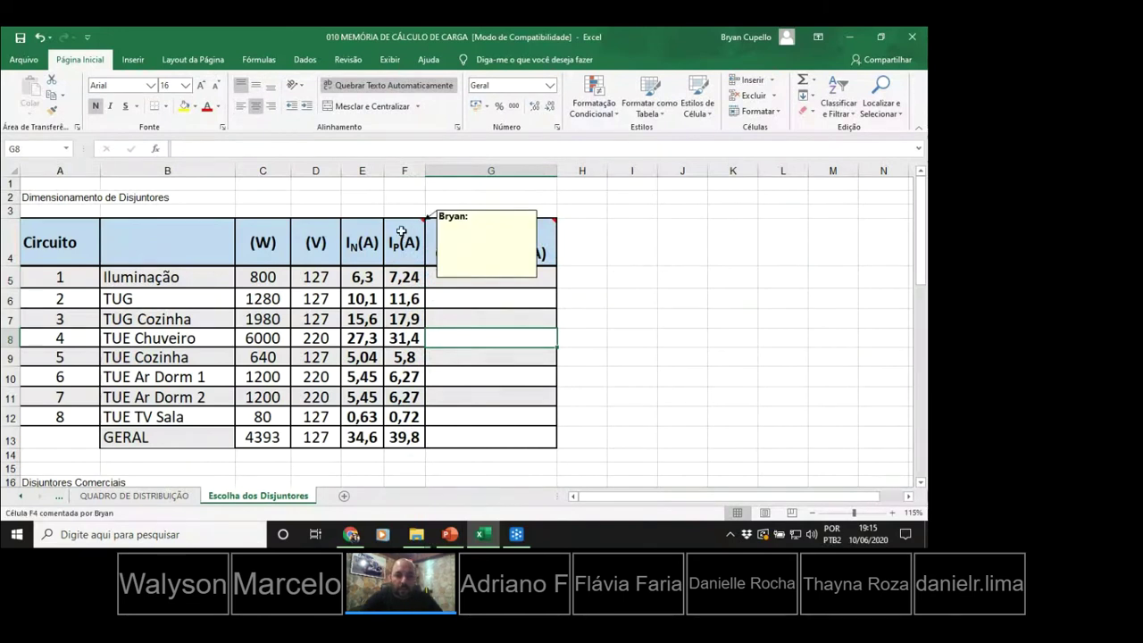
right_click(409, 234)
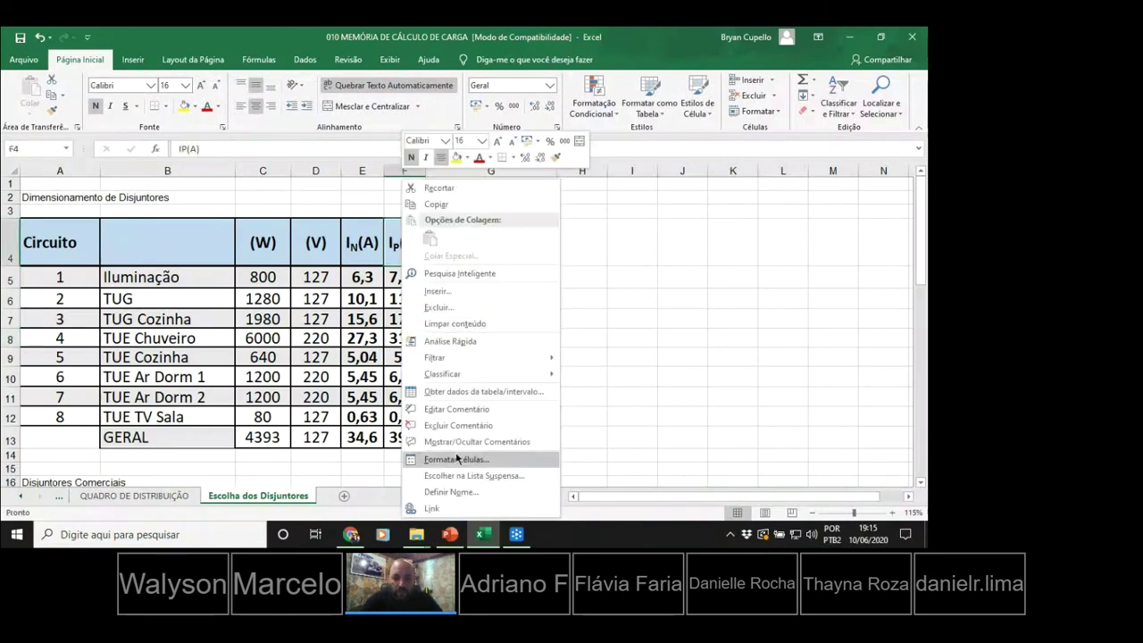
click(478, 411)
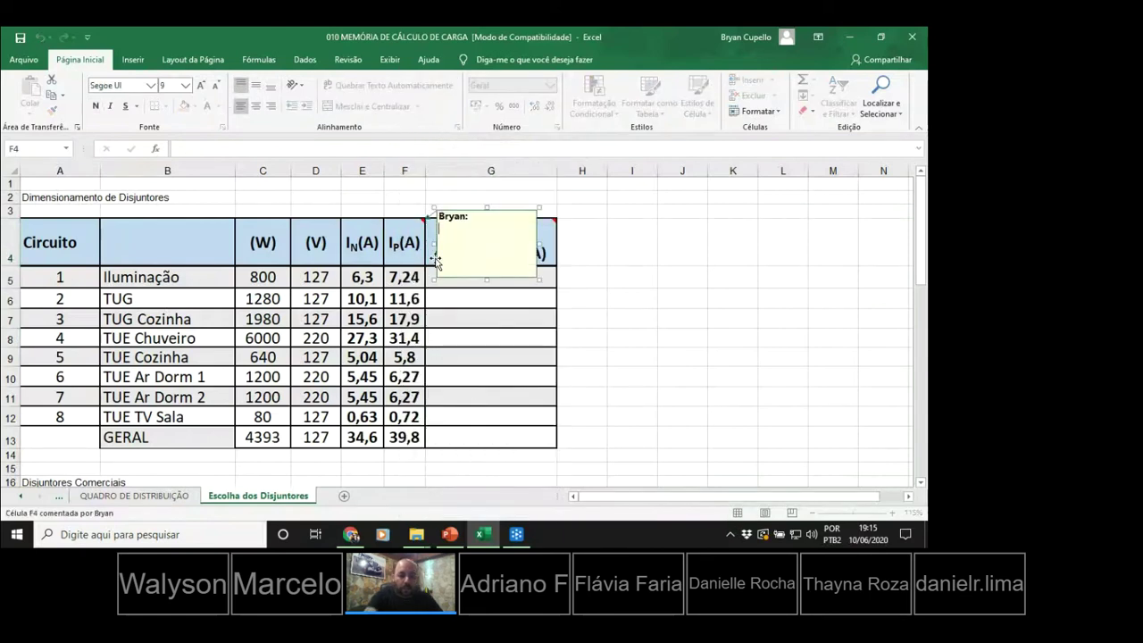
text(FS = 1,15)
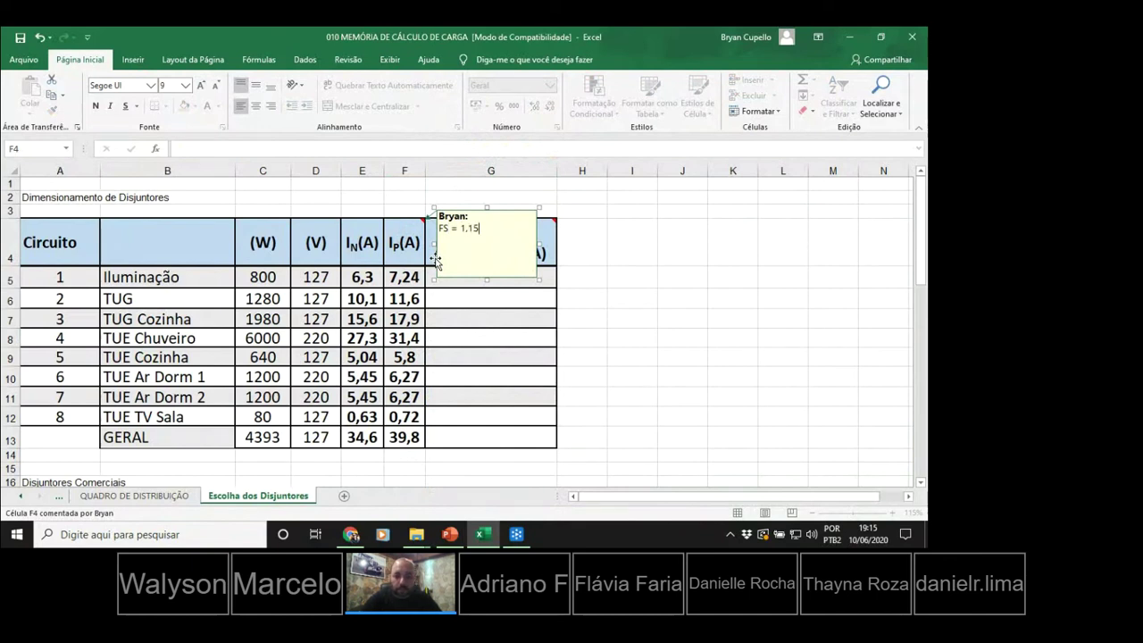
Continue F4's comment after a blank line with the text "OU SEJA, 15% a mais".
key(Return)
key(Return)
text(OU)
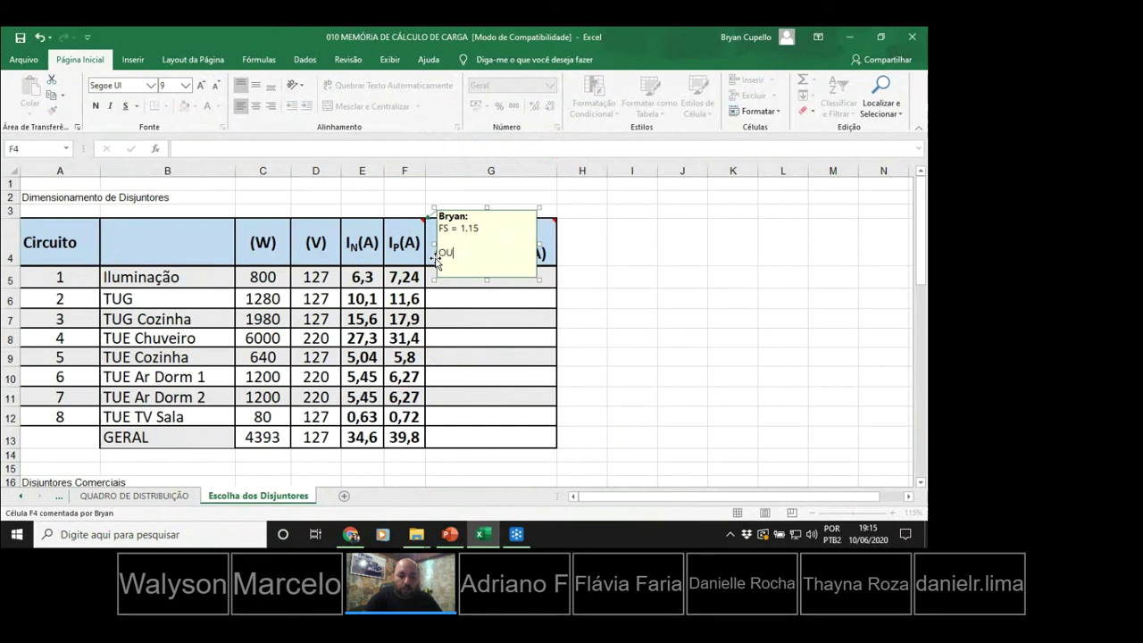
text( SEJA)
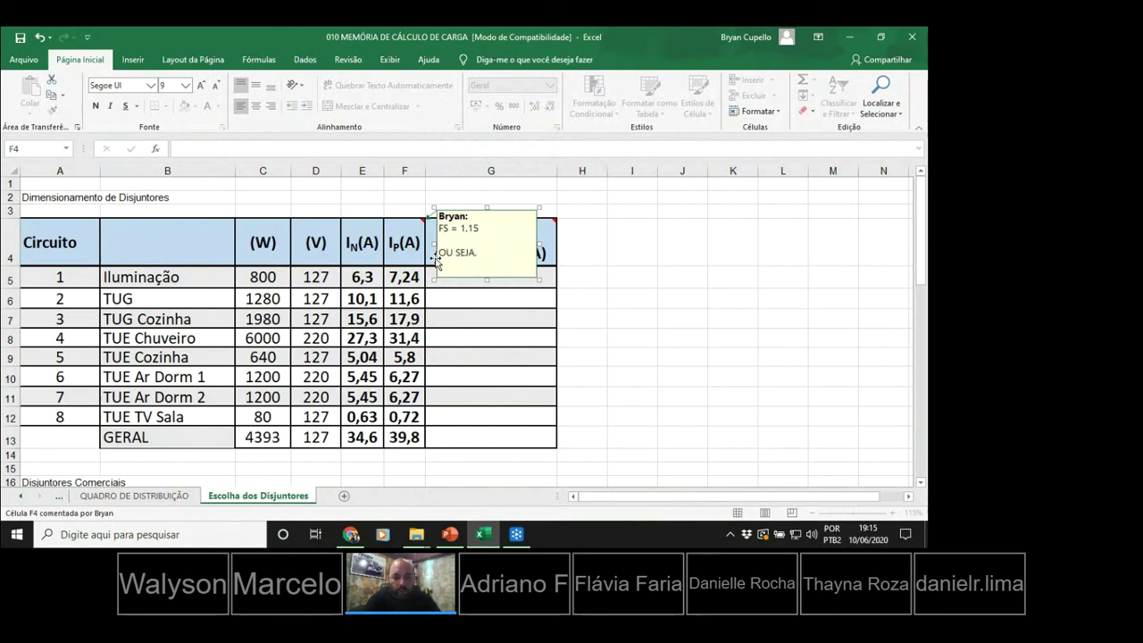
text(, 15% A MAIS PARA)
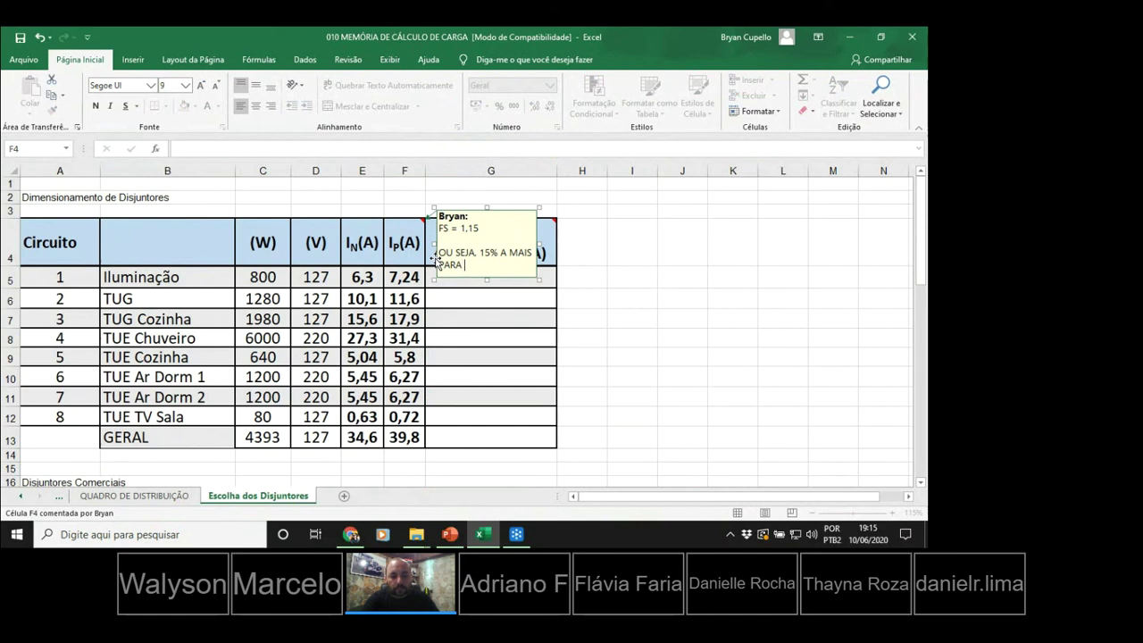
key(BackSpace)
key(BackSpace)
key(BackSpace)
key(BackSpace)
key(BackSpace)
key(BackSpace)
key(BackSpace)
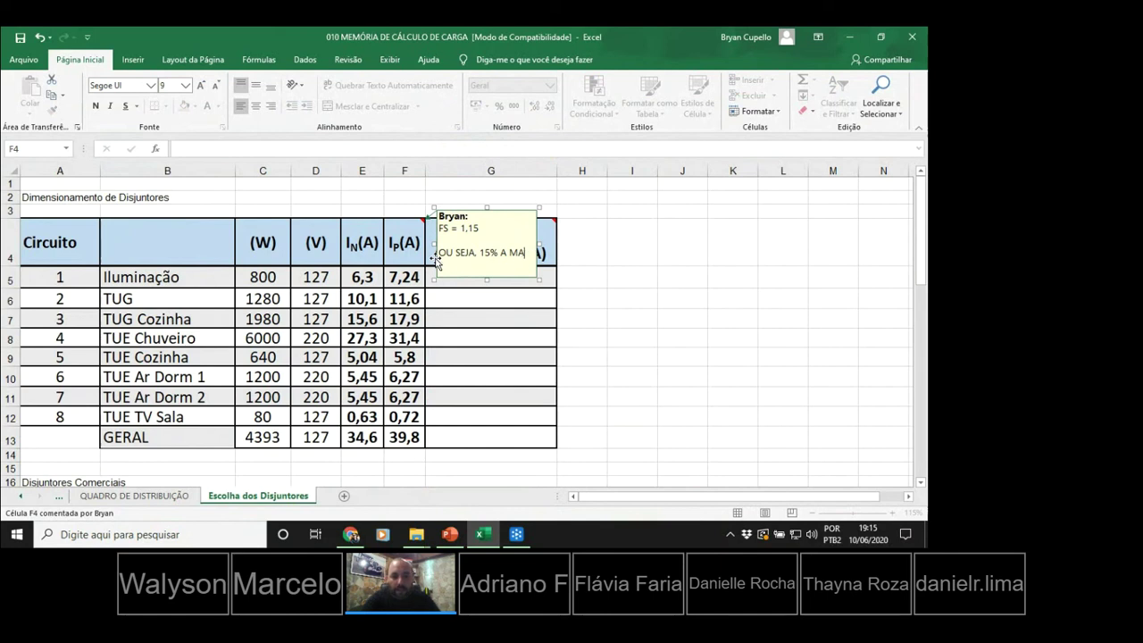
key(BackSpace)
key(BackSpace)
text(a mais)
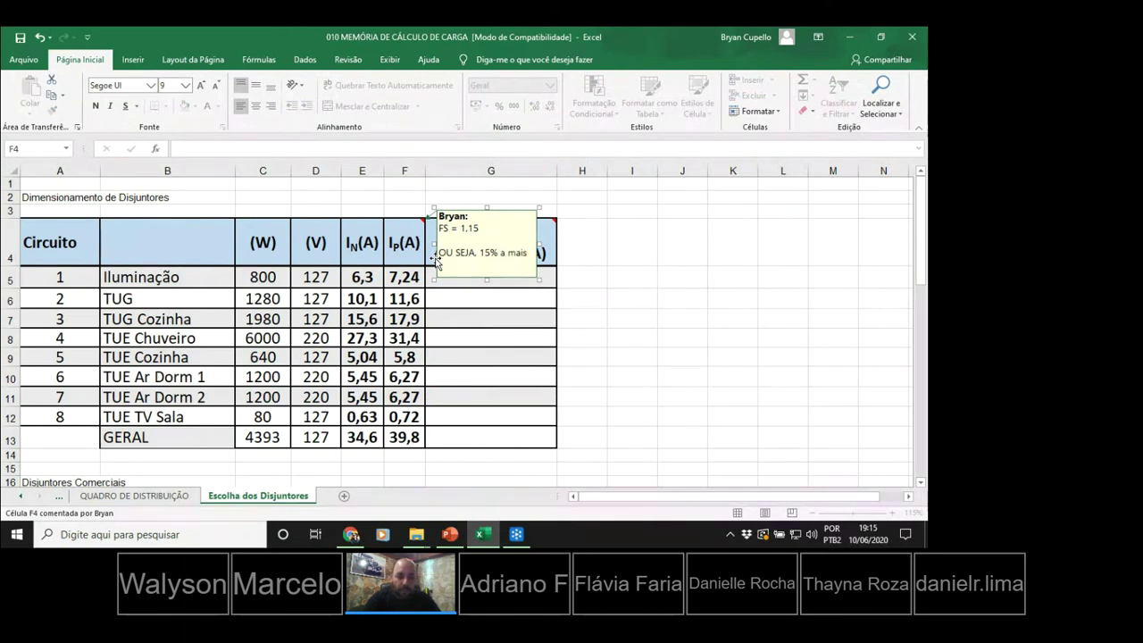
Finish F4's comment with a last line reading "(Faixa de segurança)" and close it.
text(Faixa de segurança))
key(Home)
text(()
key(End)
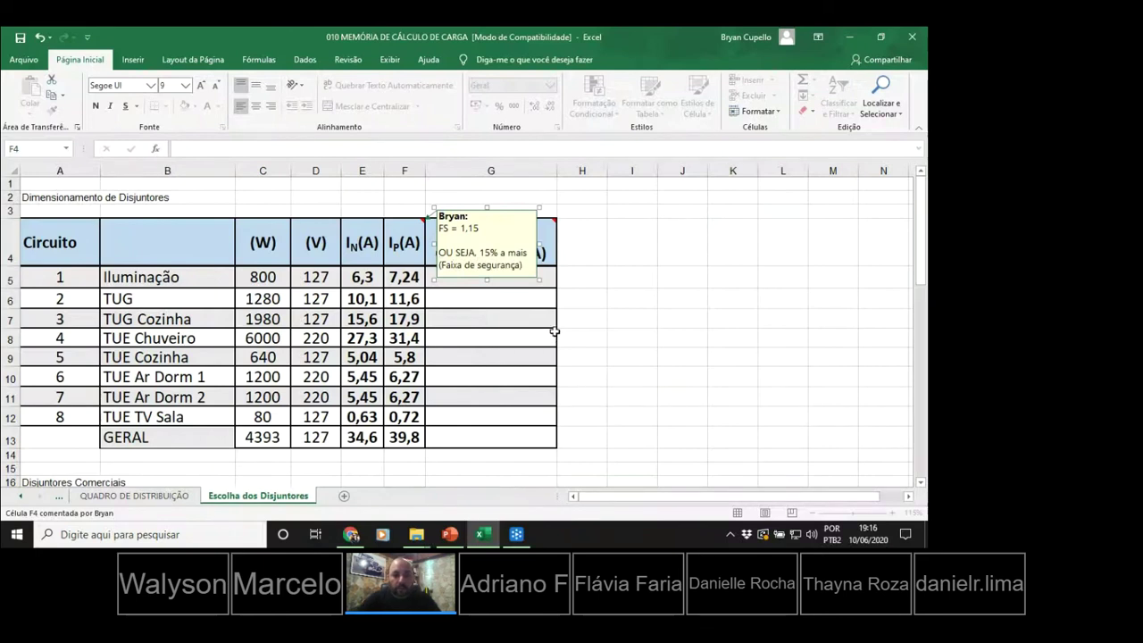
click(683, 337)
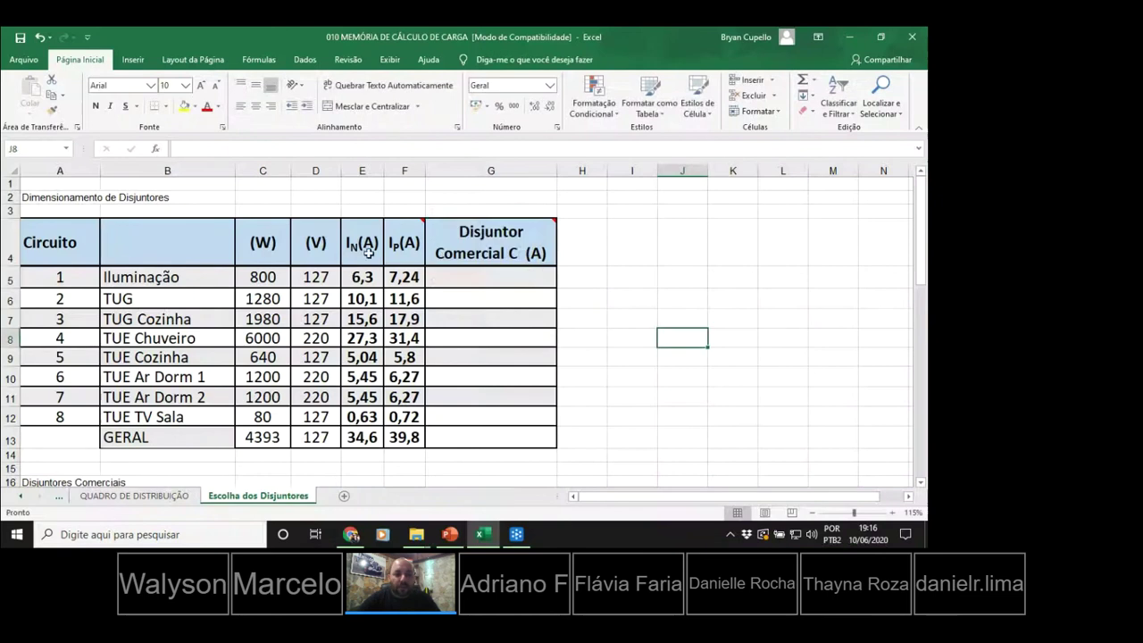
Edit the comment on the IP(A) header in F4, adding a line below "FS = 1,15" and making the comment box taller.
mouse_move(394, 243)
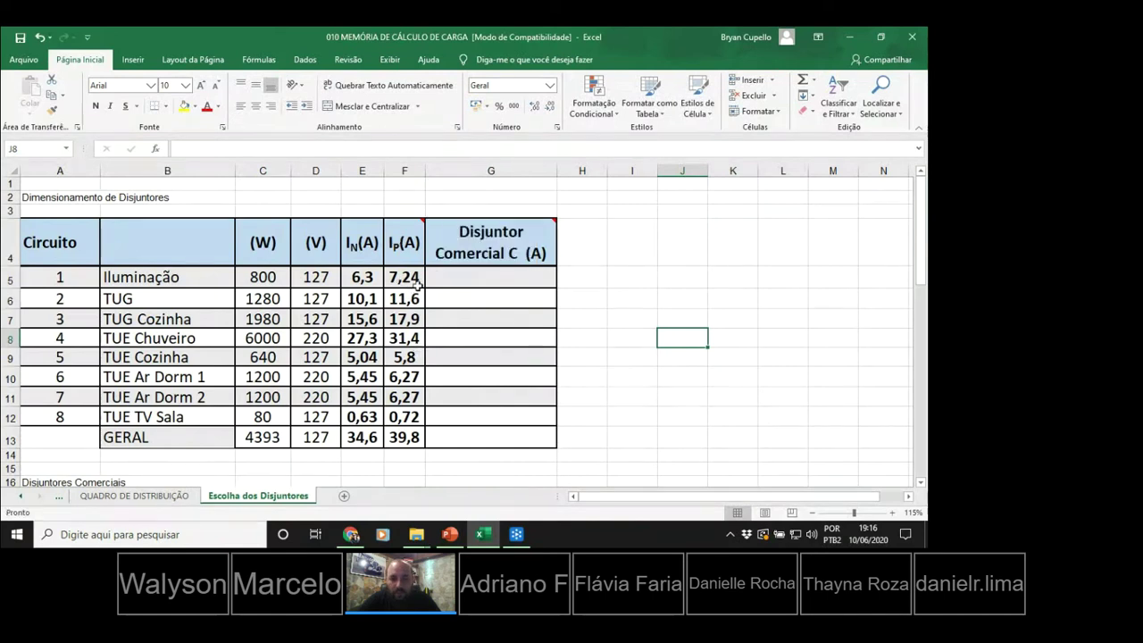
right_click(410, 243)
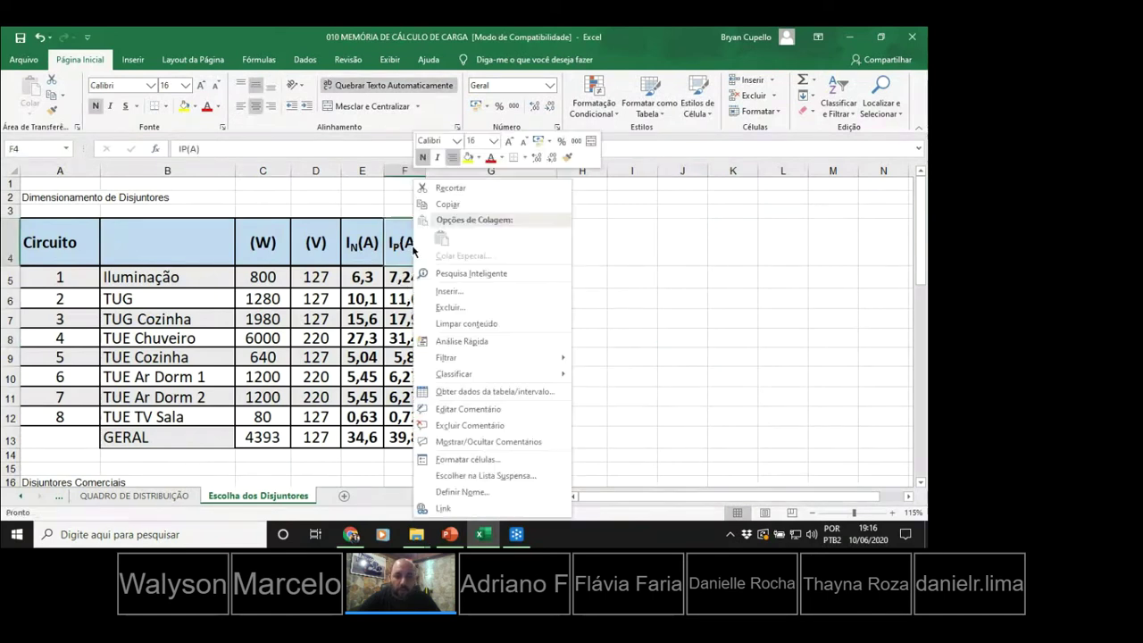
click(473, 410)
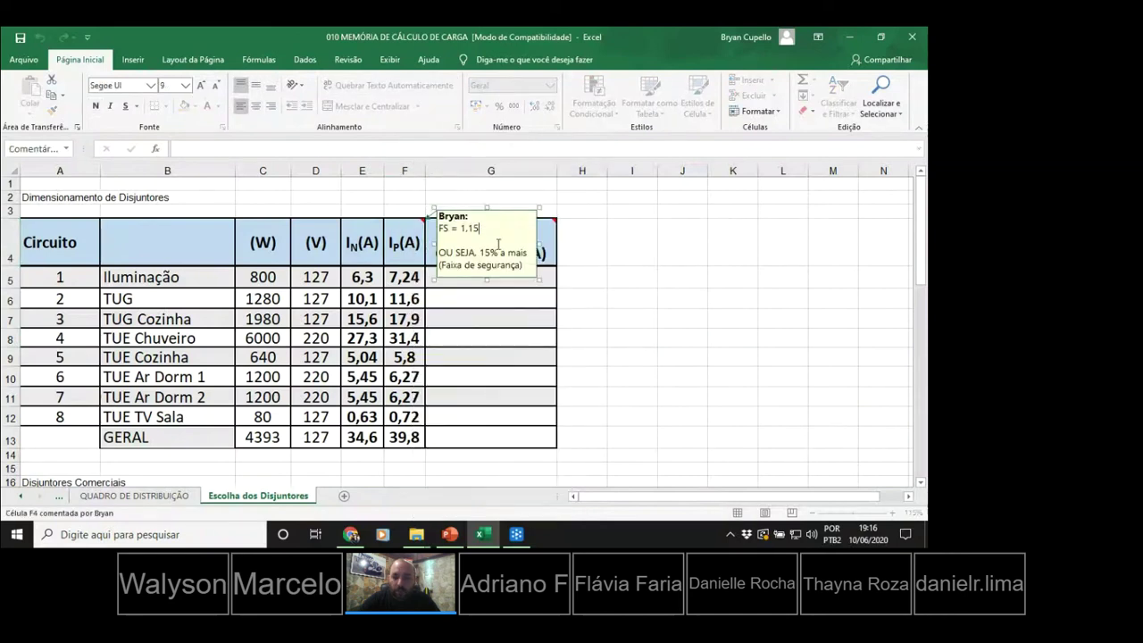
key(Return)
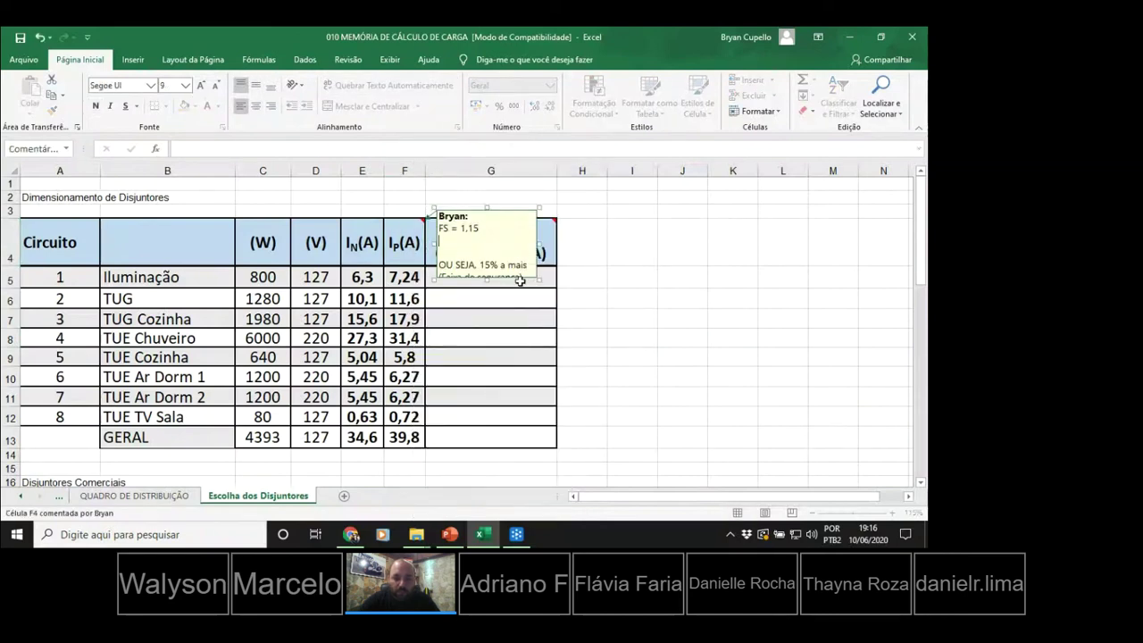
mouse_move(487, 279)
mouse_down()
mouse_move(486, 314)
mouse_move(487, 294)
mouse_up()
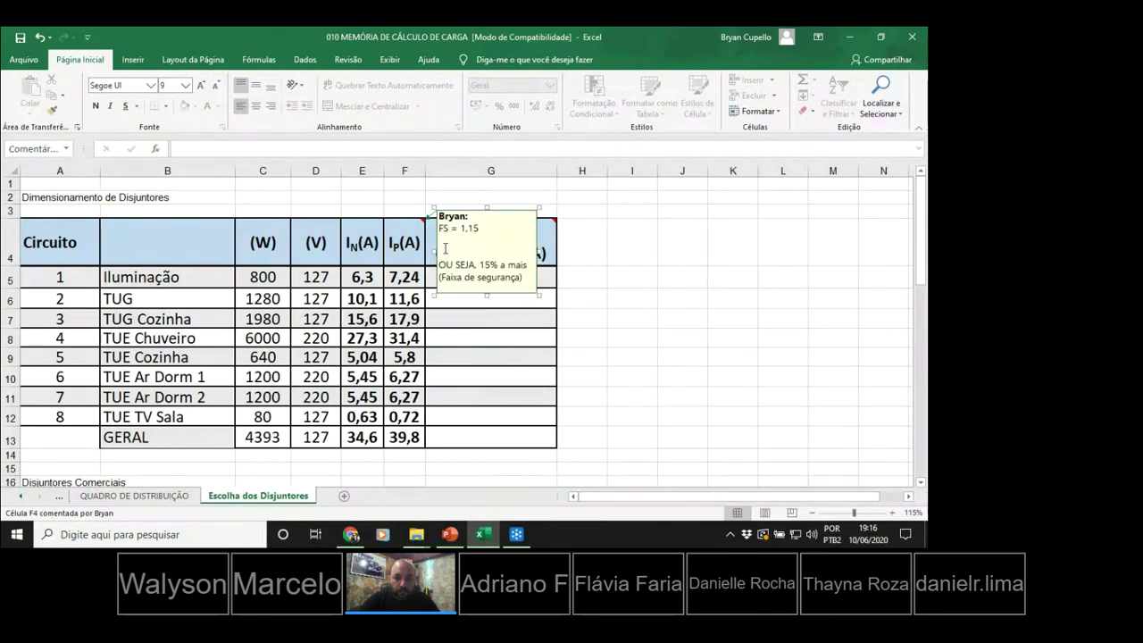
Insert the formula "Ip = FS * In" and a blank line above "OU SEJA" in F4's comment, enlarge its box and close it.
click(447, 252)
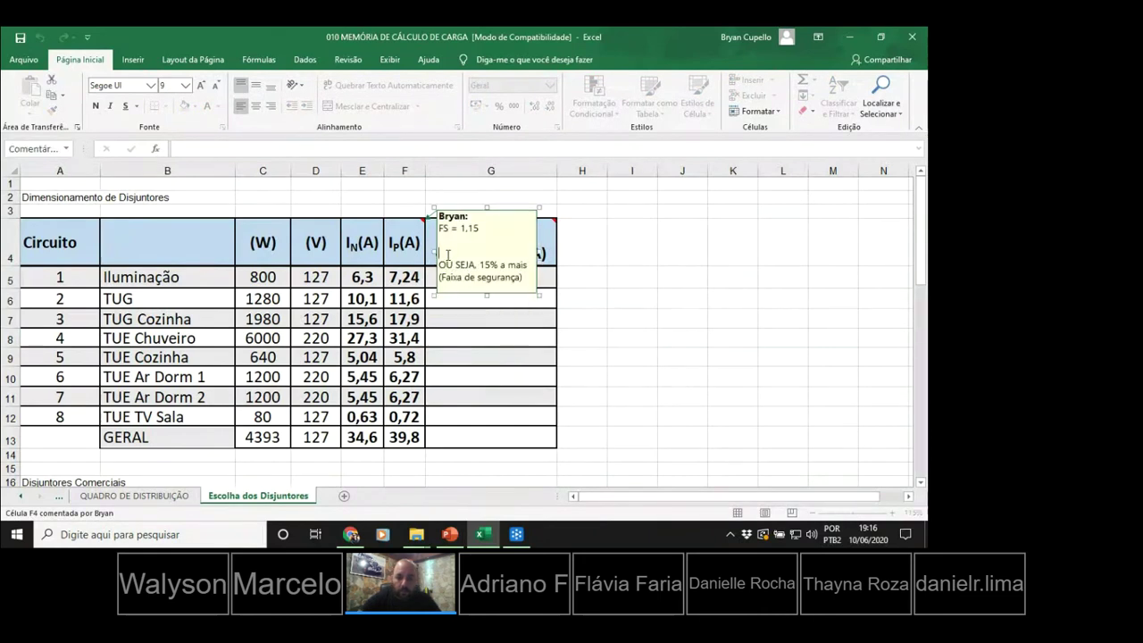
text(Ip= 1,5)
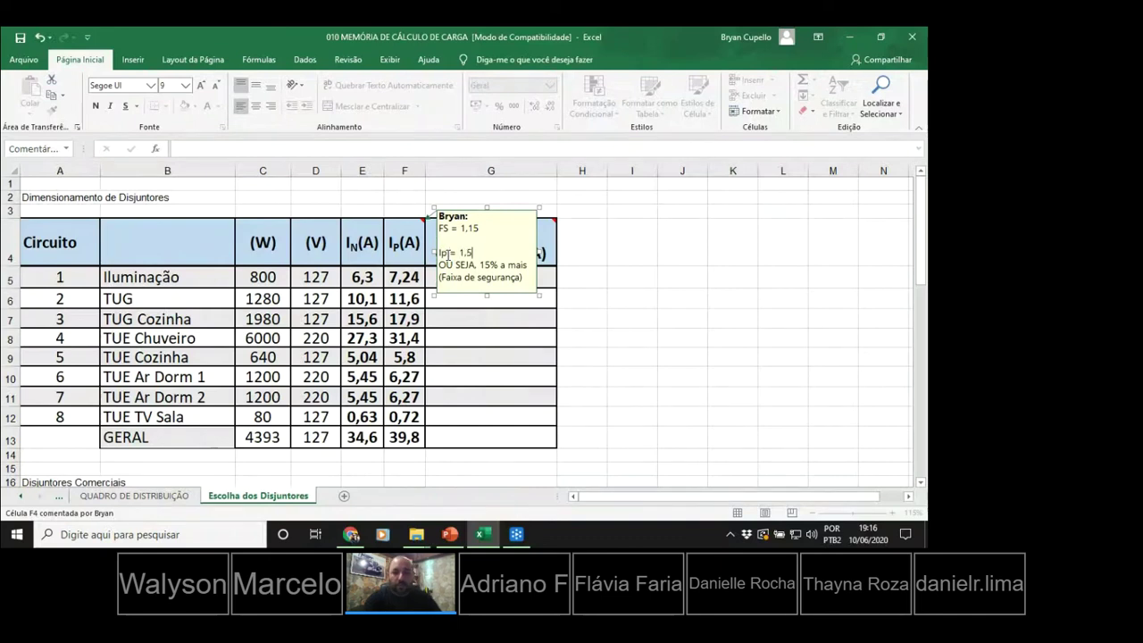
key(BackSpace)
key(BackSpace)
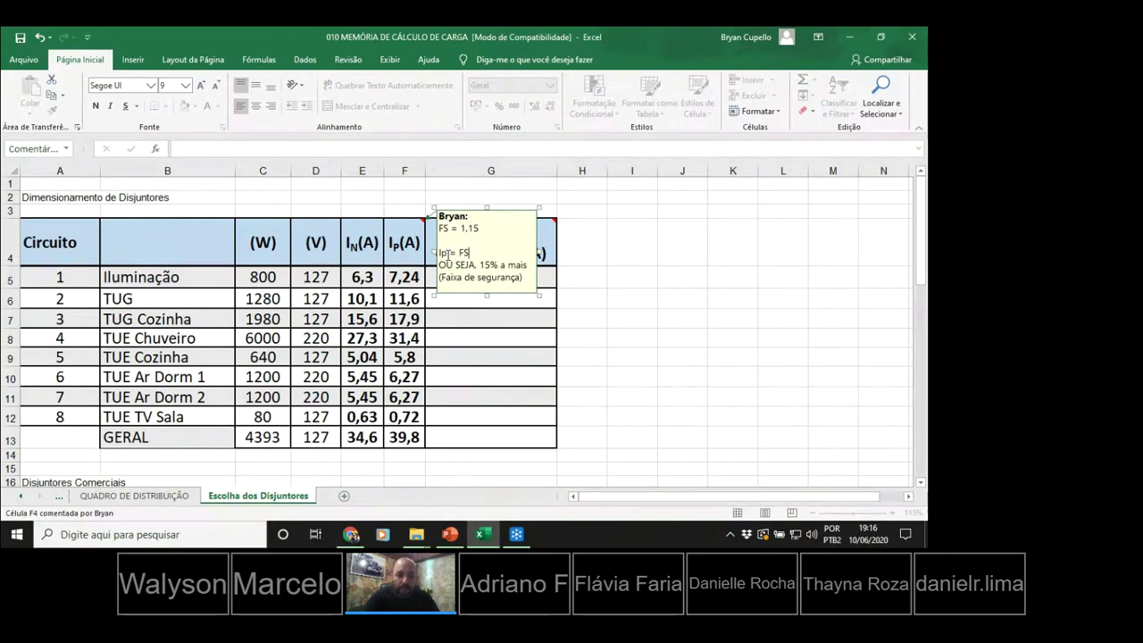
text(* In)
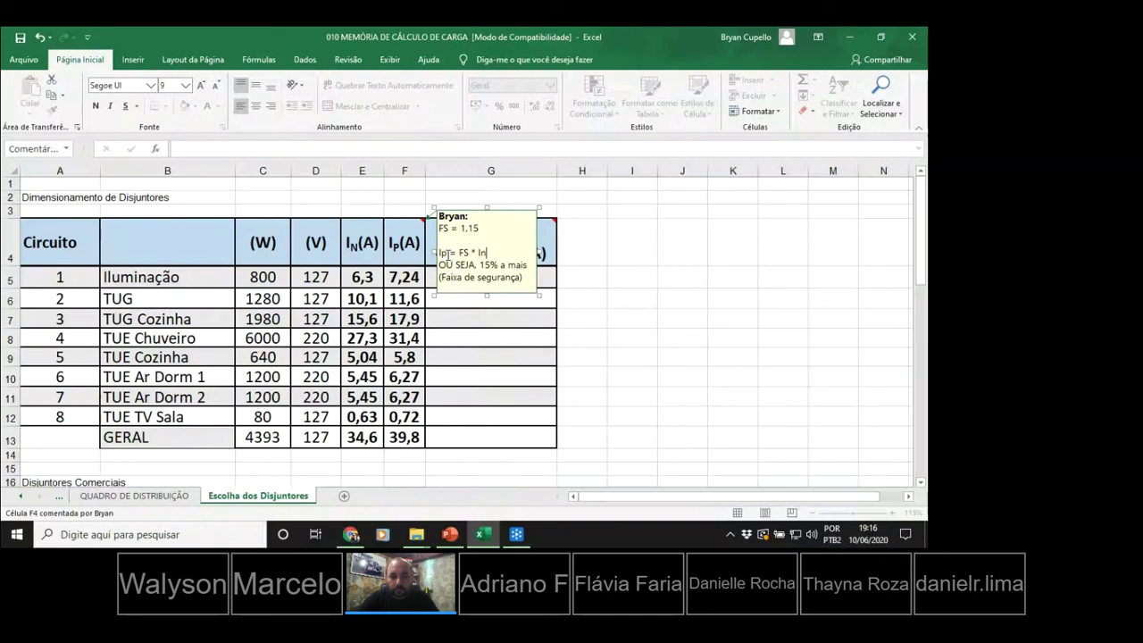
key(Return)
drag(486, 295, 486, 319)
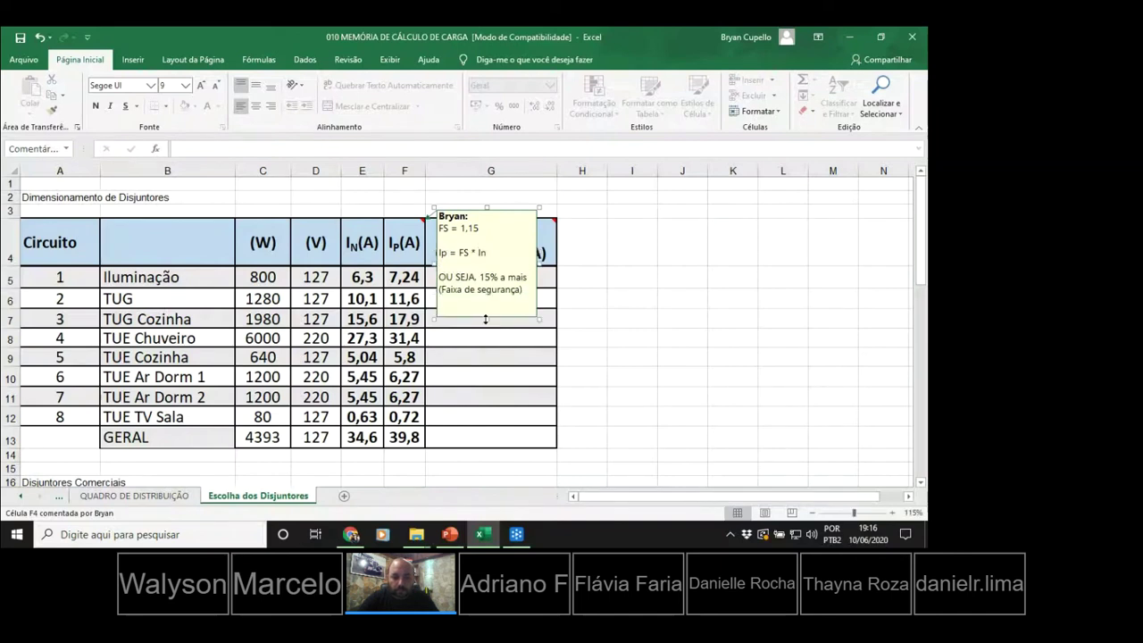
click(676, 333)
Read the comment on the * 0,8 header of the Disjuntores Comerciais table and examine its first row.
mouse_move(416, 241)
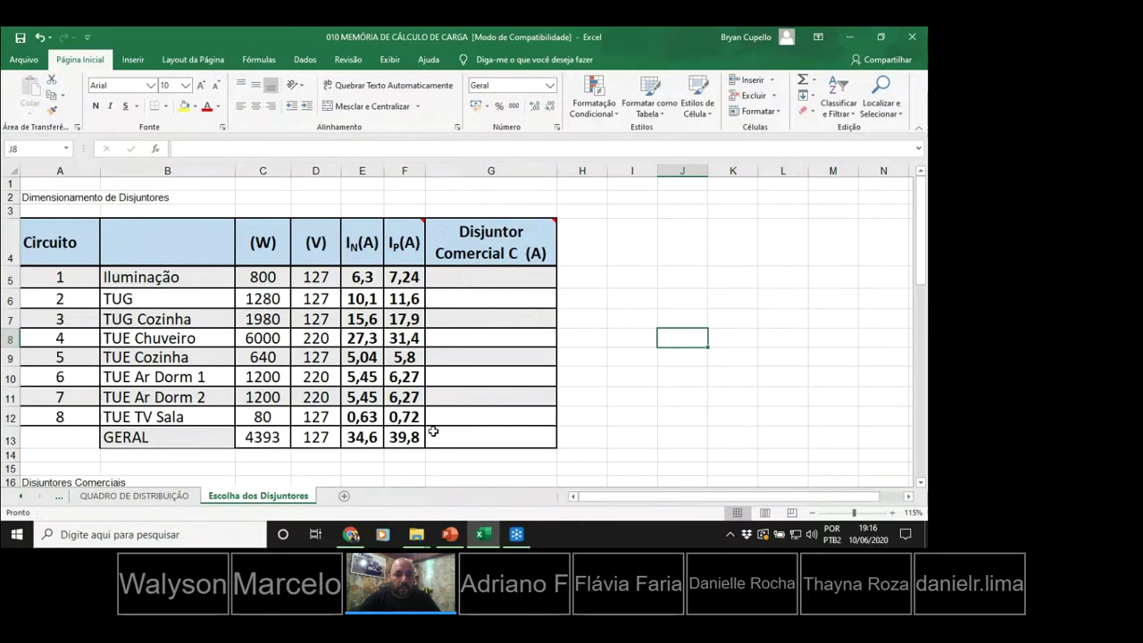
scroll(447, 424, down, 4)
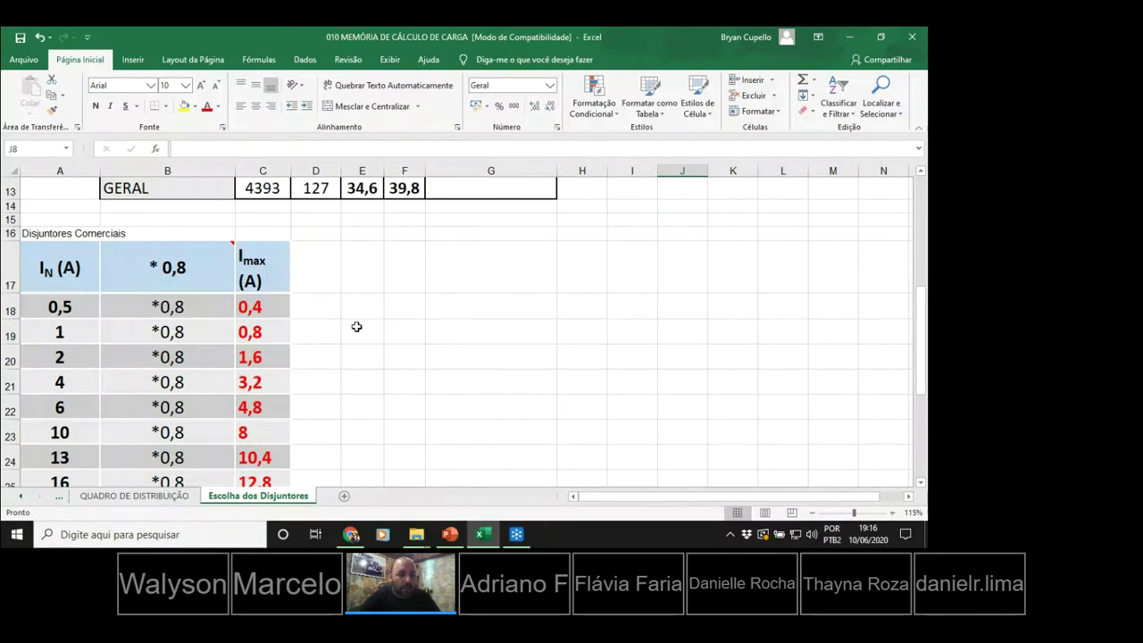
mouse_move(218, 273)
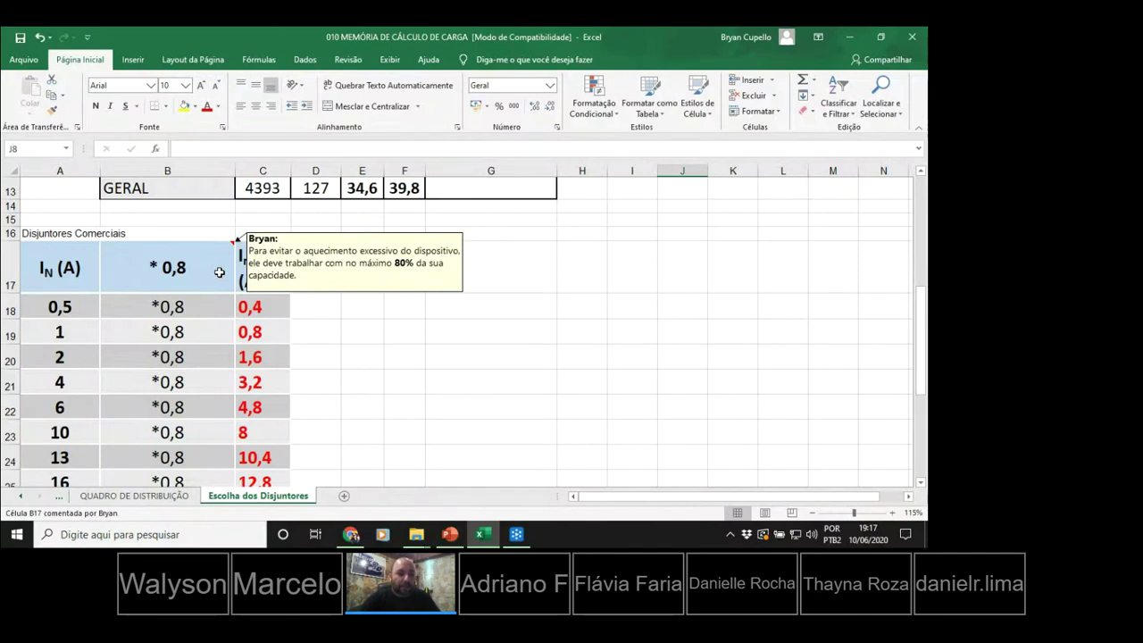
scroll(408, 398, down, 1)
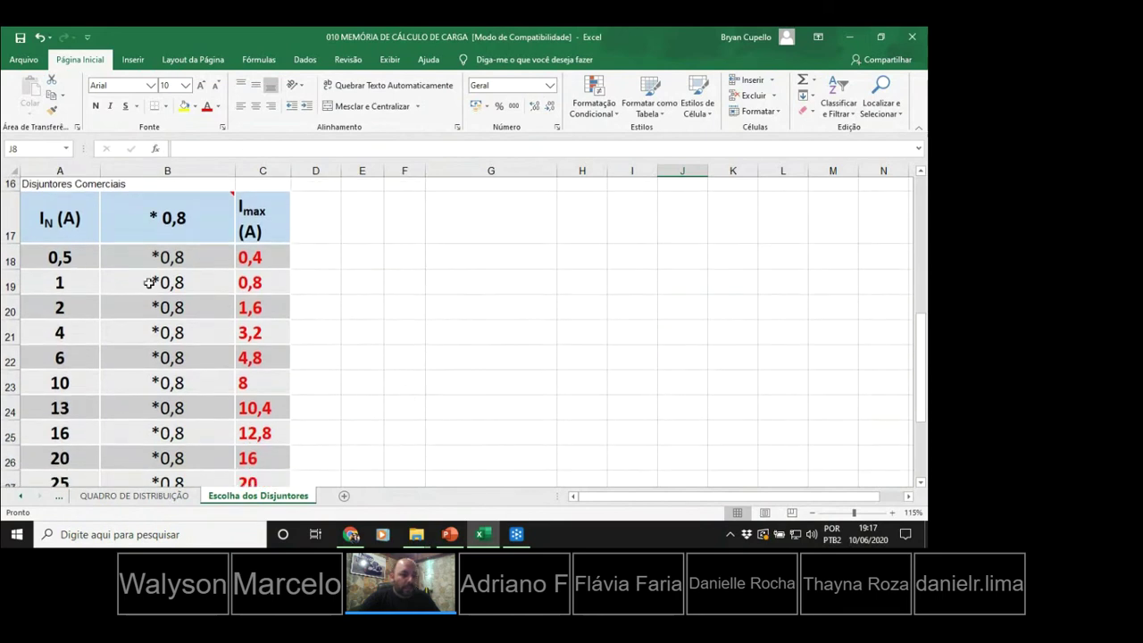
click(68, 258)
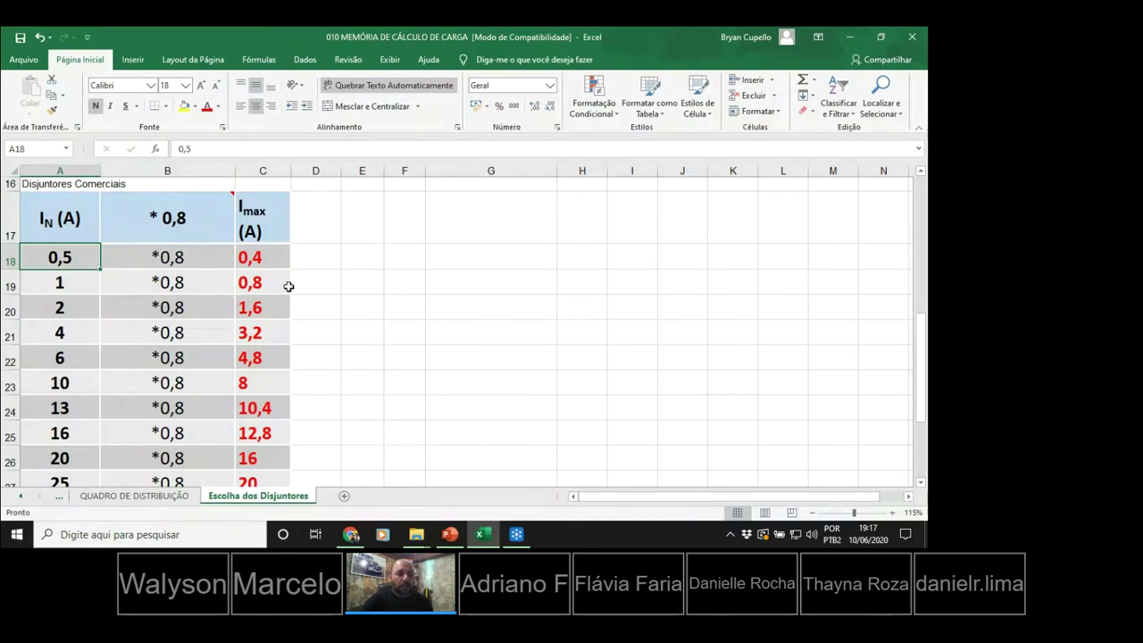
Match Iluminação's protection current against the Imax column and enter 10 as its commercial breaker in G5.
scroll(455, 360, up, 4)
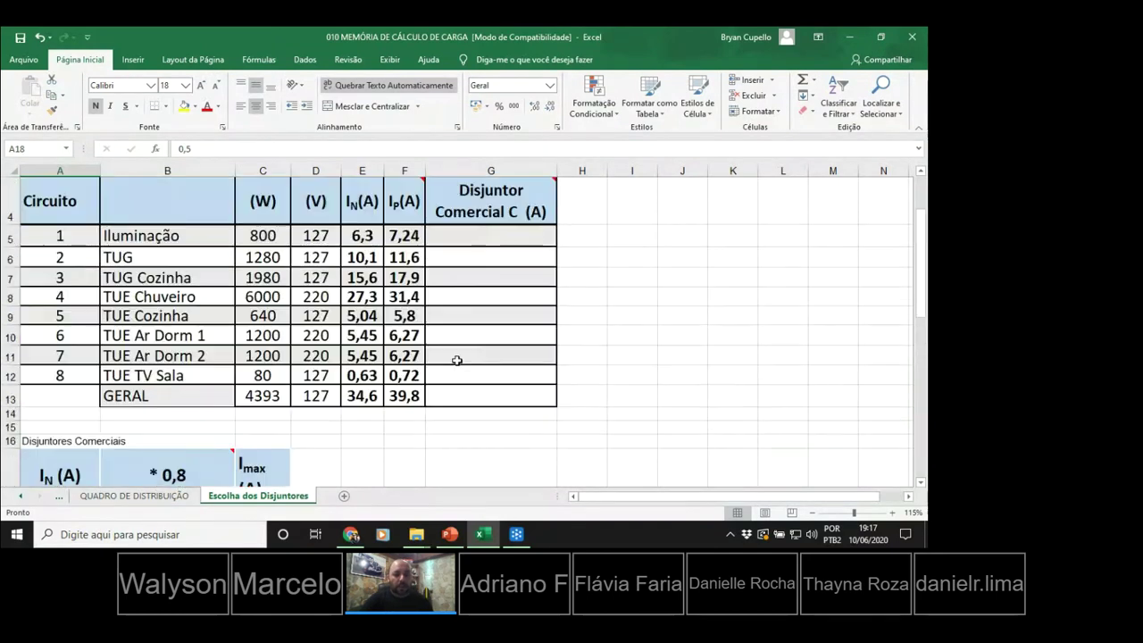
click(414, 235)
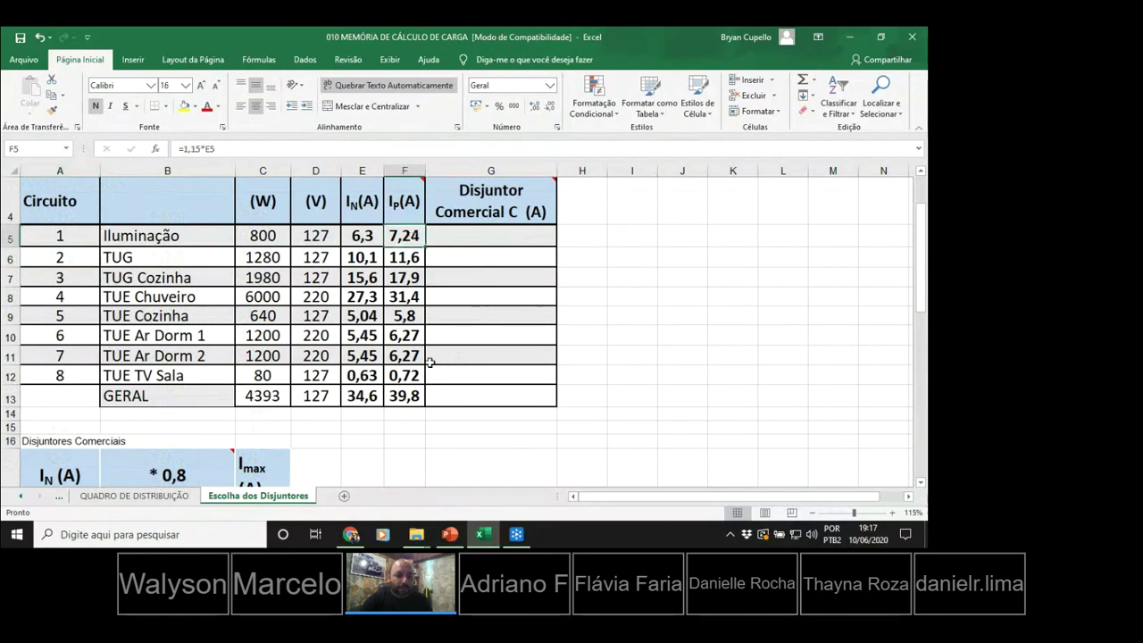
scroll(430, 363, down, 4)
scroll(430, 363, down, 2)
scroll(430, 362, up, 1)
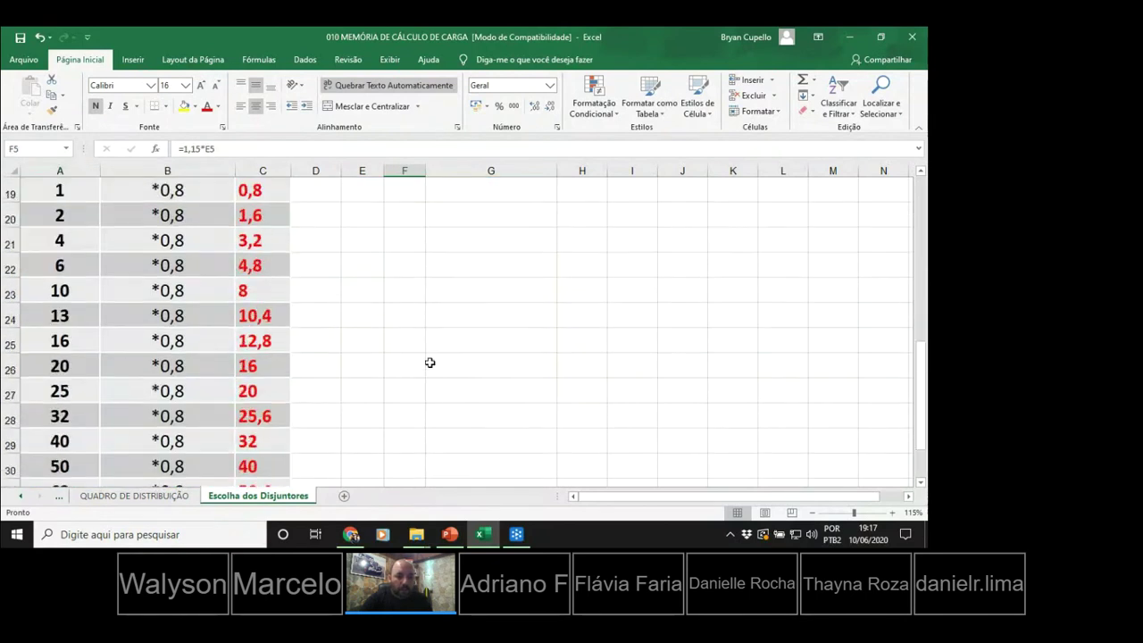
click(272, 269)
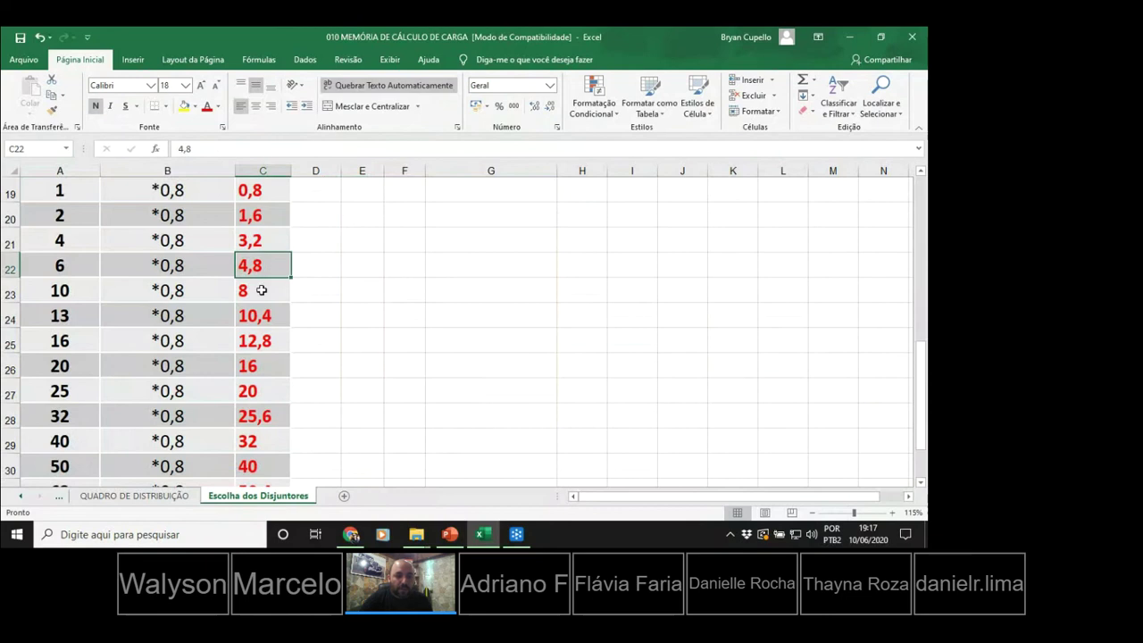
click(262, 290)
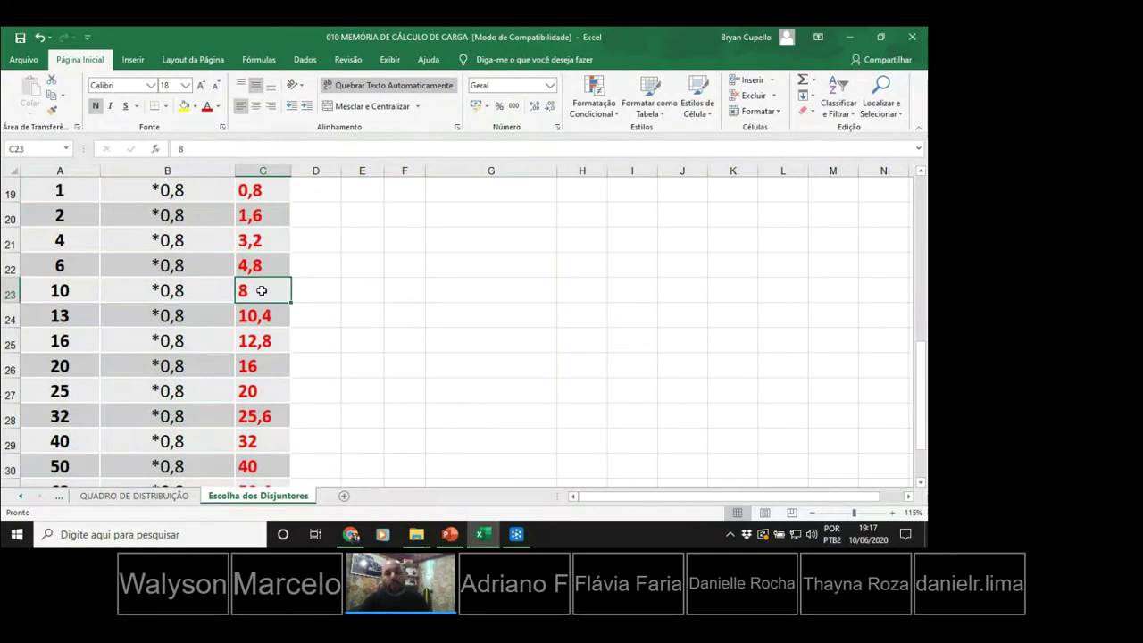
click(78, 298)
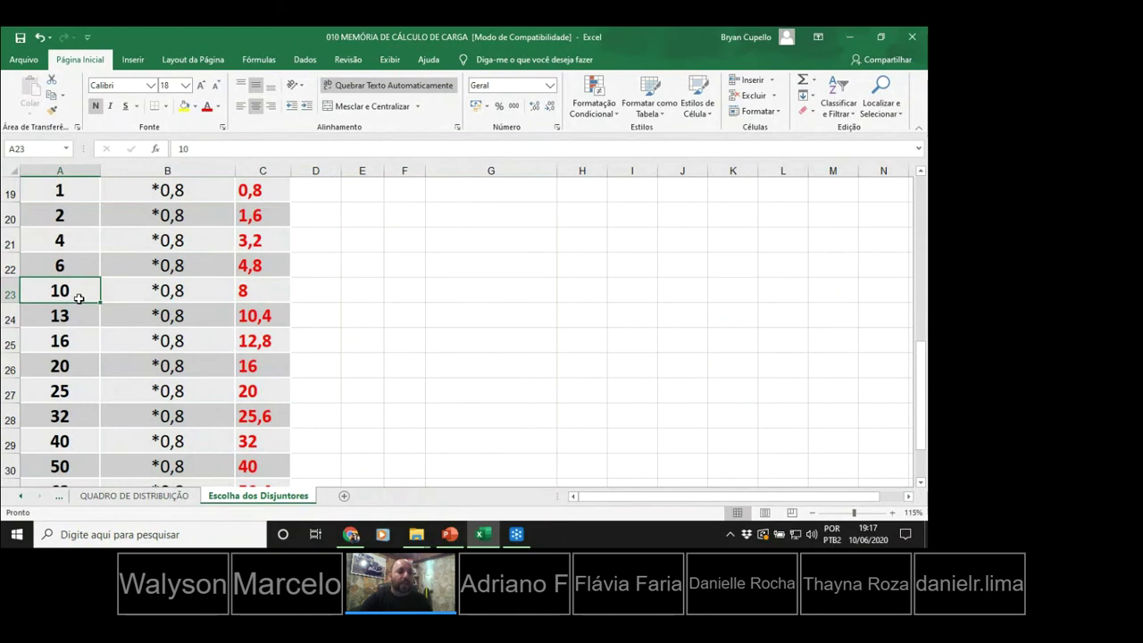
scroll(399, 299, up, 6)
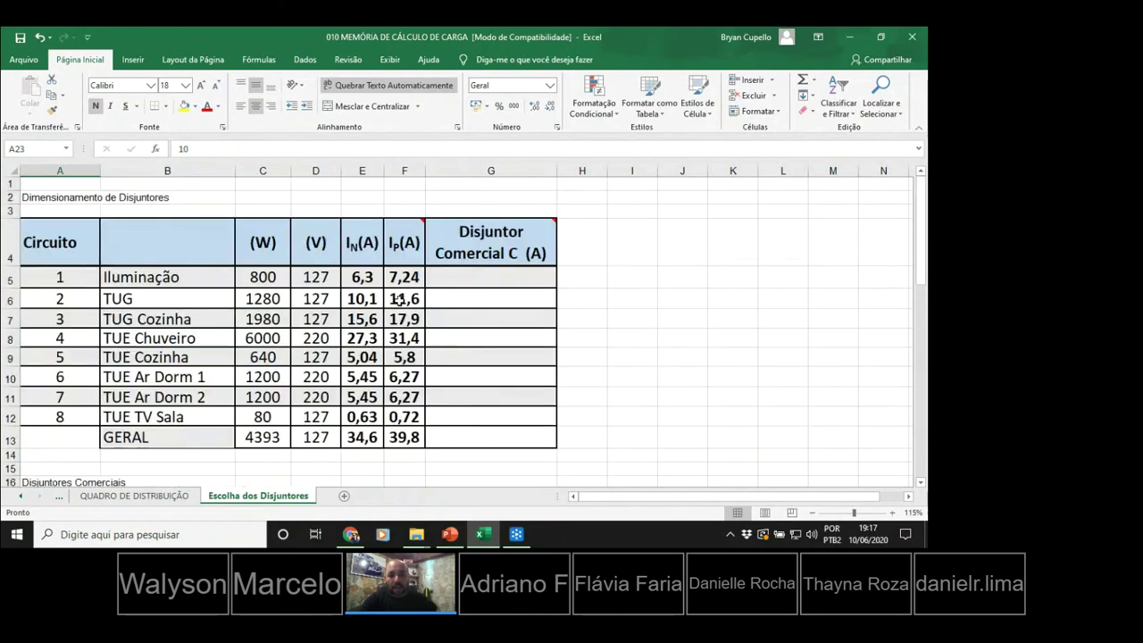
click(477, 280)
text(10)
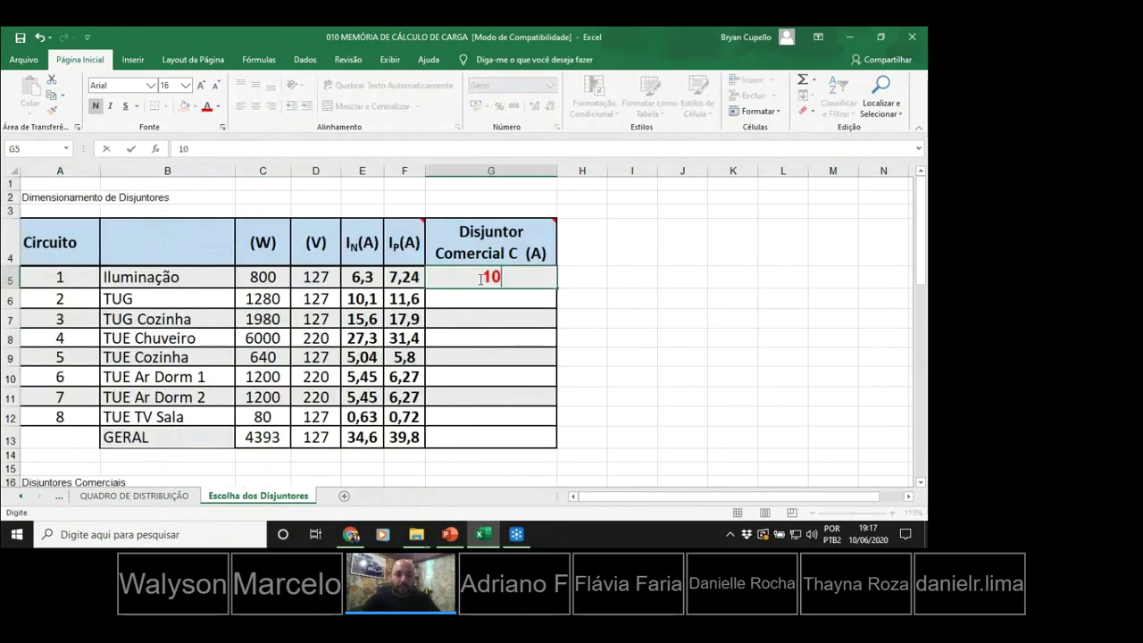
click(698, 380)
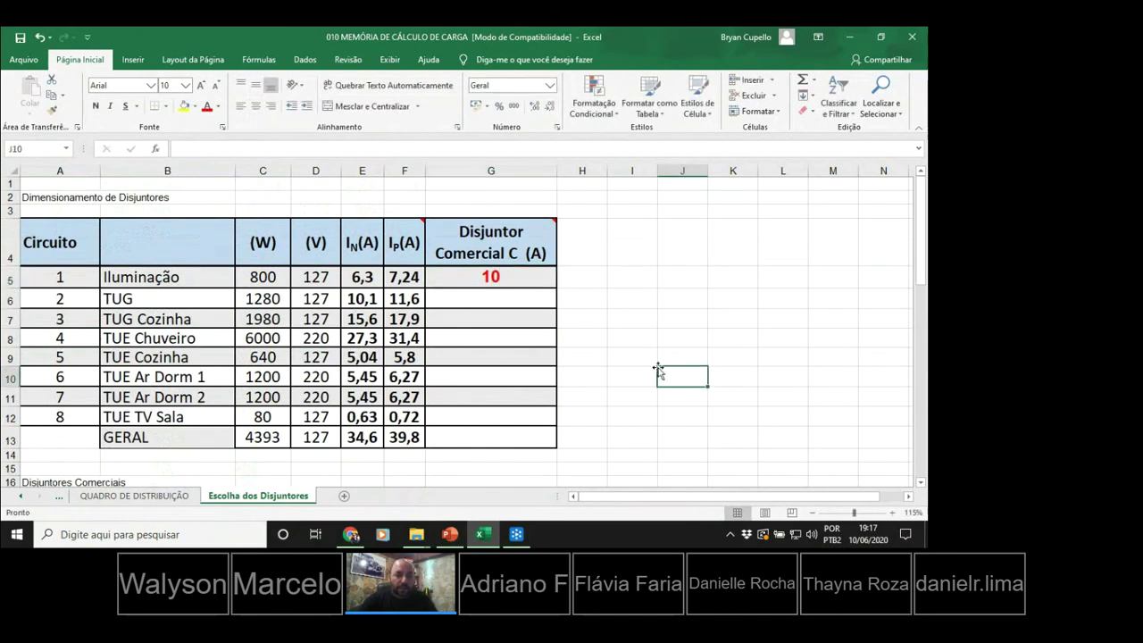
Check the Imax column for the TUG circuit and enter 16 as its commercial breaker in G6.
scroll(658, 370, down, 5)
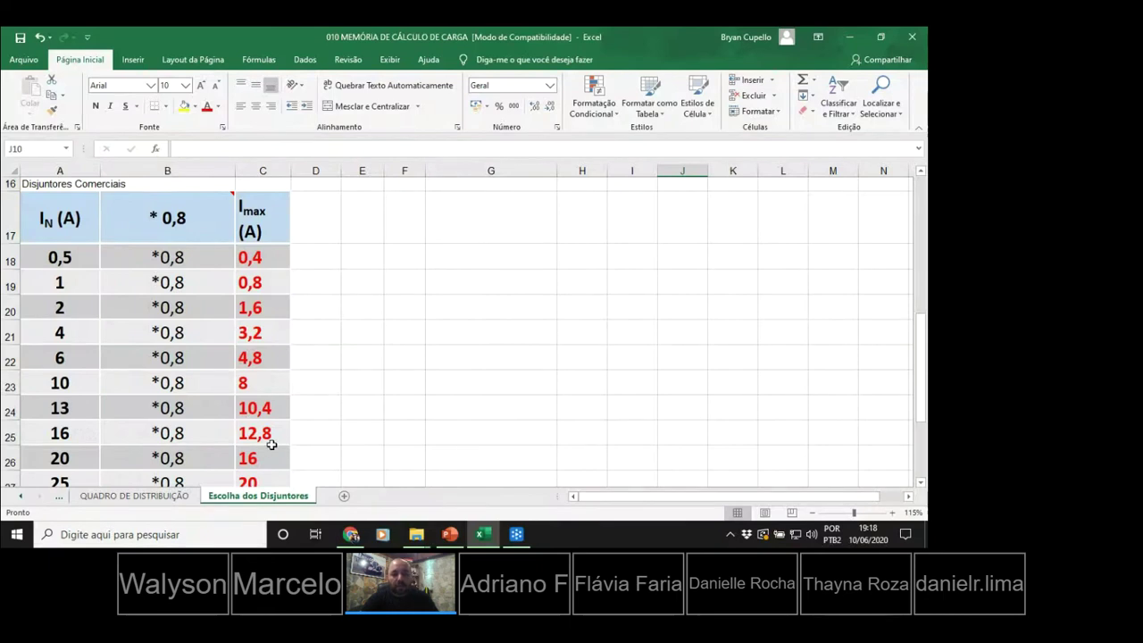
scroll(272, 444, up, 4)
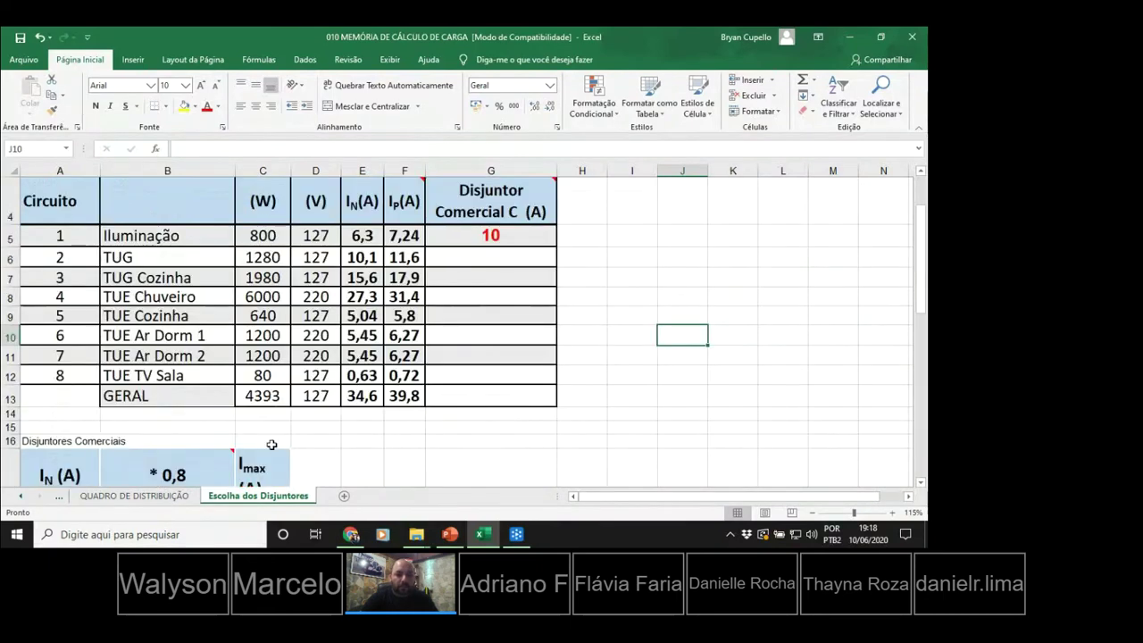
click(500, 264)
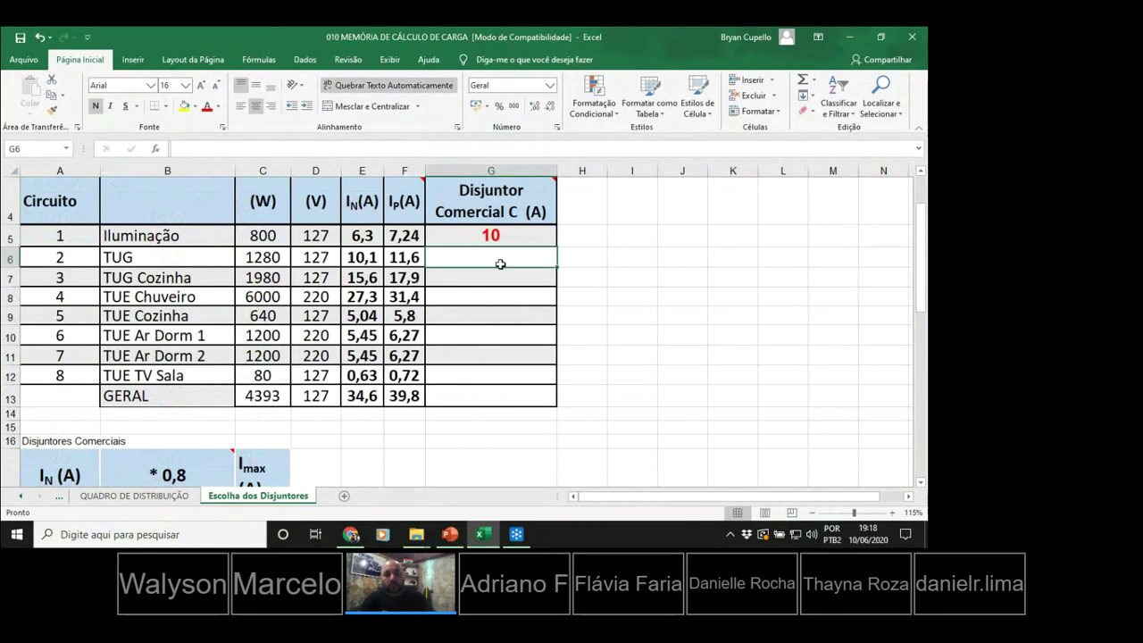
text(16)
click(659, 284)
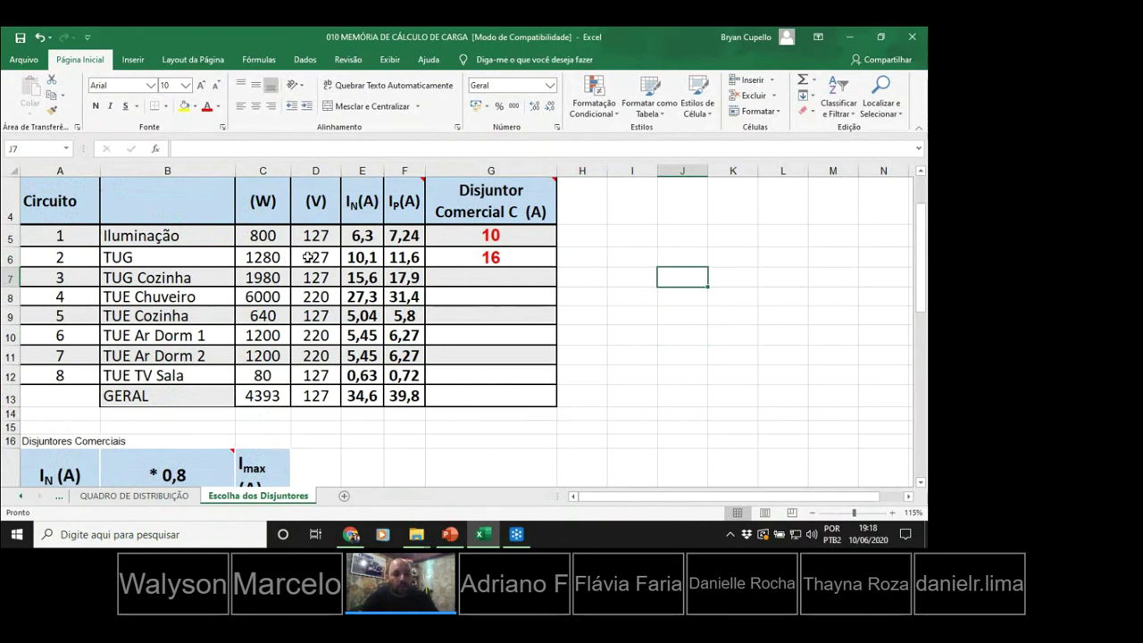
click(503, 257)
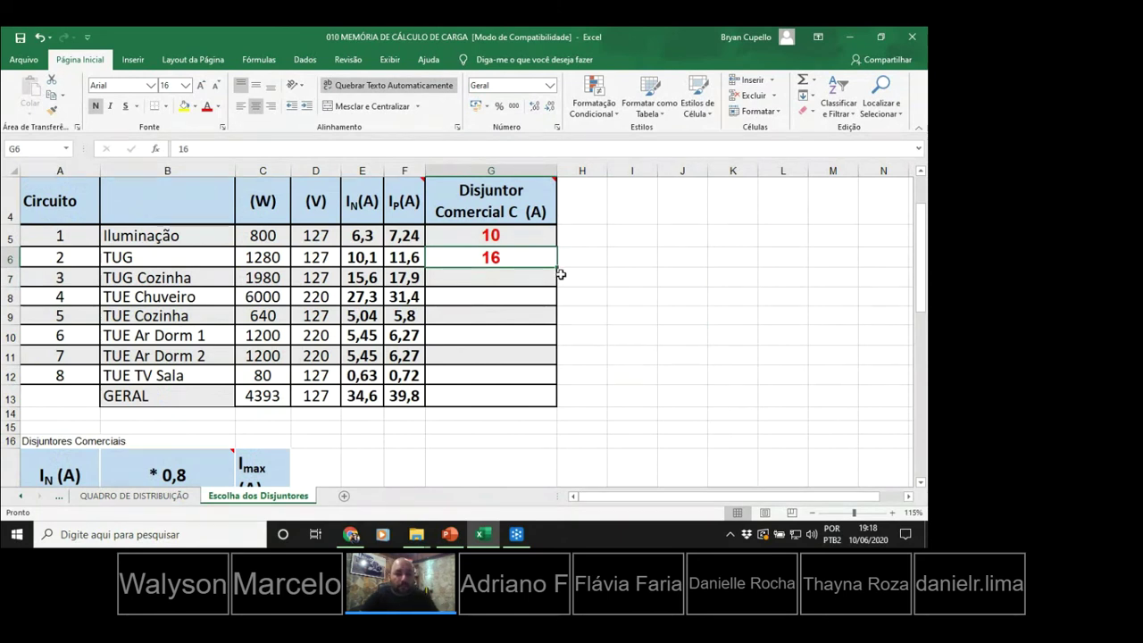
Match TUG Cozinha's protection current against the Imax column and enter 25 as its commercial breaker in G7.
click(506, 279)
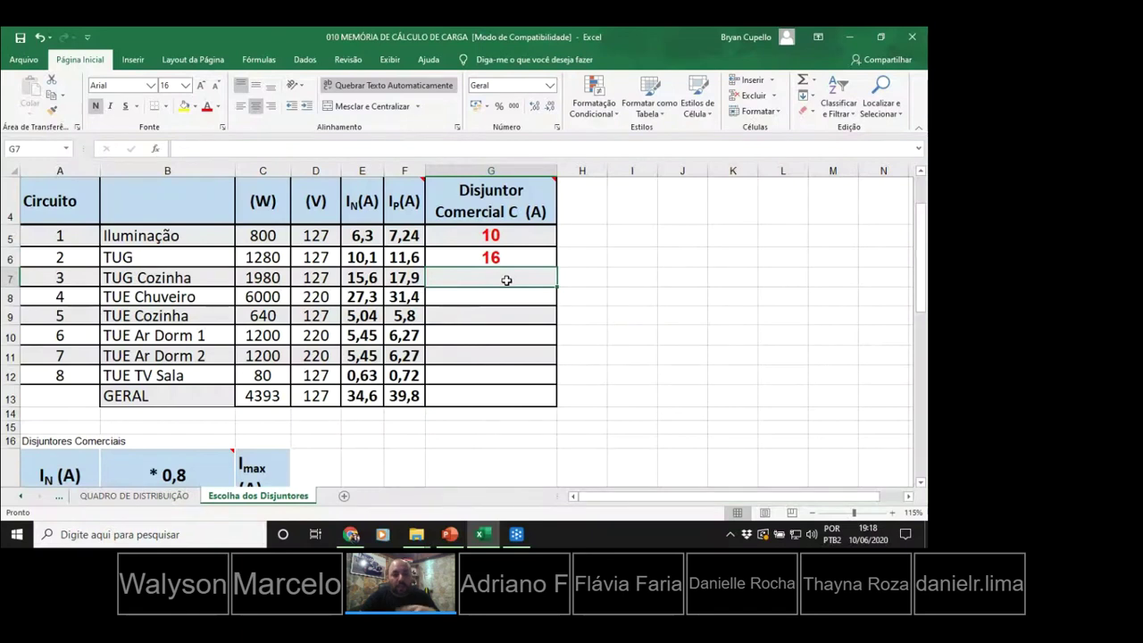
scroll(506, 279, down, 1)
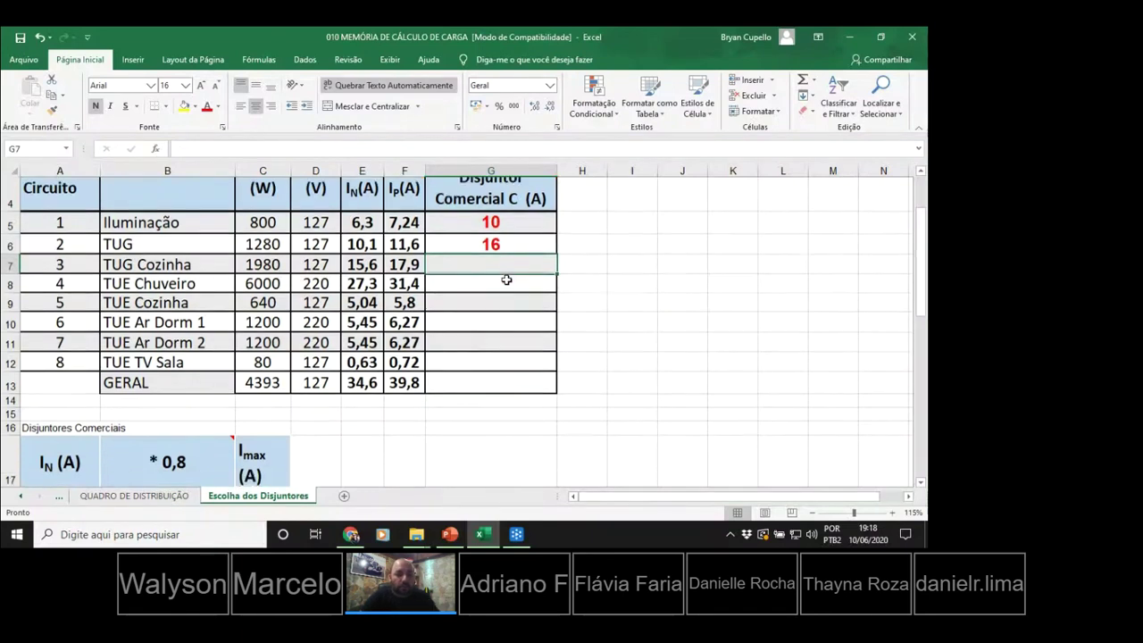
scroll(507, 279, down, 3)
scroll(506, 279, down, 4)
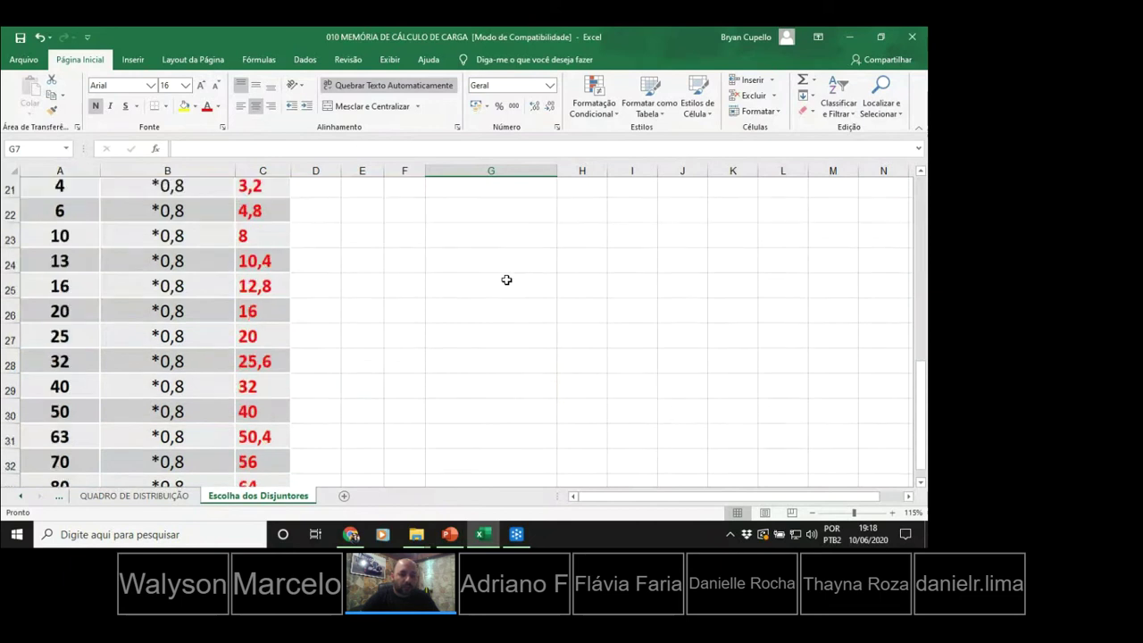
scroll(506, 279, up, 7)
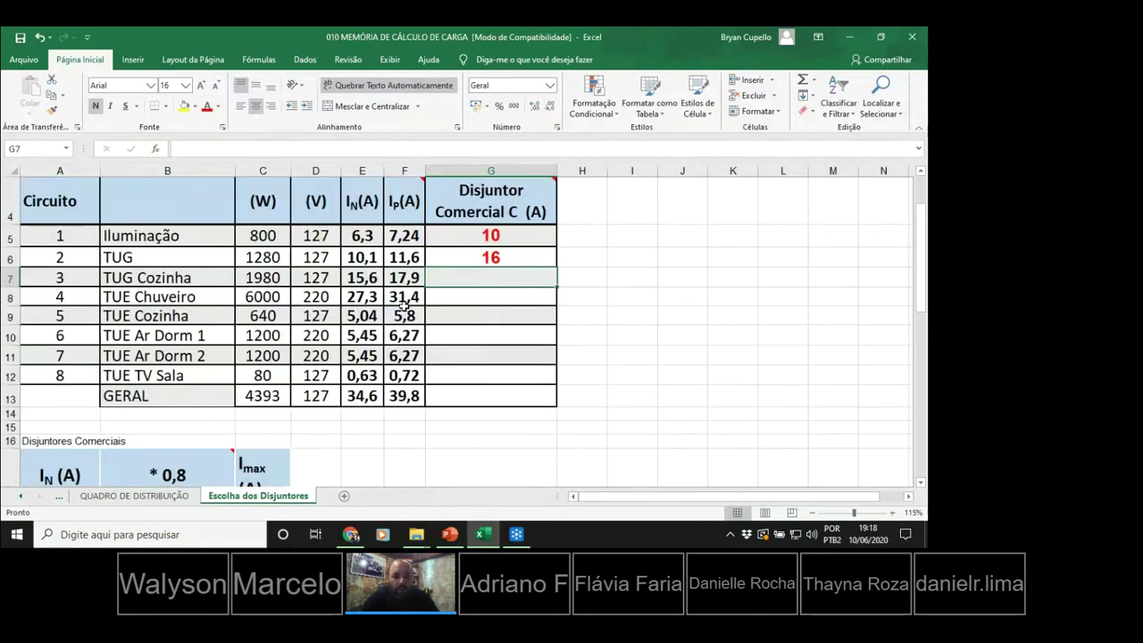
scroll(414, 284, down, 5)
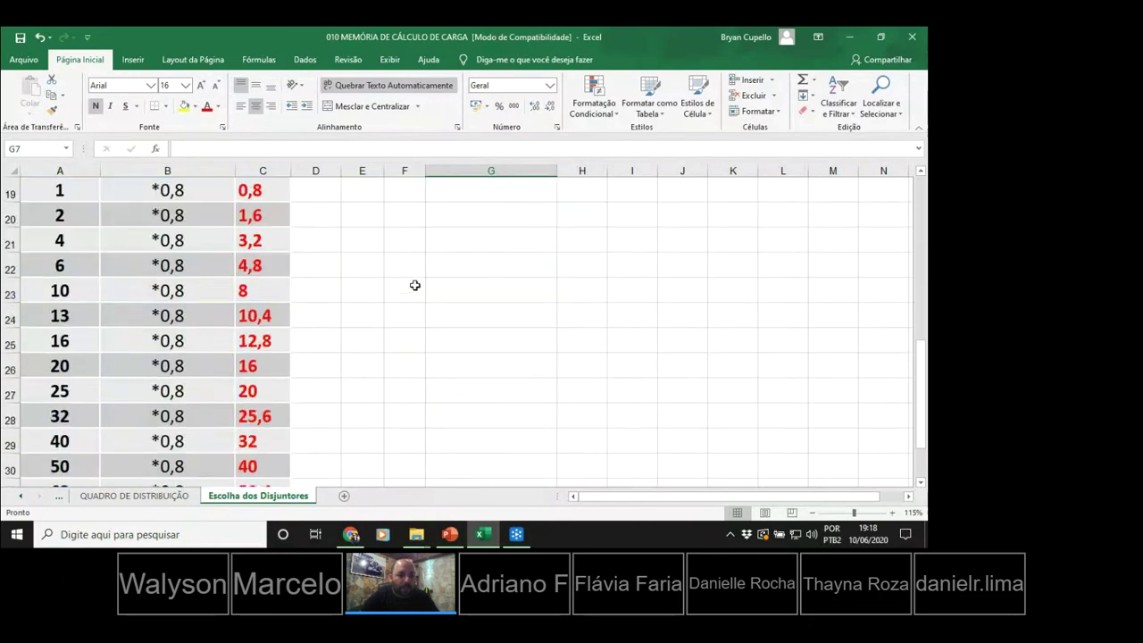
click(263, 365)
click(257, 387)
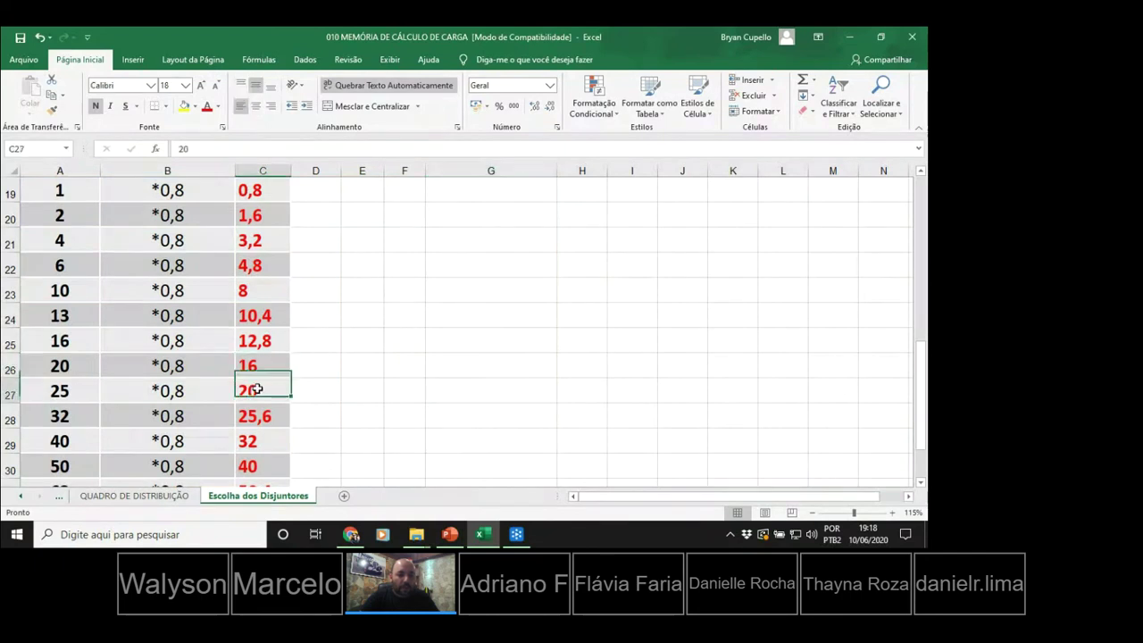
click(79, 390)
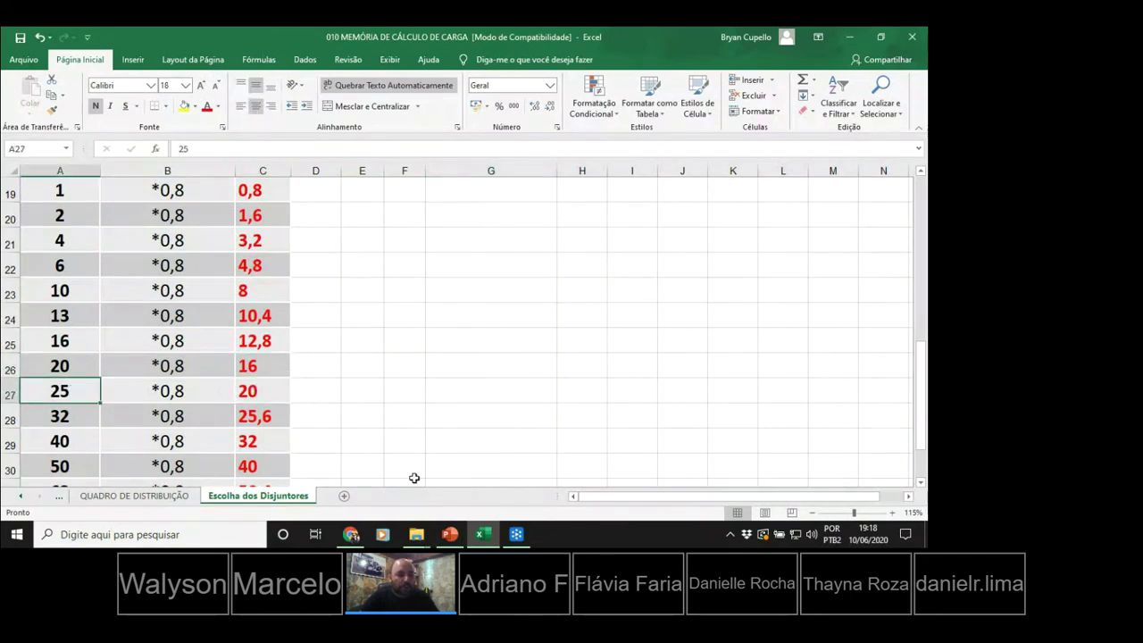
scroll(434, 429, up, 5)
scroll(435, 431, up, 1)
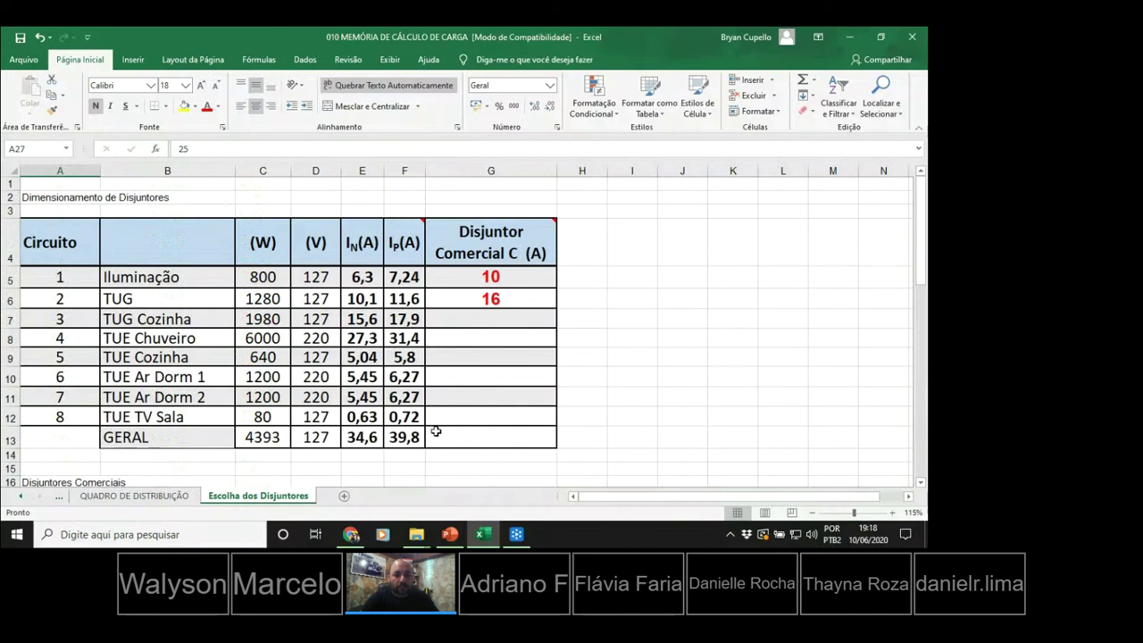
click(485, 314)
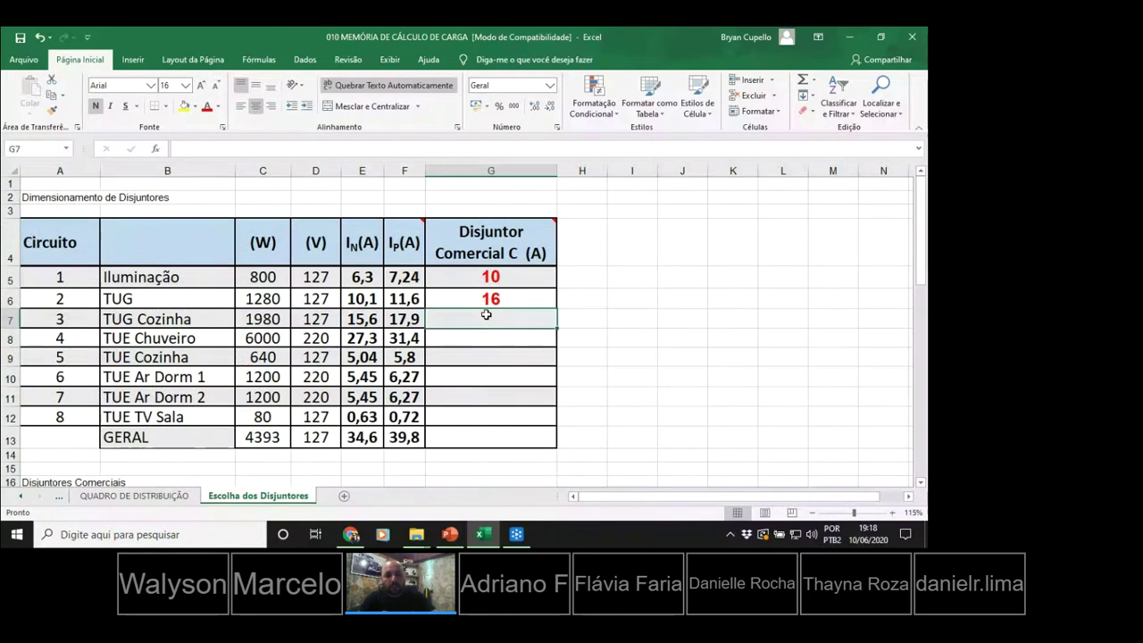
text(25)
click(676, 374)
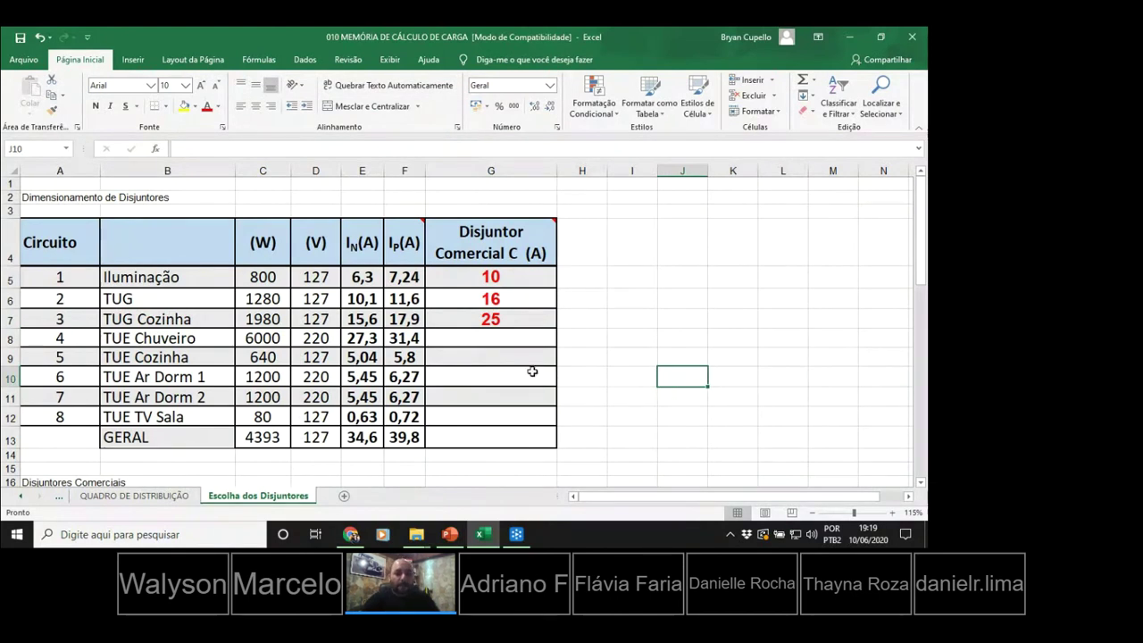
Compare TUE Chuveiro's protection current with the Imax column and enter 40 as its commercial breaker in G8.
click(493, 340)
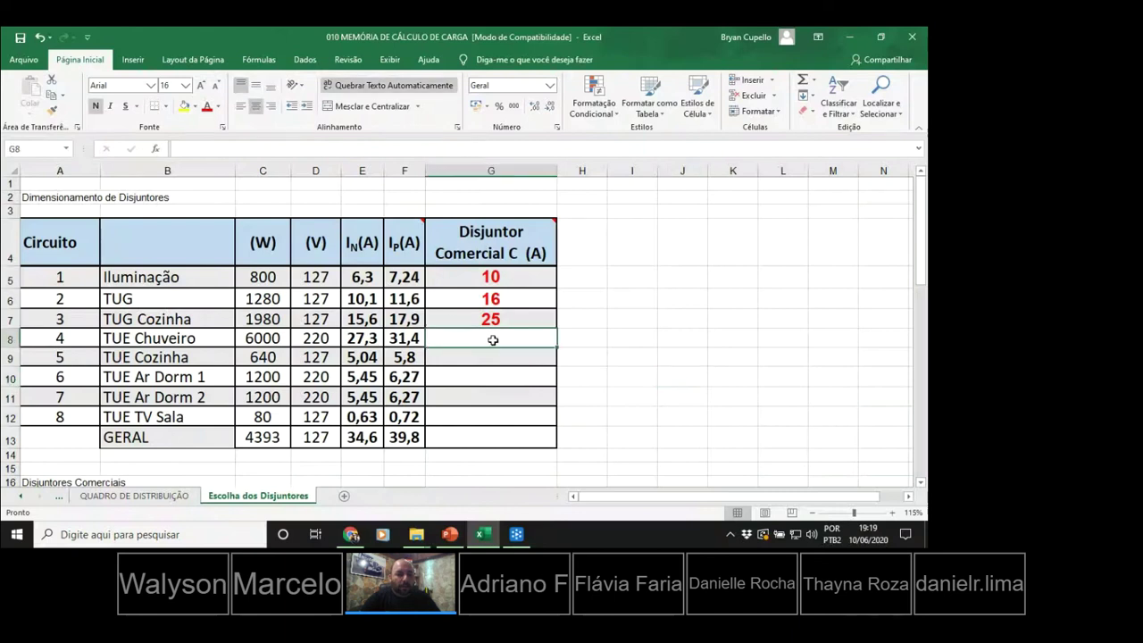
scroll(434, 392, down, 6)
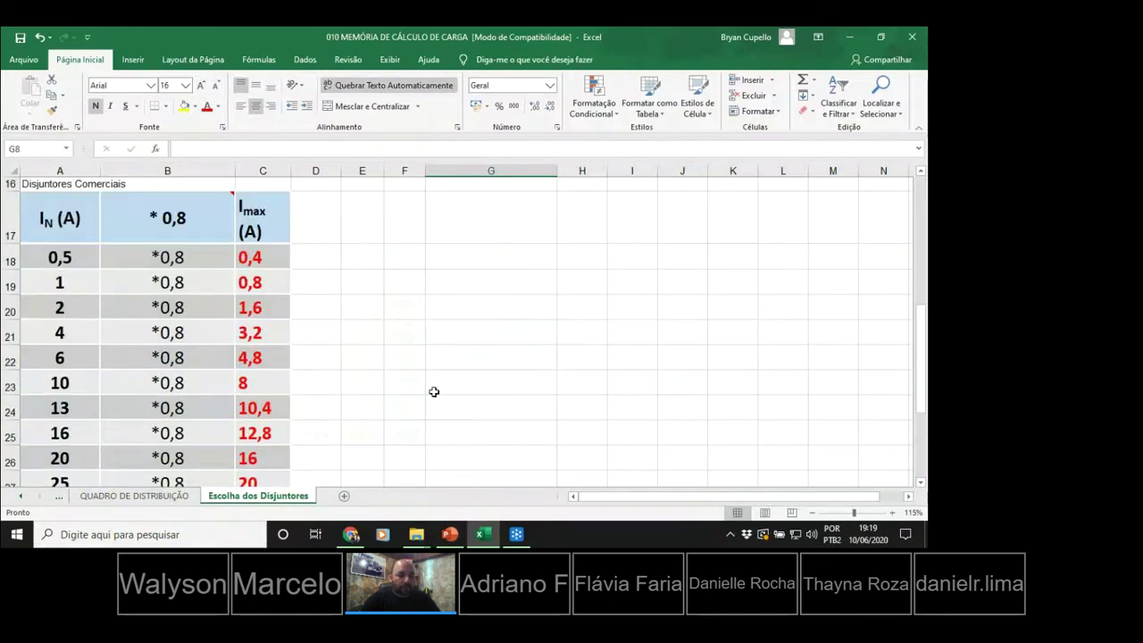
scroll(382, 396, down, 1)
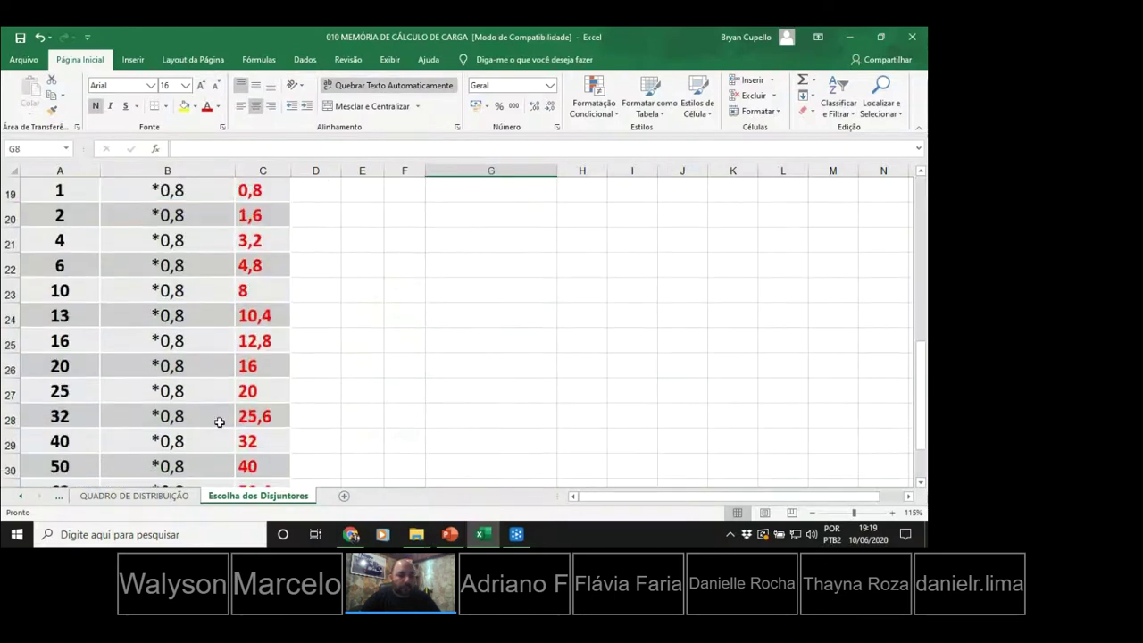
scroll(337, 377, up, 6)
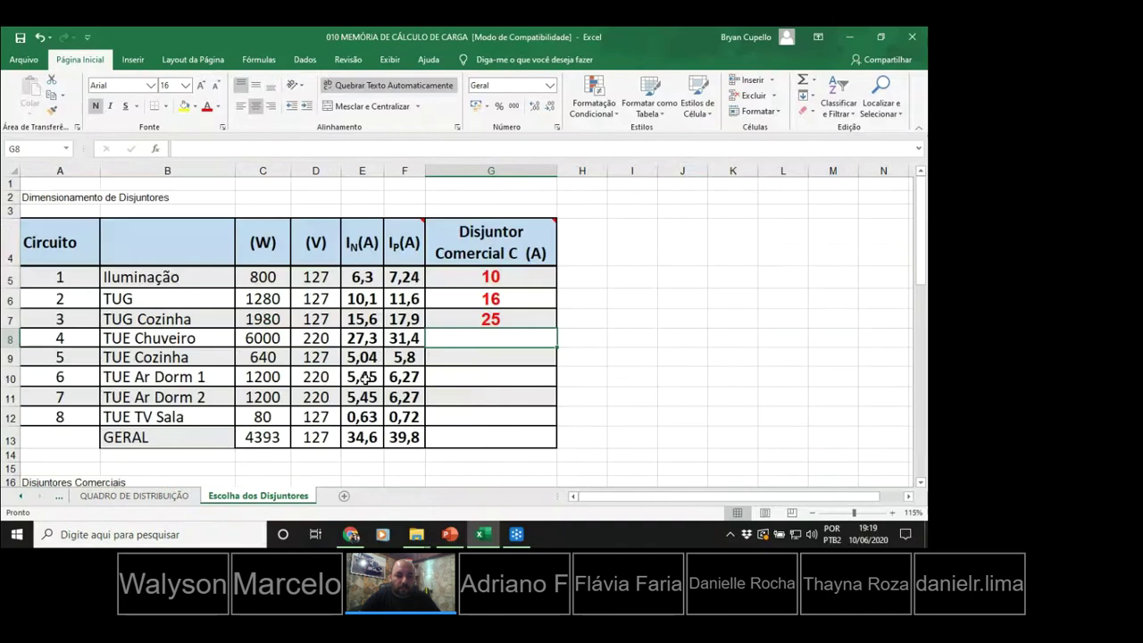
click(419, 342)
scroll(445, 396, down, 3)
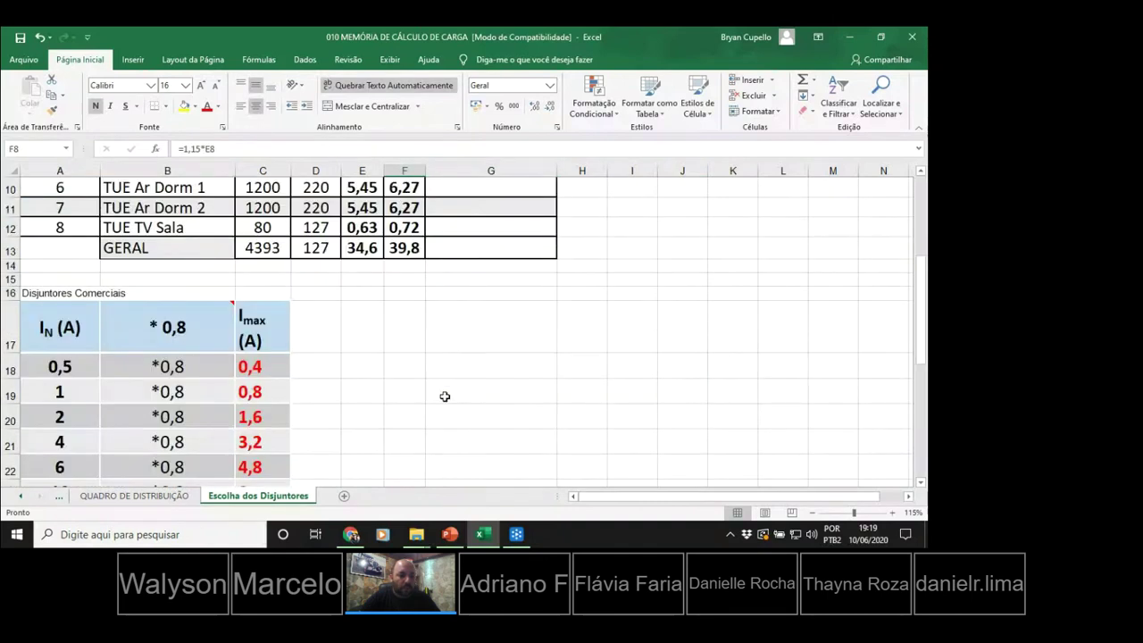
scroll(445, 397, down, 4)
click(263, 366)
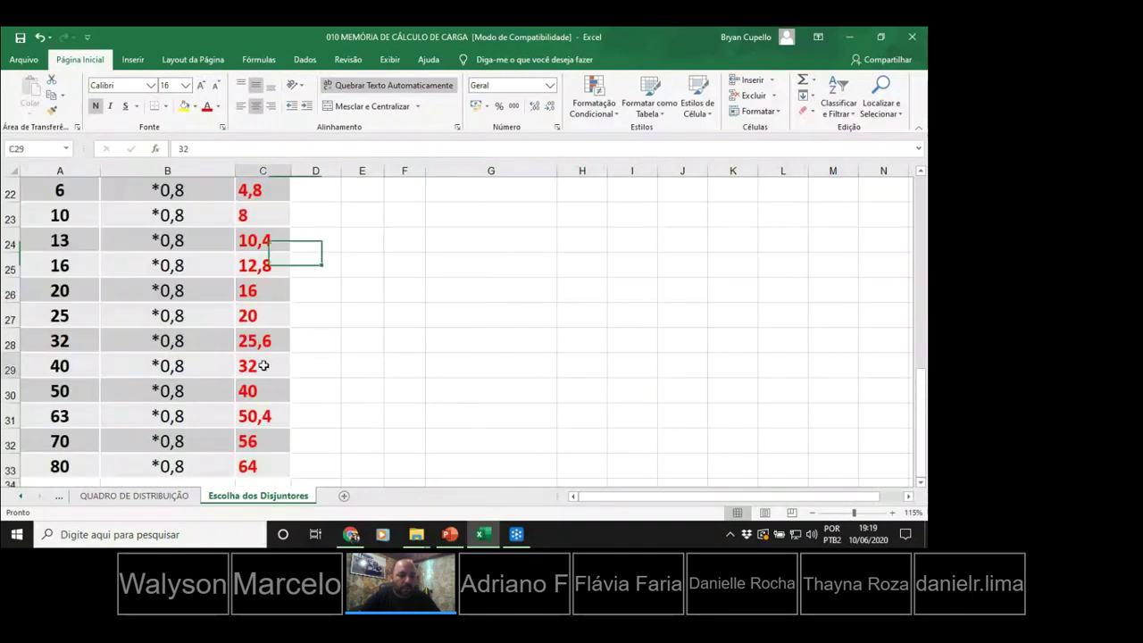
click(74, 363)
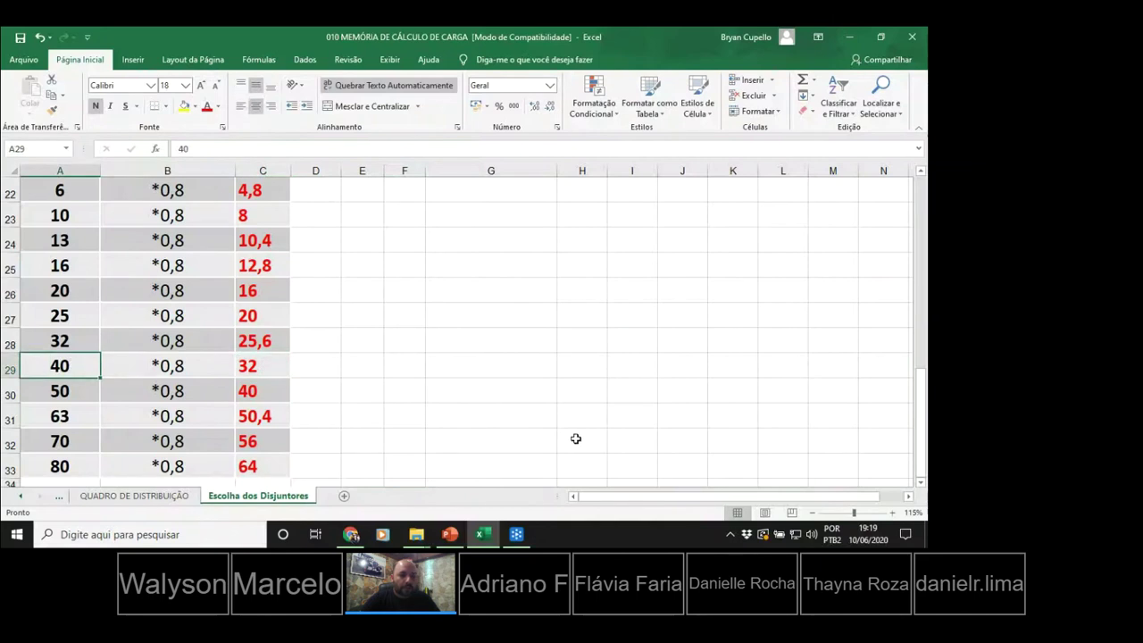
click(67, 339)
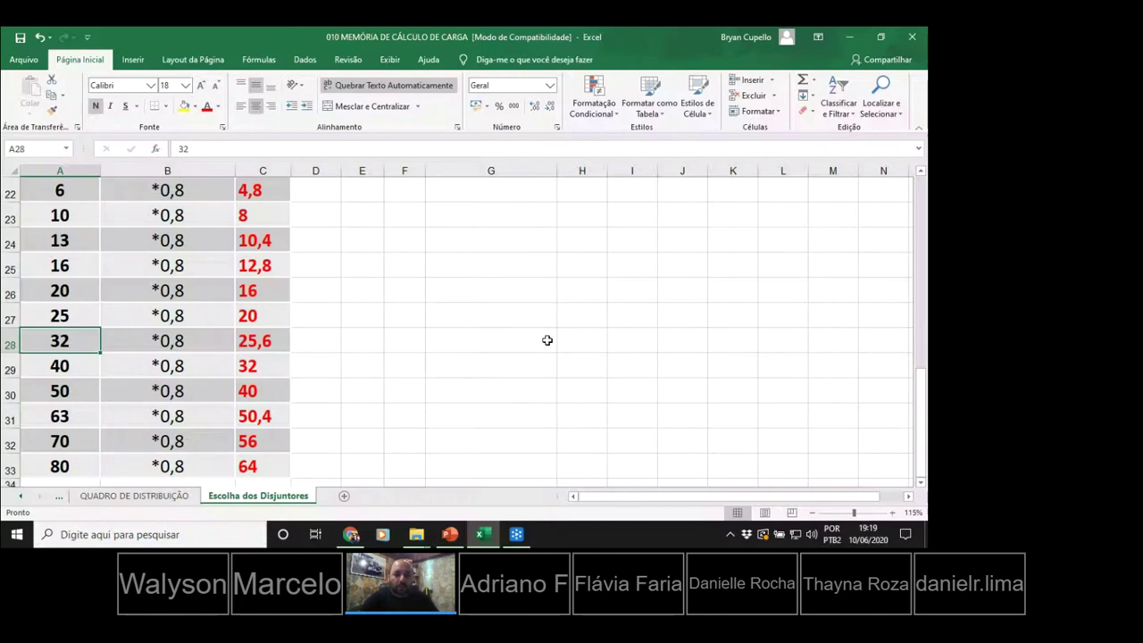
scroll(547, 340, up, 7)
click(503, 342)
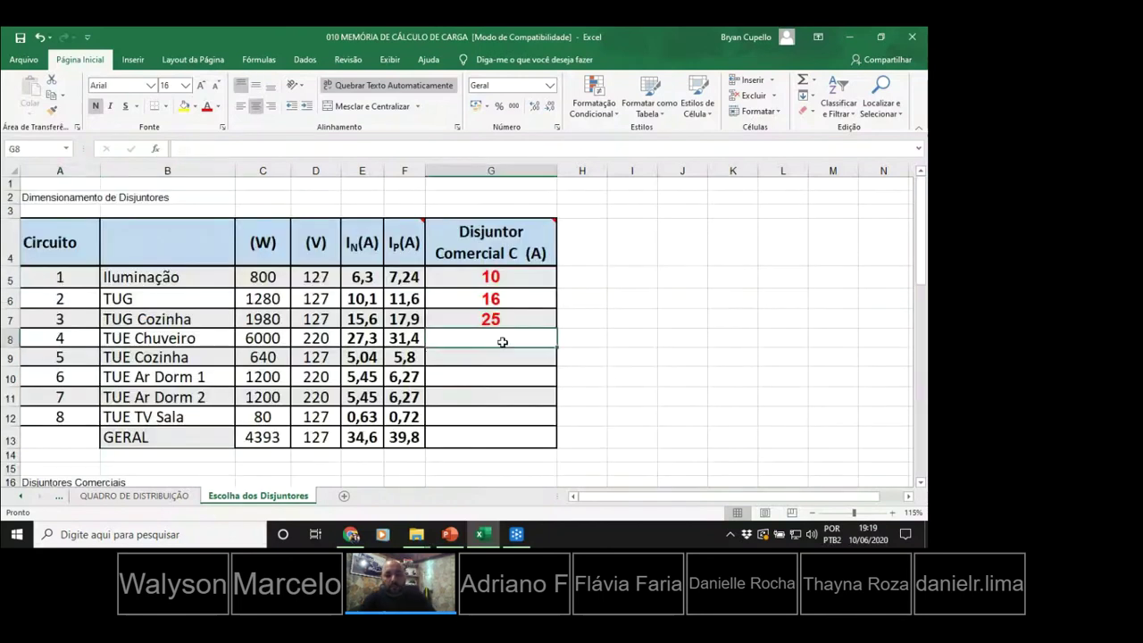
text(40)
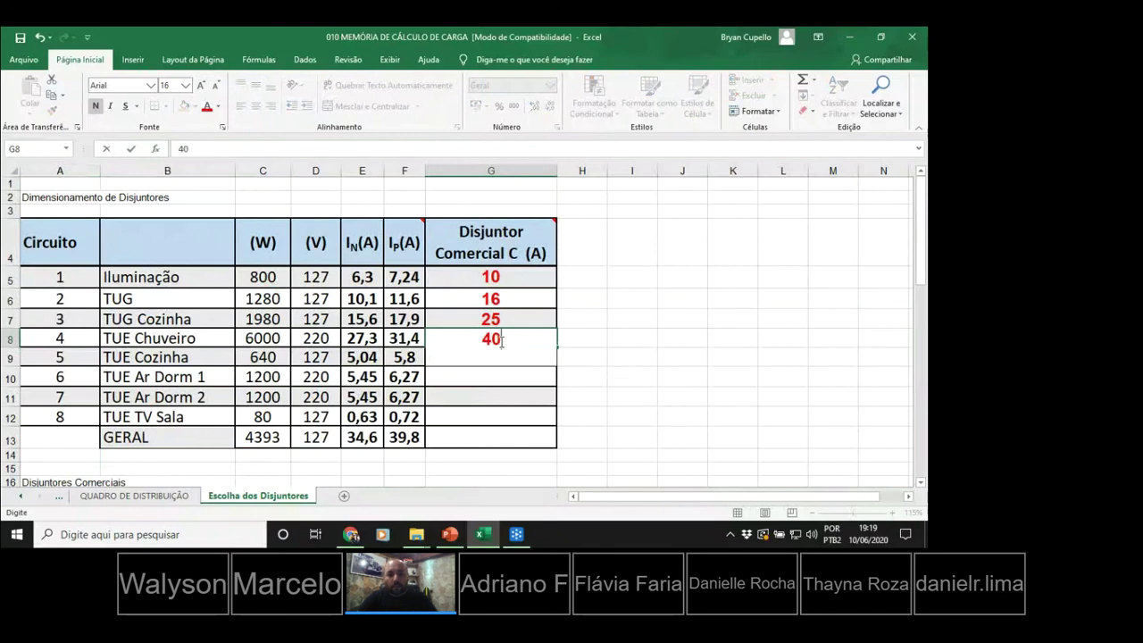
click(661, 383)
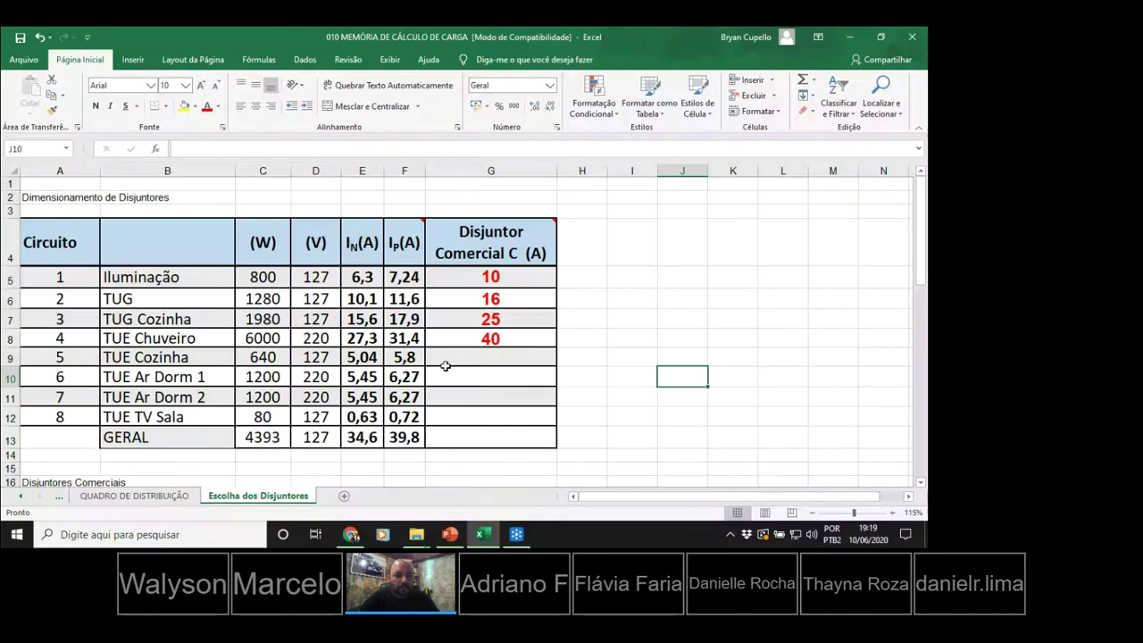
Check the Imax column for the TUE Cozinha circuit and enter 10 as its commercial breaker in G9.
scroll(444, 366, down, 5)
scroll(444, 366, down, 3)
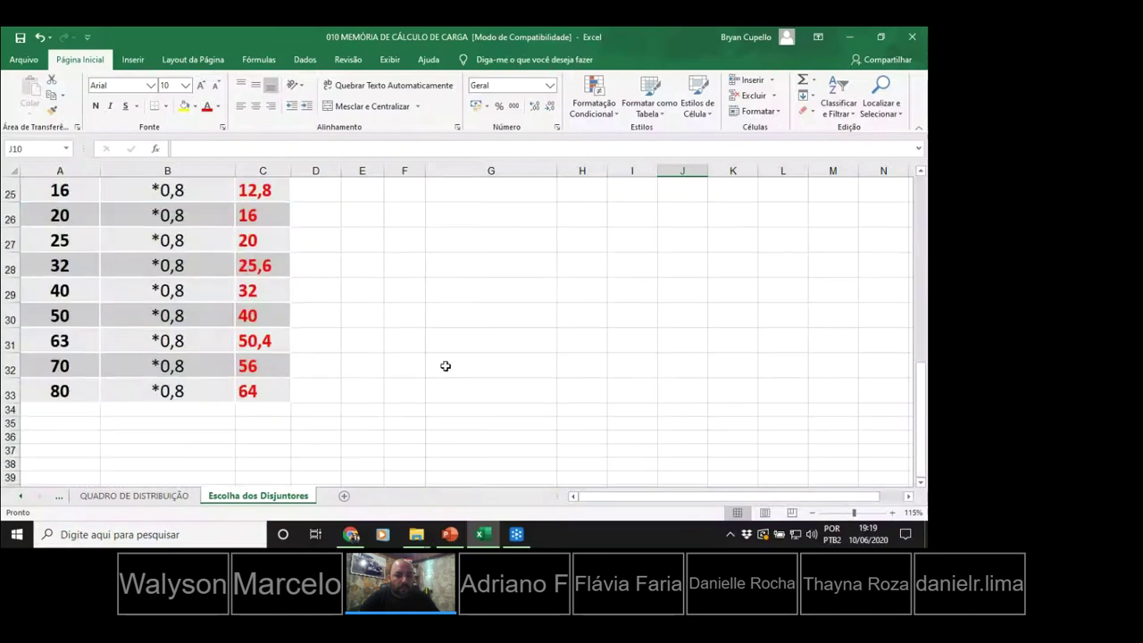
scroll(445, 366, up, 3)
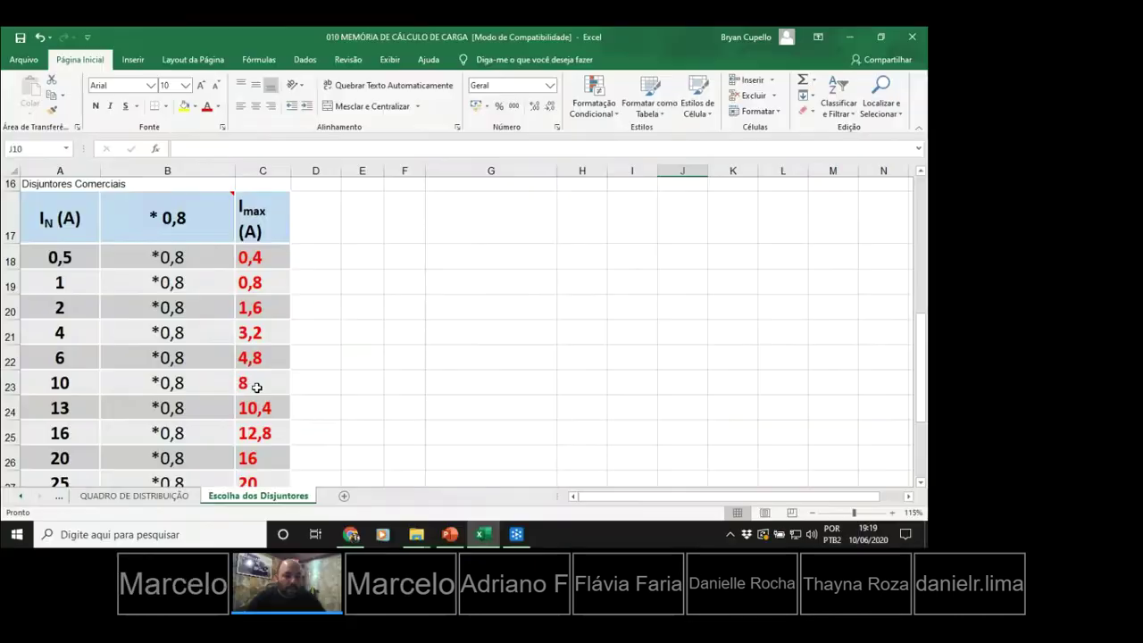
click(255, 383)
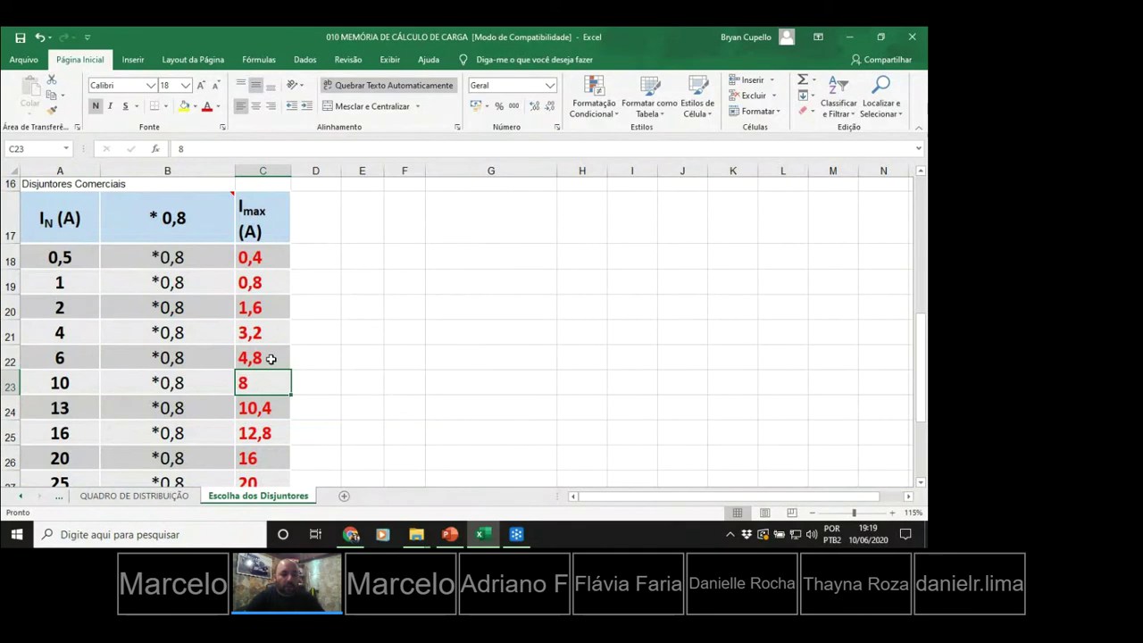
click(67, 397)
click(77, 382)
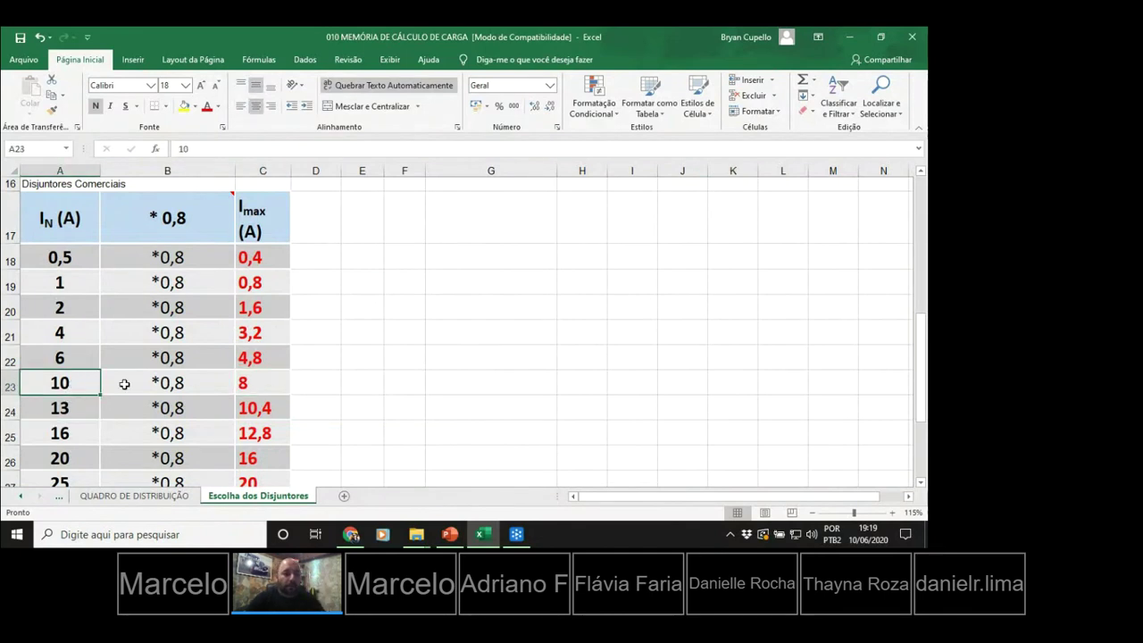
scroll(533, 361, up, 5)
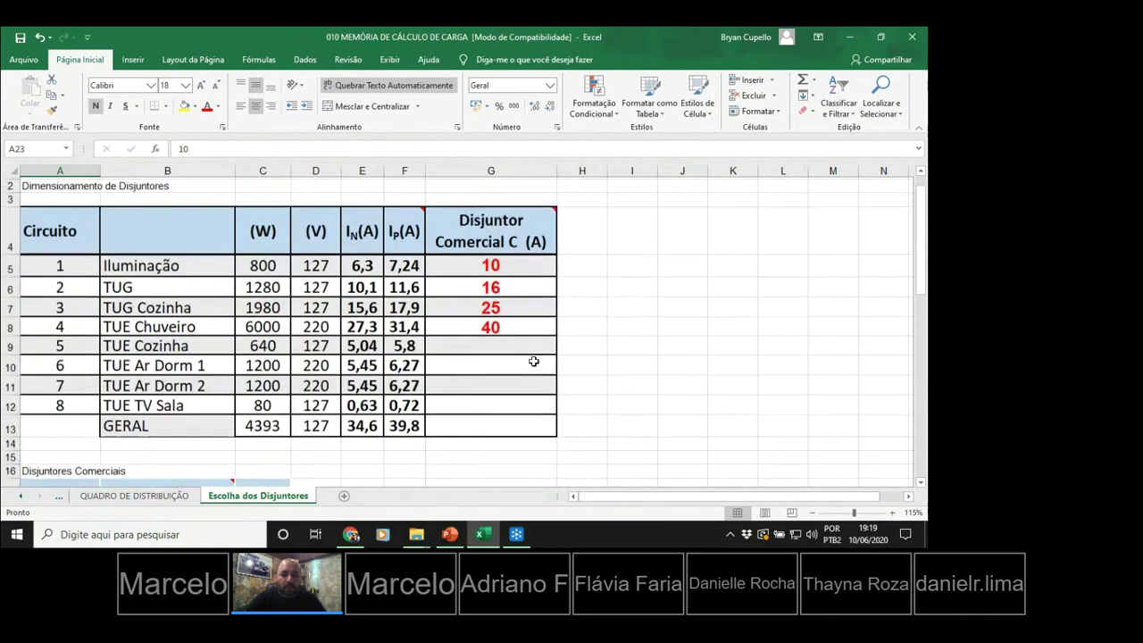
click(515, 360)
text(10)
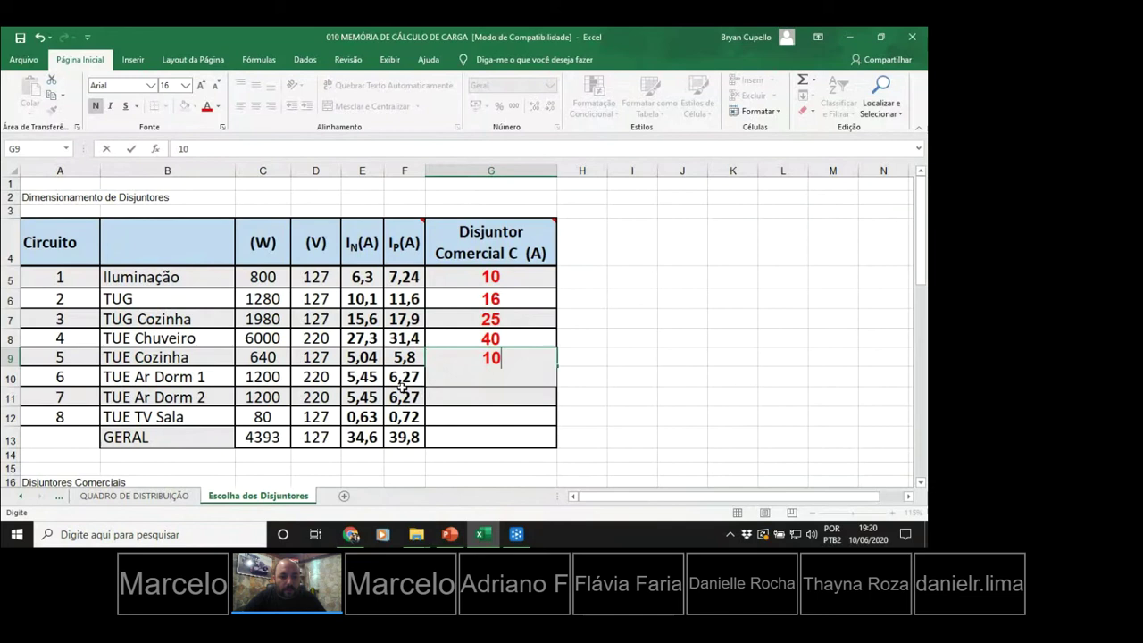
scroll(413, 385, down, 2)
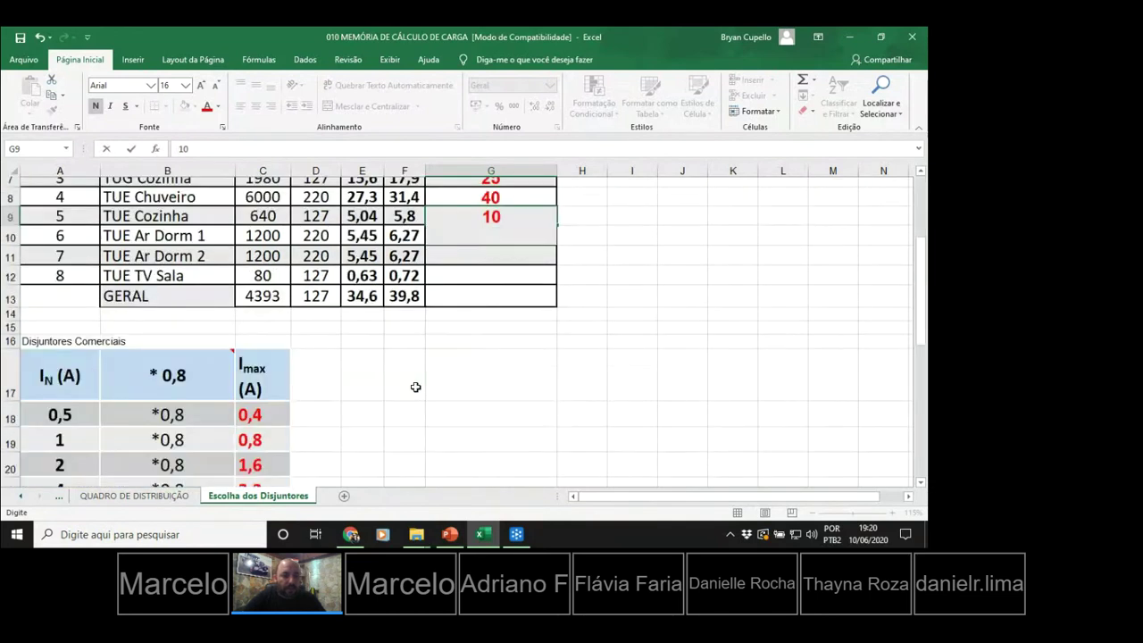
scroll(415, 387, down, 3)
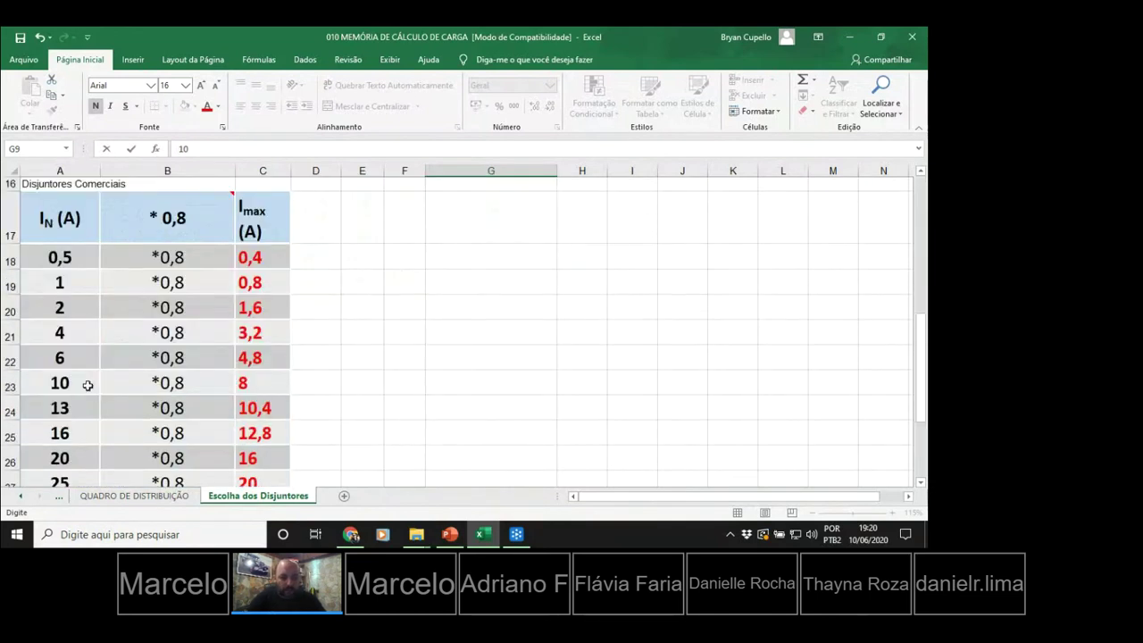
scroll(652, 407, up, 3)
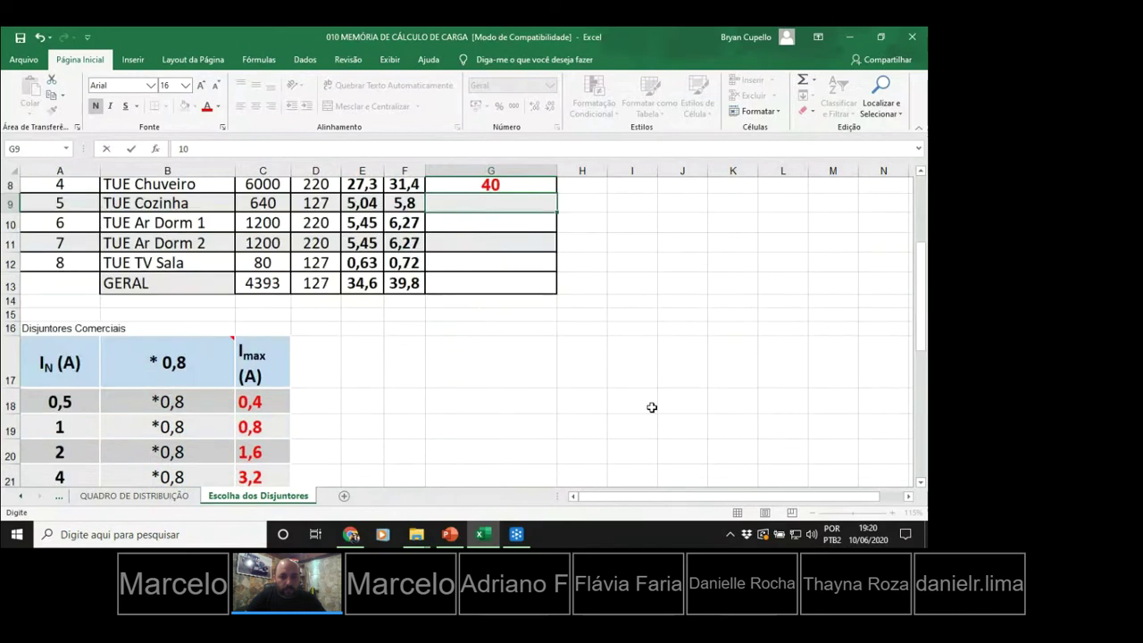
scroll(651, 407, up, 2)
key(Return)
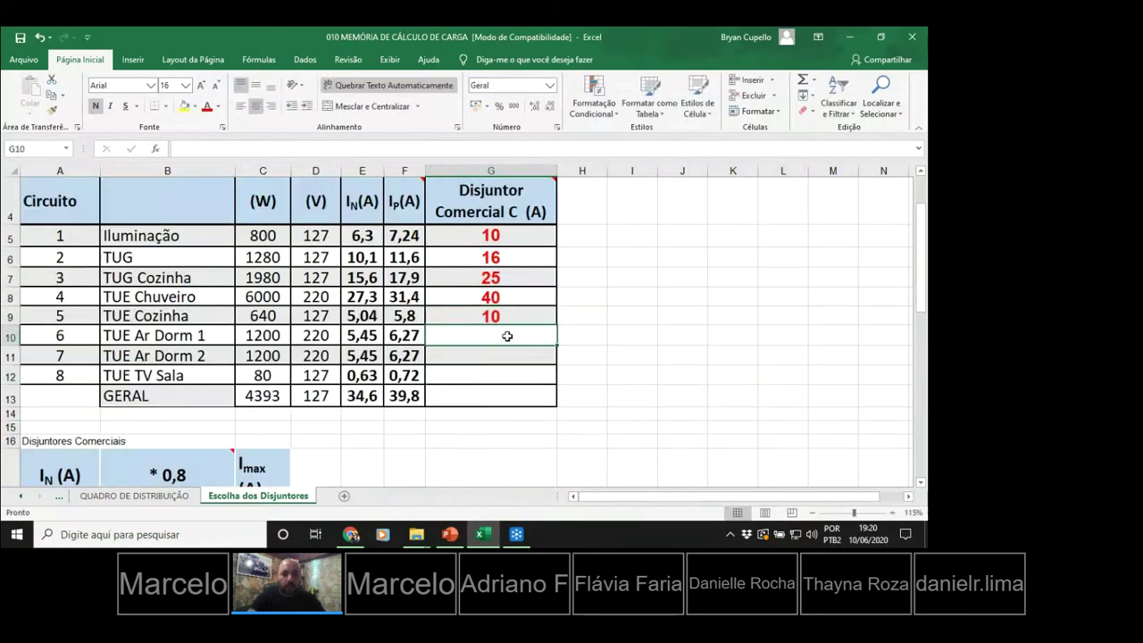
Enter 10 as the commercial breaker for both TUE Ar Dorm 1 and TUE Ar Dorm 2 in G10 and G11.
text(10)
key(Return)
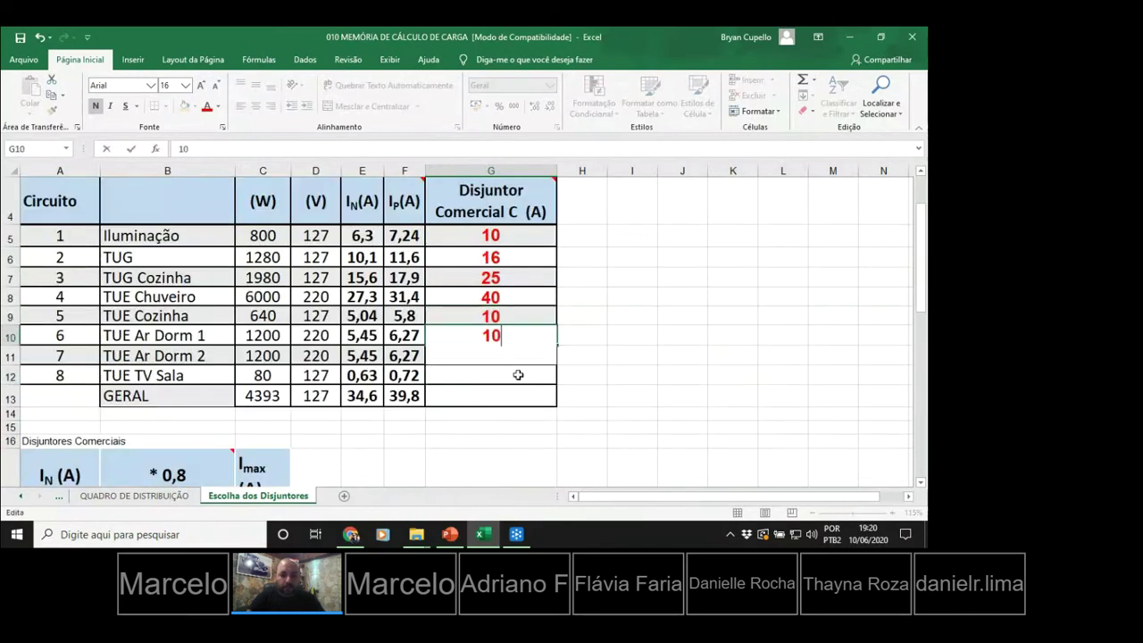
click(521, 356)
text(10)
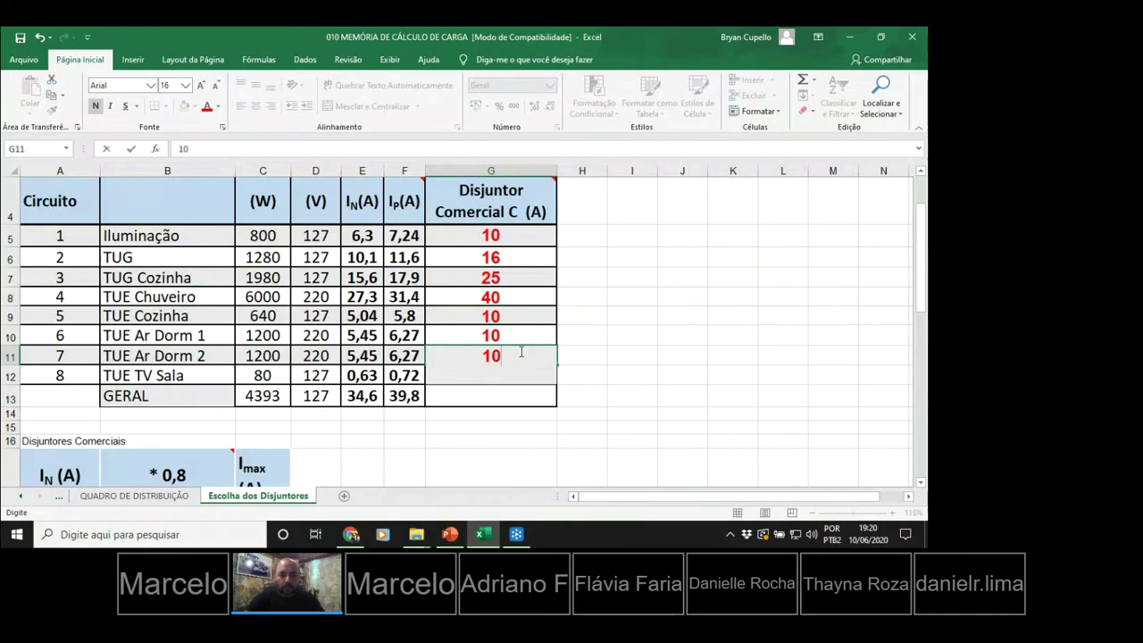
click(682, 473)
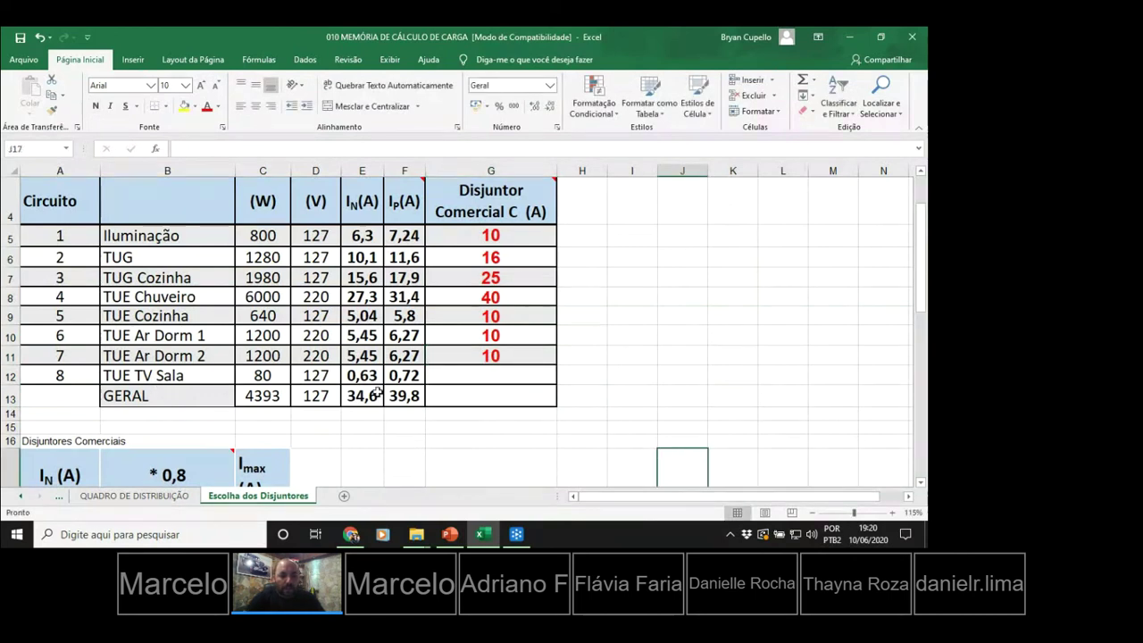
Compare TUE TV Sala's protection current with the Imax column and enter 1 as its commercial breaker in G12.
click(414, 376)
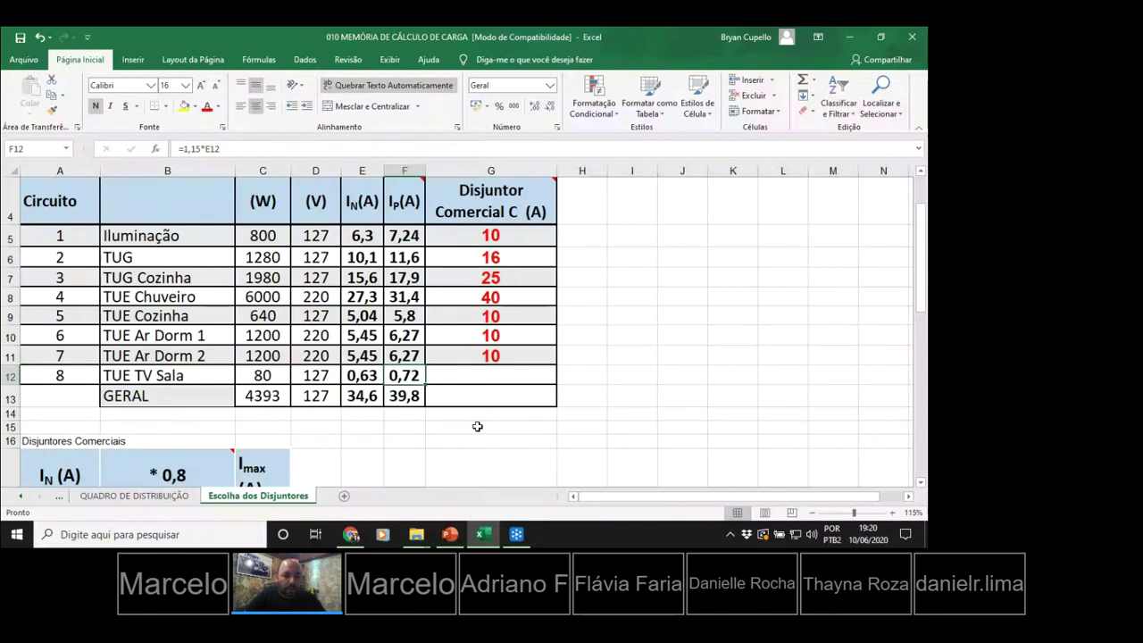
scroll(477, 427, down, 4)
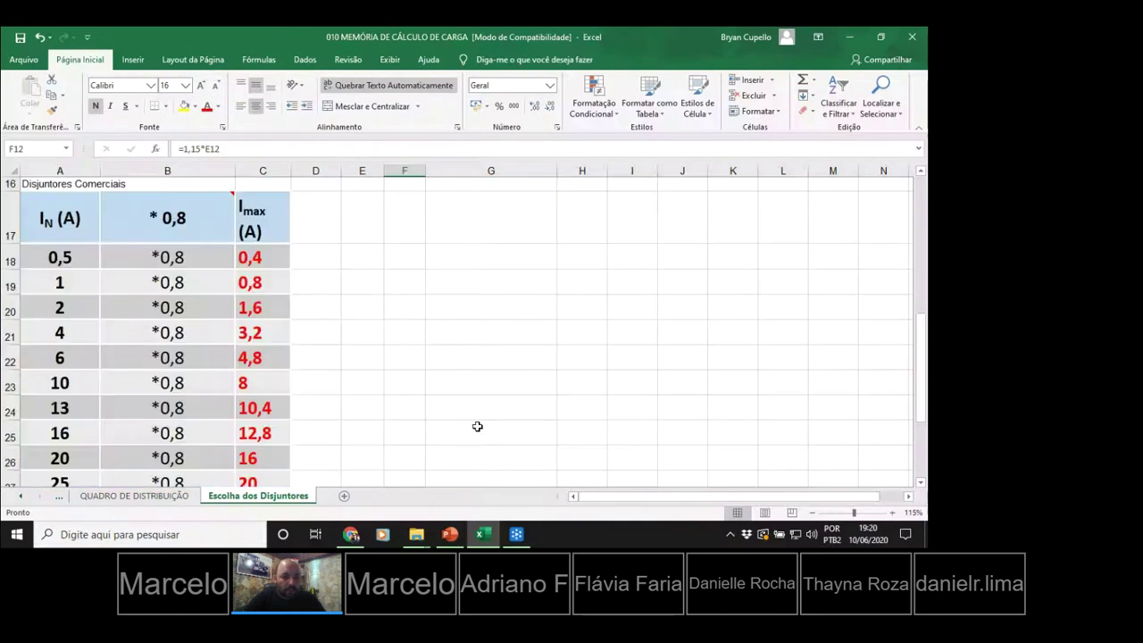
click(269, 282)
click(78, 283)
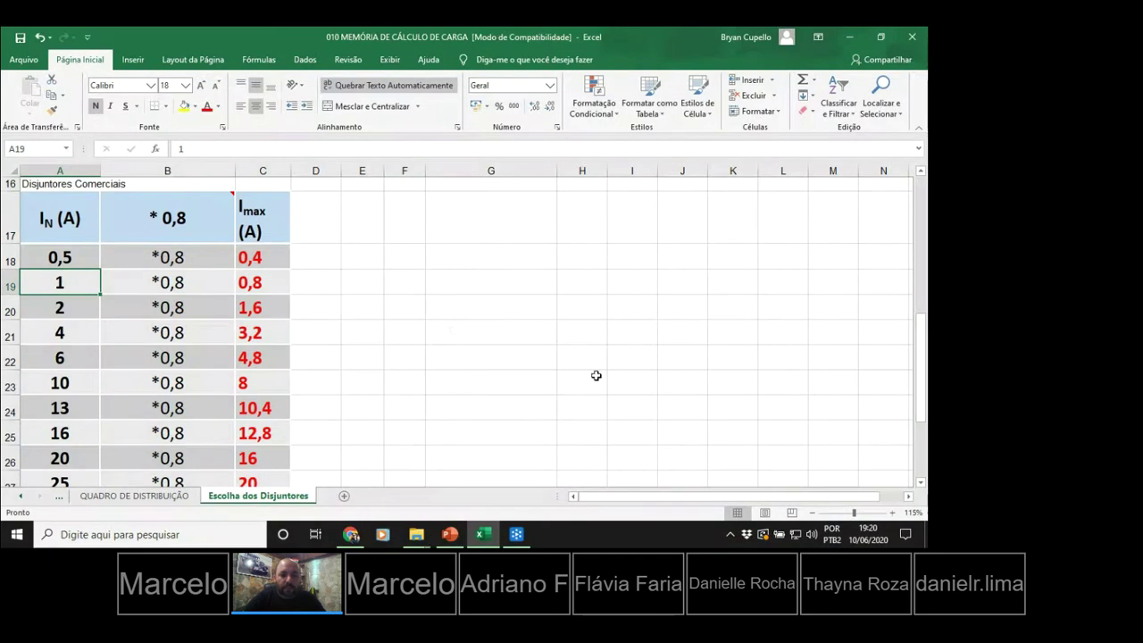
scroll(596, 375, up, 4)
scroll(596, 375, up, 1)
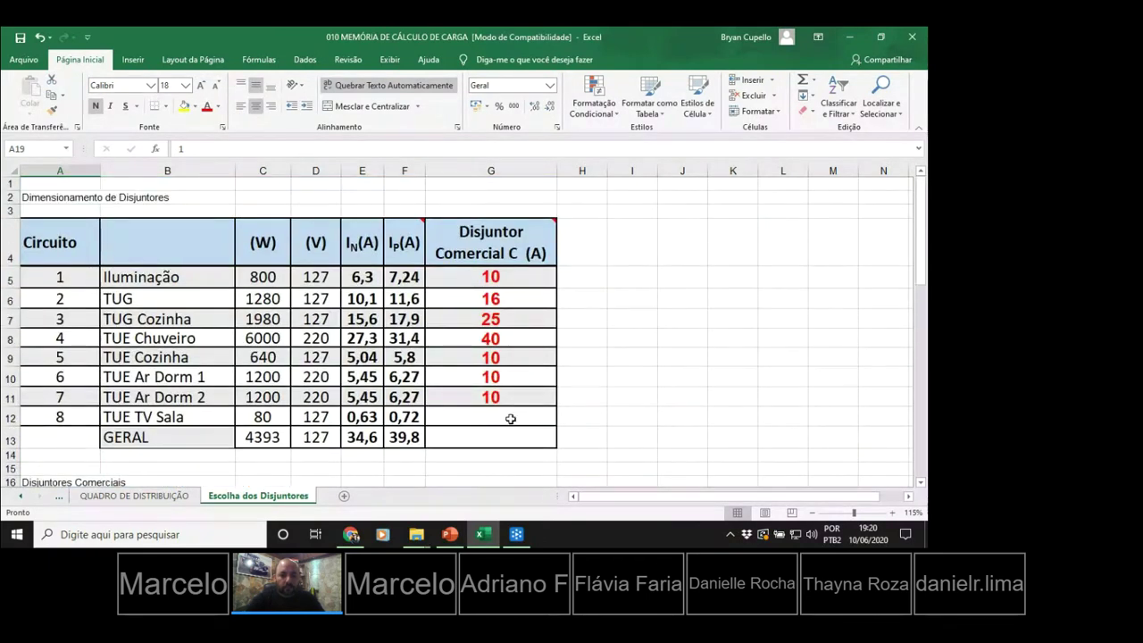
click(509, 419)
text(1)
click(699, 454)
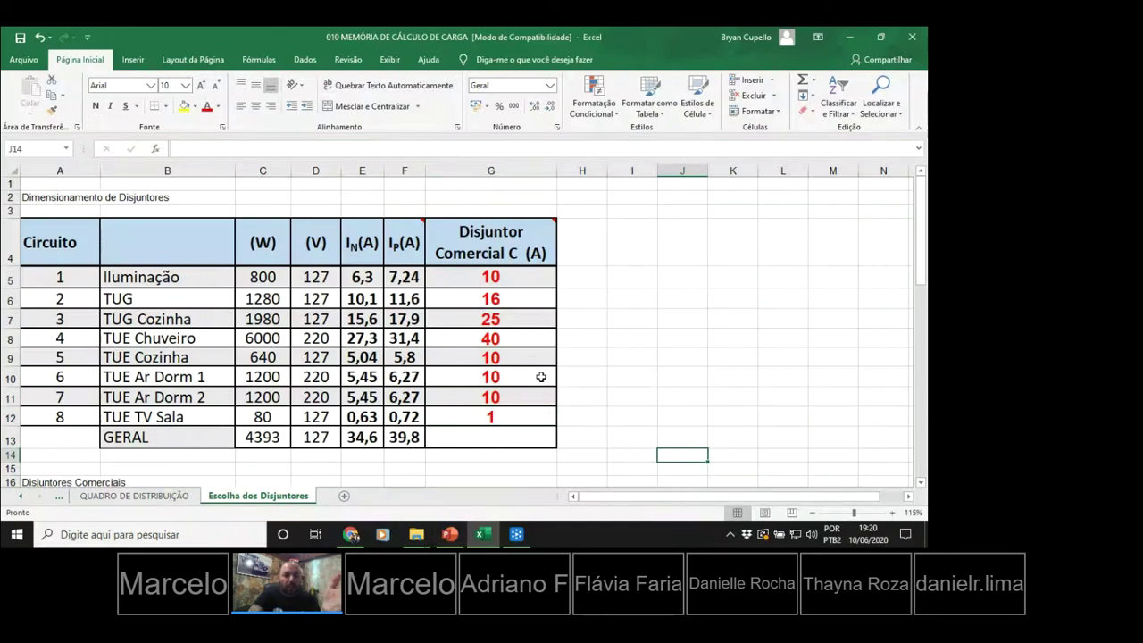
Recheck TUG's 16 A commercial breaker against its Imax value in the Disjuntores Comerciais table.
click(508, 299)
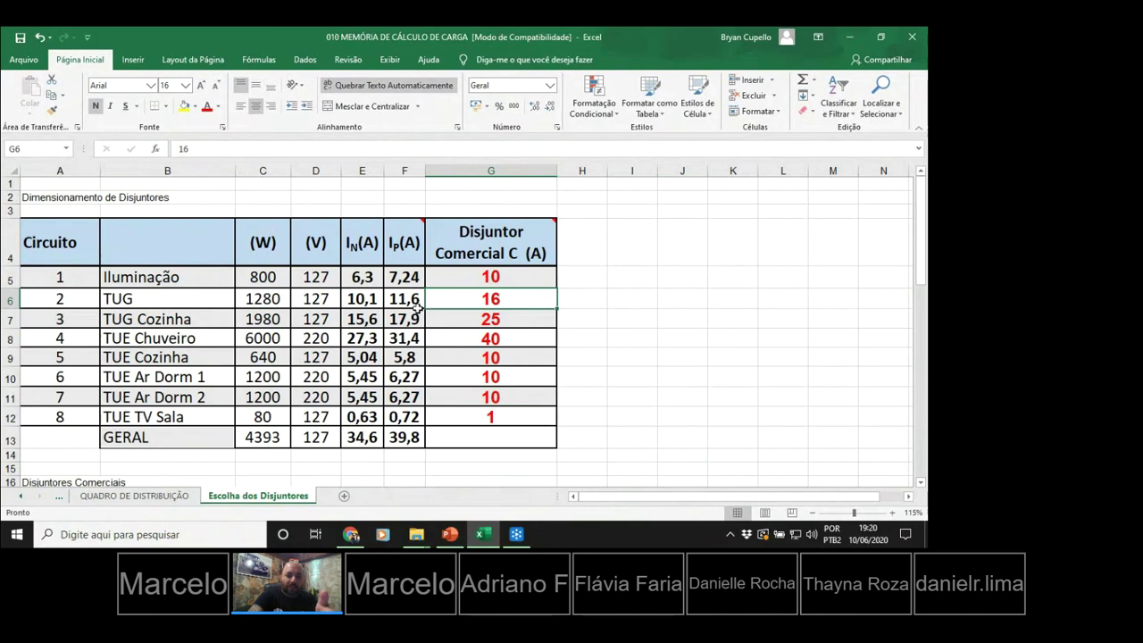
scroll(416, 300, down, 5)
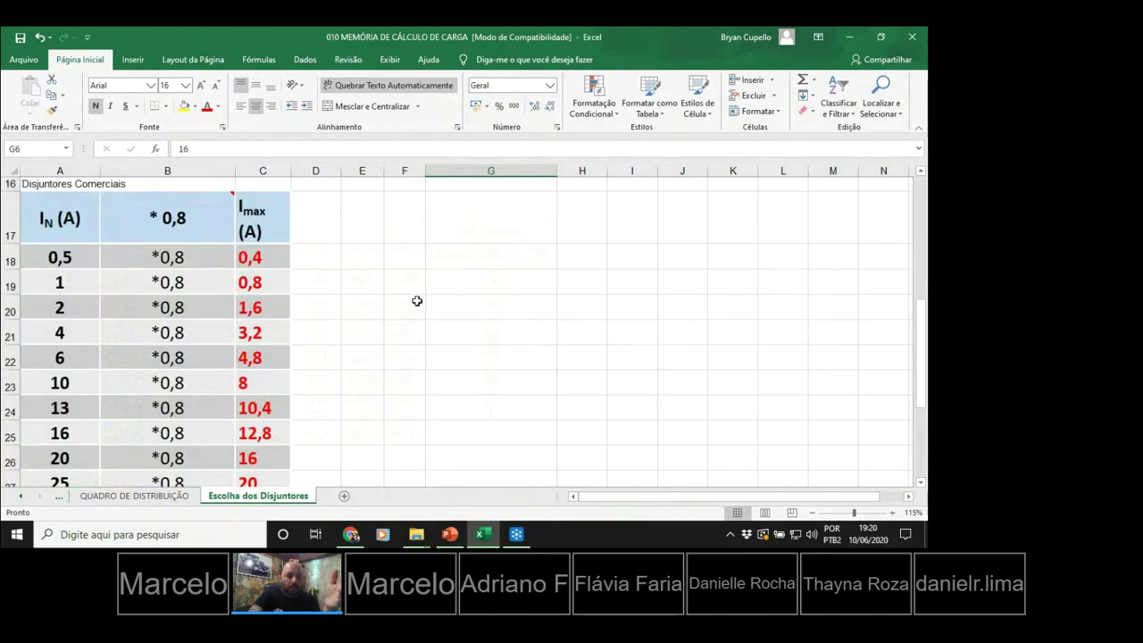
scroll(416, 301, down, 1)
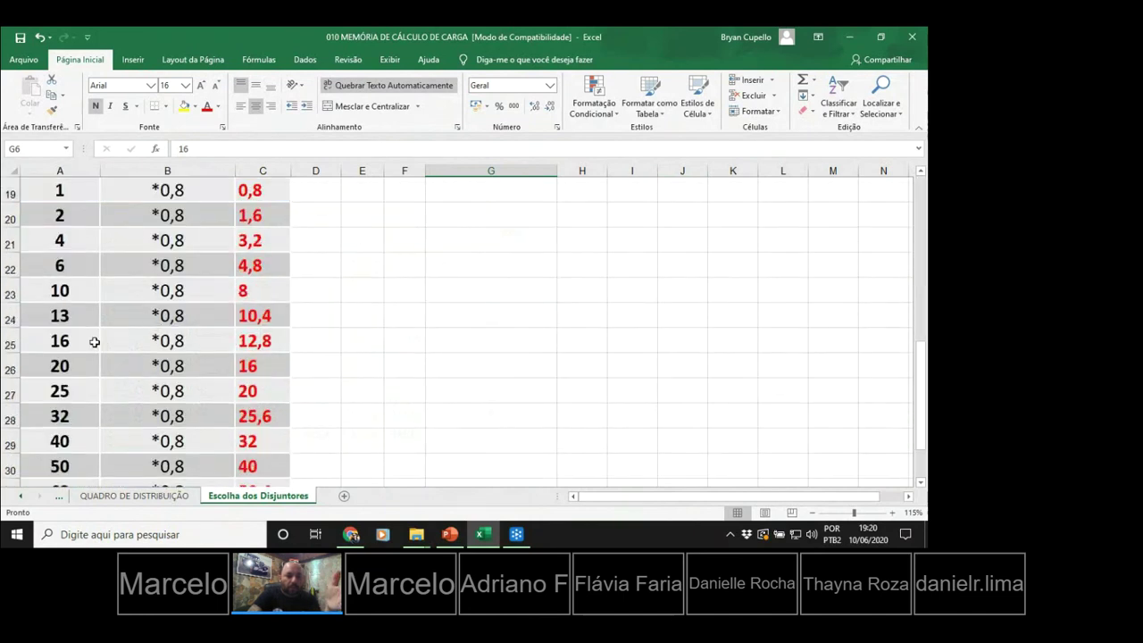
click(262, 348)
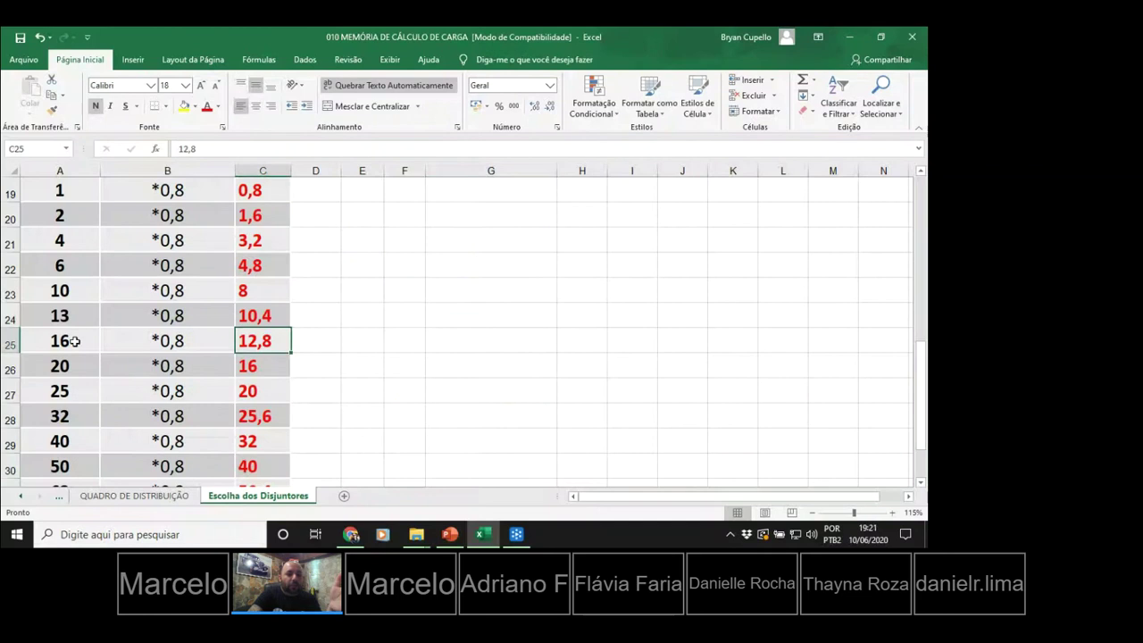
click(78, 340)
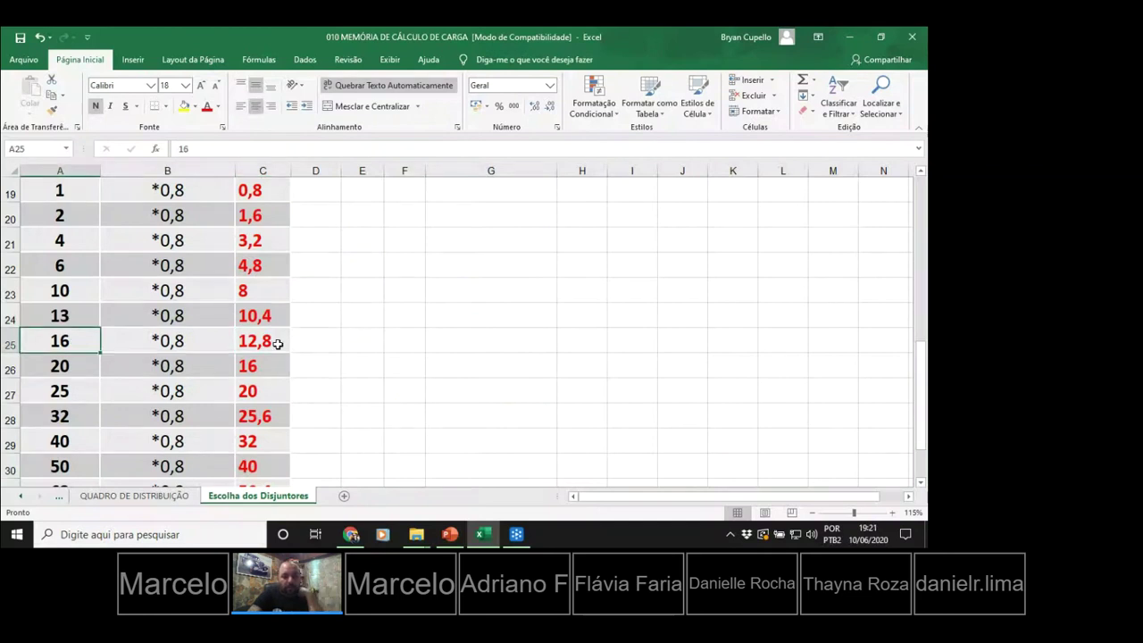
click(273, 342)
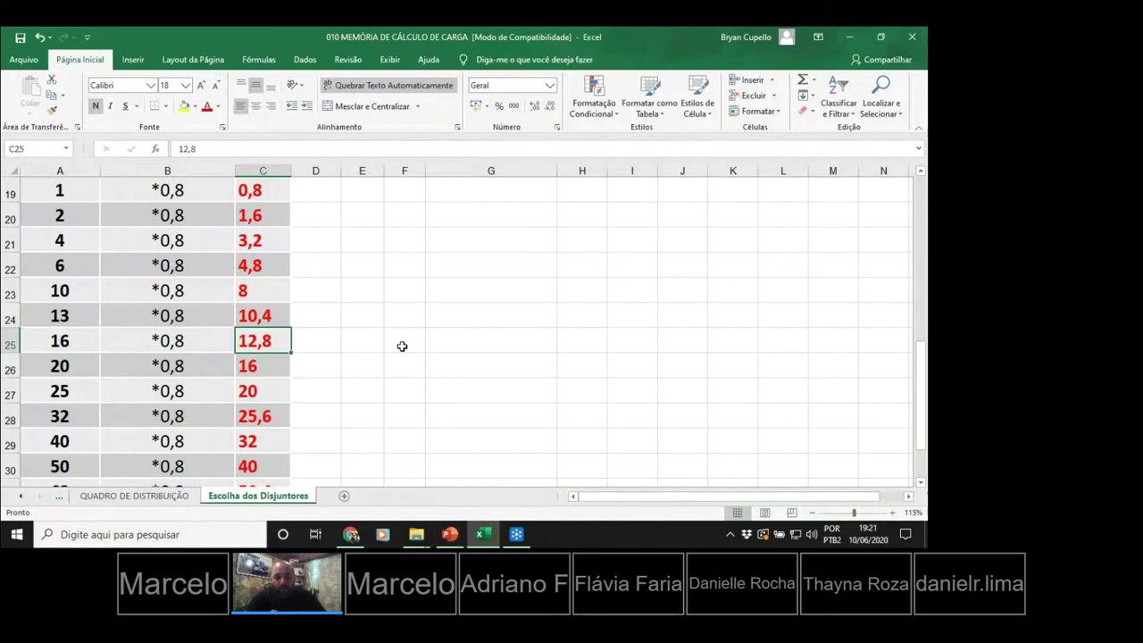
scroll(401, 346, up, 6)
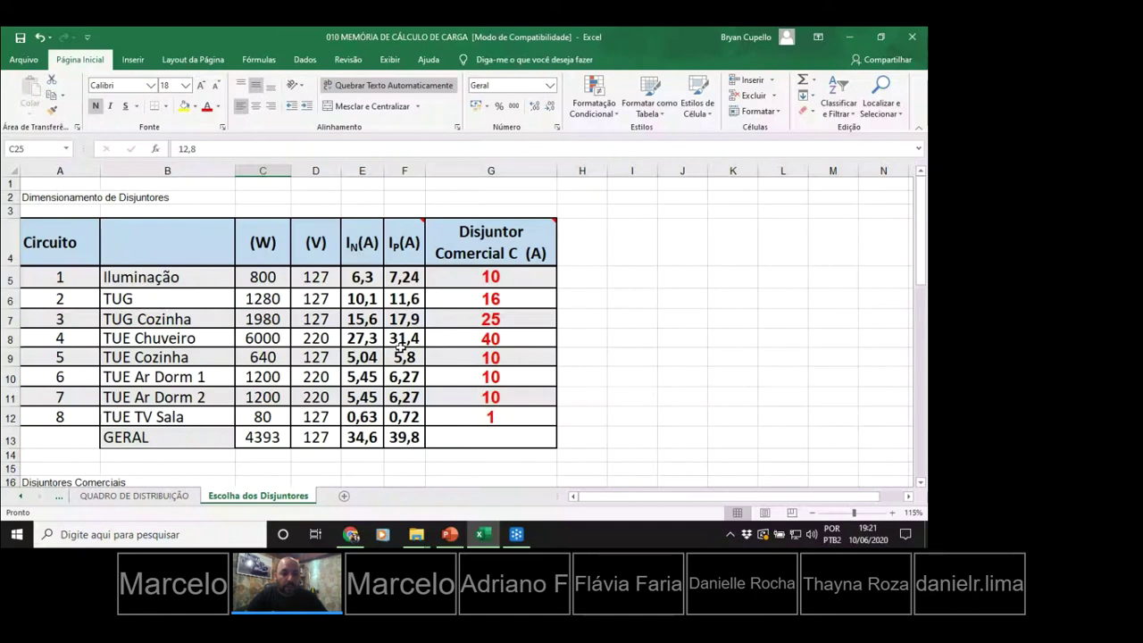
Match GERAL's protection current against the Imax column and enter 50 as its commercial breaker in G13.
click(530, 418)
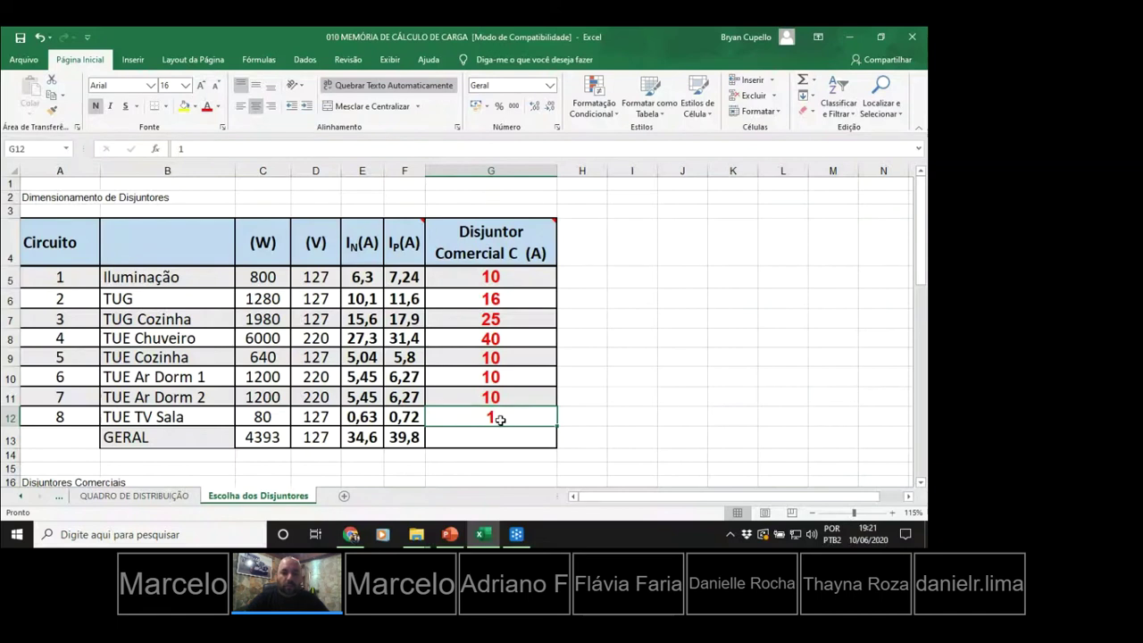
click(477, 436)
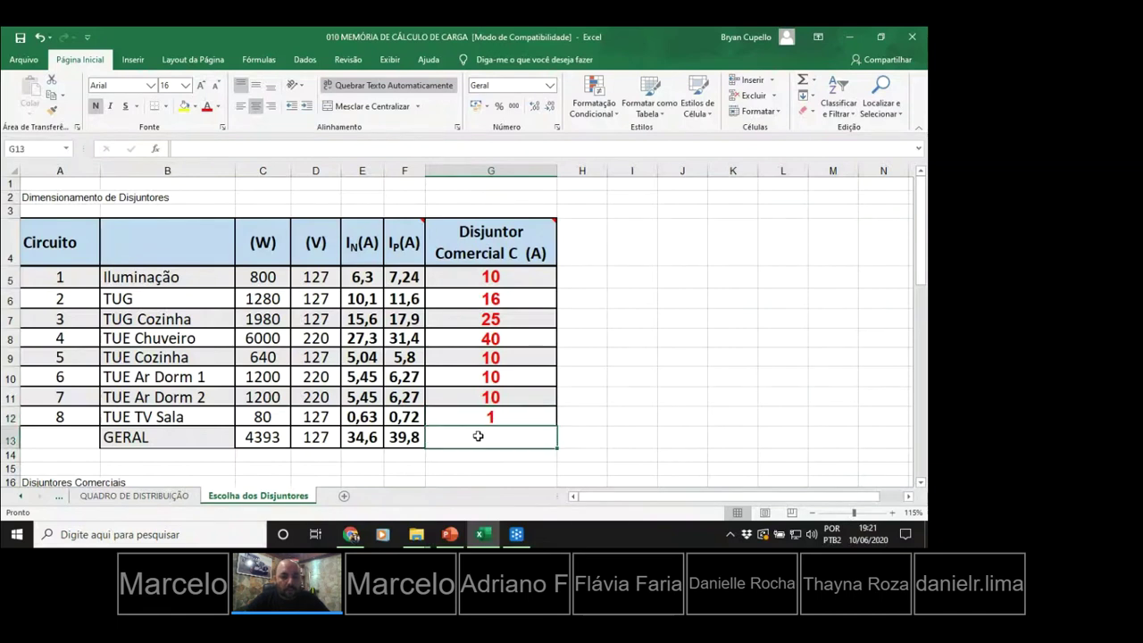
scroll(478, 436, down, 1)
scroll(361, 418, down, 3)
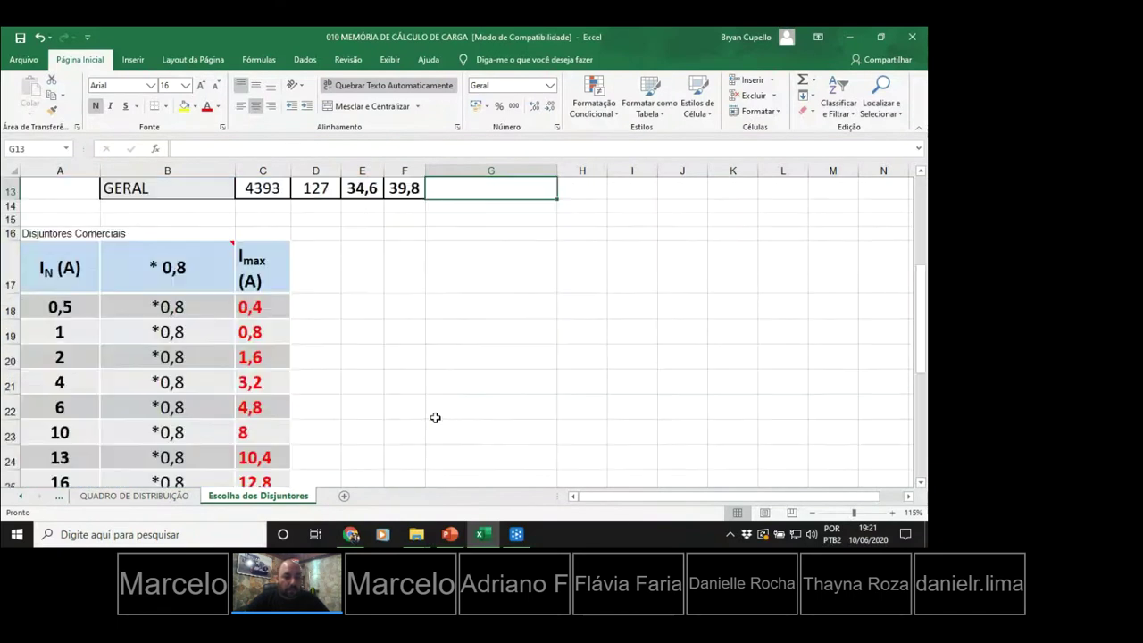
scroll(435, 417, down, 3)
scroll(435, 417, up, 6)
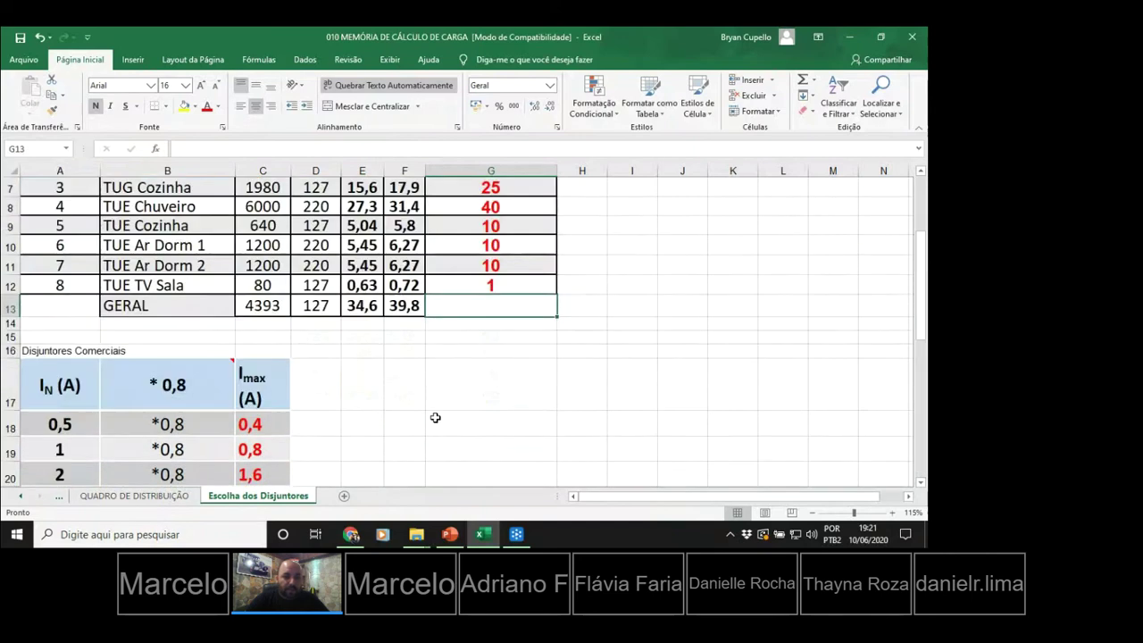
scroll(435, 417, down, 6)
scroll(435, 417, down, 2)
scroll(429, 417, up, 2)
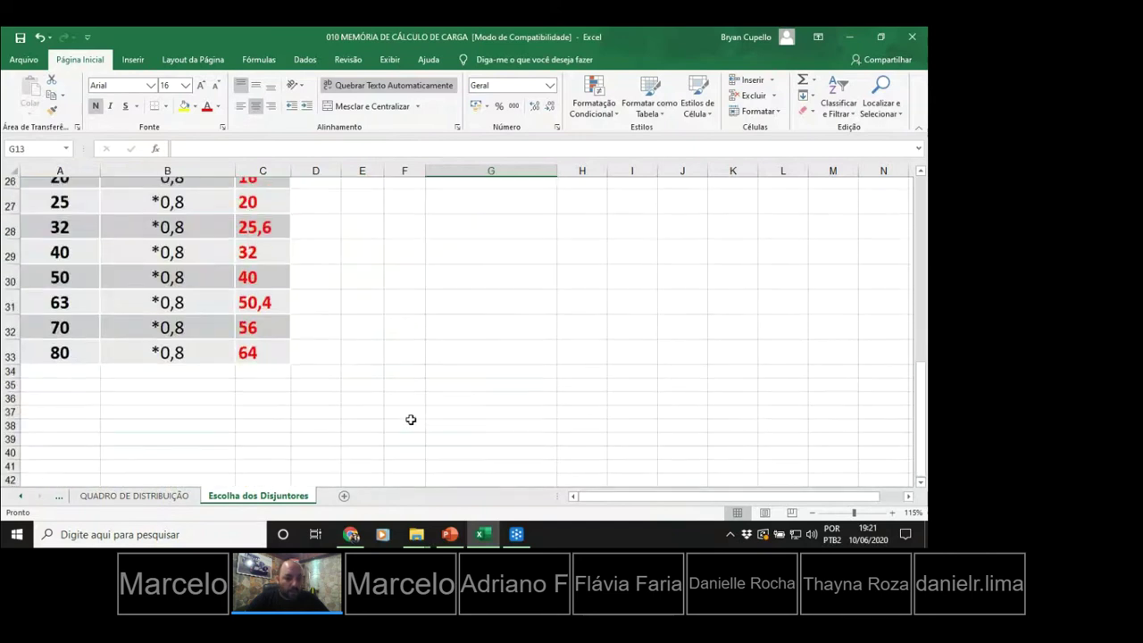
click(255, 395)
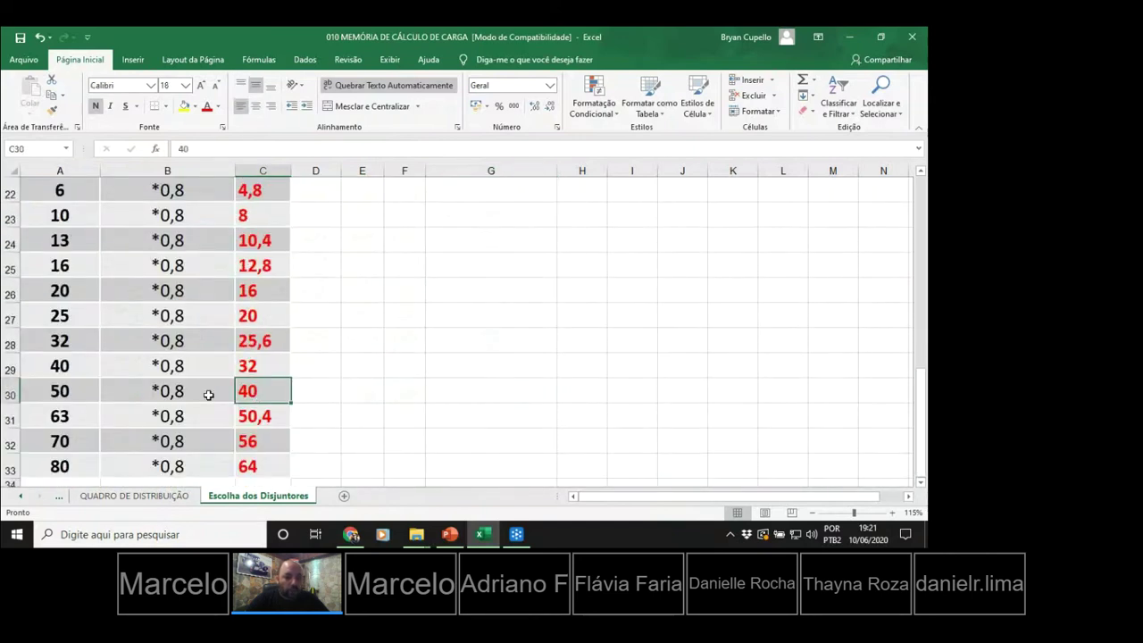
click(69, 389)
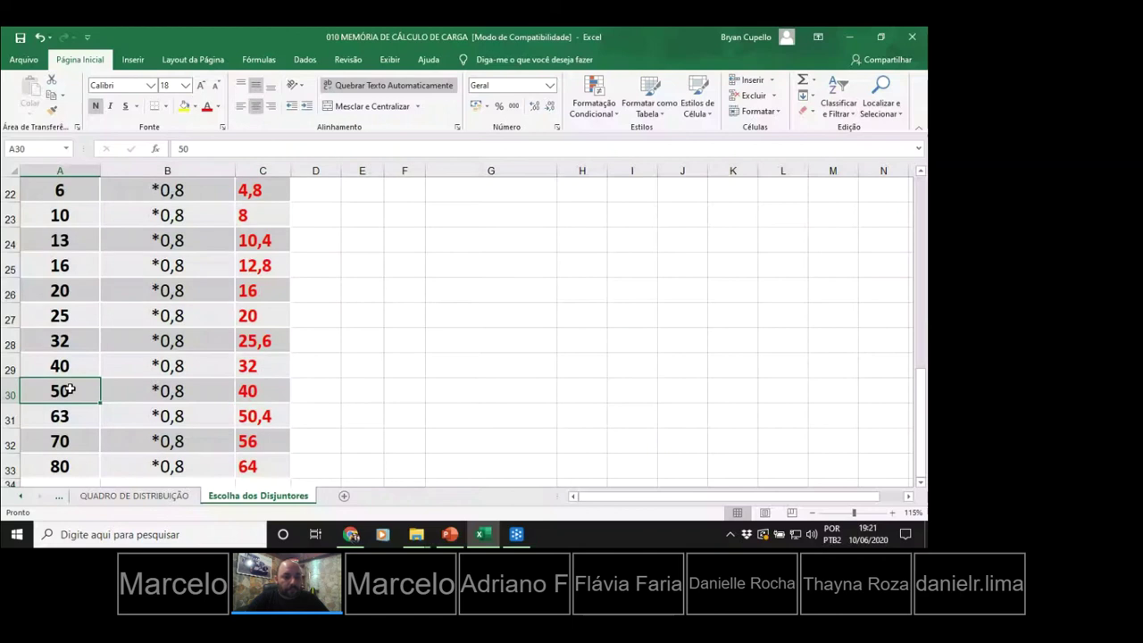
click(260, 390)
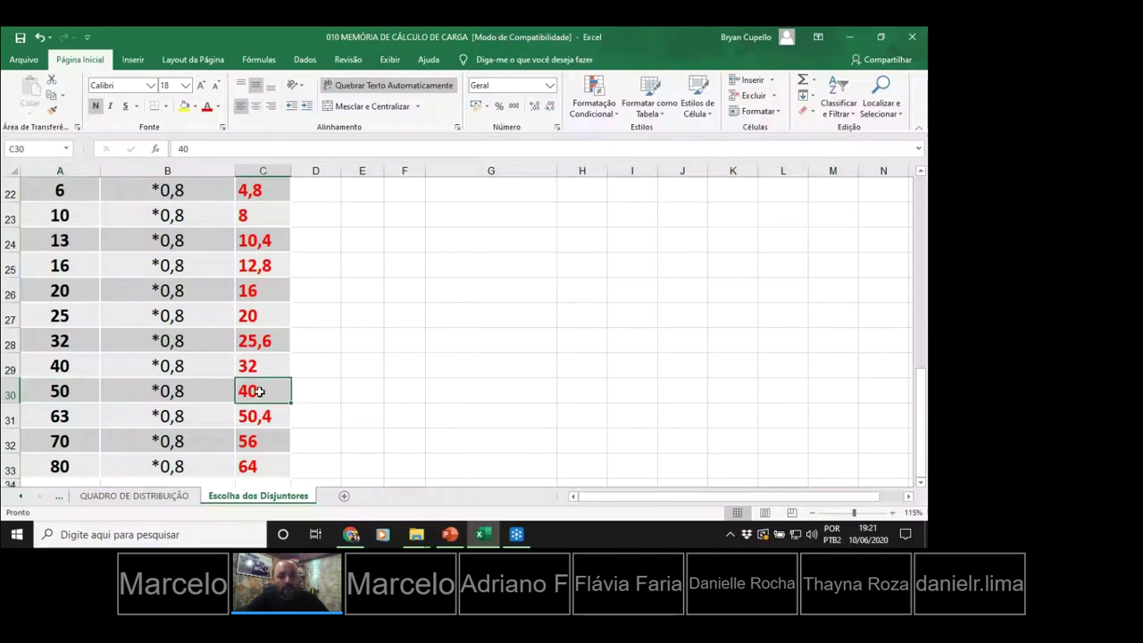
click(65, 395)
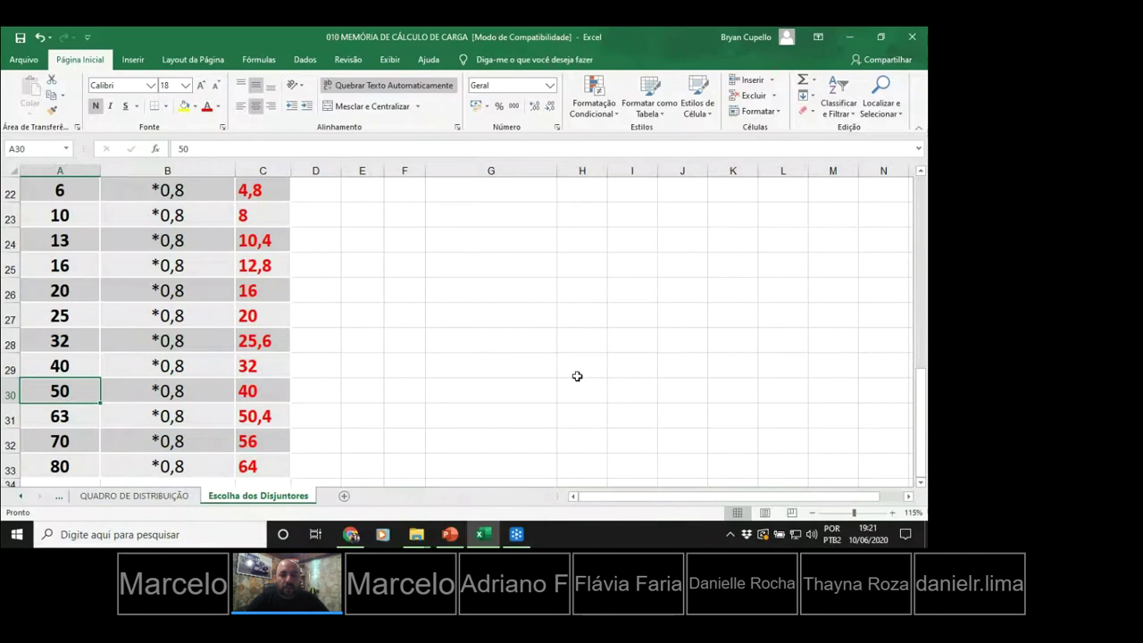
scroll(576, 376, up, 6)
click(496, 400)
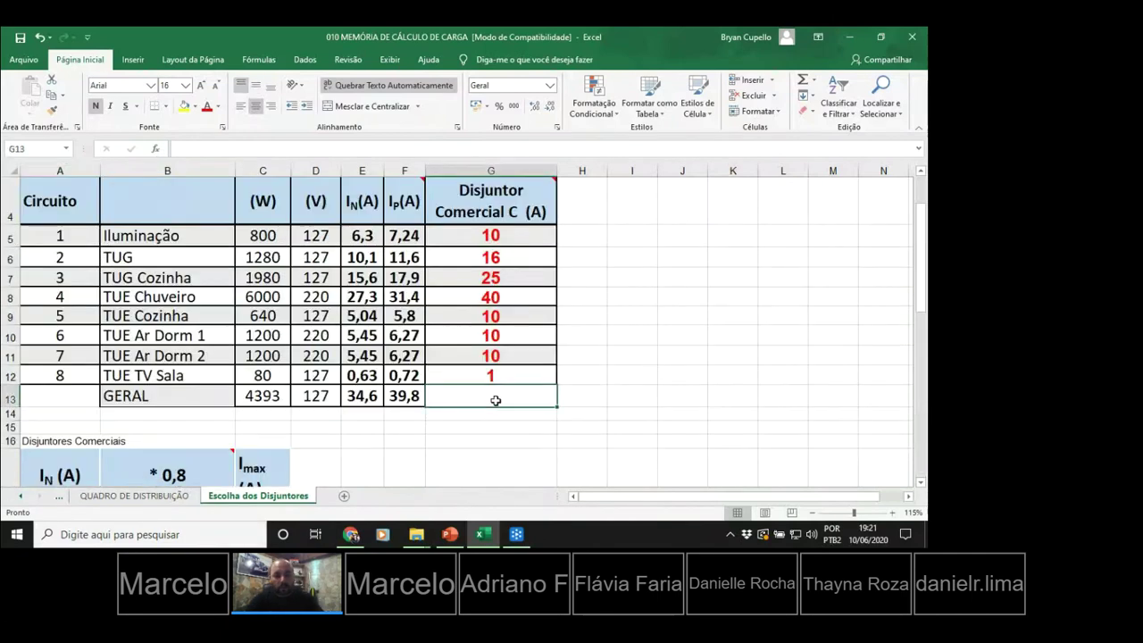
text(50)
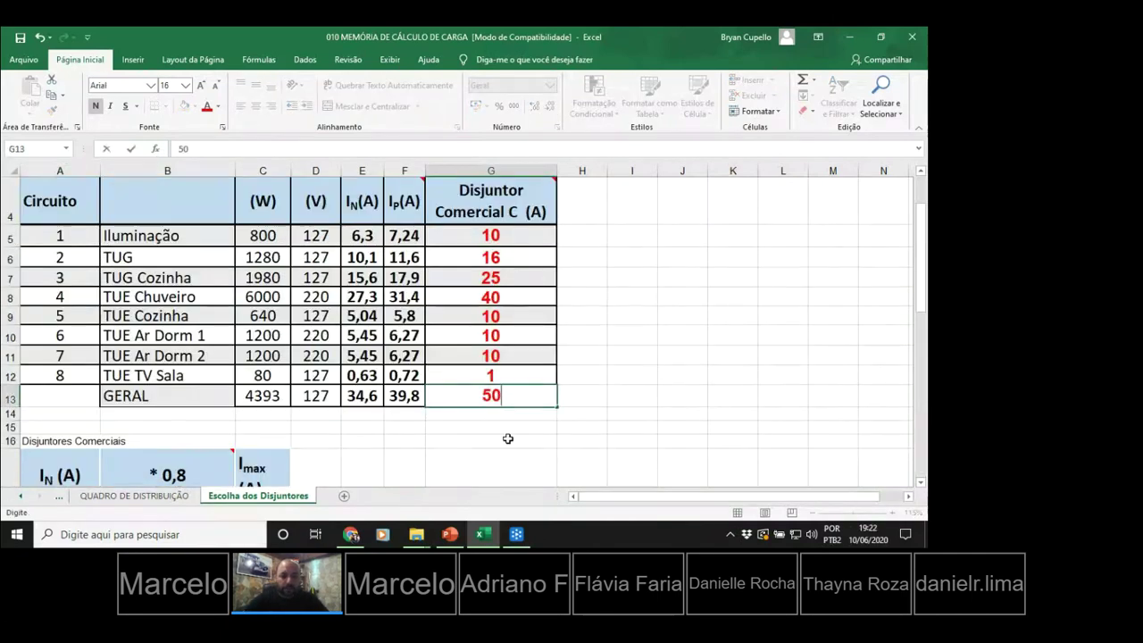
click(507, 438)
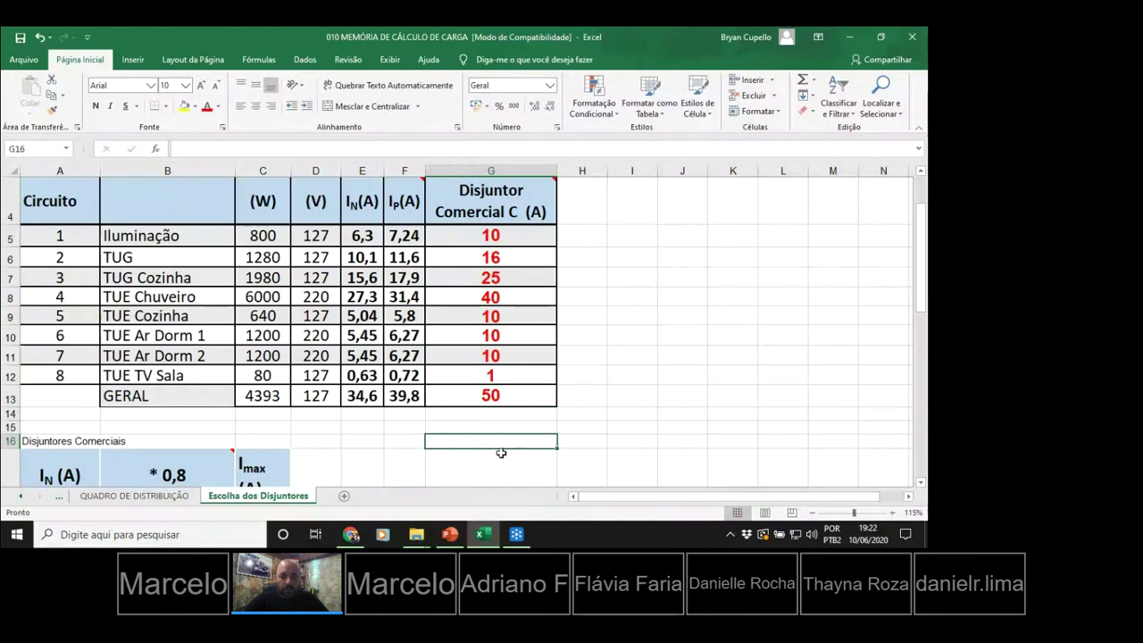
Select GERAL's breaker cell G13 and bring up the QUADRO DE DISTRIBUIÇÃO sheet.
click(483, 398)
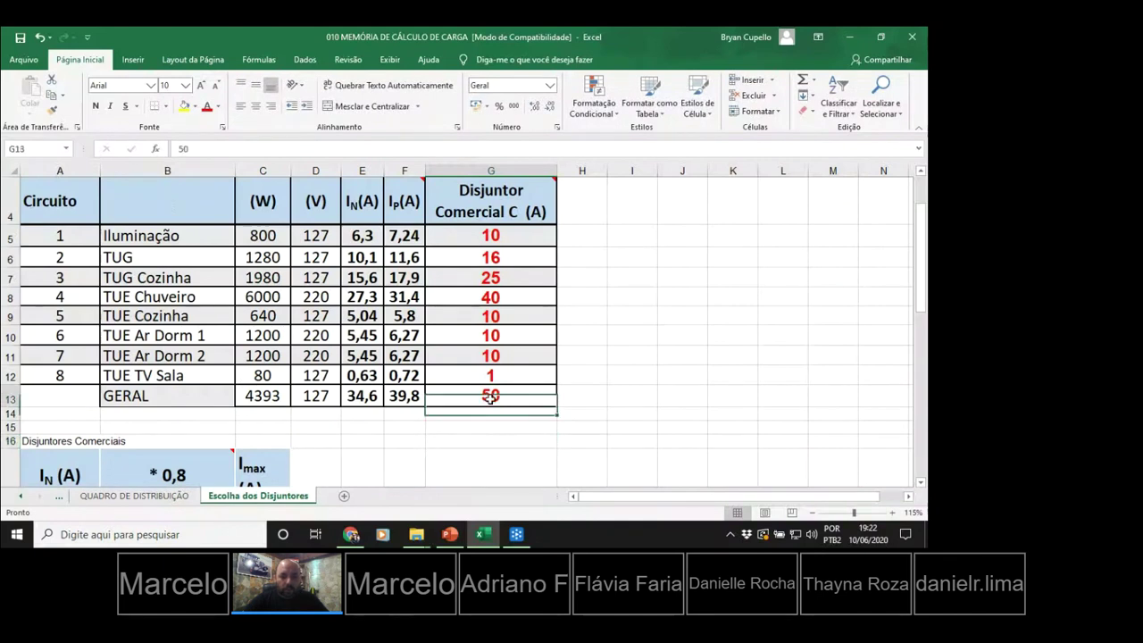
click(129, 496)
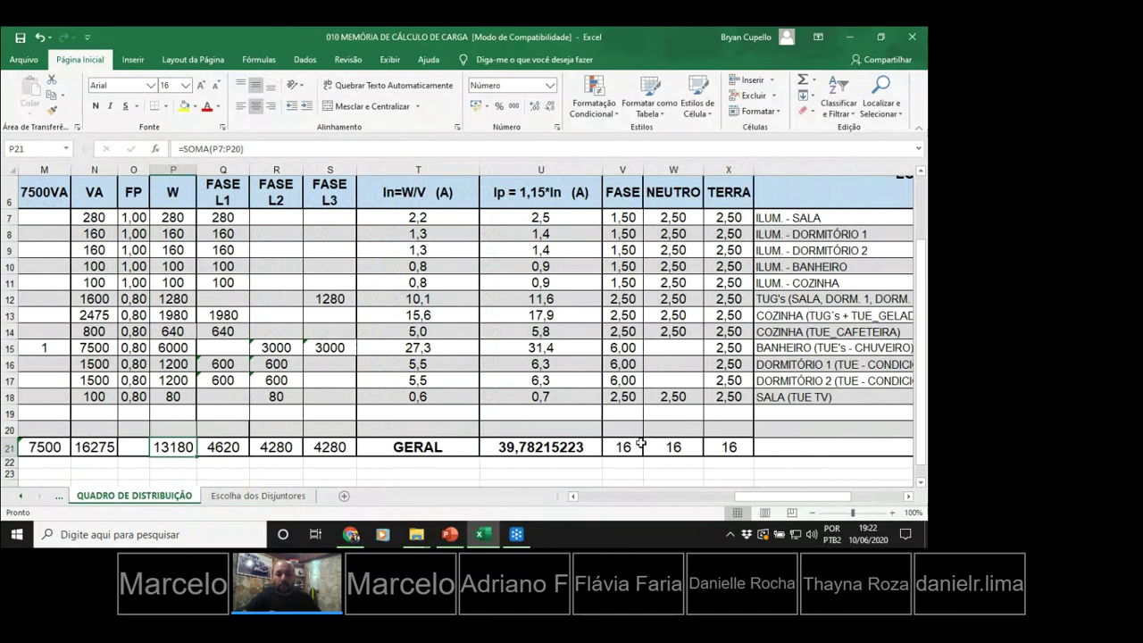
Switch to File Explorer's Notas de Aulas folder, open the 003 Dimensionamento de Condutores segundo ABNT NBR 5410 PDF slides, and postpone the Acrobat registration.
mouse_move(416, 533)
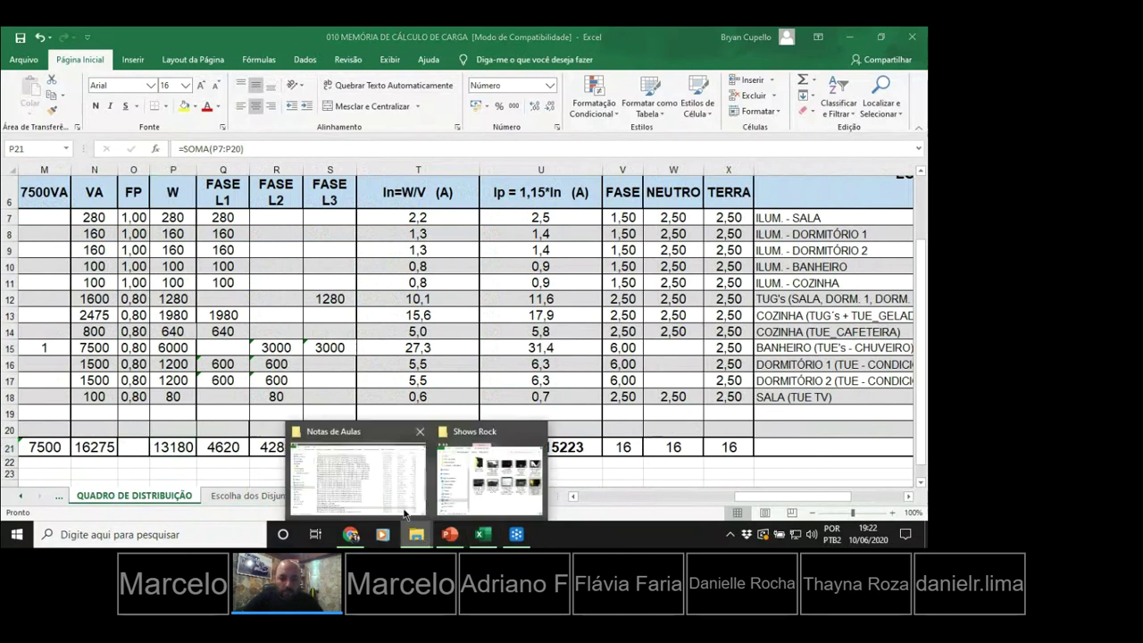
click(390, 502)
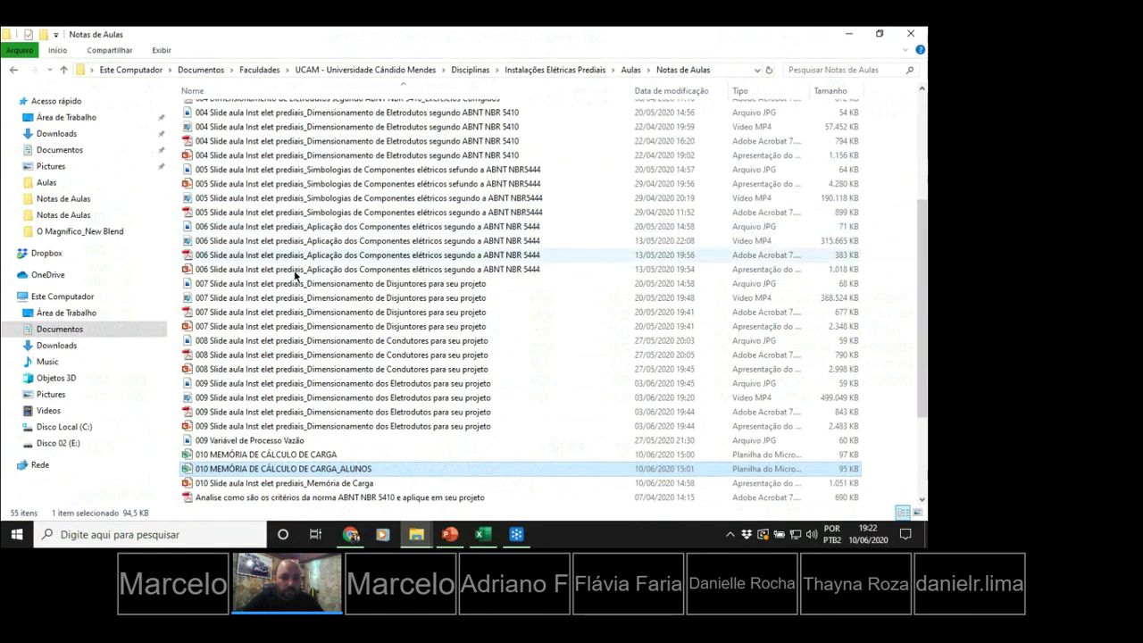
scroll(307, 329, up, 2)
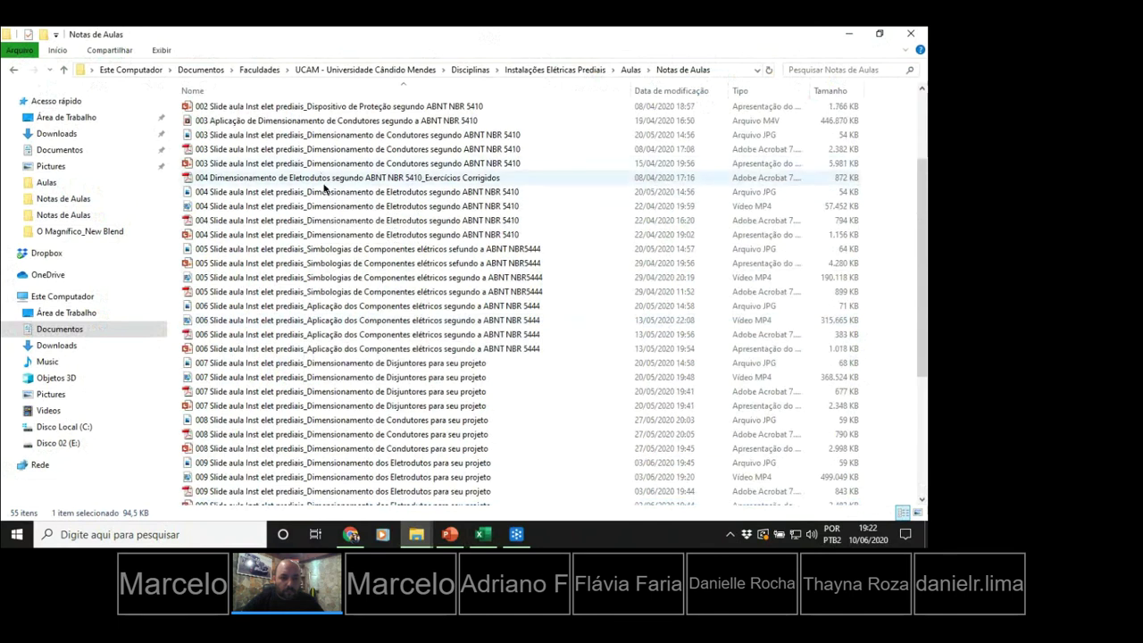
scroll(327, 184, up, 2)
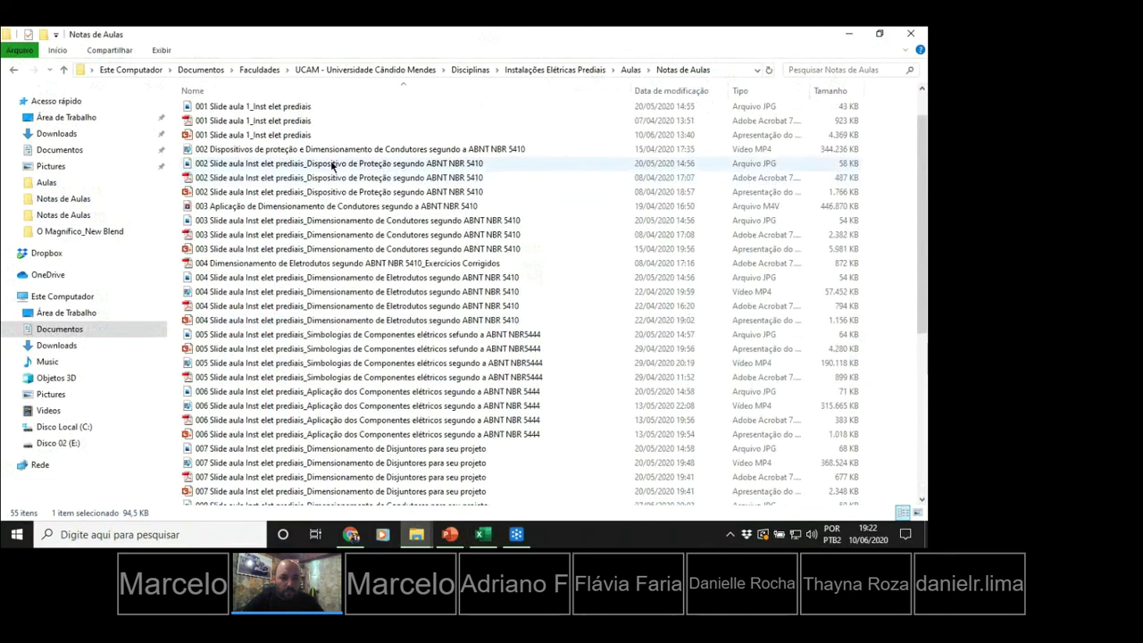
click(327, 176)
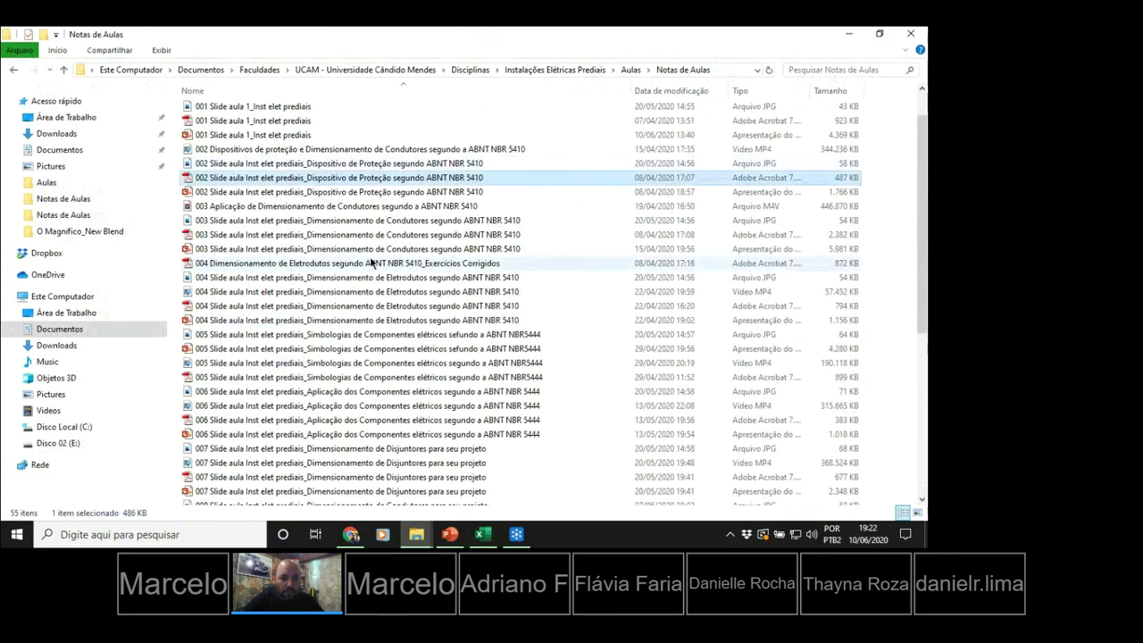
click(341, 235)
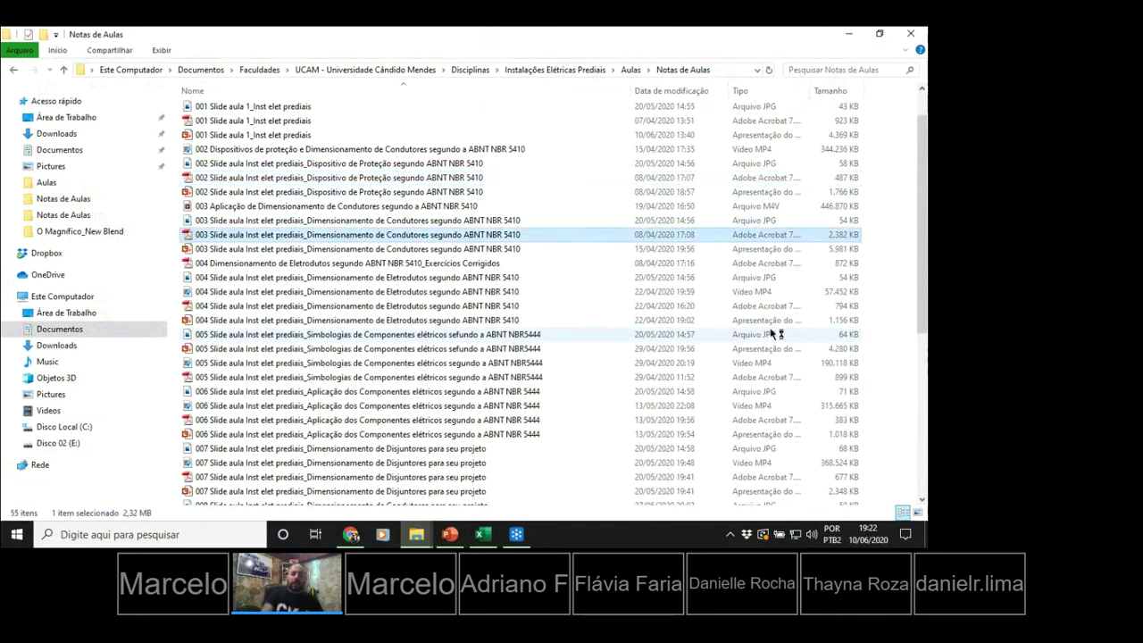
key(Return)
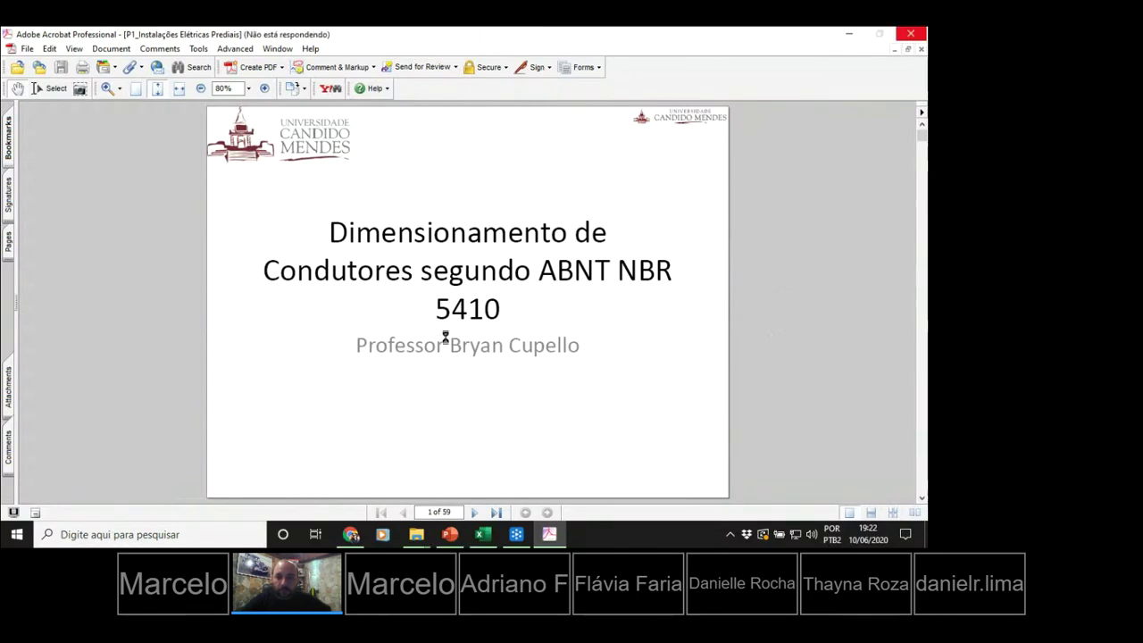
click(349, 322)
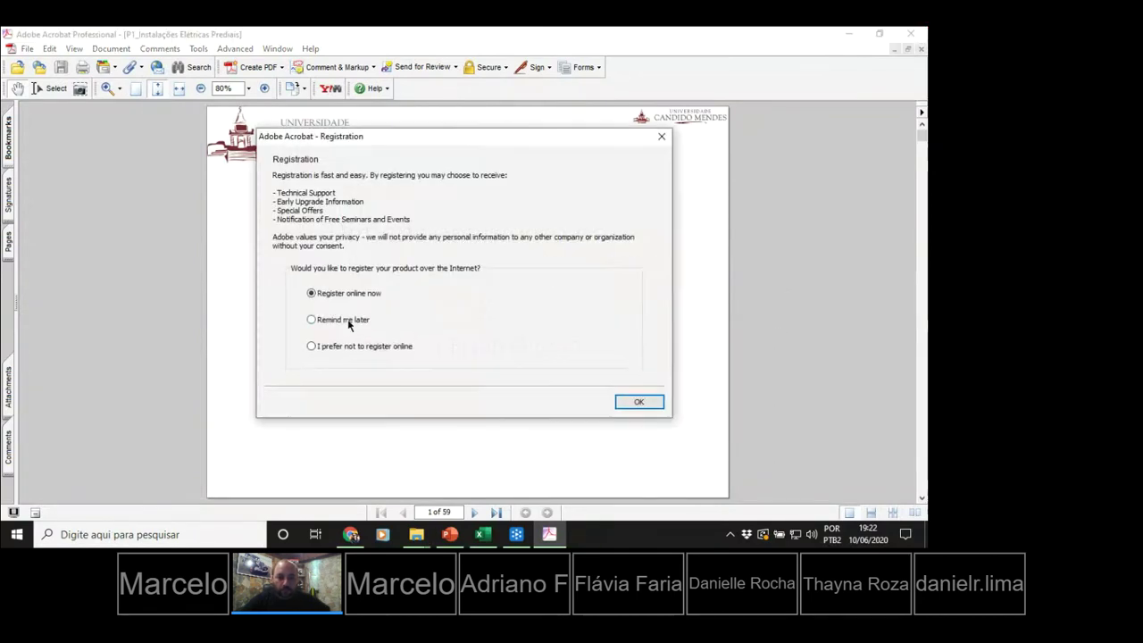
click(639, 401)
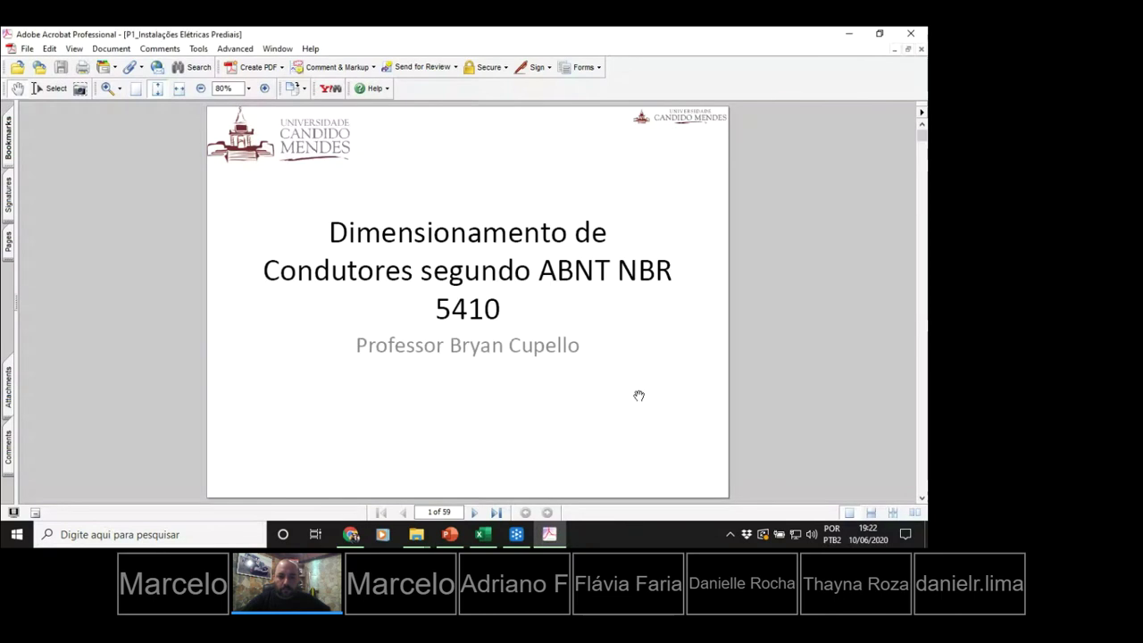
Find the PVC copper conductor current capacity table (NBR 5410 Tabela 36) on page 25 of the conductor sizing slides.
scroll(639, 395, down, 17)
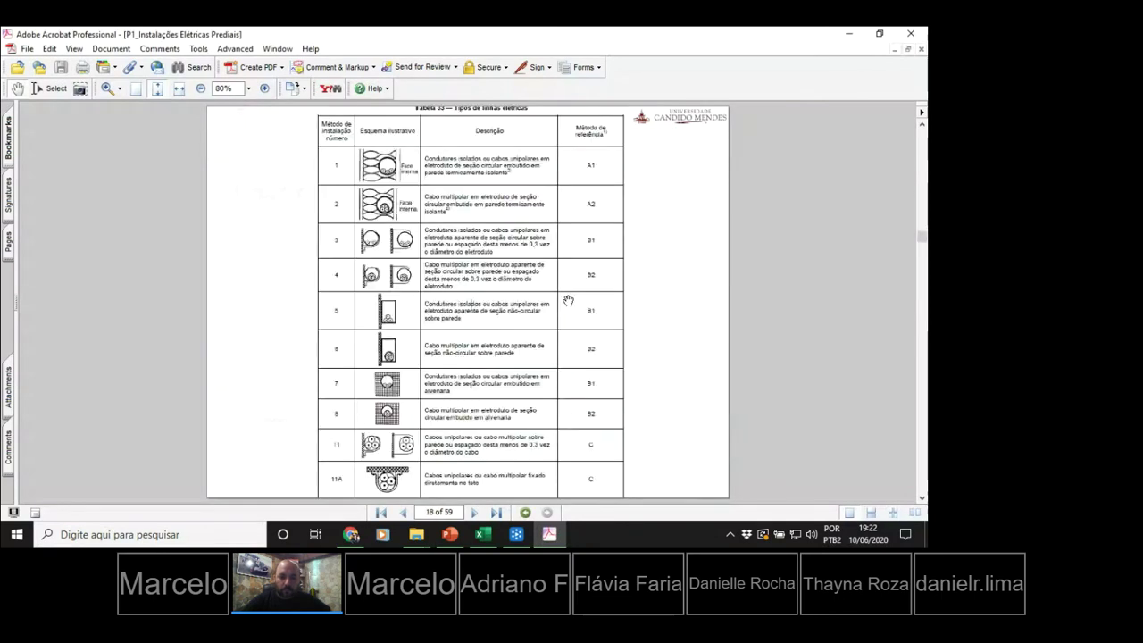
scroll(568, 301, down, 1)
scroll(568, 301, down, 5)
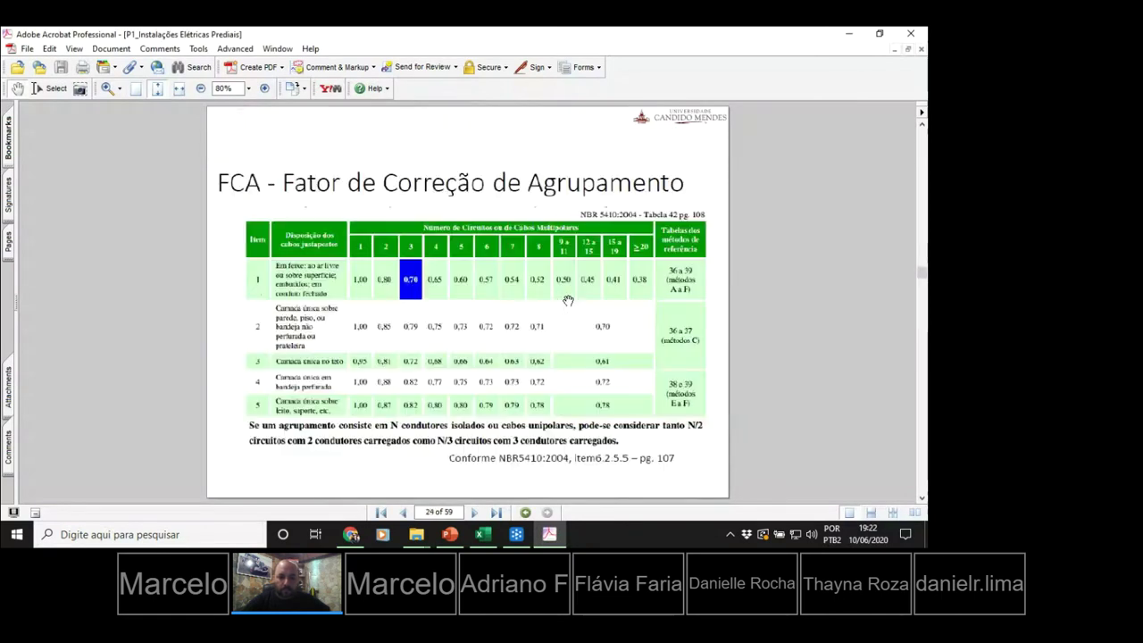
scroll(568, 301, down, 1)
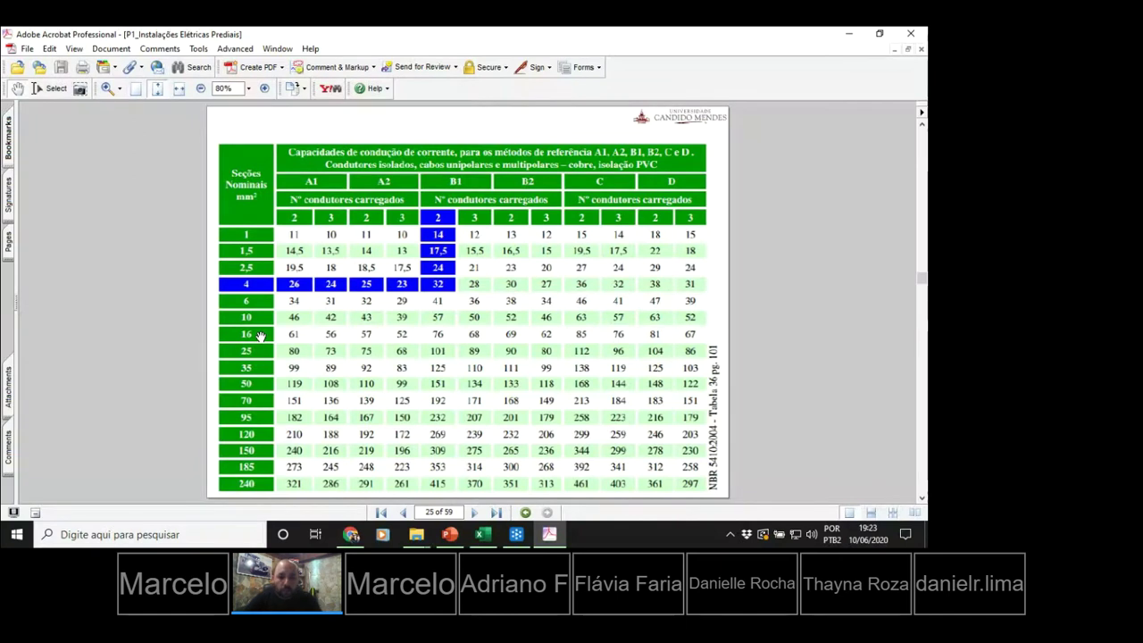
key(alt+Tab)
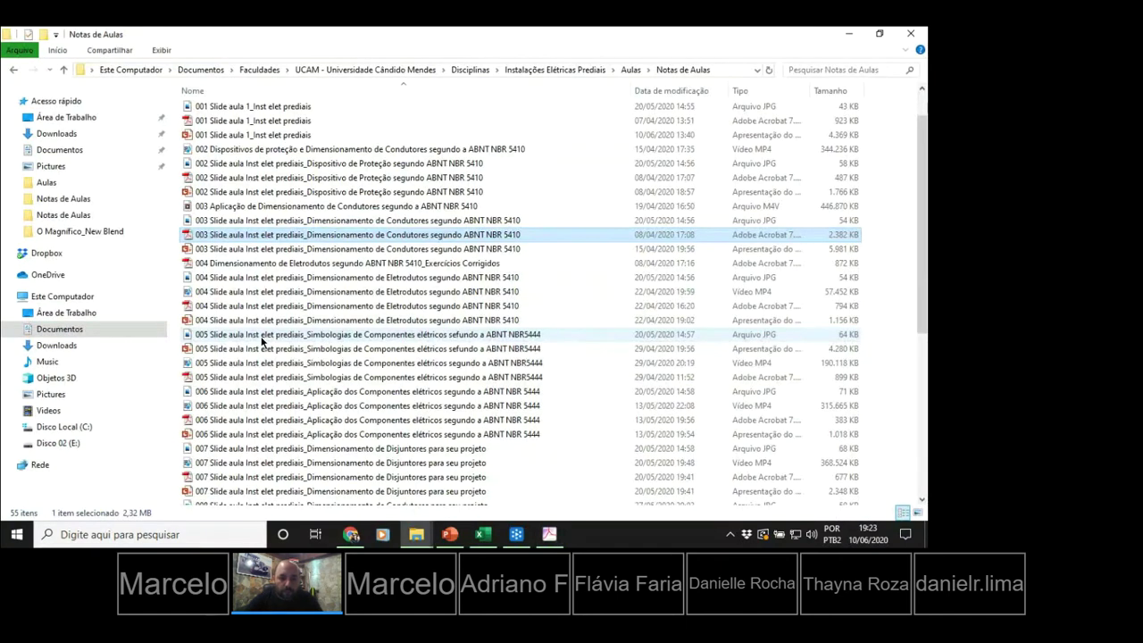
key(alt+Tab)
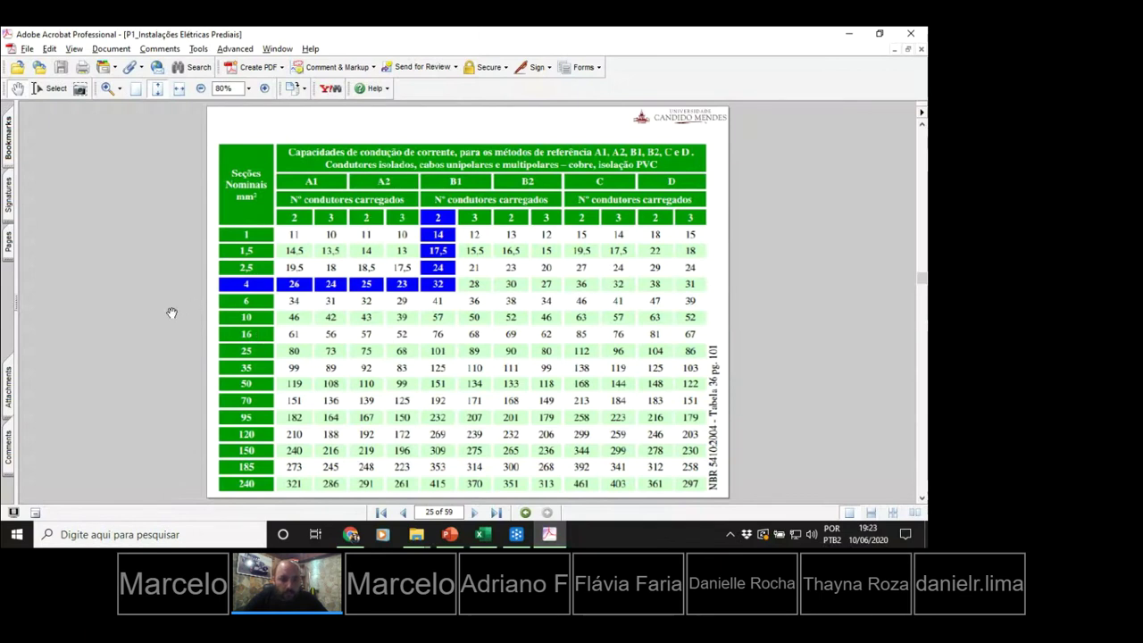
Review the installation method and loaded conductor slides on pages 13 to 19, and return to the current capacity table on page 25.
scroll(171, 312, up, 9)
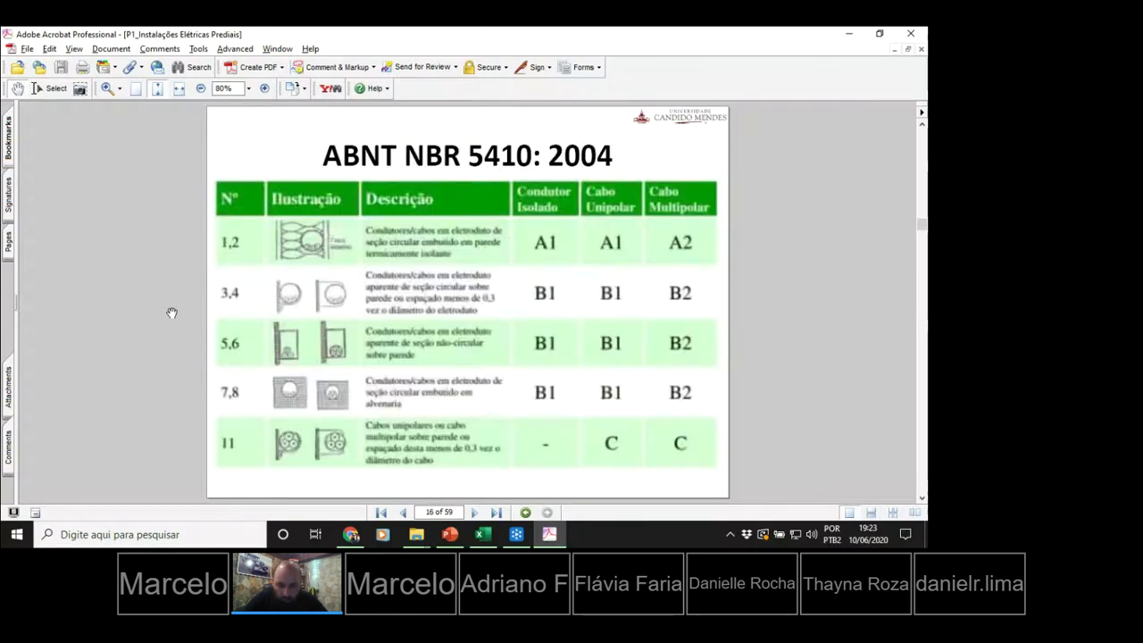
scroll(172, 312, down, 1)
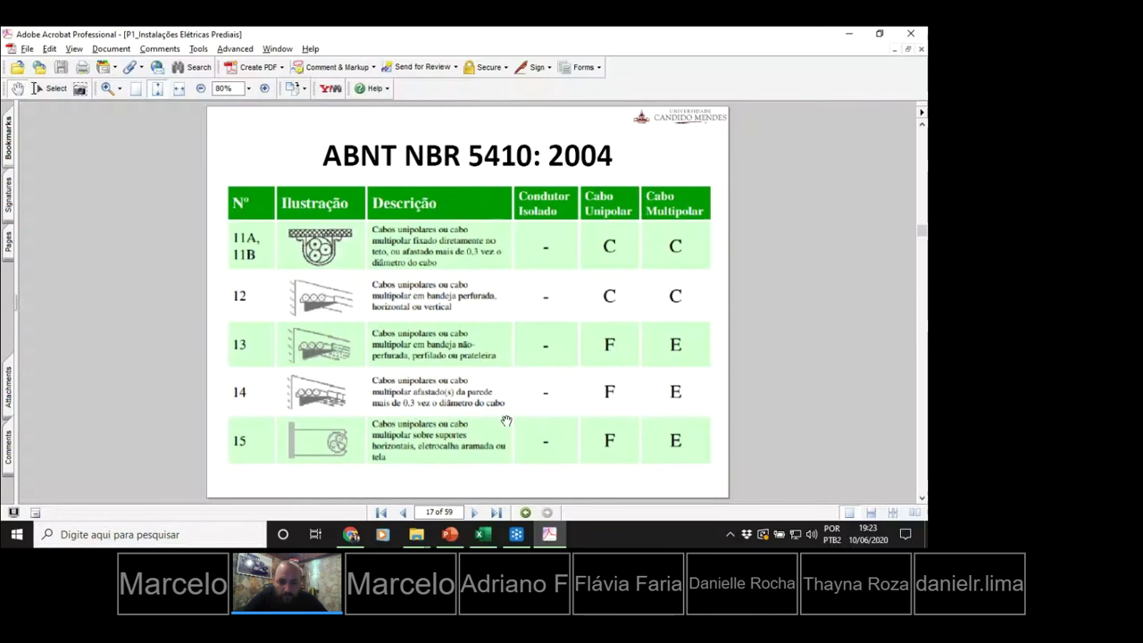
scroll(506, 420, down, 1)
scroll(505, 421, up, 2)
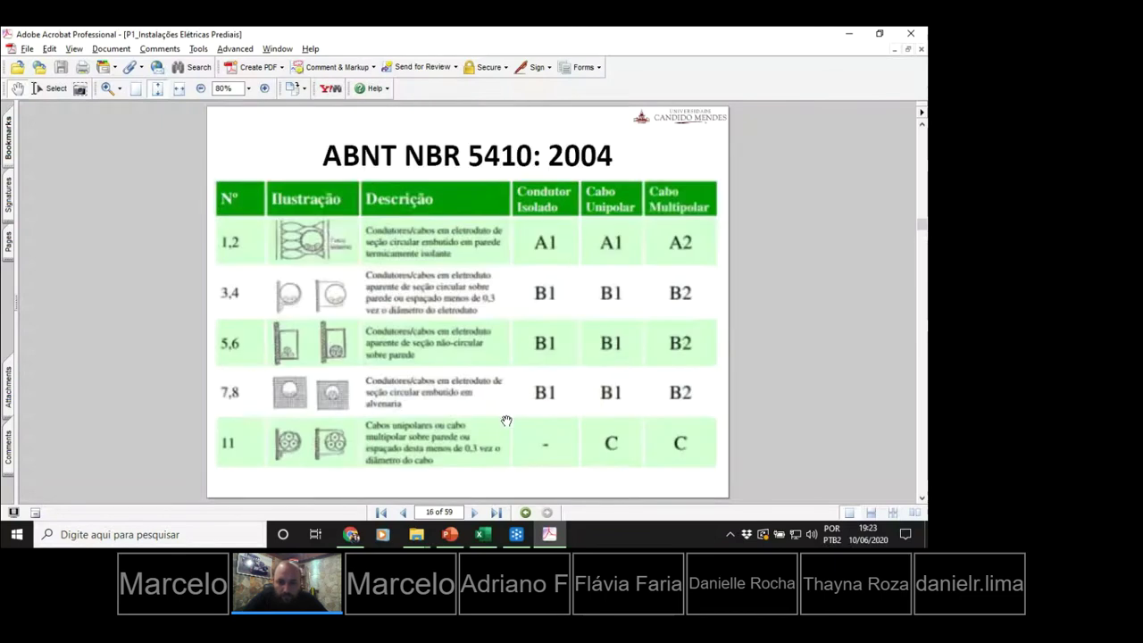
scroll(505, 420, down, 2)
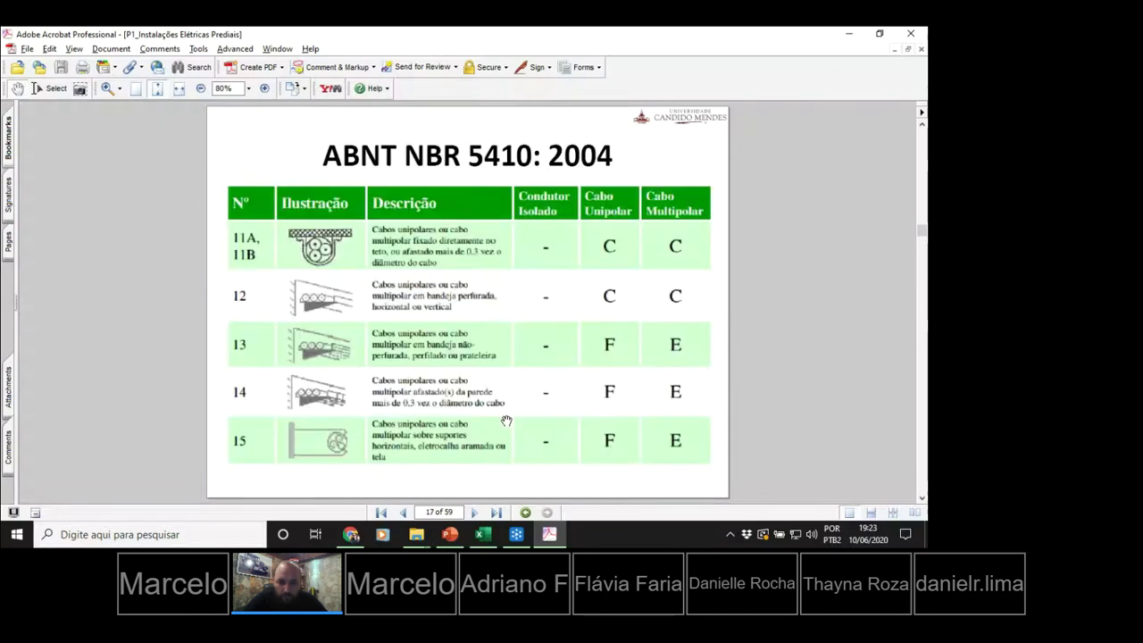
scroll(506, 420, down, 1)
scroll(506, 420, down, 1)
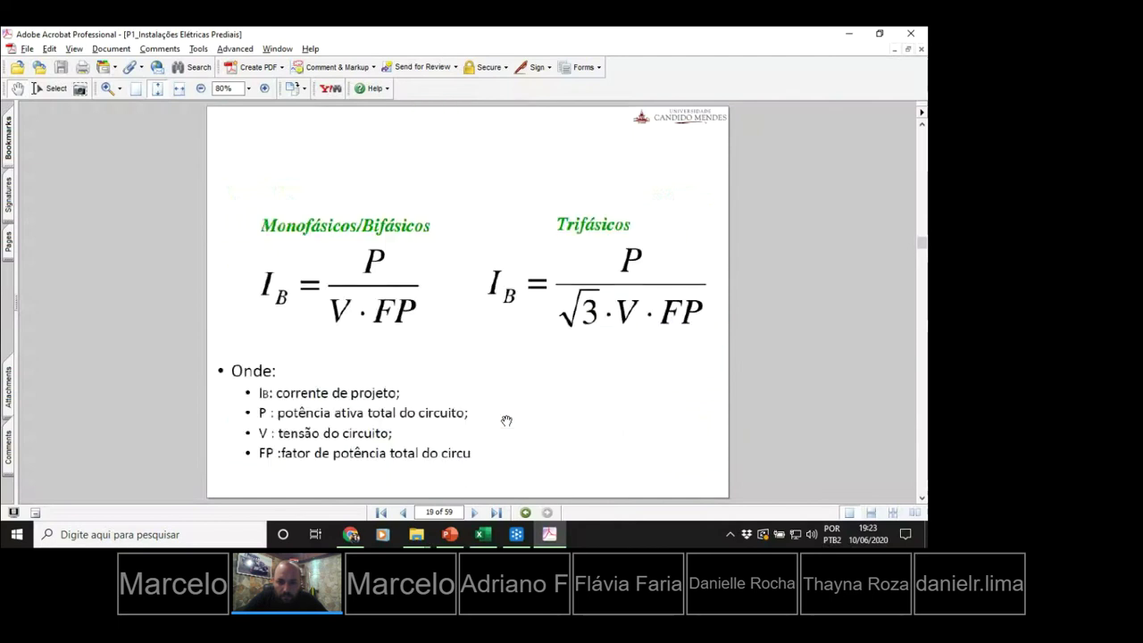
scroll(505, 421, up, 5)
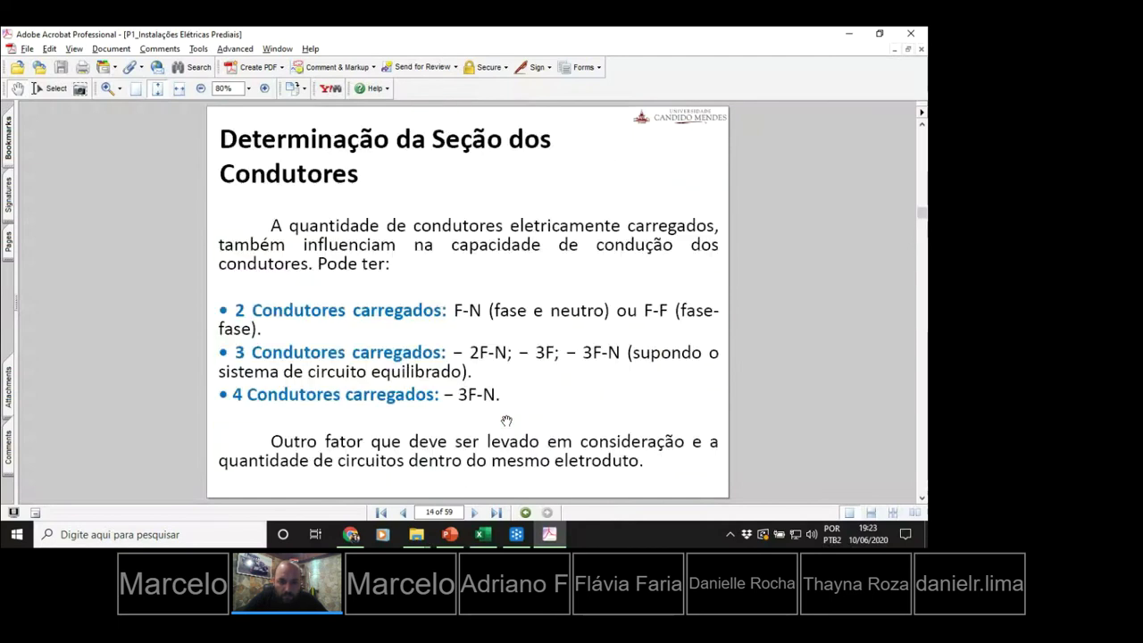
scroll(505, 421, up, 1)
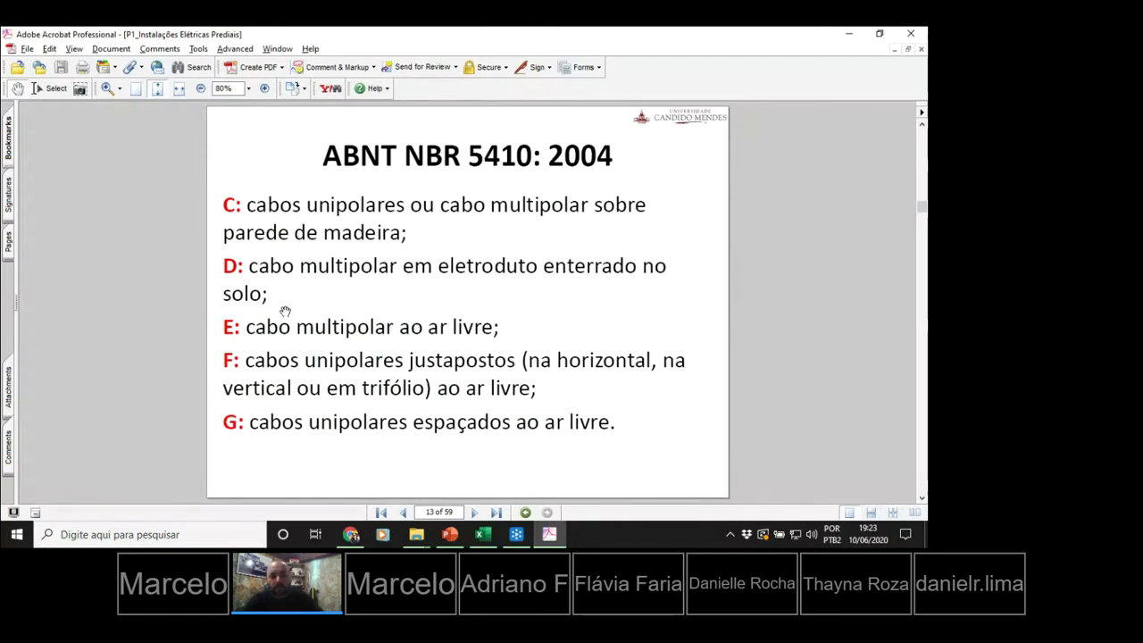
scroll(285, 310, down, 13)
scroll(284, 310, up, 1)
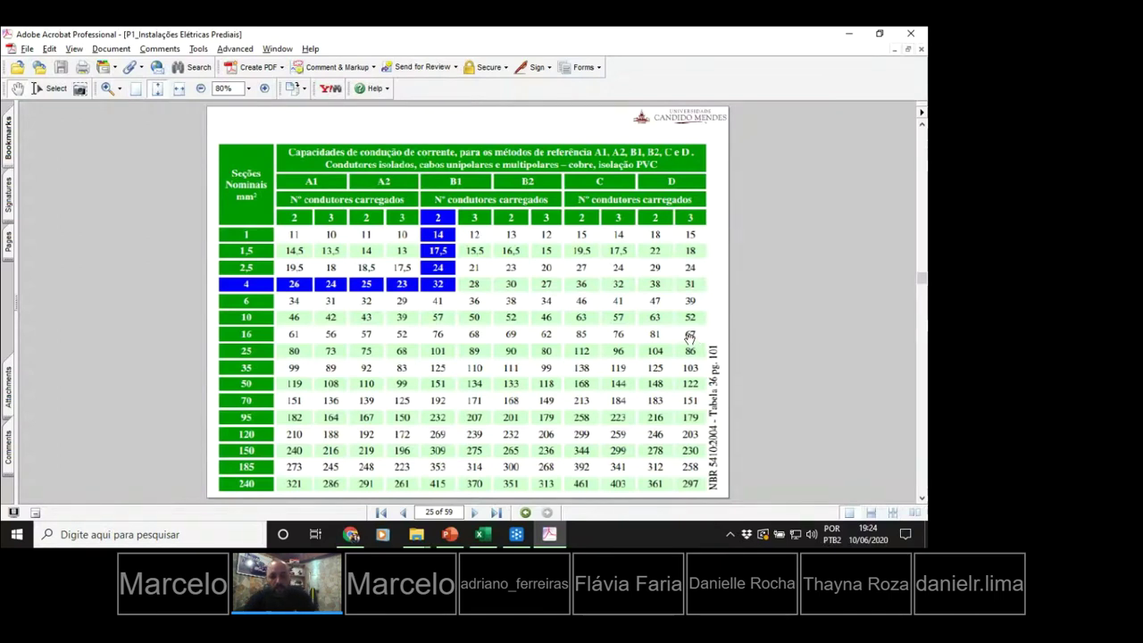
Switch to the Excel load workbook and check GERAL's protection current and commercial breaker on the Escolha dos Disjuntores sheet.
key(alt+Tab)
key(alt+Tab)
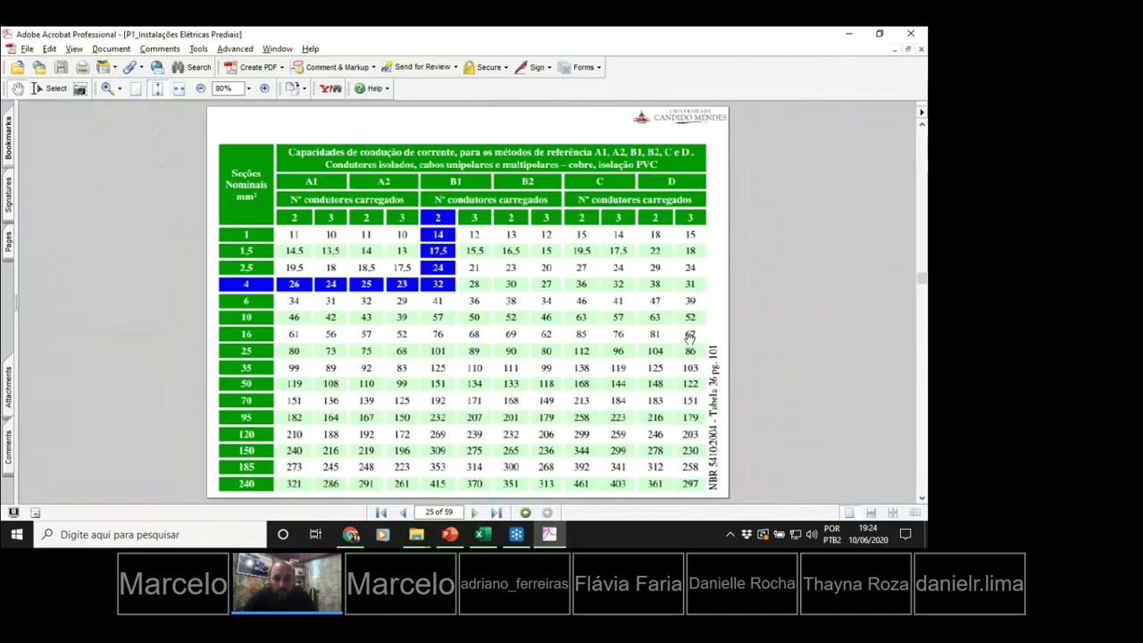
key(alt+Tab)
key(Tab)
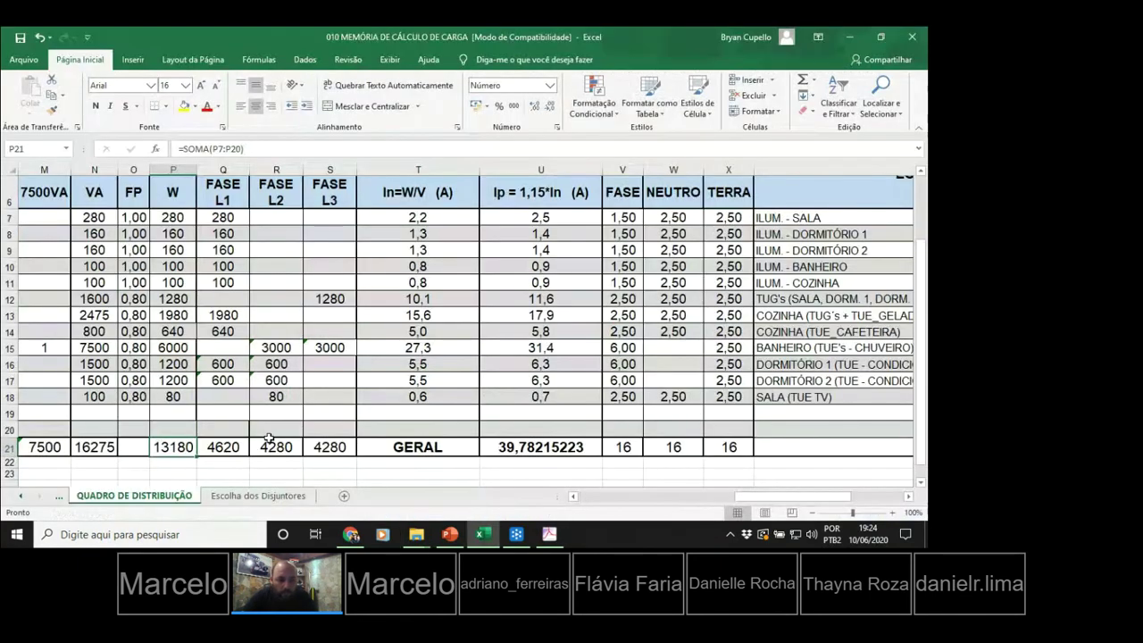
click(258, 497)
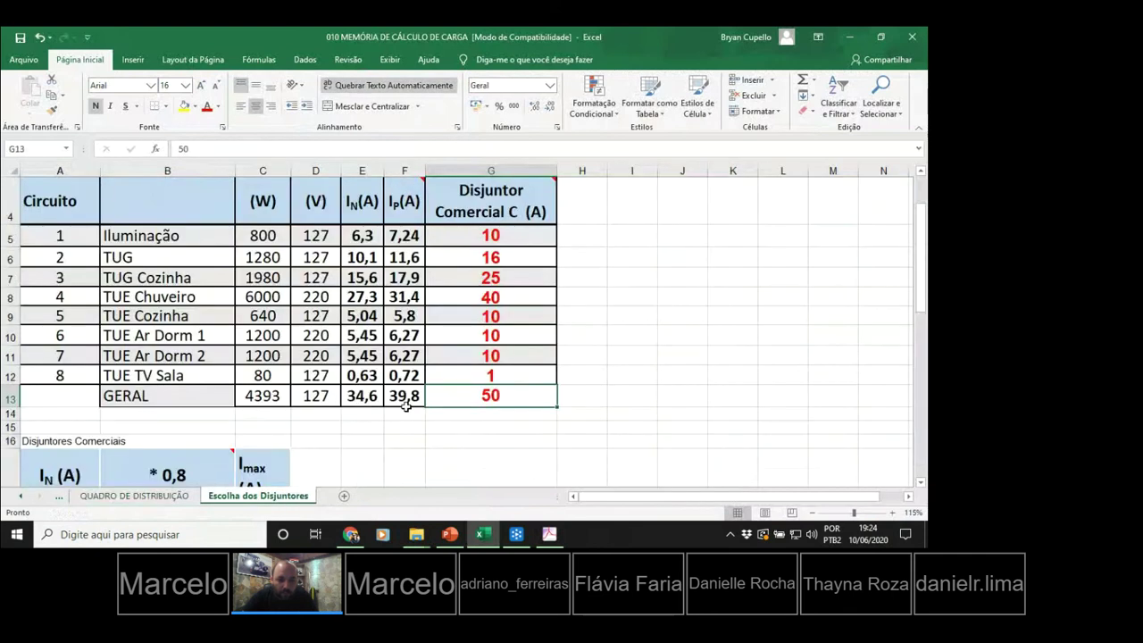
Return to the Acrobat slides and examine the current capacity table at 125% zoom for the conductor section matching GERAL's breaker.
key(alt+Tab)
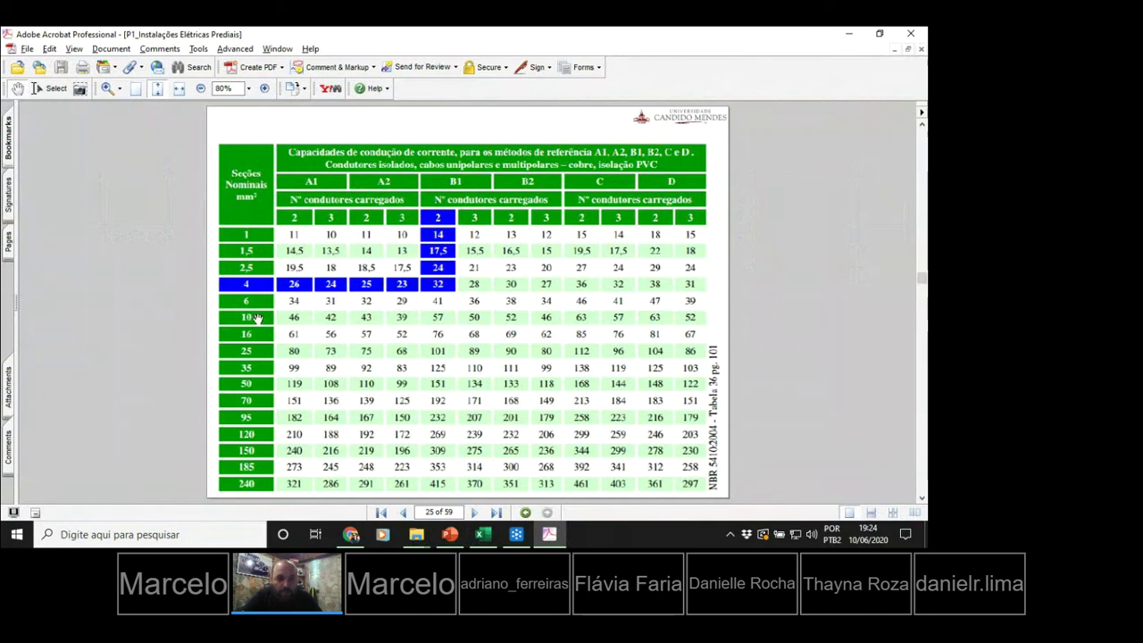
key(ctrl+equal)
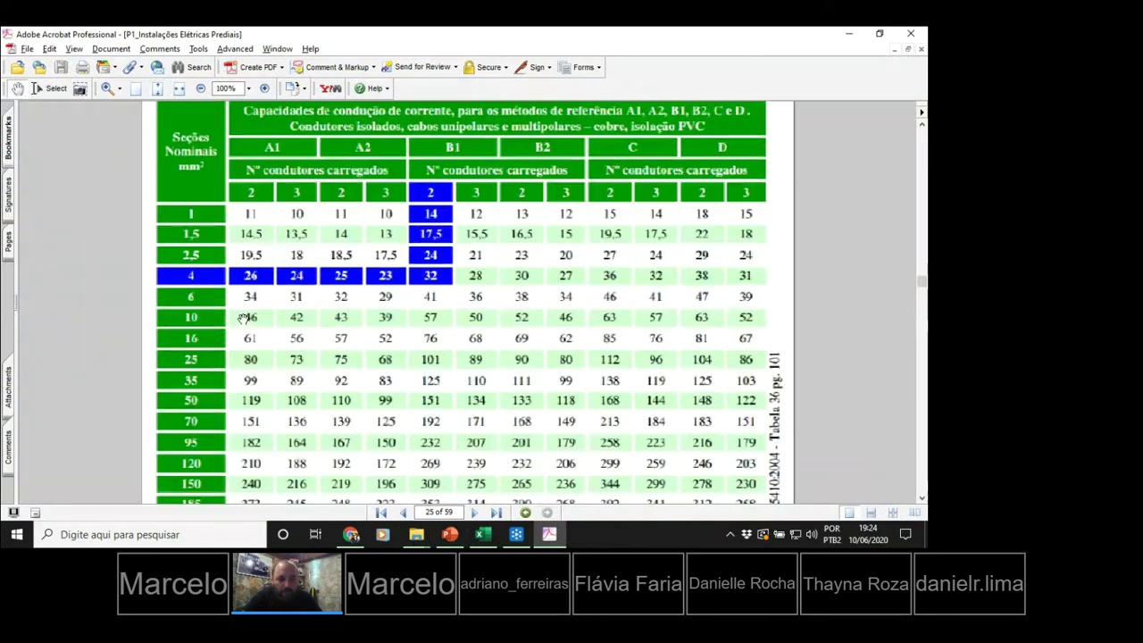
key(ctrl+equal)
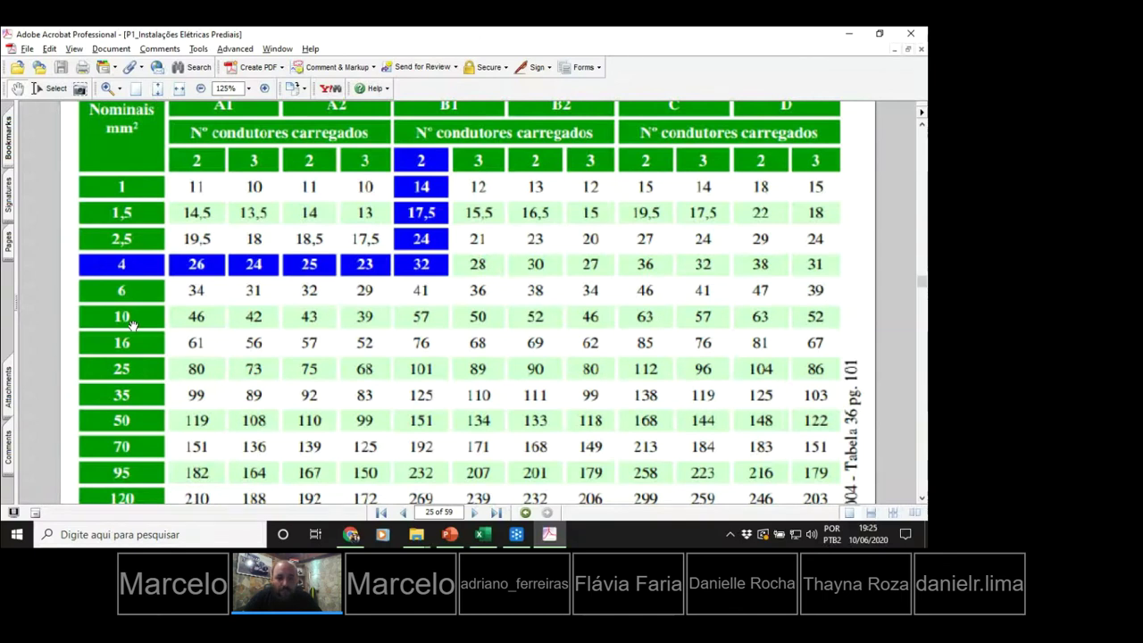
Switch back to Excel and set GERAL's FASE conductor section in V21 of QUADRO DE DISTRIBUIÇÃO to 10.
key(alt+Tab)
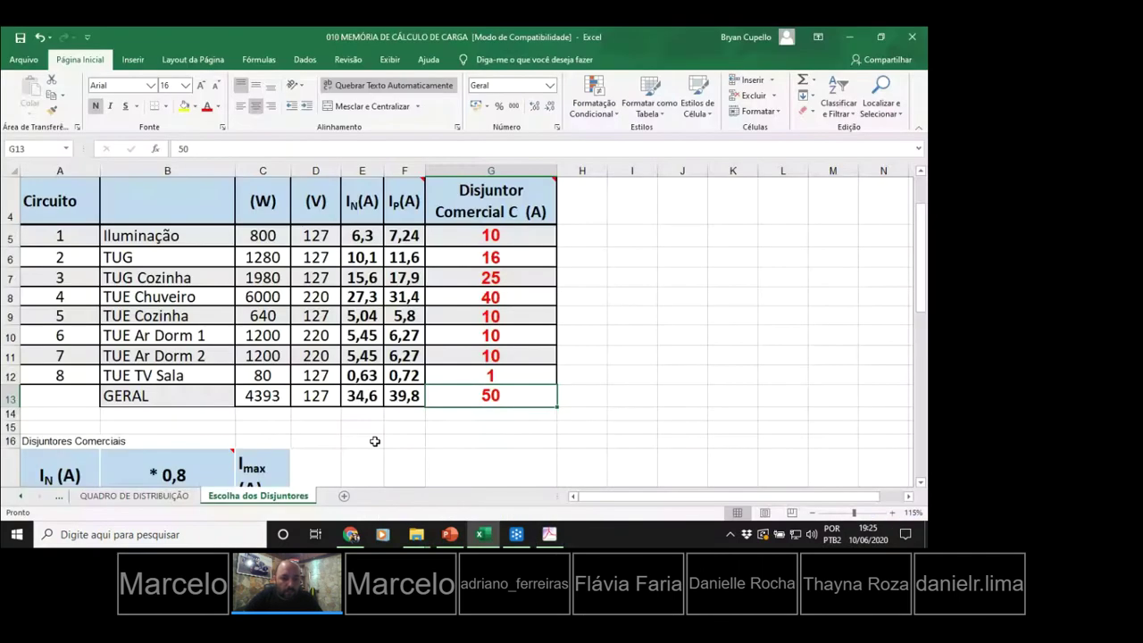
key(ctrl+Page_Up)
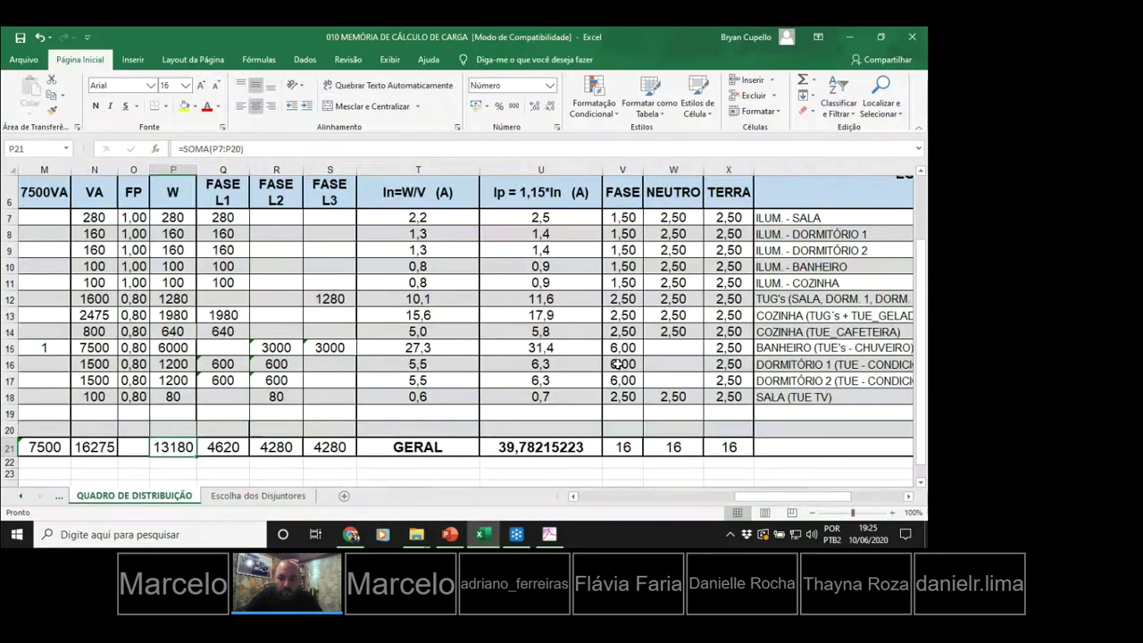
click(624, 447)
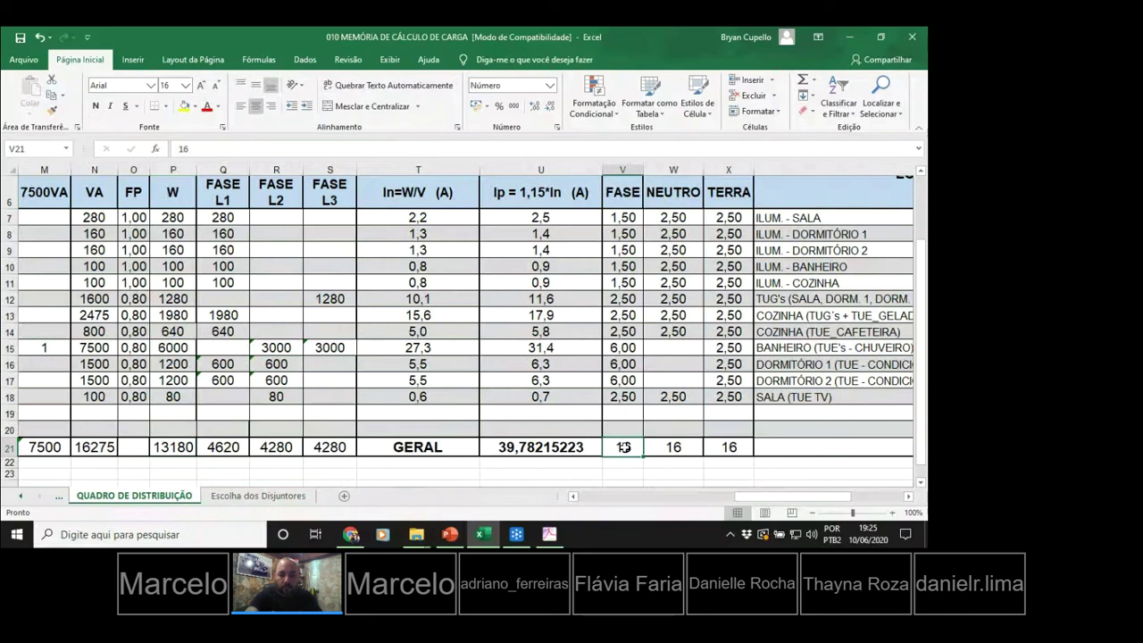
text(10)
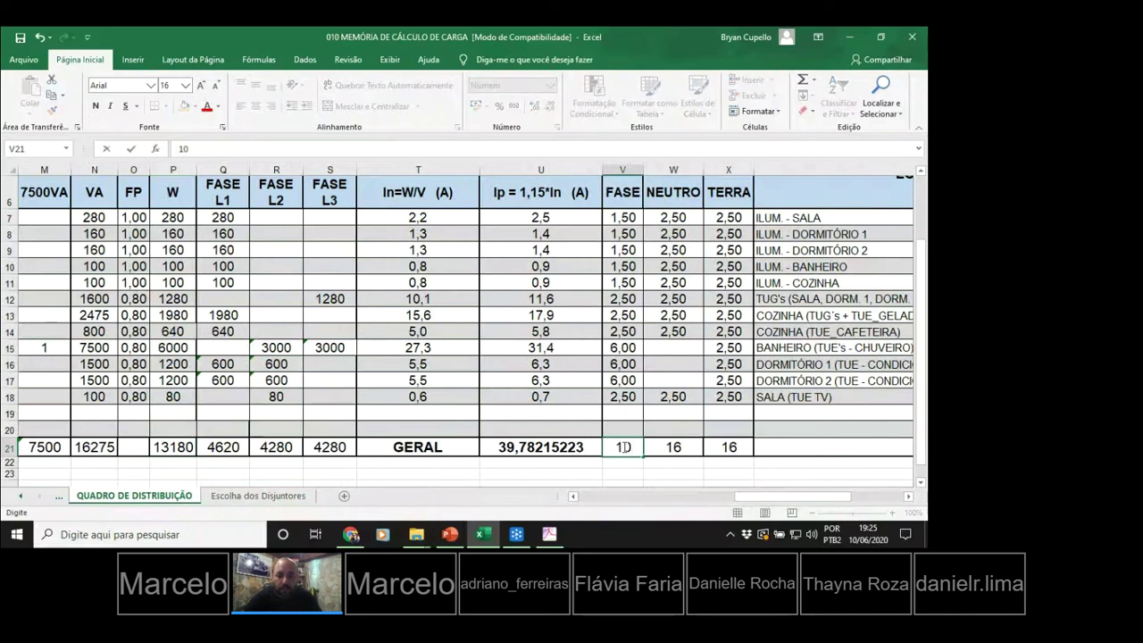
Clear GERAL's NEUTRO section in W21 and set its TERRA section in X21 to 10.
click(678, 446)
key(Delete)
click(734, 448)
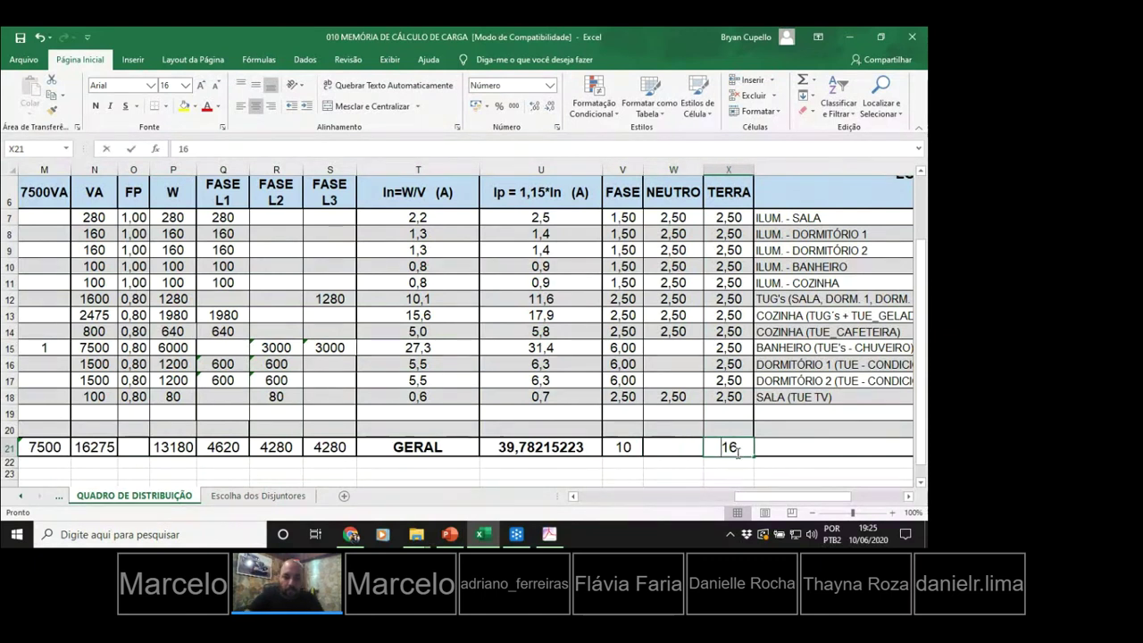
text(10)
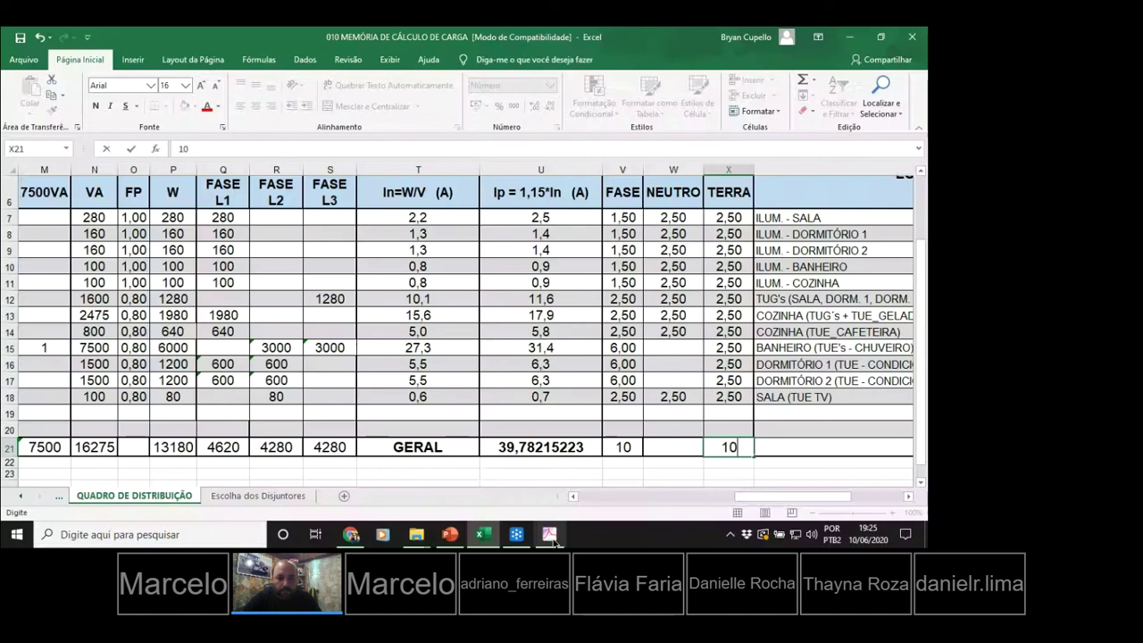
Switch to the Acrobat slides and consult the Seção Mínima tables for the neutral and protection conductors on pages 29 and 30.
click(551, 535)
scroll(556, 455, down, 5)
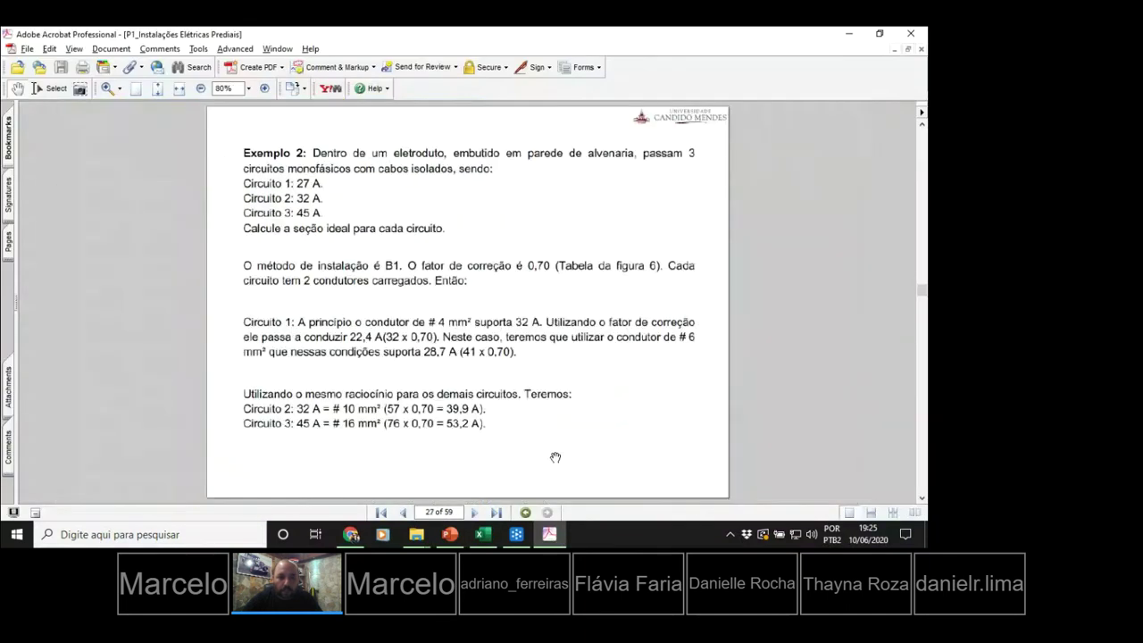
scroll(554, 457, down, 3)
scroll(554, 457, down, 1)
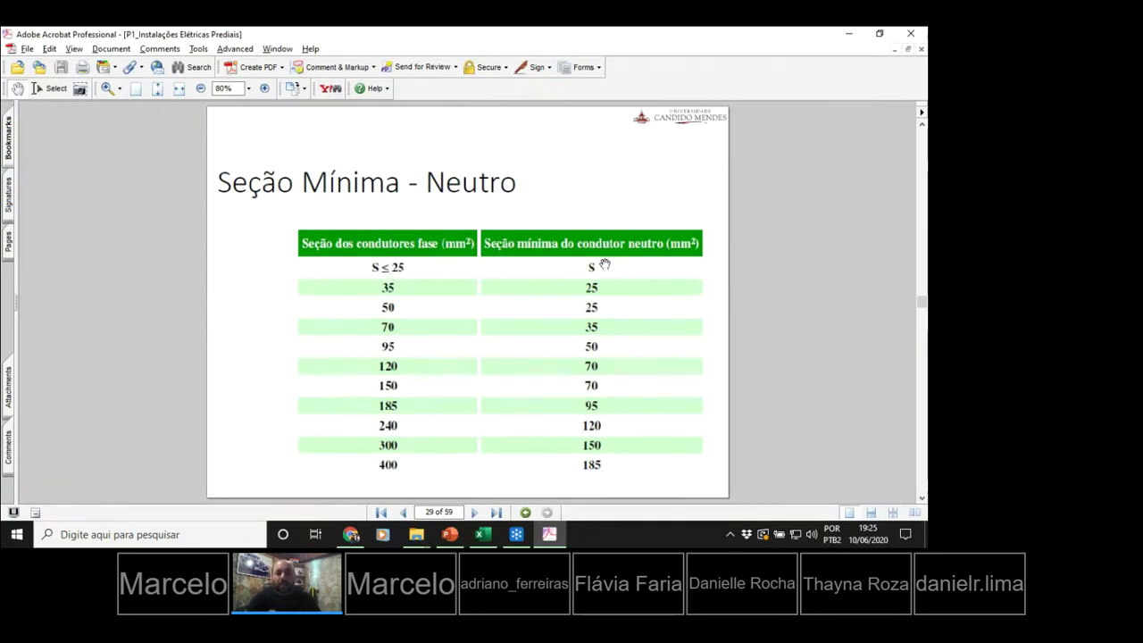
scroll(604, 265, down, 1)
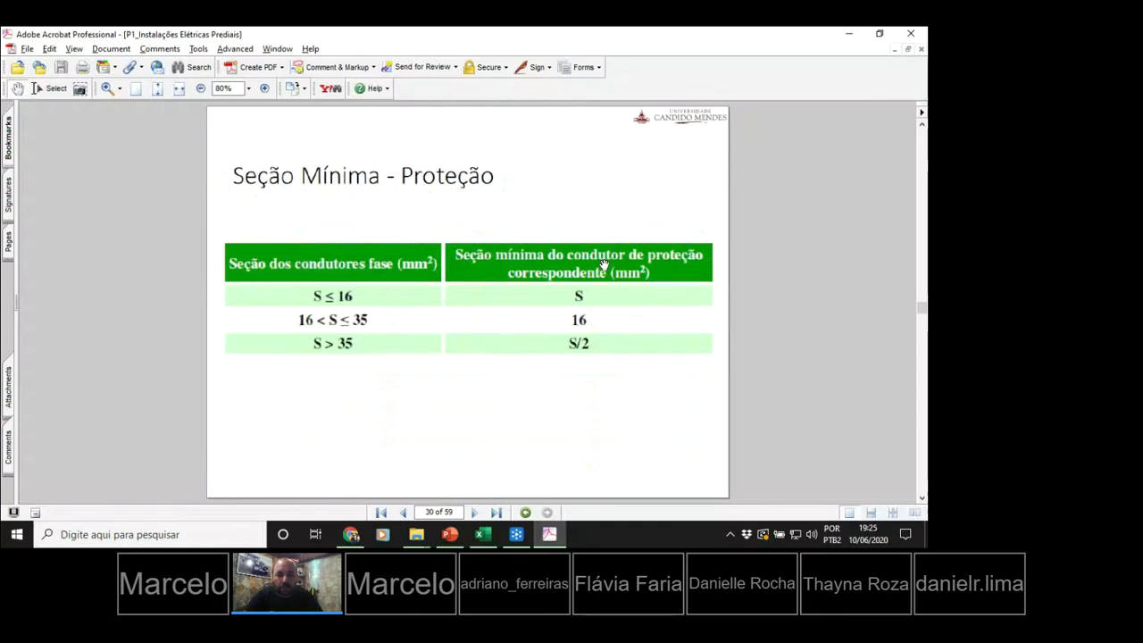